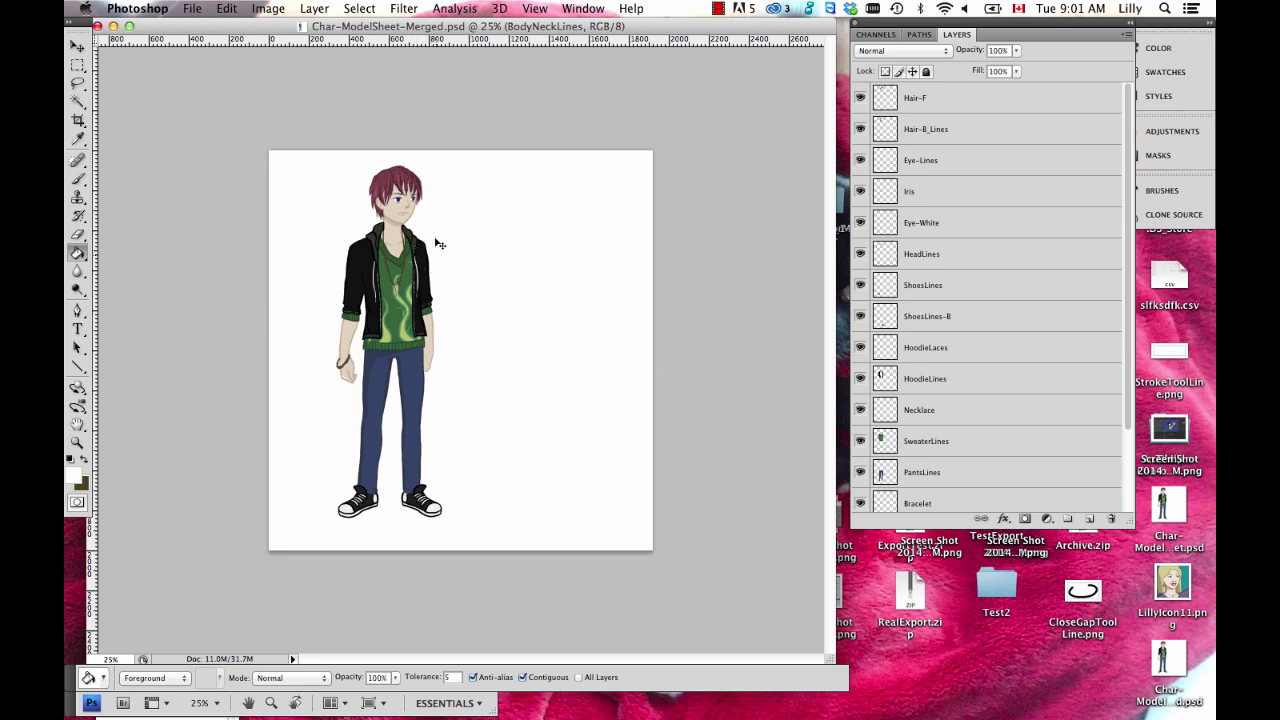
# Examine the character's hoodie, sweater, arms and face up close with the Brush tool active
pyautogui.press('super+equal')
pyautogui.press('super+equal')
pyautogui.press('super+equal')
pyautogui.press('super+equal')
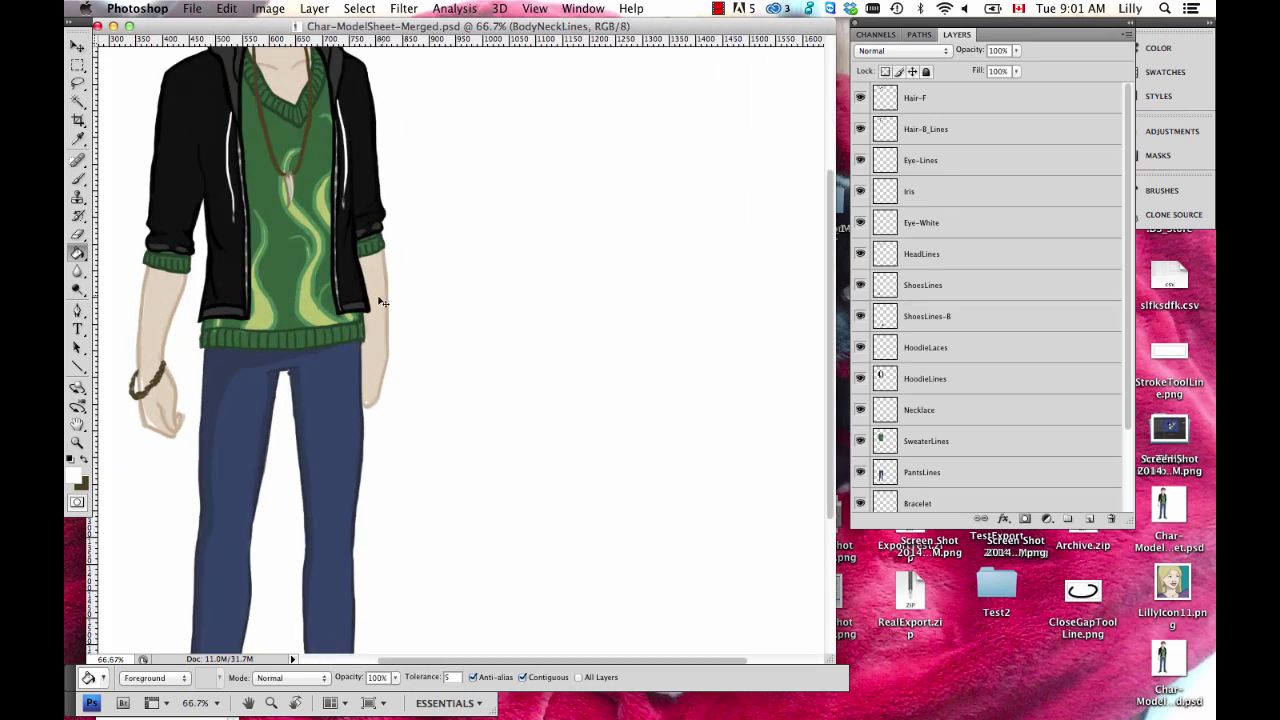
pyautogui.press('super+equal')
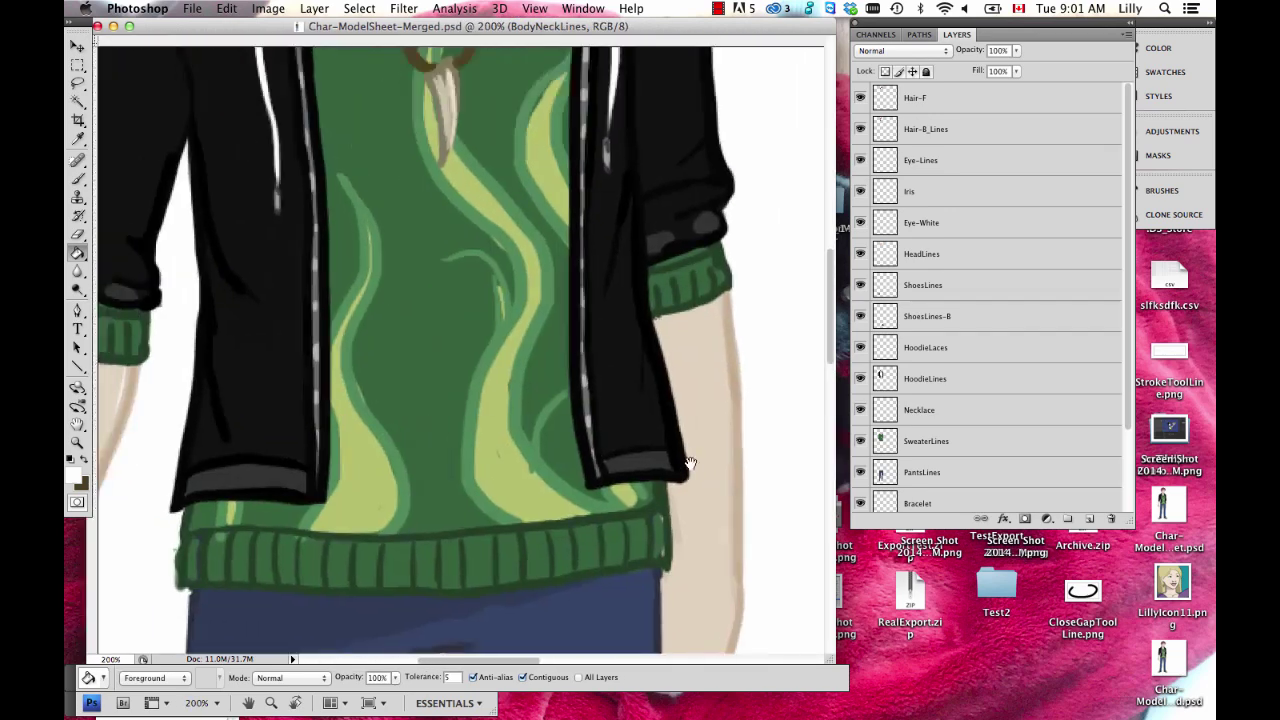
pyautogui.click(77, 178)
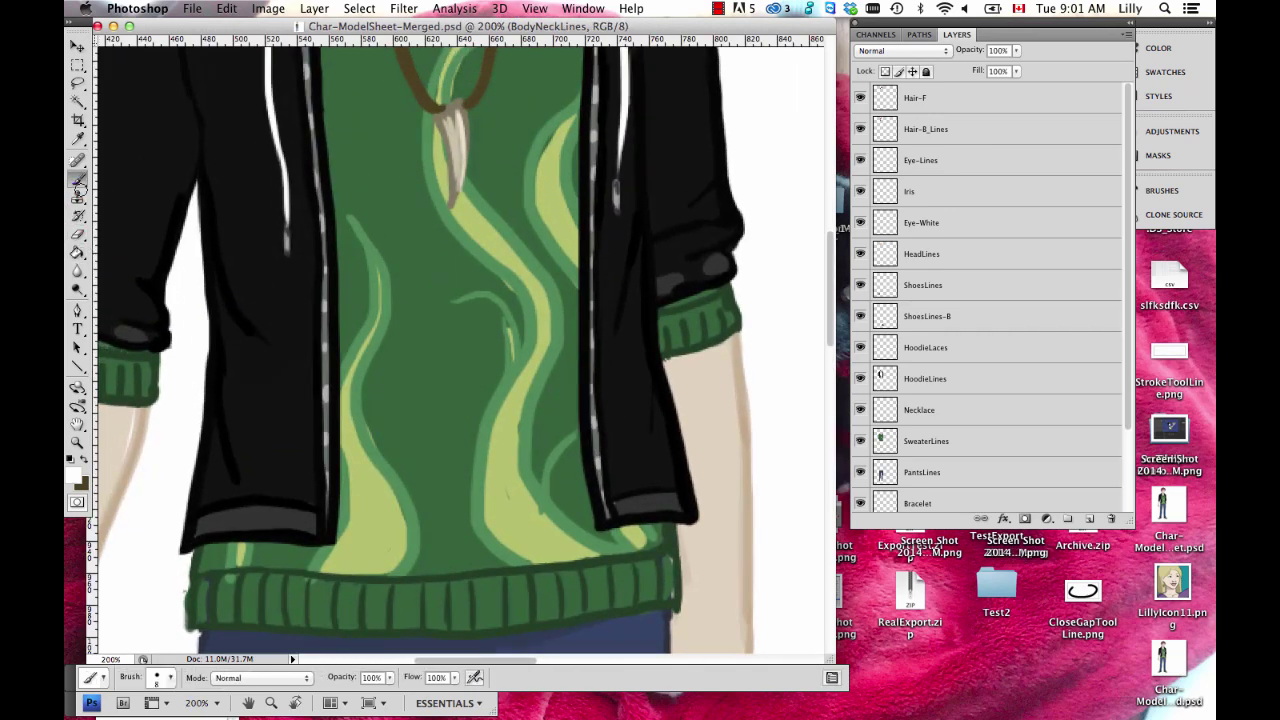
pyautogui.moveTo(547, 165)
pyautogui.mouseDown()
pyautogui.moveTo(600, 414)
pyautogui.moveTo(571, 502)
pyautogui.mouseUp()
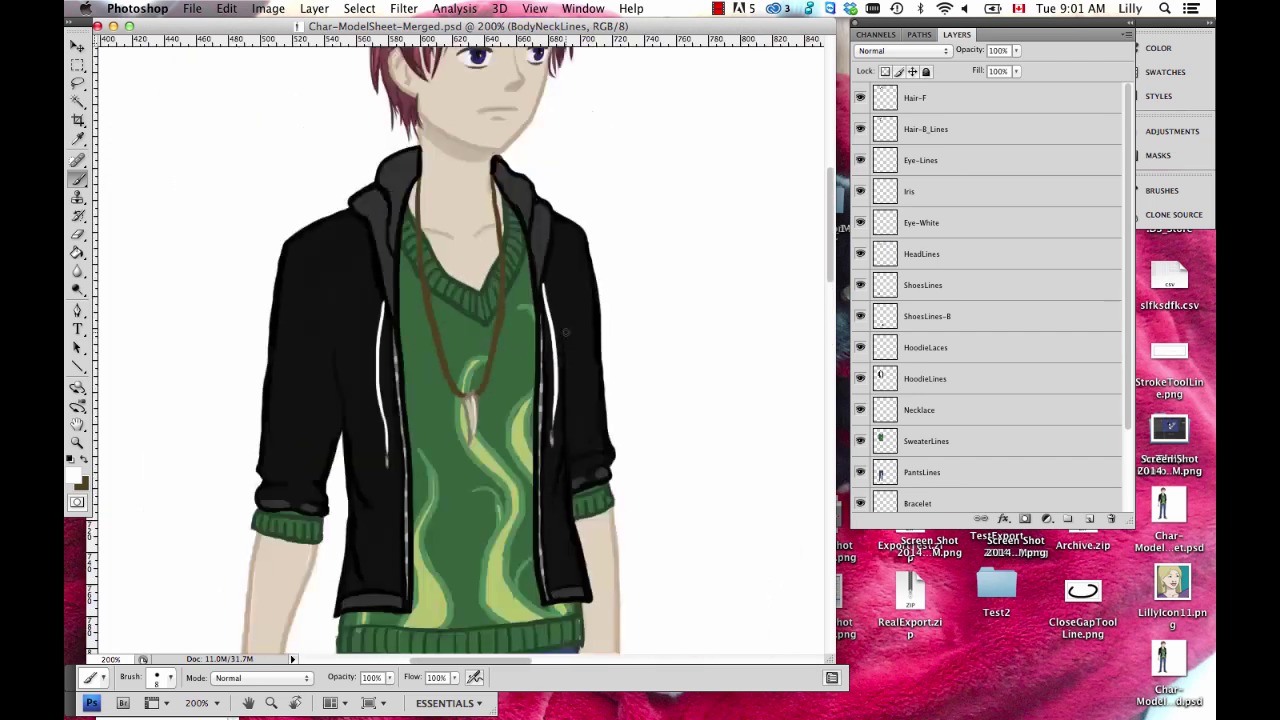
pyautogui.press('super+minus')
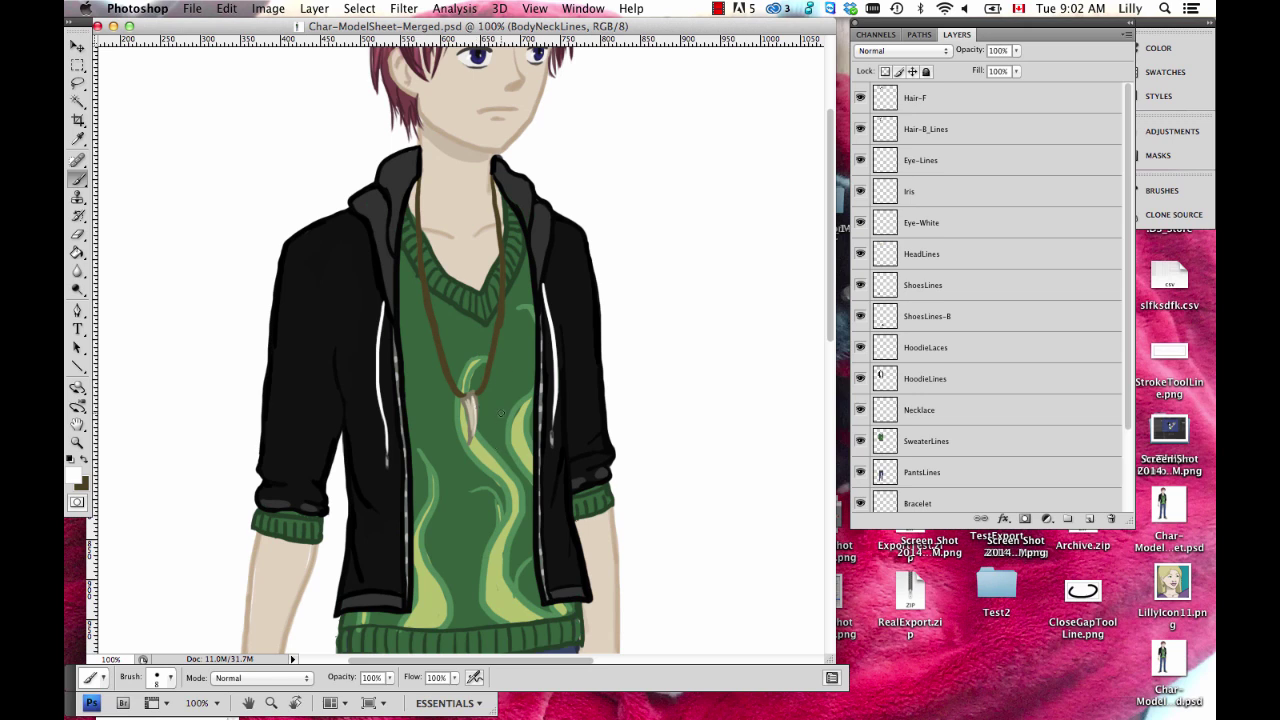
pyautogui.moveTo(515, 493); pyautogui.dragTo(518, 385)
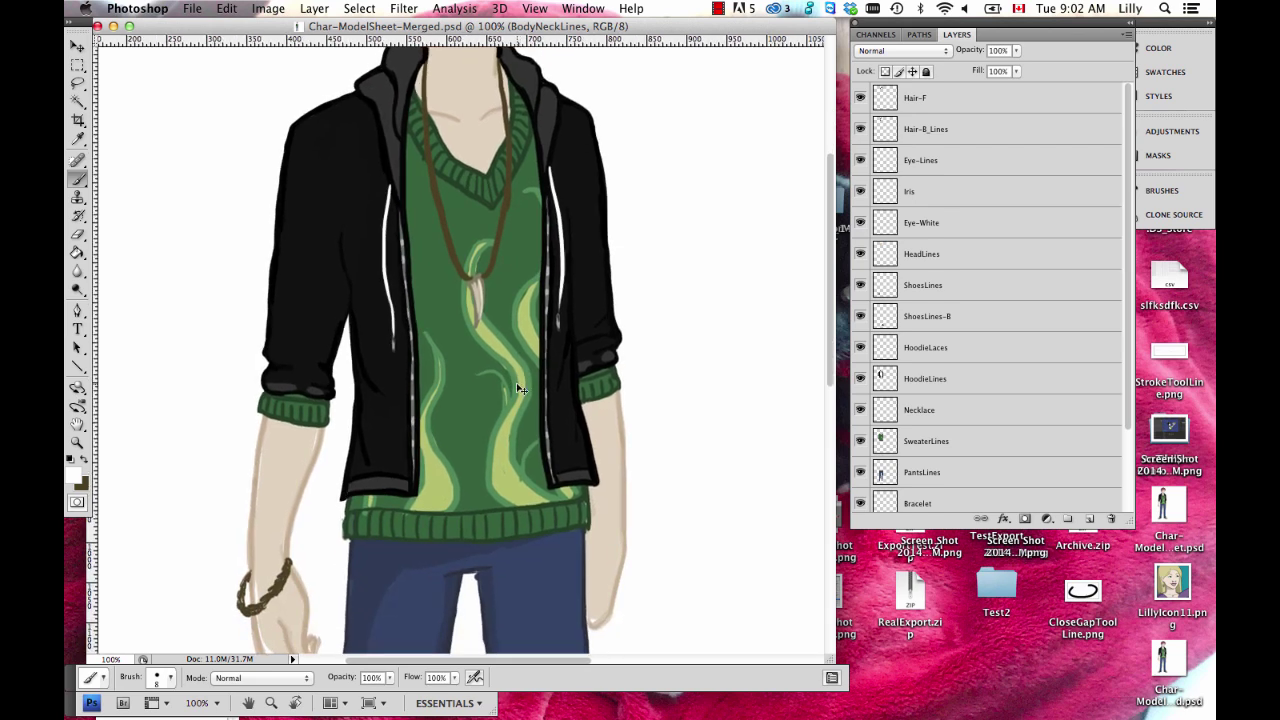
pyautogui.press('super+minus')
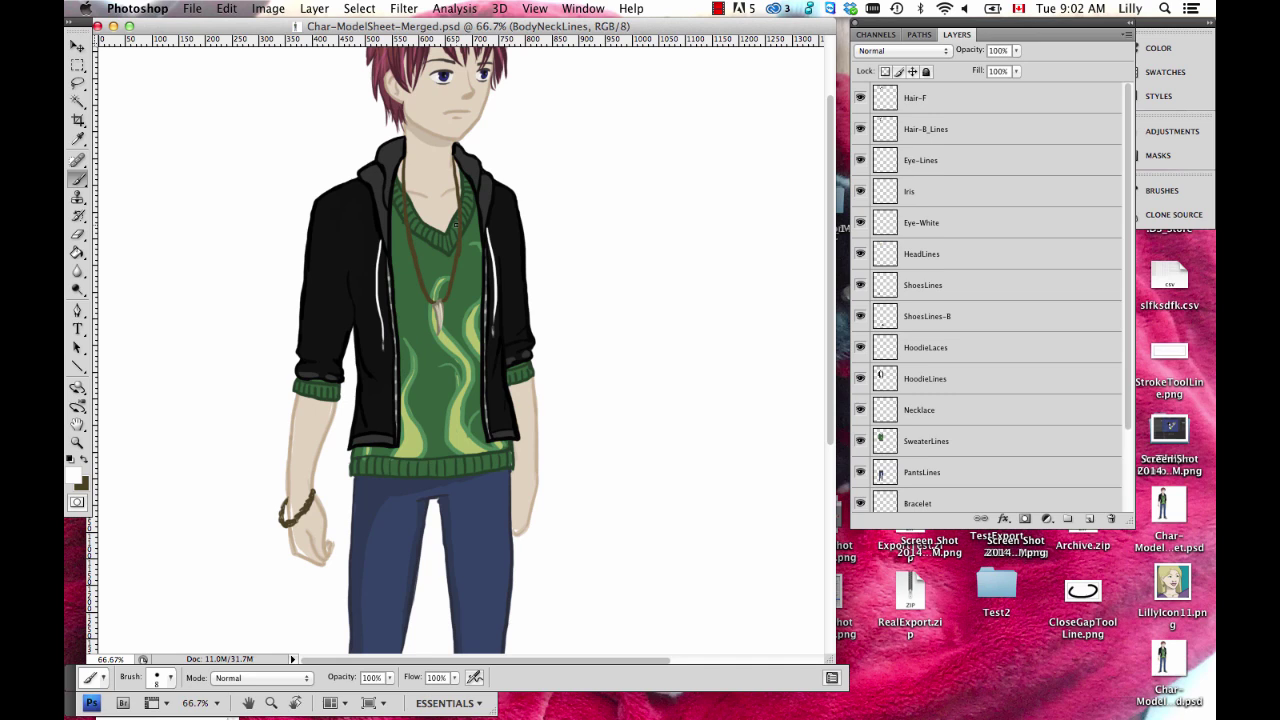
pyautogui.moveTo(612, 305); pyautogui.dragTo(619, 391)
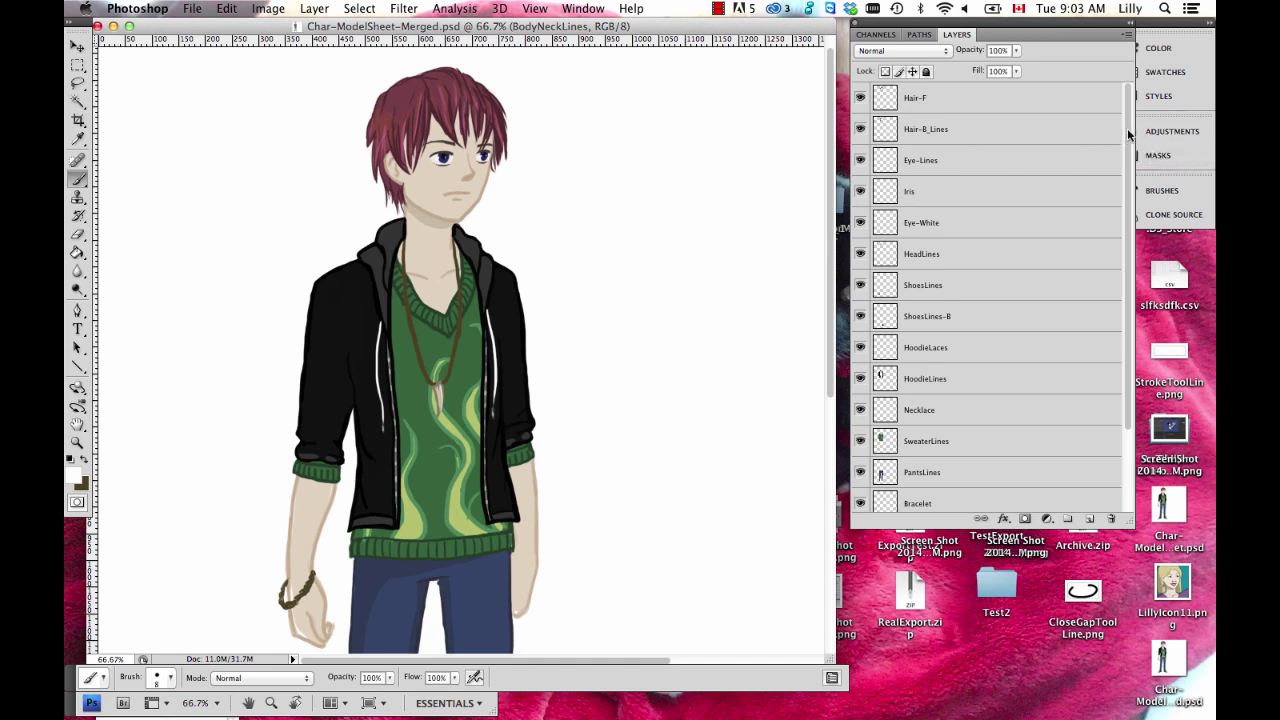
# Enlarge the layer list so that every layer down to Background is shown at once
pyautogui.moveTo(1128, 134)
pyautogui.mouseDown()
pyautogui.moveTo(1129, 214)
pyautogui.moveTo(1137, 118)
pyautogui.mouseUp()
pyautogui.moveTo(1129, 145); pyautogui.dragTo(1140, 88)
pyautogui.moveTo(1127, 526); pyautogui.dragTo(1124, 686)
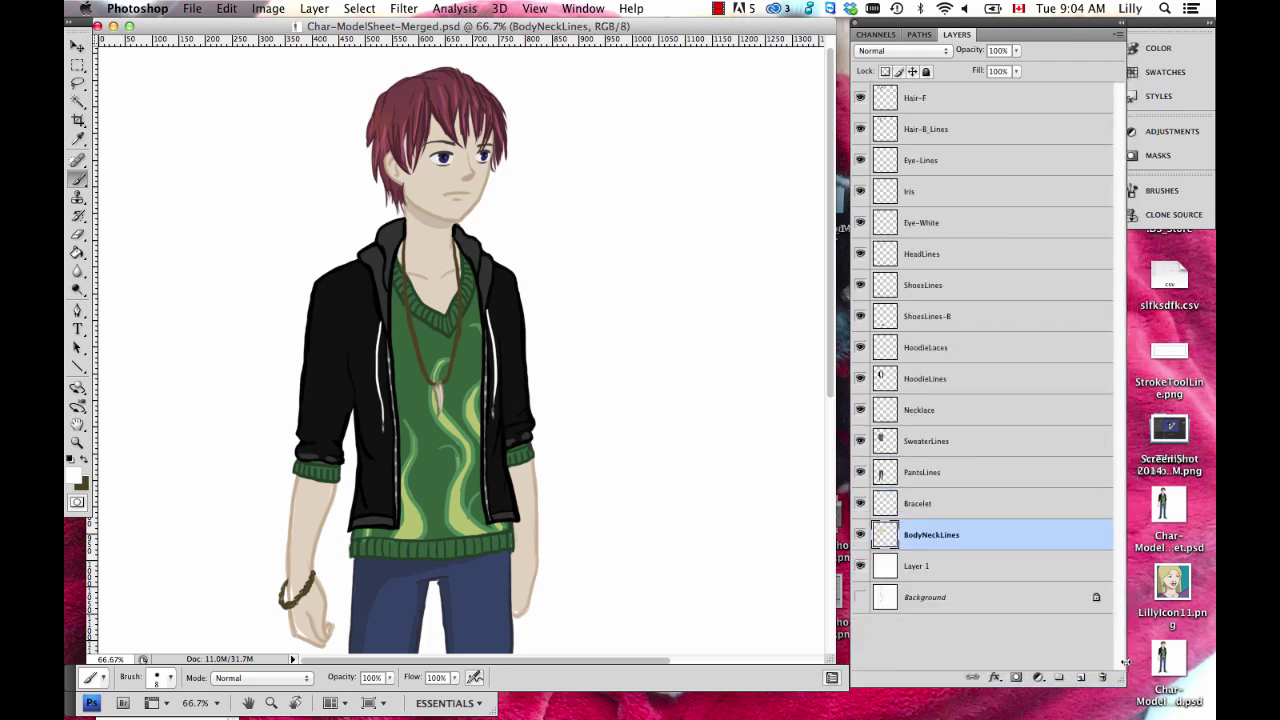
# Toggle the Hair-F, Hair-B_Lines, Iris and Eye-White layers off and on to check what each contains
pyautogui.click(860, 98)
pyautogui.click(860, 98)
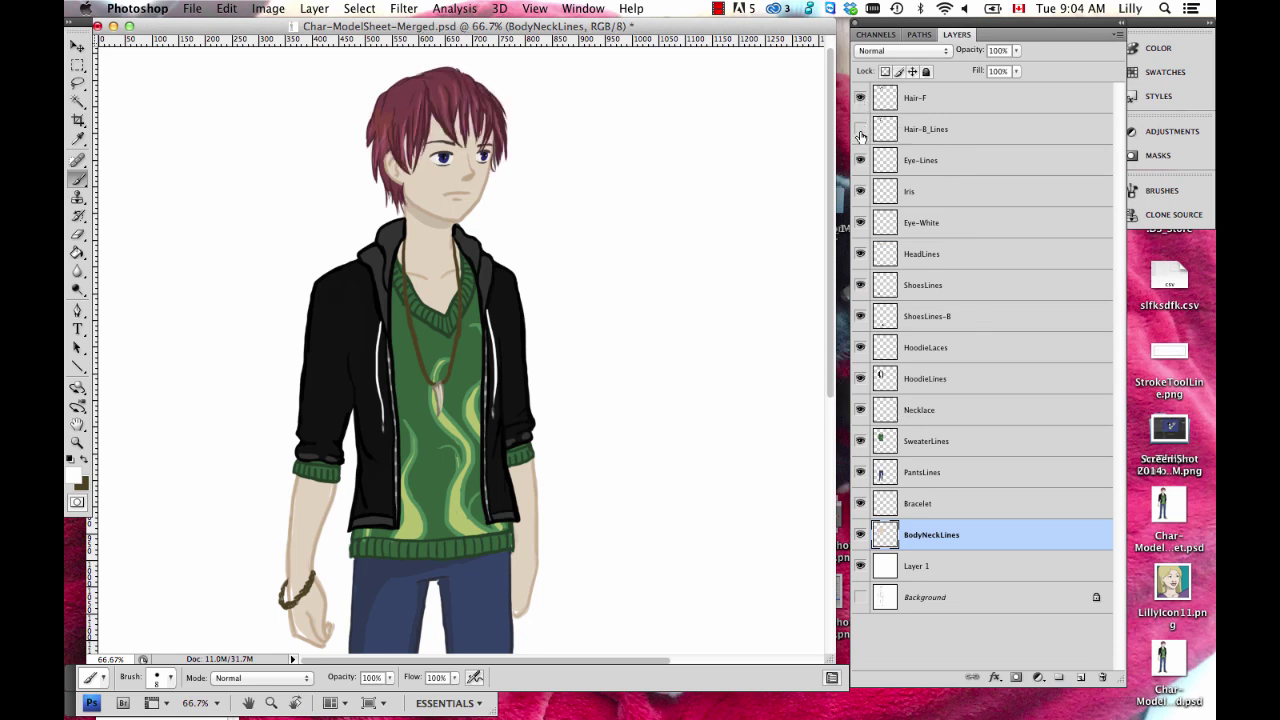
pyautogui.click(860, 129)
pyautogui.click(860, 129)
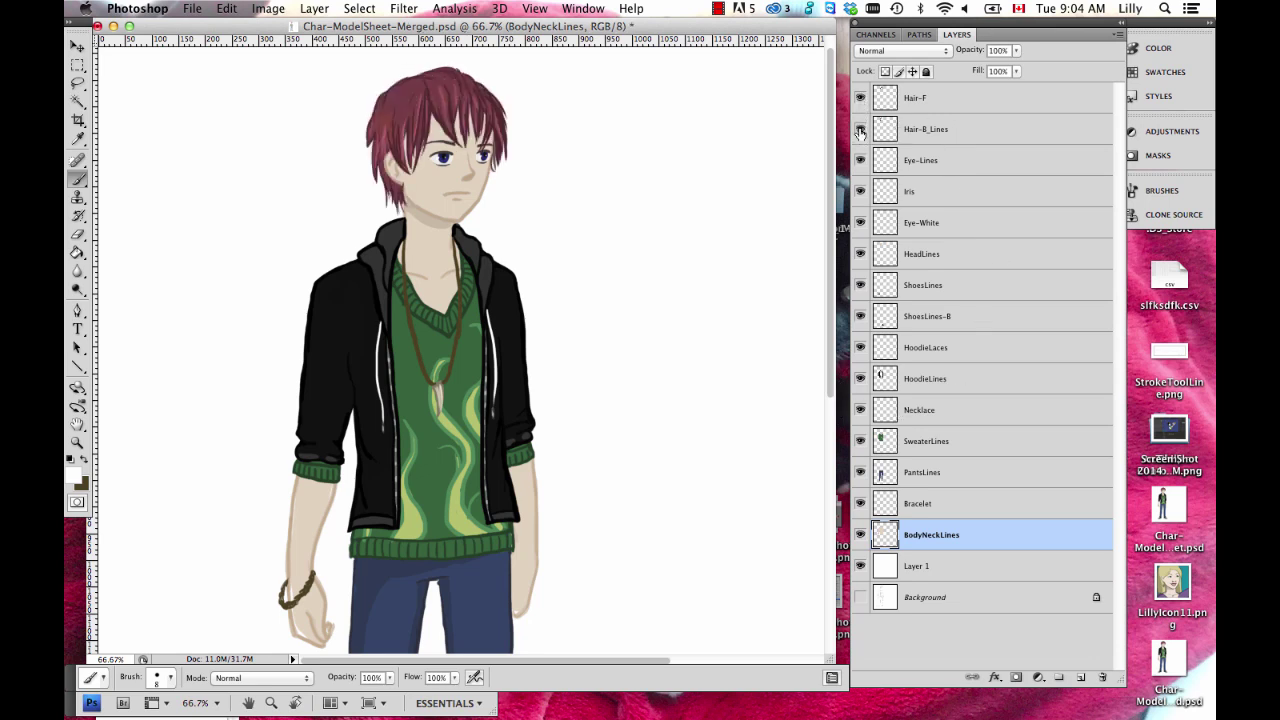
pyautogui.click(860, 192)
pyautogui.click(860, 192)
pyautogui.click(860, 223)
pyautogui.click(859, 226)
# Examine the sweater collar and necklace at up to 700% magnification, and the whole character at 12.5%
pyautogui.press('super+equal')
pyautogui.press('super+equal')
pyautogui.press('super+equal')
pyautogui.press('super+equal')
pyautogui.press('super+equal')
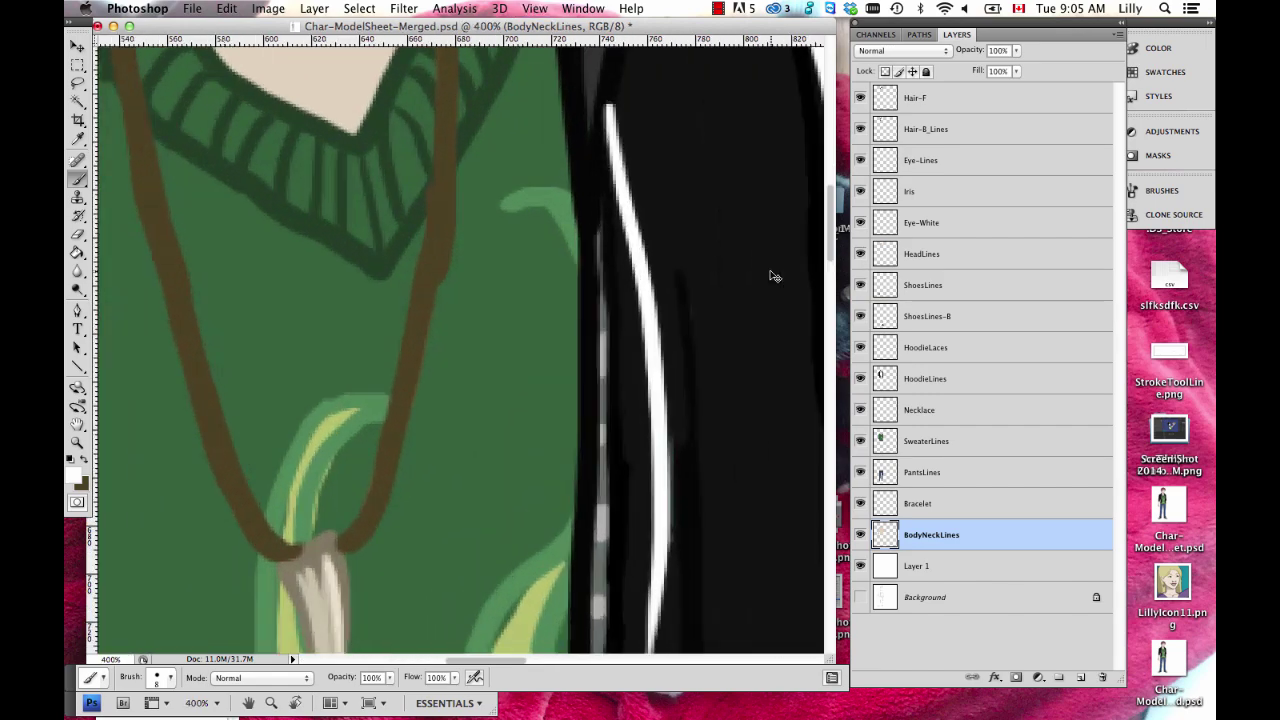
pyautogui.press('super+equal')
pyautogui.press('super+equal')
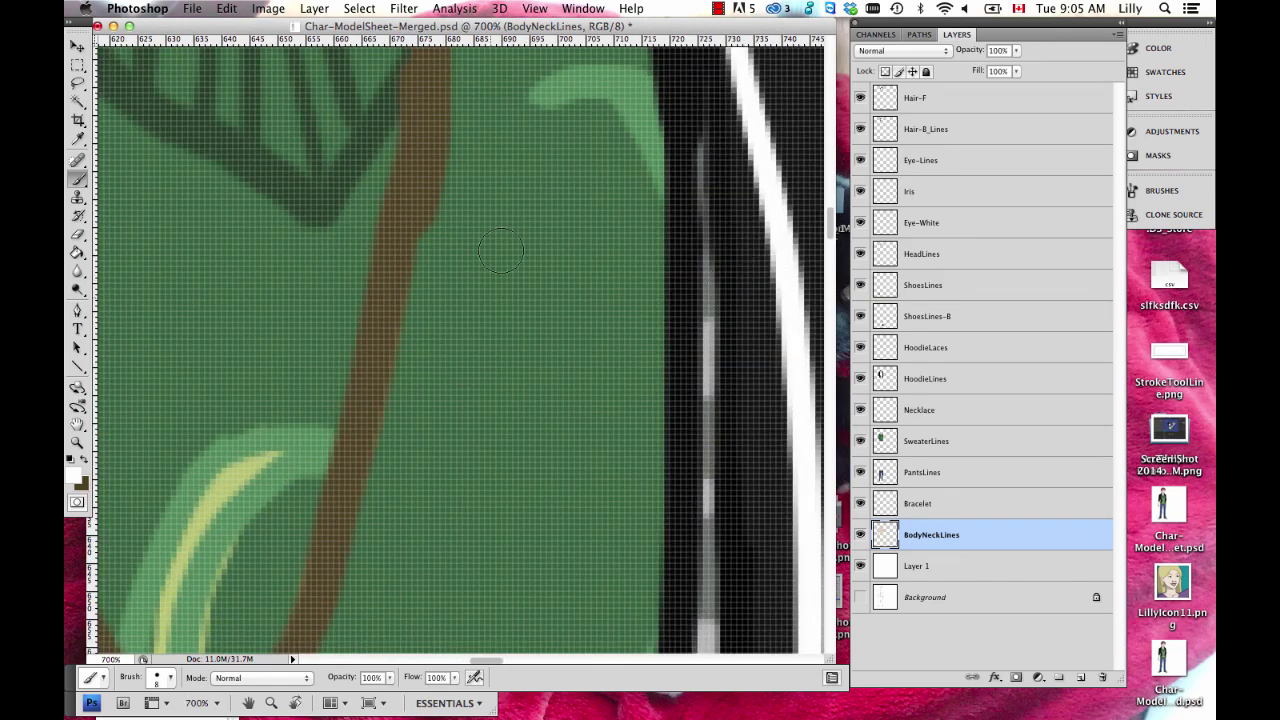
pyautogui.press('super+minus')
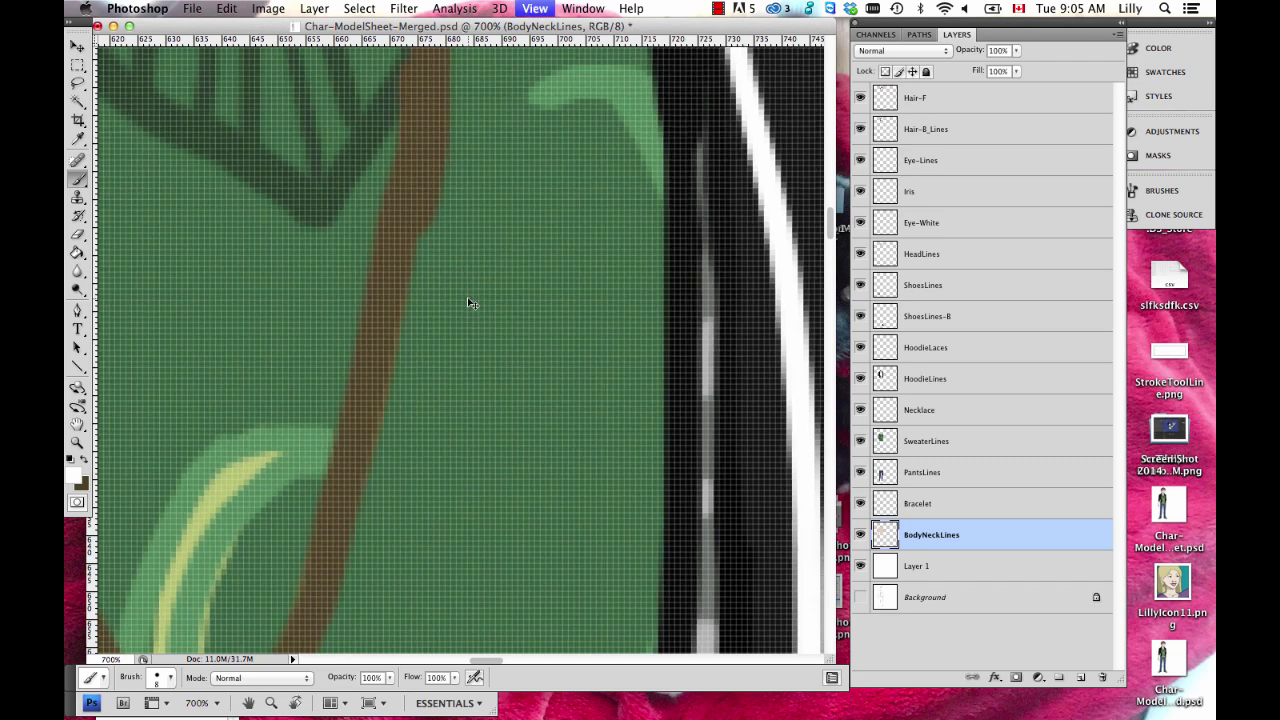
pyautogui.press('super+minus')
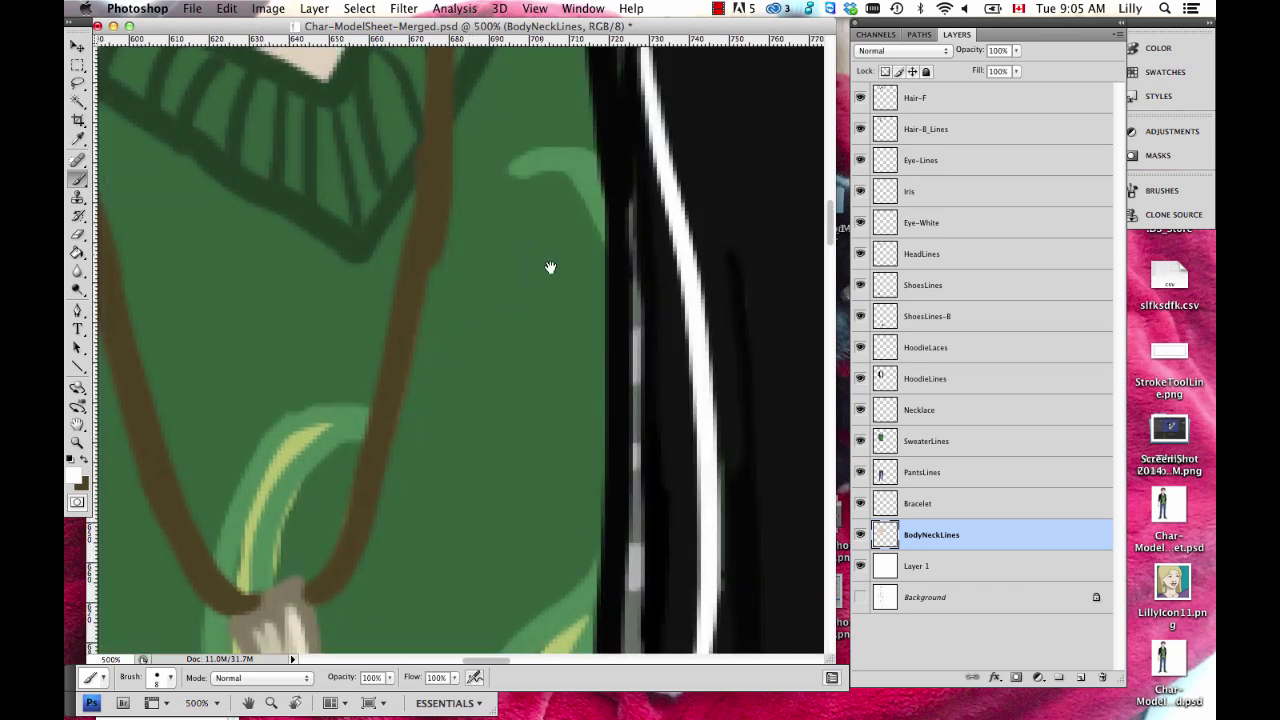
pyautogui.moveTo(549, 266); pyautogui.dragTo(689, 369)
pyautogui.press('super+minus')
pyautogui.press('super+minus')
pyautogui.press('super+minus')
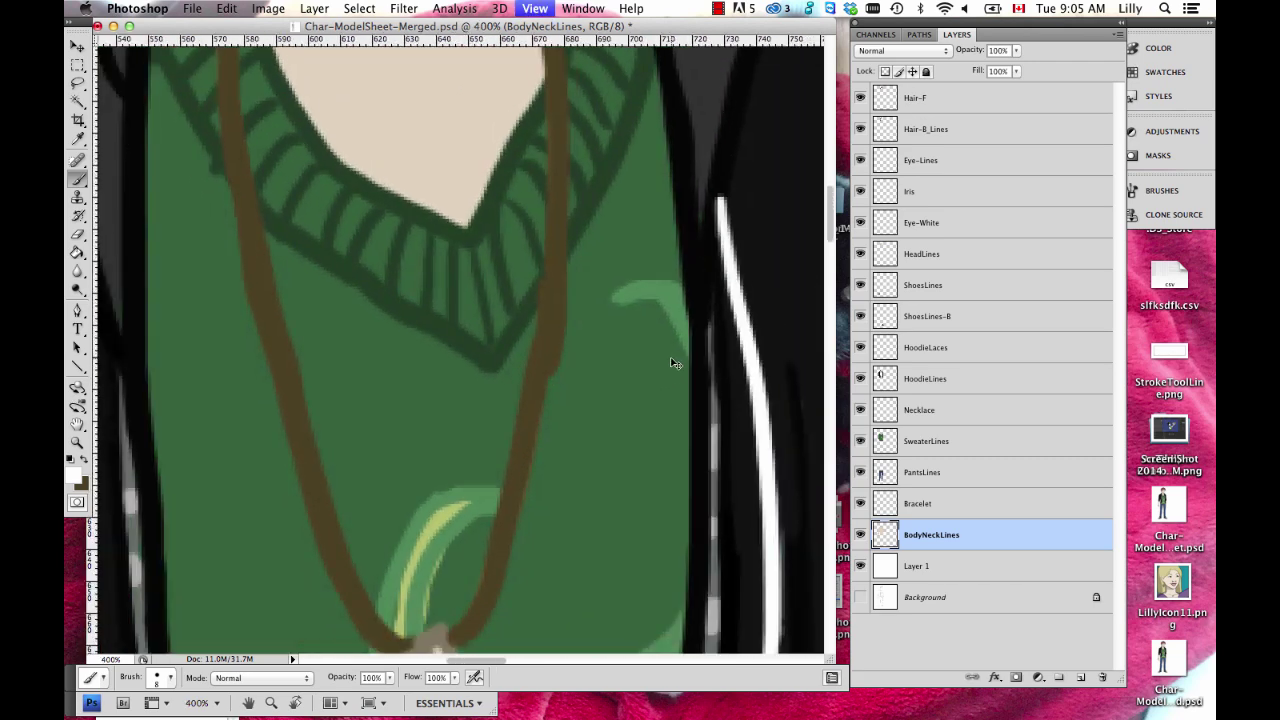
pyautogui.press('super+minus')
pyautogui.press('super+minus')
pyautogui.press('super+minus')
pyautogui.press('super+minus')
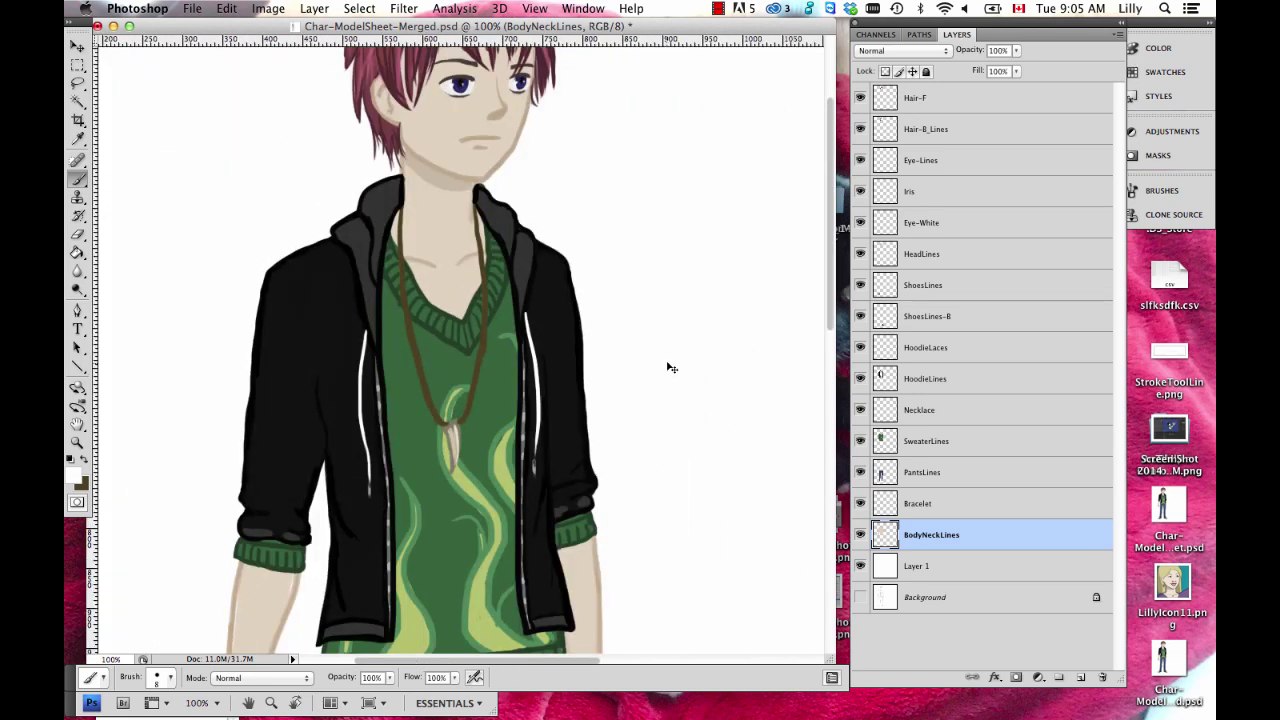
pyautogui.press('super+minus')
pyautogui.press('super+minus')
pyautogui.press('super+minus')
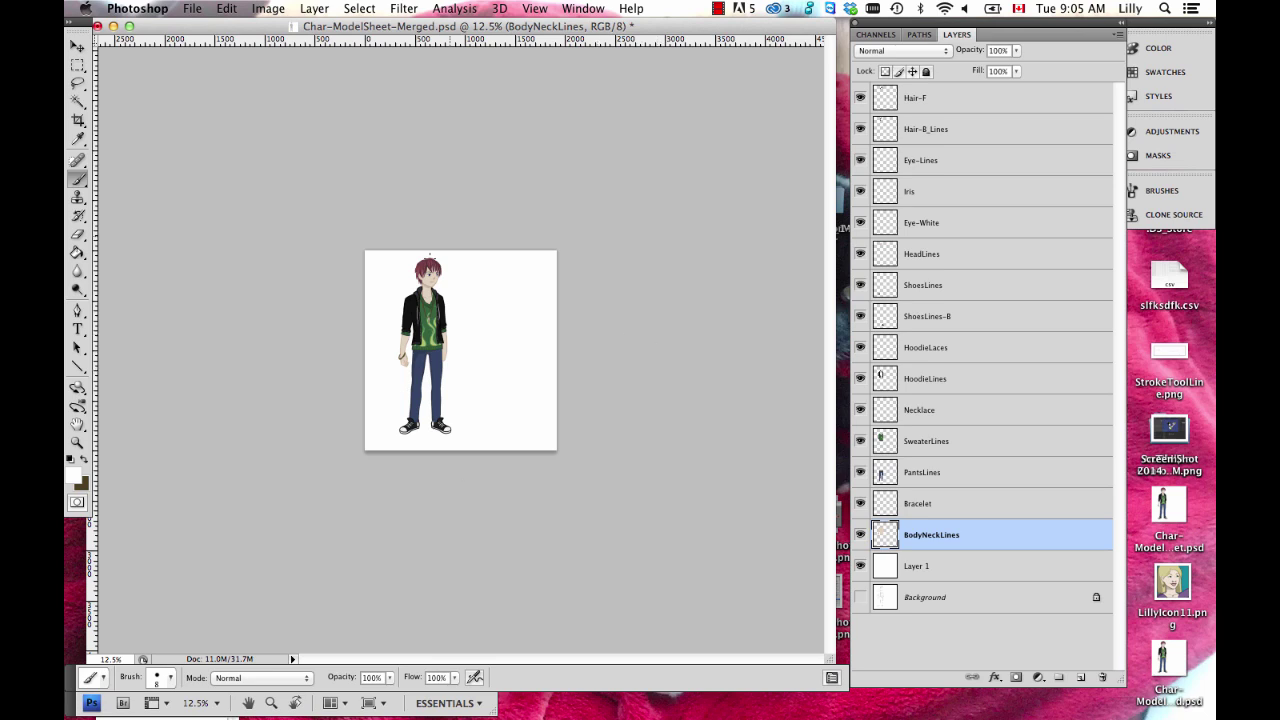
# Toggle the ShoesLines, HoodieLines and SweaterLines layers off and on to check which part of the outfit each holds
pyautogui.press('super+plus')
pyautogui.press('super+plus')
pyautogui.press('super+plus')
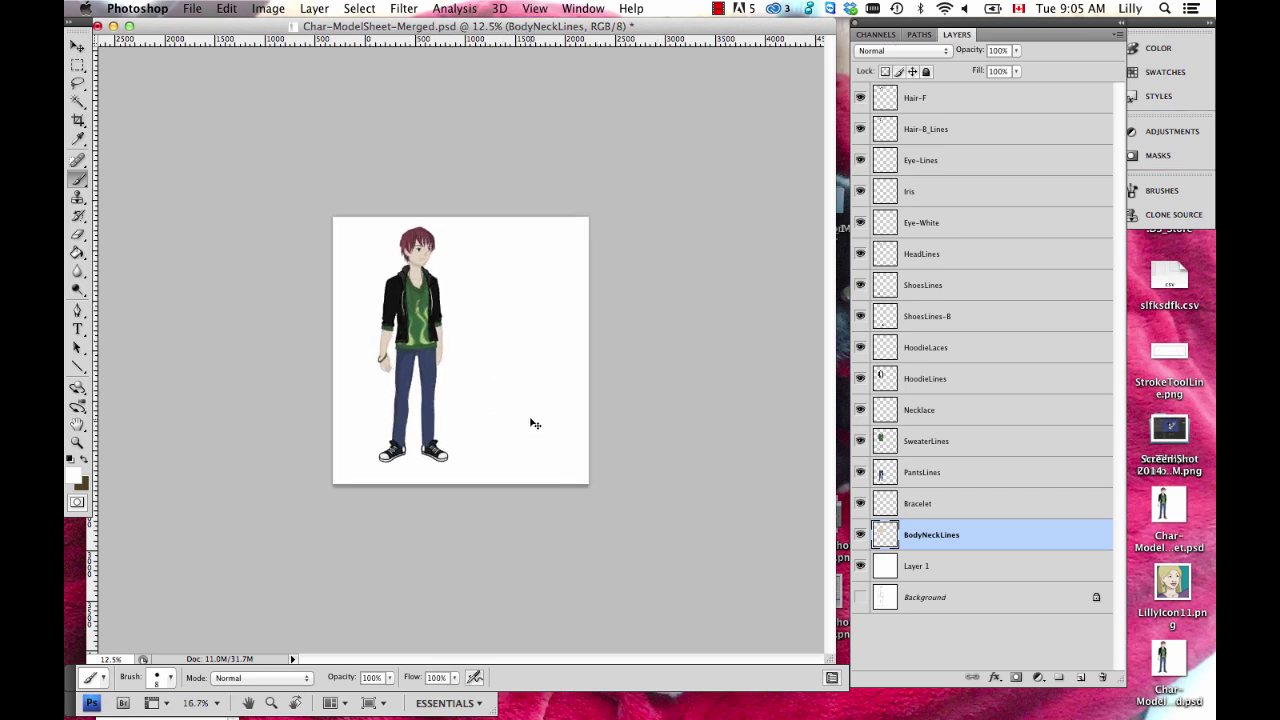
pyautogui.press('super+plus')
pyautogui.press('super+plus')
pyautogui.press('super+plus')
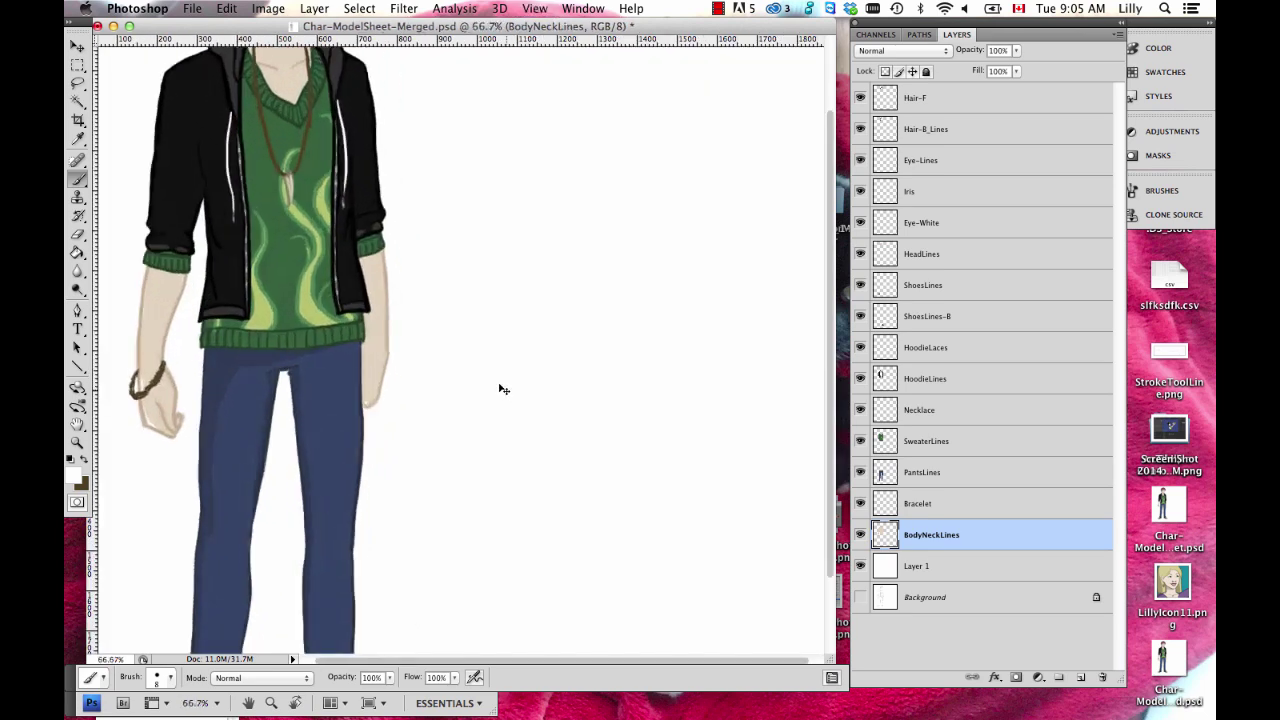
pyautogui.moveTo(431, 270); pyautogui.dragTo(707, 703)
pyautogui.moveTo(620, 321); pyautogui.dragTo(508, 352)
pyautogui.click(859, 287)
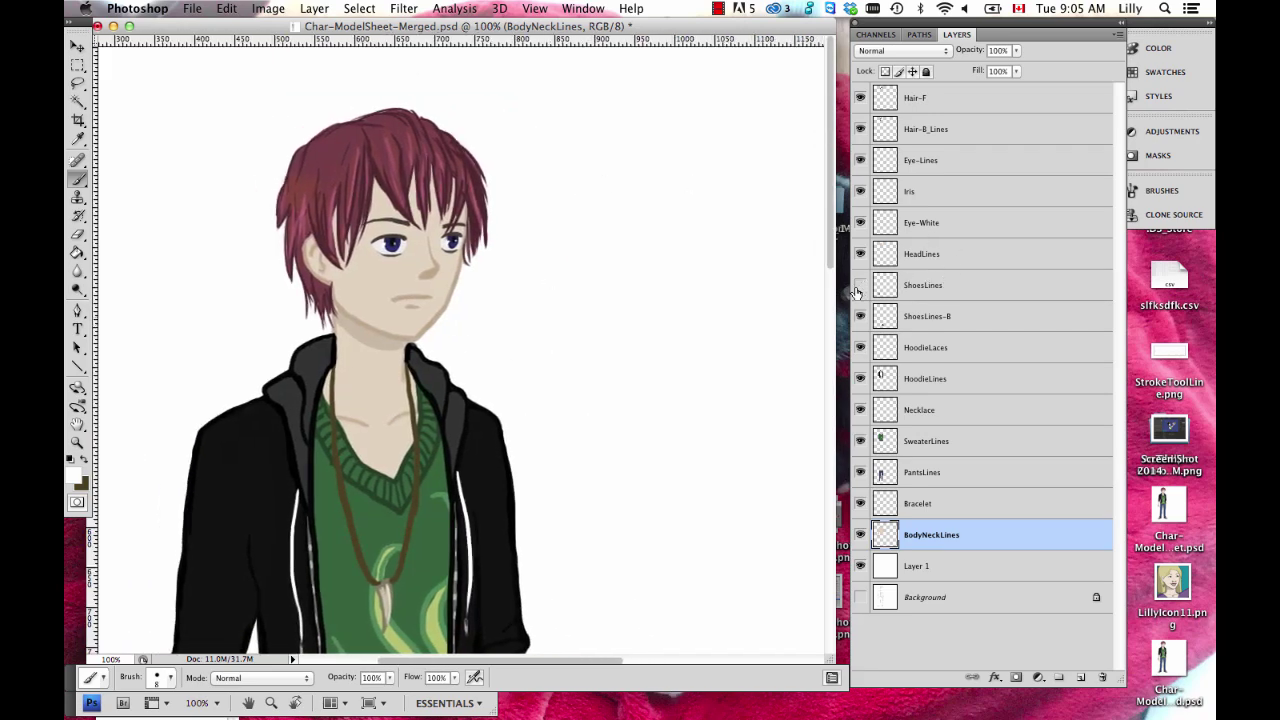
pyautogui.click(859, 287)
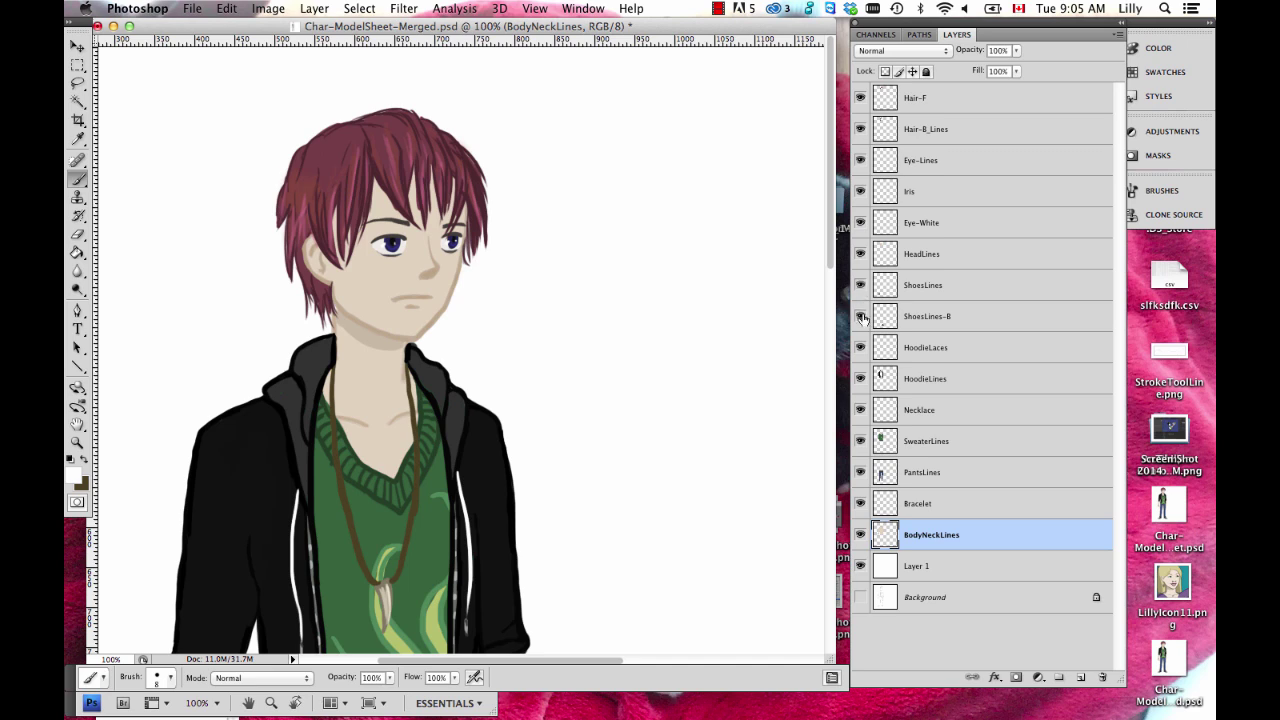
pyautogui.click(859, 378)
pyautogui.click(859, 378)
pyautogui.press('super+minus')
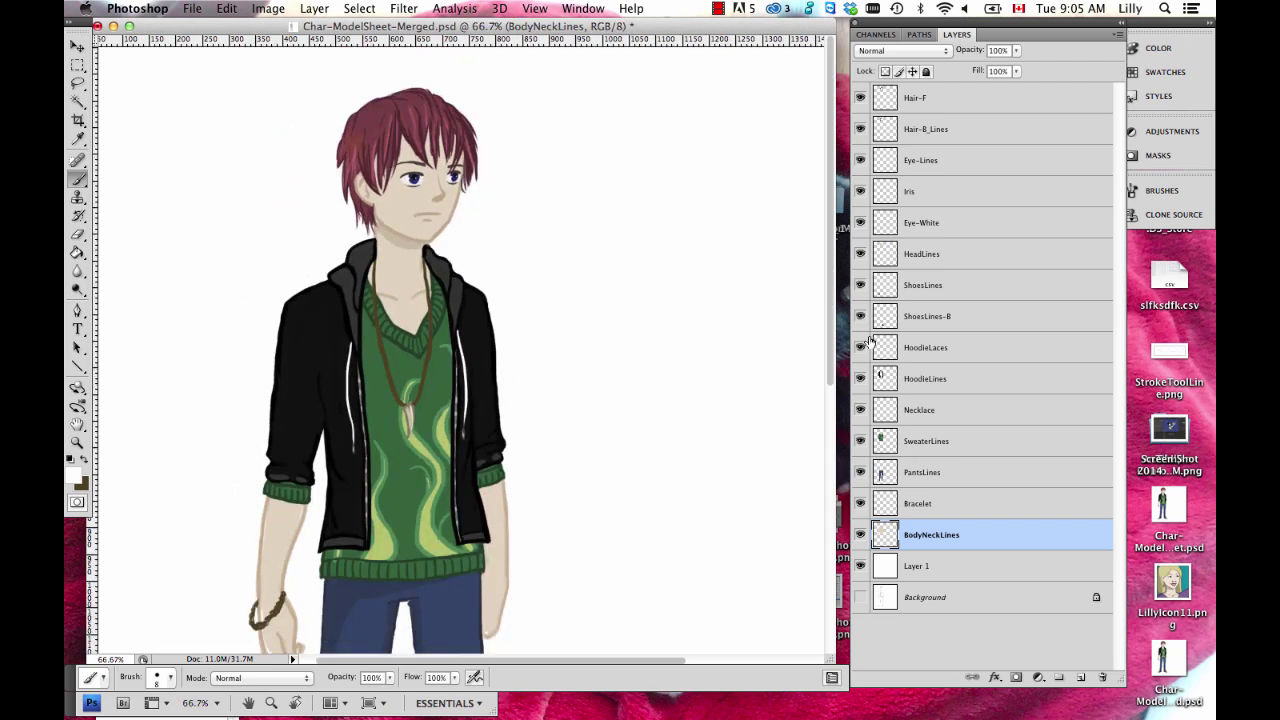
pyautogui.click(861, 441)
pyautogui.click(861, 441)
# Hide the HoodieLines, SweaterLines, HoodieLaces and Necklace layers, leaving the body layer in its original position
pyautogui.click(861, 379)
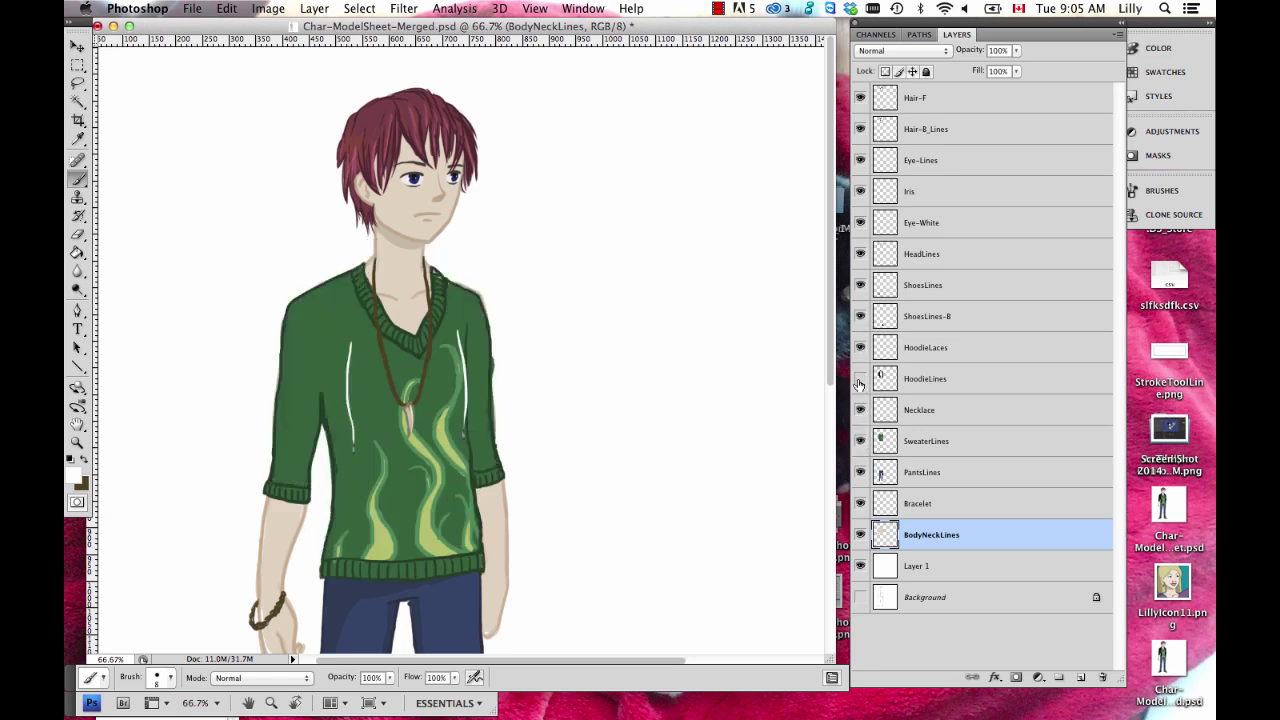
pyautogui.click(861, 441)
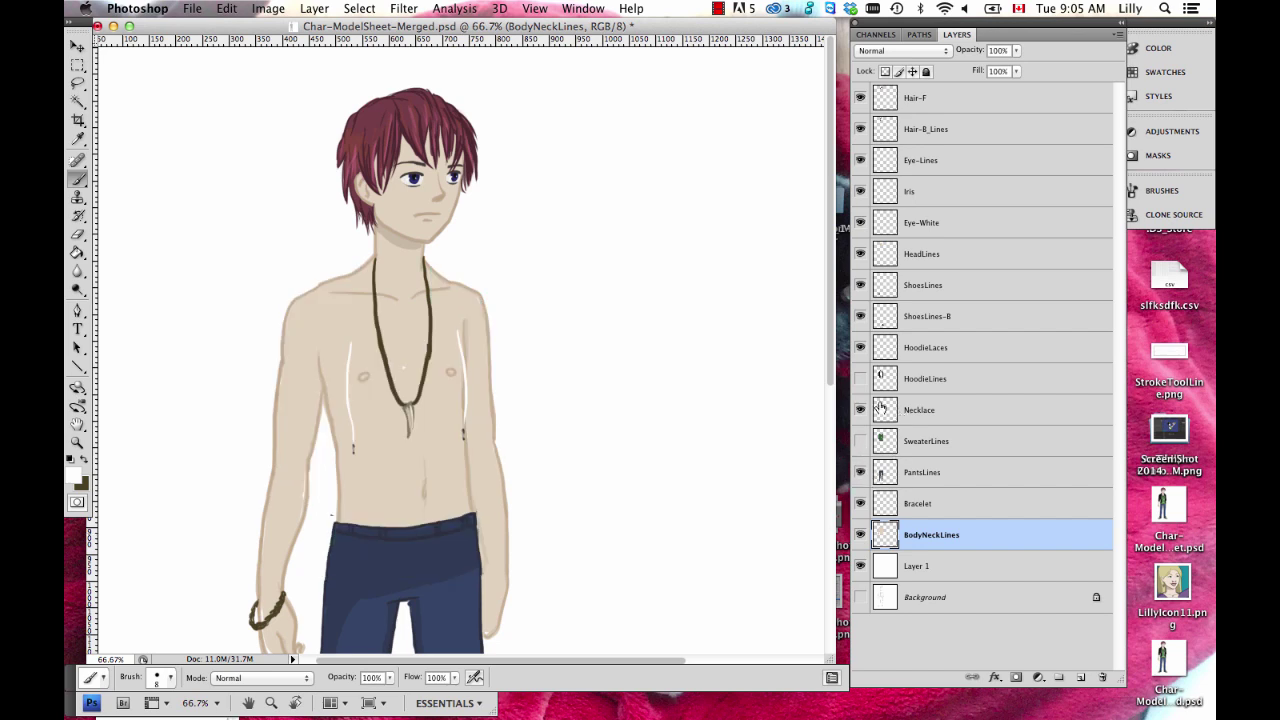
pyautogui.click(861, 349)
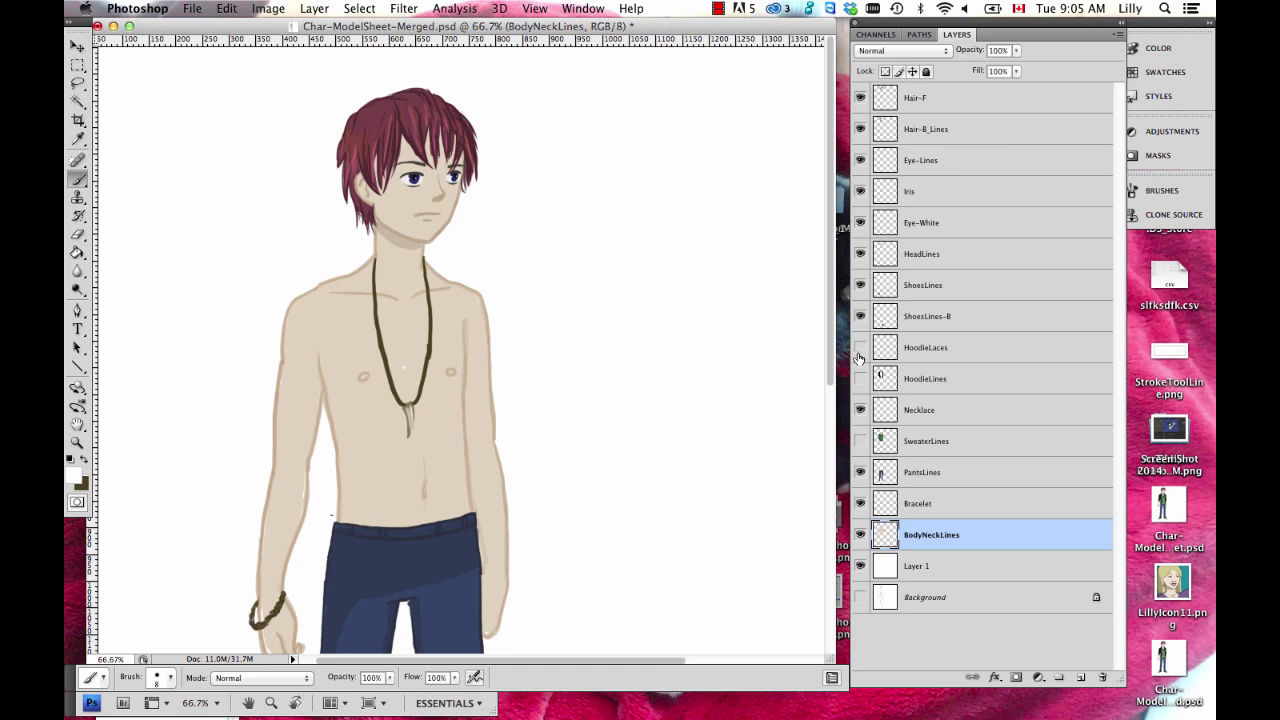
pyautogui.click(860, 410)
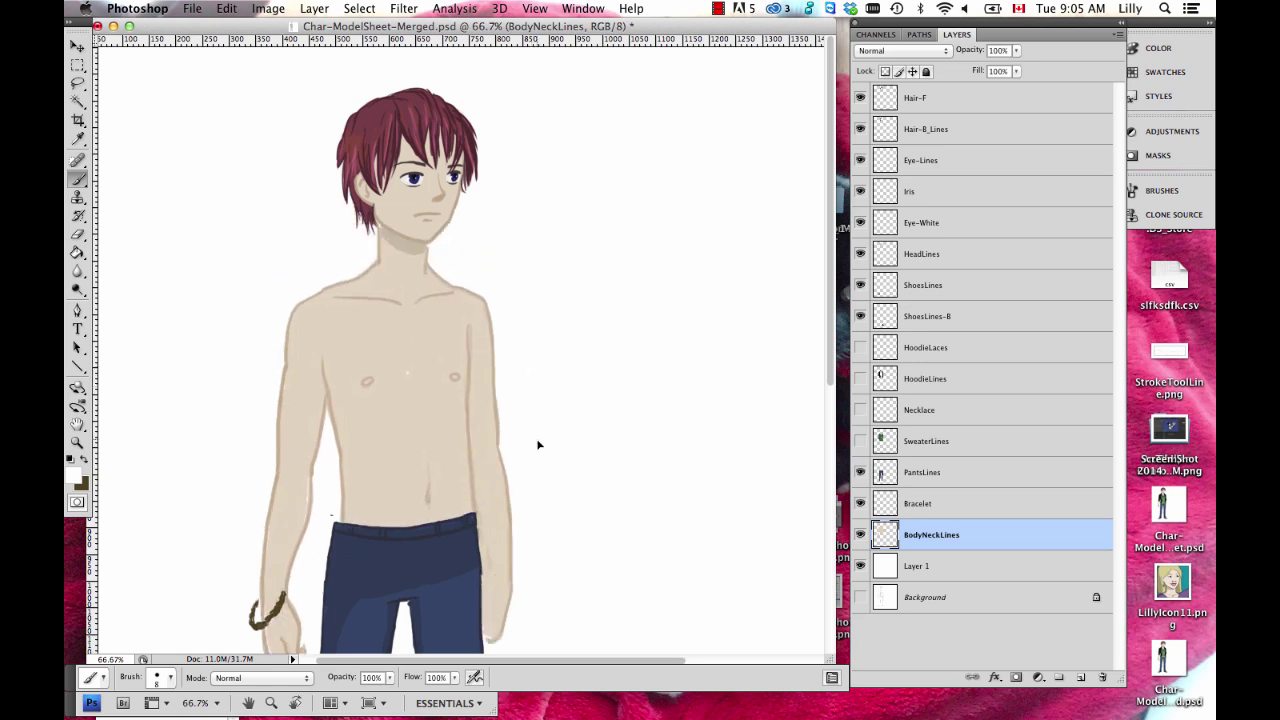
pyautogui.moveTo(538, 445); pyautogui.dragTo(546, 442)
pyautogui.press('super+z')
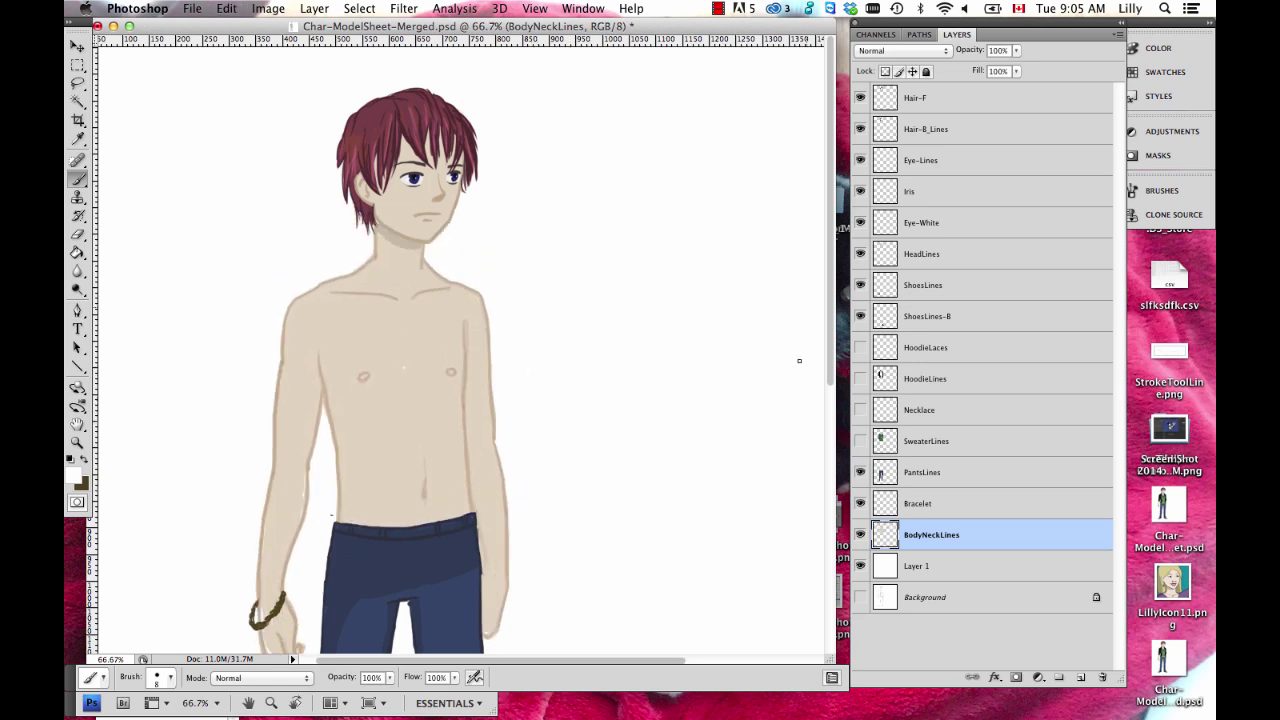
# Make the SweaterLines, Necklace, HoodieLines and HoodieLaces layers visible again over the character's body
pyautogui.press('super+minus')
pyautogui.press('super+minus')
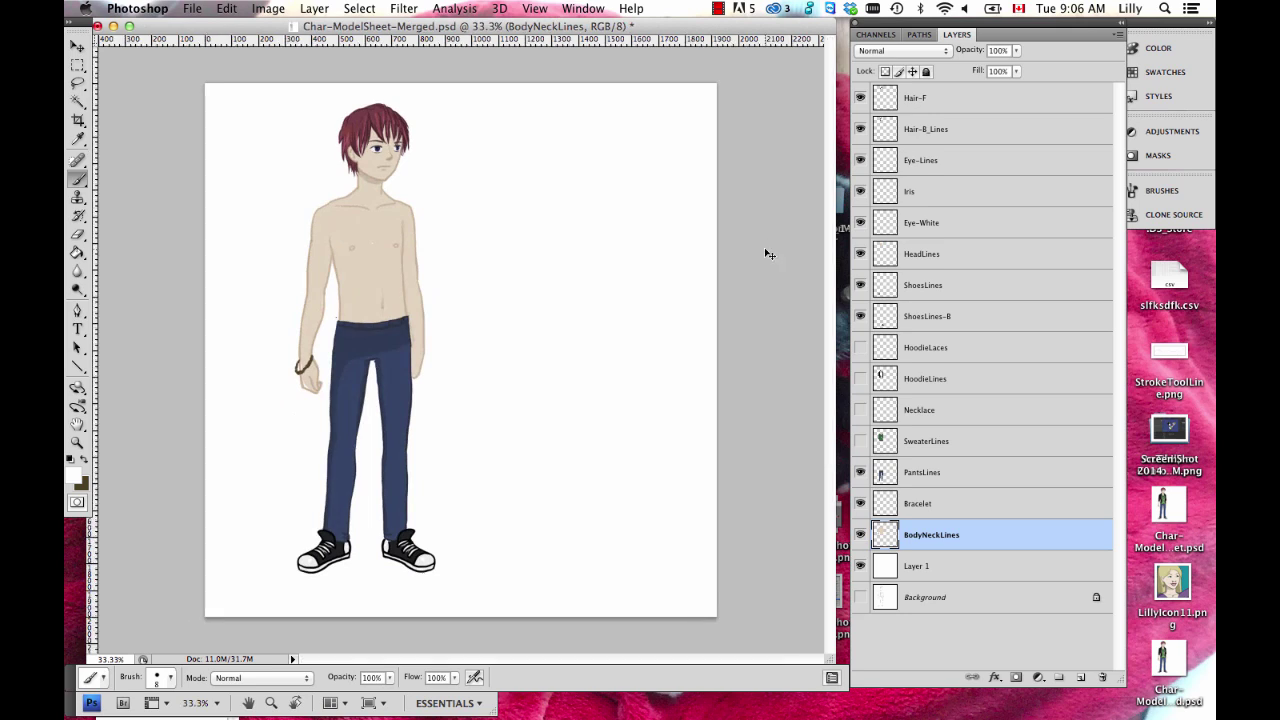
pyautogui.press('super+plus')
pyautogui.moveTo(532, 347); pyautogui.dragTo(606, 471)
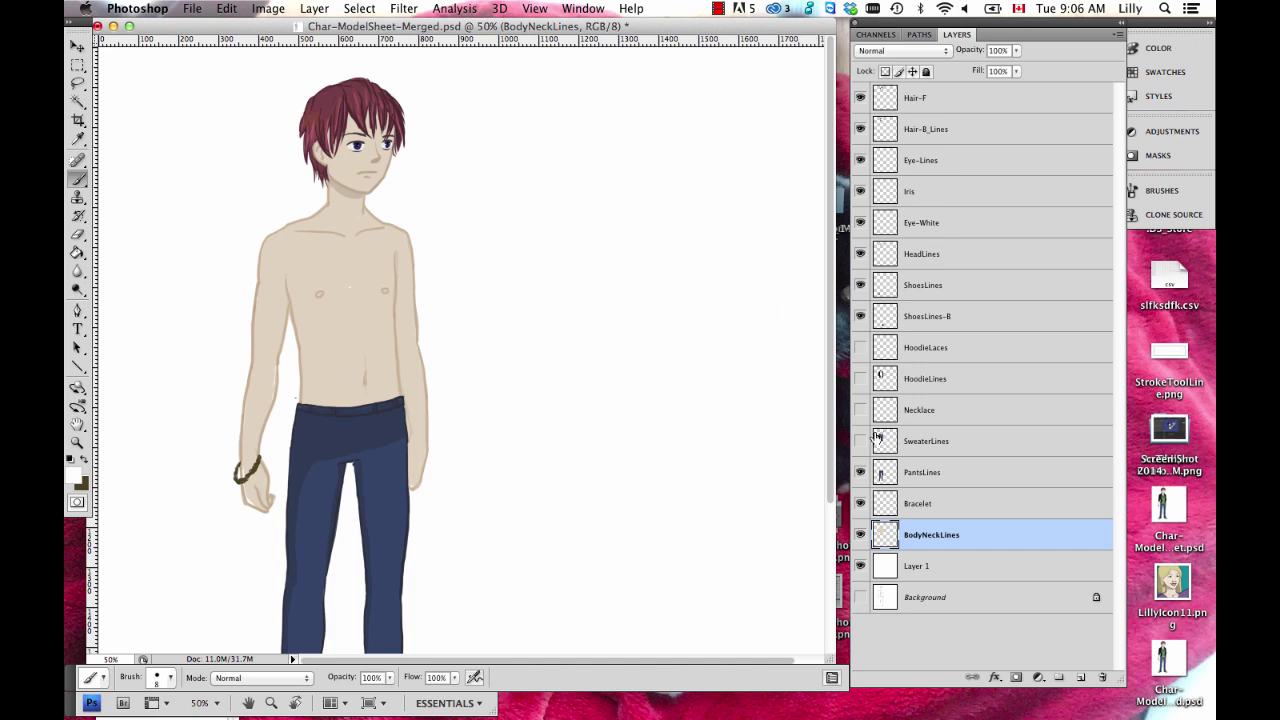
pyautogui.click(860, 441)
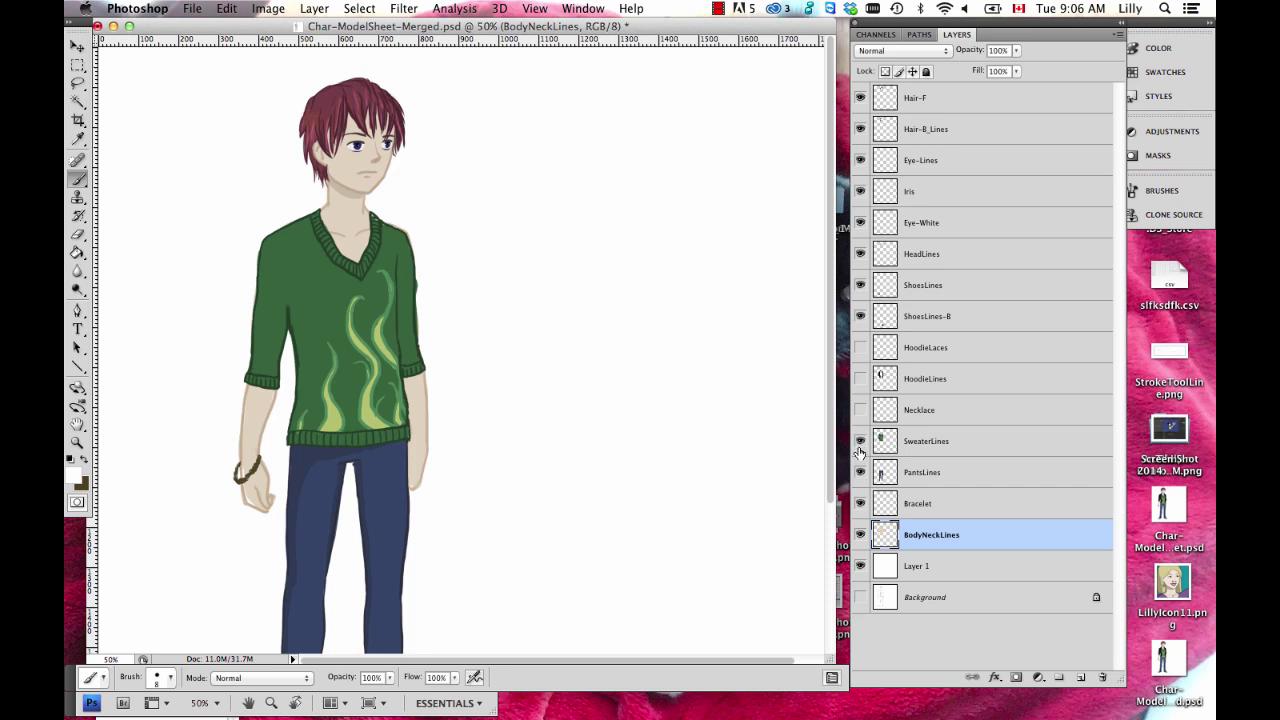
pyautogui.click(860, 443)
pyautogui.click(860, 443)
pyautogui.click(860, 411)
pyautogui.click(860, 378)
pyautogui.click(860, 348)
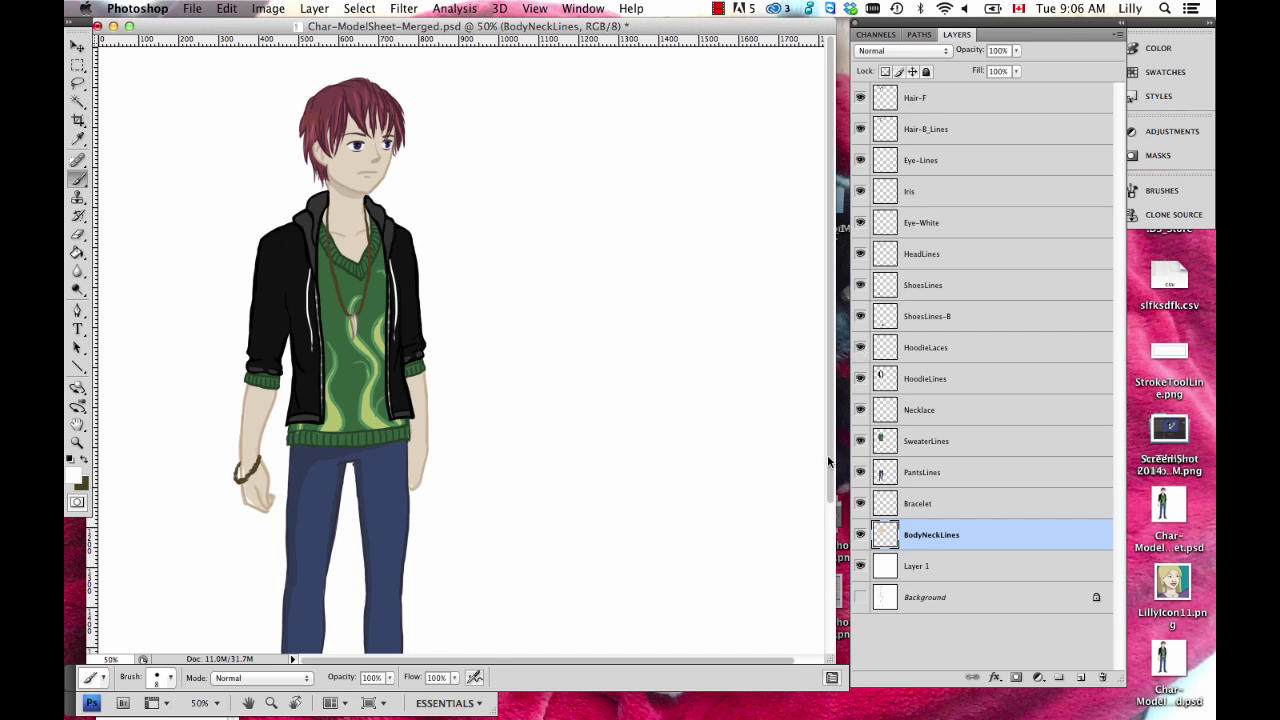
# Hide only the SweaterLines layer, keeping the hoodie and necklace on the full figure
pyautogui.moveTo(828, 461); pyautogui.dragTo(828, 518)
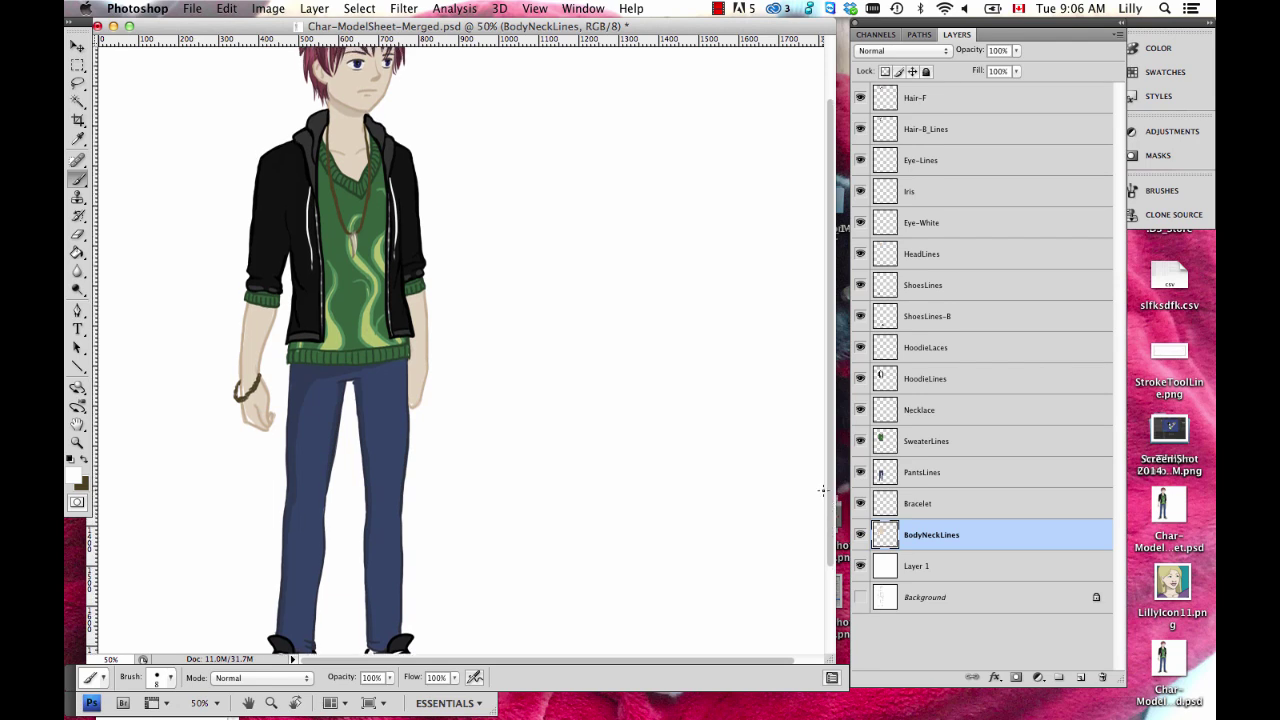
pyautogui.press('super+minus')
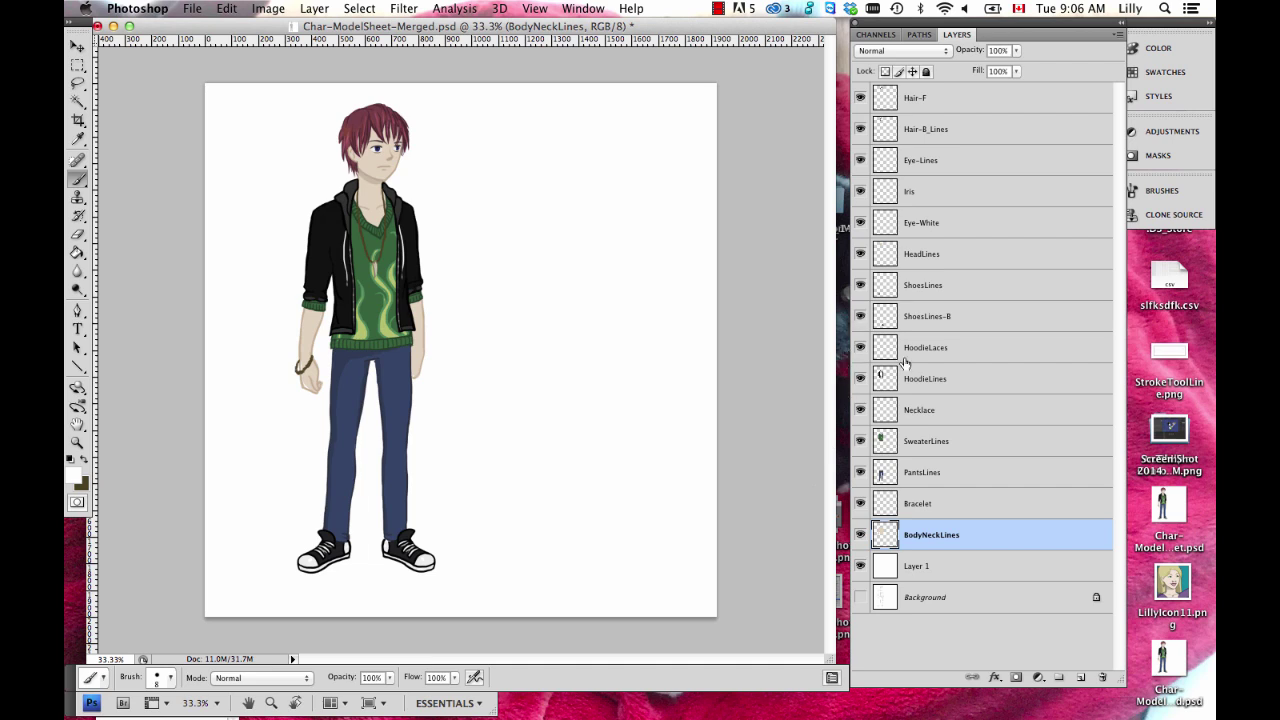
pyautogui.click(859, 441)
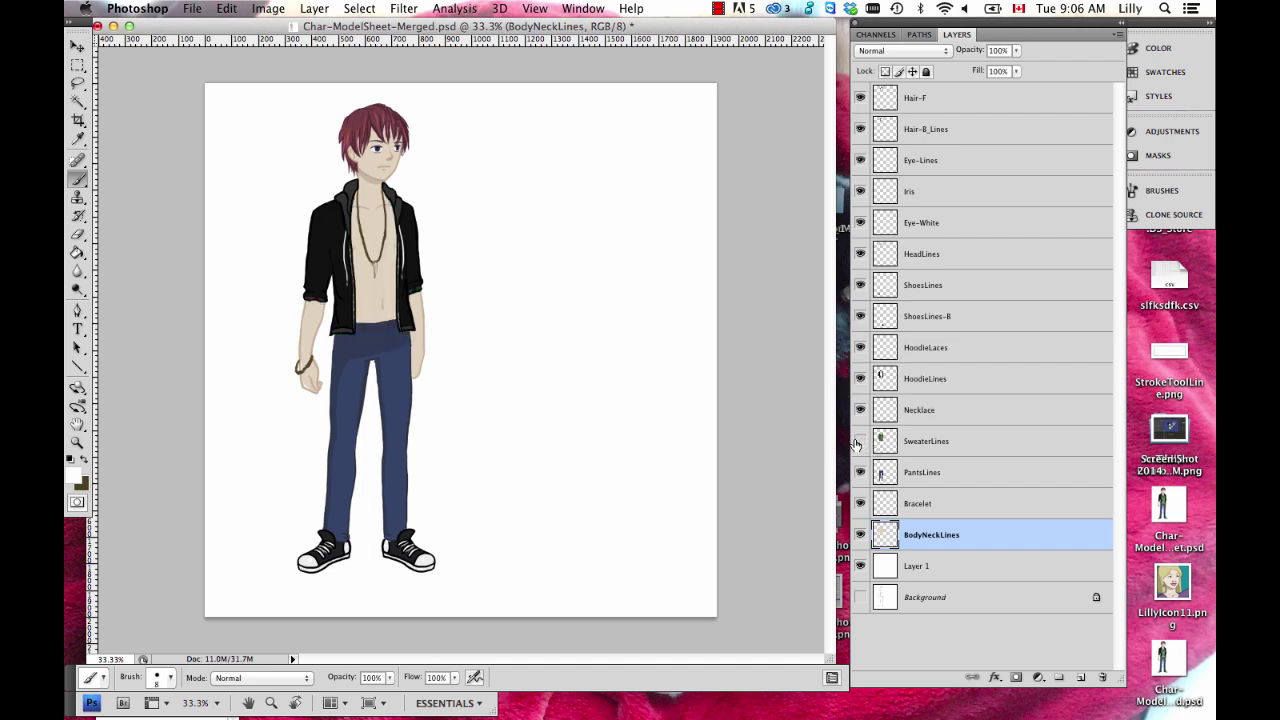
# Make the SweaterLines layer visible again and toggle the BodyNeckLines layer off and on to check it
pyautogui.click(859, 441)
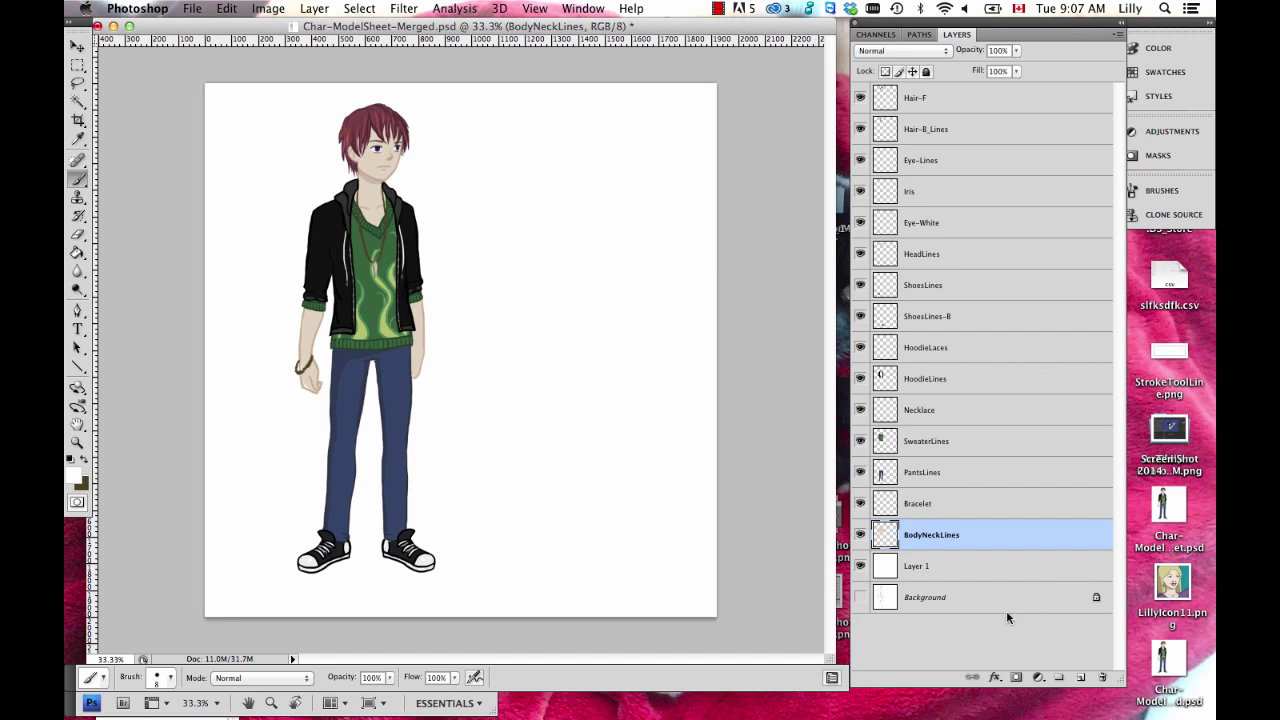
pyautogui.click(859, 536)
pyautogui.click(859, 536)
# Put the Hair-F, Hair-B_Lines, Eye-Lines and Iris layers each into a separate group of their own
pyautogui.click(955, 104)
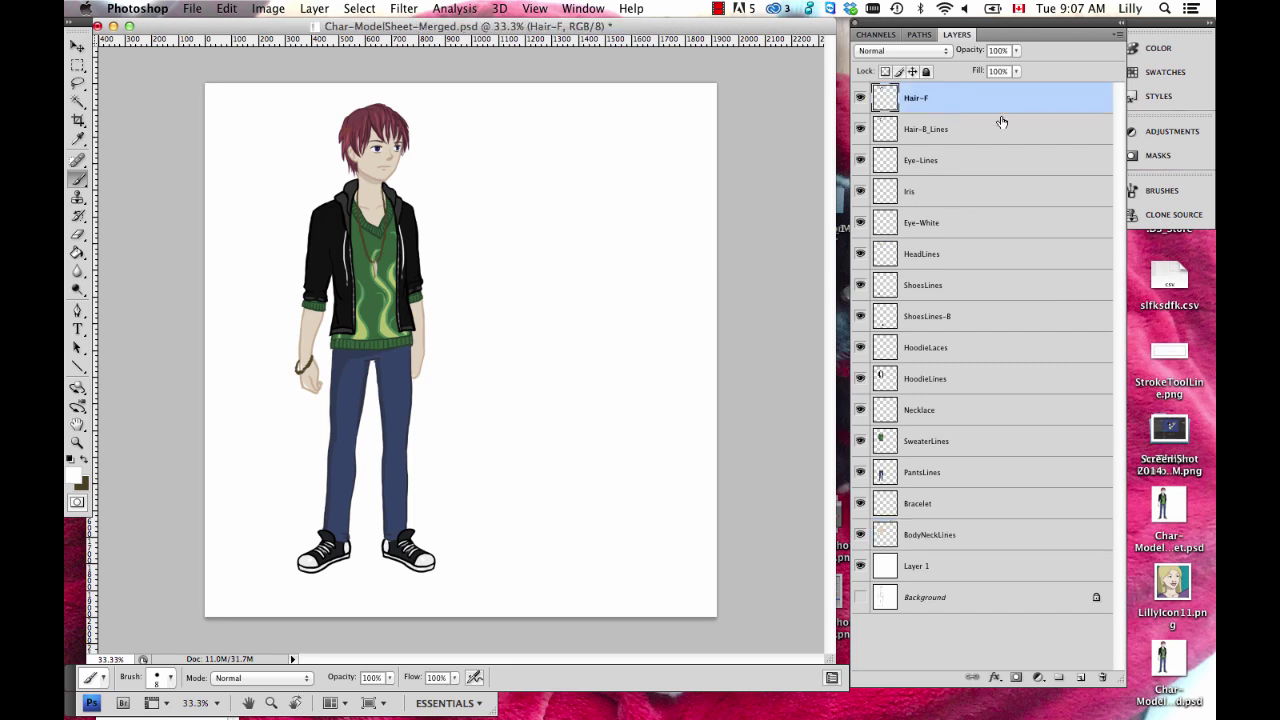
pyautogui.press('super+g')
pyautogui.click(934, 148)
pyautogui.press('super+g')
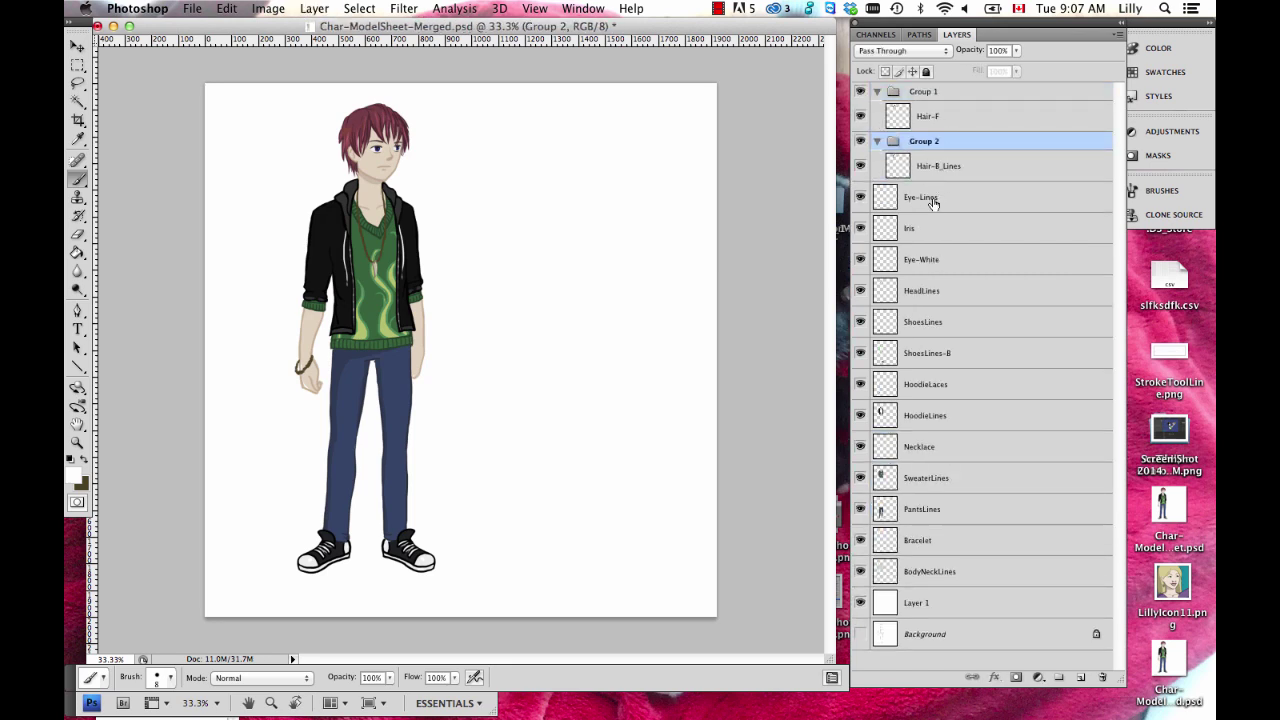
pyautogui.click(932, 203)
pyautogui.press('super+g')
pyautogui.click(933, 246)
pyautogui.press('super+g')
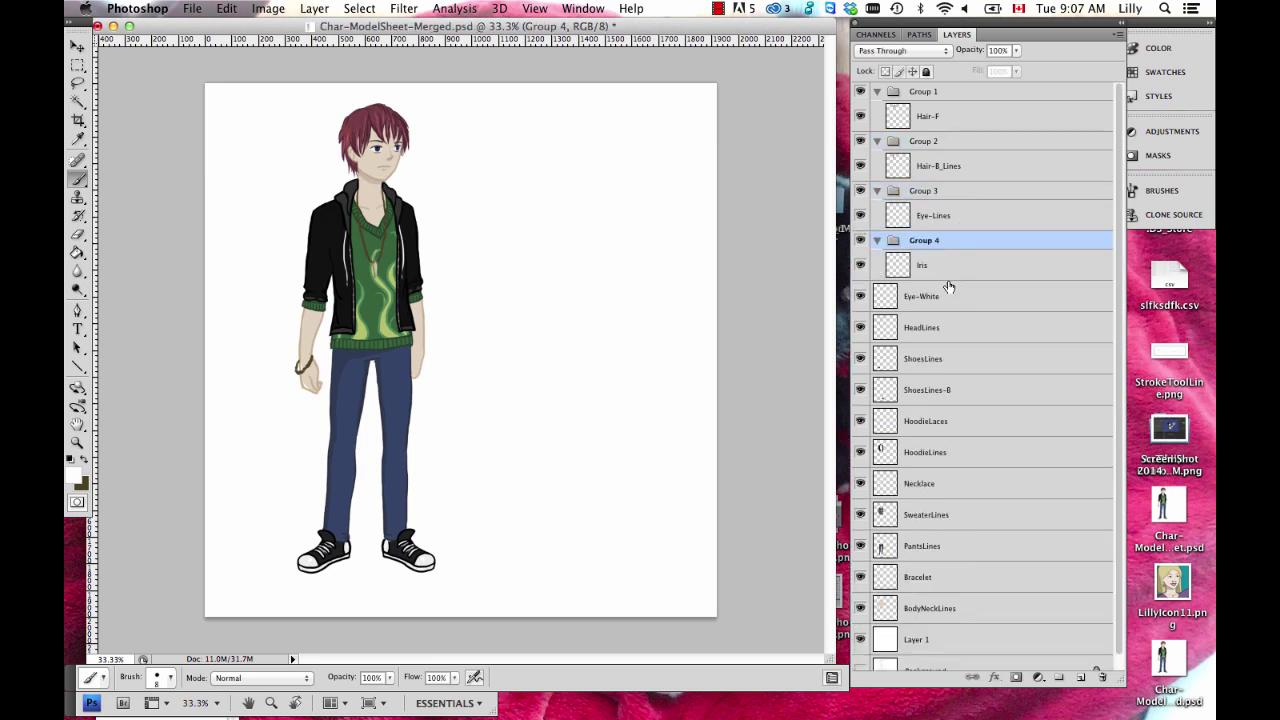
# Put the Eye-White, HeadLines, ShoesLines and ShoesLines-B layers each into a separate group of their own
pyautogui.click(940, 299)
pyautogui.press('super+g')
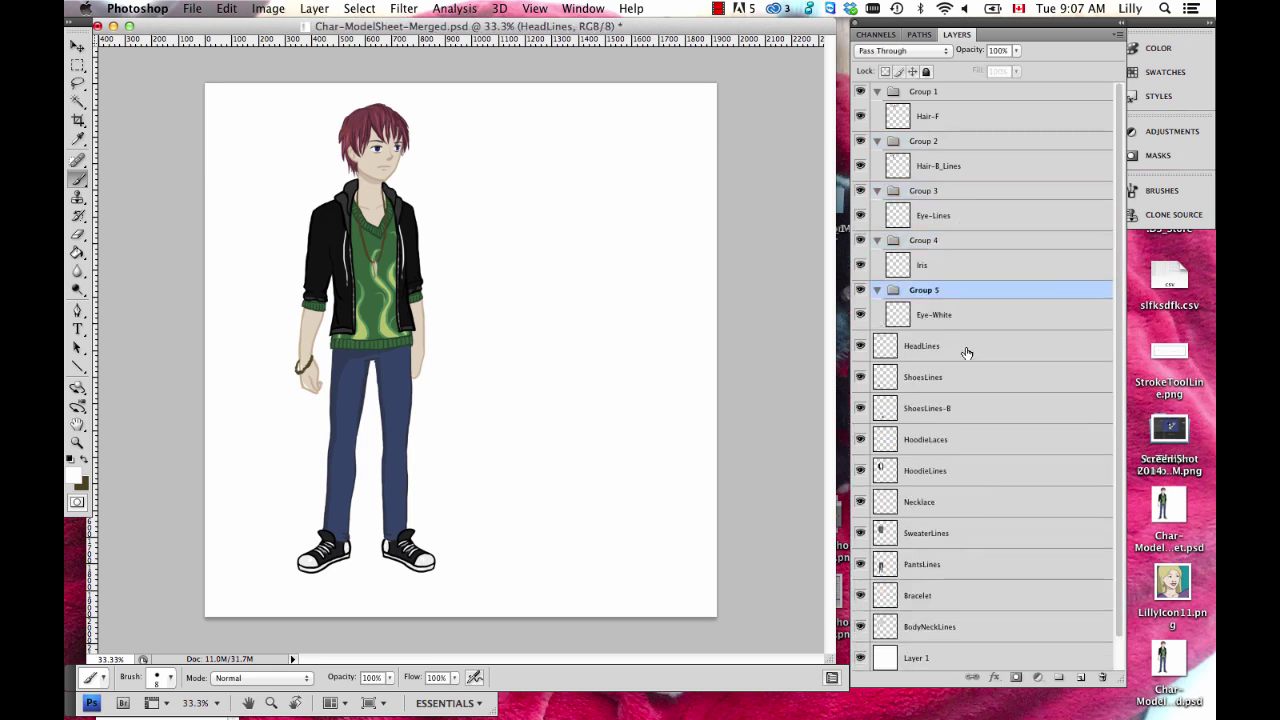
pyautogui.click(966, 350)
pyautogui.press('super+g')
pyautogui.click(957, 396)
pyautogui.press('super+g')
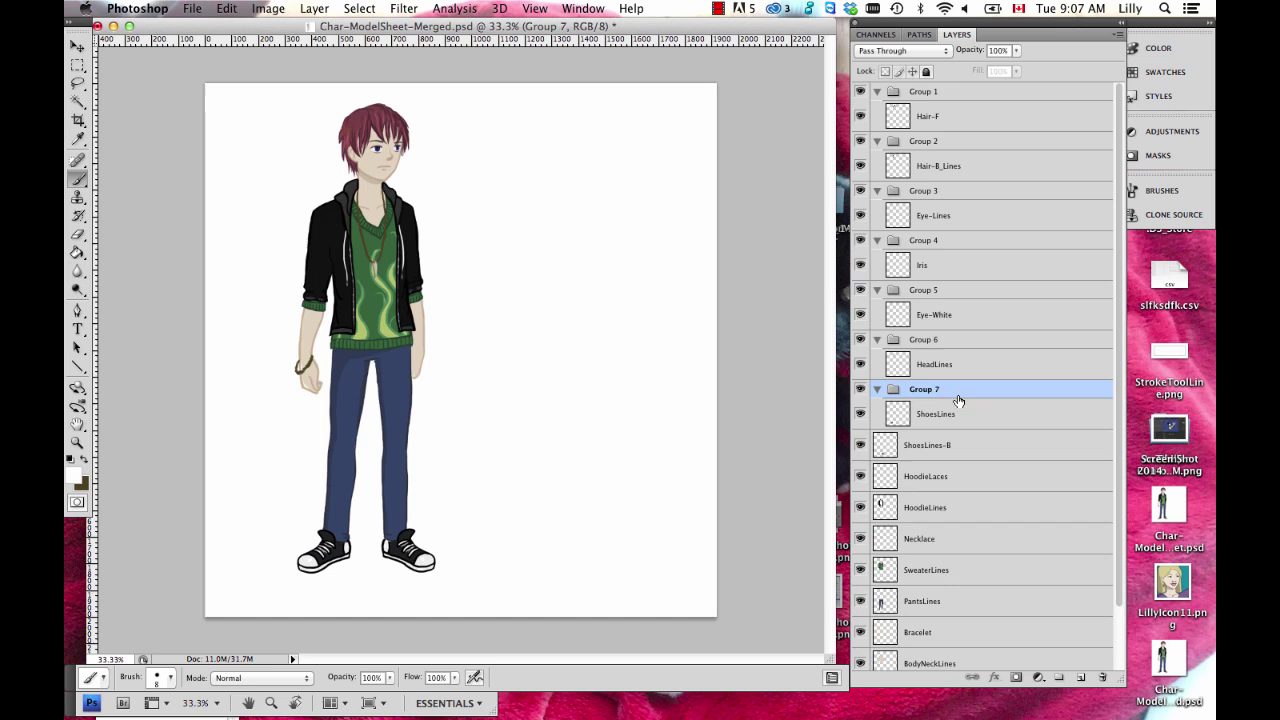
pyautogui.click(990, 445)
pyautogui.press('super+g')
# Put the HoodieLaces, HoodieLines, Necklace and SweaterLines layers each into a separate group of their own
pyautogui.moveTo(1118, 445); pyautogui.dragTo(1127, 513)
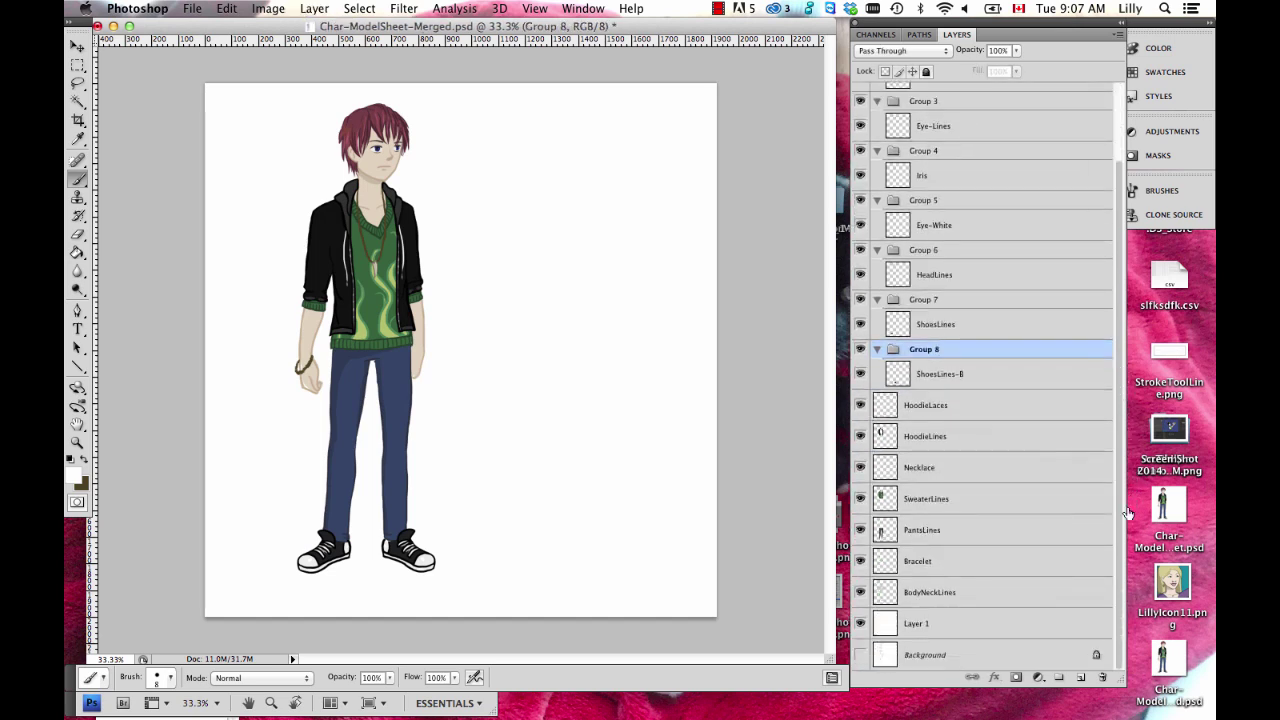
pyautogui.click(952, 406)
pyautogui.press('super+g')
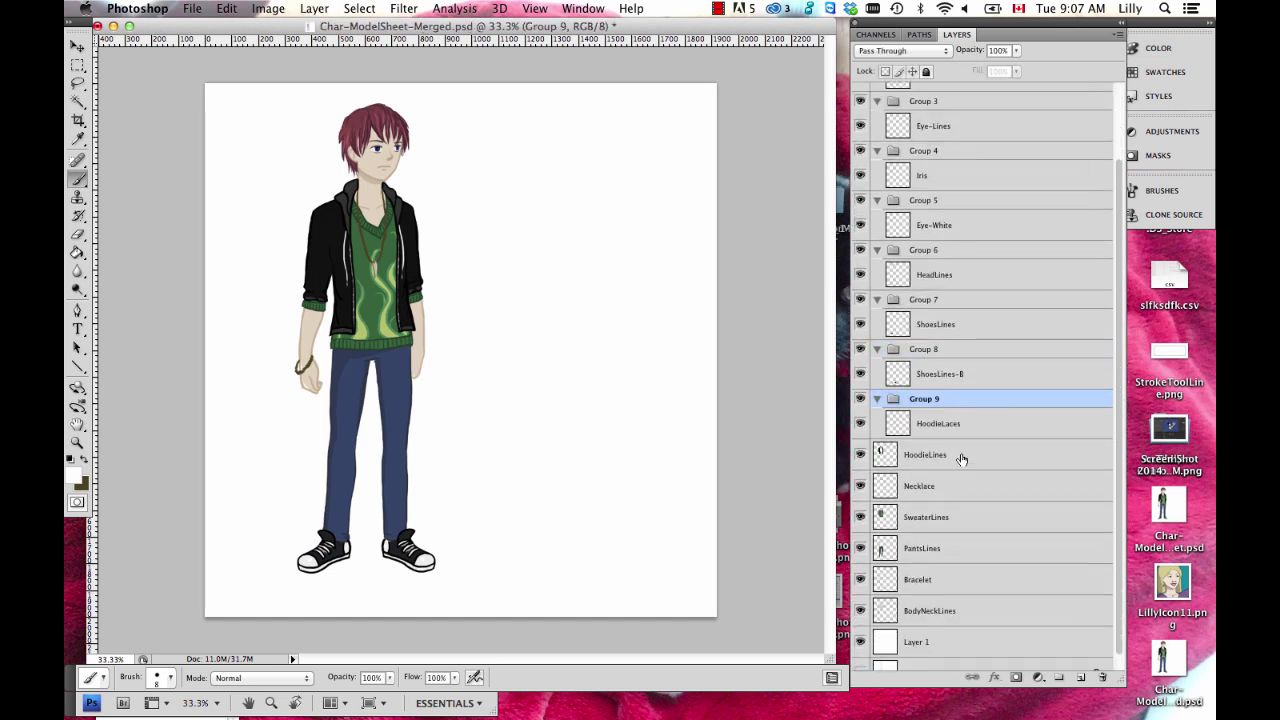
pyautogui.click(961, 457)
pyautogui.press('super+g')
pyautogui.click(960, 515)
pyautogui.press('super+g')
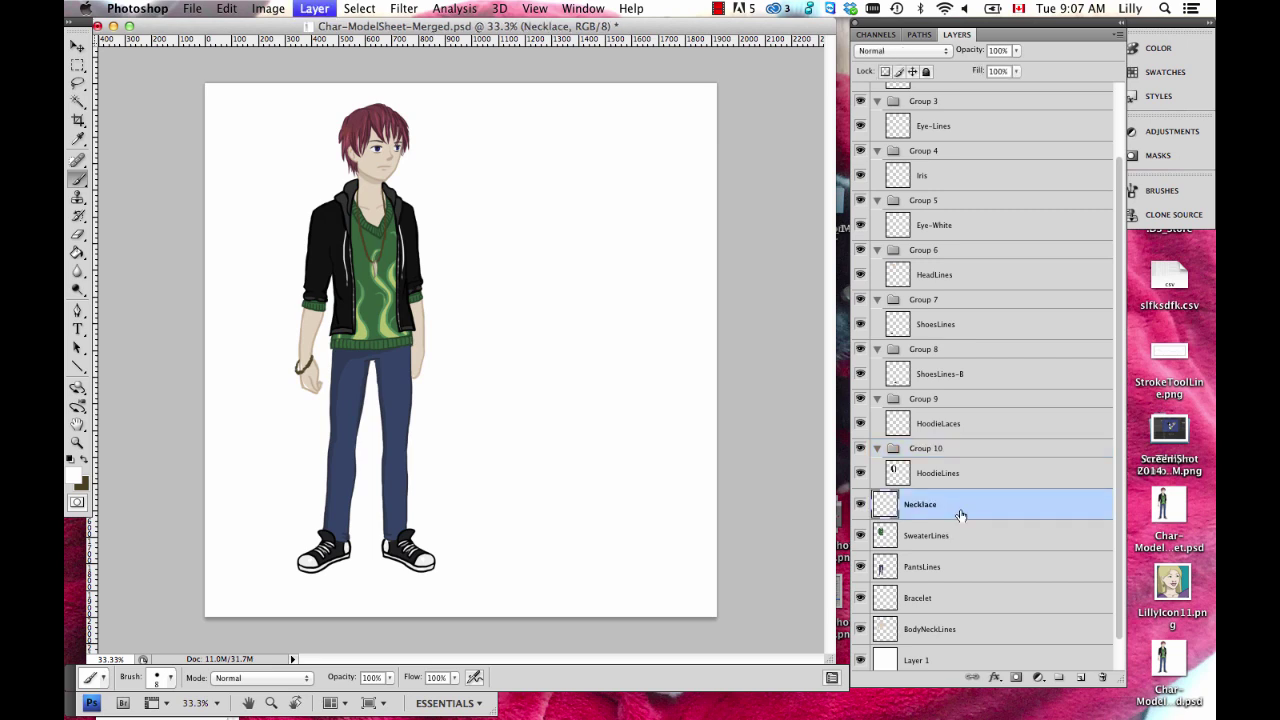
pyautogui.click(954, 560)
pyautogui.press('super+g')
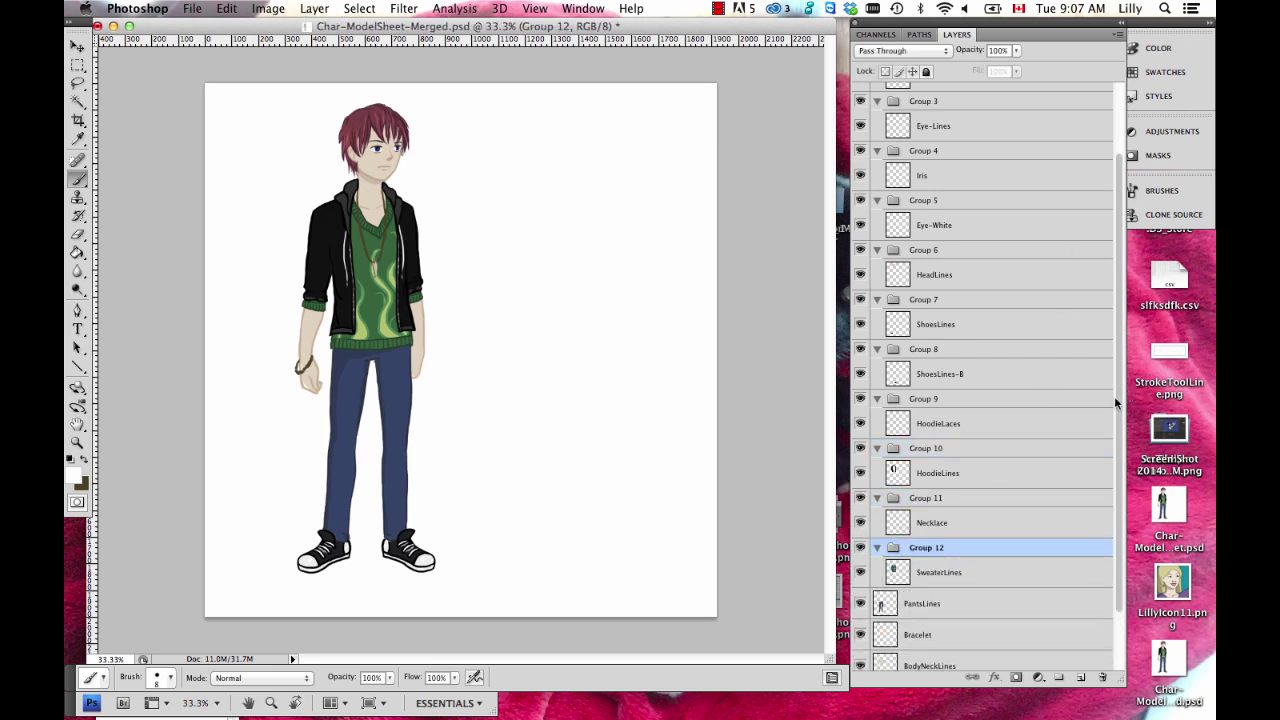
# Put the PantsLines, Bracelet and BodyNeckLines layers each into a separate group of their own
pyautogui.scroll(-3, 1118, 387)
pyautogui.click(980, 531)
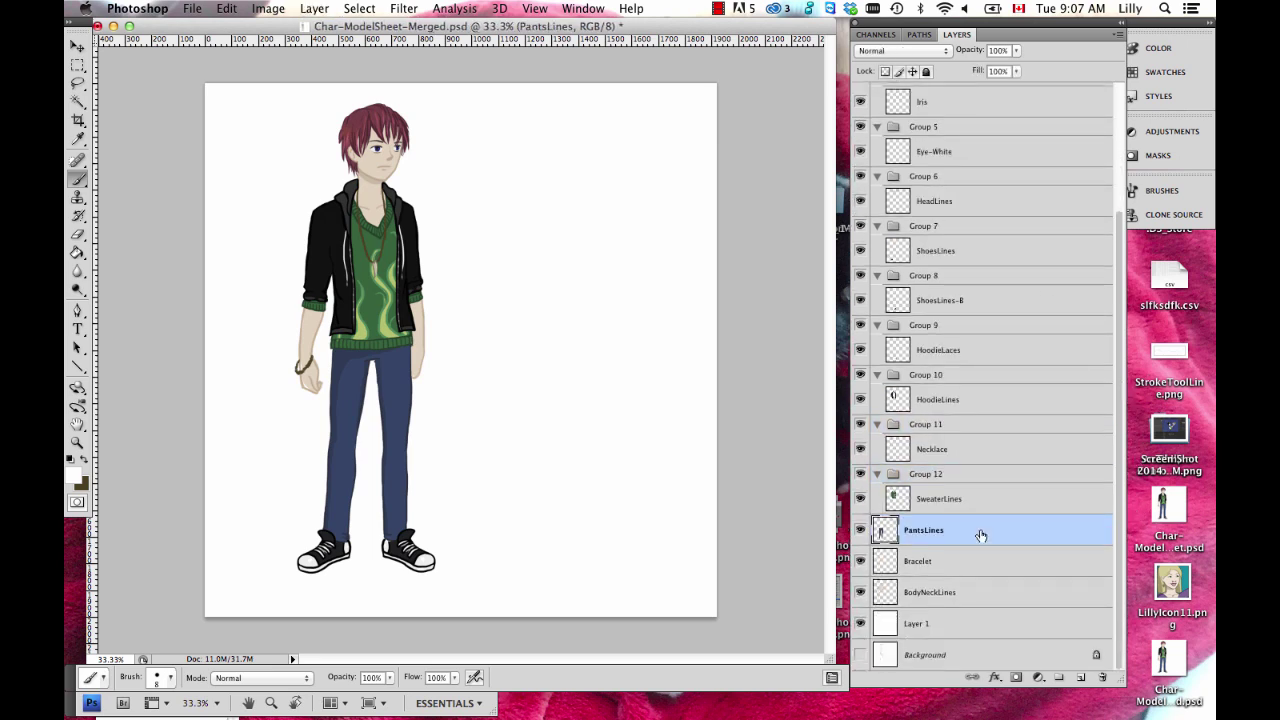
pyautogui.press('super+g')
pyautogui.click(968, 586)
pyautogui.press('super+g')
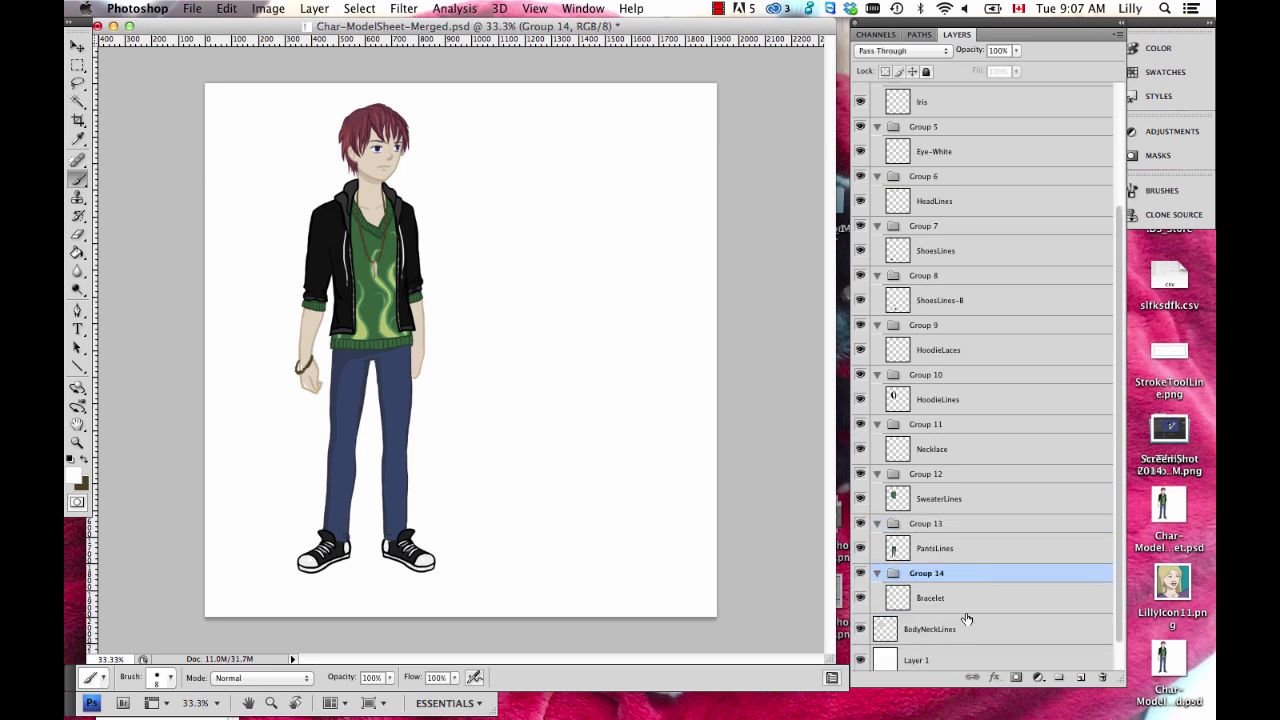
pyautogui.click(963, 628)
pyautogui.press('super+g')
# Hide the white Layer 1 behind the character
pyautogui.scroll(-2, 1119, 509)
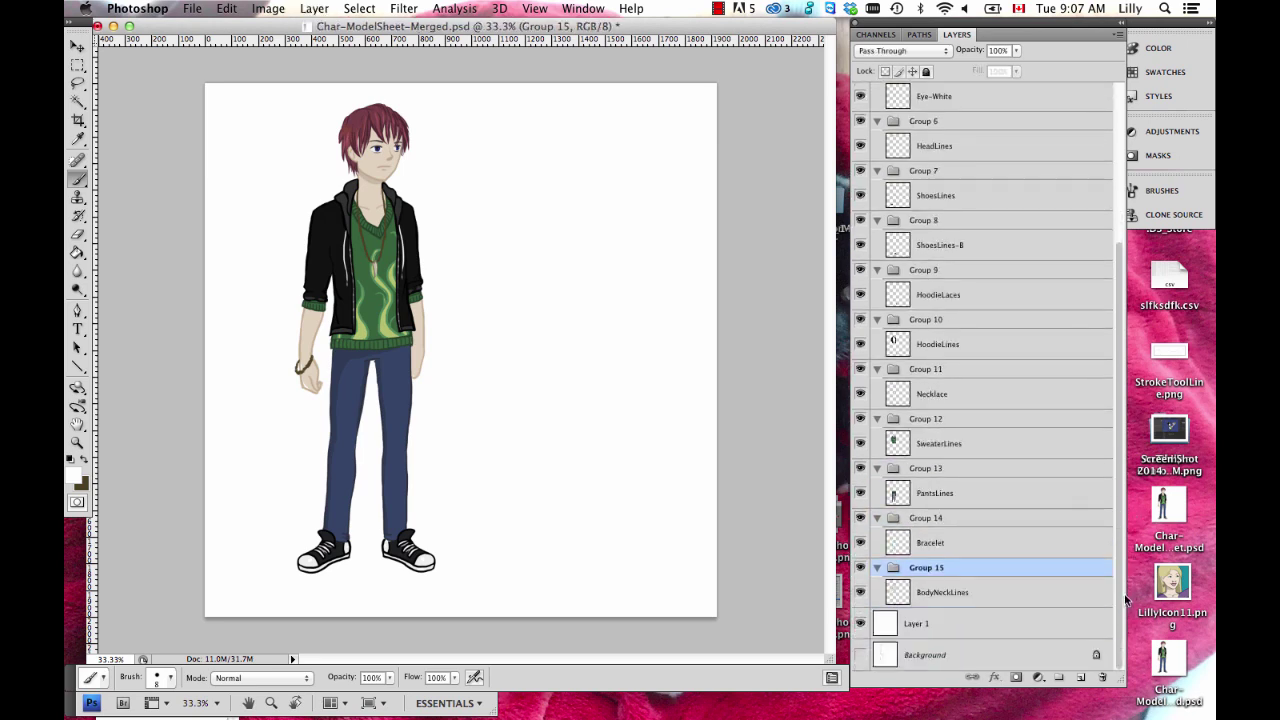
pyautogui.click(1030, 610)
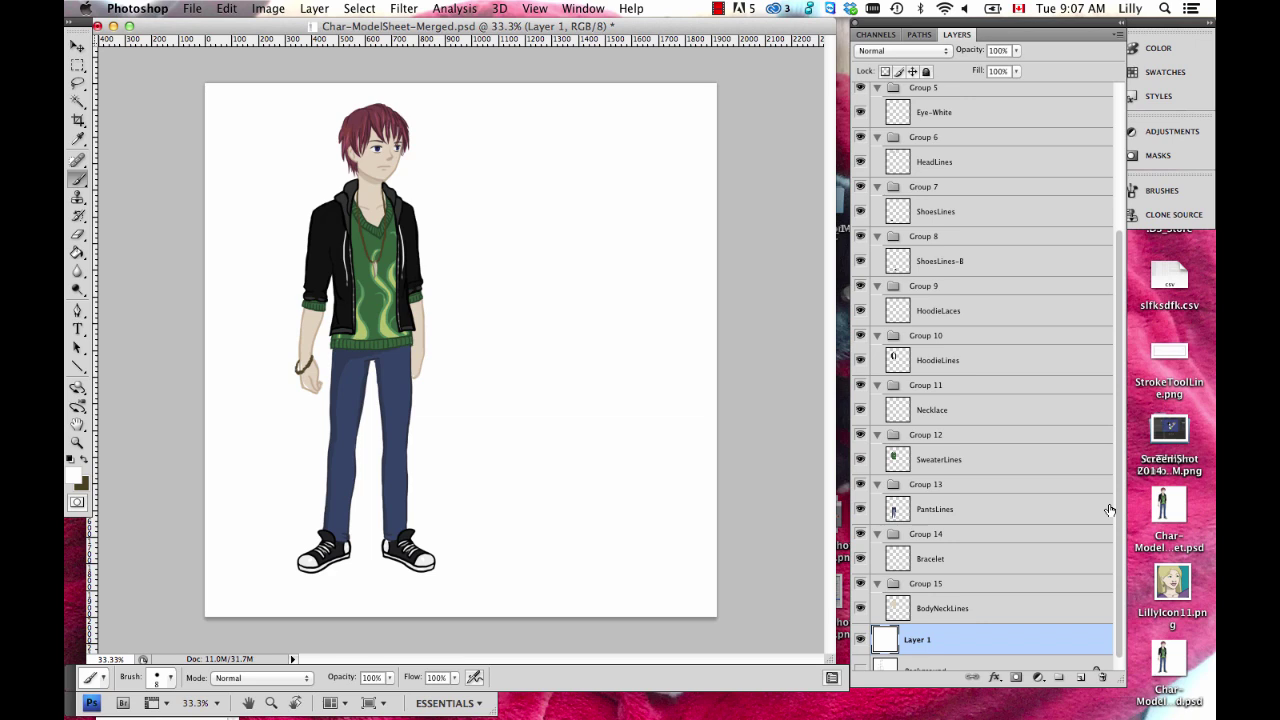
pyautogui.scroll(1, 980, 575)
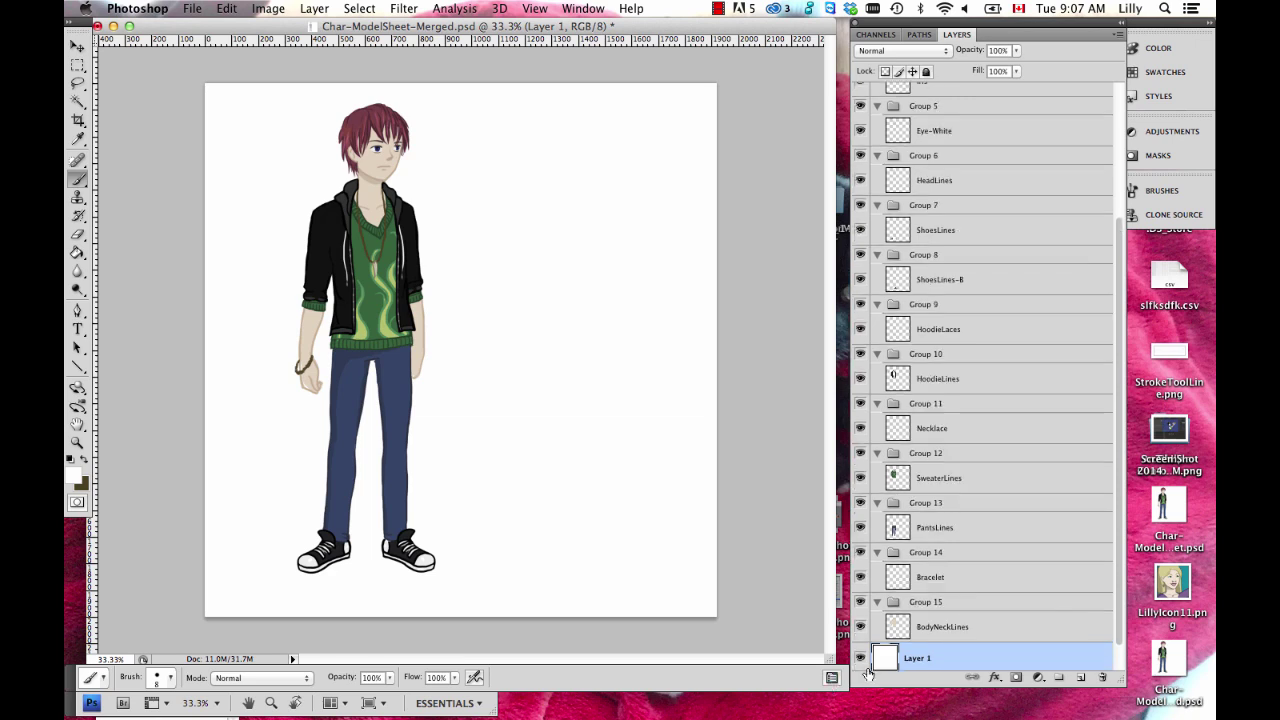
pyautogui.click(858, 658)
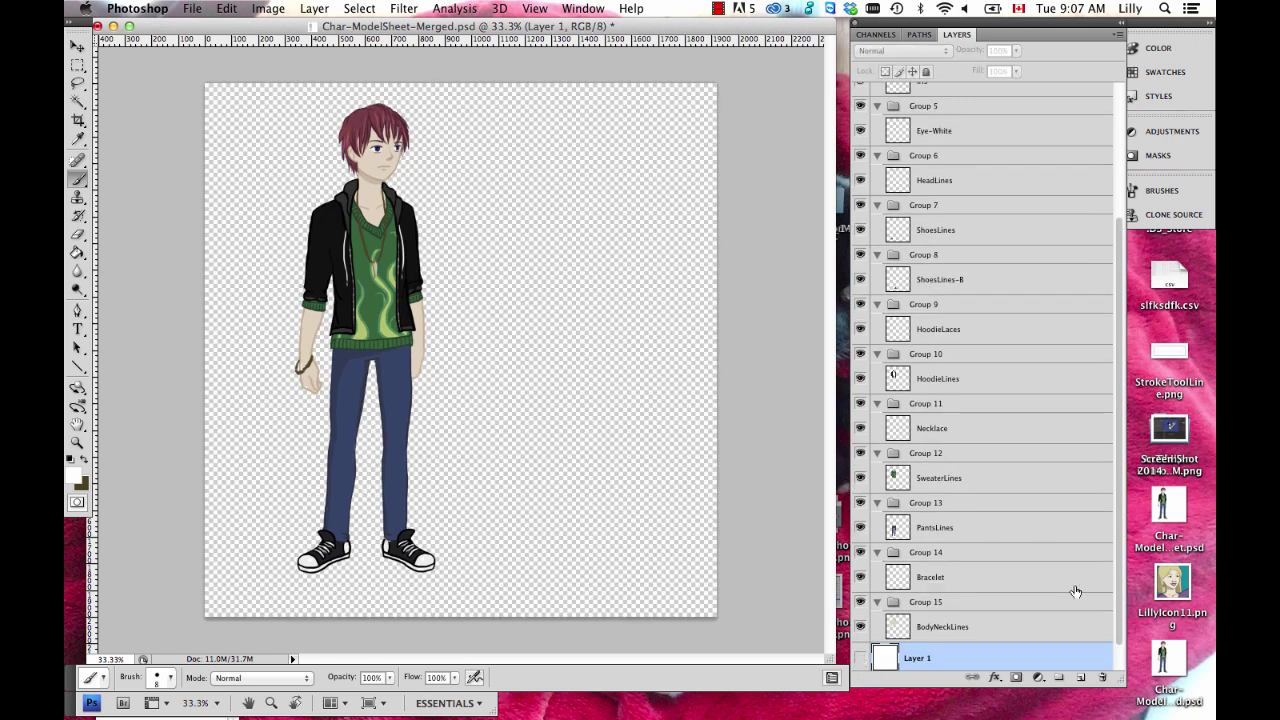
# Rename the group holding BodyNeckLines as BodyNeck and the group holding the Bracelet layer as Bracelet
pyautogui.click(941, 604)
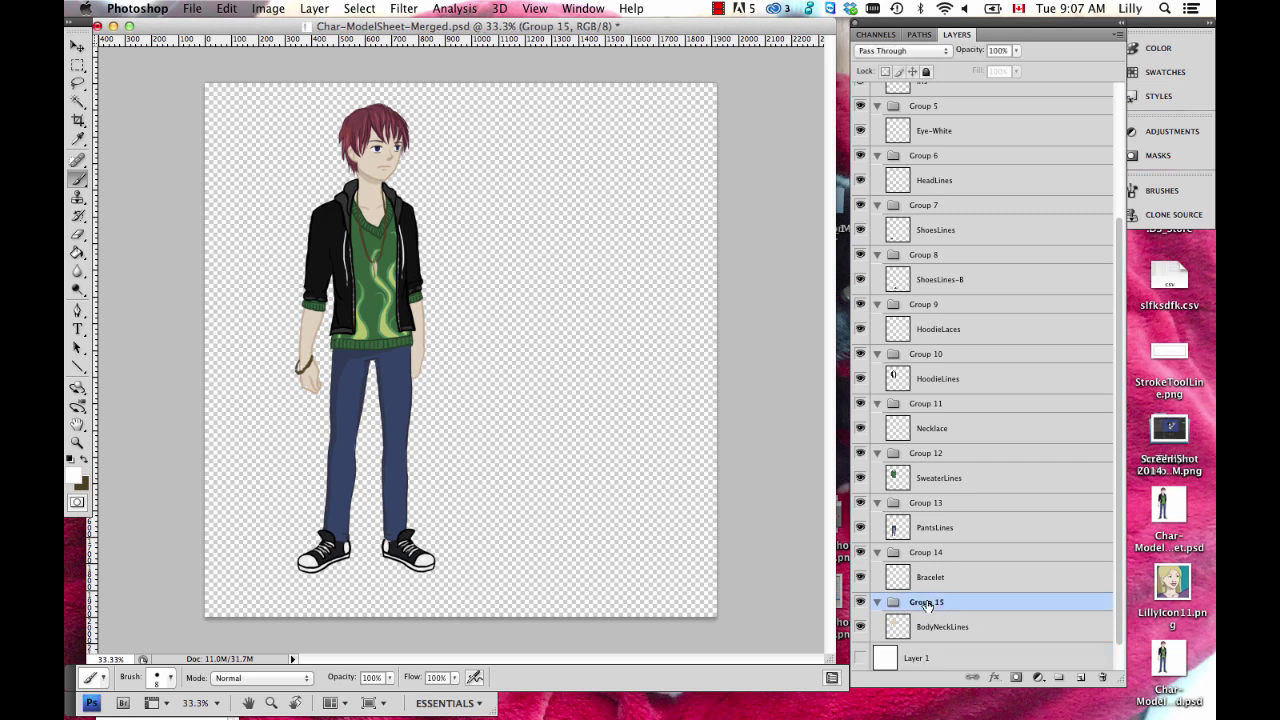
pyautogui.doubleClick(929, 603)
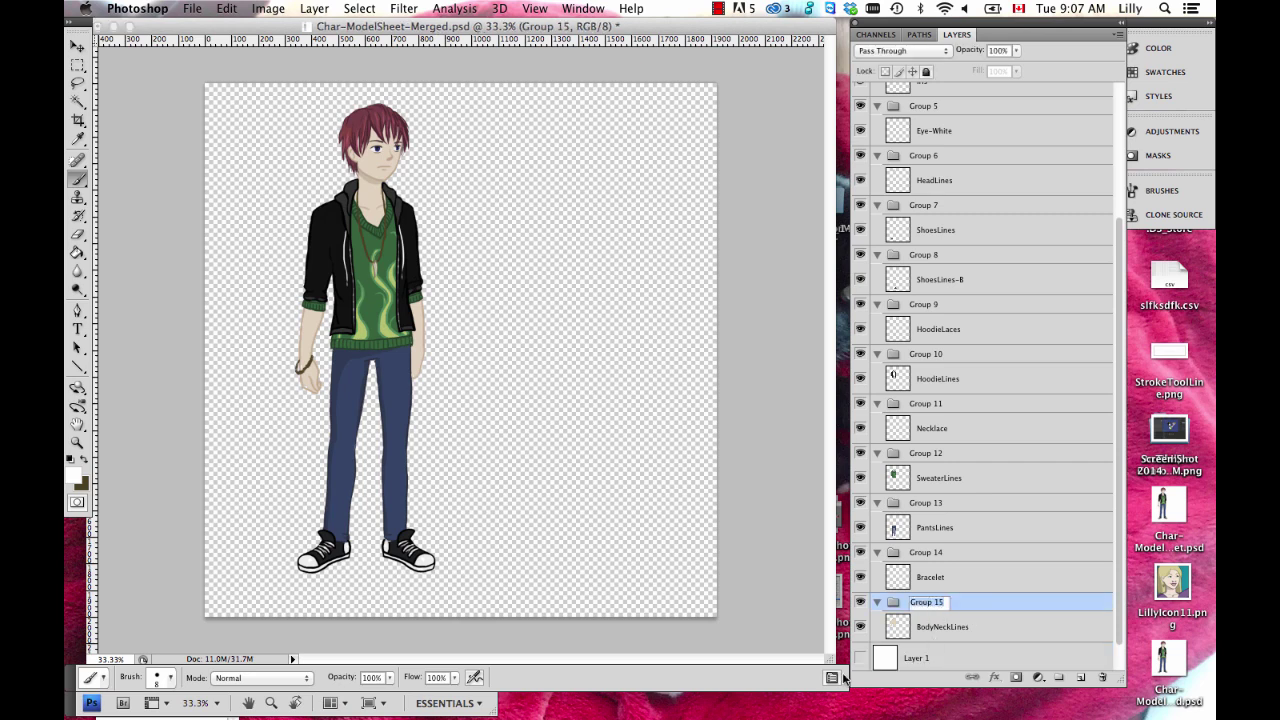
pyautogui.write('BodyNeck')
pyautogui.press('Return')
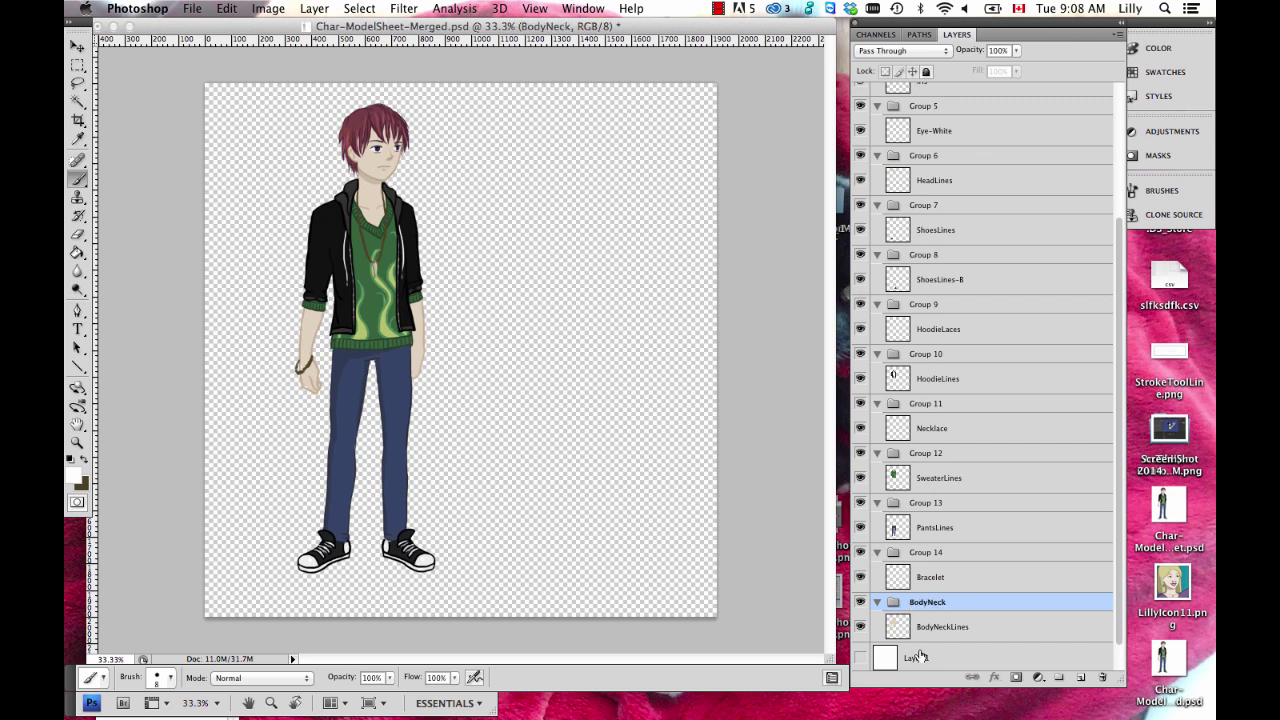
pyautogui.doubleClick(924, 553)
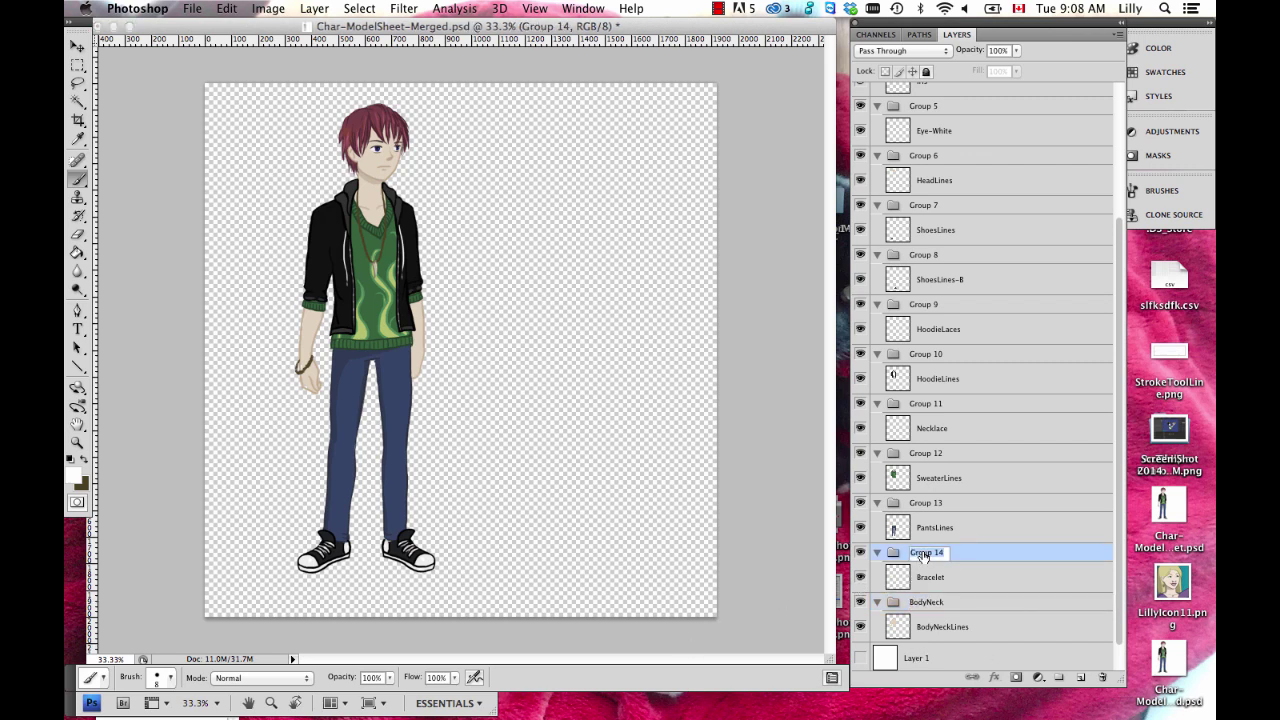
pyautogui.write('Bracelet')
pyautogui.press('Return')
# Rename the group holding PantsLines as Pants and the group holding SweaterLines as Sweater
pyautogui.doubleClick(920, 503)
pyautogui.write('Pants')
pyautogui.press('Return')
pyautogui.doubleClick(922, 453)
pyautogui.write('Sweater')
pyautogui.press('Return')
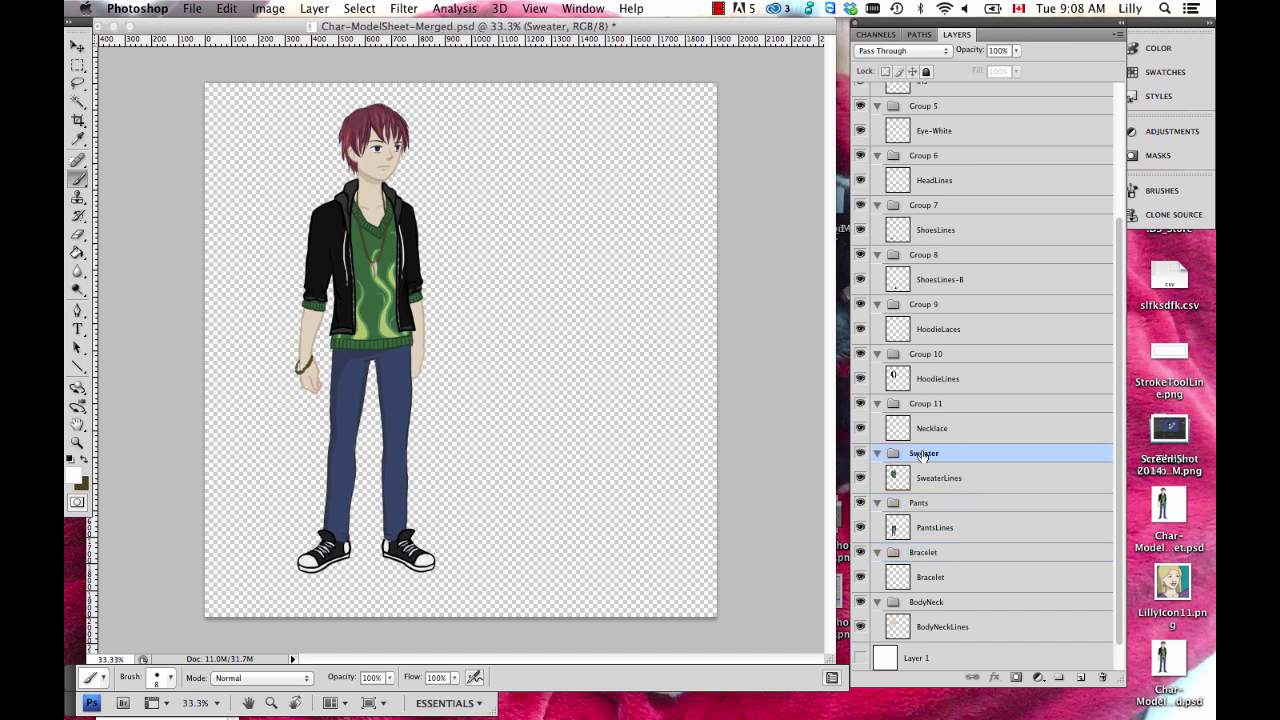
# Rename the groups holding the Necklace, HoodieLines and HoodieLaces layers as Necklace, Hoodie and HoodieLaces
pyautogui.doubleClick(924, 403)
pyautogui.write('Necklace')
pyautogui.press('Return')
pyautogui.doubleClick(922, 353)
pyautogui.write('Hoodie')
pyautogui.press('Return')
pyautogui.doubleClick(922, 304)
pyautogui.write('Hoodie')
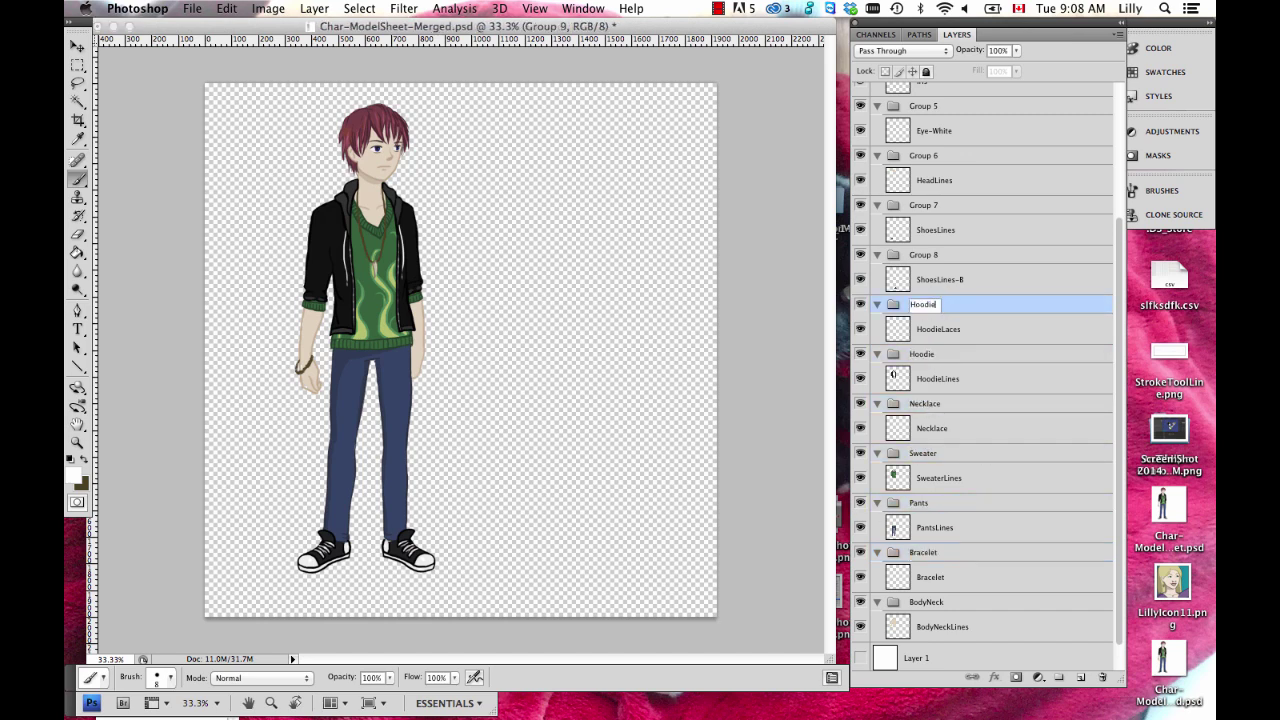
pyautogui.write('Laces')
pyautogui.press('Return')
# Rename the group holding ShoesLines-B as Shoe-B and the group holding ShoesLines as Shoe-F
pyautogui.click(925, 255)
pyautogui.doubleClick(928, 256)
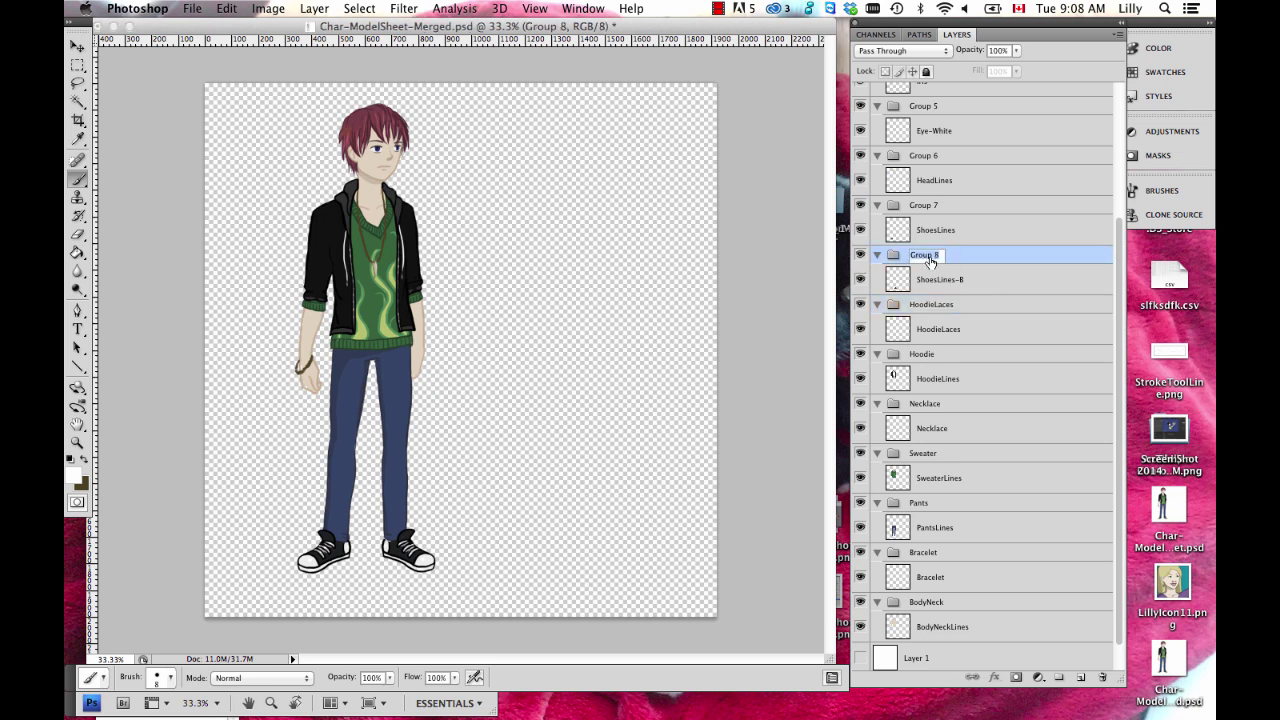
pyautogui.write('Shoe-B')
pyautogui.press('Return')
pyautogui.click(923, 205)
pyautogui.doubleClick(923, 205)
pyautogui.write('Shoe-F')
pyautogui.press('Return')
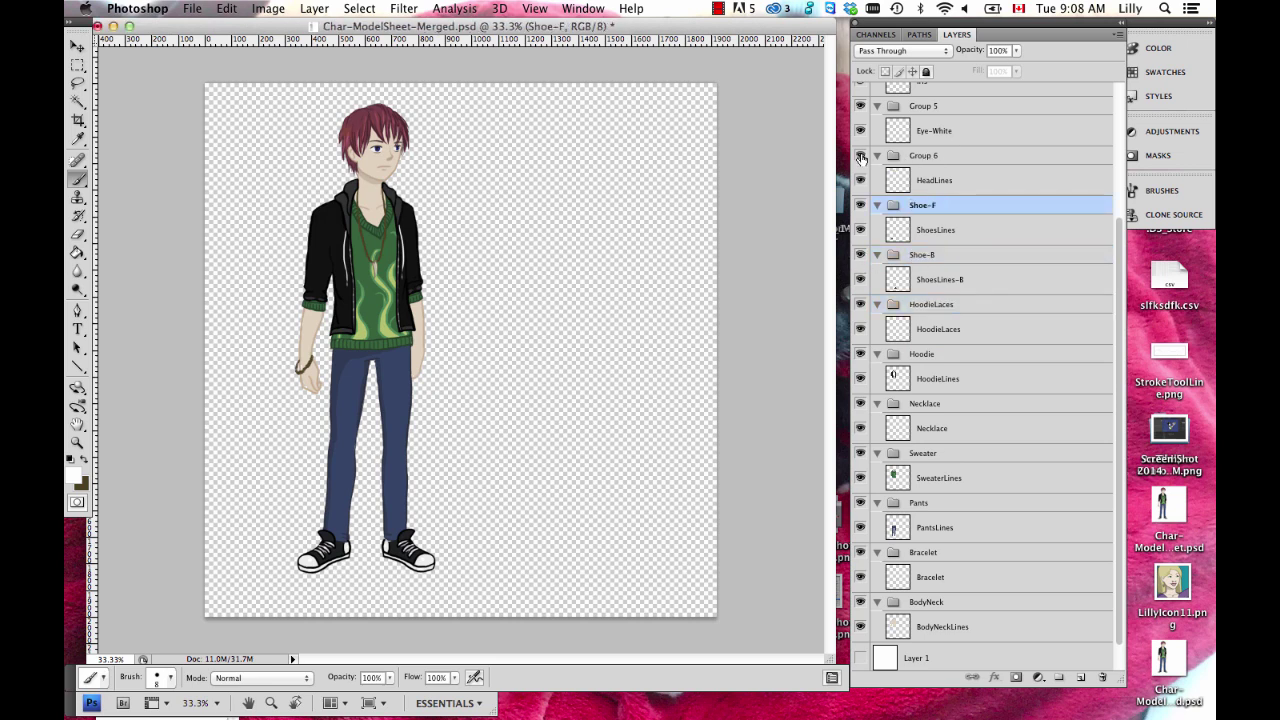
# Rename the group holding HeadLines as Head and the group holding Eye-White as EyeWhite
pyautogui.doubleClick(923, 155)
pyautogui.write('Head')
pyautogui.press('Return')
pyautogui.scroll(5, 937, 171)
pyautogui.doubleClick(917, 289)
pyautogui.write('Eye')
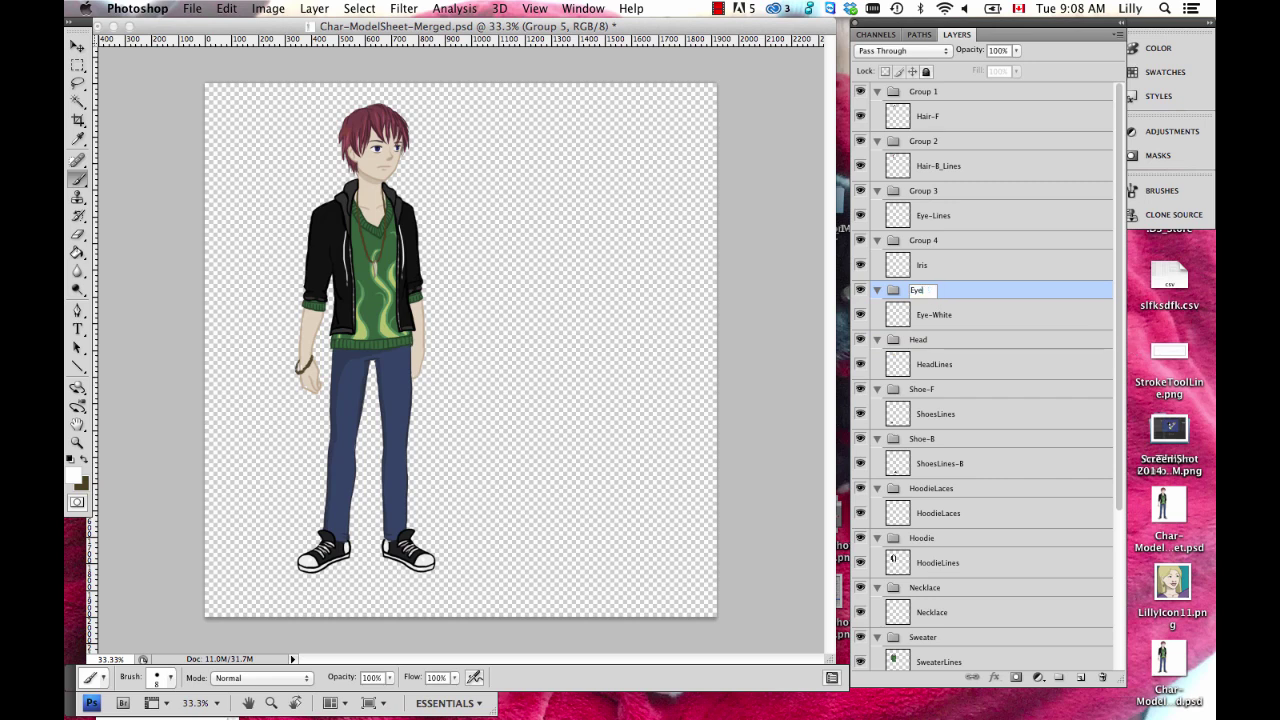
pyautogui.write('White')
pyautogui.press('Return')
# Rename the group holding the Iris layer as Iris and the group holding Eye-Lines as EyeLines
pyautogui.doubleClick(923, 240)
pyautogui.write('Iris')
pyautogui.press('Return')
pyautogui.doubleClick(909, 241)
pyautogui.click(524, 258)
pyautogui.press('Return')
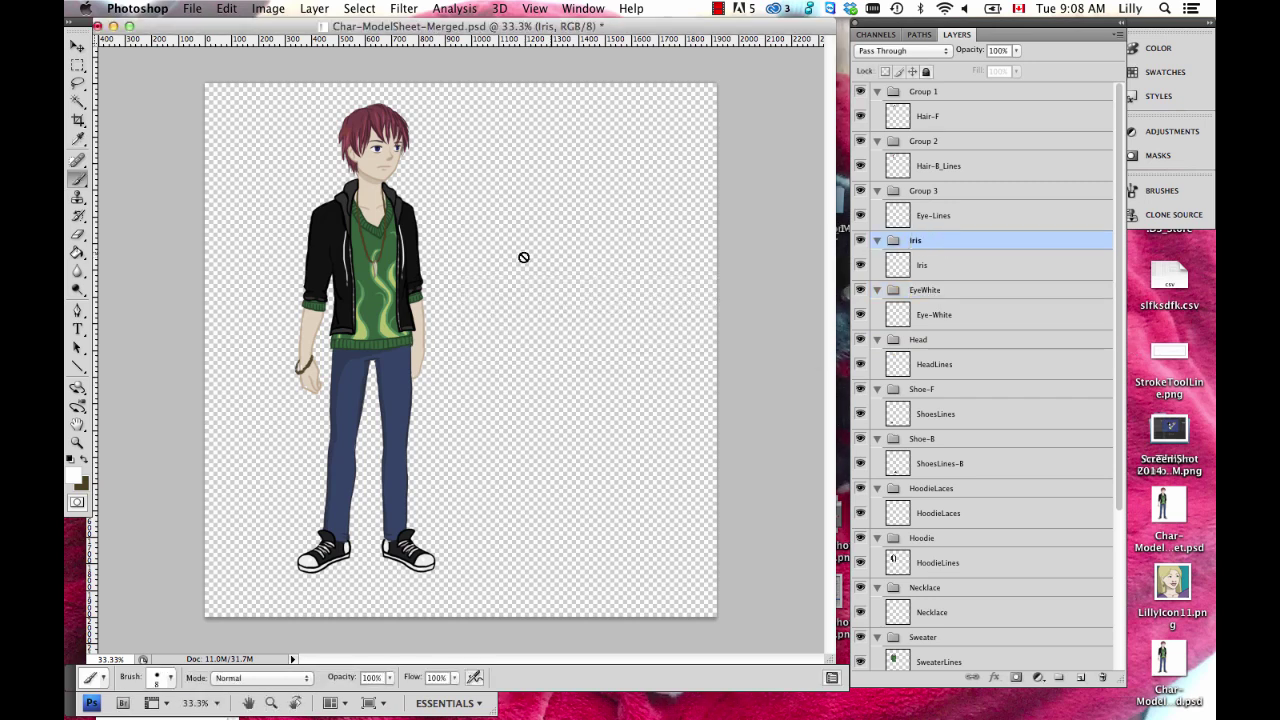
pyautogui.doubleClick(923, 190)
pyautogui.write('EyeLines')
pyautogui.press('Return')
# Rename the group holding Hair-B_Lines as Hair-B and open the name of the group holding Hair-F for editing
pyautogui.doubleClick(920, 141)
pyautogui.write('Hair-')
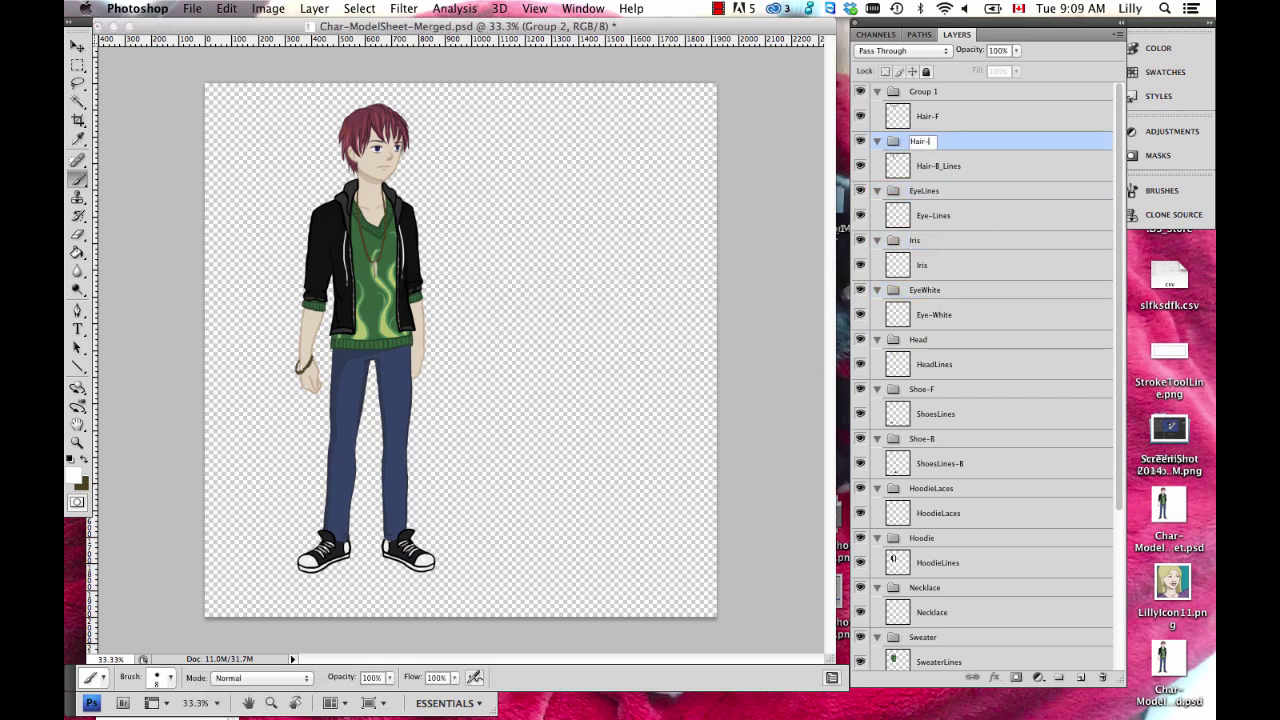
pyautogui.write('B')
pyautogui.press('Return')
pyautogui.doubleClick(923, 91)
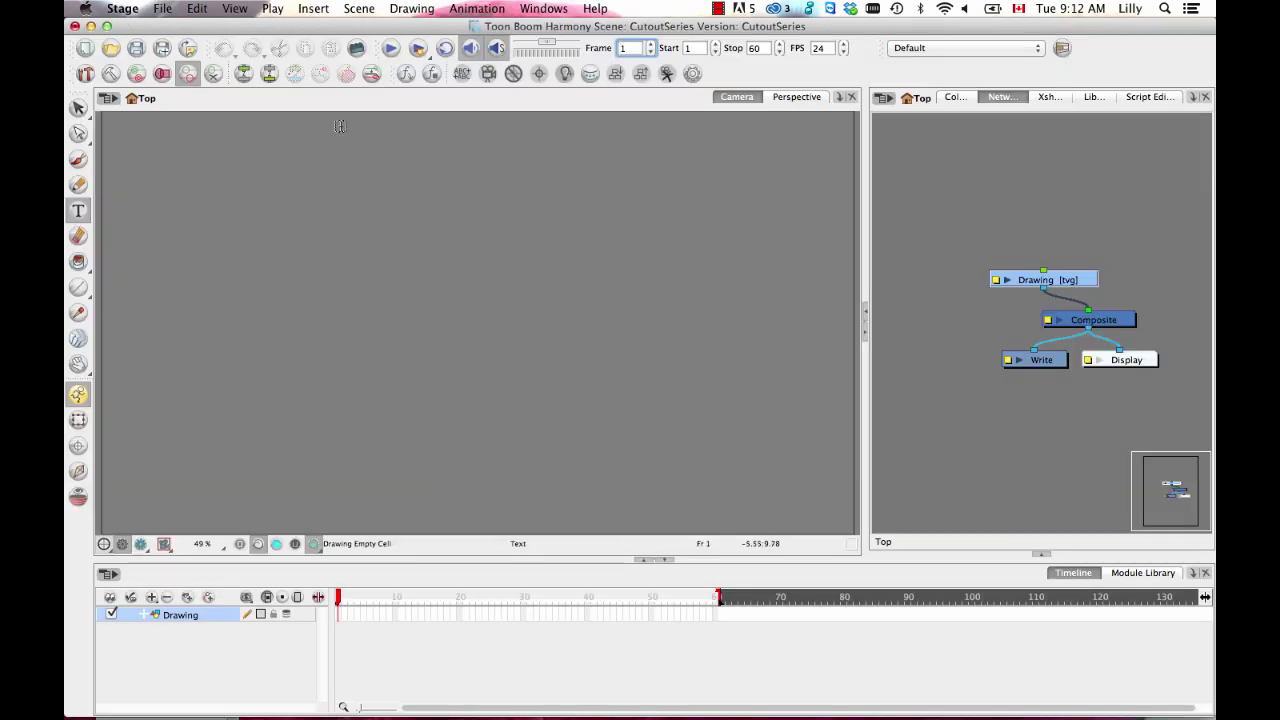
# Switch to Toon Boom Harmony and choose Char-ModelSheet-Merged.psd from the Desktop as the image file to import
pyautogui.click(162, 8)
pyautogui.moveTo(234, 180)
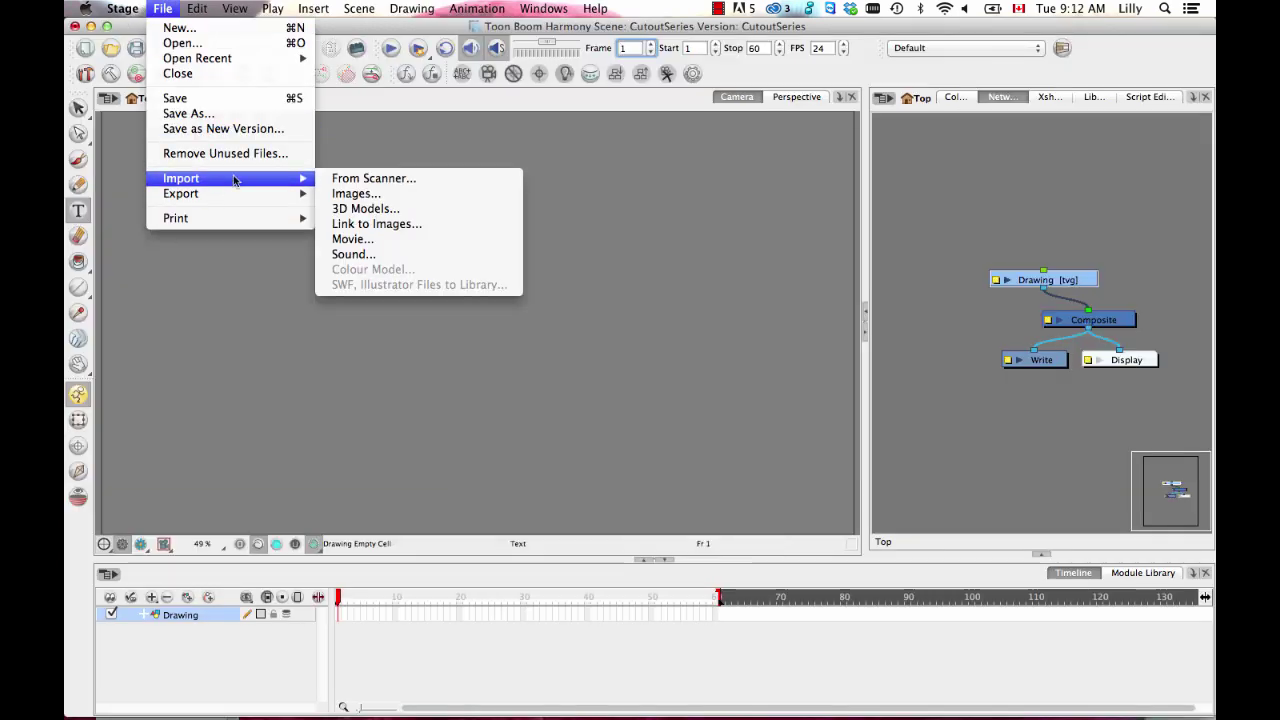
pyautogui.click(372, 194)
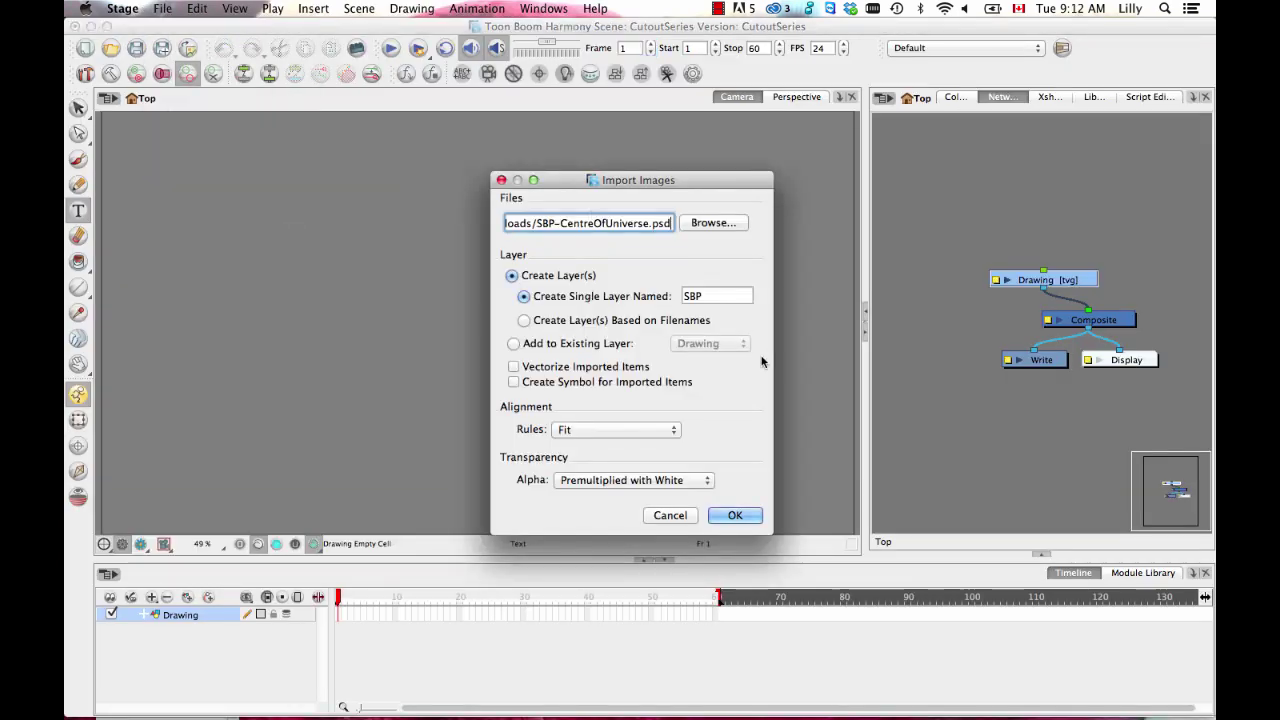
pyautogui.click(713, 223)
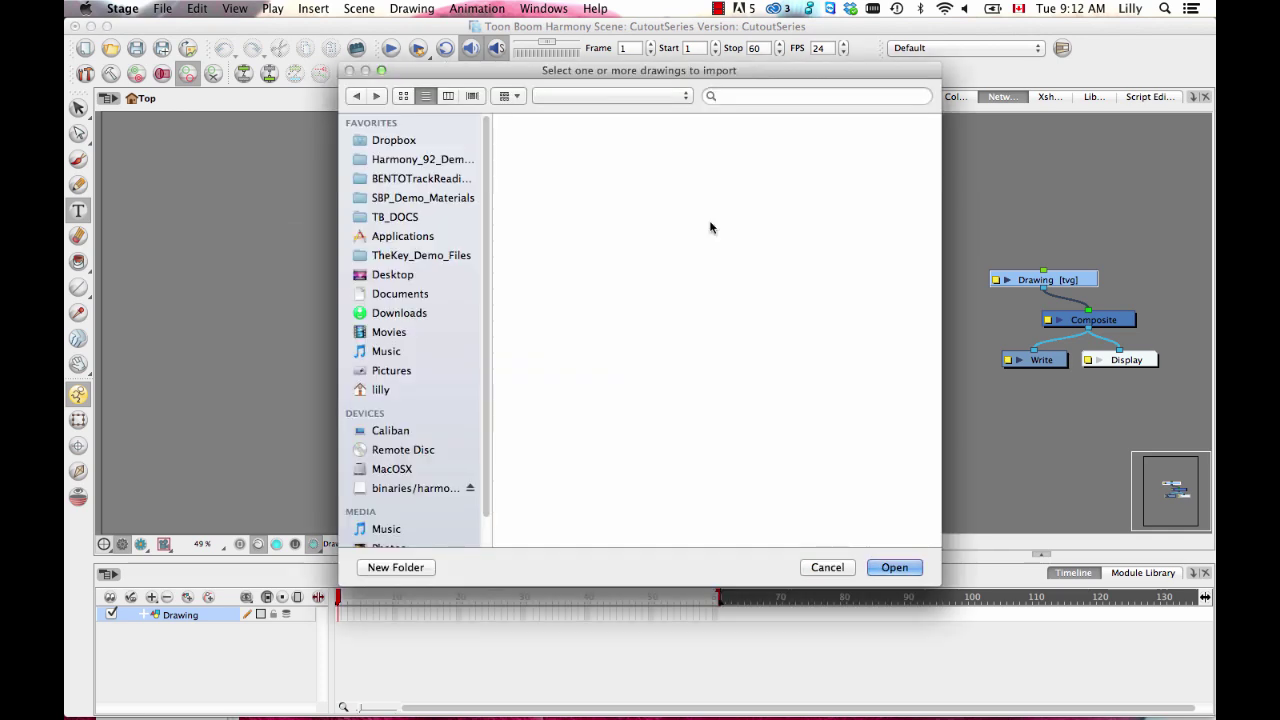
pyautogui.click(388, 279)
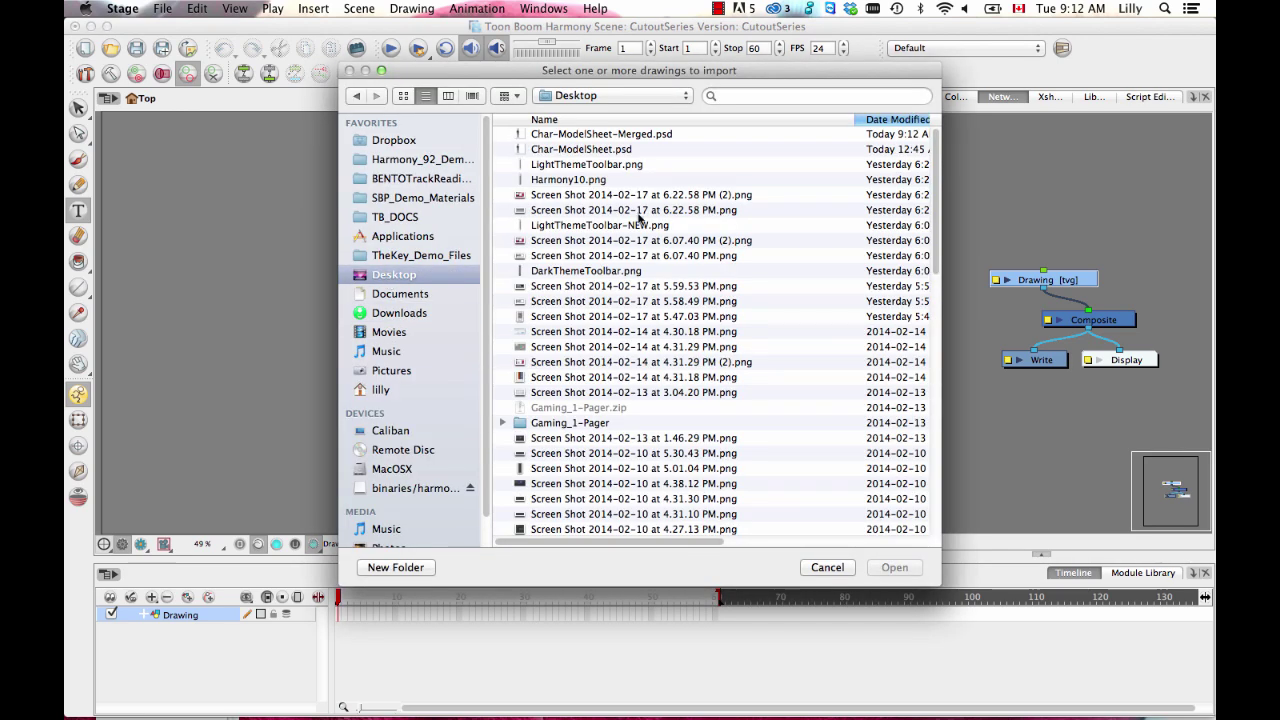
pyautogui.click(524, 135)
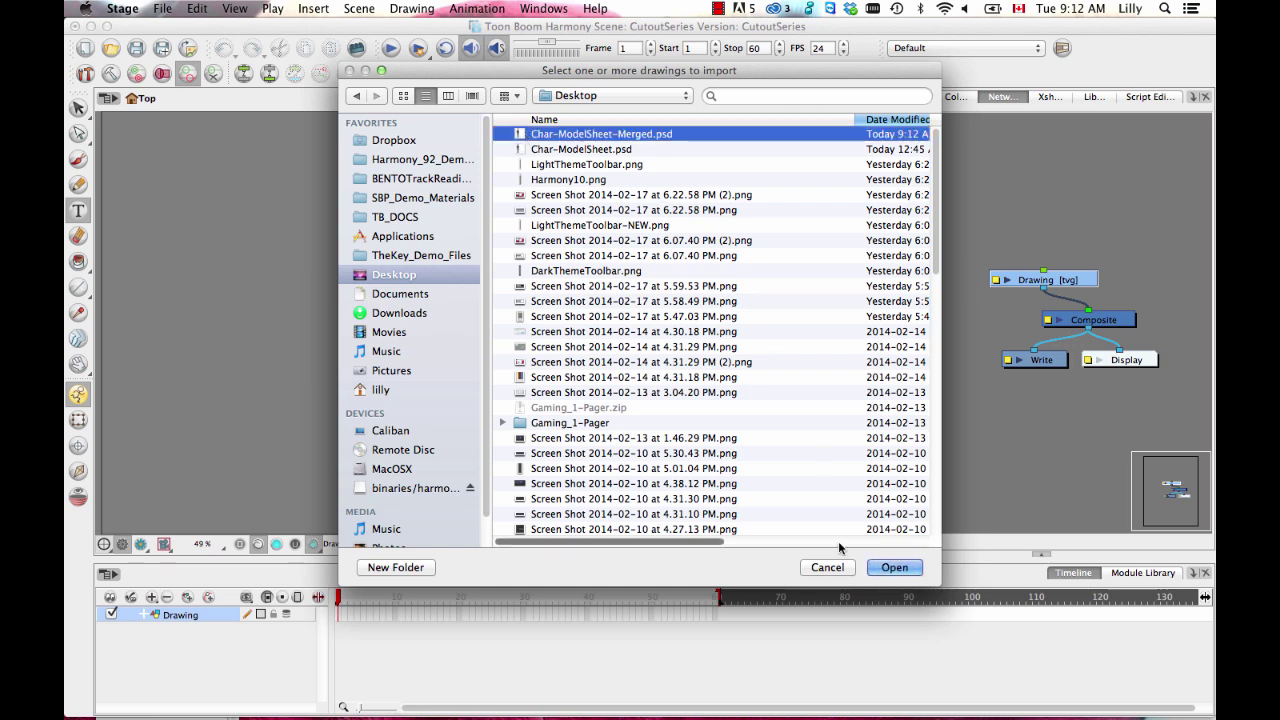
pyautogui.click(900, 568)
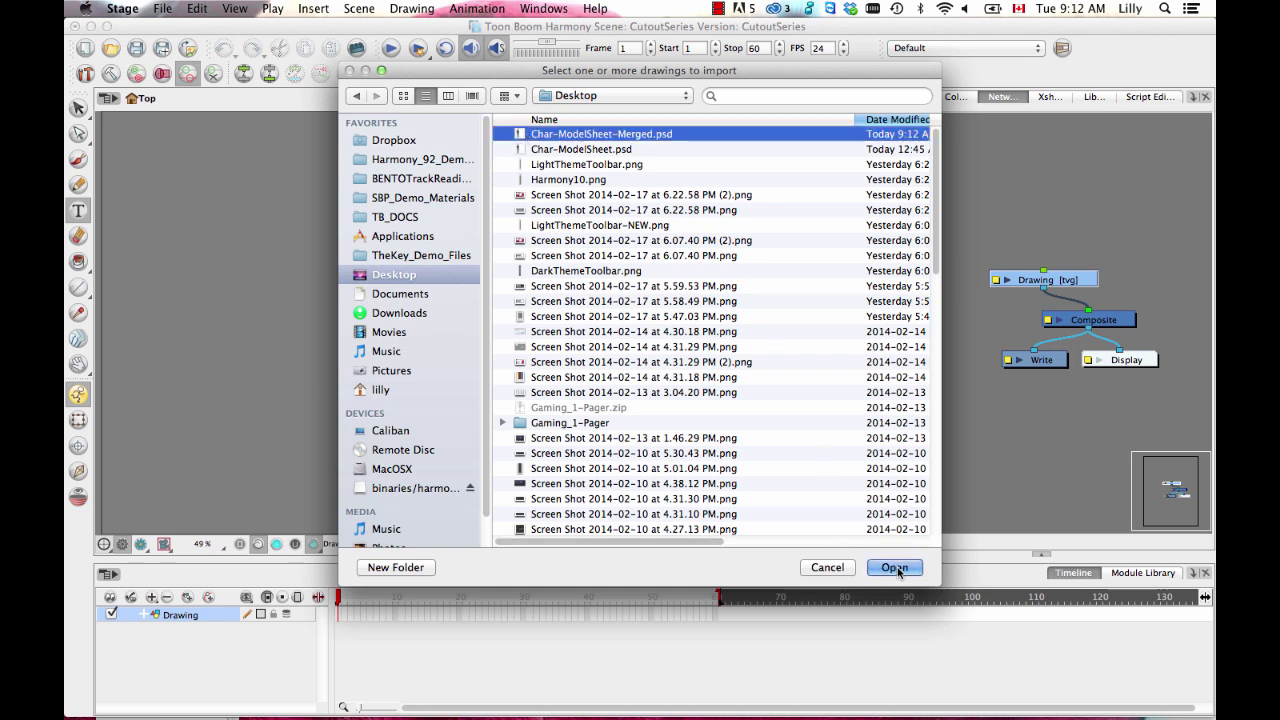
pyautogui.click(896, 568)
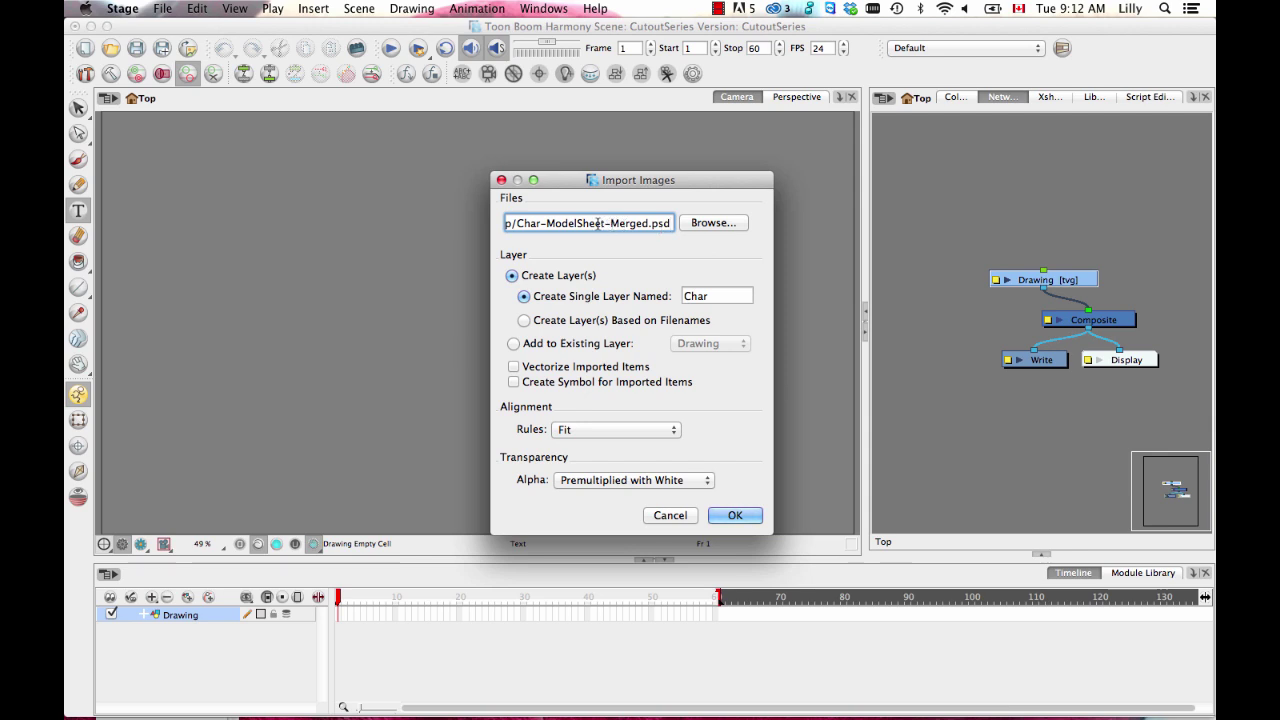
# Cancel the pending image import in Harmony and switch to the model sheet document in Photoshop
pyautogui.click(670, 515)
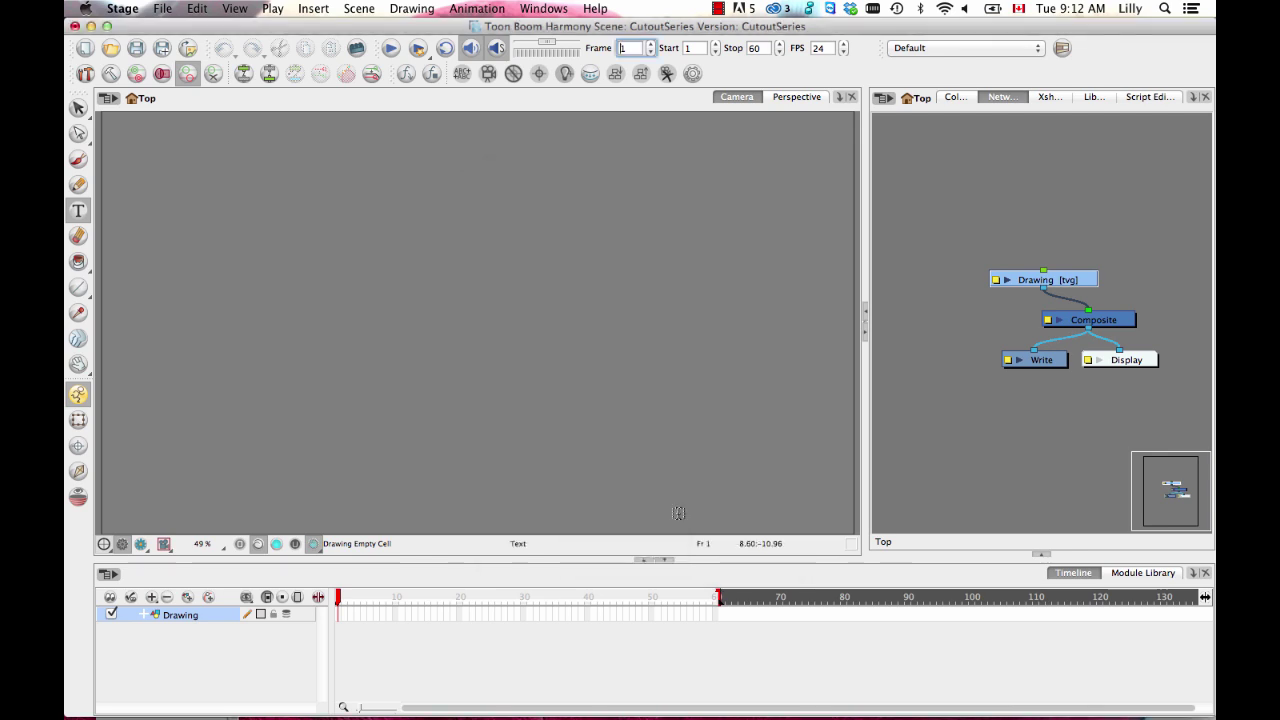
pyautogui.moveTo(248, 714)
pyautogui.click(131, 688)
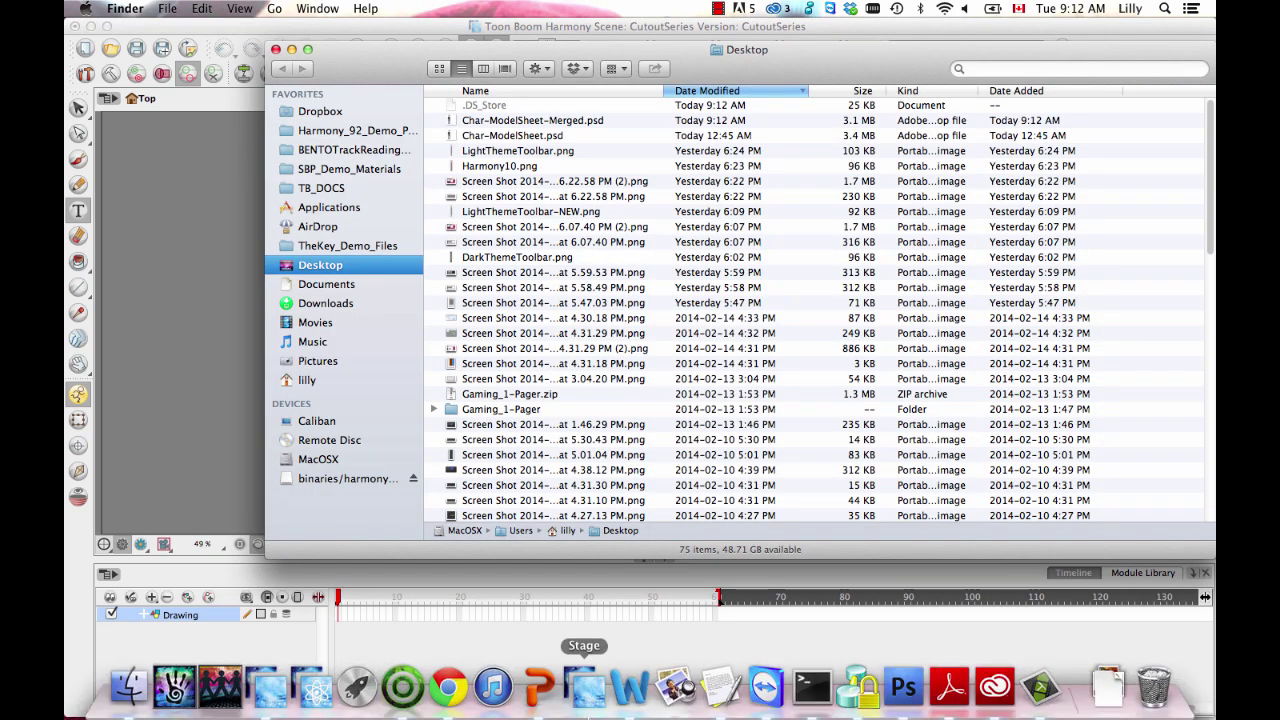
pyautogui.click(897, 688)
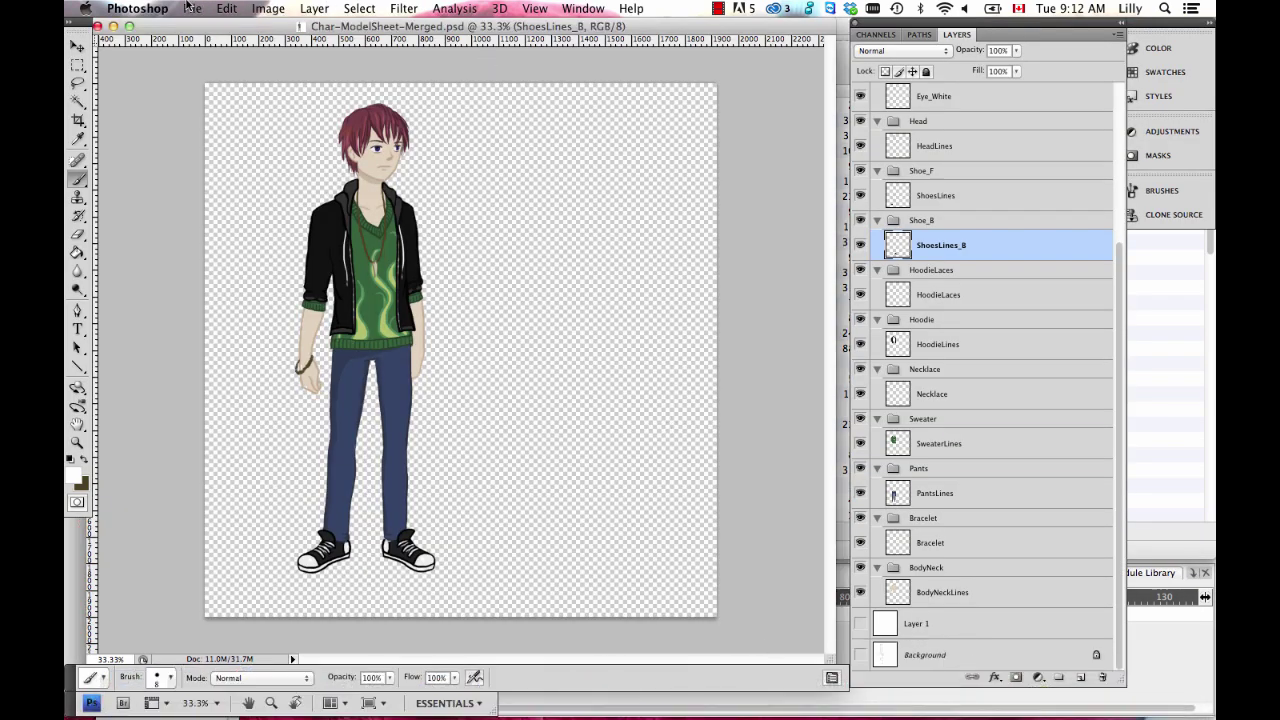
# Save the model sheet to the Desktop as a layered Photoshop file named CharModelSheet_Merged.psd
pyautogui.click(186, 7)
pyautogui.click(205, 213)
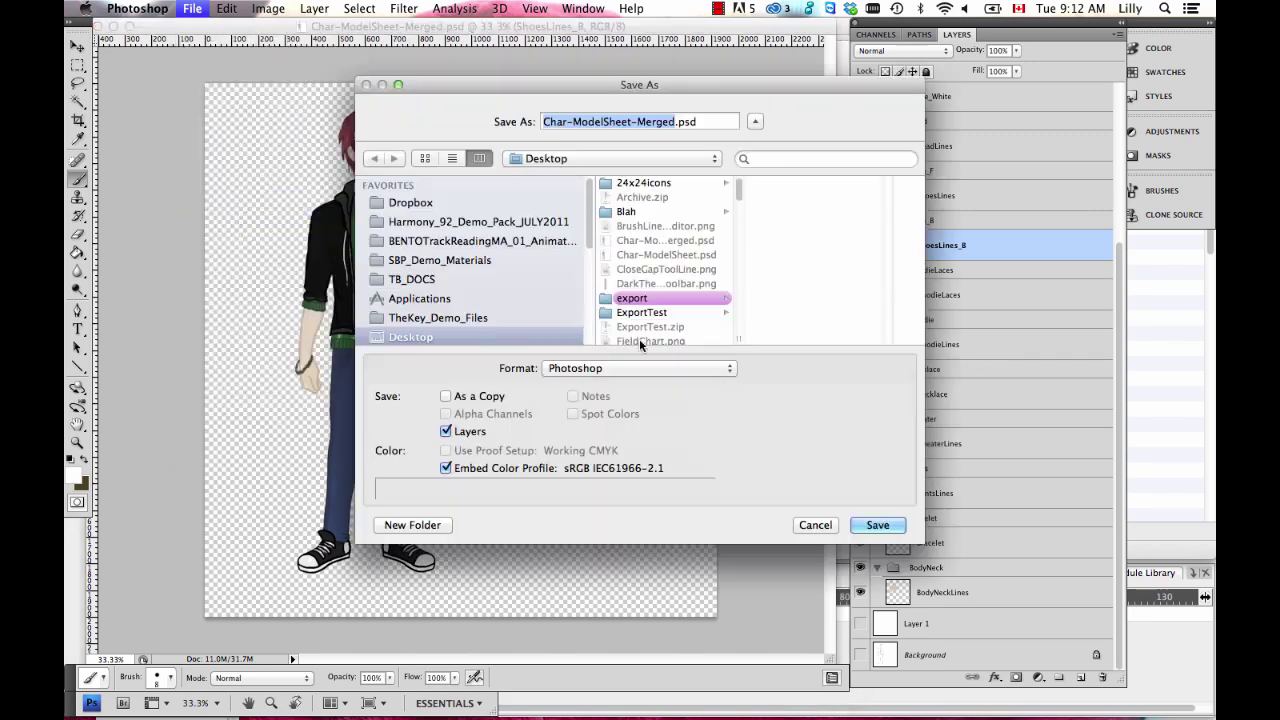
pyautogui.write('CharModel')
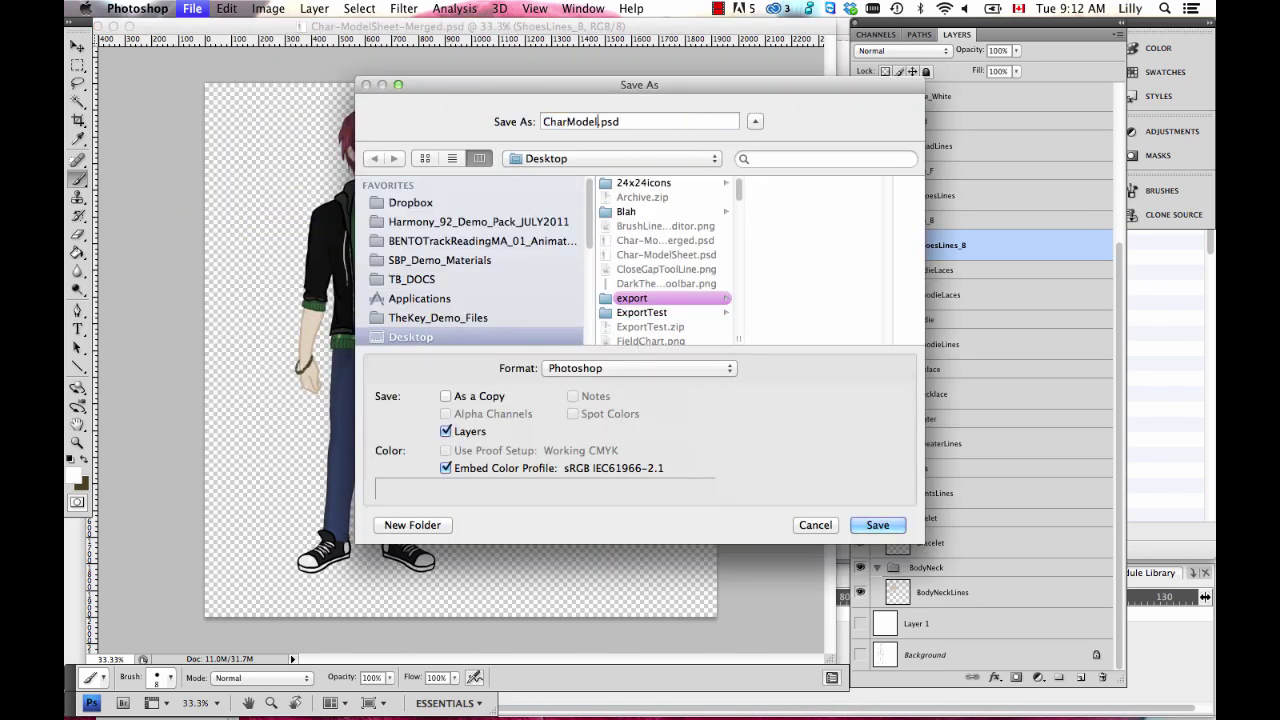
pyautogui.write('Sheet_Merged')
pyautogui.press('Return')
pyautogui.press('Return')
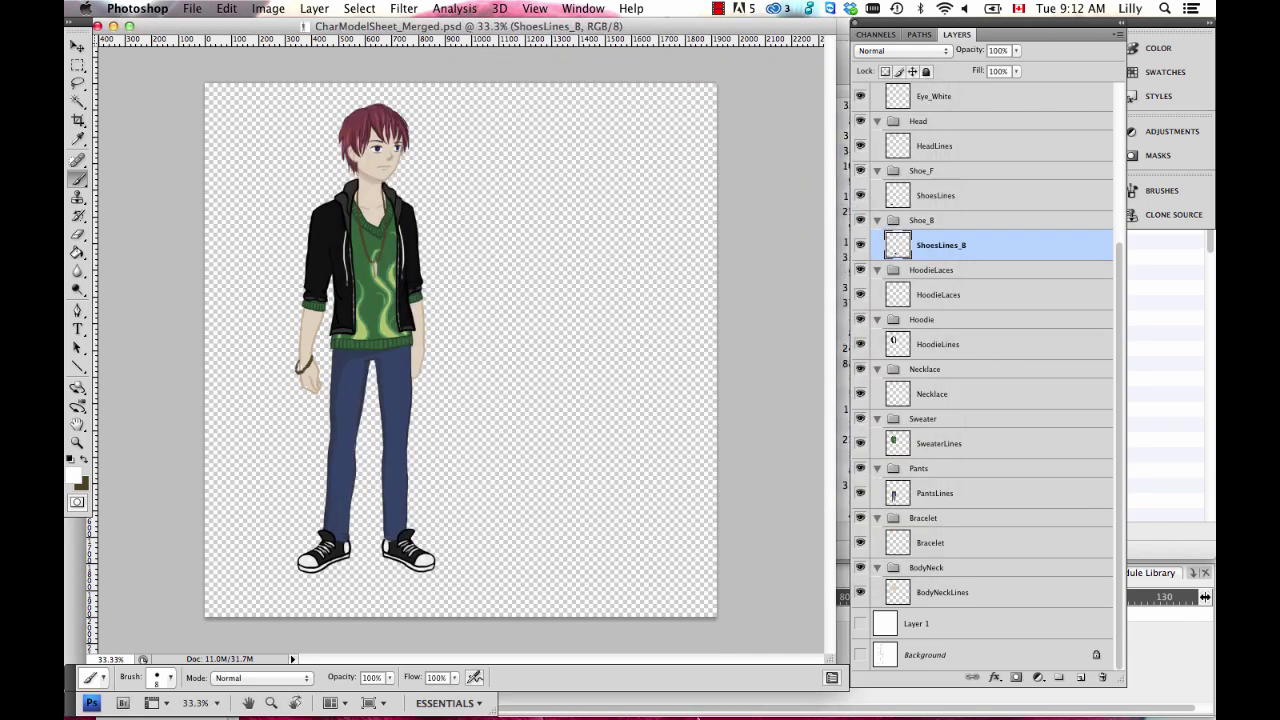
# Switch back to Toon Boom Harmony and choose CharModelSheet_Merged.psd from the Desktop as the image file to import
pyautogui.click(403, 678)
pyautogui.click(162, 8)
pyautogui.moveTo(290, 178)
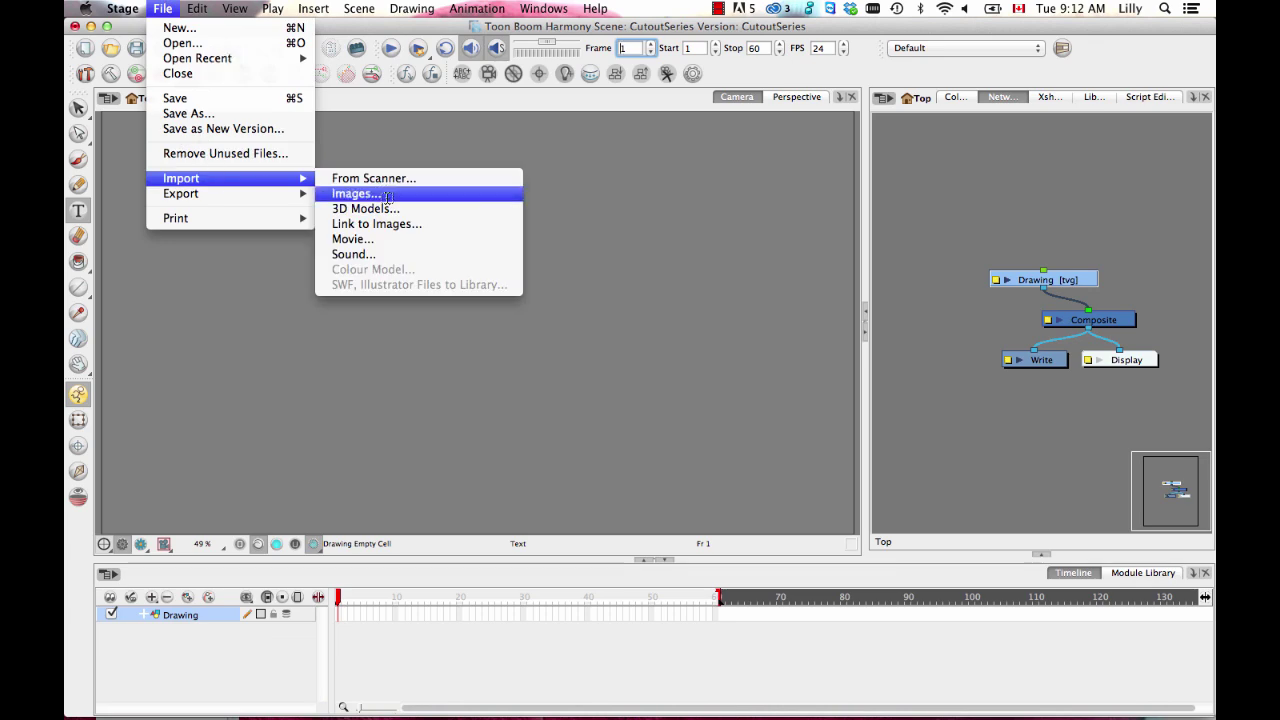
pyautogui.click(387, 196)
pyautogui.click(709, 217)
pyautogui.click(380, 282)
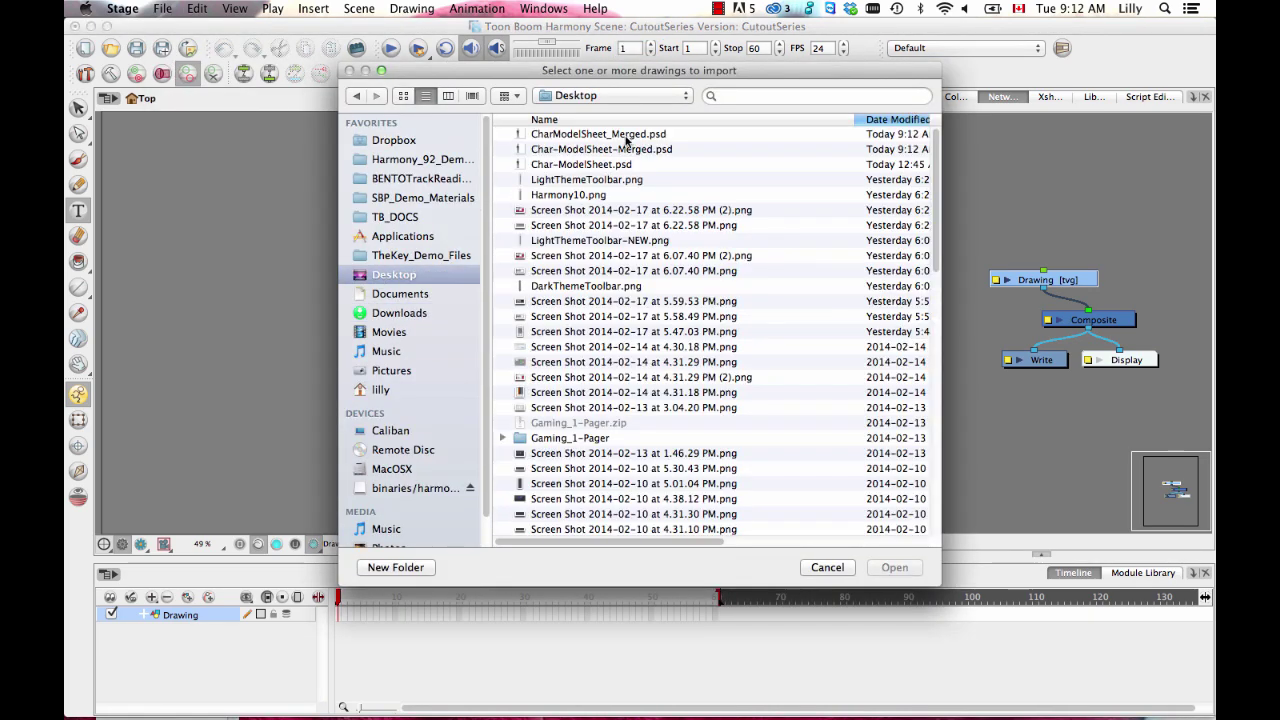
pyautogui.click(626, 138)
pyautogui.click(894, 567)
# Import the PSD into the scene with Images to Load set to All Layer Images
pyautogui.click(735, 515)
pyautogui.click(672, 336)
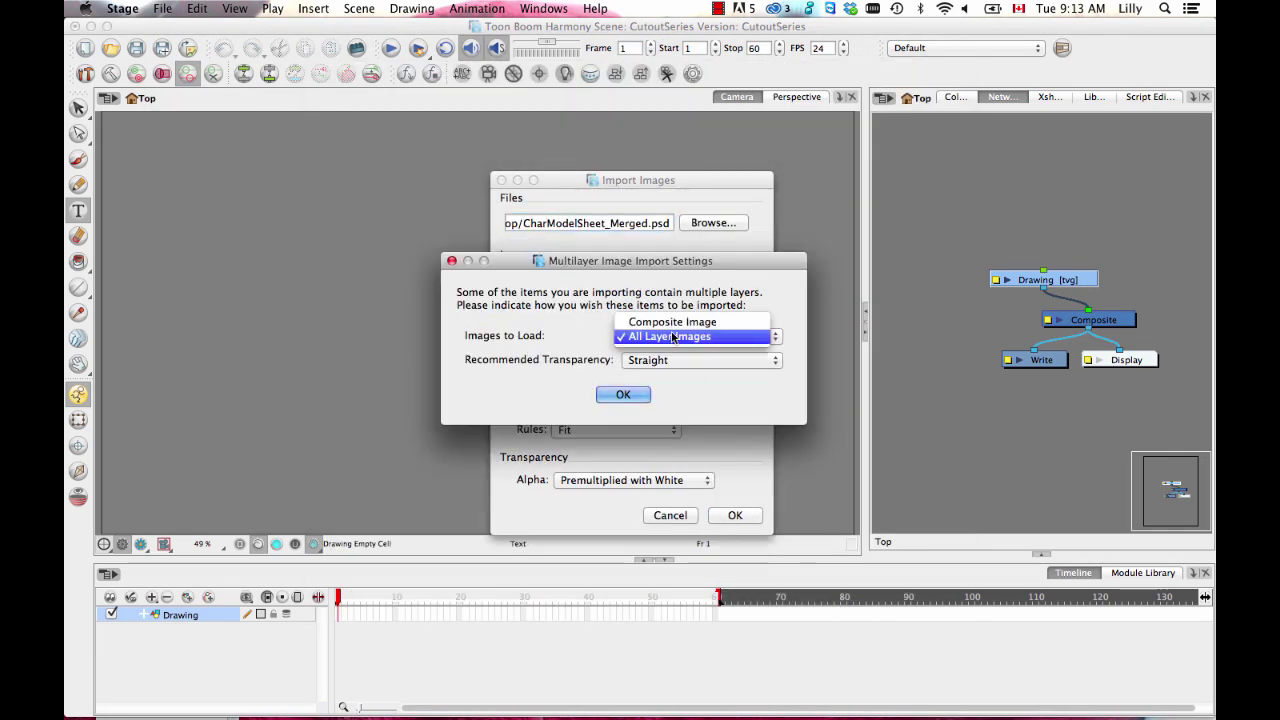
pyautogui.click(672, 336)
pyautogui.click(637, 395)
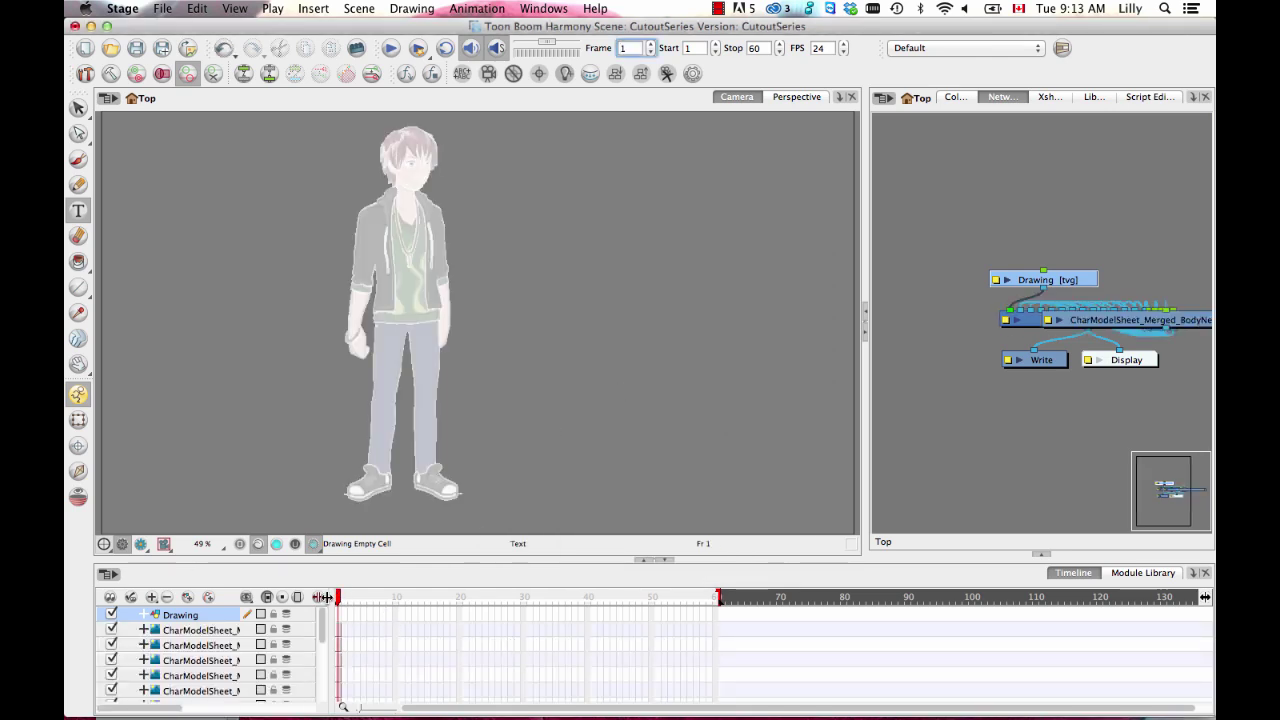
# Widen the Timeline's layer name area and enlarge the Timeline to show all the imported layers
pyautogui.moveTo(333, 596); pyautogui.dragTo(410, 596)
pyautogui.moveTo(346, 559); pyautogui.dragTo(346, 405)
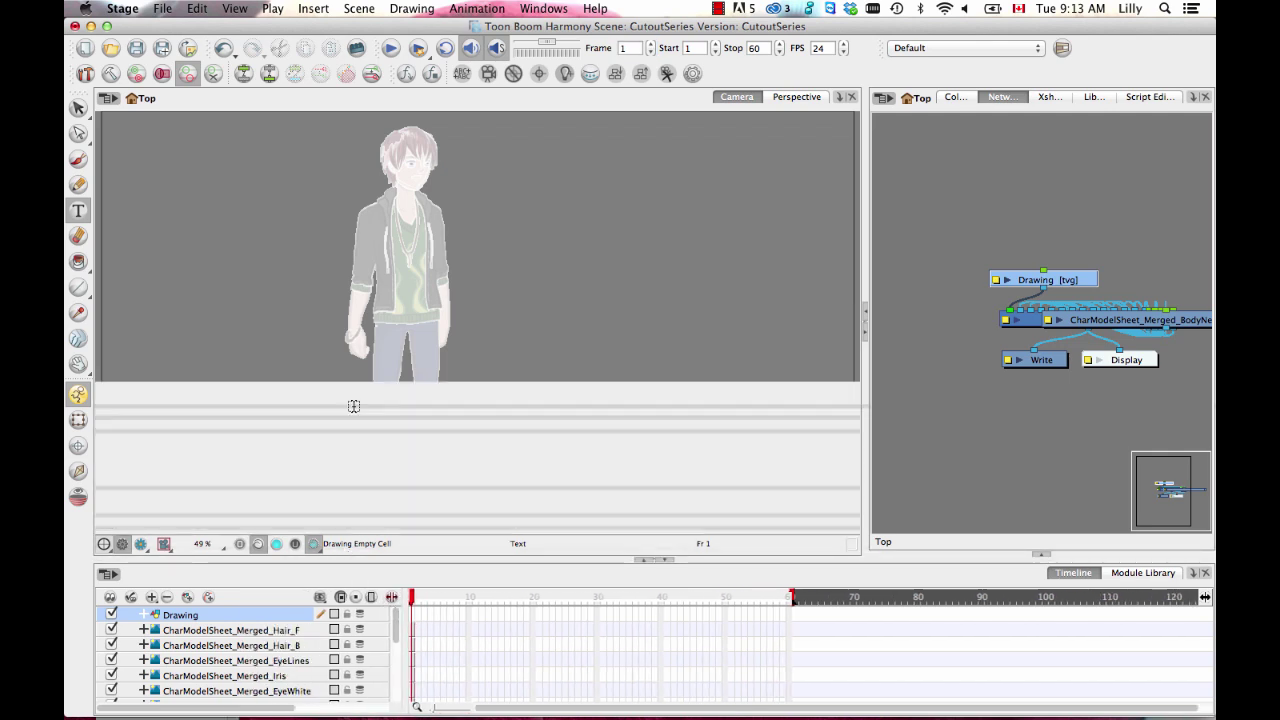
pyautogui.click(112, 478)
pyautogui.click(112, 478)
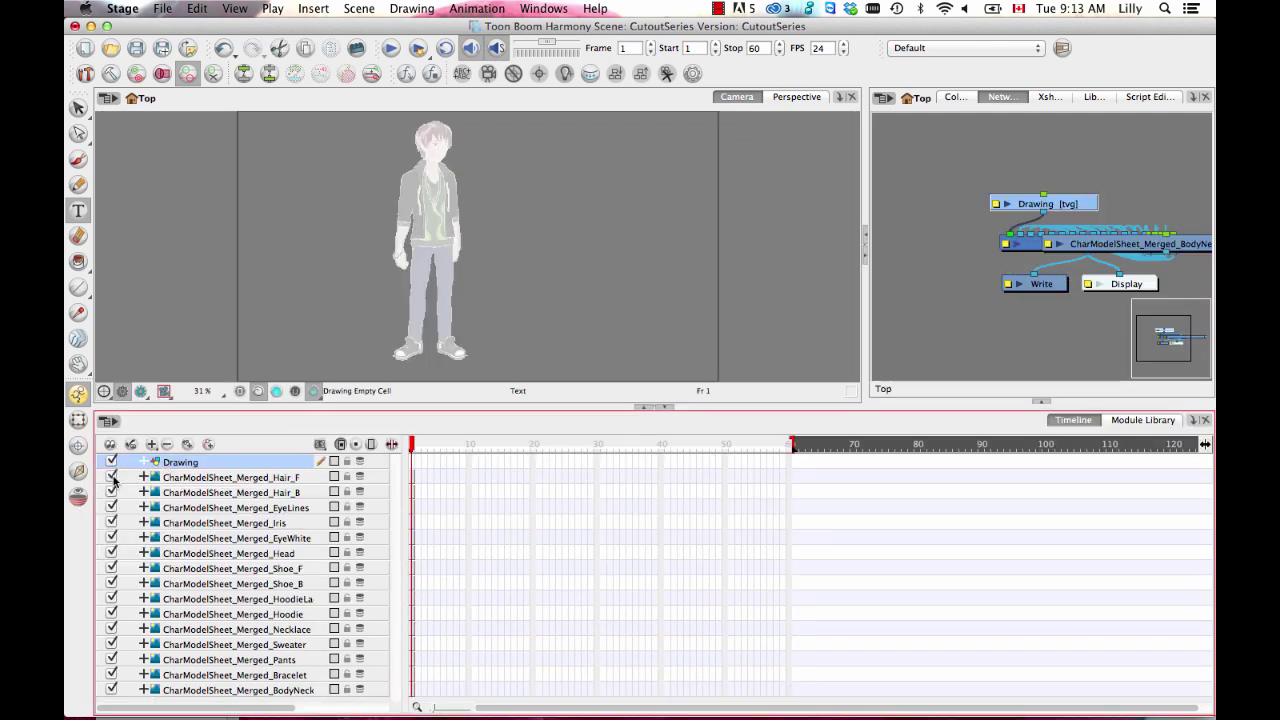
# Activate the Transform tool and clear the selection in the Camera view
pyautogui.click(258, 273)
pyautogui.click(78, 420)
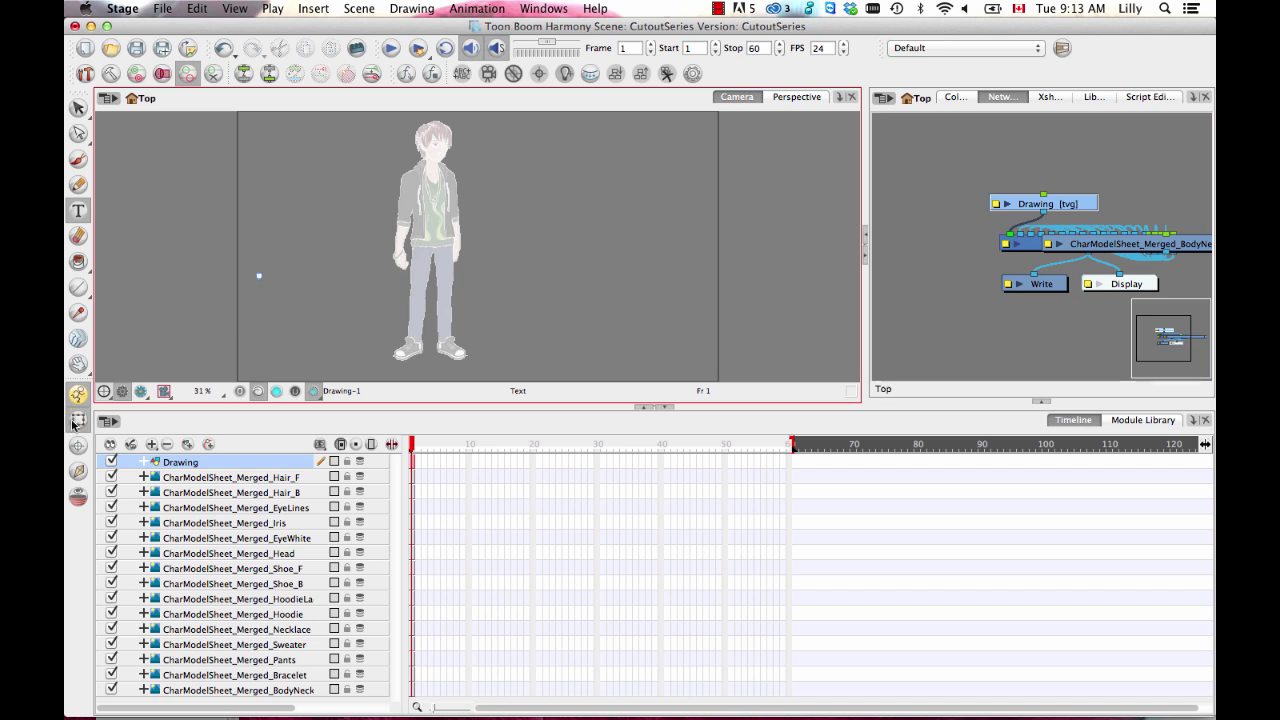
pyautogui.click(305, 311)
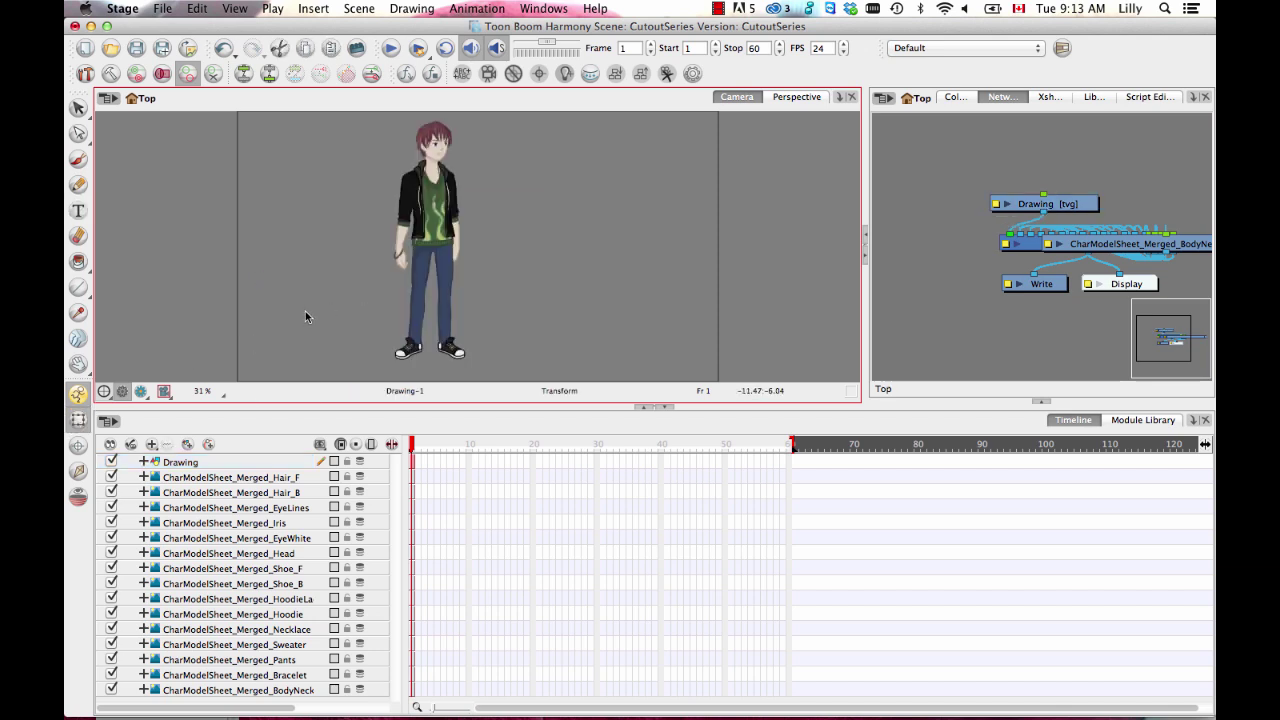
# Toggle the visibility of the imported layers from Hair_F down to HoodieLaces to check which body part each one holds
pyautogui.click(111, 478)
pyautogui.click(111, 478)
pyautogui.click(111, 492)
pyautogui.click(111, 492)
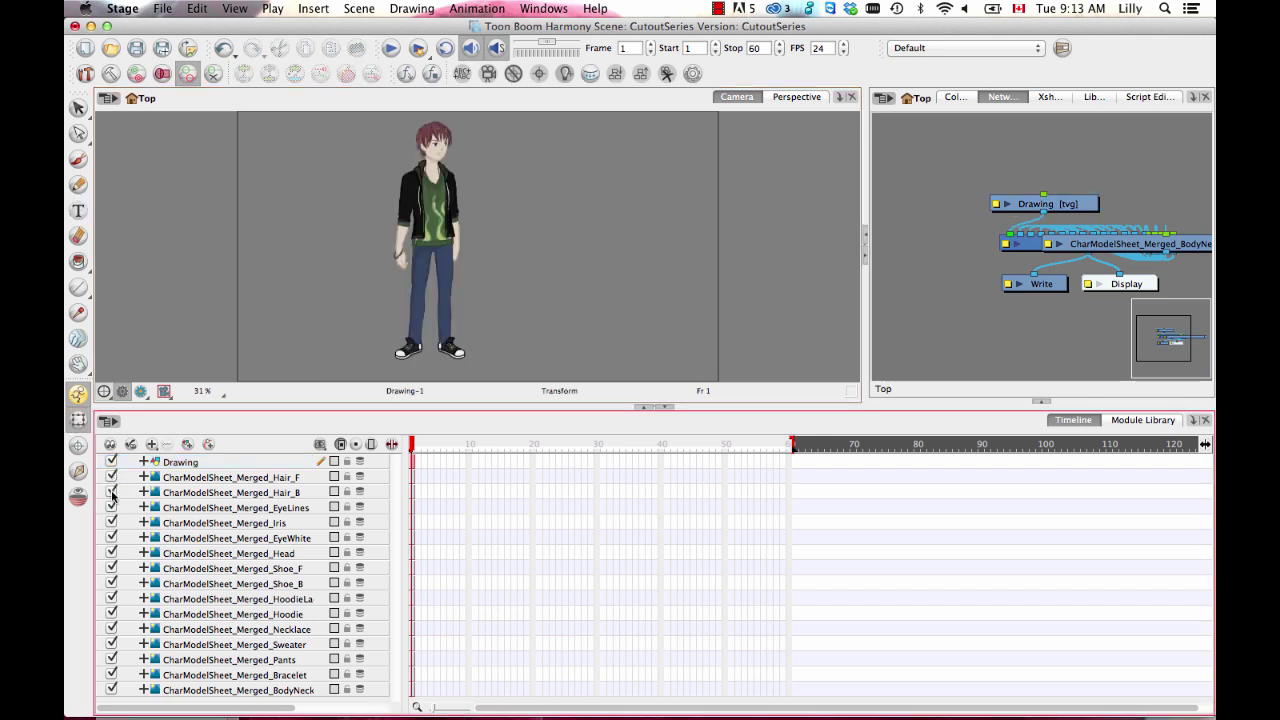
pyautogui.click(112, 508)
pyautogui.click(111, 538)
pyautogui.click(111, 539)
pyautogui.click(111, 566)
pyautogui.click(110, 566)
pyautogui.click(111, 580)
pyautogui.click(111, 580)
pyautogui.click(111, 597)
# Select the first frame of the Drawing layer and turn off the Light Table with the Brush tool active
pyautogui.moveTo(408, 461); pyautogui.dragTo(485, 465)
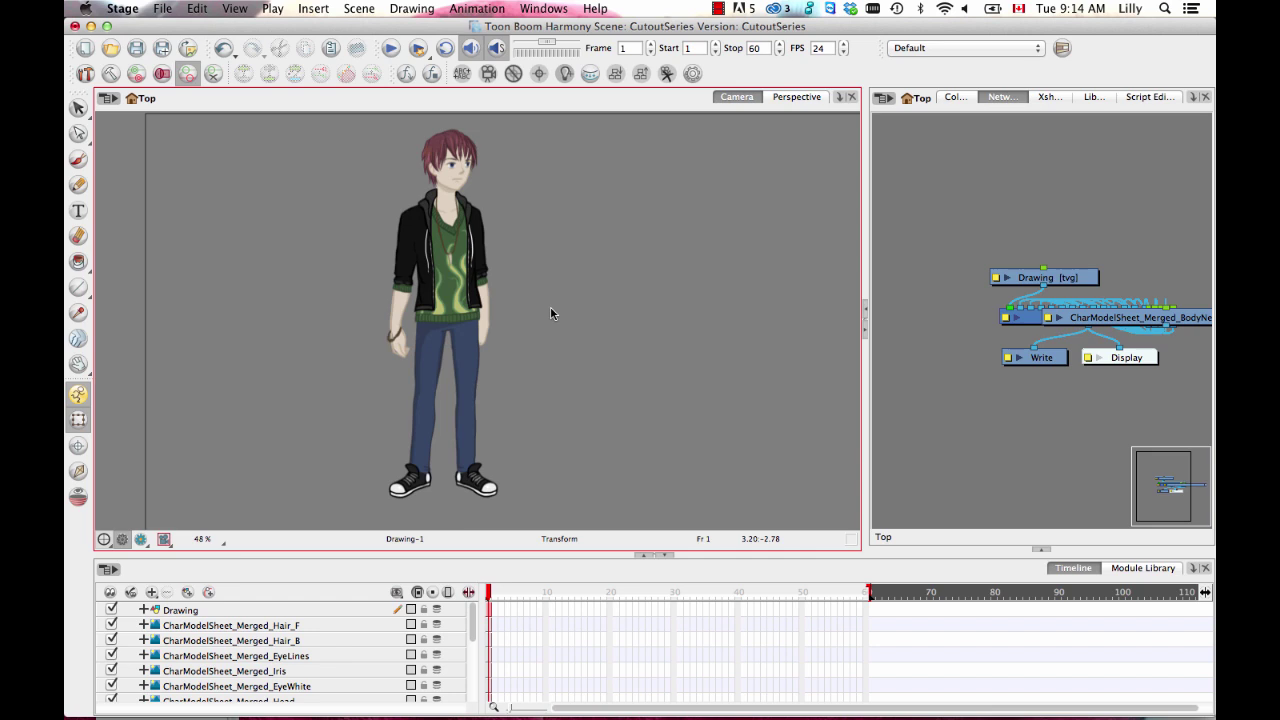
pyautogui.click(491, 610)
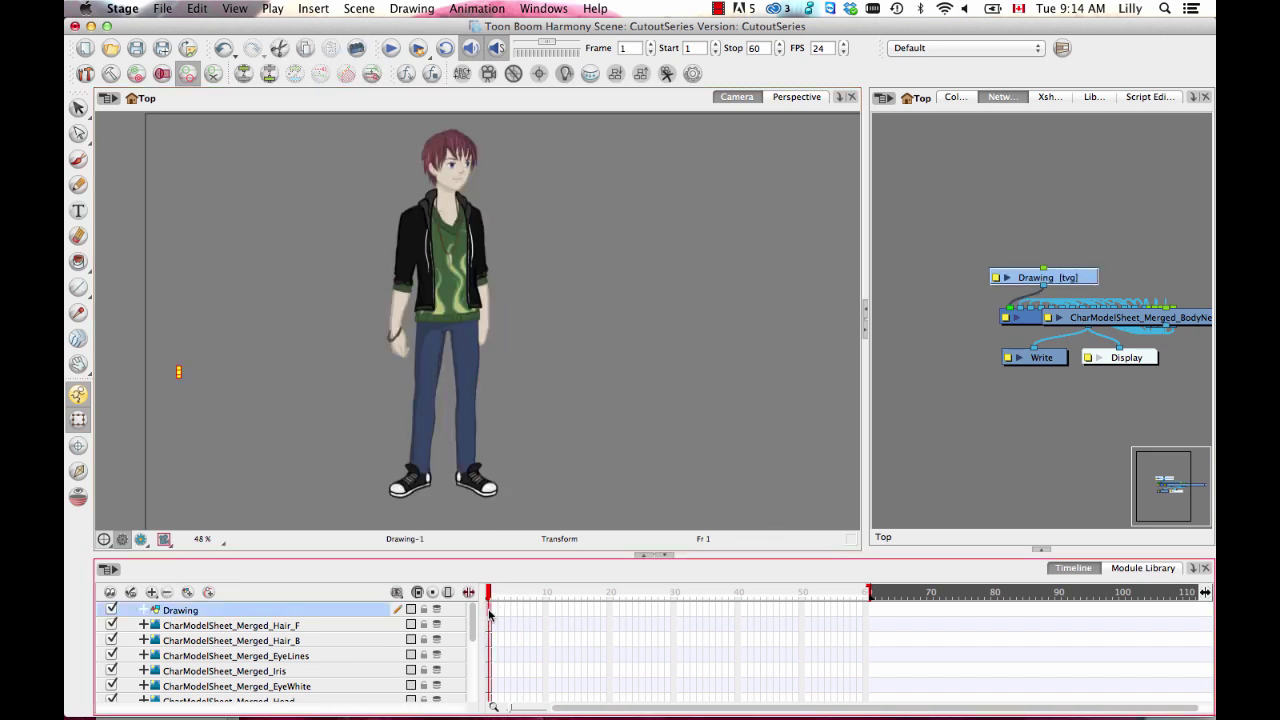
pyautogui.click(78, 159)
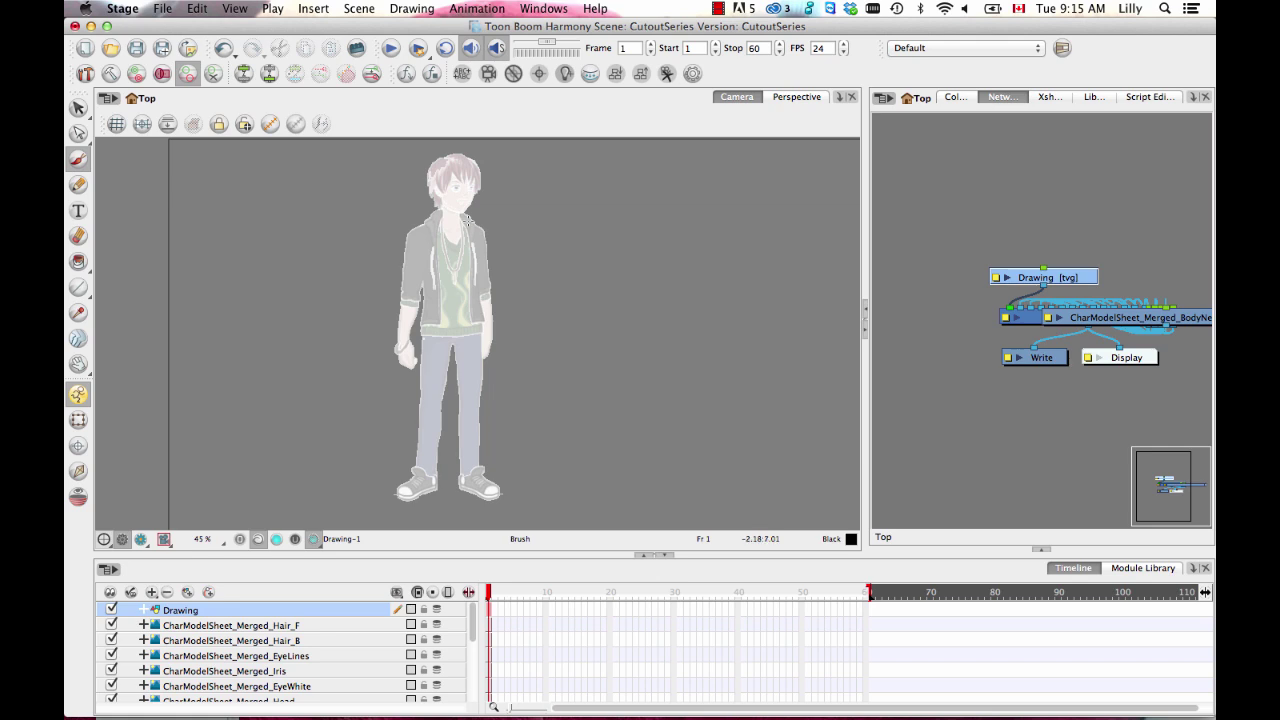
pyautogui.click(236, 9)
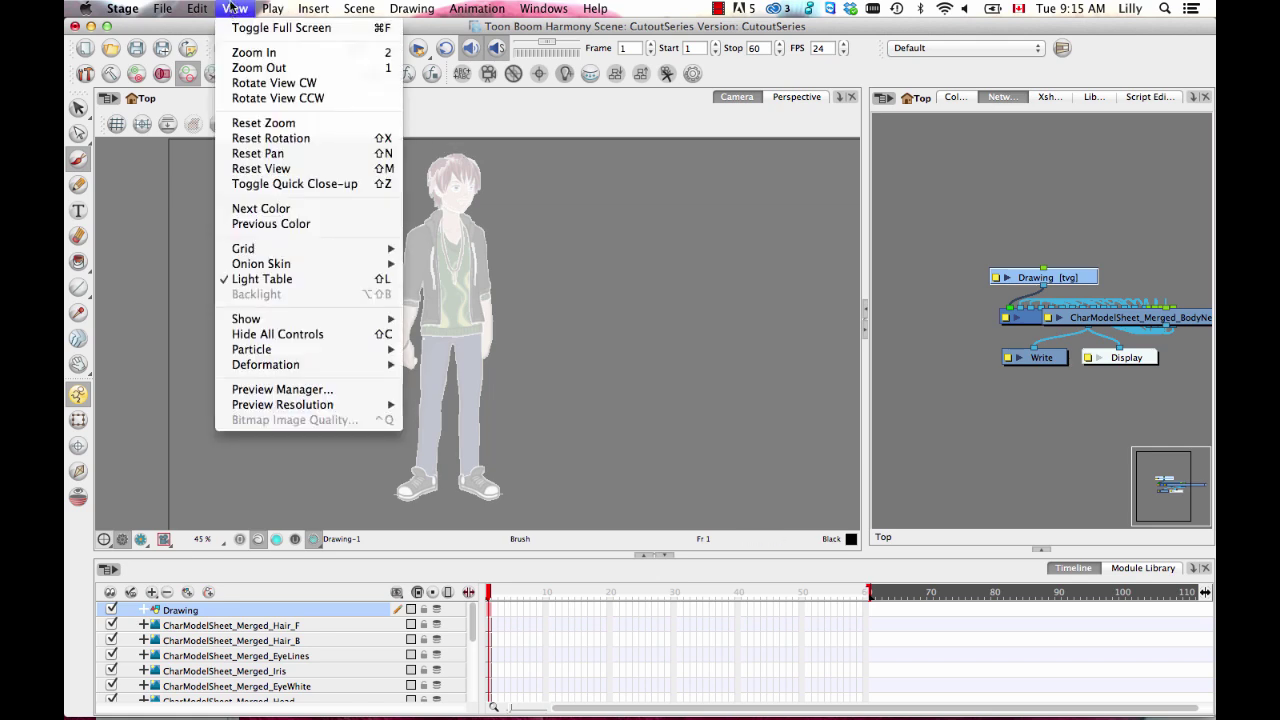
pyautogui.click(286, 281)
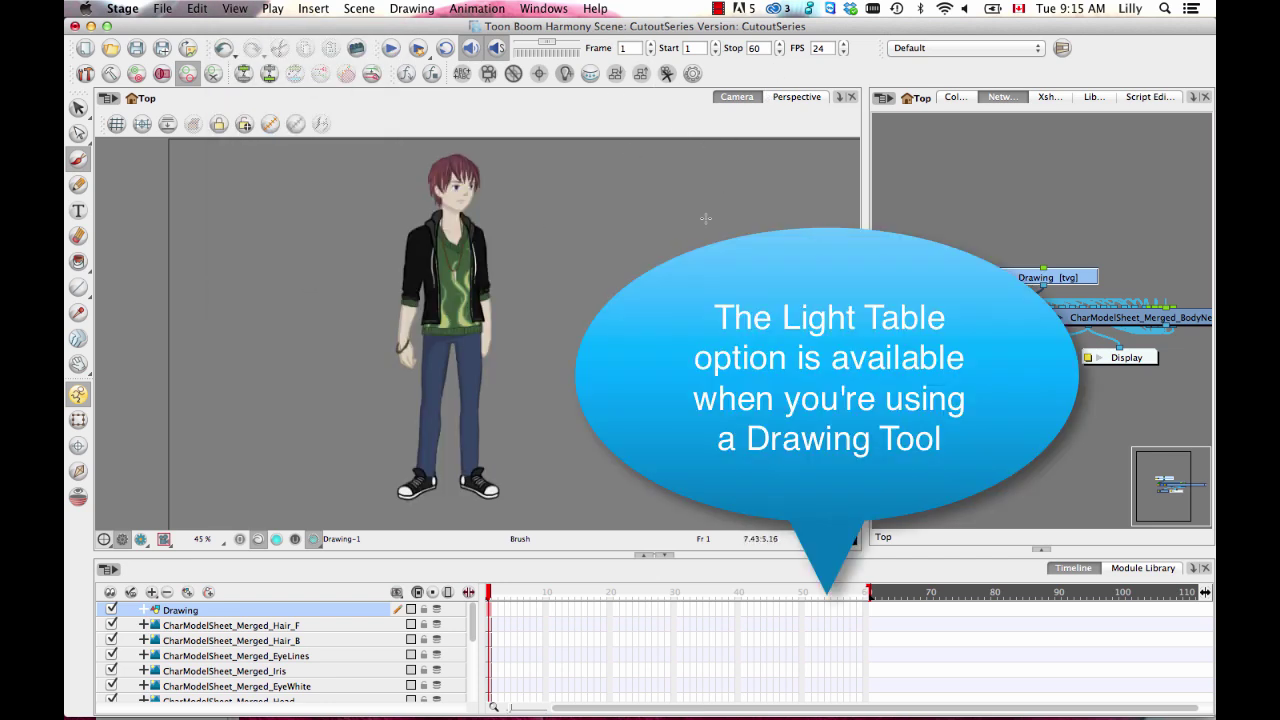
# Brush a simple stick figure with head, neck, oval torso, arms and hands beside the character
pyautogui.moveTo(669, 285); pyautogui.dragTo(597, 300)
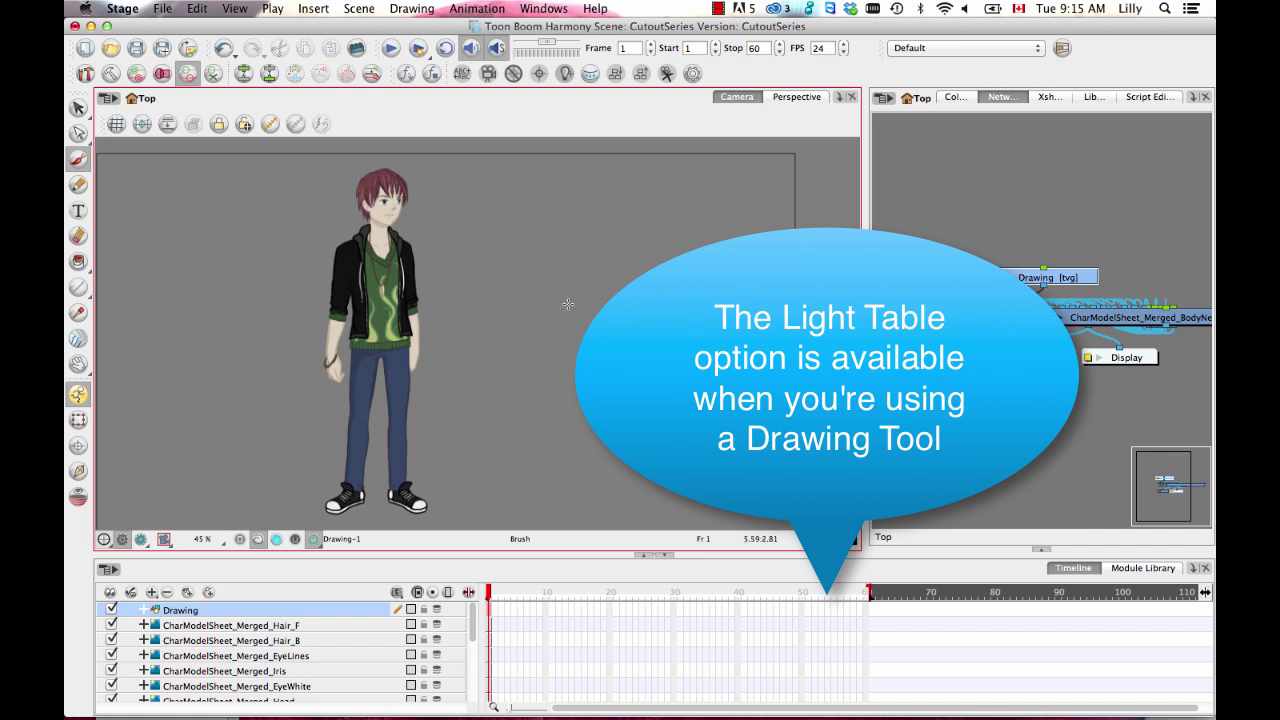
pyautogui.moveTo(566, 232)
pyautogui.mouseDown()
pyautogui.moveTo(569, 306)
pyautogui.moveTo(586, 341)
pyautogui.moveTo(620, 318)
pyautogui.moveTo(609, 250)
pyautogui.moveTo(588, 229)
pyautogui.moveTo(570, 235)
pyautogui.moveTo(598, 199)
pyautogui.moveTo(578, 177)
pyautogui.moveTo(545, 346)
pyautogui.mouseUp()
pyautogui.moveTo(604, 238)
pyautogui.mouseDown()
pyautogui.moveTo(670, 338)
pyautogui.moveTo(652, 317)
pyautogui.moveTo(567, 408)
pyautogui.mouseUp()
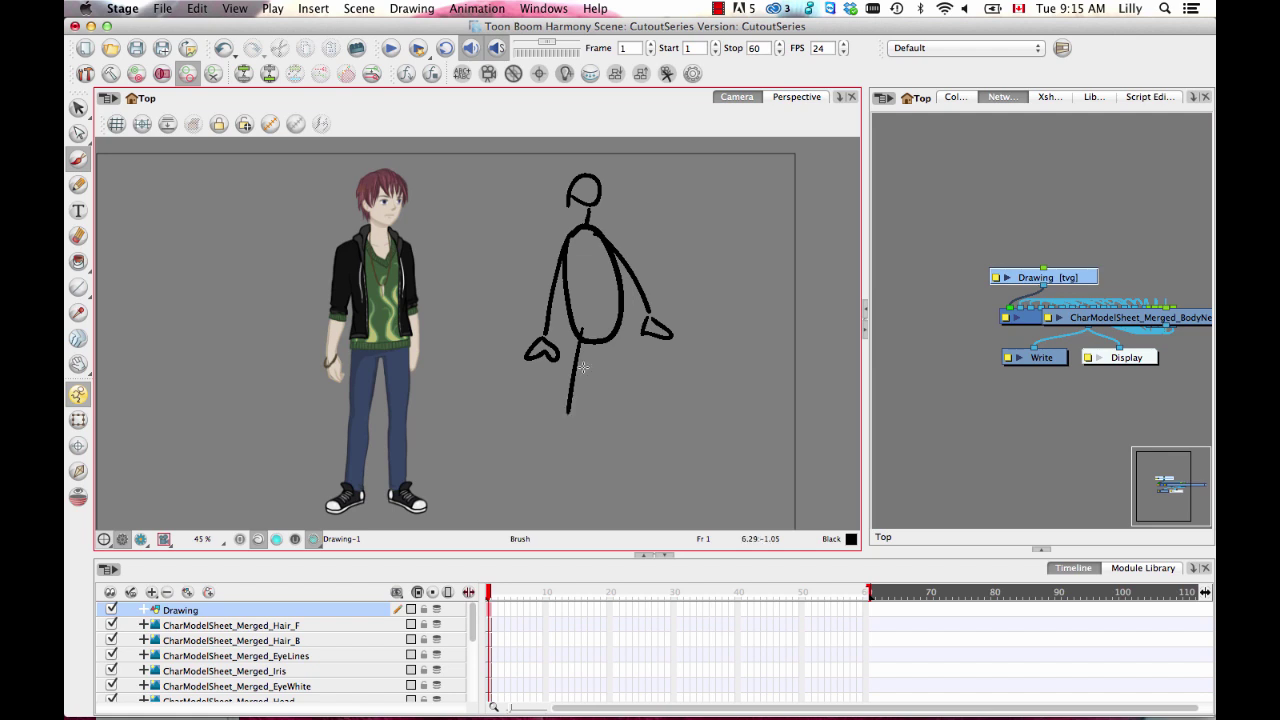
# Undo the first leg strokes and redraw the stick figure's two legs longer, with feet
pyautogui.hotkey('ctrl', 'z')
pyautogui.moveTo(578, 348); pyautogui.dragTo(574, 455)
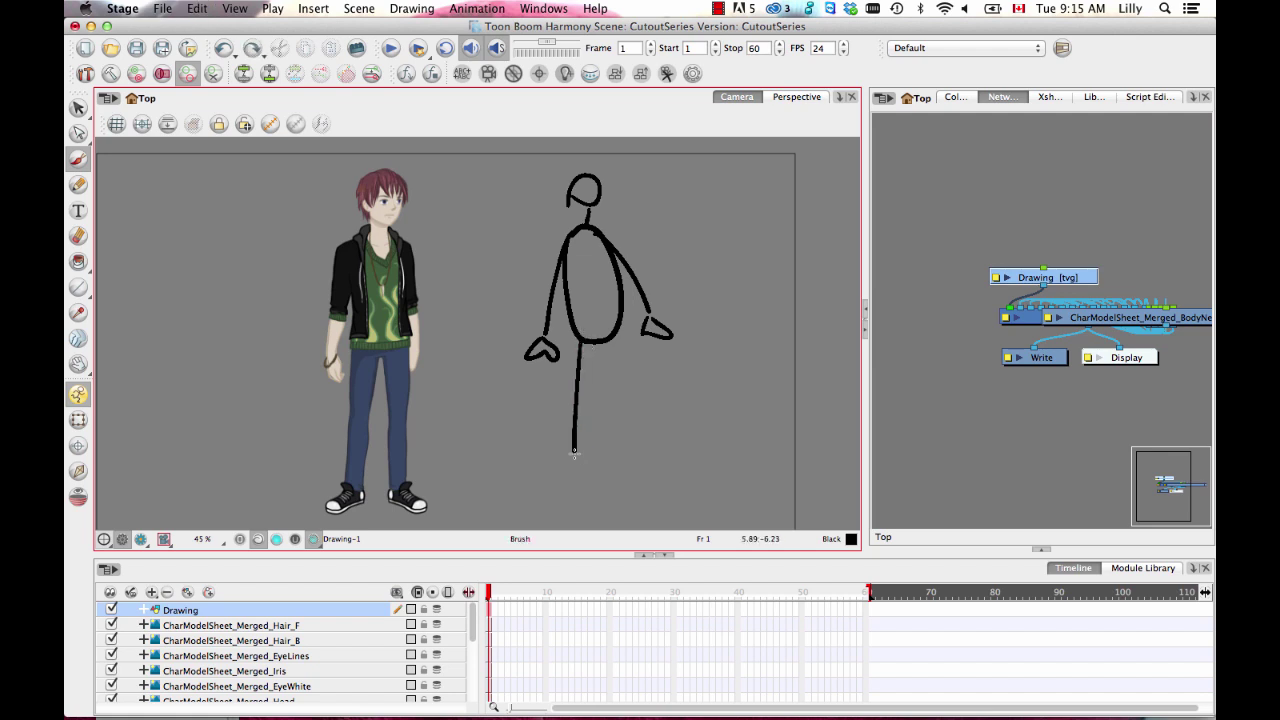
pyautogui.moveTo(617, 338); pyautogui.dragTo(621, 400)
pyautogui.moveTo(621, 400); pyautogui.dragTo(621, 453)
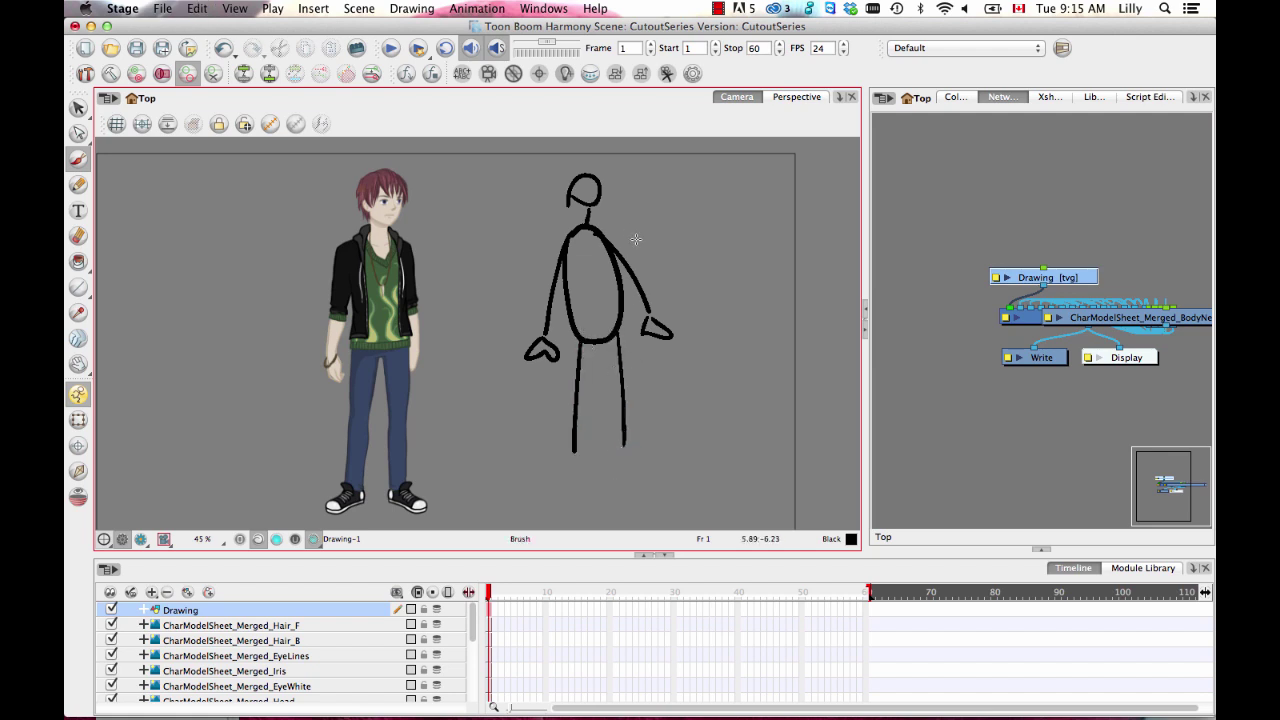
pyautogui.hotkey('ctrl', 'z')
pyautogui.hotkey('ctrl', 'z')
pyautogui.moveTo(585, 338); pyautogui.dragTo(567, 489)
pyautogui.moveTo(620, 341)
pyautogui.mouseDown()
pyautogui.moveTo(606, 476)
pyautogui.moveTo(612, 490)
pyautogui.moveTo(626, 482)
pyautogui.mouseUp()
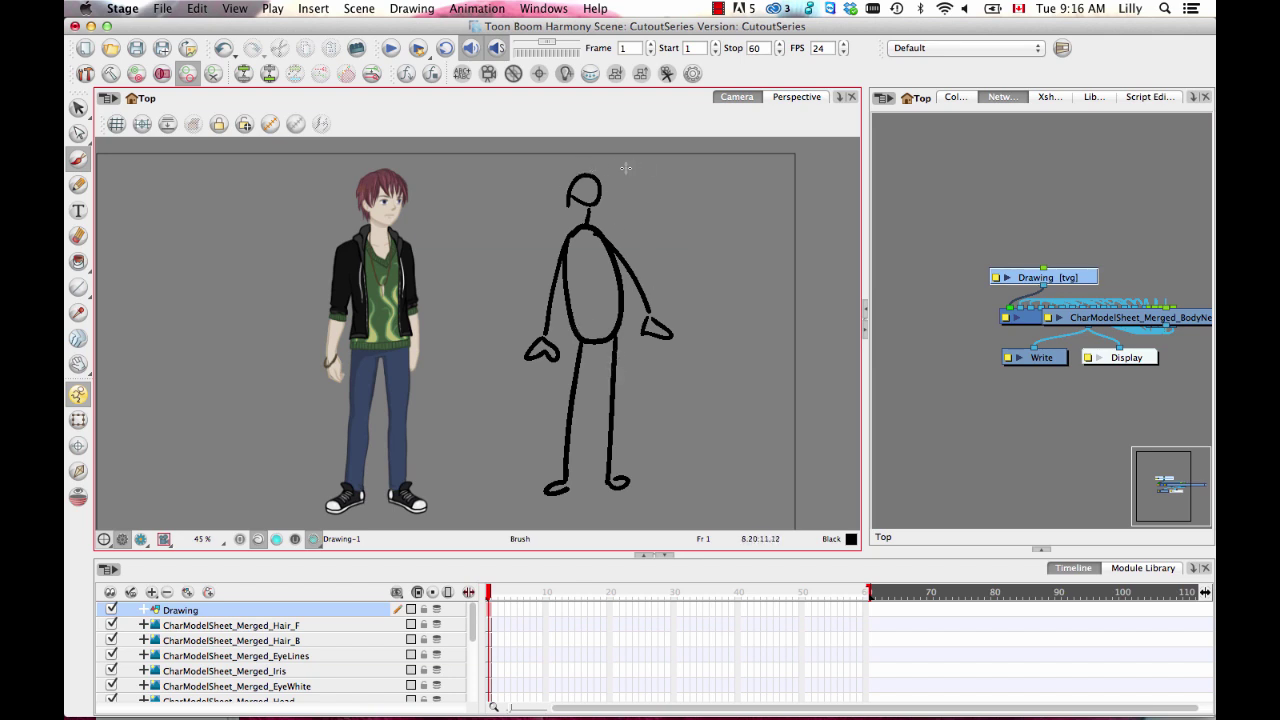
# Draw a bracket next to the stick figure's head and handwrite the underlined label "Head Group" beside it
pyautogui.moveTo(618, 163)
pyautogui.mouseDown()
pyautogui.moveTo(626, 208)
pyautogui.moveTo(707, 171)
pyautogui.mouseUp()
pyautogui.moveTo(734, 167)
pyautogui.mouseDown()
pyautogui.moveTo(748, 194)
pyautogui.moveTo(812, 150)
pyautogui.mouseUp()
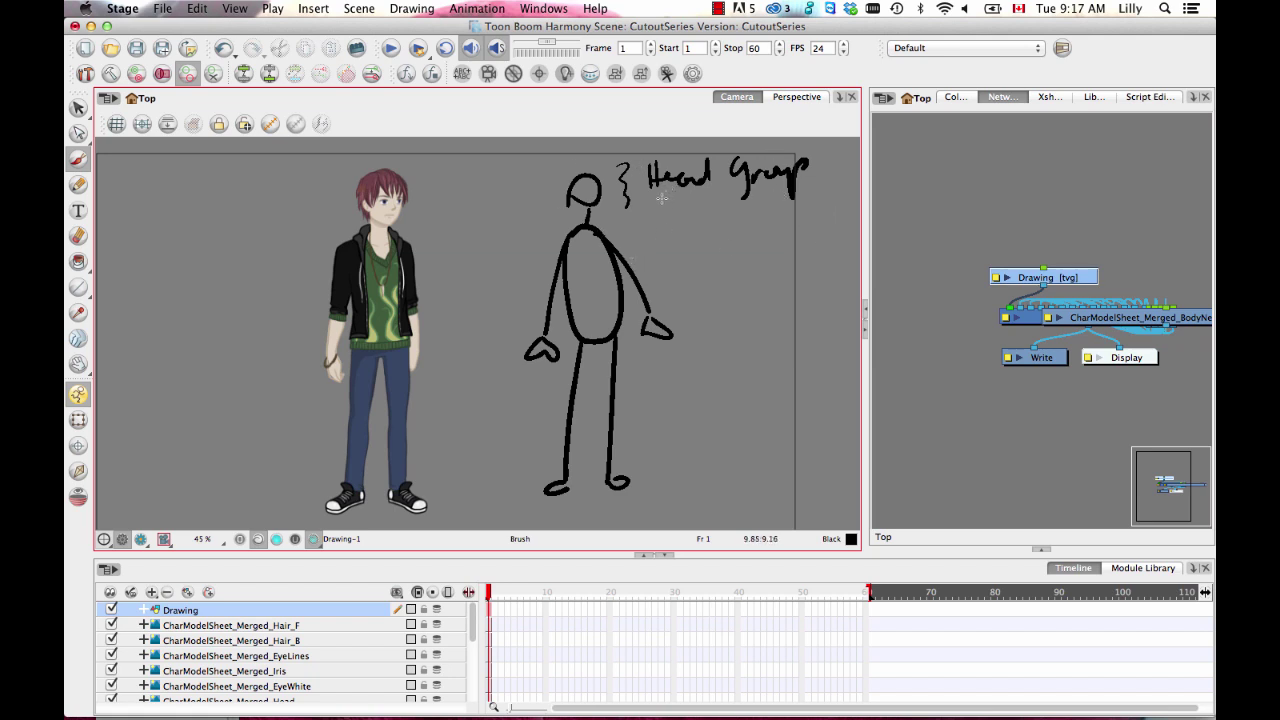
pyautogui.moveTo(666, 206); pyautogui.dragTo(796, 209)
# Handwrite a short heading above the stick figure and its head label
pyautogui.moveTo(582, 373); pyautogui.dragTo(592, 378)
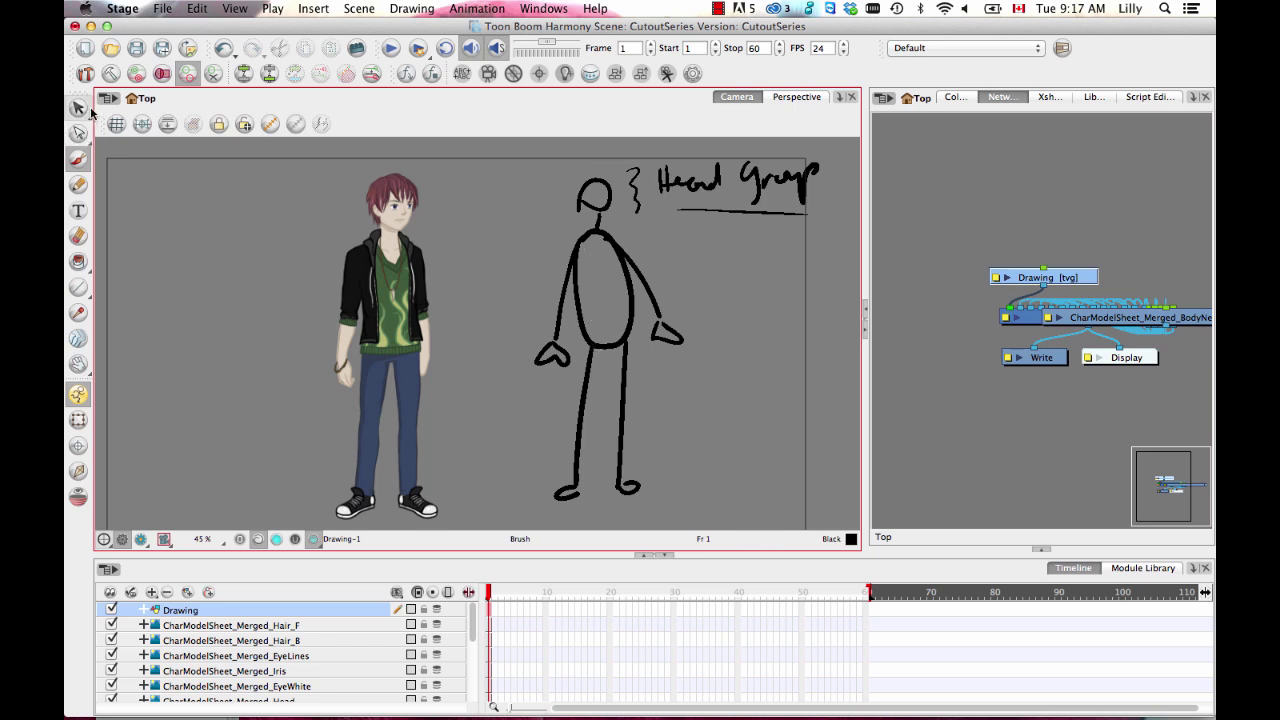
pyautogui.moveTo(348, 240)
pyautogui.mouseDown()
pyautogui.moveTo(392, 238)
pyautogui.moveTo(376, 230)
pyautogui.moveTo(320, 295)
pyautogui.mouseUp()
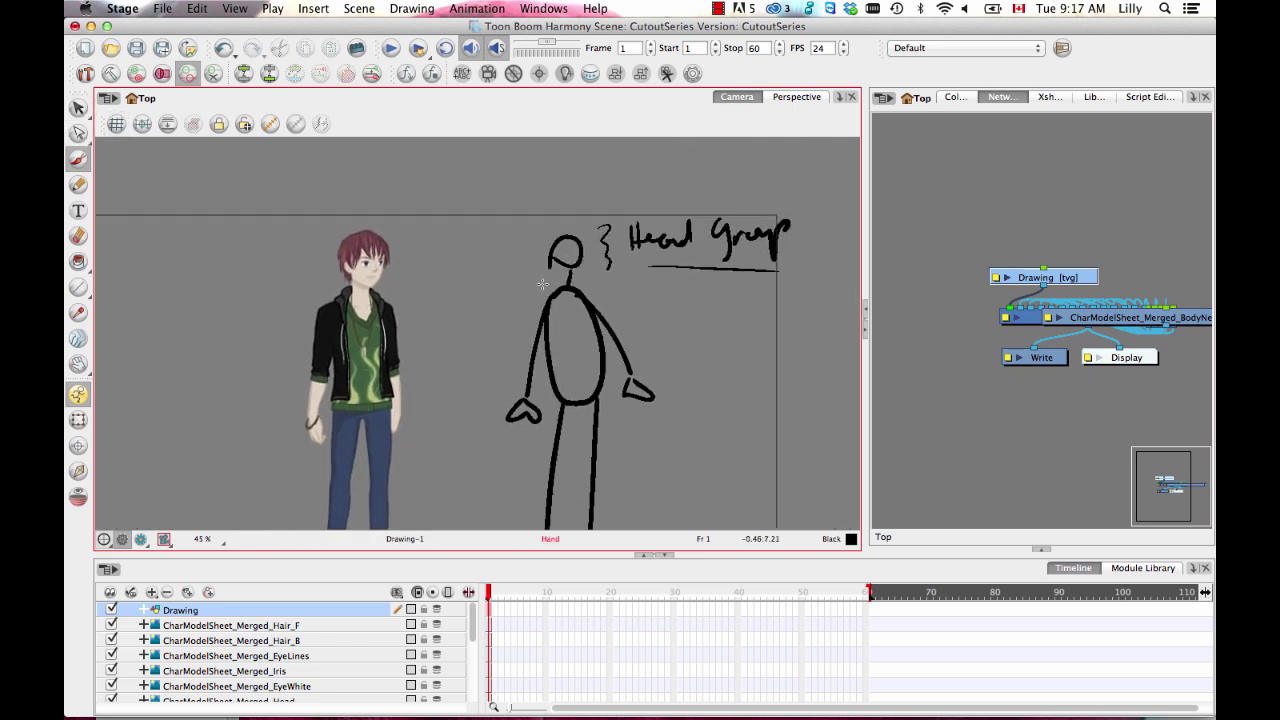
pyautogui.moveTo(533, 162)
pyautogui.mouseDown()
pyautogui.moveTo(577, 198)
pyautogui.moveTo(580, 175)
pyautogui.moveTo(606, 190)
pyautogui.mouseUp()
pyautogui.moveTo(636, 160); pyautogui.dragTo(628, 182)
pyautogui.moveTo(537, 362)
pyautogui.mouseDown()
pyautogui.moveTo(592, 316)
pyautogui.moveTo(604, 323)
pyautogui.mouseUp()
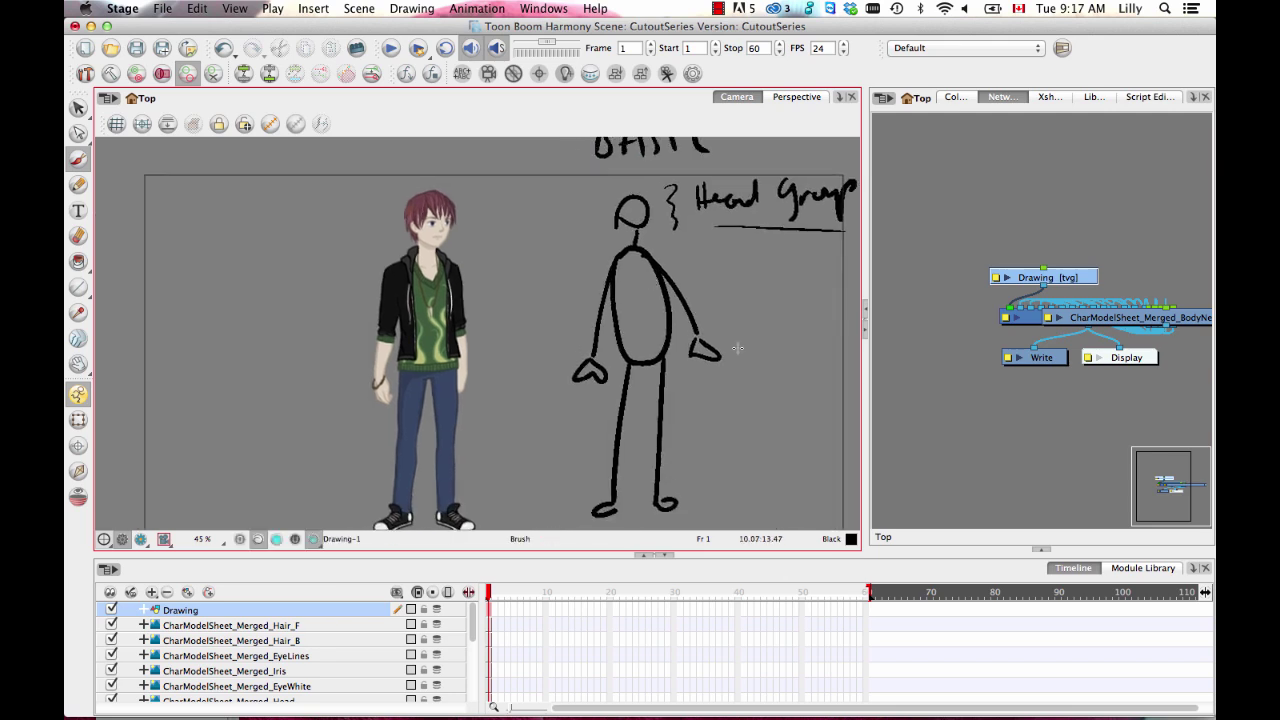
# Shorten the Timeline to give the Camera view more room and adjust the brush size for drawing beside the character's upper body
pyautogui.moveTo(522, 555); pyautogui.dragTo(531, 643)
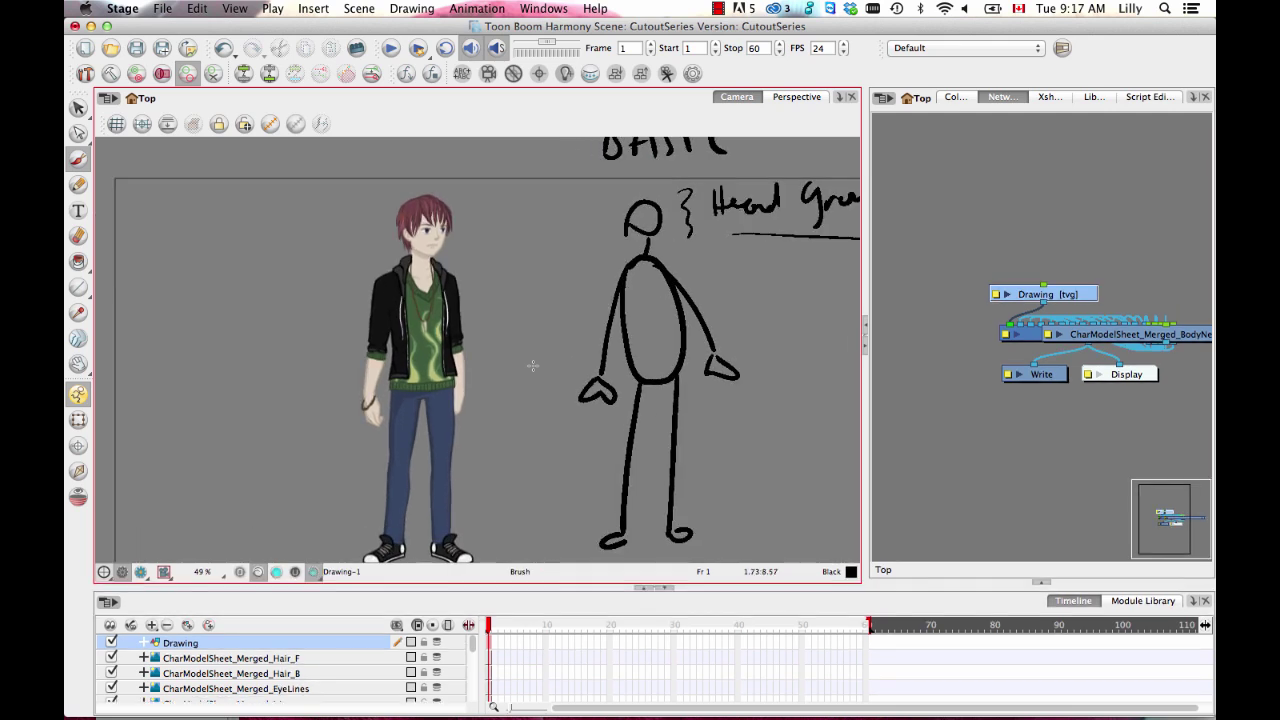
pyautogui.scroll(-1, 531, 363)
pyautogui.moveTo(480, 346); pyautogui.dragTo(524, 337)
pyautogui.press('2')
pyautogui.press('2')
pyautogui.moveTo(388, 290)
pyautogui.mouseDown()
pyautogui.moveTo(514, 537)
pyautogui.moveTo(488, 469)
pyautogui.mouseUp()
pyautogui.press('o')
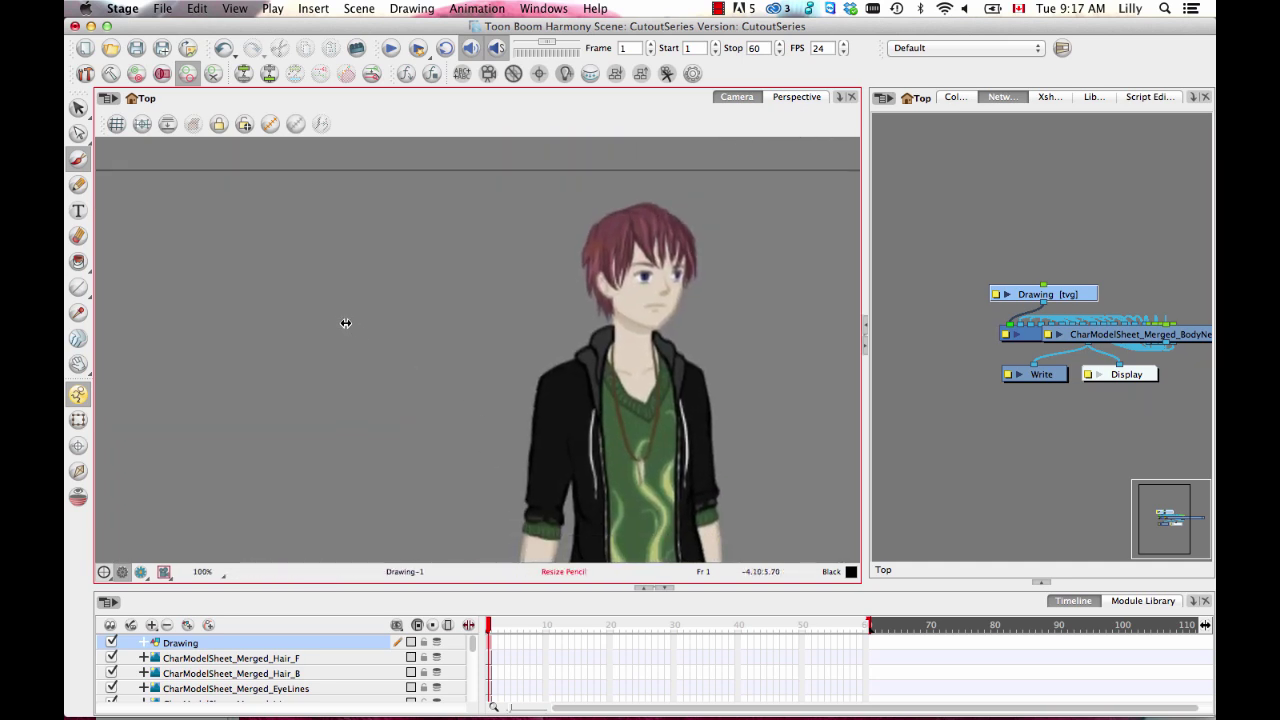
pyautogui.moveTo(345, 318); pyautogui.dragTo(341, 318)
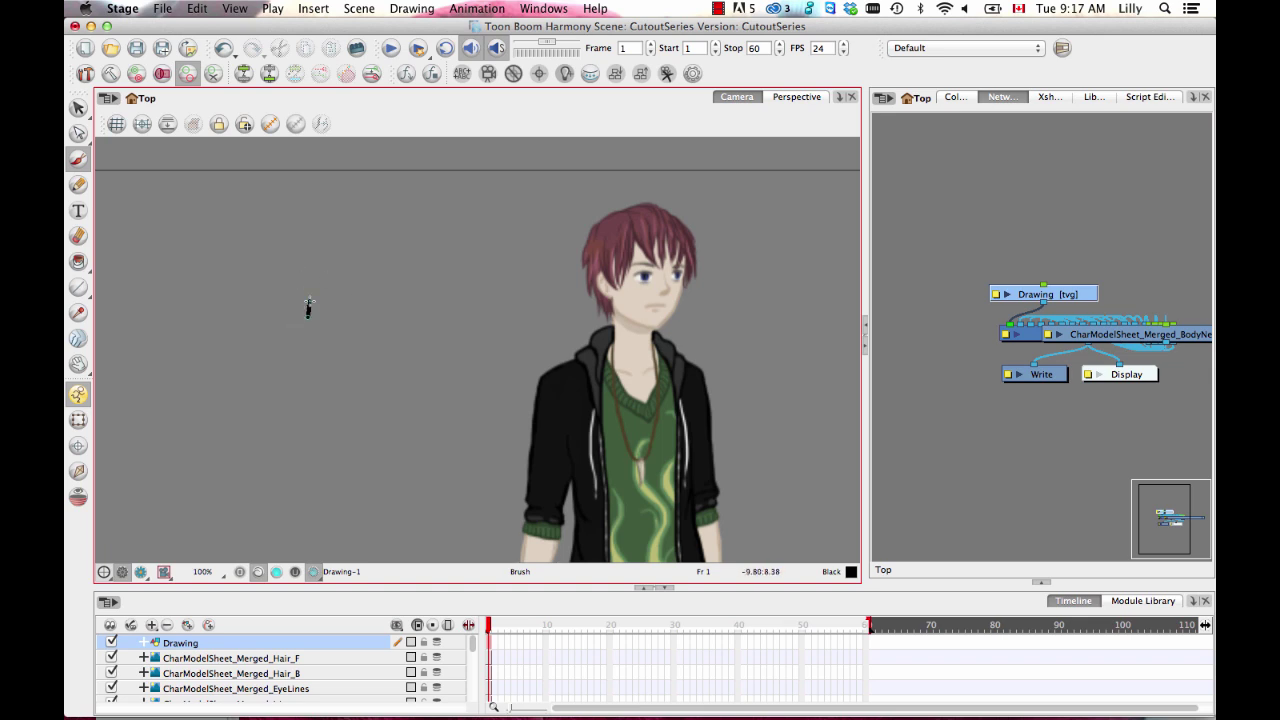
# Brush two short, nearly vertical strokes in the empty area beside the character and move the second one away from the first
pyautogui.moveTo(309, 298)
pyautogui.mouseDown()
pyautogui.moveTo(304, 337)
pyautogui.moveTo(318, 337)
pyautogui.mouseUp()
pyautogui.moveTo(340, 343); pyautogui.dragTo(334, 222)
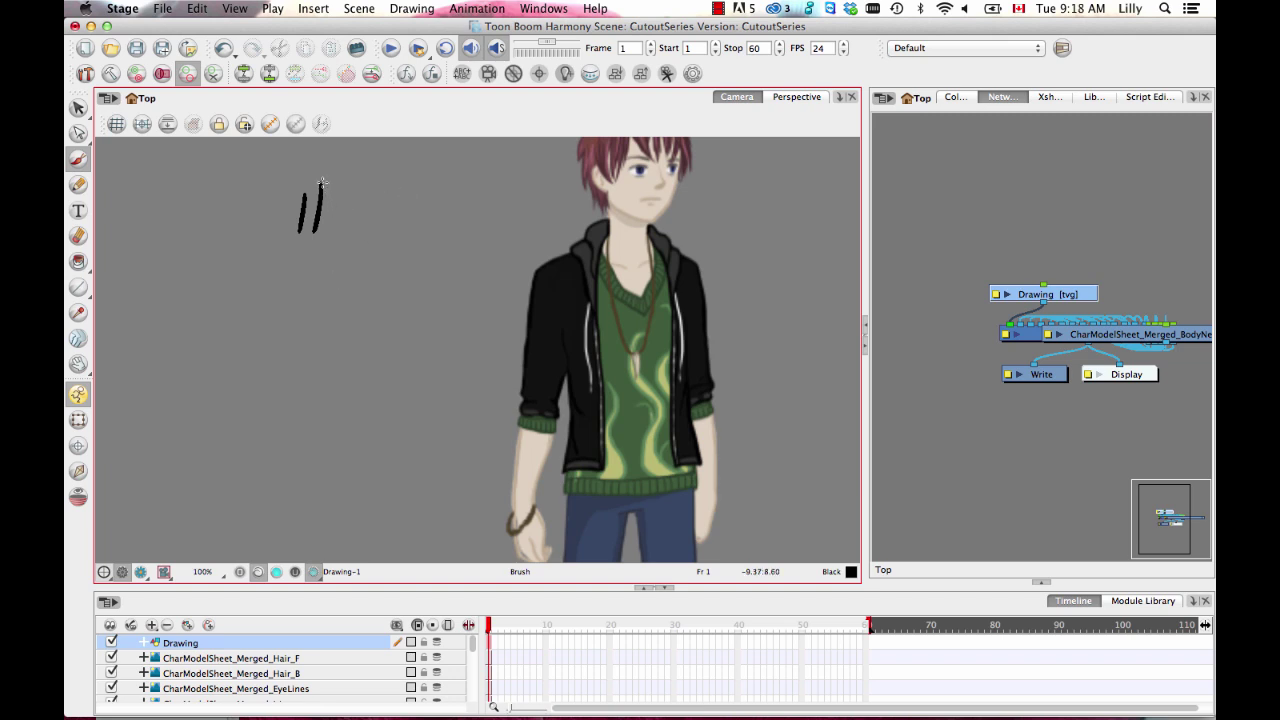
pyautogui.click(78, 107)
pyautogui.click(320, 190)
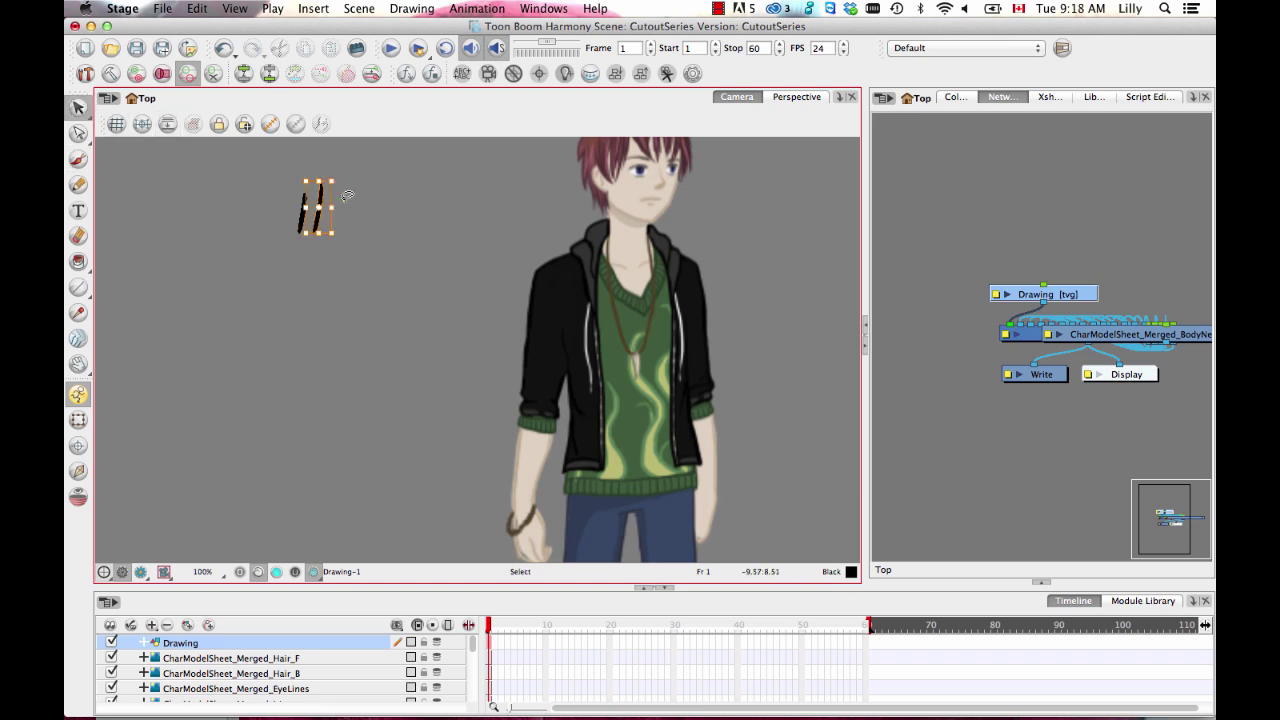
pyautogui.click(318, 207)
pyautogui.moveTo(318, 207); pyautogui.dragTo(338, 207)
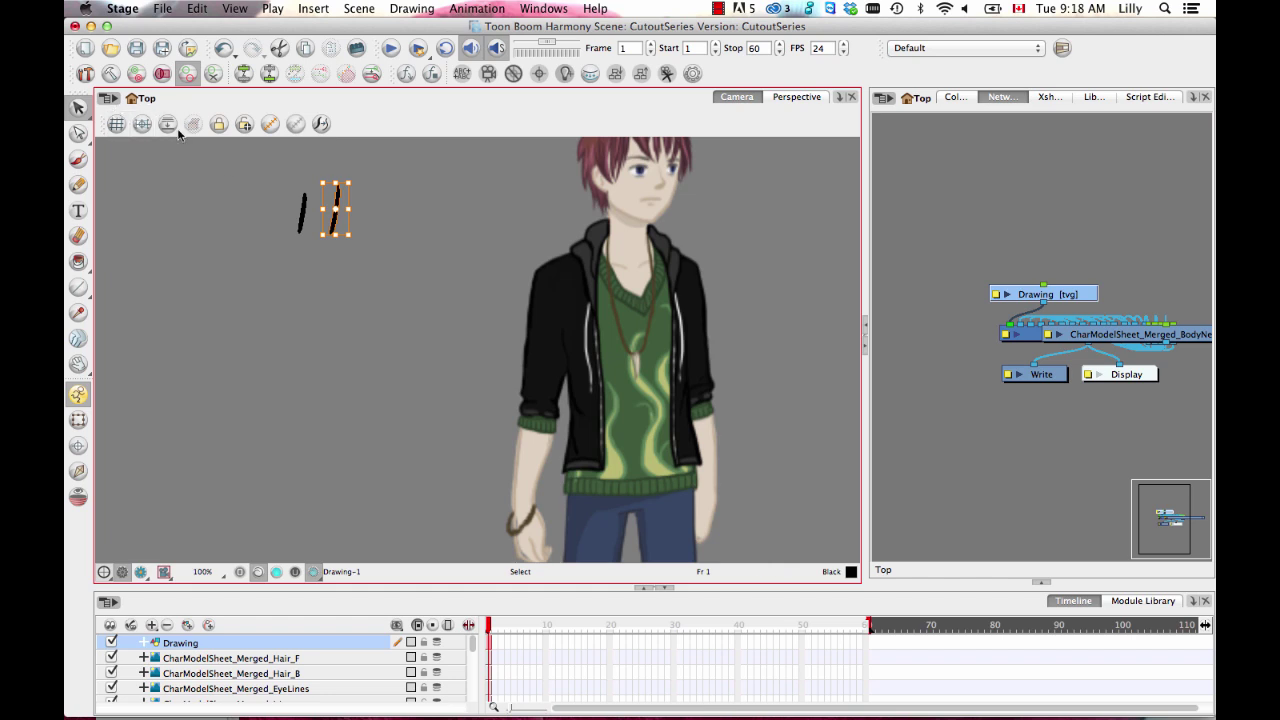
# Brush a torso outline below the two neck strokes, adding a pivot mark near its base, a belly circle and a spine line
pyautogui.click(78, 158)
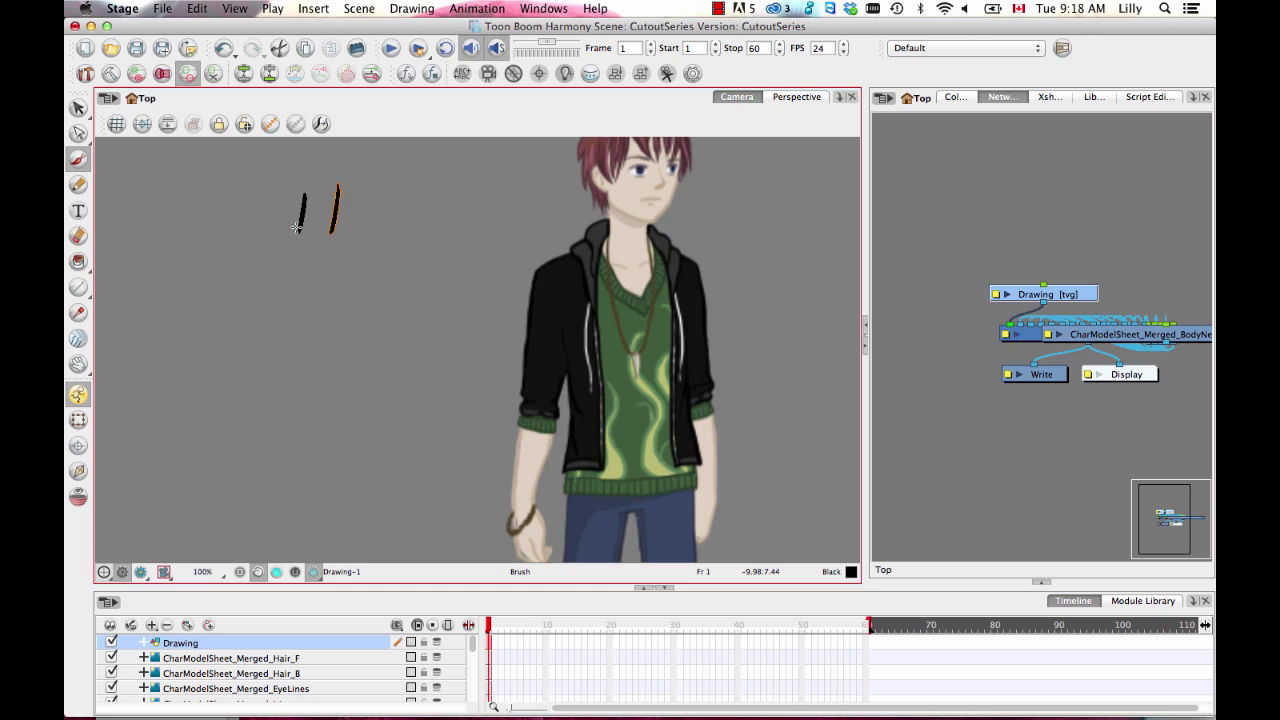
pyautogui.moveTo(297, 227)
pyautogui.mouseDown()
pyautogui.moveTo(243, 299)
pyautogui.moveTo(269, 486)
pyautogui.moveTo(302, 518)
pyautogui.moveTo(340, 513)
pyautogui.moveTo(376, 461)
pyautogui.moveTo(381, 382)
pyautogui.moveTo(322, 234)
pyautogui.mouseUp()
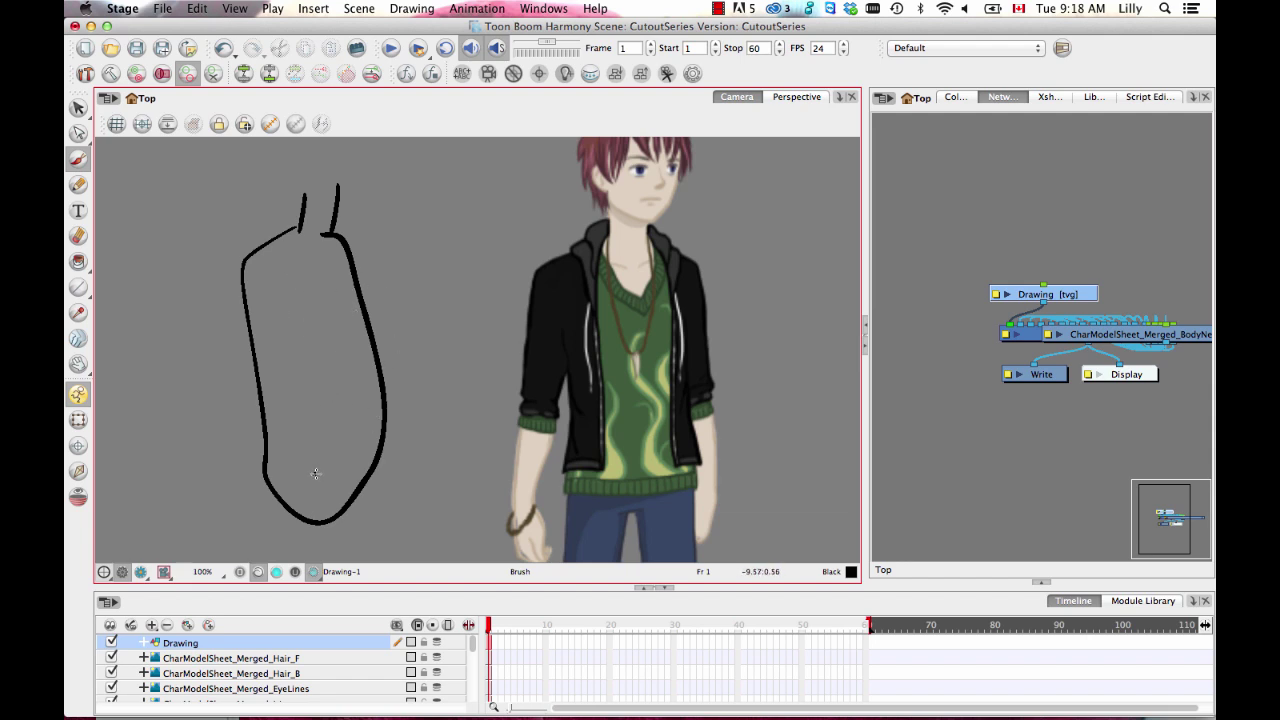
pyautogui.moveTo(321, 480)
pyautogui.mouseDown()
pyautogui.moveTo(310, 490)
pyautogui.moveTo(310, 450)
pyautogui.moveTo(315, 478)
pyautogui.mouseUp()
pyautogui.moveTo(318, 348)
pyautogui.mouseDown()
pyautogui.moveTo(305, 413)
pyautogui.moveTo(370, 383)
pyautogui.moveTo(346, 331)
pyautogui.moveTo(287, 362)
pyautogui.mouseUp()
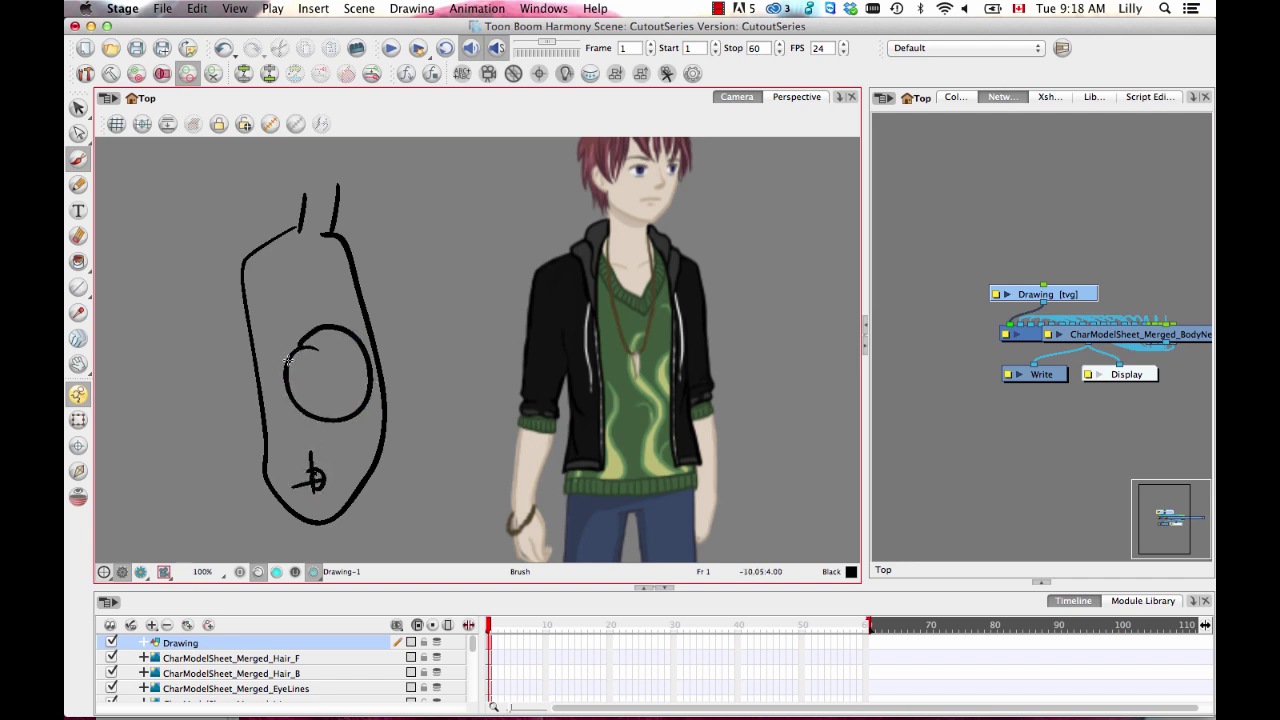
pyautogui.moveTo(299, 234)
pyautogui.mouseDown()
pyautogui.moveTo(327, 374)
pyautogui.moveTo(321, 433)
pyautogui.mouseUp()
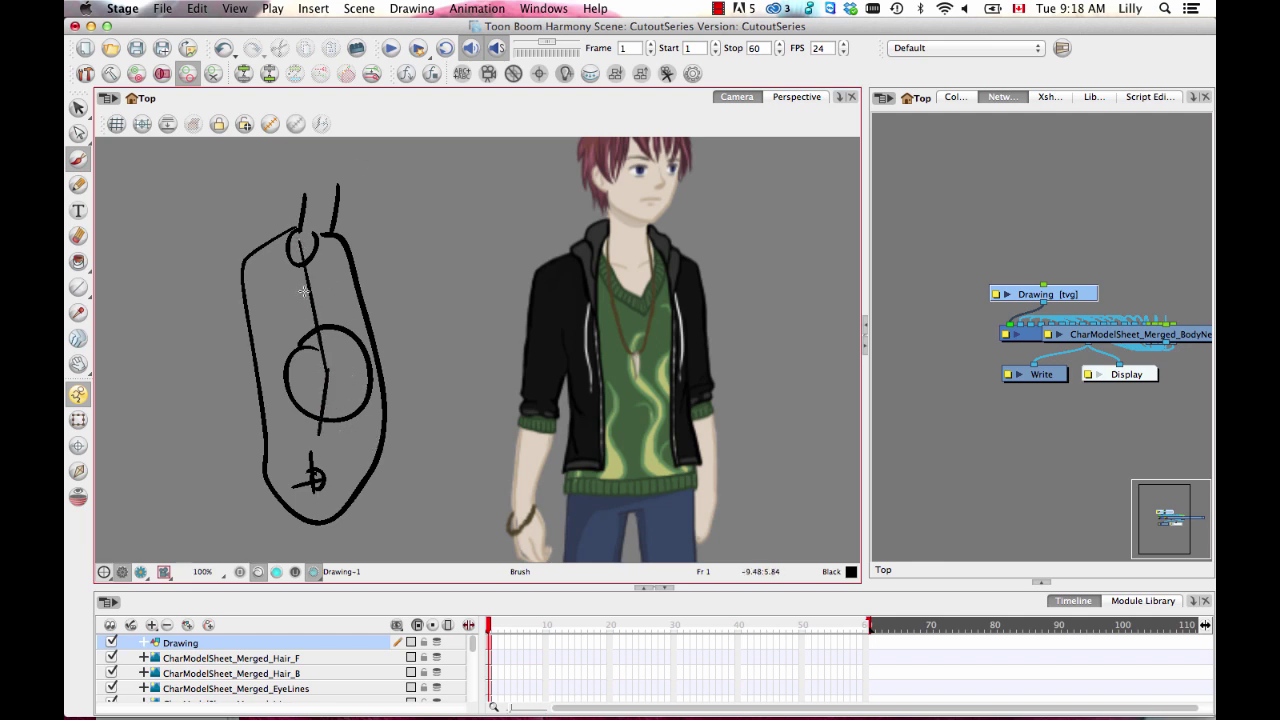
# Add a curved double-headed arrow across the sketched chest and draw a loose shirt outline with a curved neckline around the torso
pyautogui.moveTo(279, 307)
pyautogui.mouseDown()
pyautogui.moveTo(340, 288)
pyautogui.moveTo(278, 308)
pyautogui.mouseUp()
pyautogui.moveTo(232, 274)
pyautogui.mouseDown()
pyautogui.moveTo(239, 485)
pyautogui.moveTo(395, 500)
pyautogui.mouseUp()
pyautogui.moveTo(362, 216); pyautogui.dragTo(390, 505)
pyautogui.moveTo(231, 265)
pyautogui.mouseDown()
pyautogui.moveTo(265, 240)
pyautogui.moveTo(330, 230)
pyautogui.moveTo(340, 256)
pyautogui.mouseUp()
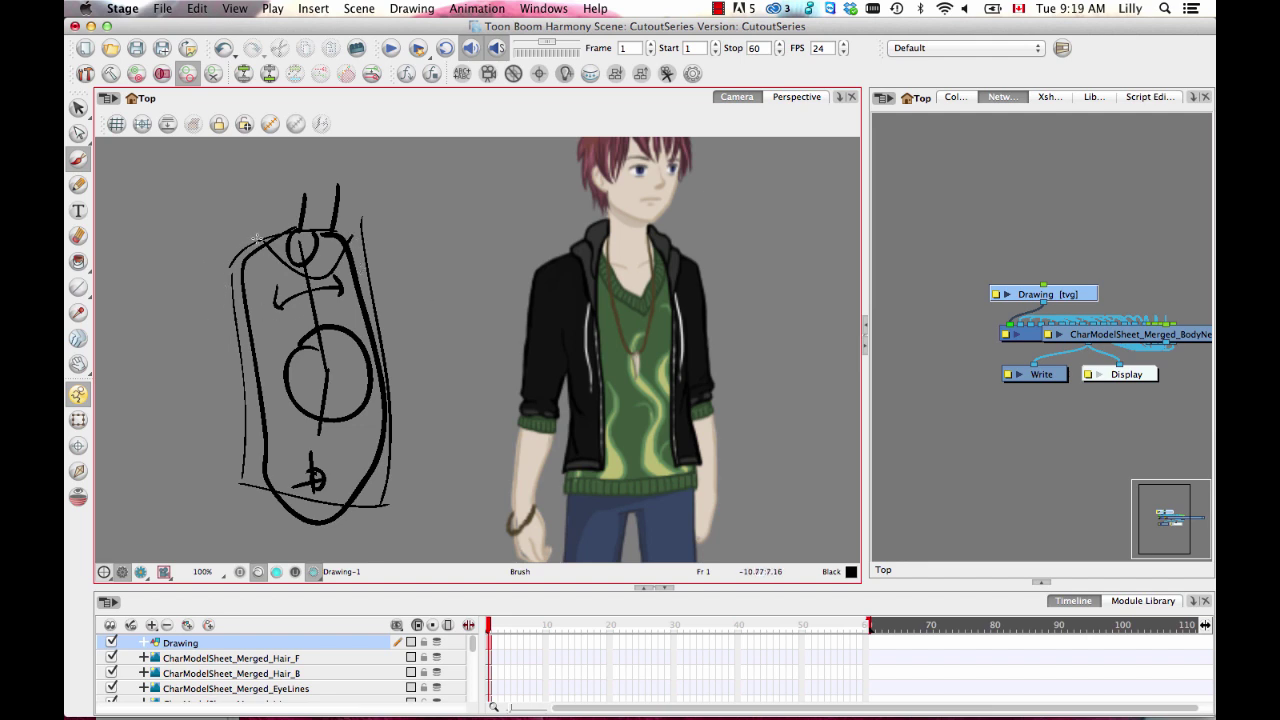
# Draw the two open jacket panels over the sides of the sketched torso, with short hem strokes at their lower ends
pyautogui.moveTo(270, 228)
pyautogui.mouseDown()
pyautogui.moveTo(260, 437)
pyautogui.moveTo(203, 447)
pyautogui.moveTo(244, 440)
pyautogui.mouseUp()
pyautogui.moveTo(252, 290); pyautogui.dragTo(258, 396)
pyautogui.moveTo(354, 222)
pyautogui.mouseDown()
pyautogui.moveTo(363, 463)
pyautogui.moveTo(418, 456)
pyautogui.mouseUp()
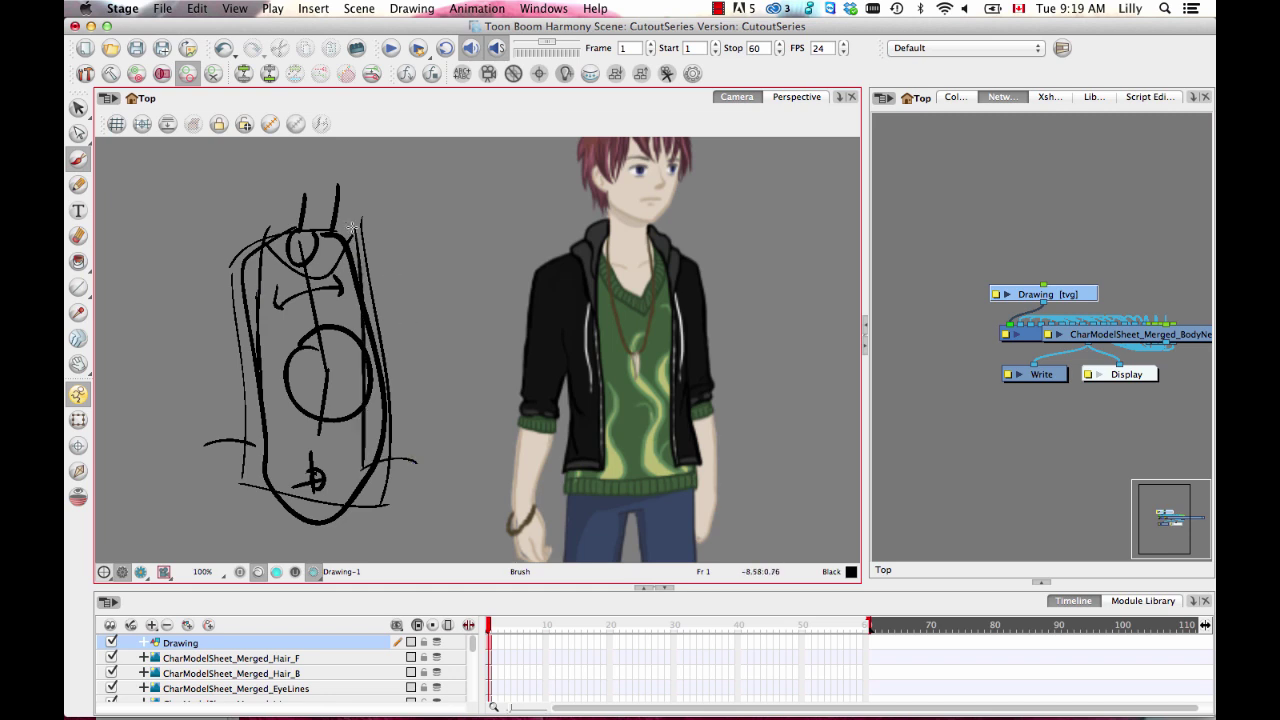
pyautogui.moveTo(352, 228)
pyautogui.mouseDown()
pyautogui.moveTo(400, 235)
pyautogui.moveTo(404, 468)
pyautogui.mouseUp()
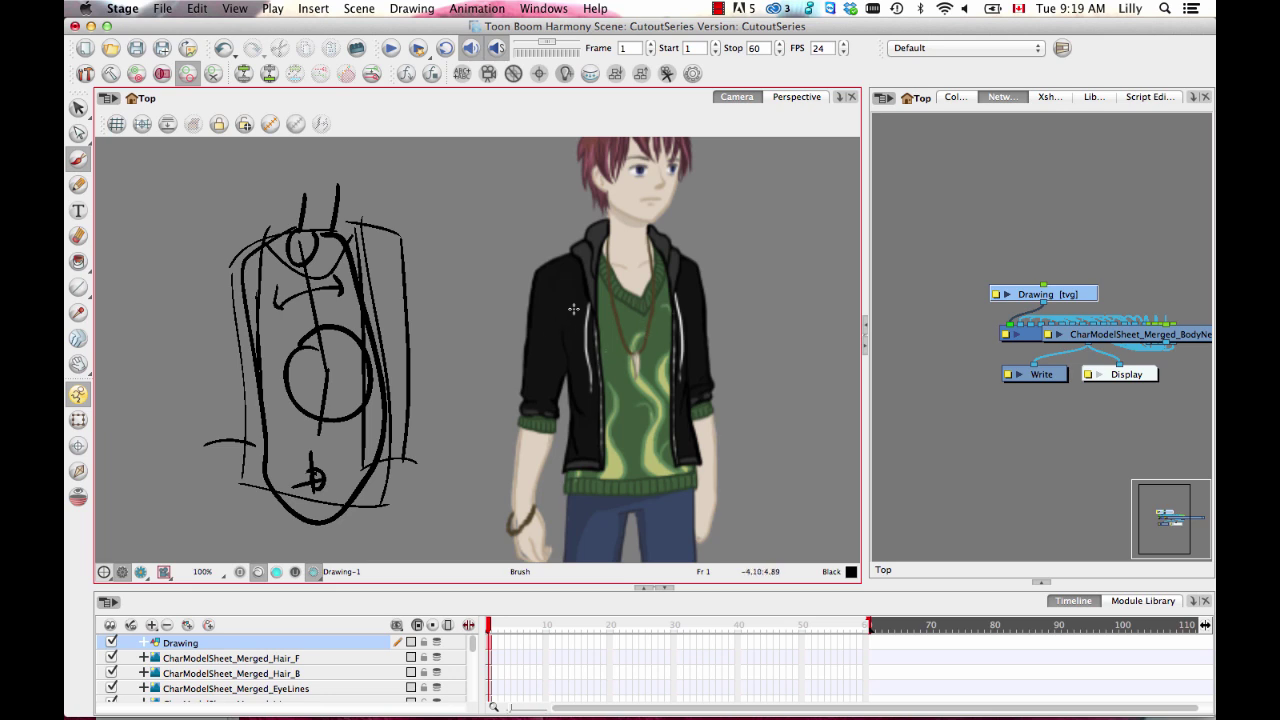
# Undo the black stroke on the character's jacket, switch the brush colour to Red and draw a curved arrow pointing at the jacket
pyautogui.moveTo(516, 287); pyautogui.dragTo(582, 326)
pyautogui.press('super+z')
pyautogui.click(956, 97)
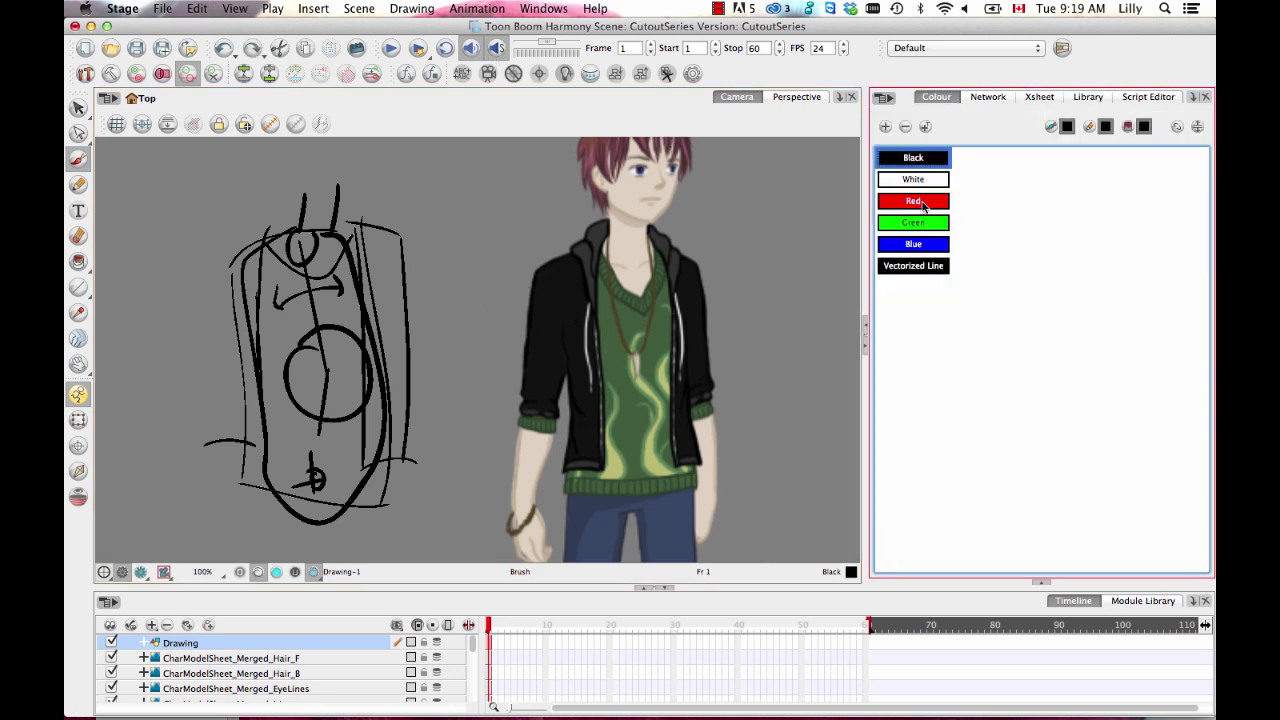
pyautogui.click(913, 201)
pyautogui.moveTo(486, 297); pyautogui.dragTo(578, 346)
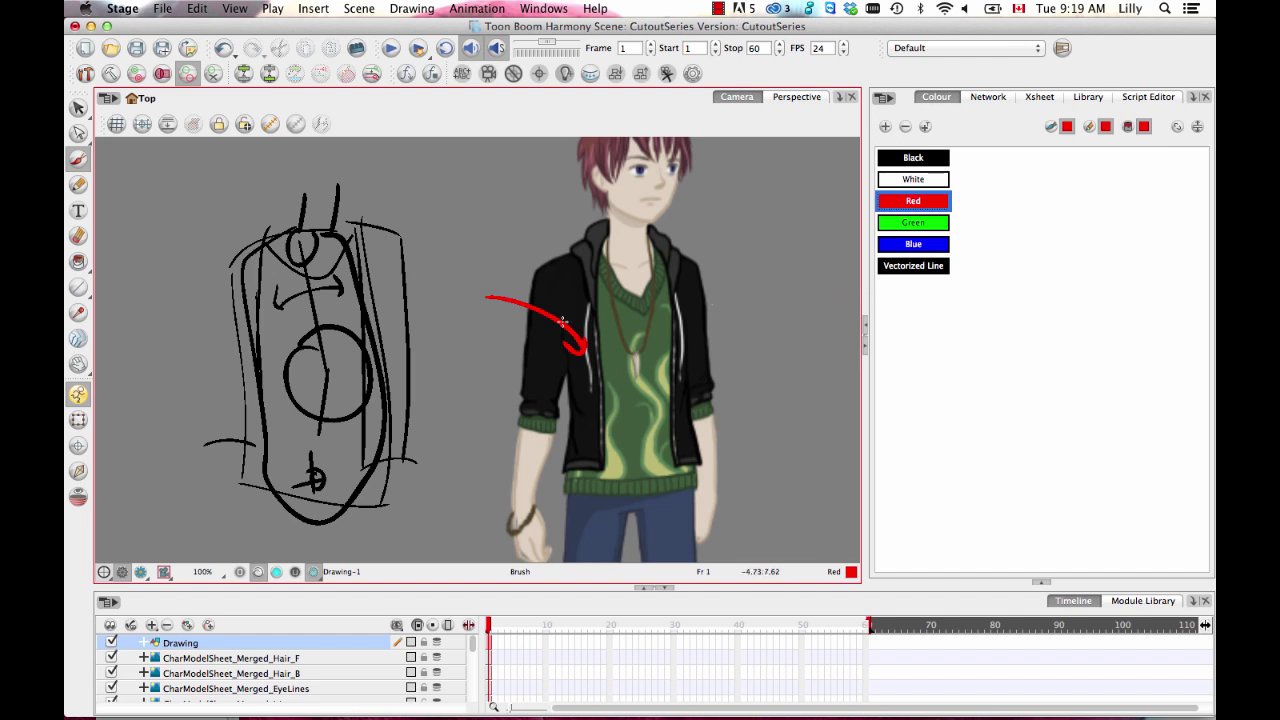
# Trace the character's necklace with its pendant and the two front panels of the jacket in red
pyautogui.moveTo(603, 247)
pyautogui.mouseDown()
pyautogui.moveTo(619, 345)
pyautogui.moveTo(657, 262)
pyautogui.mouseUp()
pyautogui.moveTo(633, 352); pyautogui.dragTo(632, 358)
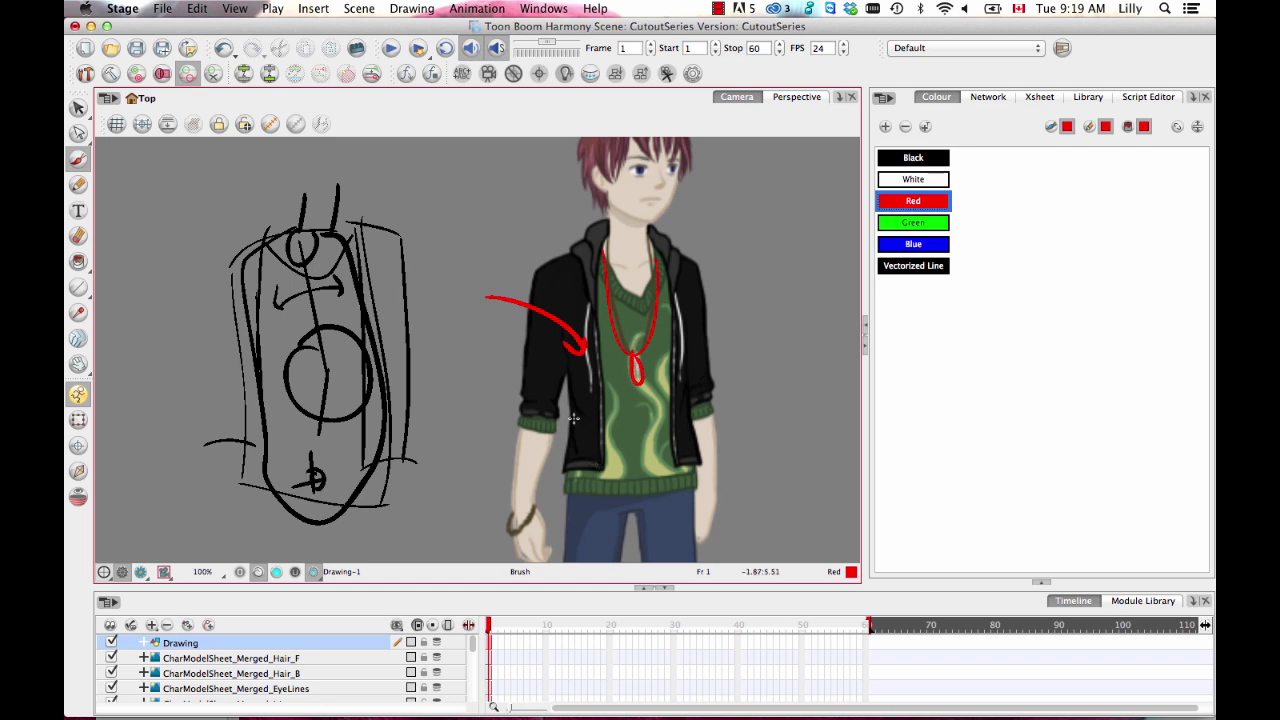
pyautogui.moveTo(577, 256); pyautogui.dragTo(603, 392)
pyautogui.moveTo(550, 272)
pyautogui.mouseDown()
pyautogui.moveTo(569, 475)
pyautogui.moveTo(600, 466)
pyautogui.mouseUp()
pyautogui.moveTo(673, 257); pyautogui.dragTo(678, 462)
pyautogui.moveTo(684, 252); pyautogui.dragTo(700, 460)
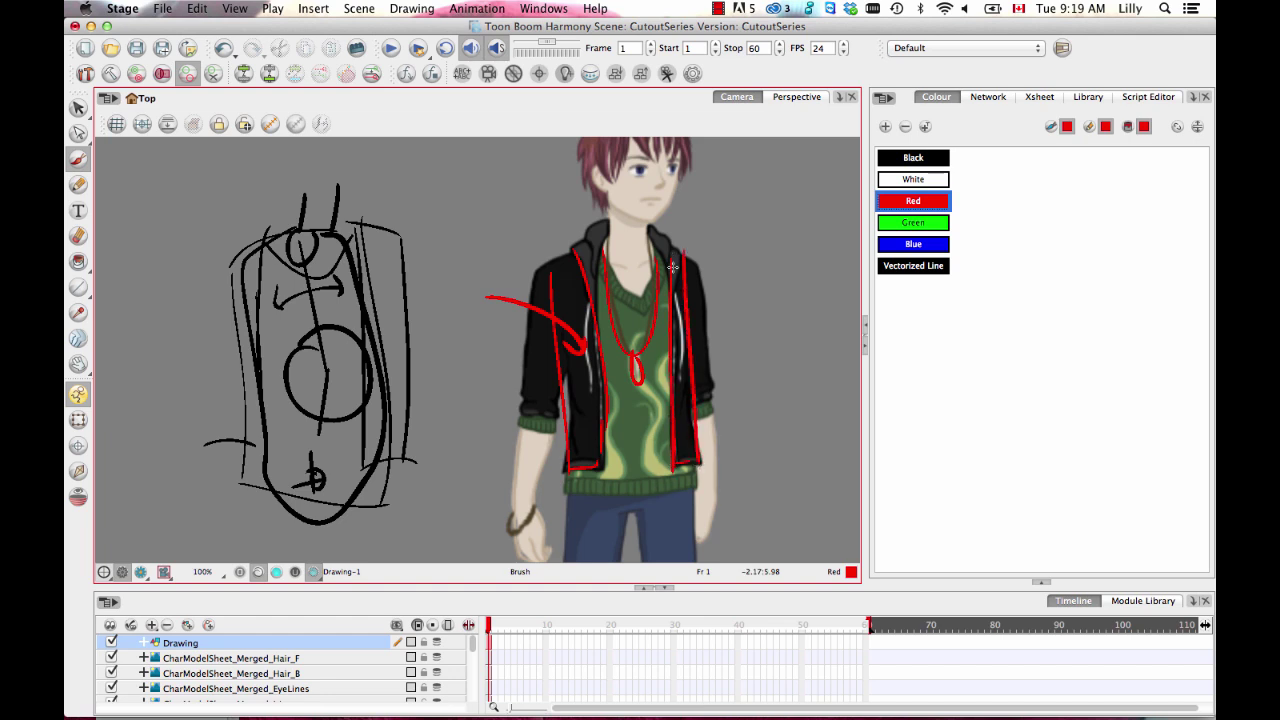
pyautogui.moveTo(576, 253); pyautogui.dragTo(546, 266)
pyautogui.moveTo(567, 247)
pyautogui.mouseDown()
pyautogui.moveTo(599, 301)
pyautogui.moveTo(606, 222)
pyautogui.moveTo(572, 250)
pyautogui.mouseUp()
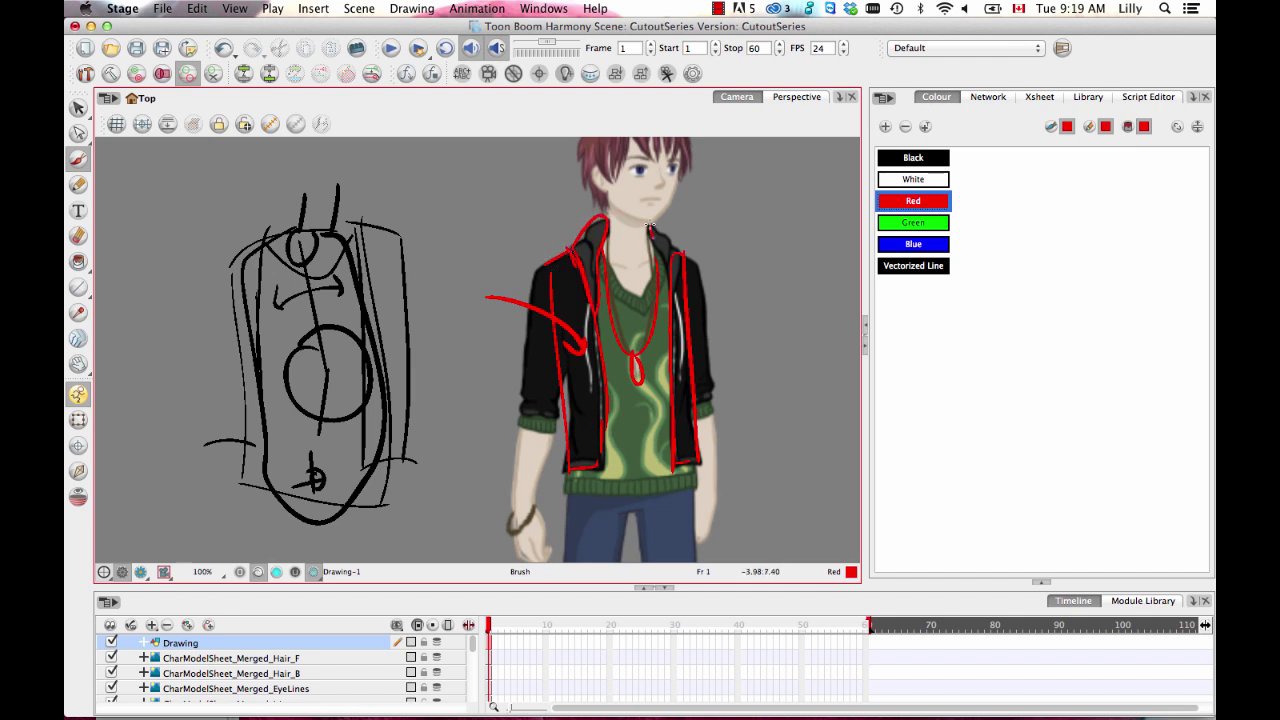
pyautogui.moveTo(650, 229)
pyautogui.mouseDown()
pyautogui.moveTo(684, 262)
pyautogui.moveTo(646, 216)
pyautogui.mouseUp()
pyautogui.press('super+z')
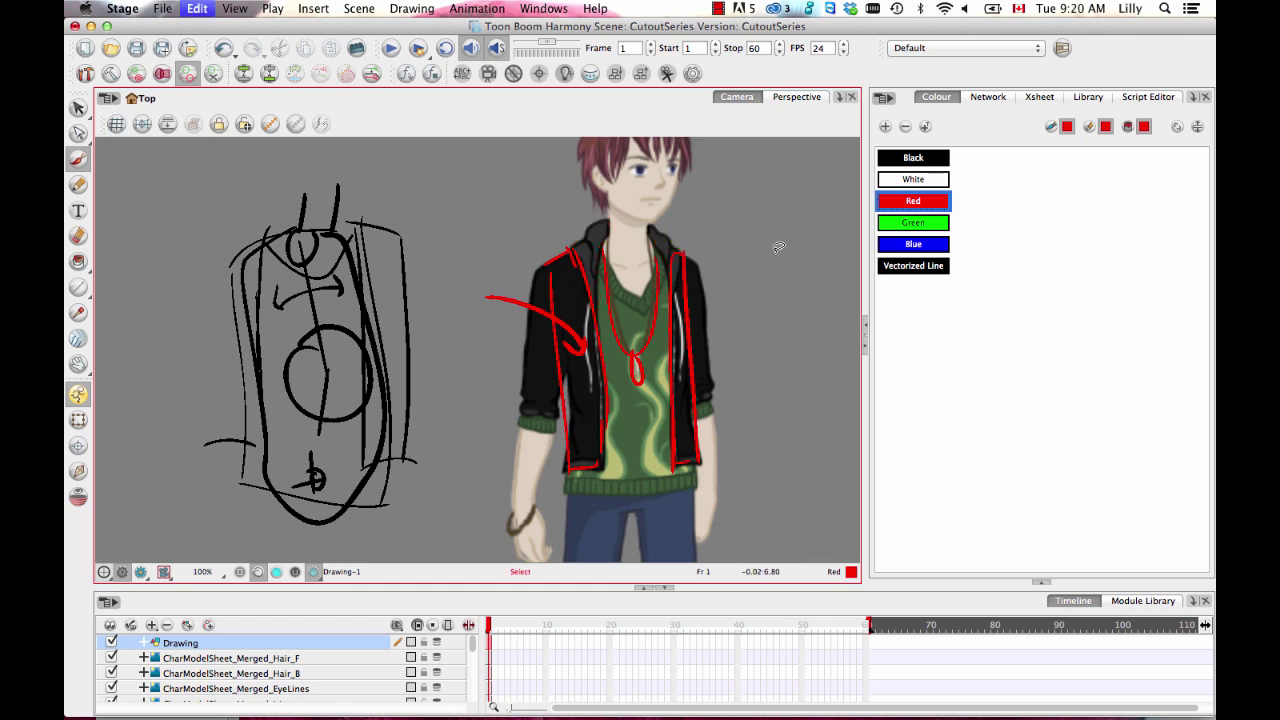
pyautogui.press('super+z')
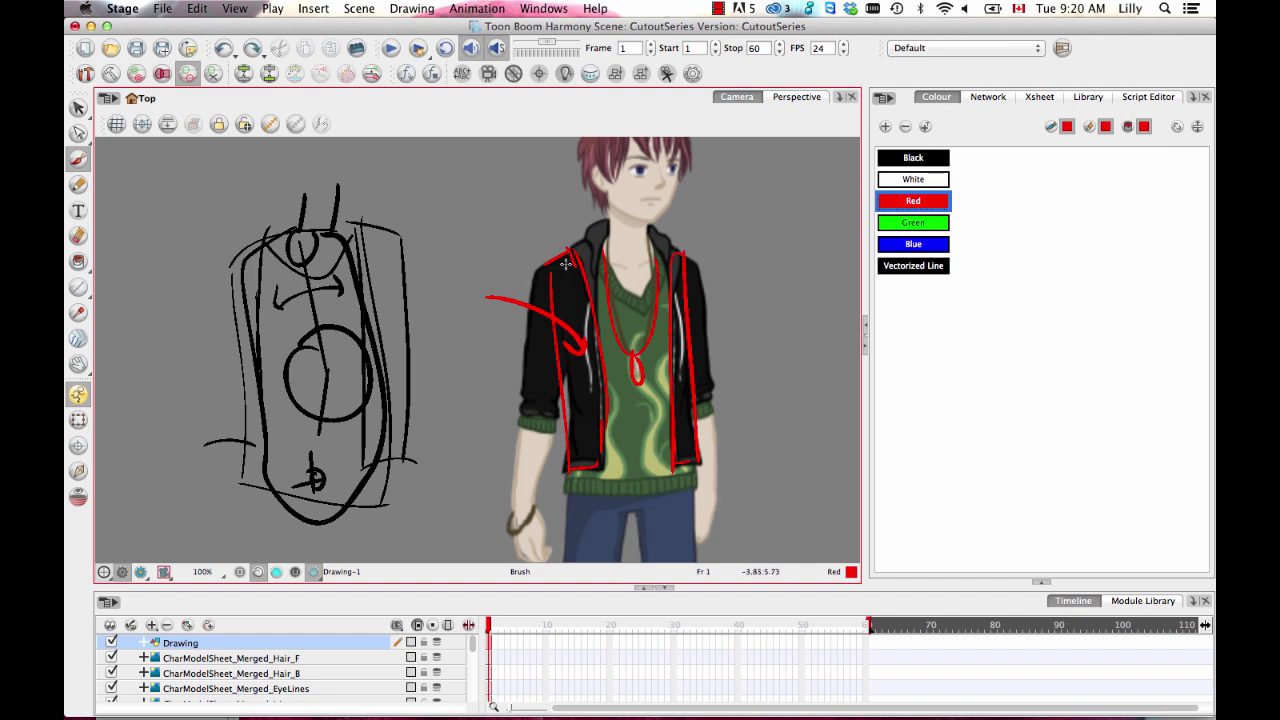
# Draw red lines along the jacket's collar from each front panel up to the neck
pyautogui.moveTo(561, 263); pyautogui.dragTo(607, 236)
pyautogui.moveTo(650, 229); pyautogui.dragTo(686, 257)
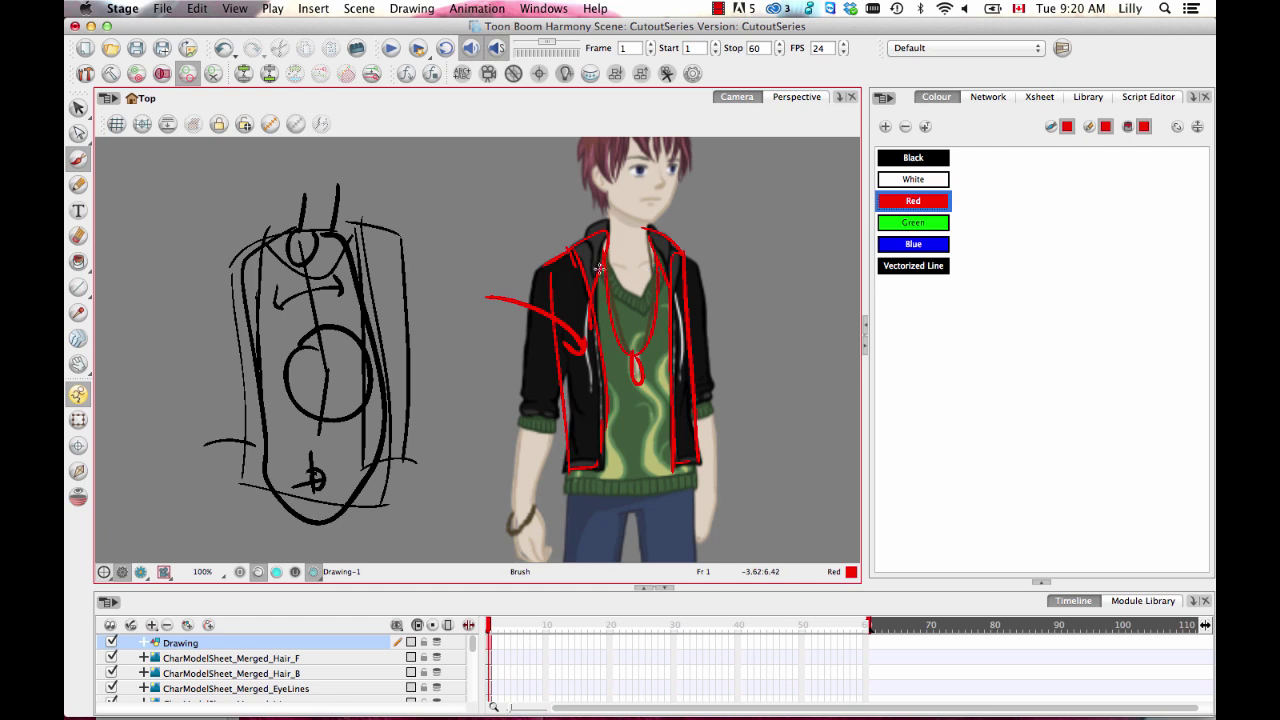
pyautogui.moveTo(600, 266)
pyautogui.mouseDown()
pyautogui.moveTo(650, 230)
pyautogui.moveTo(581, 253)
pyautogui.mouseUp()
pyautogui.moveTo(604, 224)
pyautogui.mouseDown()
pyautogui.moveTo(567, 259)
pyautogui.moveTo(579, 295)
pyautogui.moveTo(600, 277)
pyautogui.moveTo(605, 206)
pyautogui.mouseUp()
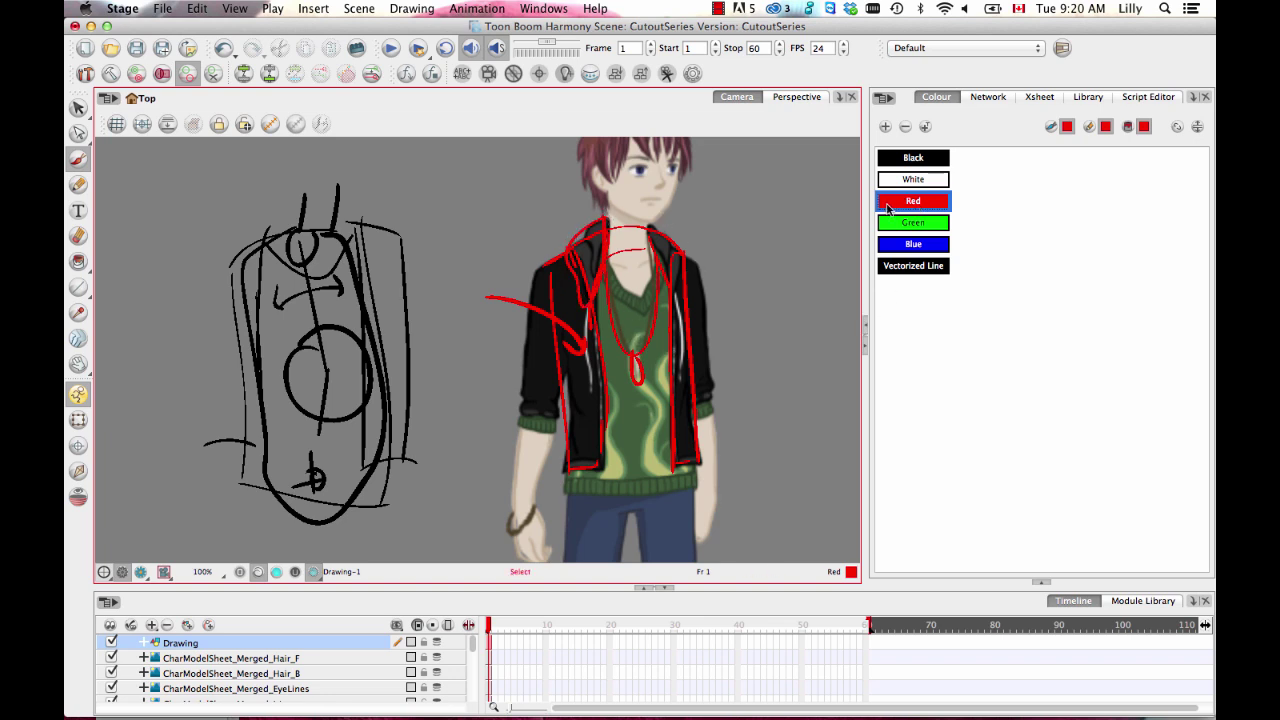
pyautogui.press('super+z')
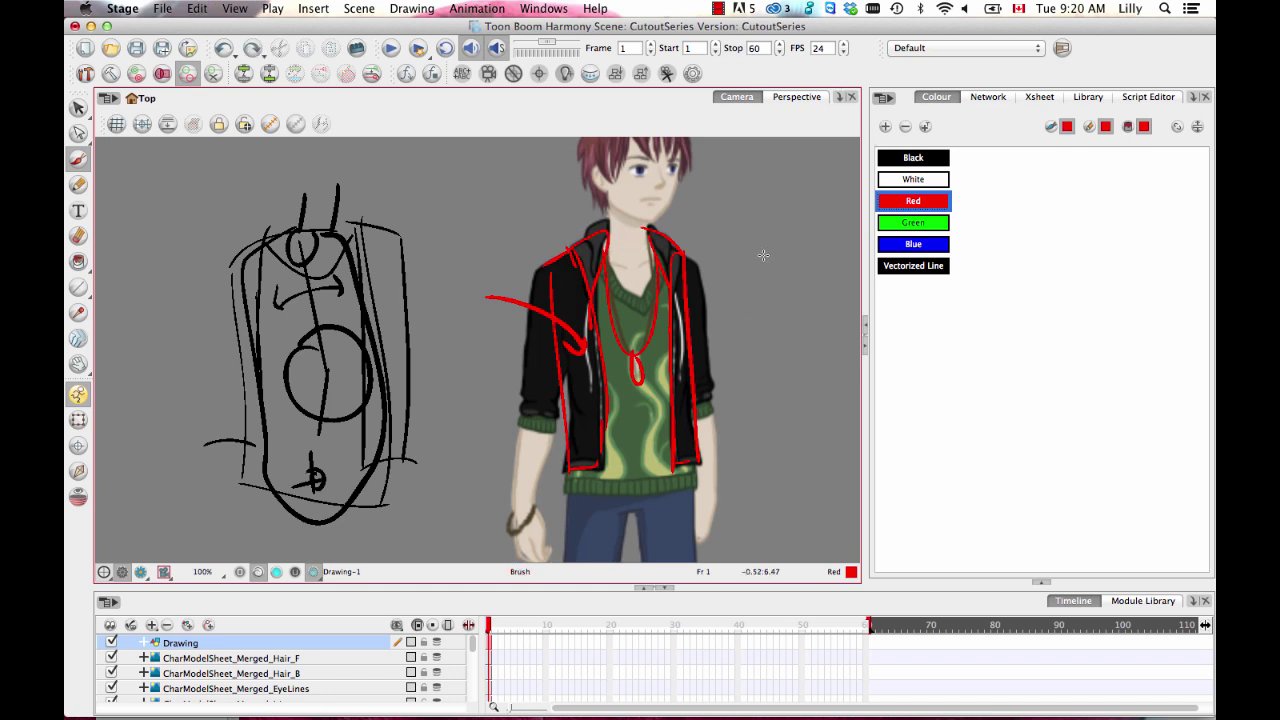
# Trace the bottom hem of the green sweater and its V-shaped neckline in red
pyautogui.scroll(-5, 720, 420)
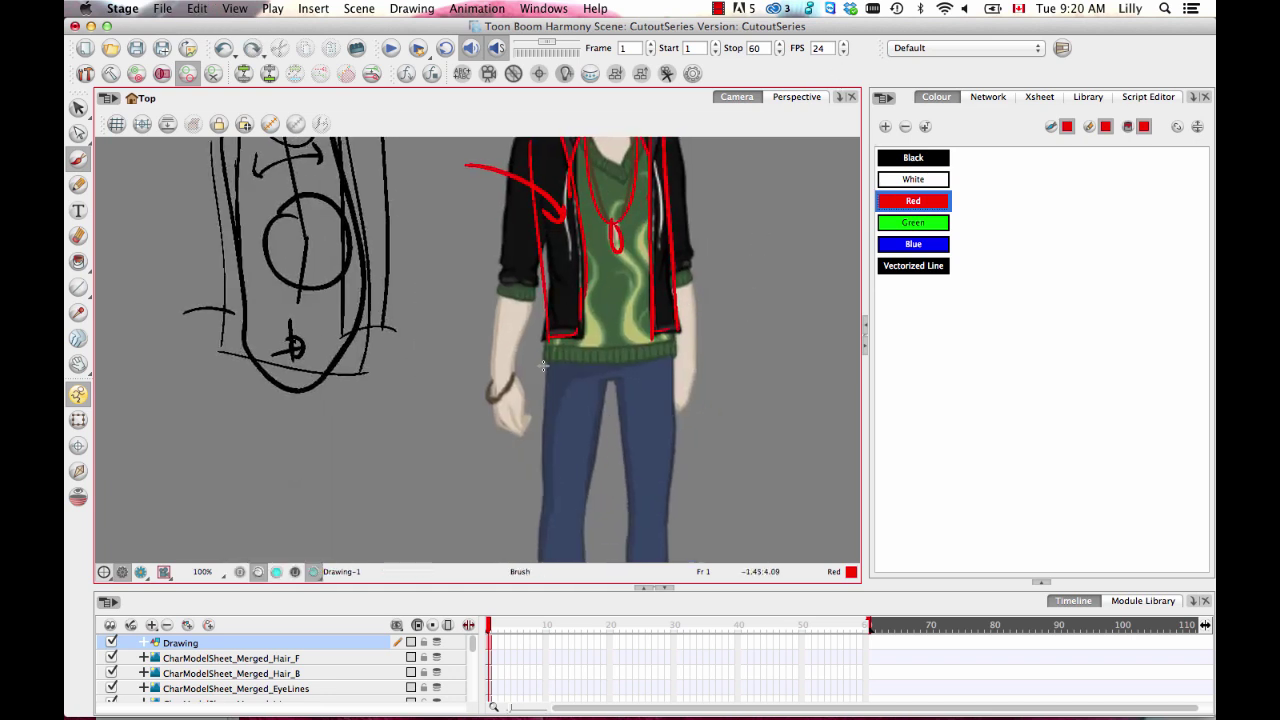
pyautogui.moveTo(546, 330); pyautogui.dragTo(686, 348)
pyautogui.scroll(3, 680, 330)
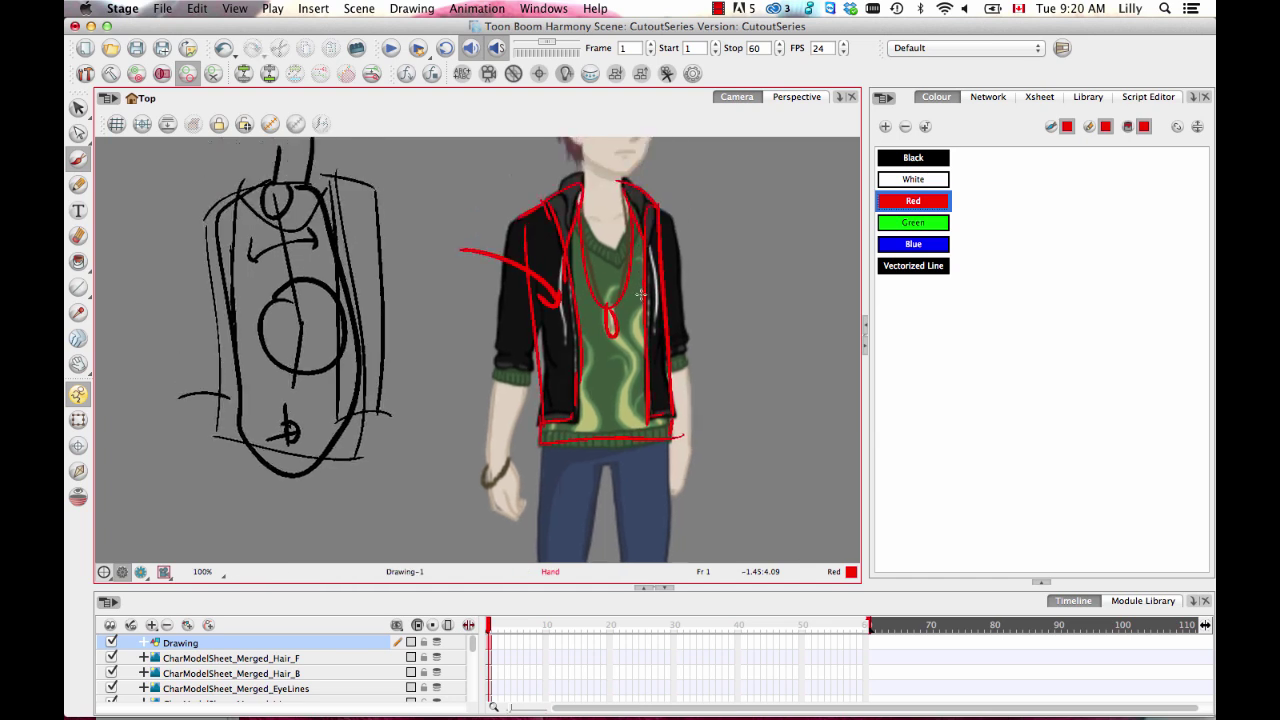
pyautogui.moveTo(617, 219); pyautogui.dragTo(625, 249)
pyautogui.hscroll(-2, 579, 356)
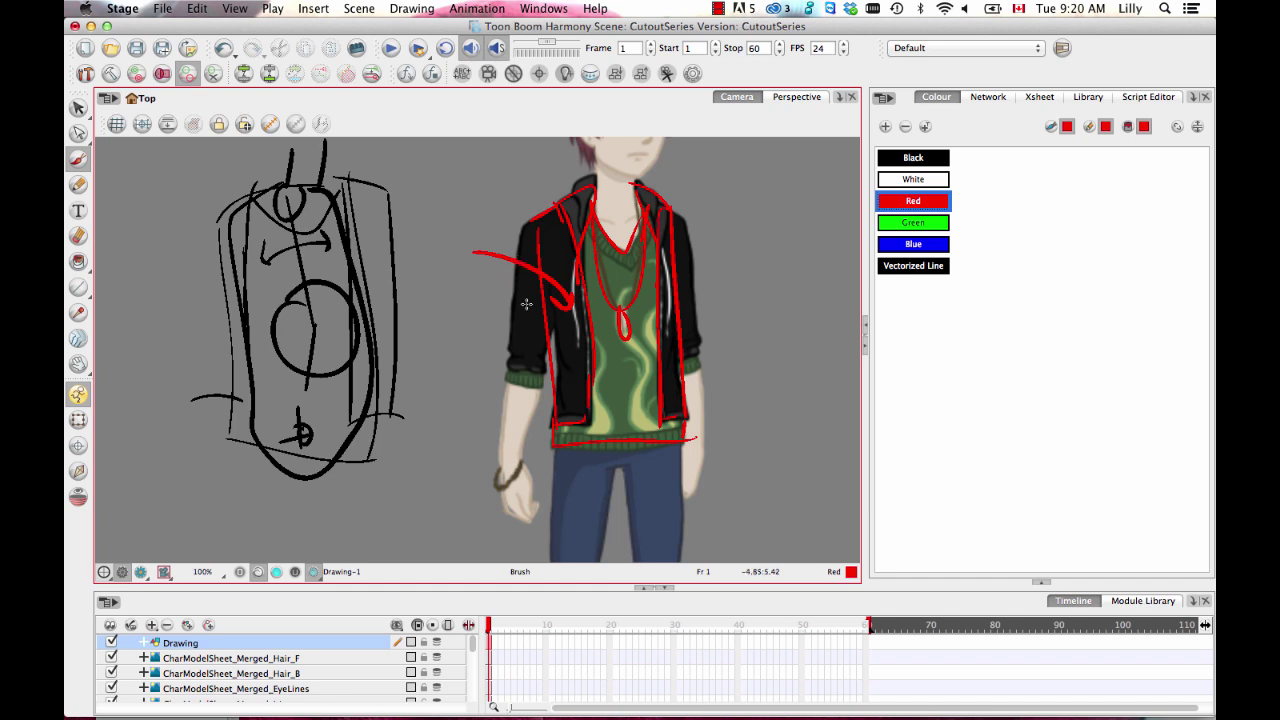
# Draw red bone lines down the arm with the bracelet and circle its shoulder, elbow and wrist joints
pyautogui.moveTo(530, 243)
pyautogui.mouseDown()
pyautogui.moveTo(533, 370)
pyautogui.moveTo(507, 462)
pyautogui.mouseUp()
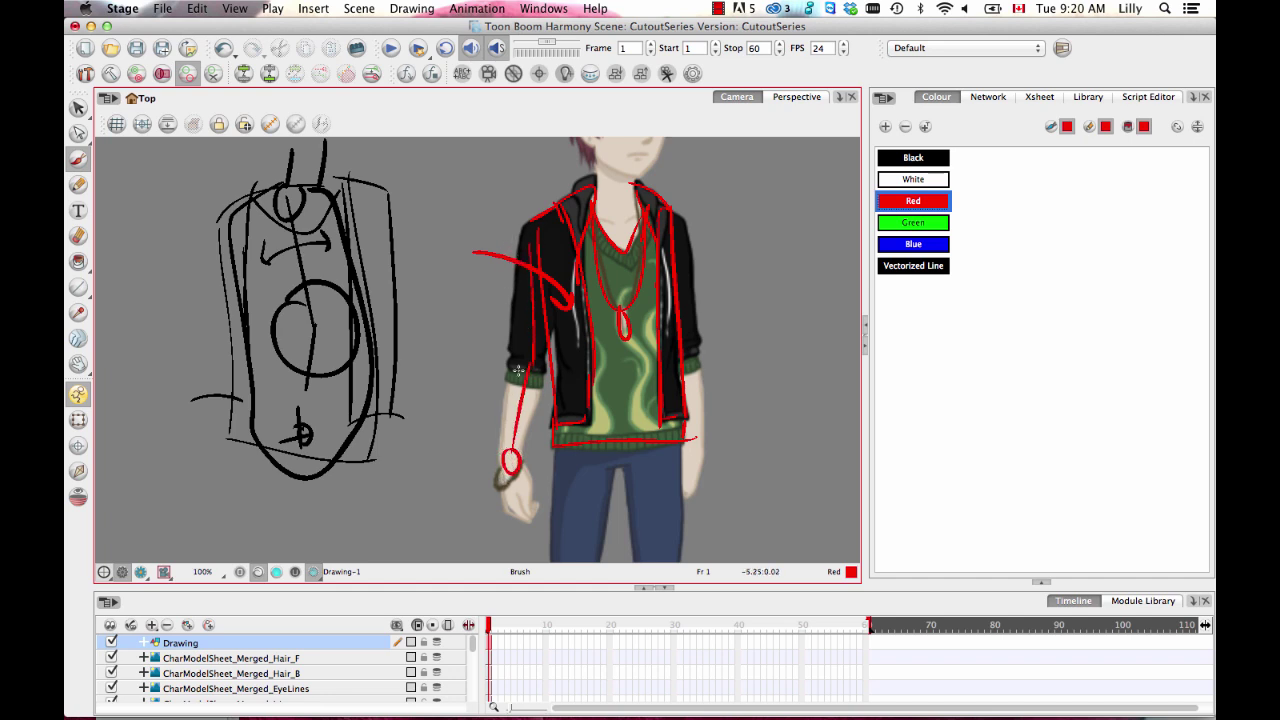
pyautogui.moveTo(519, 373); pyautogui.dragTo(528, 352)
pyautogui.moveTo(529, 240); pyautogui.dragTo(543, 234)
# Draw the pelvis in red and outline the leg below the braceleted arm, with a centre line and circled joints
pyautogui.moveTo(730, 502); pyautogui.dragTo(723, 377)
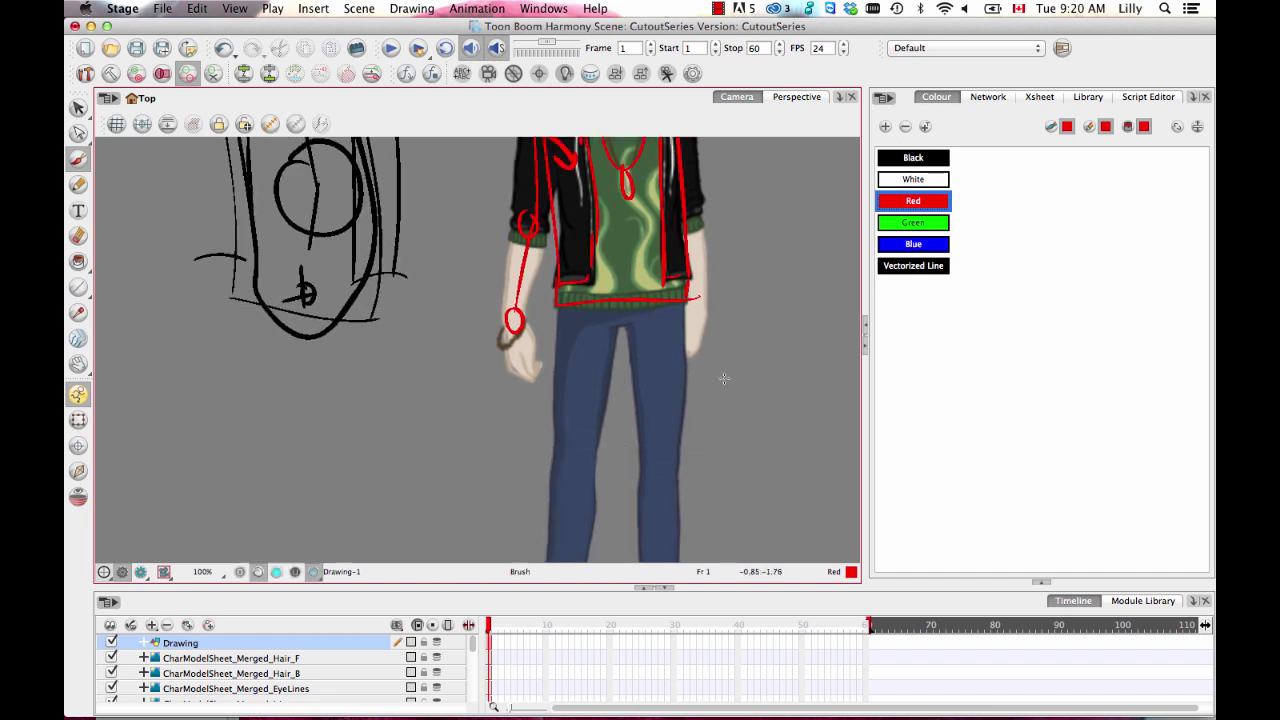
pyautogui.press('1')
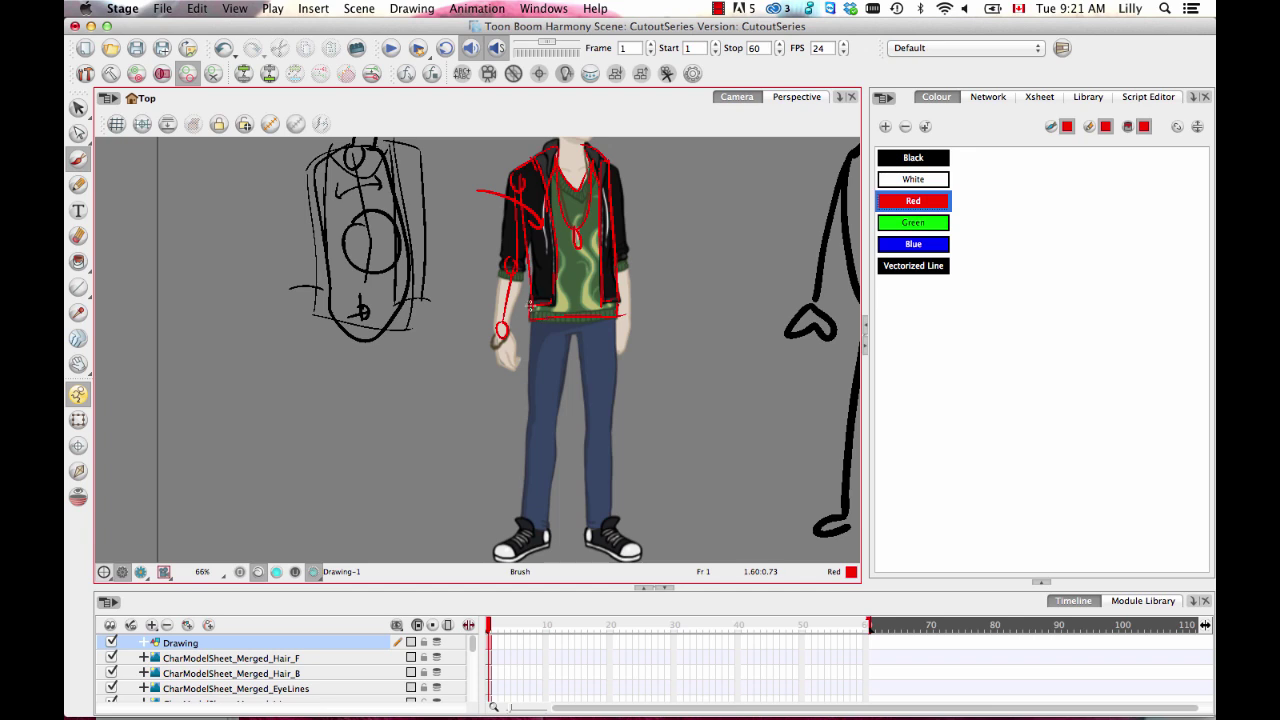
pyautogui.moveTo(539, 330)
pyautogui.mouseDown()
pyautogui.moveTo(589, 334)
pyautogui.moveTo(611, 302)
pyautogui.moveTo(543, 300)
pyautogui.moveTo(567, 339)
pyautogui.mouseUp()
pyautogui.moveTo(530, 352)
pyautogui.mouseDown()
pyautogui.moveTo(531, 330)
pyautogui.moveTo(525, 466)
pyautogui.moveTo(548, 522)
pyautogui.moveTo(561, 389)
pyautogui.moveTo(552, 302)
pyautogui.moveTo(547, 318)
pyautogui.mouseUp()
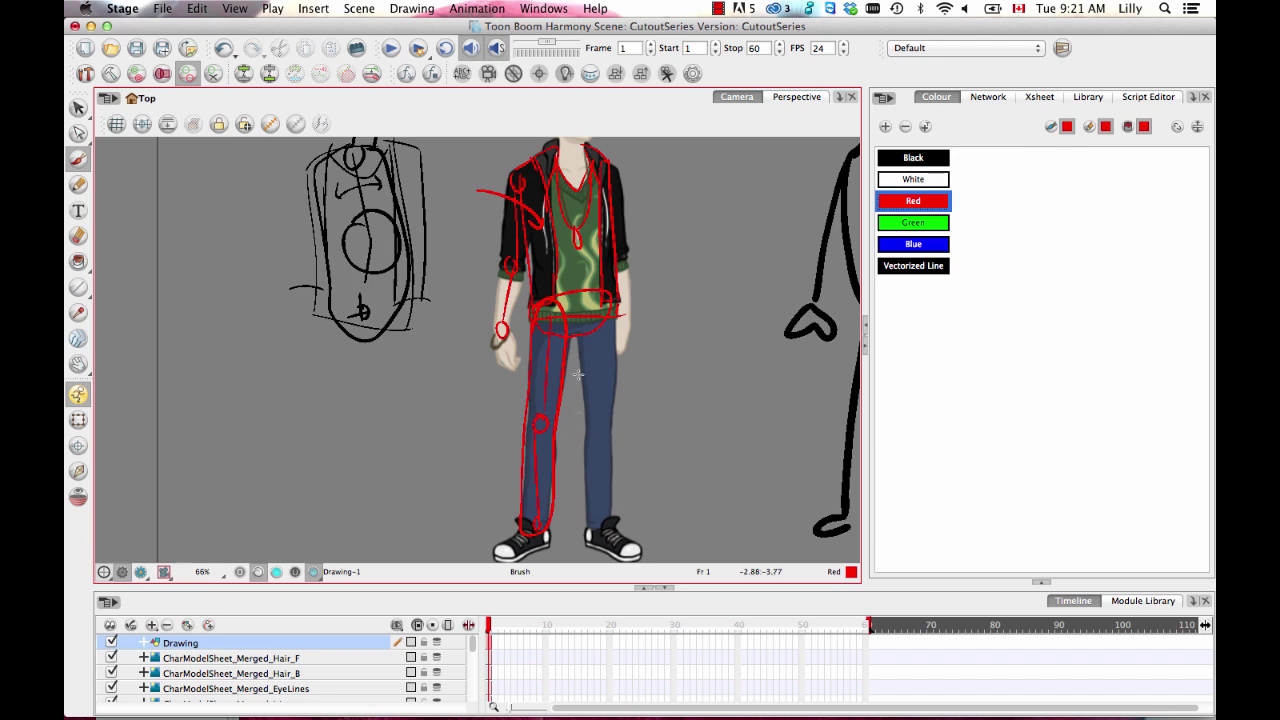
# Outline the other trouser leg in red with a centre line and a circle at the knee
pyautogui.moveTo(596, 332); pyautogui.dragTo(599, 520)
pyautogui.moveTo(611, 435)
pyautogui.mouseDown()
pyautogui.moveTo(613, 505)
pyautogui.moveTo(592, 533)
pyautogui.mouseUp()
pyautogui.moveTo(581, 325); pyautogui.dragTo(589, 533)
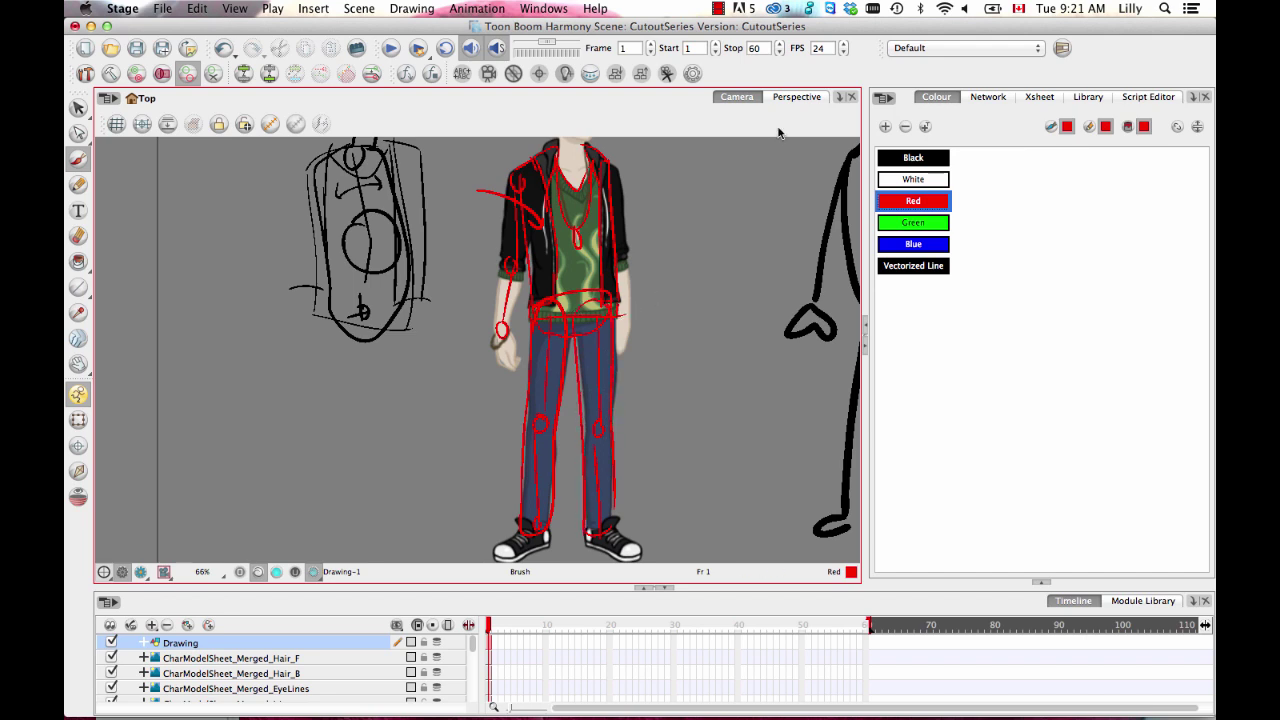
# Outline both of the character's sneakers and their tongues in red
pyautogui.moveTo(659, 418); pyautogui.dragTo(673, 357)
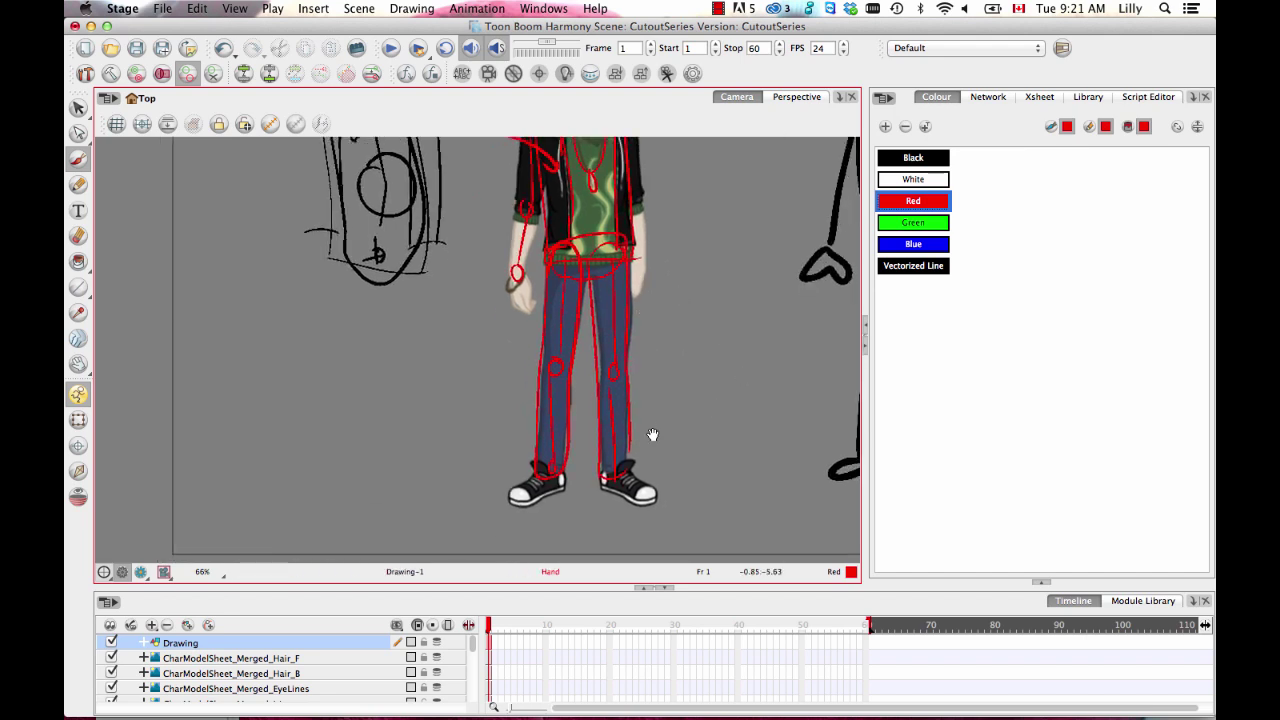
pyautogui.moveTo(652, 436)
pyautogui.mouseDown()
pyautogui.moveTo(640, 314)
pyautogui.moveTo(614, 491)
pyautogui.moveTo(628, 193)
pyautogui.mouseUp()
pyautogui.scroll(8, 640, 280)
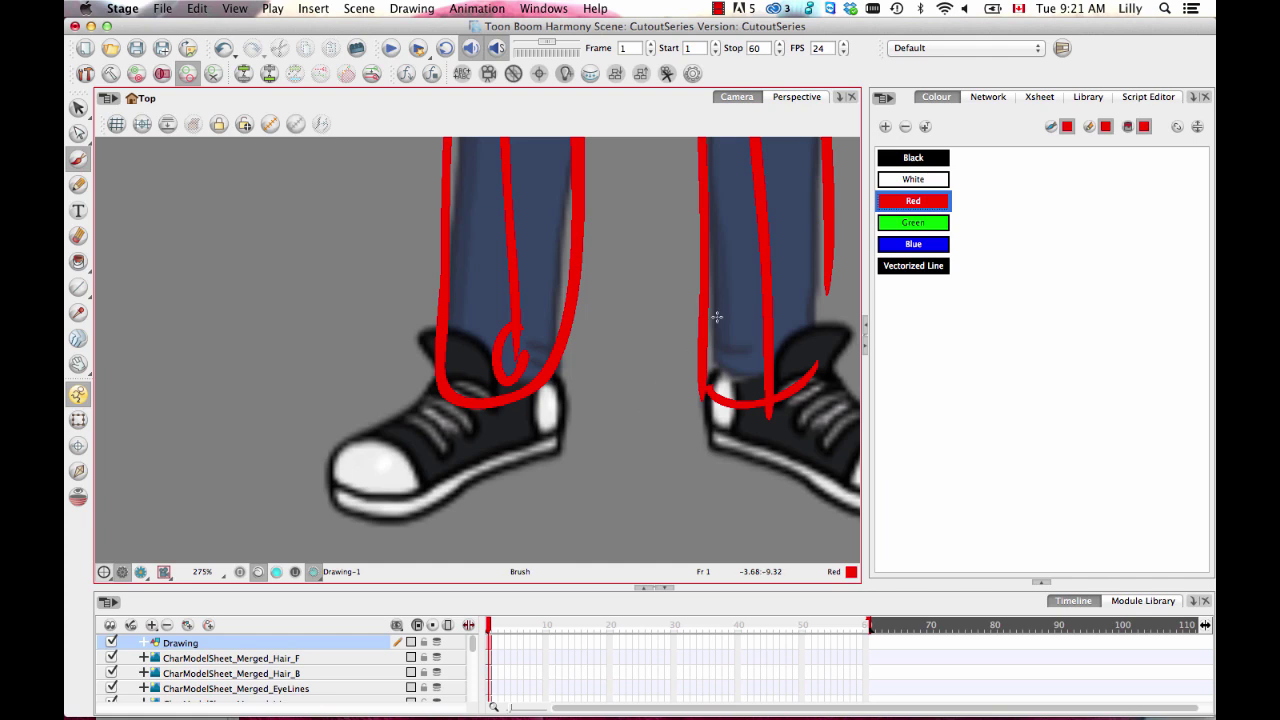
pyautogui.moveTo(436, 384)
pyautogui.mouseDown()
pyautogui.moveTo(345, 472)
pyautogui.moveTo(478, 500)
pyautogui.moveTo(566, 405)
pyautogui.moveTo(455, 390)
pyautogui.moveTo(488, 394)
pyautogui.moveTo(466, 416)
pyautogui.moveTo(499, 437)
pyautogui.mouseUp()
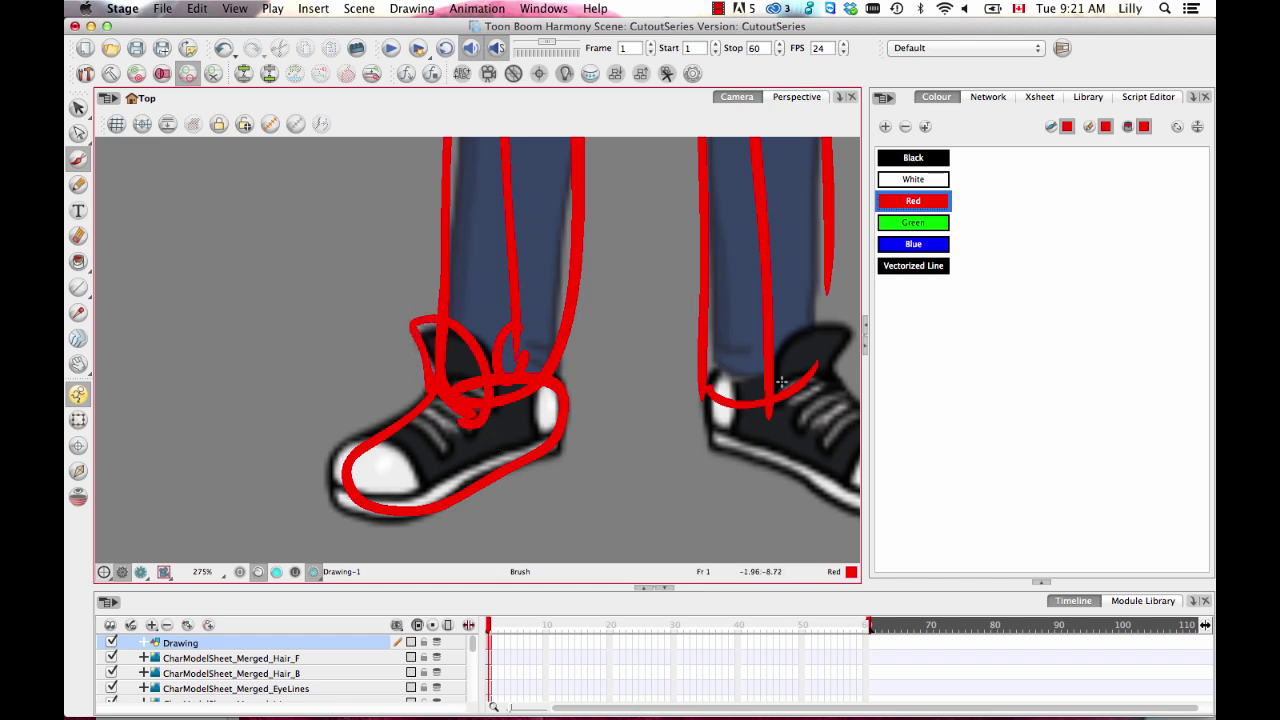
pyautogui.moveTo(810, 336)
pyautogui.mouseDown()
pyautogui.moveTo(845, 320)
pyautogui.moveTo(792, 386)
pyautogui.moveTo(838, 378)
pyautogui.moveTo(625, 355)
pyautogui.mouseUp()
pyautogui.press('space')
pyautogui.moveTo(548, 355)
pyautogui.mouseDown()
pyautogui.moveTo(714, 466)
pyautogui.moveTo(765, 400)
pyautogui.mouseUp()
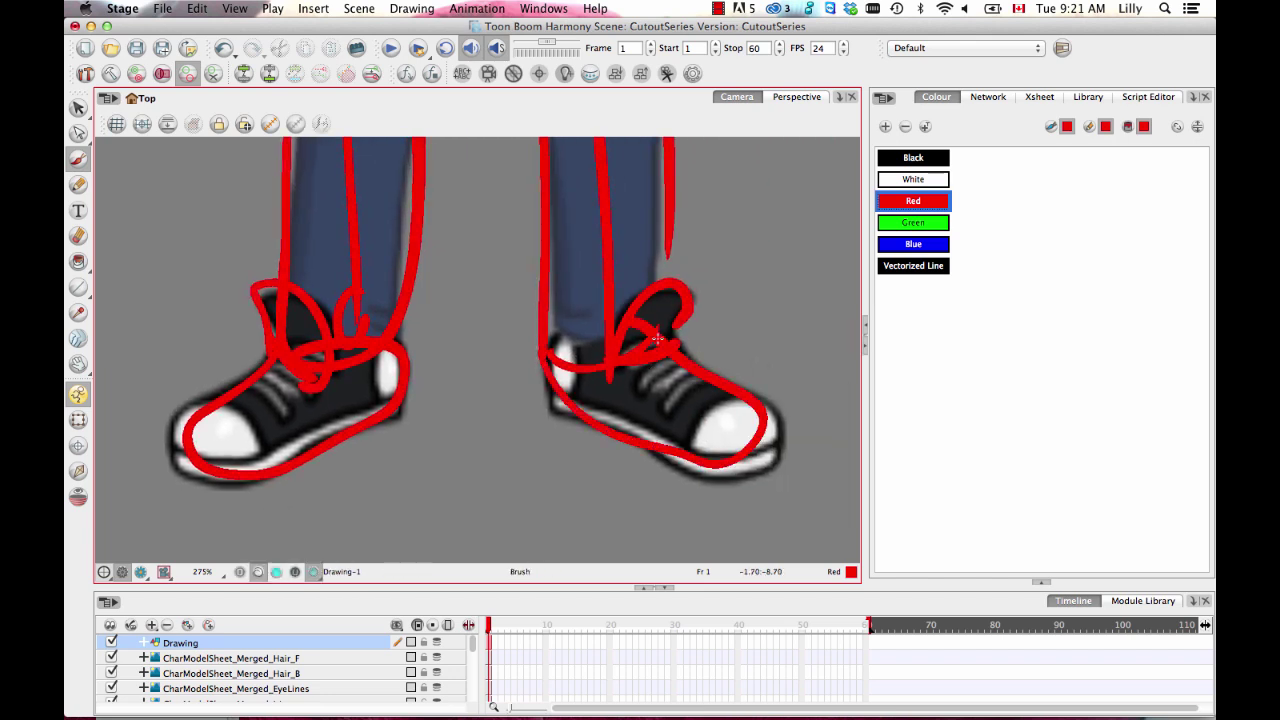
# Circle the character's ear and outline the nose in red on the face
pyautogui.scroll(-10, 679, 296)
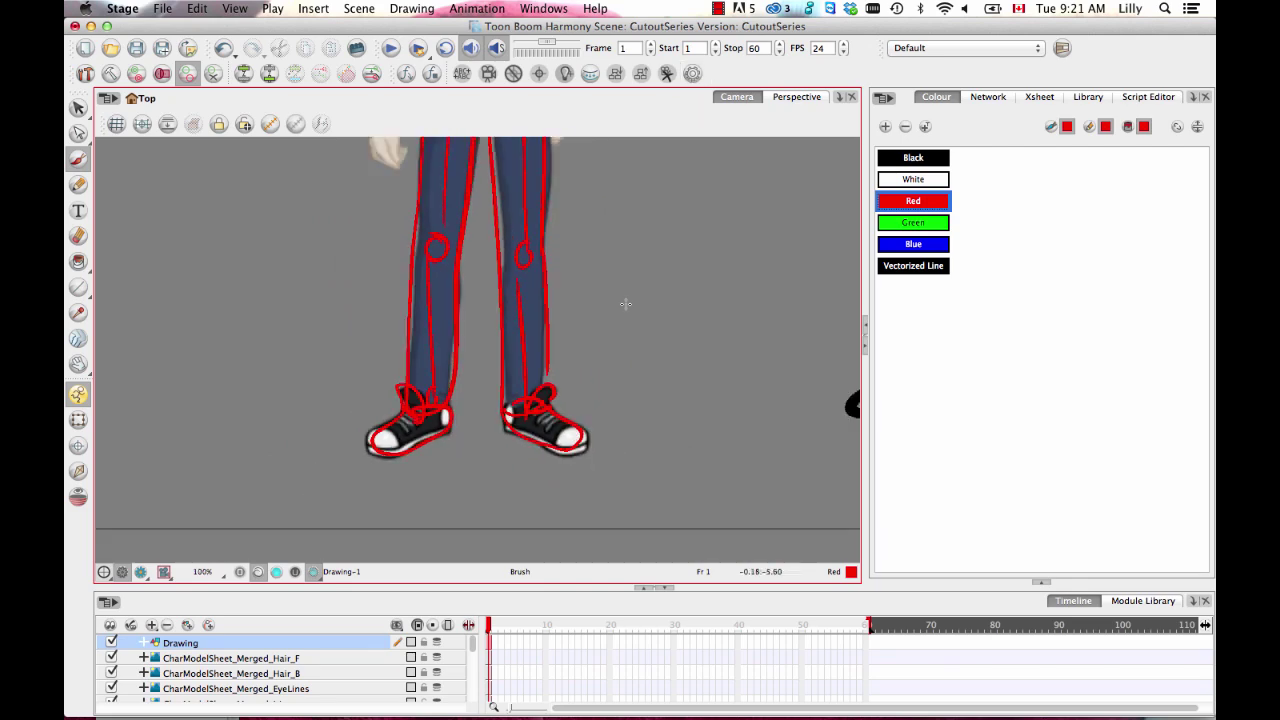
pyautogui.moveTo(538, 254); pyautogui.dragTo(538, 489)
pyautogui.scroll(5, 649, 343)
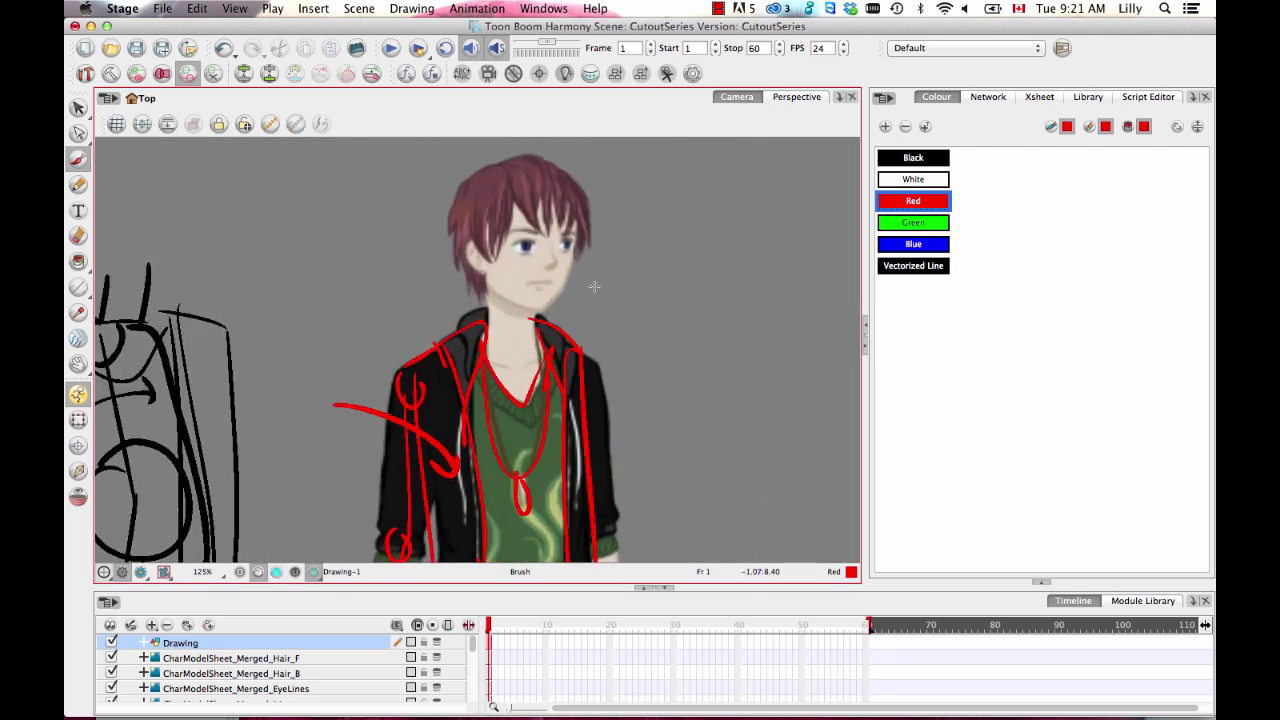
pyautogui.moveTo(598, 289); pyautogui.dragTo(571, 398)
pyautogui.scroll(8, 571, 398)
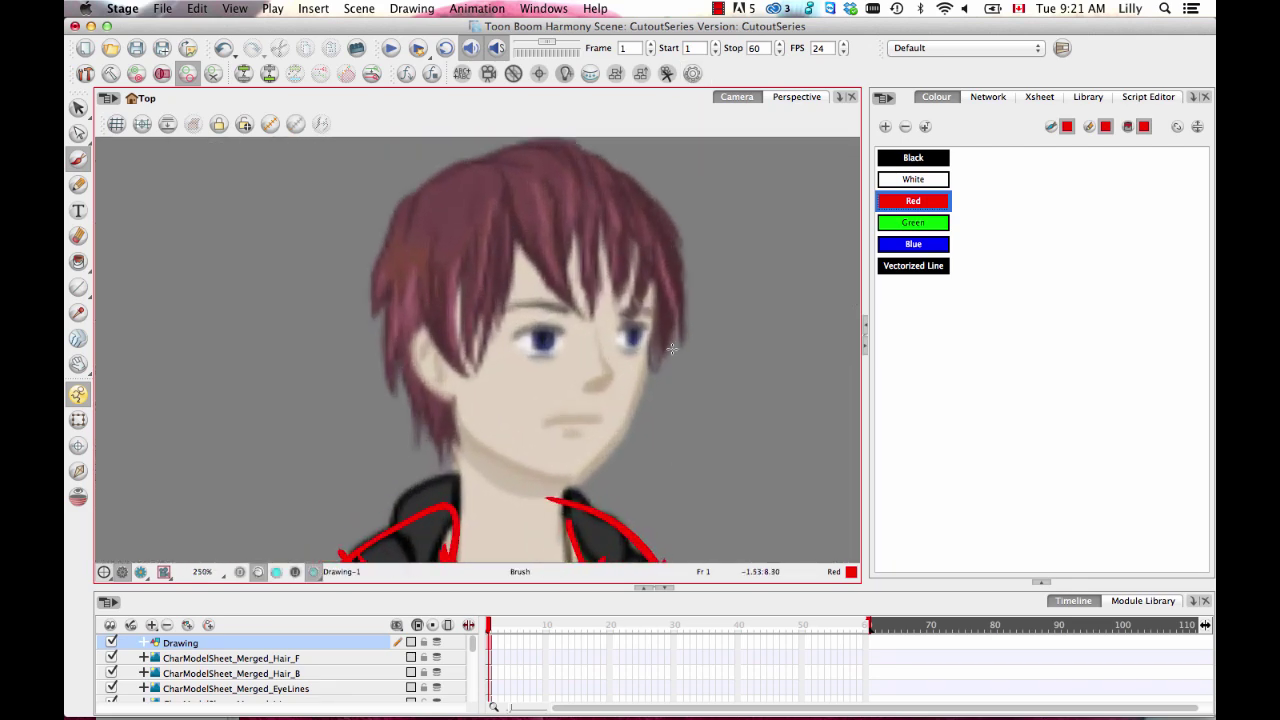
pyautogui.scroll(4, 628, 363)
pyautogui.scroll(-2, 600, 360)
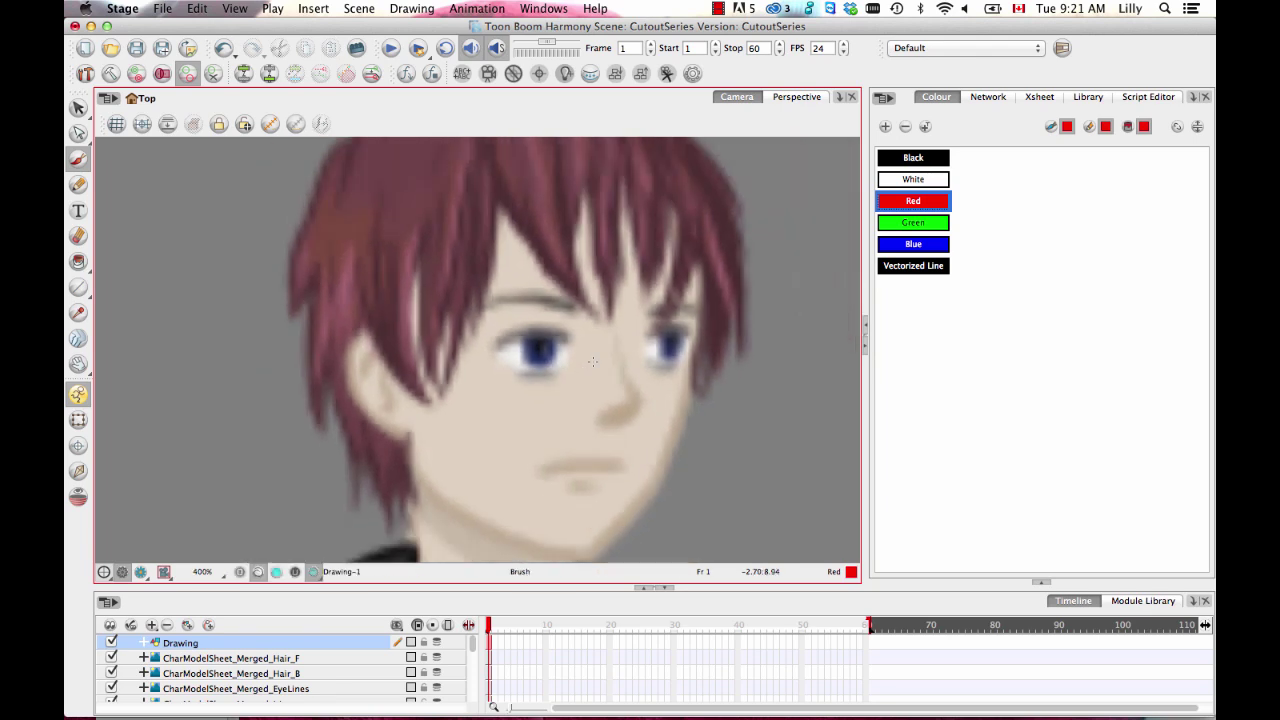
pyautogui.moveTo(370, 345)
pyautogui.mouseDown()
pyautogui.moveTo(368, 398)
pyautogui.moveTo(392, 334)
pyautogui.mouseUp()
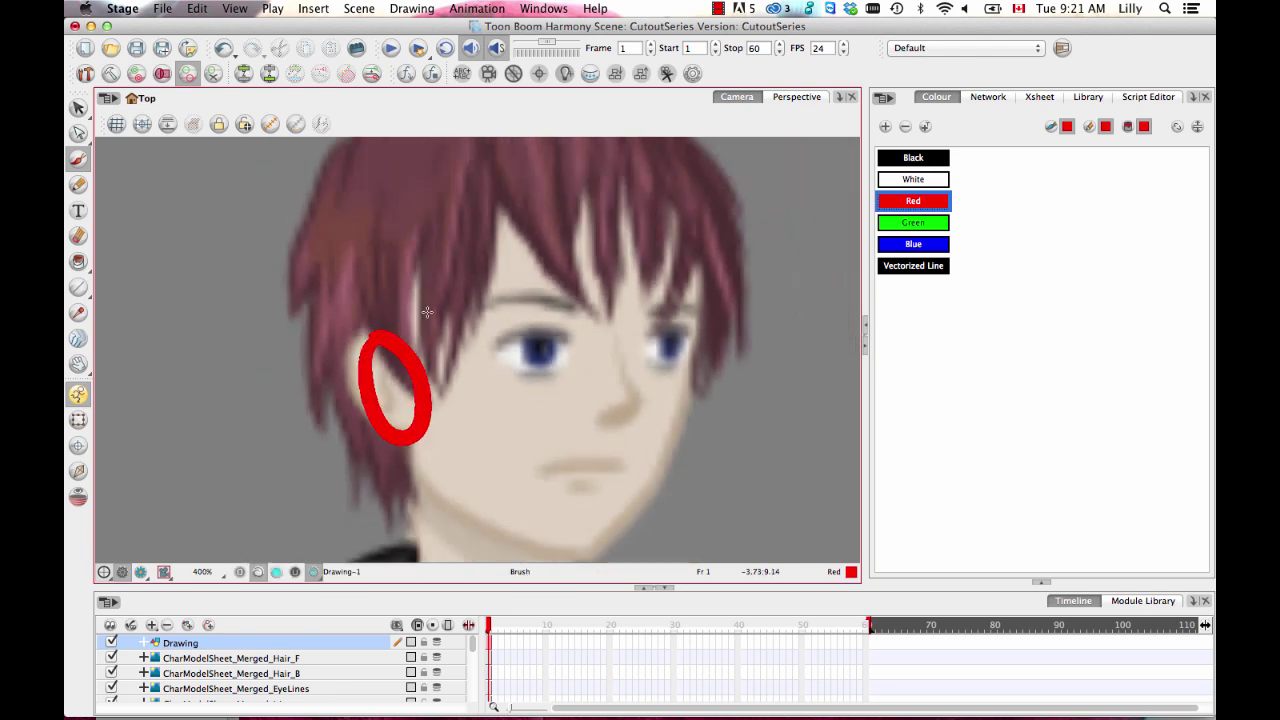
pyautogui.moveTo(598, 322)
pyautogui.mouseDown()
pyautogui.moveTo(600, 396)
pyautogui.moveTo(625, 352)
pyautogui.moveTo(602, 326)
pyautogui.mouseUp()
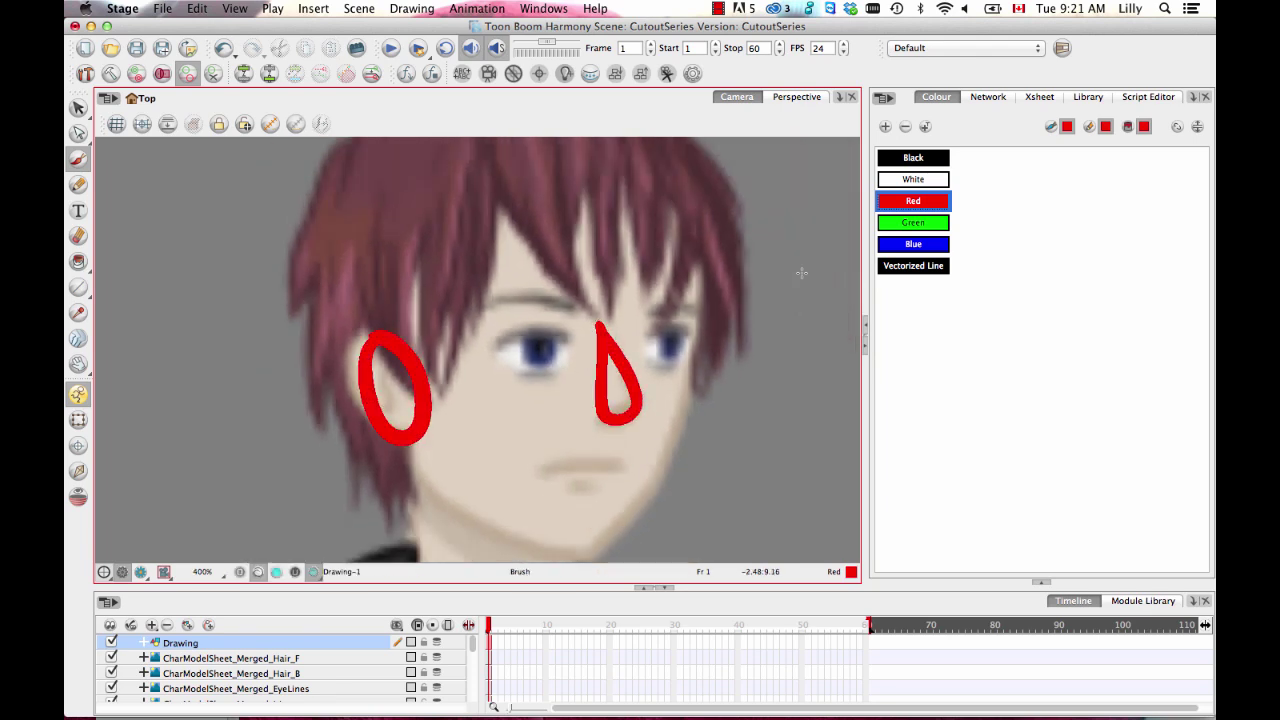
# Outline the mouth and the full head shape in red, carrying the head outline up beneath the hair
pyautogui.moveTo(522, 470)
pyautogui.mouseDown()
pyautogui.moveTo(615, 478)
pyautogui.moveTo(547, 494)
pyautogui.moveTo(522, 468)
pyautogui.mouseUp()
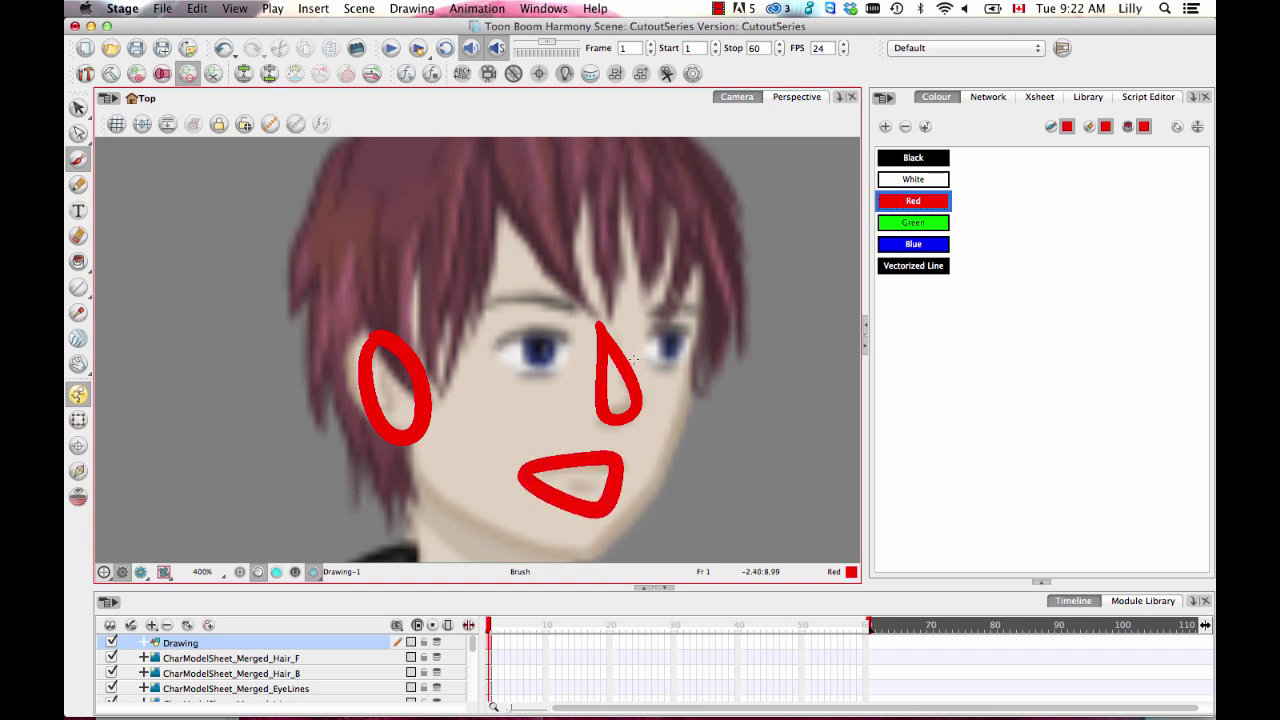
pyautogui.moveTo(405, 422)
pyautogui.mouseDown()
pyautogui.moveTo(485, 532)
pyautogui.moveTo(531, 549)
pyautogui.moveTo(588, 542)
pyautogui.moveTo(631, 508)
pyautogui.moveTo(675, 434)
pyautogui.moveTo(695, 351)
pyautogui.moveTo(680, 243)
pyautogui.moveTo(600, 174)
pyautogui.moveTo(511, 162)
pyautogui.moveTo(457, 202)
pyautogui.moveTo(418, 269)
pyautogui.moveTo(404, 352)
pyautogui.moveTo(426, 458)
pyautogui.mouseUp()
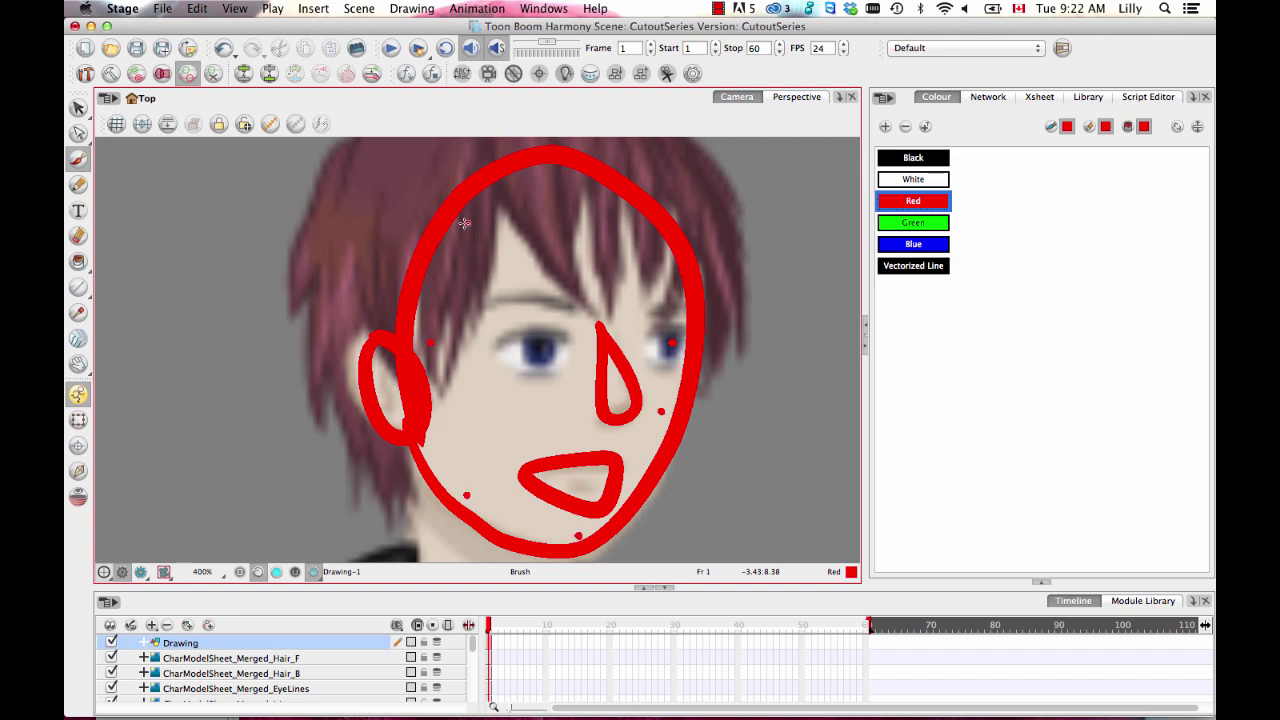
pyautogui.moveTo(652, 282)
pyautogui.mouseDown()
pyautogui.moveTo(632, 492)
pyautogui.moveTo(588, 535)
pyautogui.mouseUp()
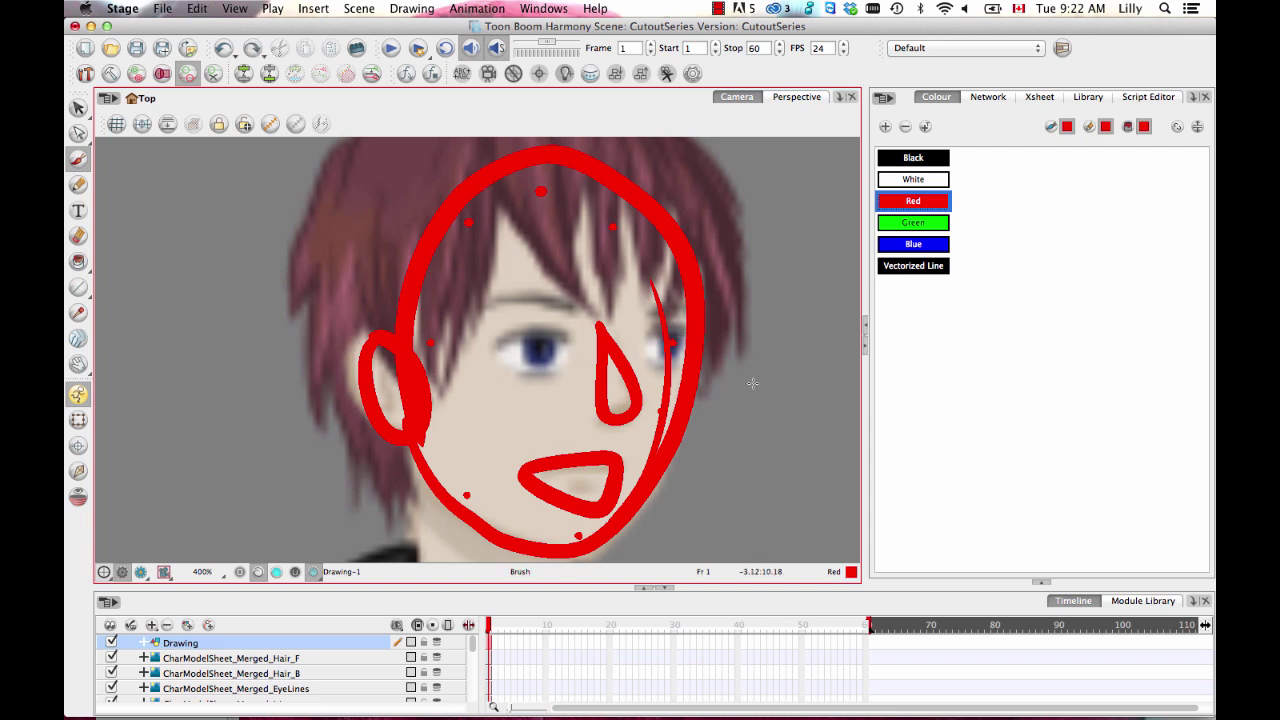
pyautogui.press('super+z')
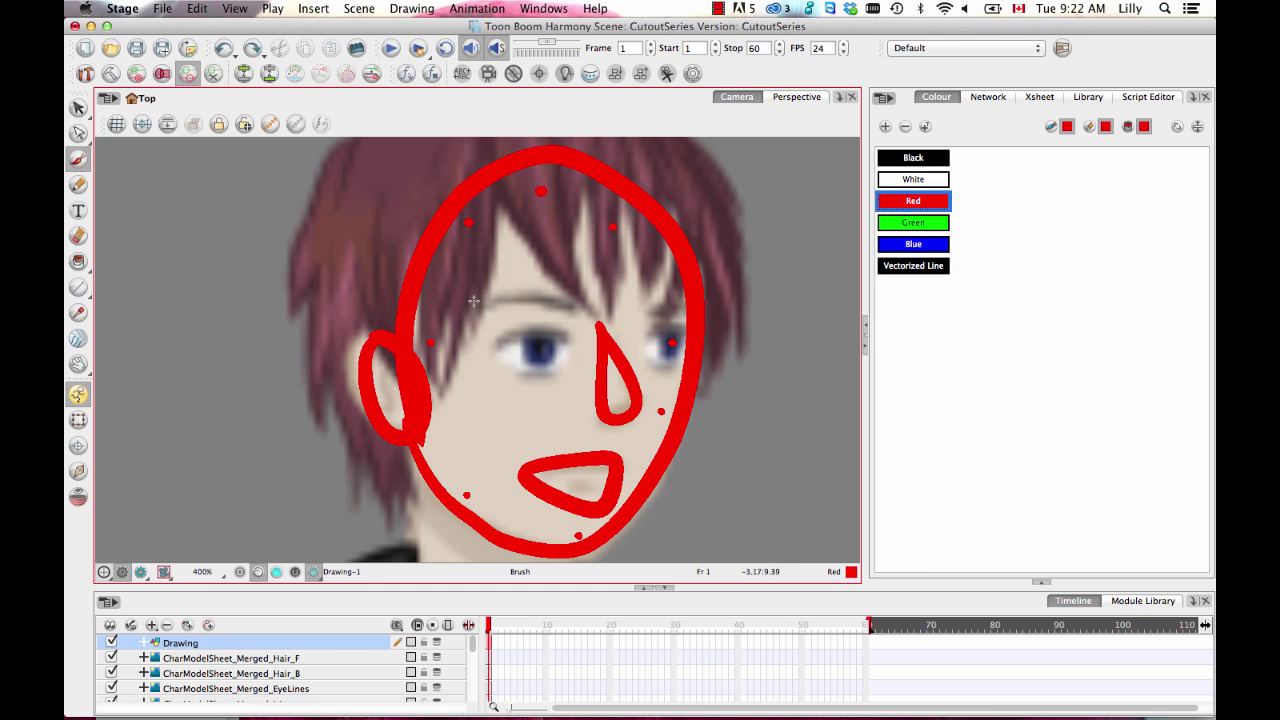
# Trace the eyebrow, upper and lower eyelids and iris of the eye nearer the ear in red
pyautogui.moveTo(474, 302); pyautogui.dragTo(568, 298)
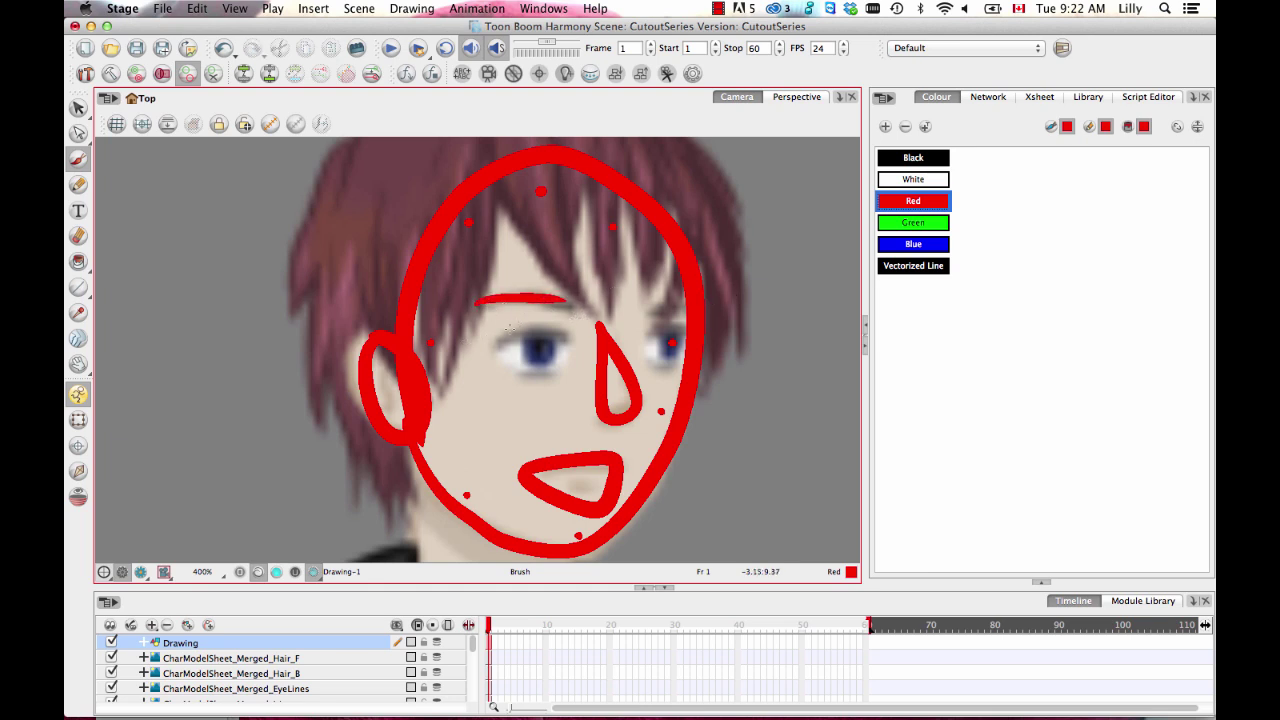
pyautogui.moveTo(486, 345); pyautogui.dragTo(529, 331)
pyautogui.moveTo(503, 373)
pyautogui.mouseDown()
pyautogui.moveTo(551, 374)
pyautogui.moveTo(504, 367)
pyautogui.mouseUp()
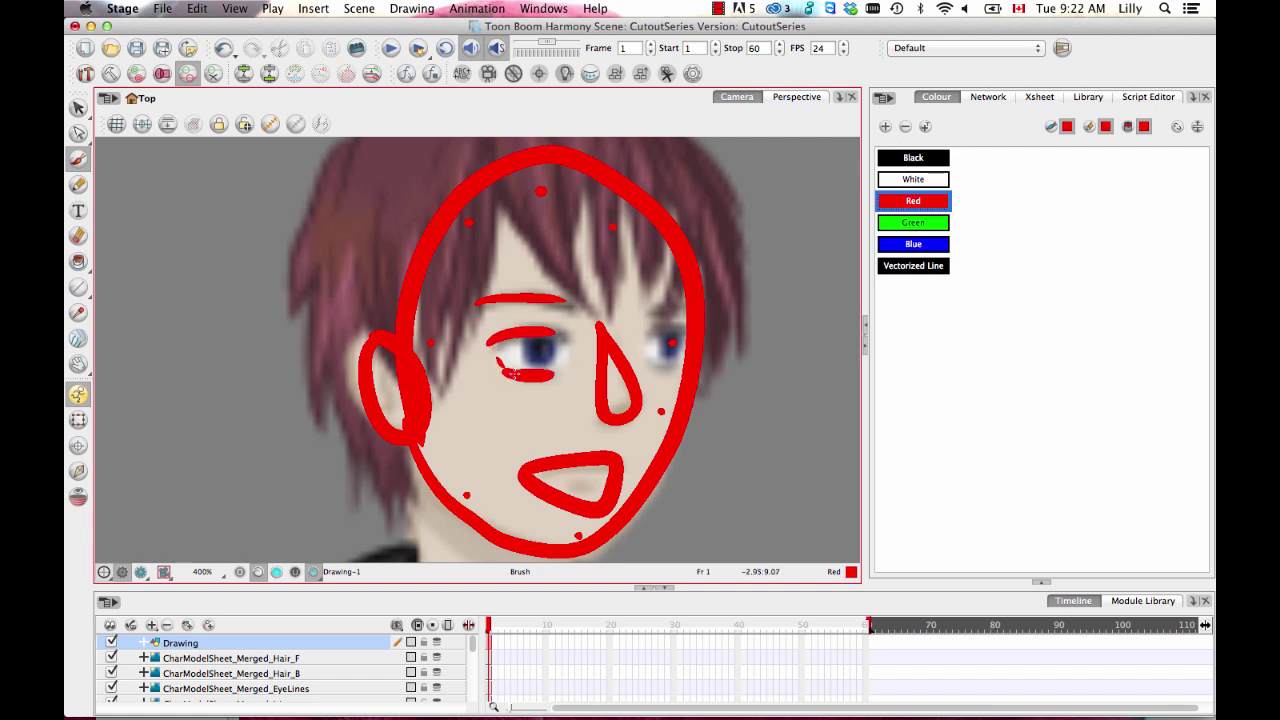
pyautogui.moveTo(568, 328)
pyautogui.mouseDown()
pyautogui.moveTo(535, 370)
pyautogui.moveTo(526, 345)
pyautogui.moveTo(527, 364)
pyautogui.moveTo(542, 327)
pyautogui.moveTo(530, 381)
pyautogui.mouseUp()
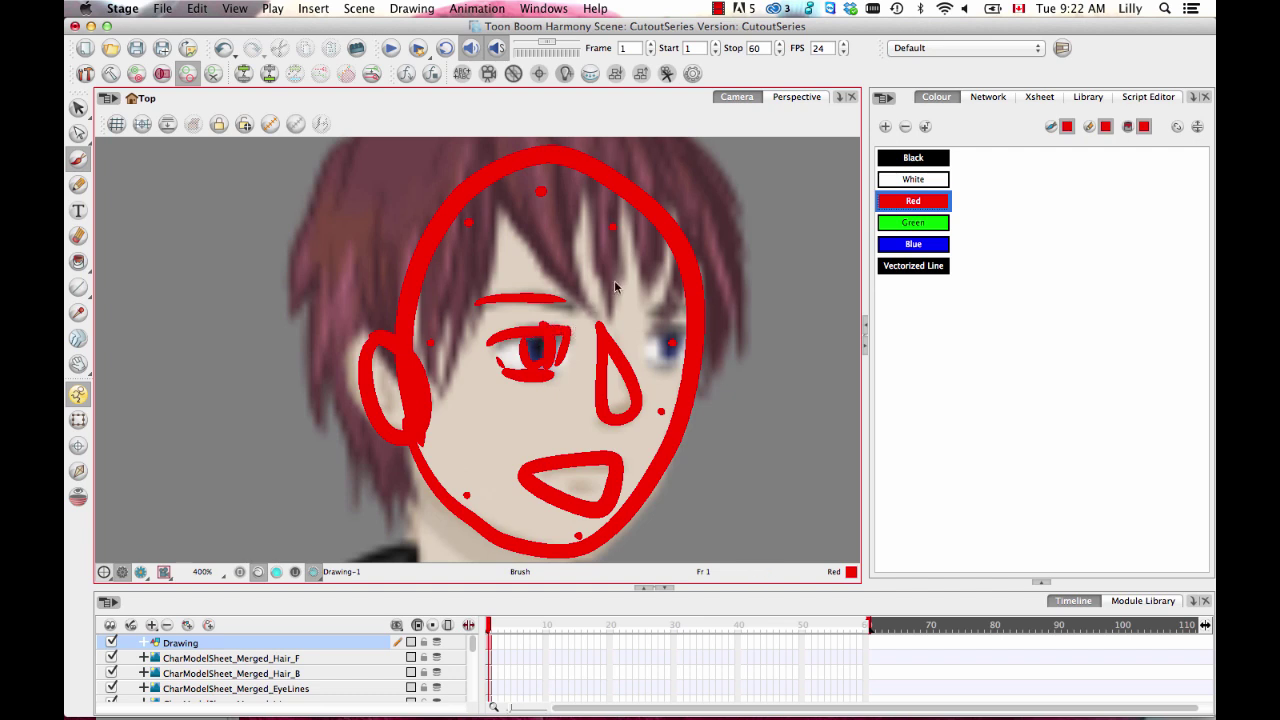
# Trace the eyebrow, eyelids and iris of the eye on the far side of the nose in red
pyautogui.moveTo(645, 330)
pyautogui.mouseDown()
pyautogui.moveTo(675, 327)
pyautogui.moveTo(695, 293)
pyautogui.mouseUp()
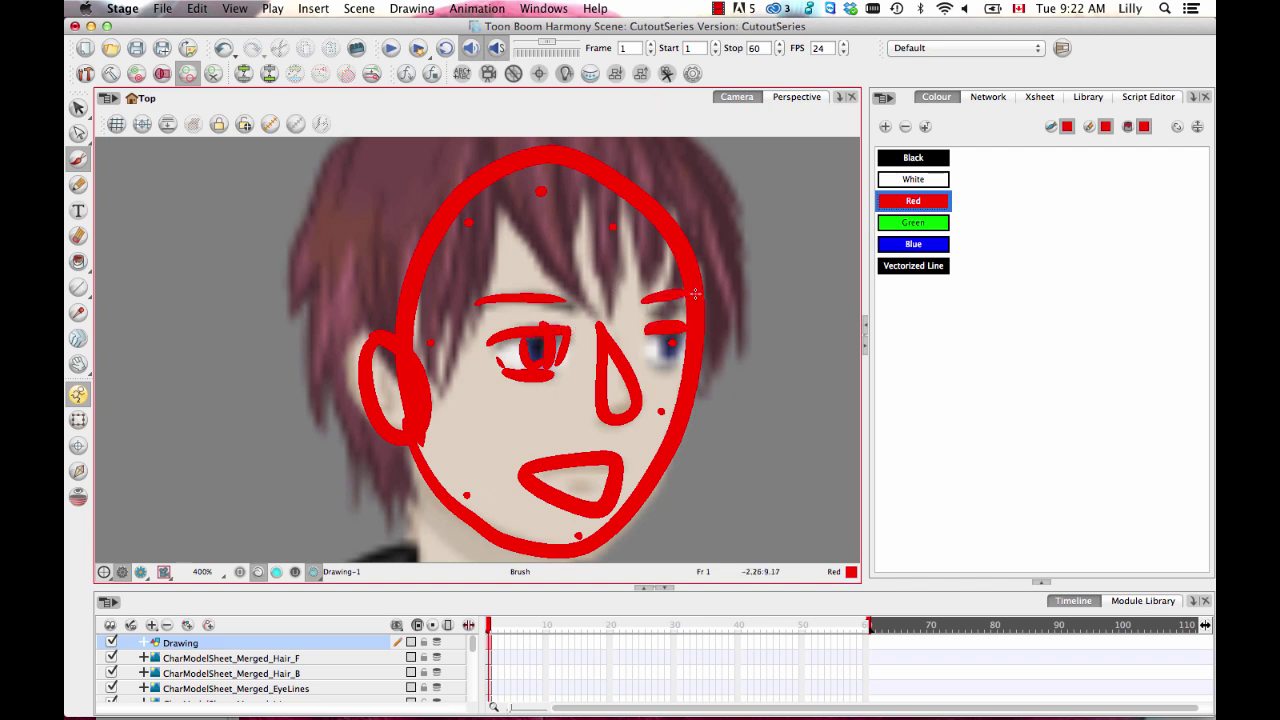
pyautogui.moveTo(646, 360); pyautogui.dragTo(692, 372)
pyautogui.moveTo(664, 326)
pyautogui.mouseDown()
pyautogui.moveTo(678, 370)
pyautogui.moveTo(663, 375)
pyautogui.mouseUp()
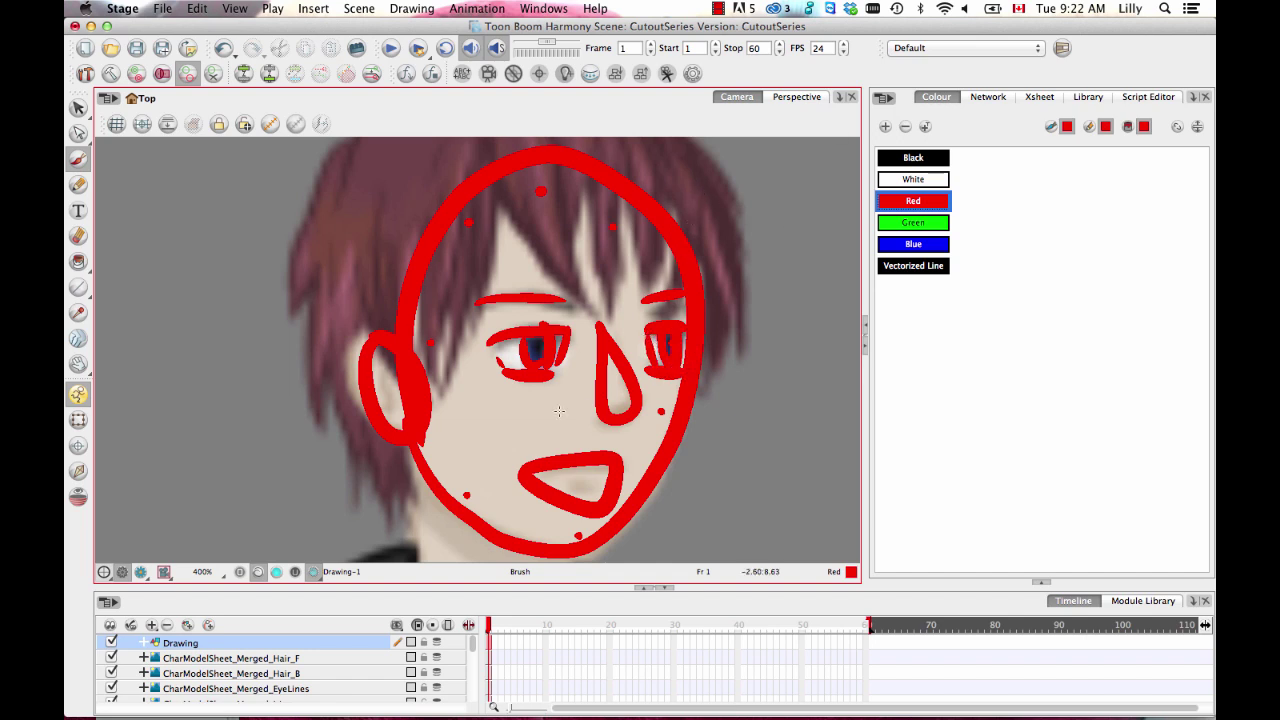
# Outline the front hair in red, from the lock above the ear across the pointed fringe strands over the forehead
pyautogui.scroll(-2, 645, 359)
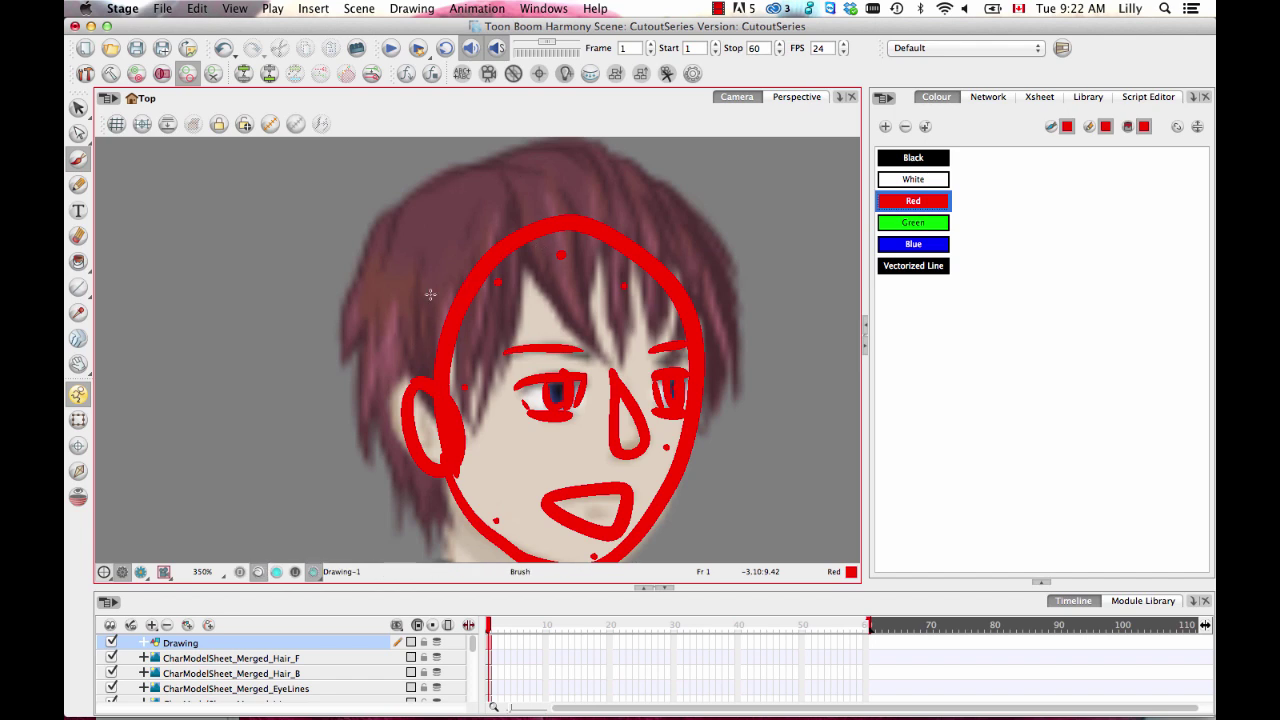
pyautogui.moveTo(400, 276); pyautogui.dragTo(425, 405)
pyautogui.moveTo(438, 283)
pyautogui.mouseDown()
pyautogui.moveTo(447, 476)
pyautogui.moveTo(505, 232)
pyautogui.moveTo(470, 425)
pyautogui.mouseUp()
pyautogui.moveTo(398, 285)
pyautogui.mouseDown()
pyautogui.moveTo(415, 256)
pyautogui.moveTo(525, 250)
pyautogui.moveTo(596, 348)
pyautogui.mouseUp()
pyautogui.moveTo(583, 290)
pyautogui.mouseDown()
pyautogui.moveTo(600, 185)
pyautogui.moveTo(588, 366)
pyautogui.mouseUp()
pyautogui.moveTo(612, 210)
pyautogui.mouseDown()
pyautogui.moveTo(622, 368)
pyautogui.moveTo(643, 320)
pyautogui.mouseUp()
pyautogui.moveTo(658, 224); pyautogui.dragTo(661, 322)
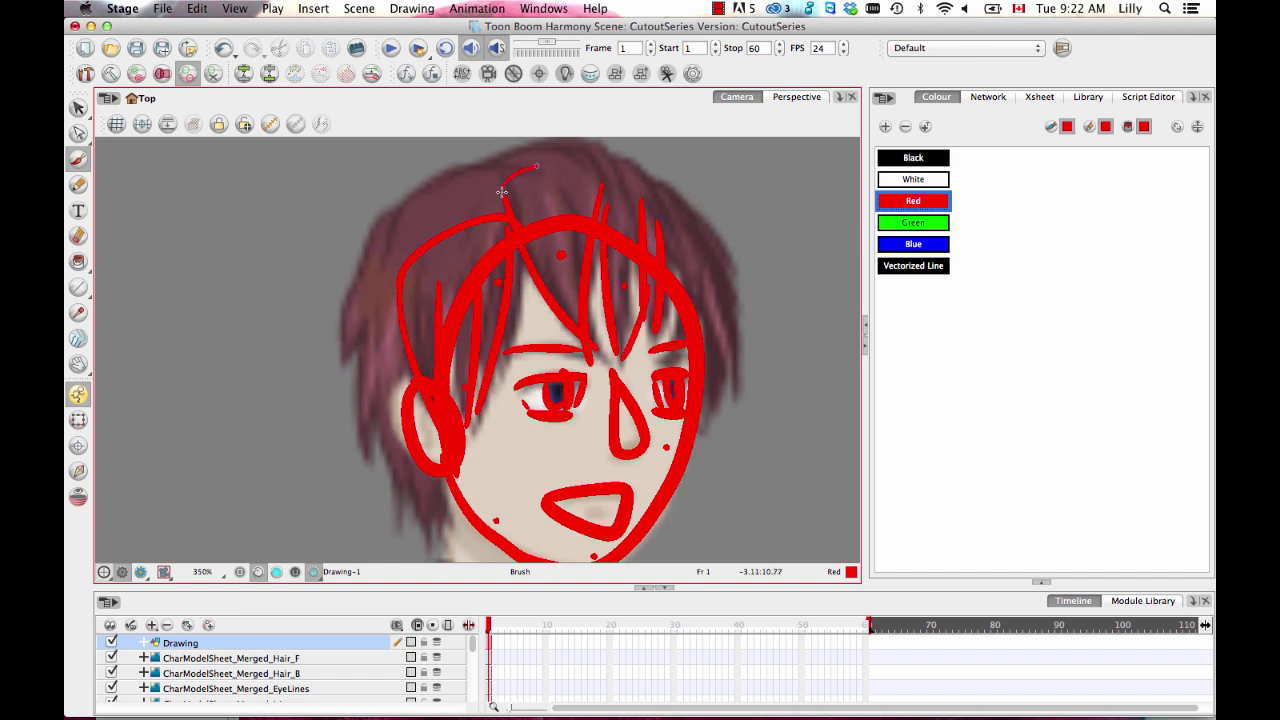
pyautogui.moveTo(502, 191)
pyautogui.mouseDown()
pyautogui.moveTo(649, 183)
pyautogui.moveTo(672, 261)
pyautogui.mouseUp()
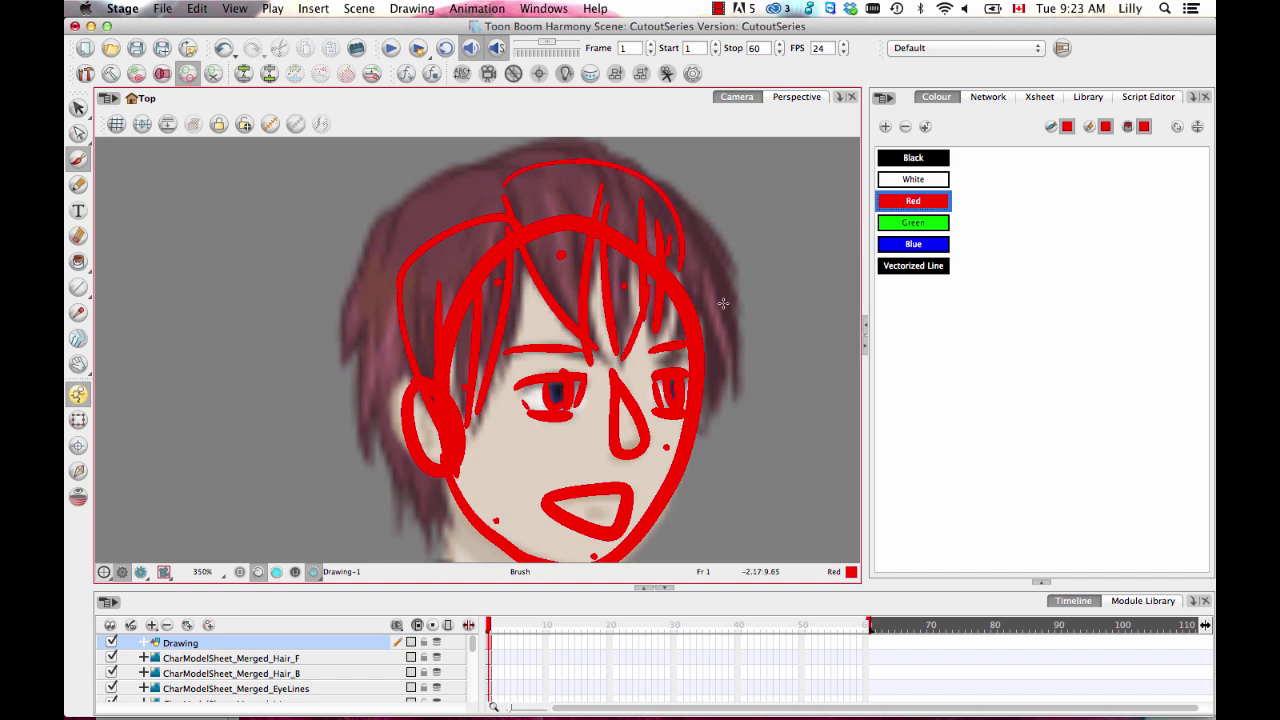
# Outline in red the separate hair locks hanging beside the far edge of the face
pyautogui.moveTo(703, 310); pyautogui.dragTo(726, 368)
pyautogui.moveTo(678, 195)
pyautogui.mouseDown()
pyautogui.moveTo(745, 375)
pyautogui.moveTo(740, 318)
pyautogui.moveTo(742, 386)
pyautogui.mouseUp()
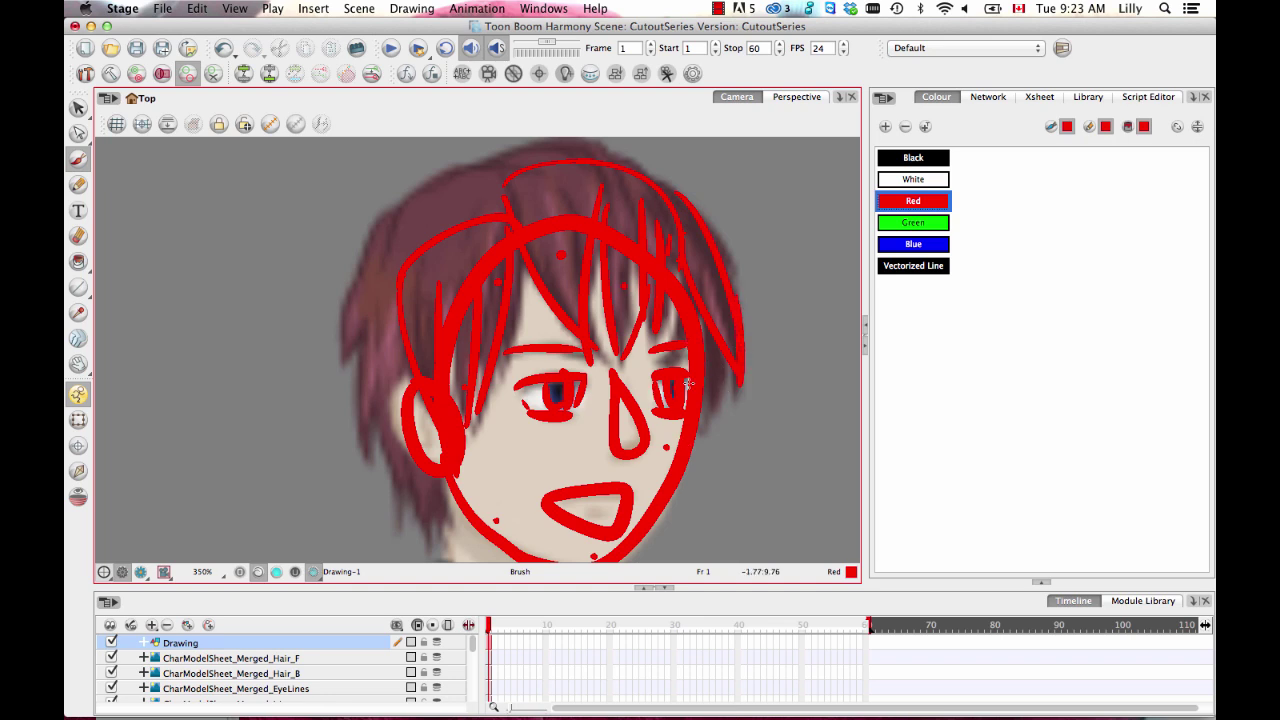
pyautogui.moveTo(697, 348); pyautogui.dragTo(712, 432)
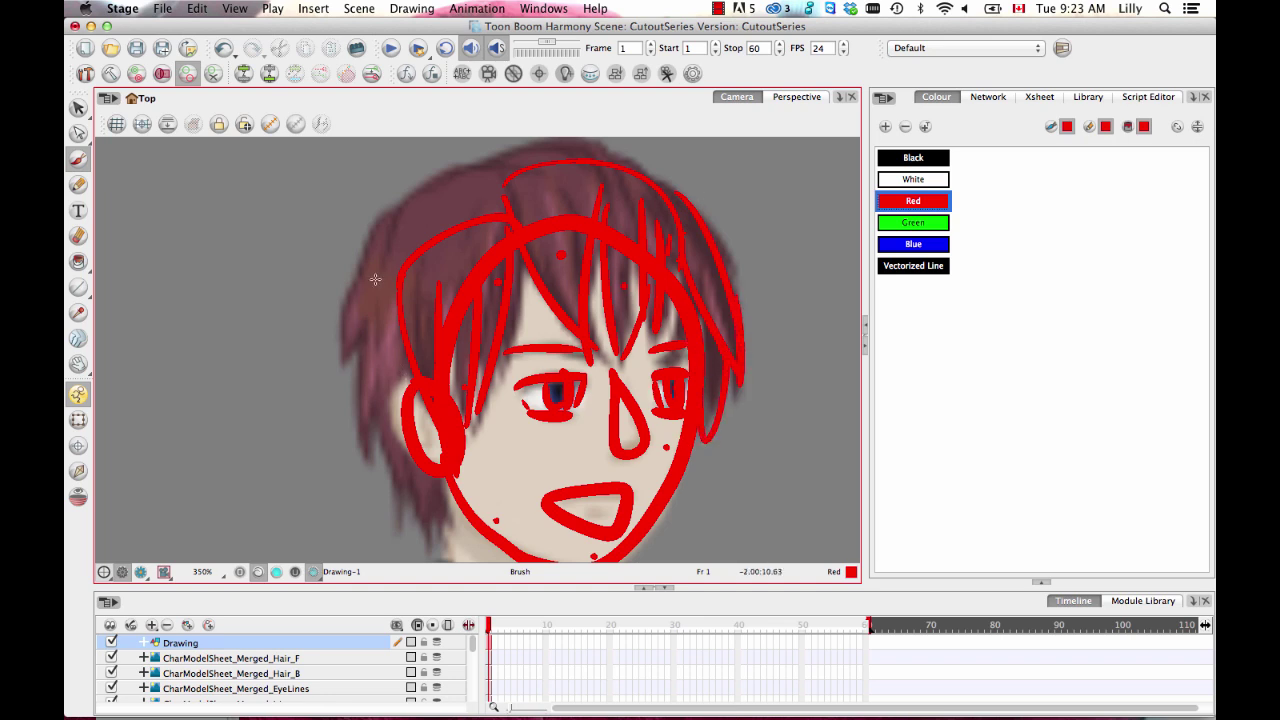
# Outline in red the hair behind the ear, the strands at the nape and the crown as separate hair pieces
pyautogui.moveTo(368, 244)
pyautogui.mouseDown()
pyautogui.moveTo(350, 352)
pyautogui.moveTo(363, 424)
pyautogui.moveTo(425, 362)
pyautogui.mouseUp()
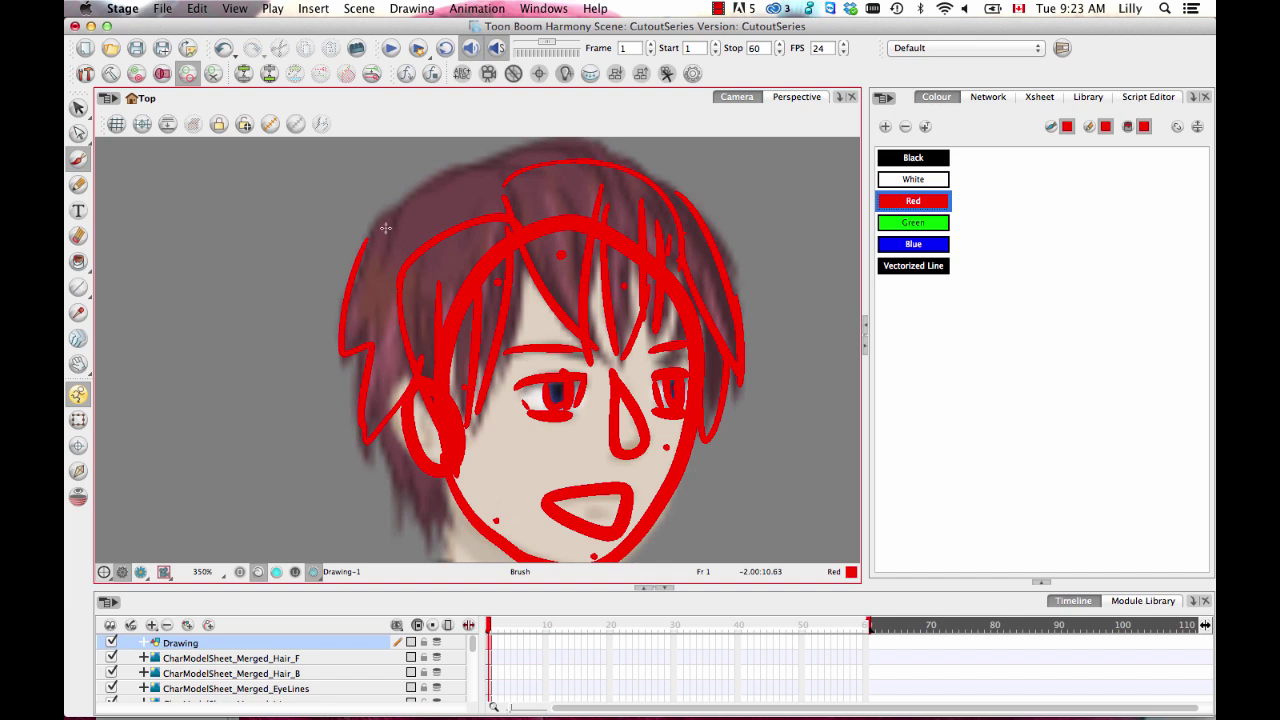
pyautogui.moveTo(368, 242)
pyautogui.mouseDown()
pyautogui.moveTo(377, 216)
pyautogui.moveTo(450, 227)
pyautogui.mouseUp()
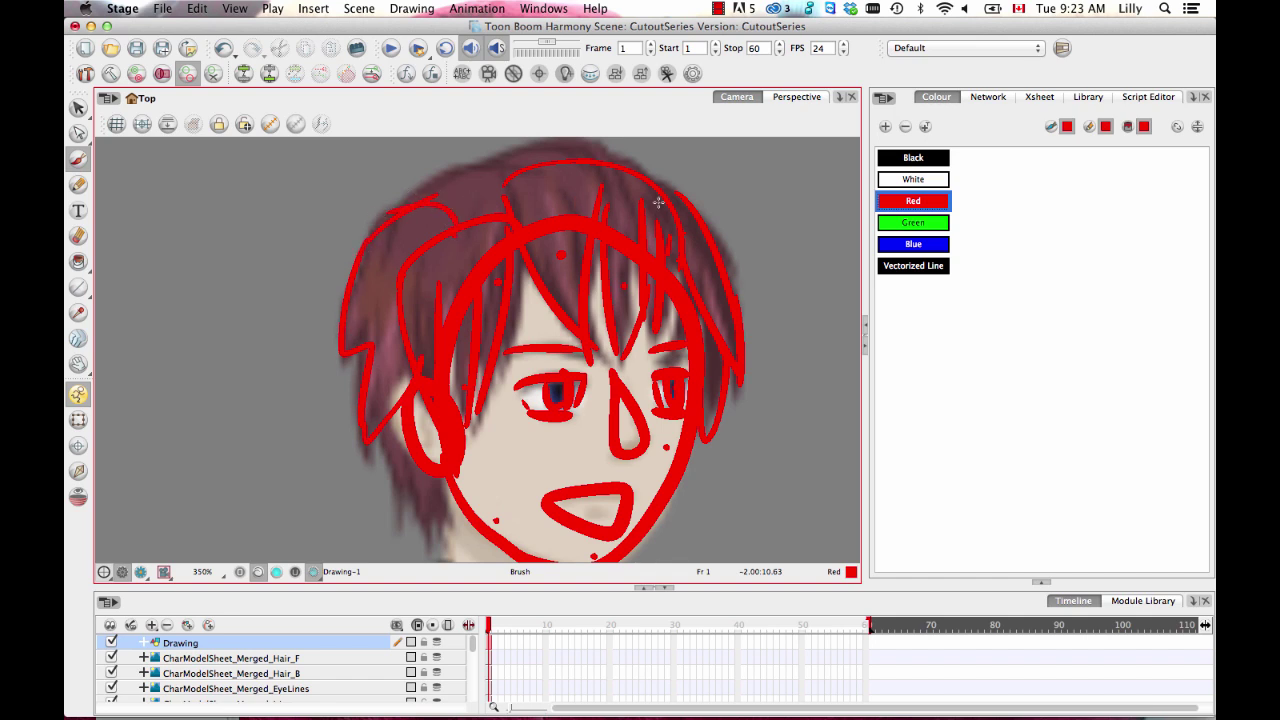
pyautogui.moveTo(394, 456)
pyautogui.mouseDown()
pyautogui.moveTo(415, 530)
pyautogui.moveTo(448, 480)
pyautogui.mouseUp()
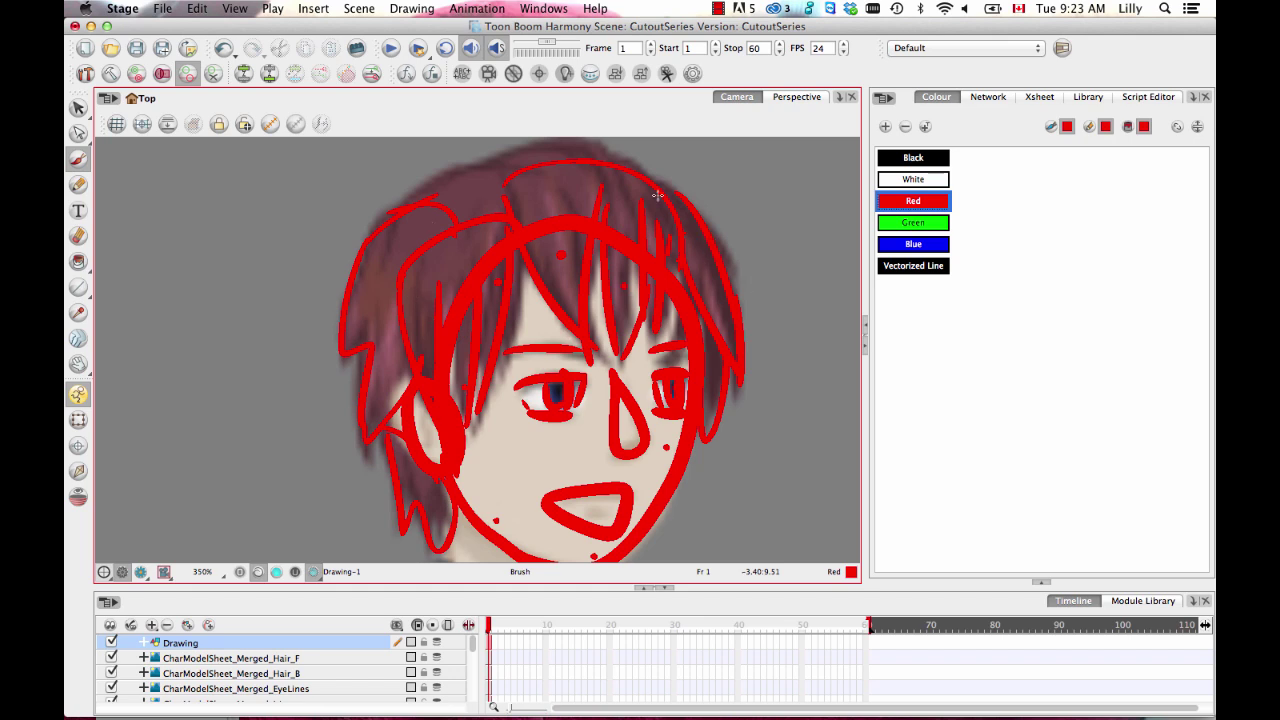
pyautogui.moveTo(386, 212); pyautogui.dragTo(472, 156)
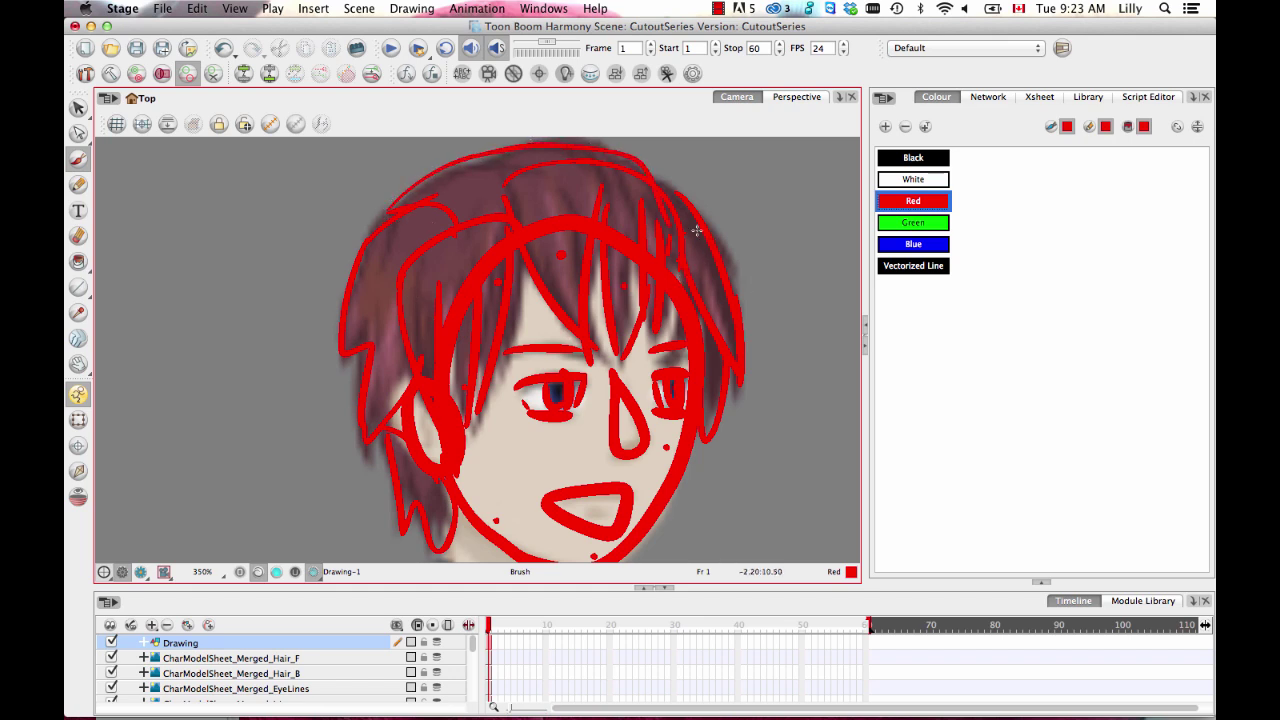
pyautogui.moveTo(384, 232)
pyautogui.mouseDown()
pyautogui.moveTo(377, 311)
pyautogui.moveTo(422, 486)
pyautogui.moveTo(390, 395)
pyautogui.moveTo(420, 475)
pyautogui.mouseUp()
# Outline both of the character's hands in red below the wrists
pyautogui.scroll(-5, 686, 486)
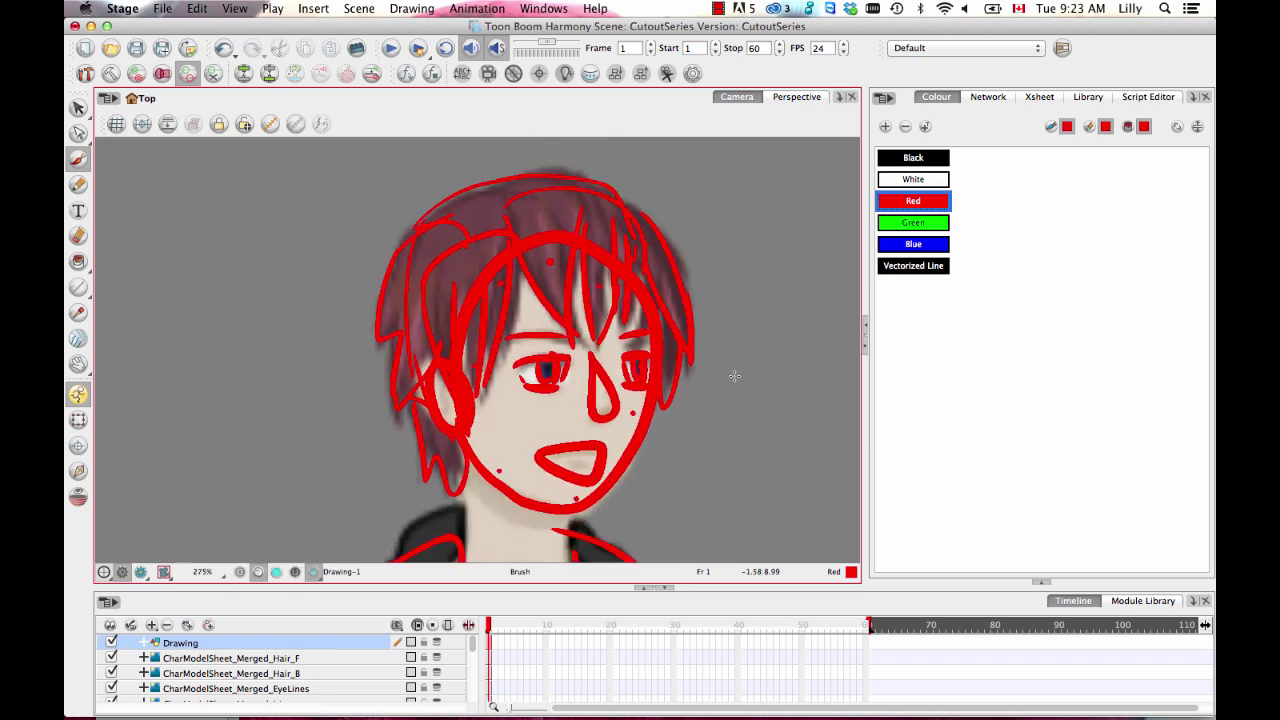
pyautogui.scroll(-6, 697, 440)
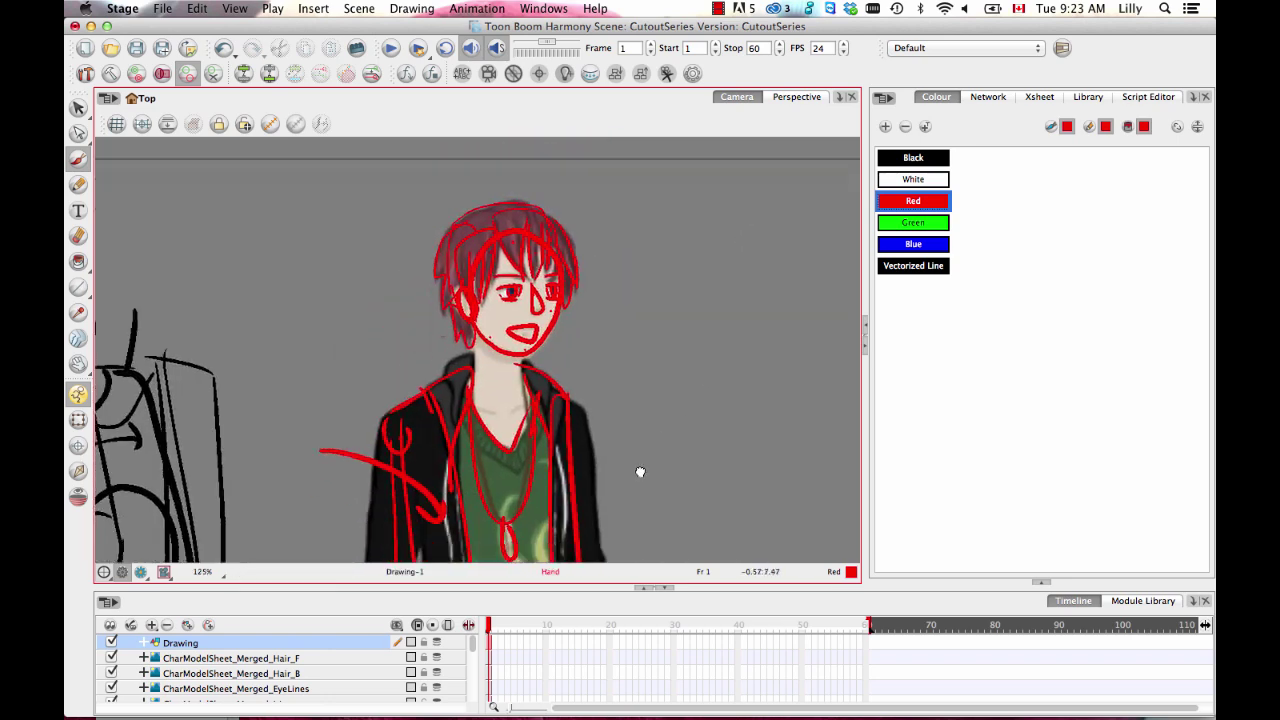
pyautogui.press('1')
pyautogui.press('1')
pyautogui.press('space')
pyautogui.moveTo(637, 470); pyautogui.dragTo(620, 322)
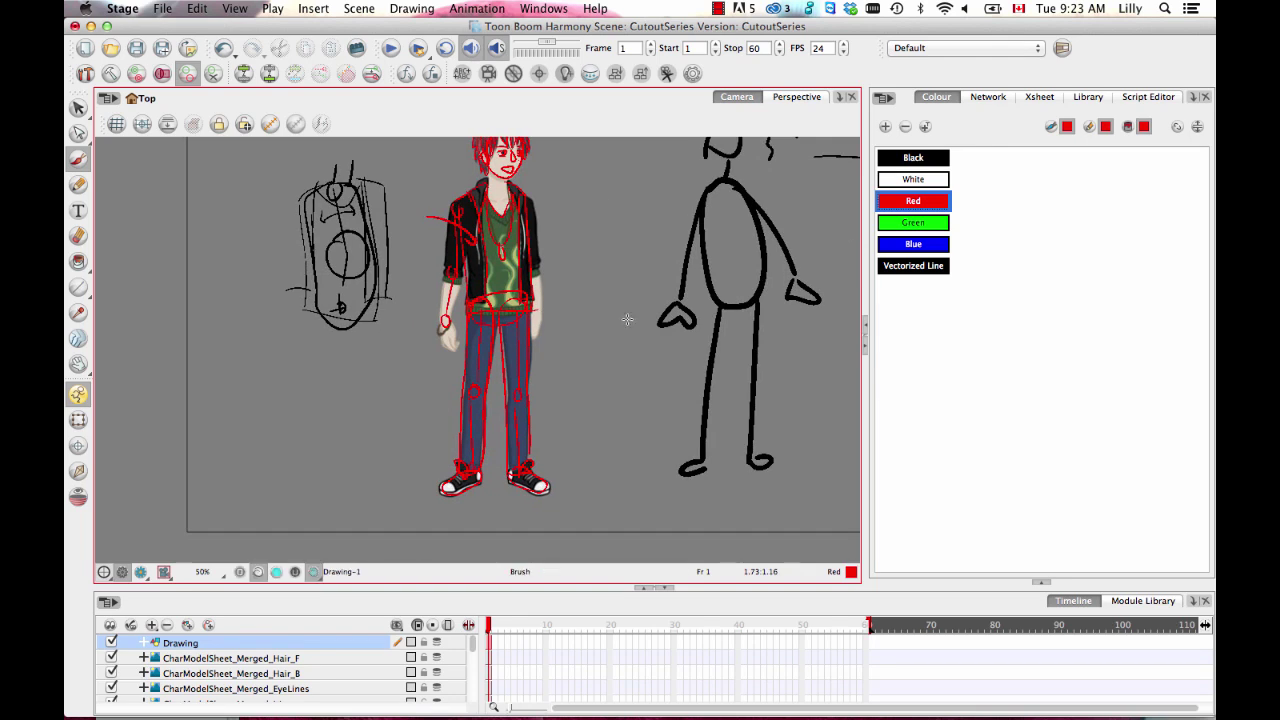
pyautogui.press('space')
pyautogui.scroll(4, 519, 362)
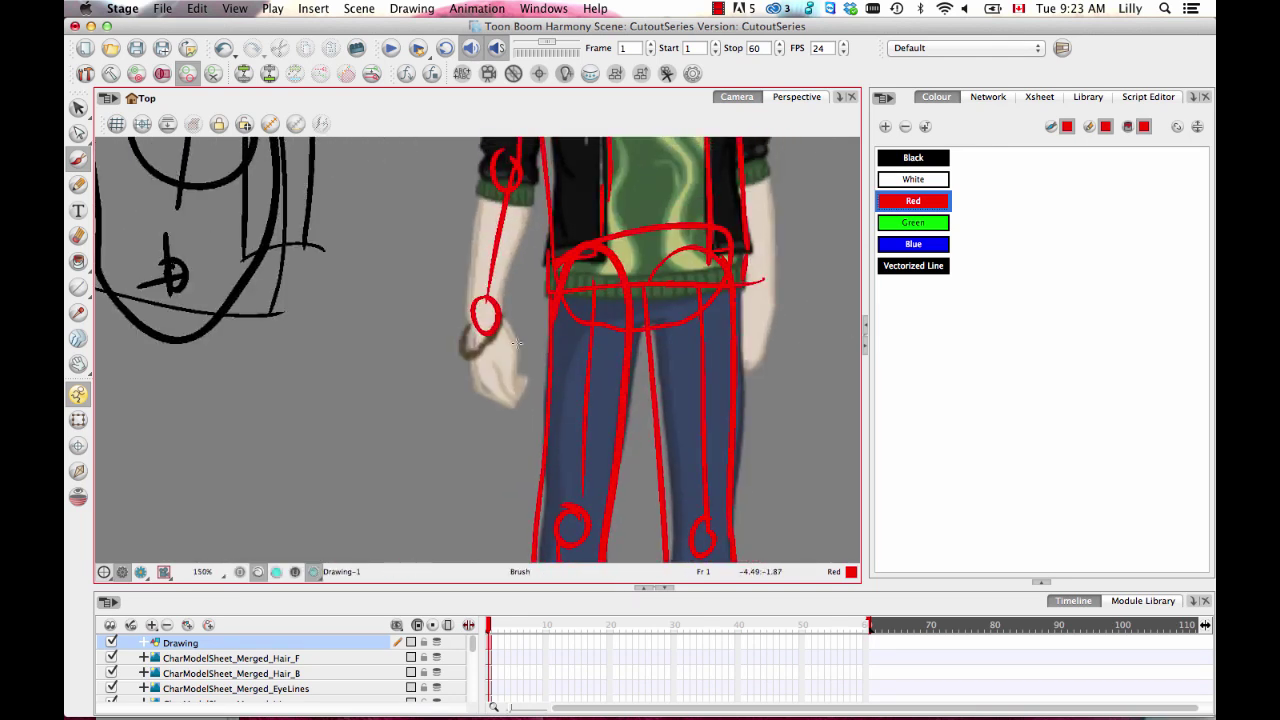
pyautogui.moveTo(467, 330)
pyautogui.mouseDown()
pyautogui.moveTo(490, 403)
pyautogui.moveTo(527, 383)
pyautogui.moveTo(500, 322)
pyautogui.mouseUp()
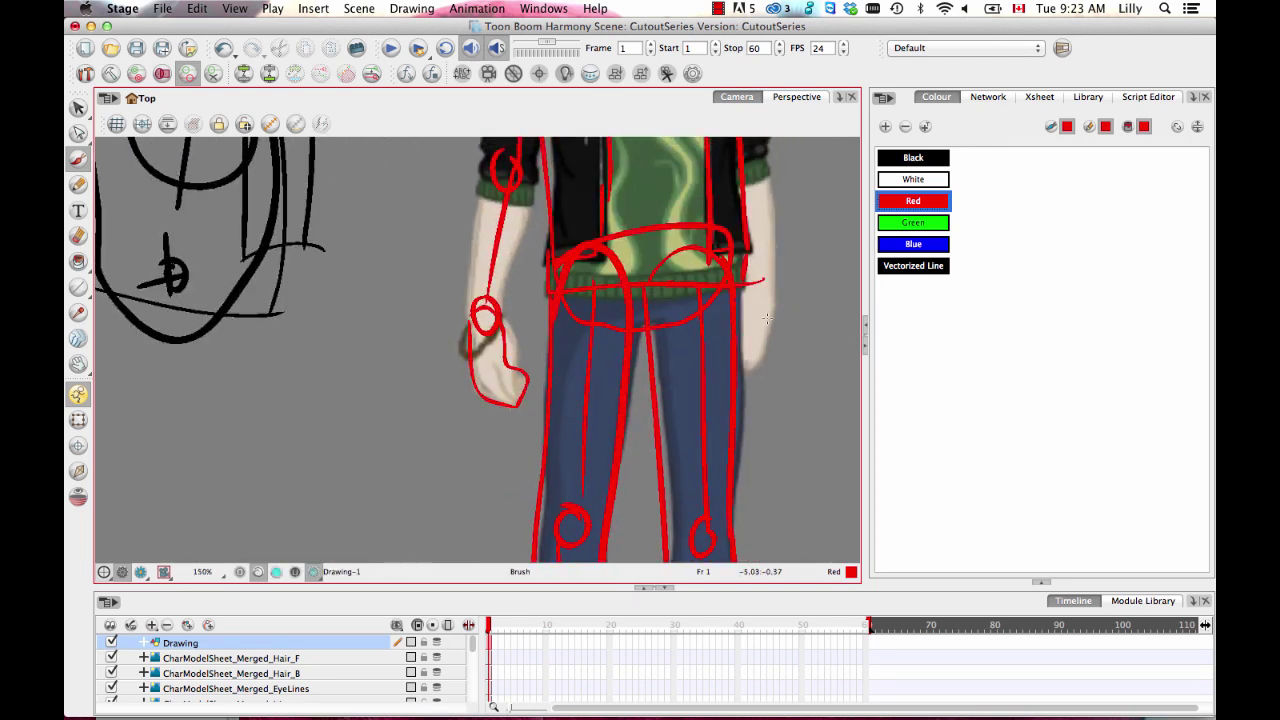
pyautogui.moveTo(763, 283); pyautogui.dragTo(743, 384)
# Outline the jacket sleeves and forearms of both arms in red
pyautogui.press('space')
pyautogui.moveTo(793, 230); pyautogui.dragTo(703, 388)
pyautogui.press('space')
pyautogui.press('1')
pyautogui.press('1')
pyautogui.moveTo(594, 210); pyautogui.dragTo(612, 440)
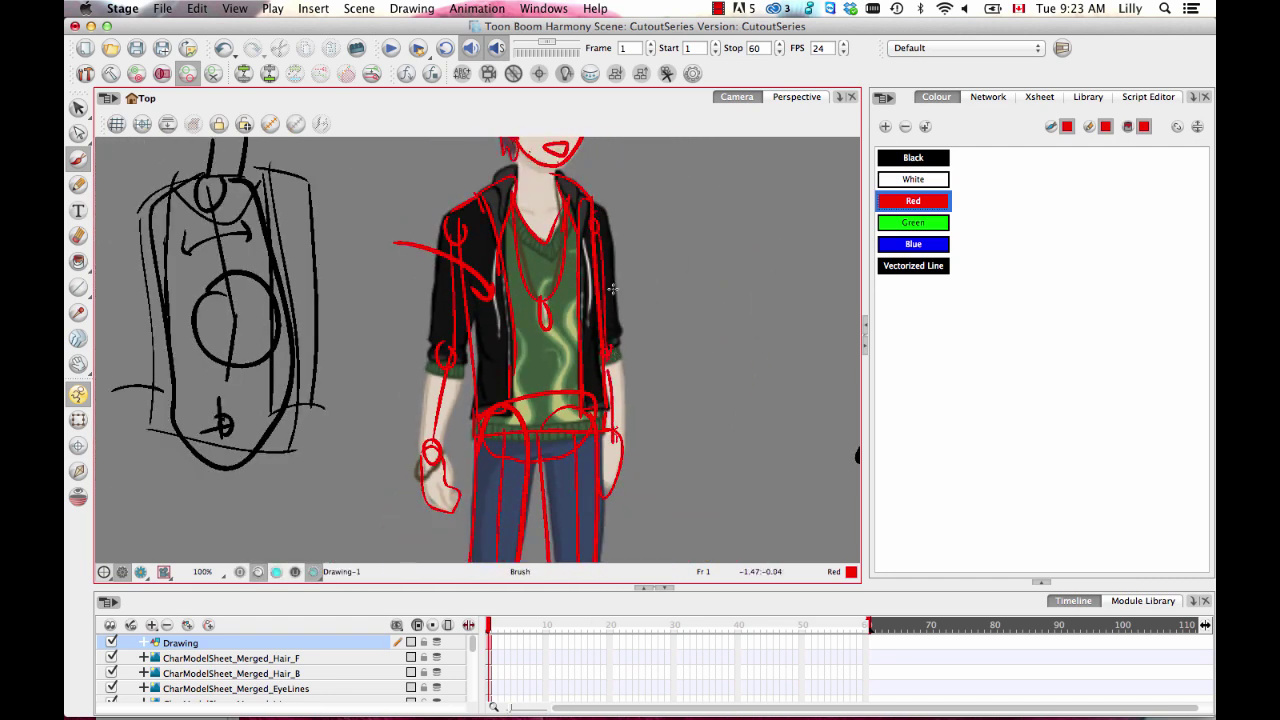
pyautogui.moveTo(617, 340); pyautogui.dragTo(622, 453)
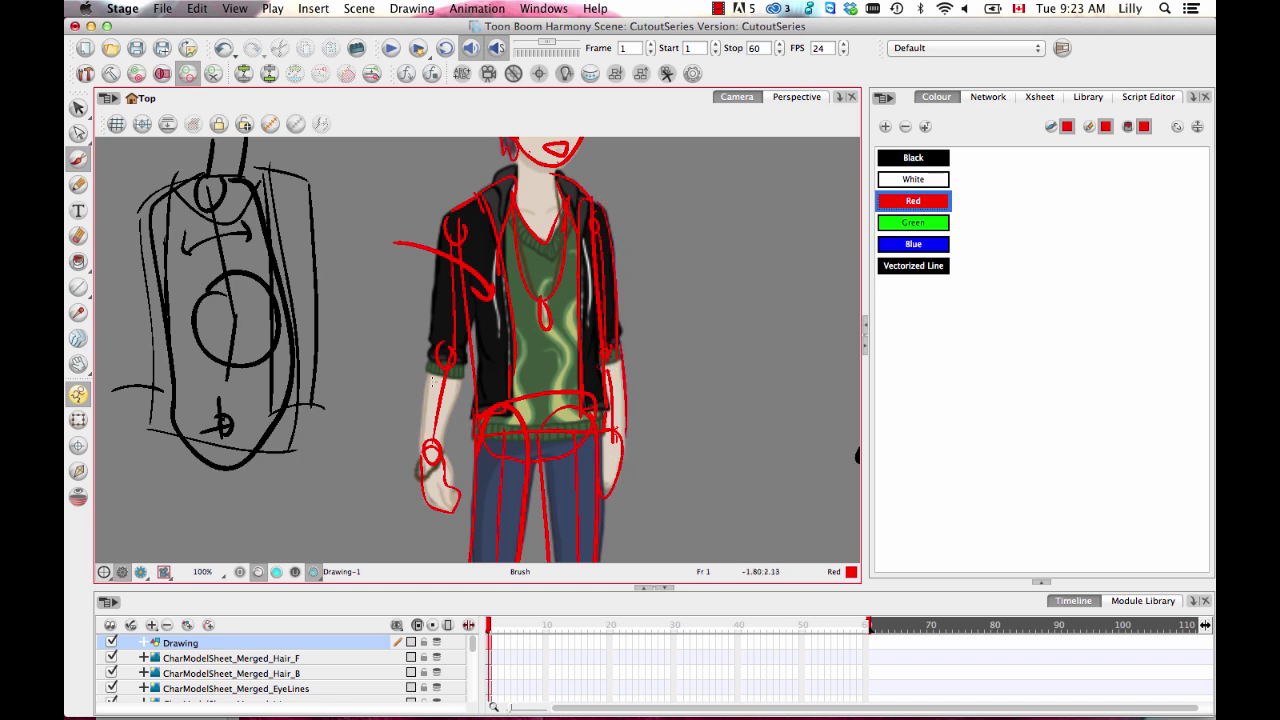
pyautogui.moveTo(443, 215)
pyautogui.mouseDown()
pyautogui.moveTo(419, 465)
pyautogui.moveTo(466, 365)
pyautogui.moveTo(466, 328)
pyautogui.mouseUp()
# Review the whole annotated character beside the black torso and stick-figure sketches
pyautogui.press('space')
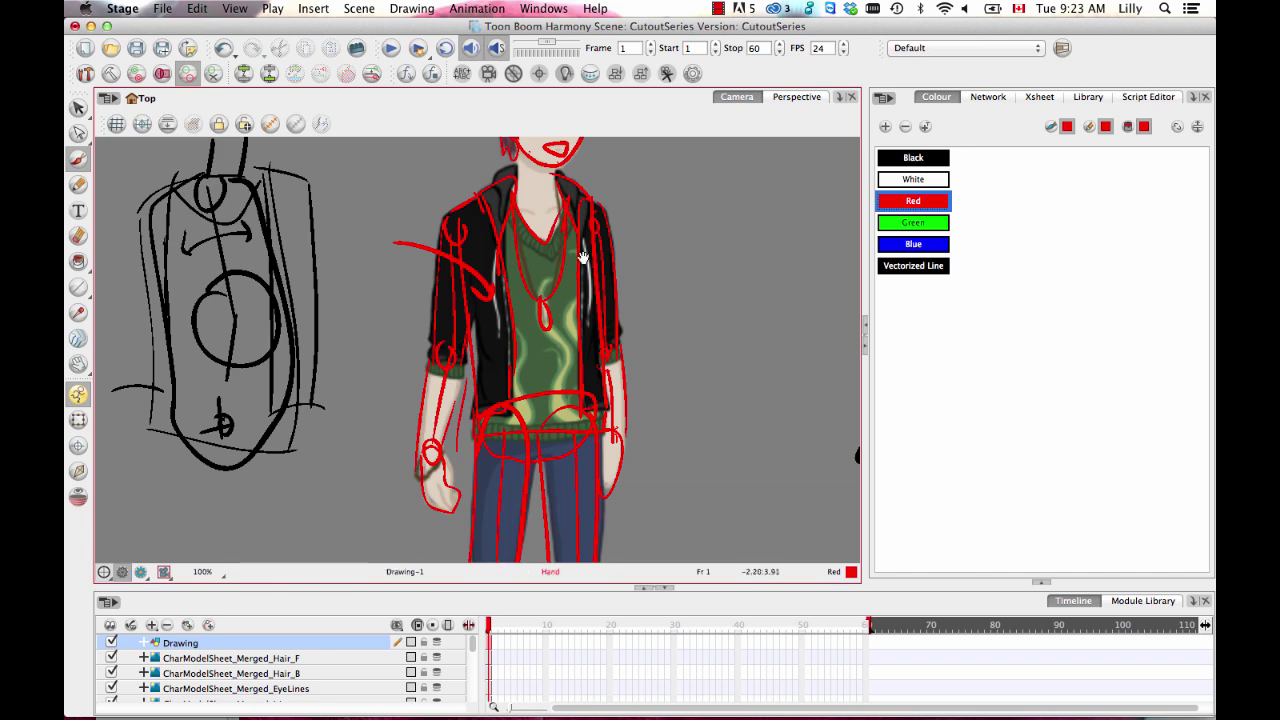
pyautogui.moveTo(554, 369); pyautogui.dragTo(566, 407)
pyautogui.press('space')
pyautogui.moveTo(402, 528)
pyautogui.mouseDown()
pyautogui.moveTo(550, 360)
pyautogui.moveTo(604, 323)
pyautogui.moveTo(522, 311)
pyautogui.mouseUp()
pyautogui.press('space')
pyautogui.press('1')
pyautogui.press('1')
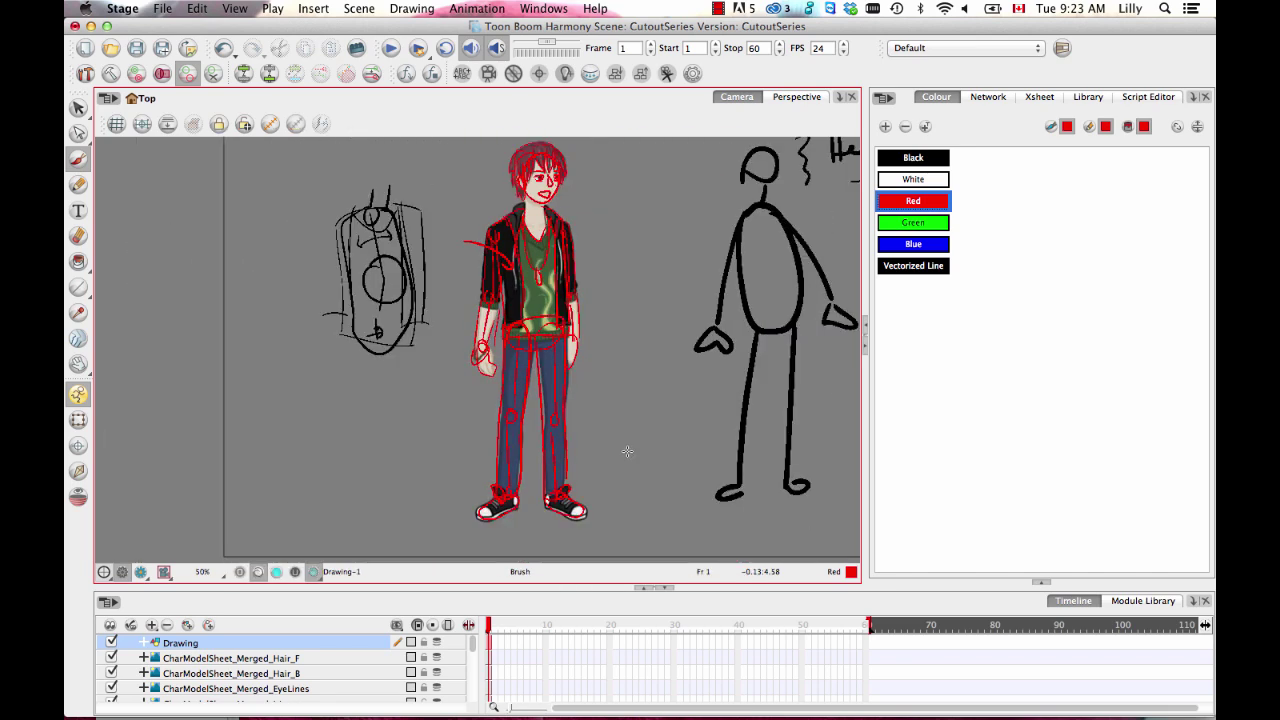
pyautogui.press('space')
pyautogui.moveTo(642, 424); pyautogui.dragTo(637, 446)
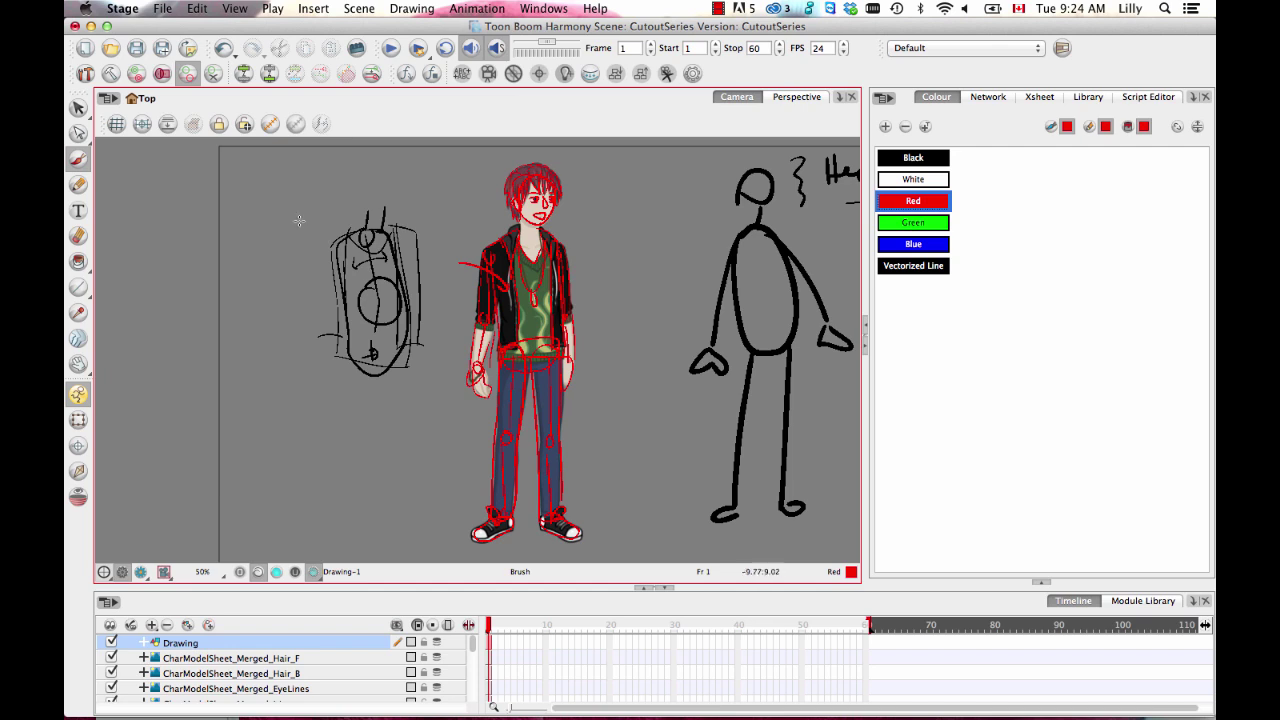
# Rename the Drawing layer as Analysis and hide it so only the character artwork shows
pyautogui.doubleClick(180, 643)
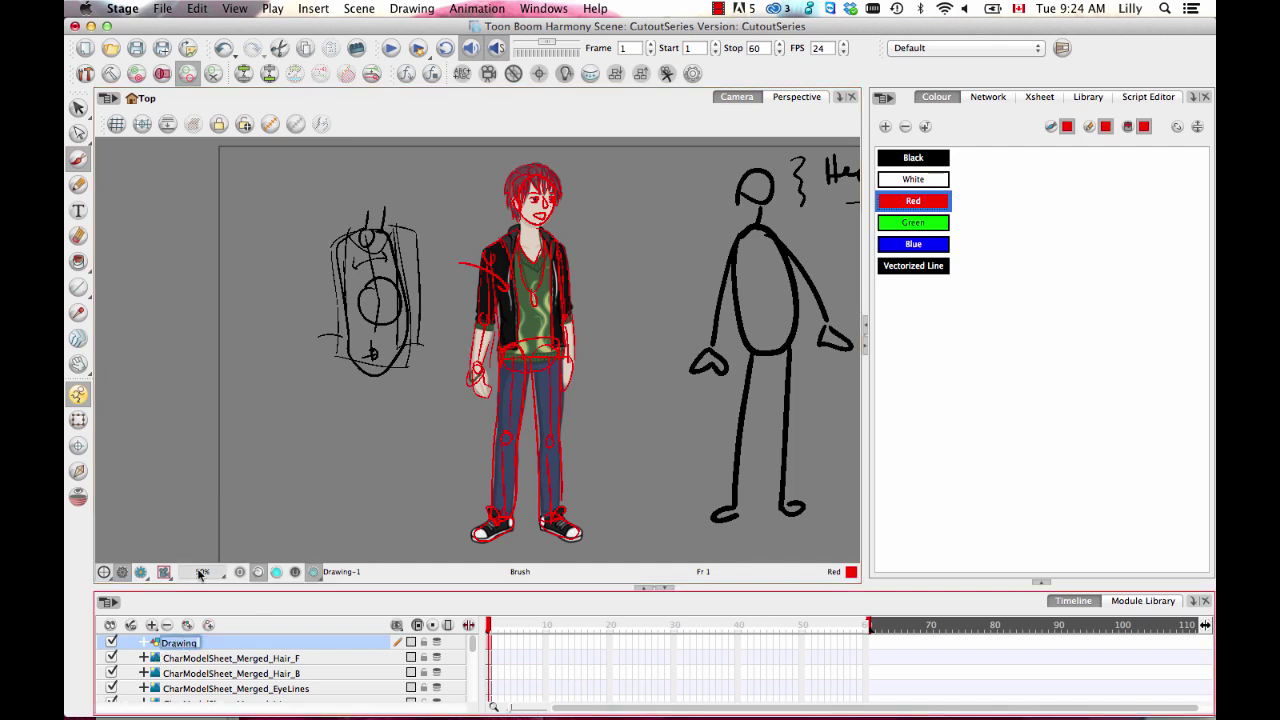
pyautogui.write('Analysis')
pyautogui.press('Return')
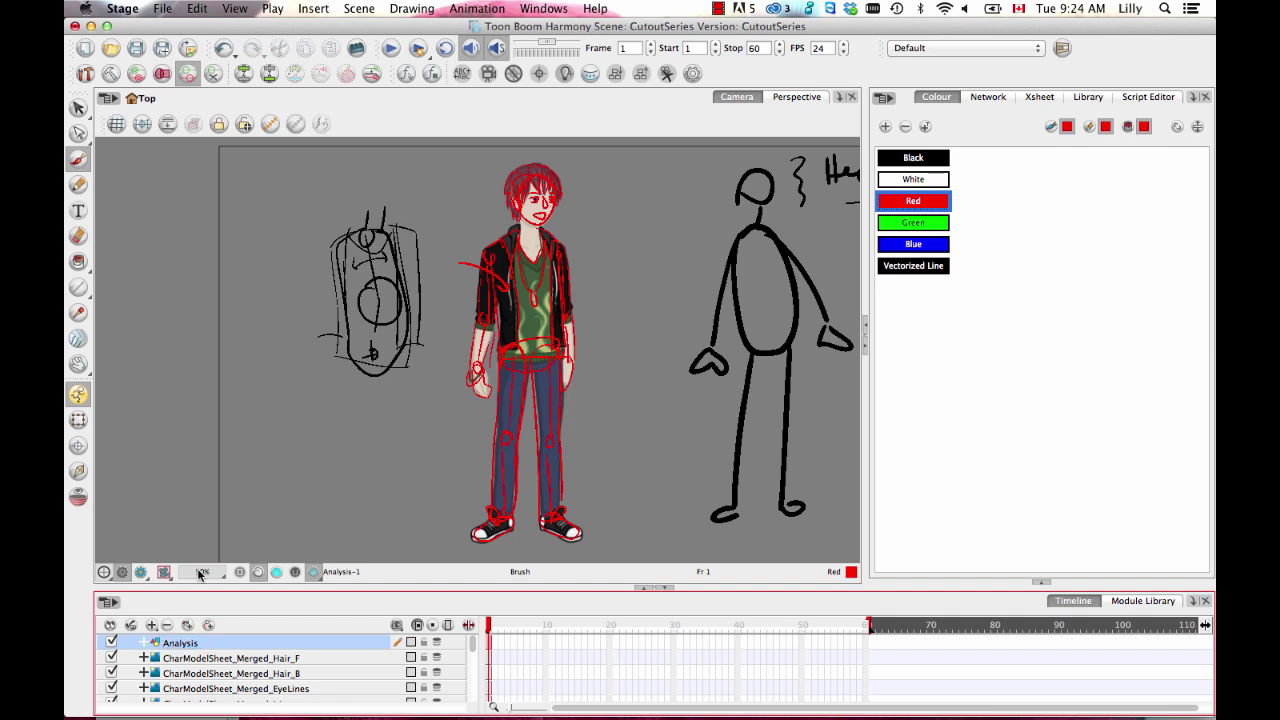
pyautogui.click(111, 642)
pyautogui.click(111, 642)
pyautogui.click(111, 642)
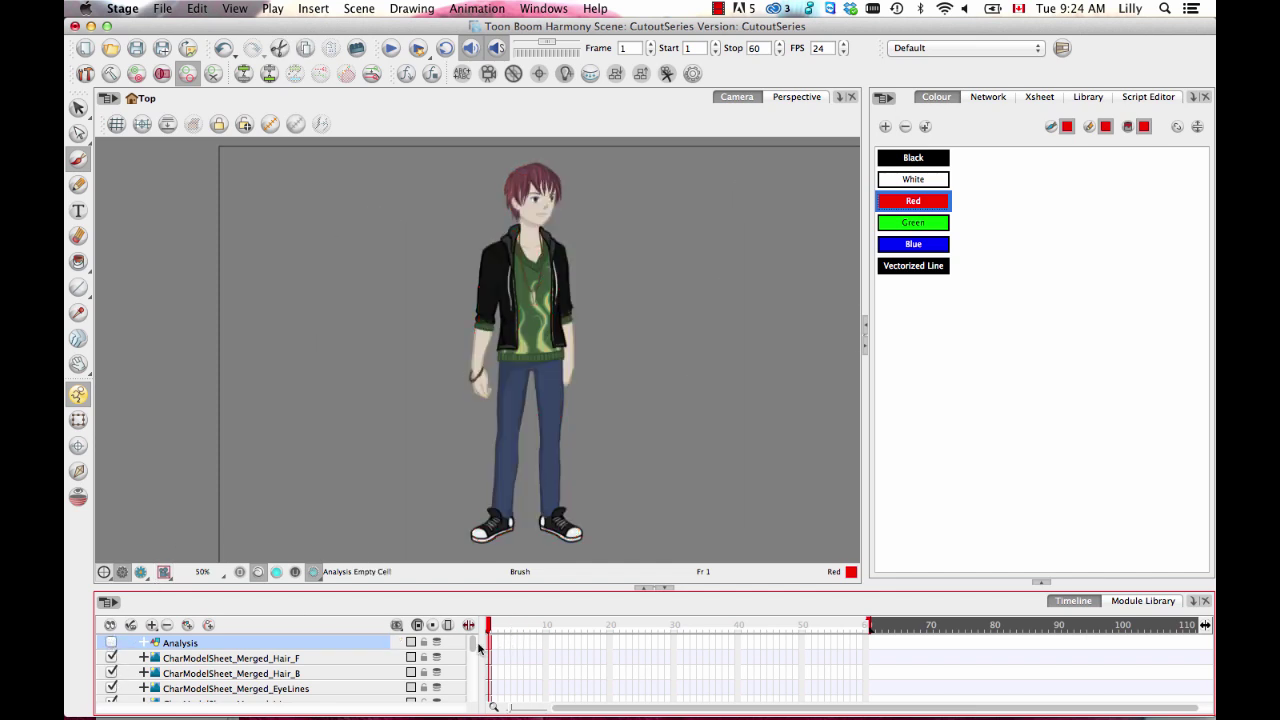
# View the CharModelSheet_Merged_Pants layer on its own, and turn all layers back on
pyautogui.moveTo(474, 648); pyautogui.dragTo(475, 710)
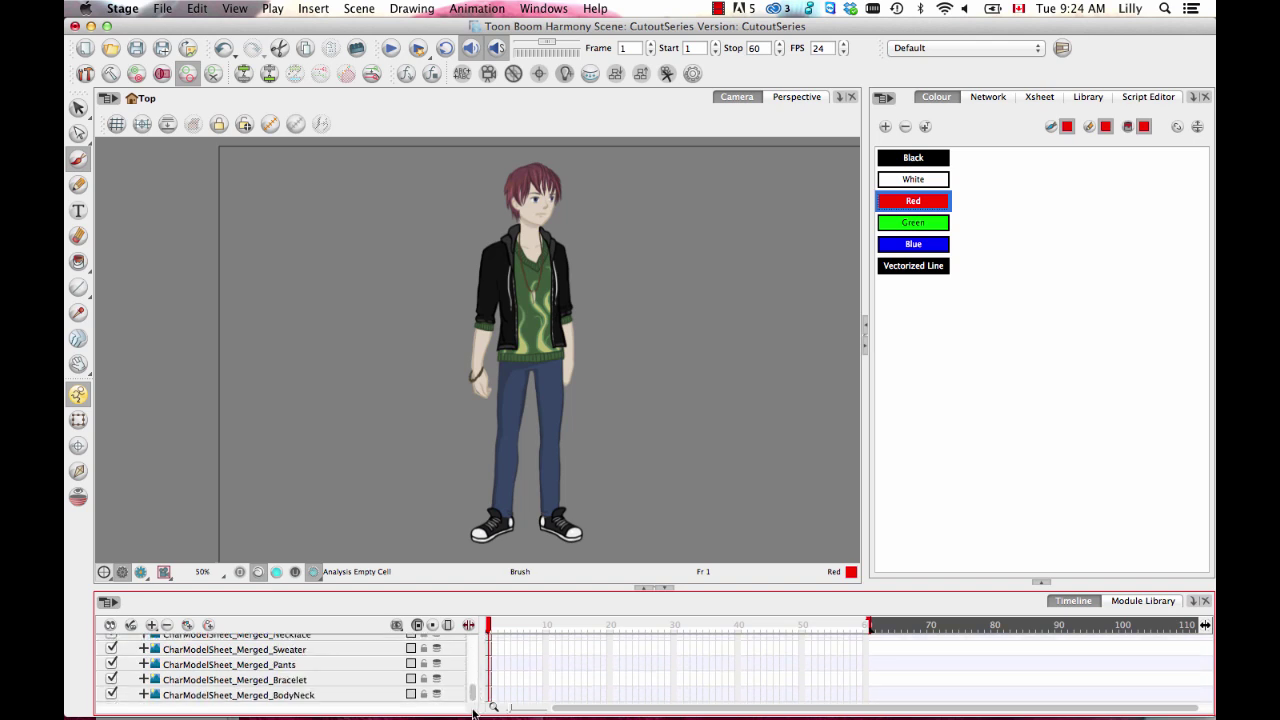
pyautogui.click(317, 662)
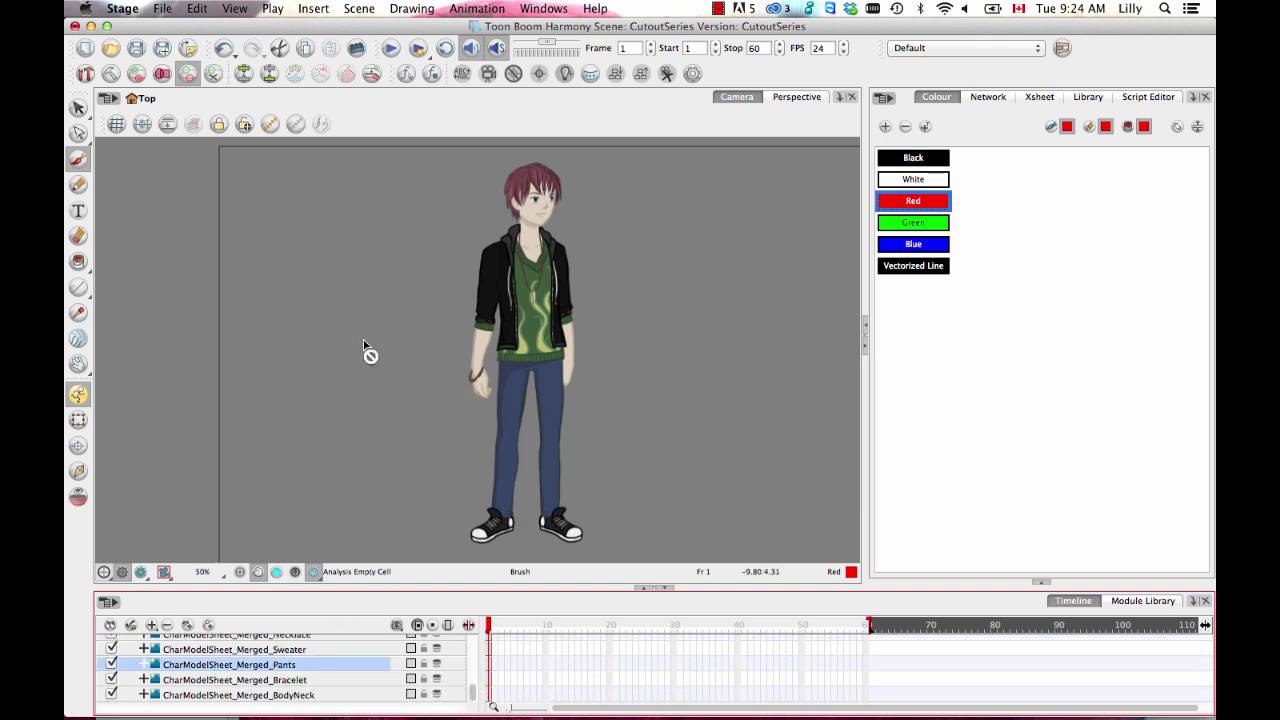
pyautogui.click(131, 626)
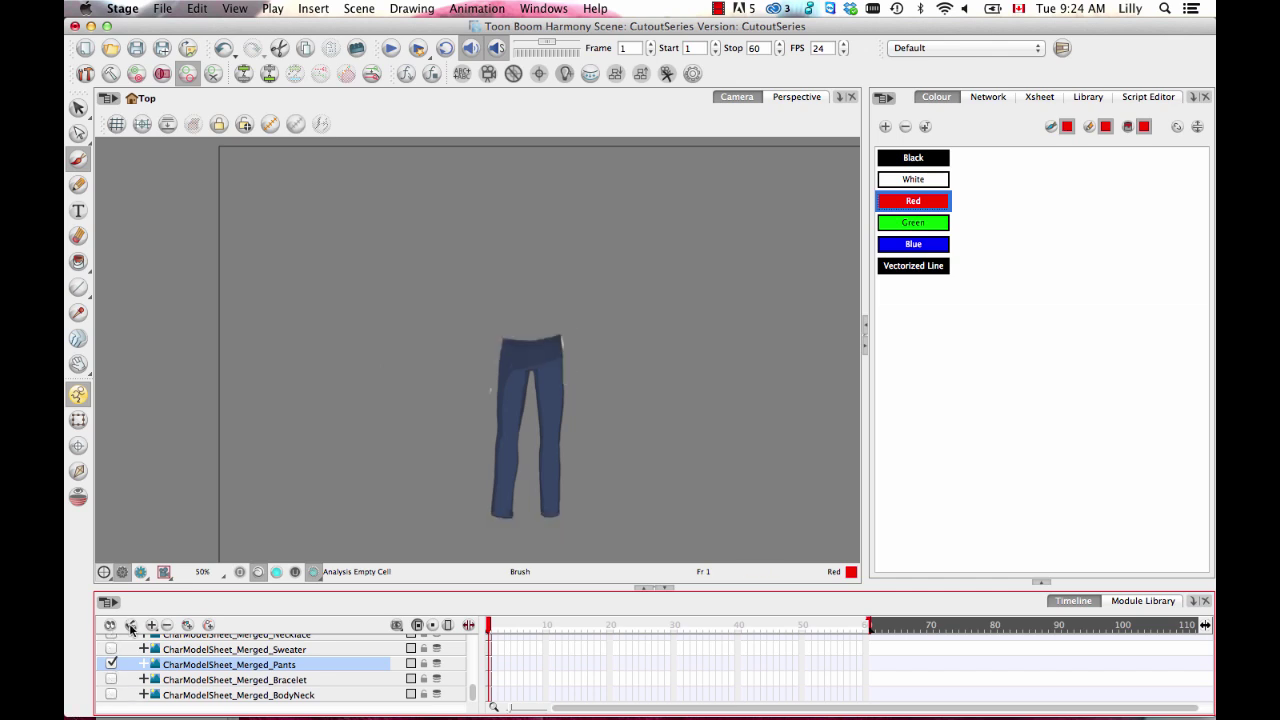
pyautogui.click(131, 626)
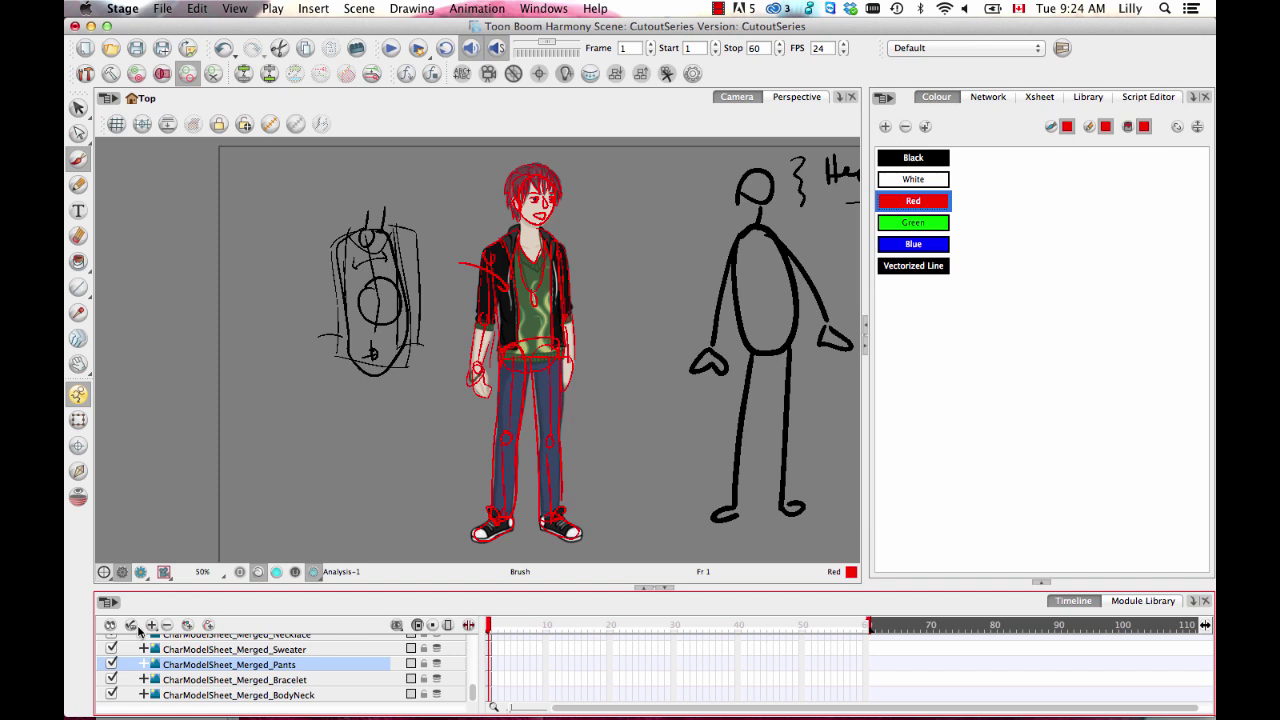
# Show only the CharModelSheet_Merged_Pants layer, and compare it with the Analysis sketch before hiding that sketch again
pyautogui.click(131, 626)
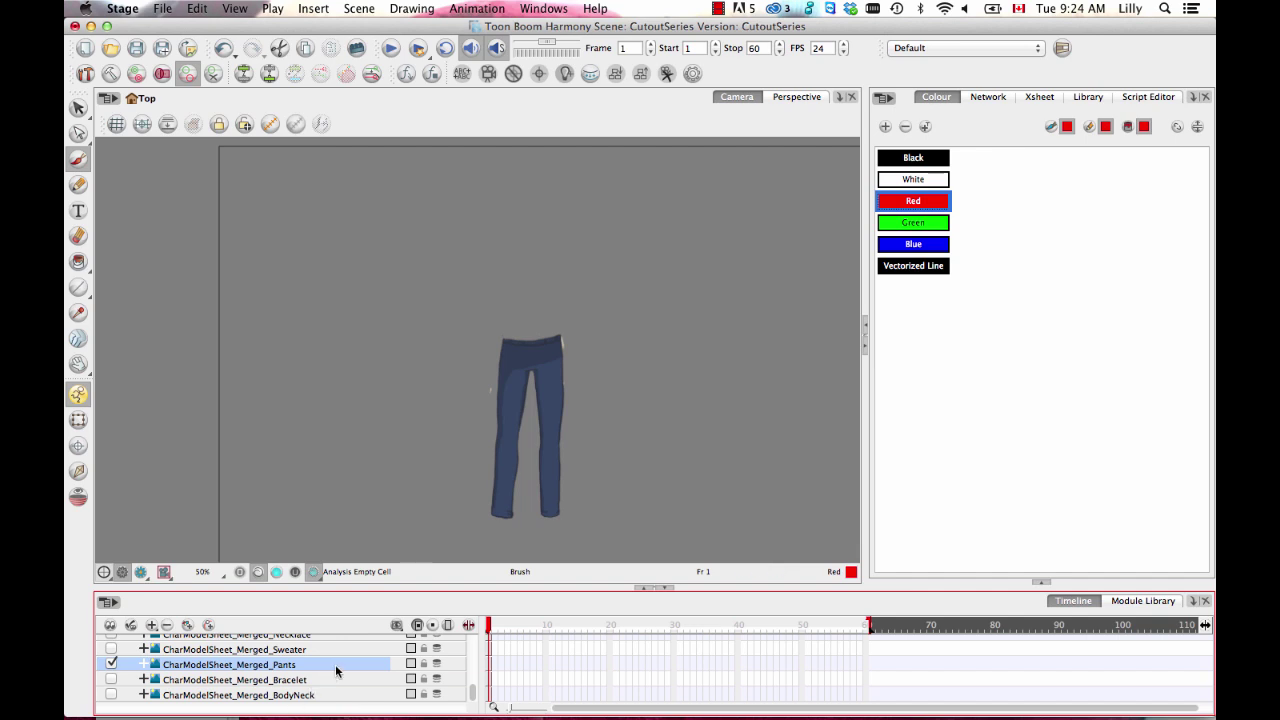
pyautogui.scroll(2, 478, 685)
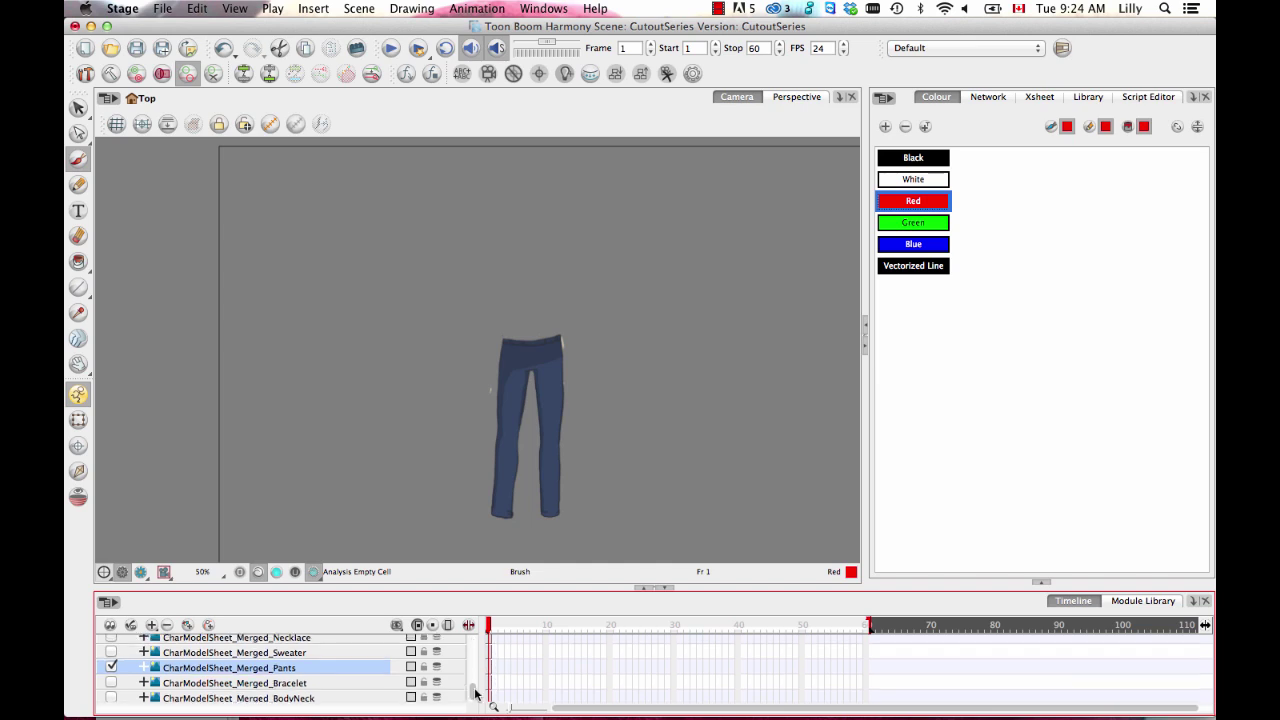
pyautogui.moveTo(472, 690); pyautogui.dragTo(473, 616)
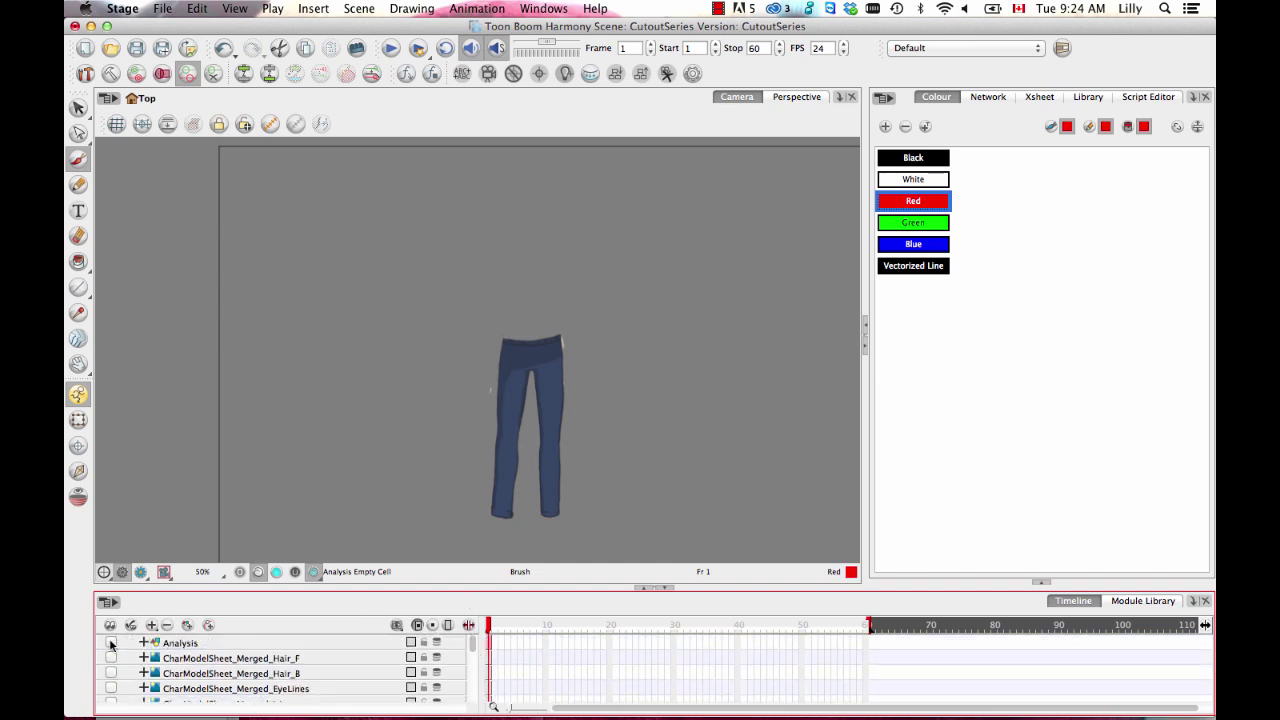
pyautogui.click(111, 643)
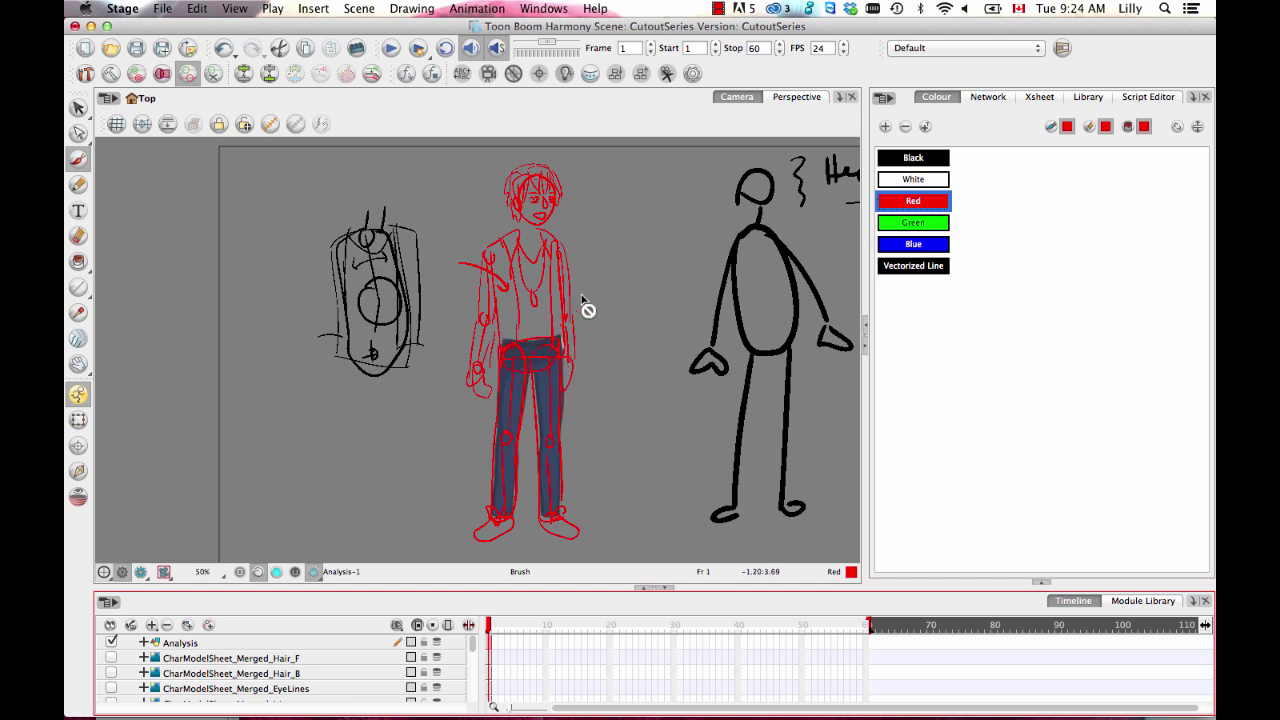
pyautogui.click(111, 642)
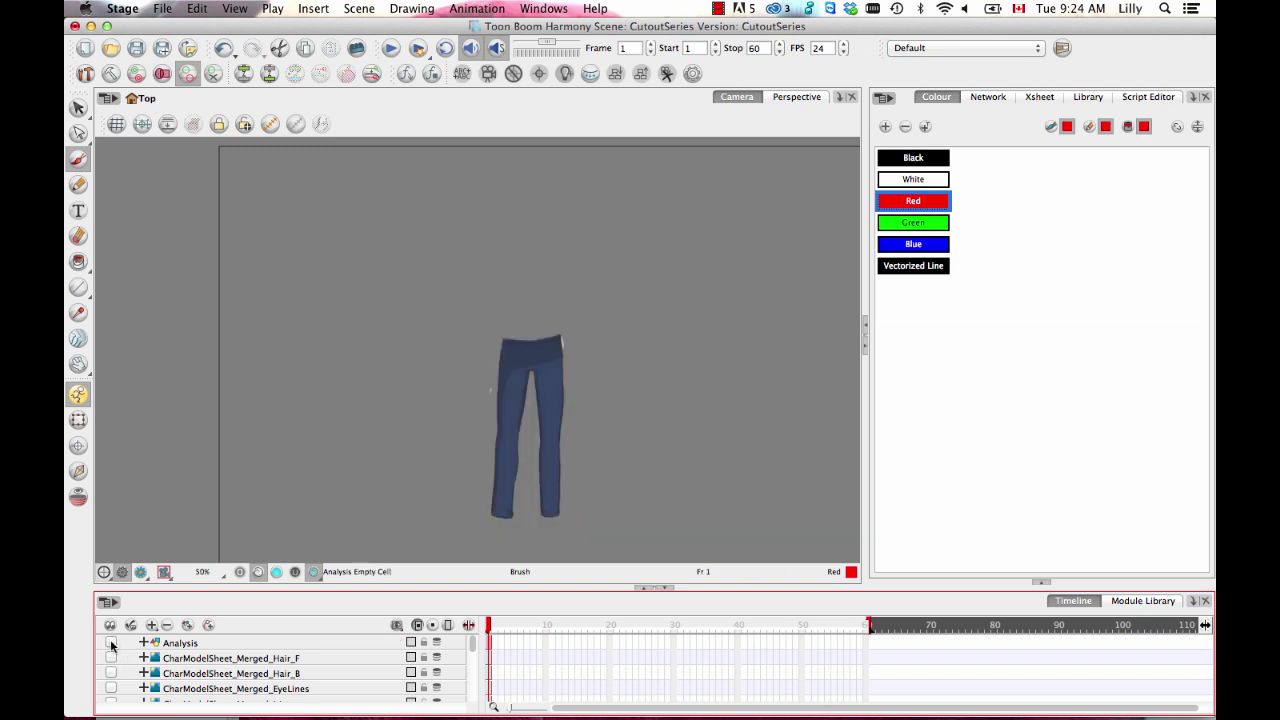
# Add a new drawing layer directly above the CharModelSheet_Merged_Pants layer
pyautogui.scroll(-5, 472, 677)
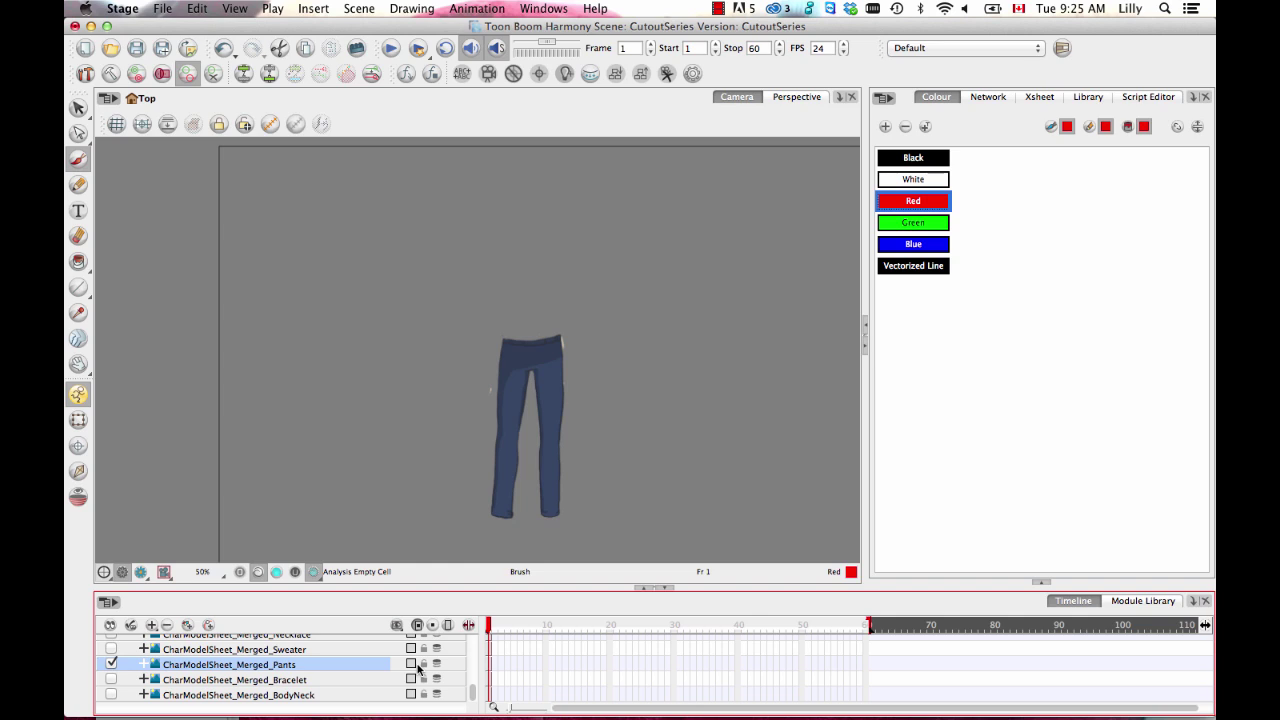
pyautogui.scroll(-2, 563, 457)
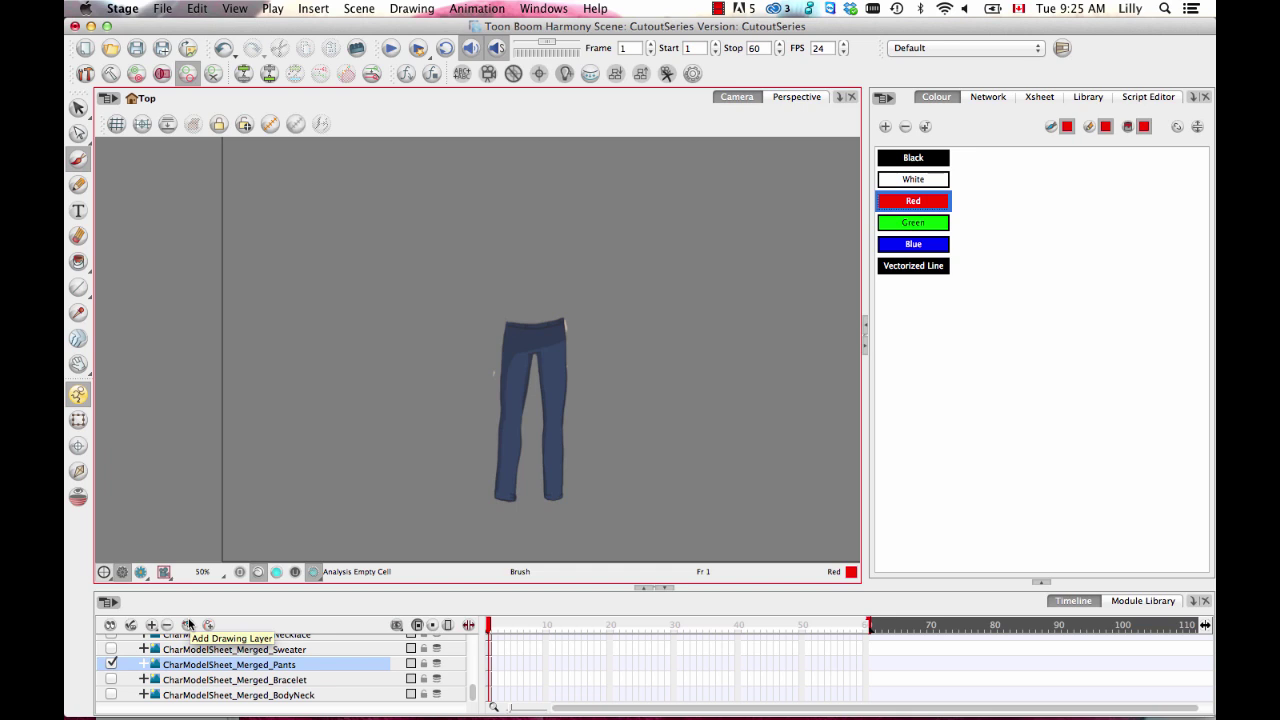
pyautogui.click(187, 625)
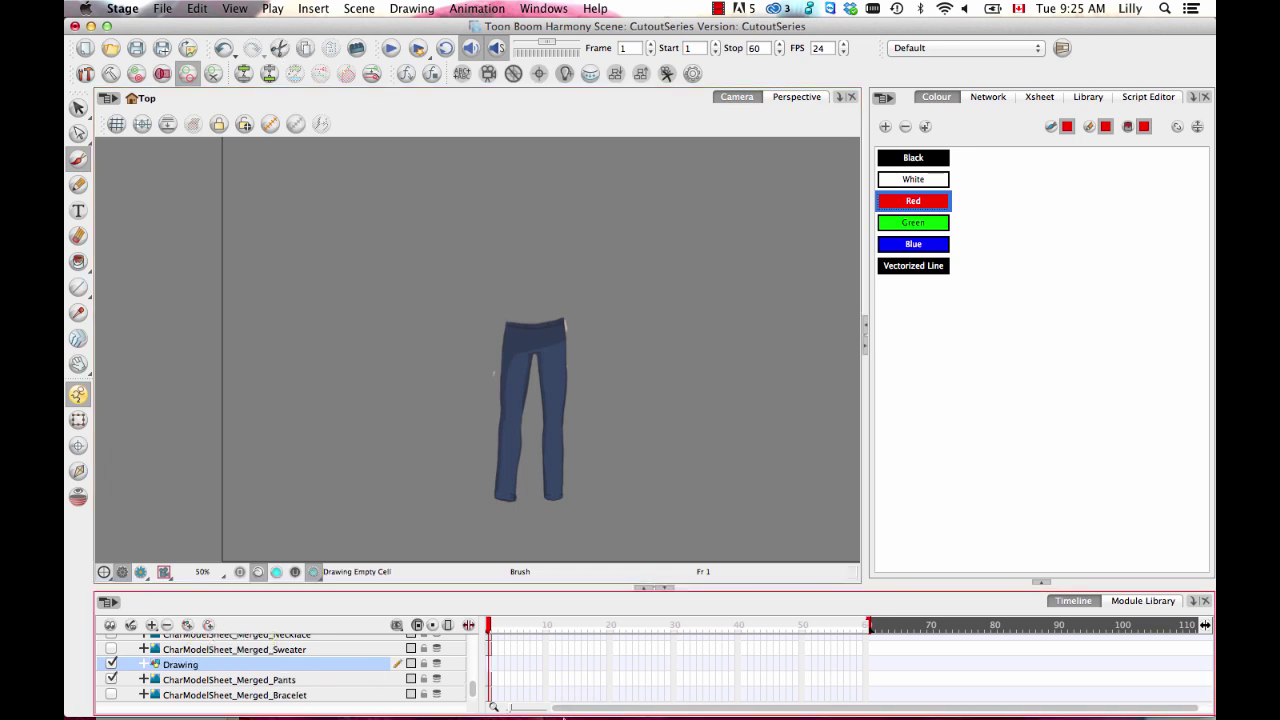
# Handwrite the note "1. Drawing - Pencil" in red brush strokes in the empty area beside the pants
pyautogui.press('space')
pyautogui.moveTo(525, 432); pyautogui.dragTo(545, 368)
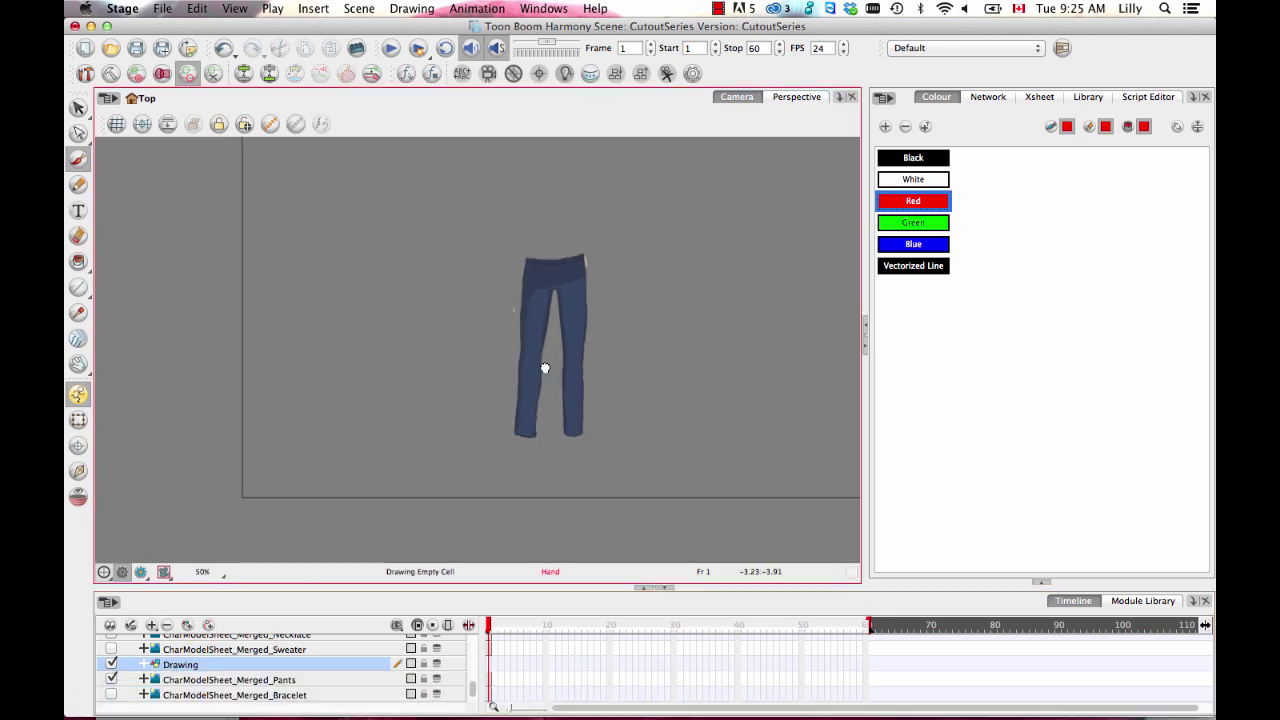
pyautogui.press('2')
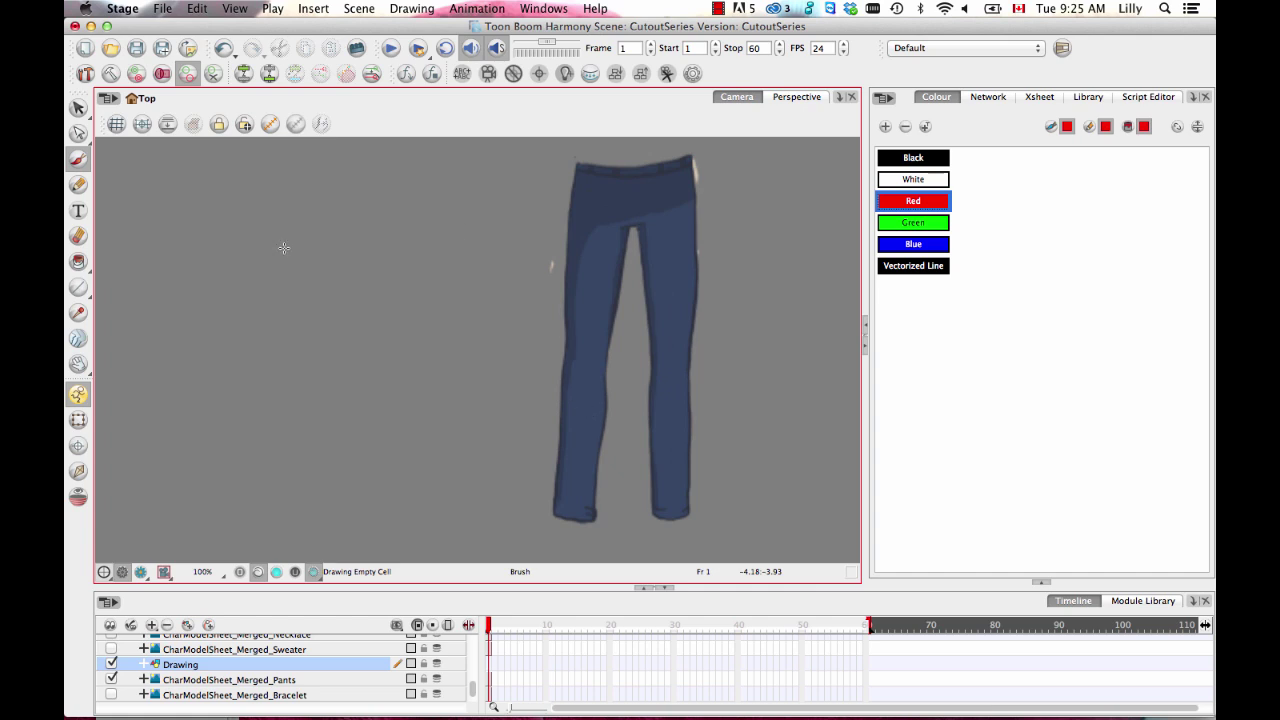
pyautogui.moveTo(159, 161); pyautogui.dragTo(153, 250)
pyautogui.click(201, 225)
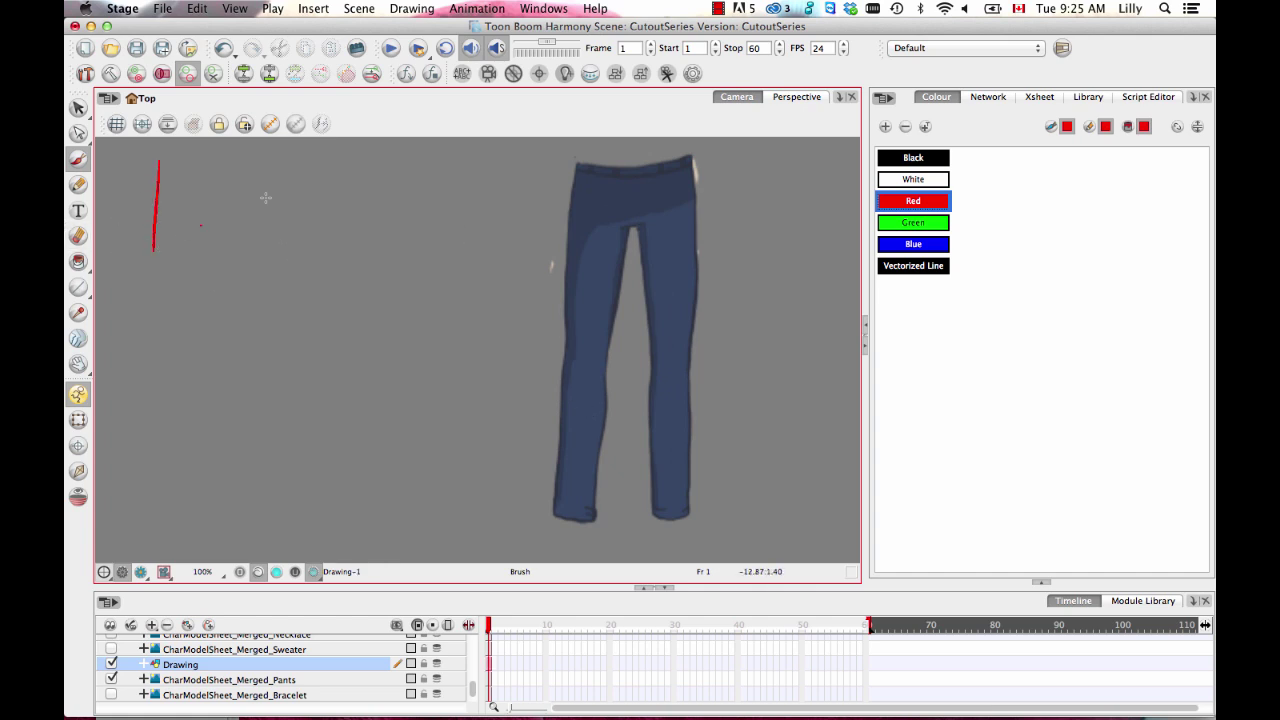
pyautogui.moveTo(226, 168)
pyautogui.mouseDown()
pyautogui.moveTo(266, 212)
pyautogui.moveTo(258, 232)
pyautogui.mouseUp()
pyautogui.moveTo(290, 220)
pyautogui.mouseDown()
pyautogui.moveTo(363, 212)
pyautogui.moveTo(445, 193)
pyautogui.moveTo(440, 272)
pyautogui.mouseUp()
pyautogui.moveTo(171, 294)
pyautogui.mouseDown()
pyautogui.moveTo(346, 268)
pyautogui.moveTo(390, 284)
pyautogui.mouseUp()
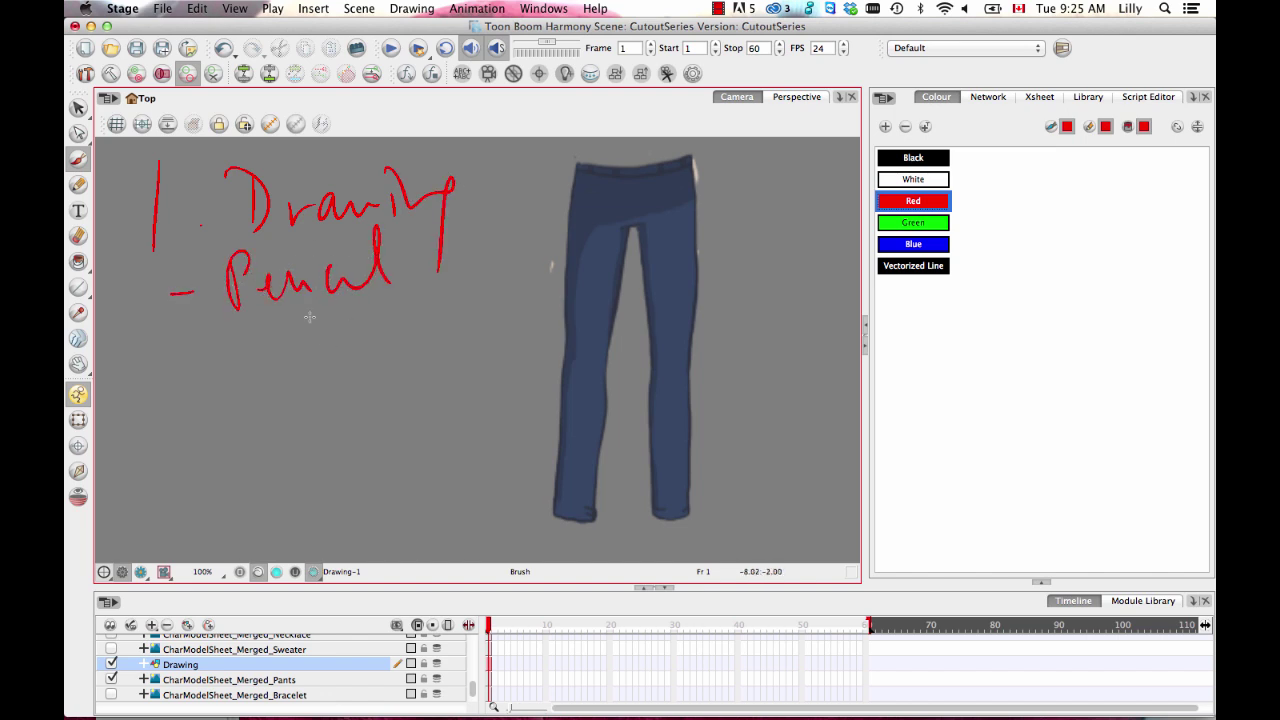
# Try reshaping a wavy red pencil line beside the pants with the Contour Editor, and delete the line
pyautogui.click(78, 184)
pyautogui.moveTo(741, 252); pyautogui.dragTo(826, 232)
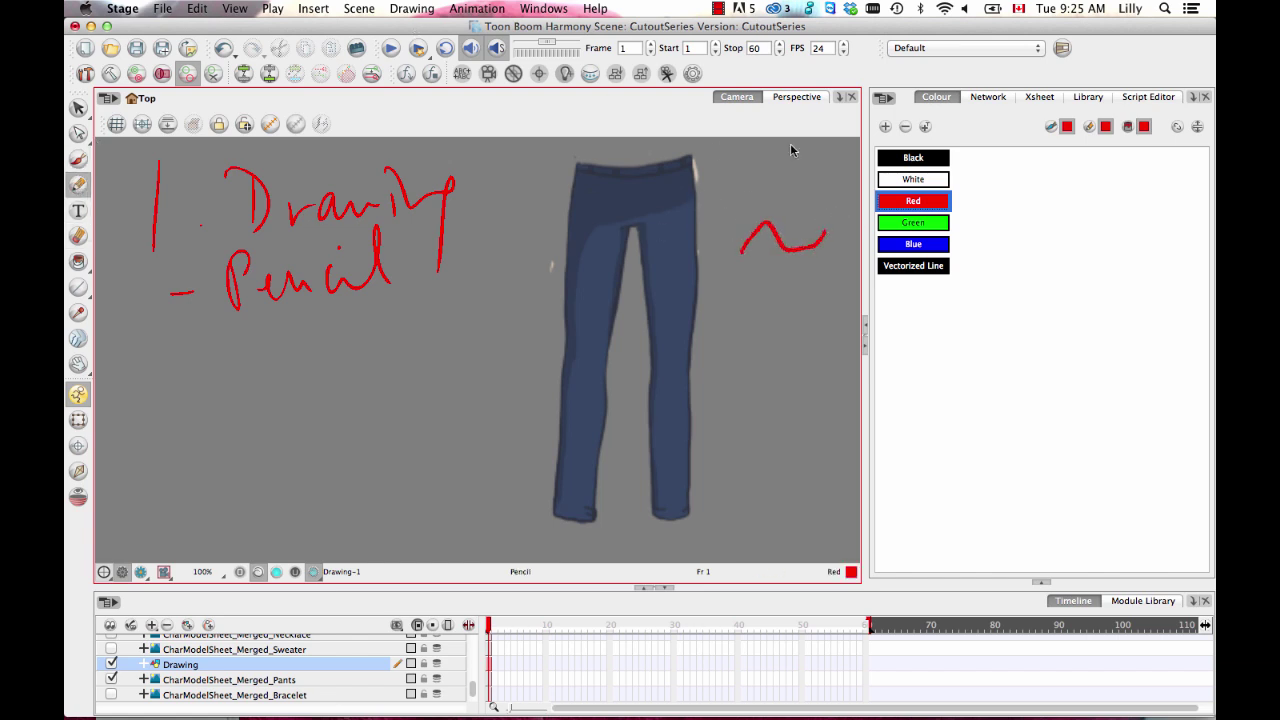
pyautogui.hotkey('alt', 'q')
pyautogui.moveTo(789, 252)
pyautogui.mouseDown()
pyautogui.moveTo(783, 316)
pyautogui.moveTo(797, 207)
pyautogui.mouseUp()
pyautogui.press('super+z')
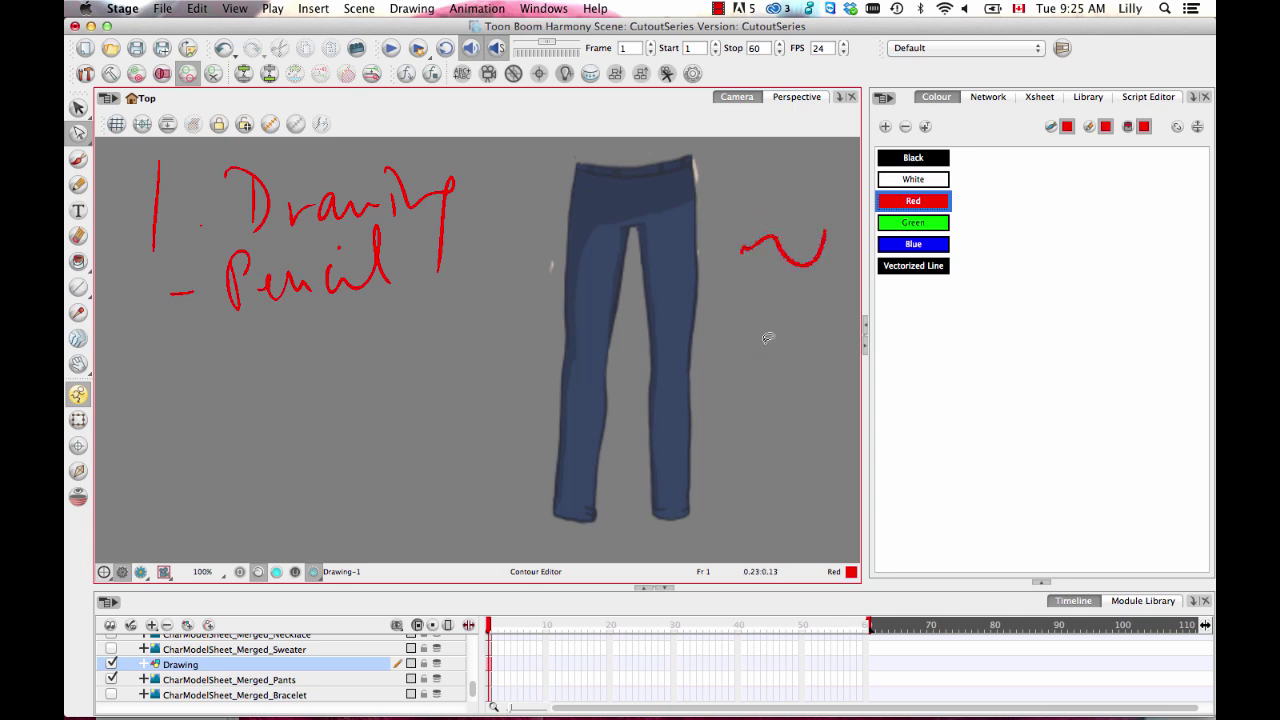
pyautogui.click(78, 107)
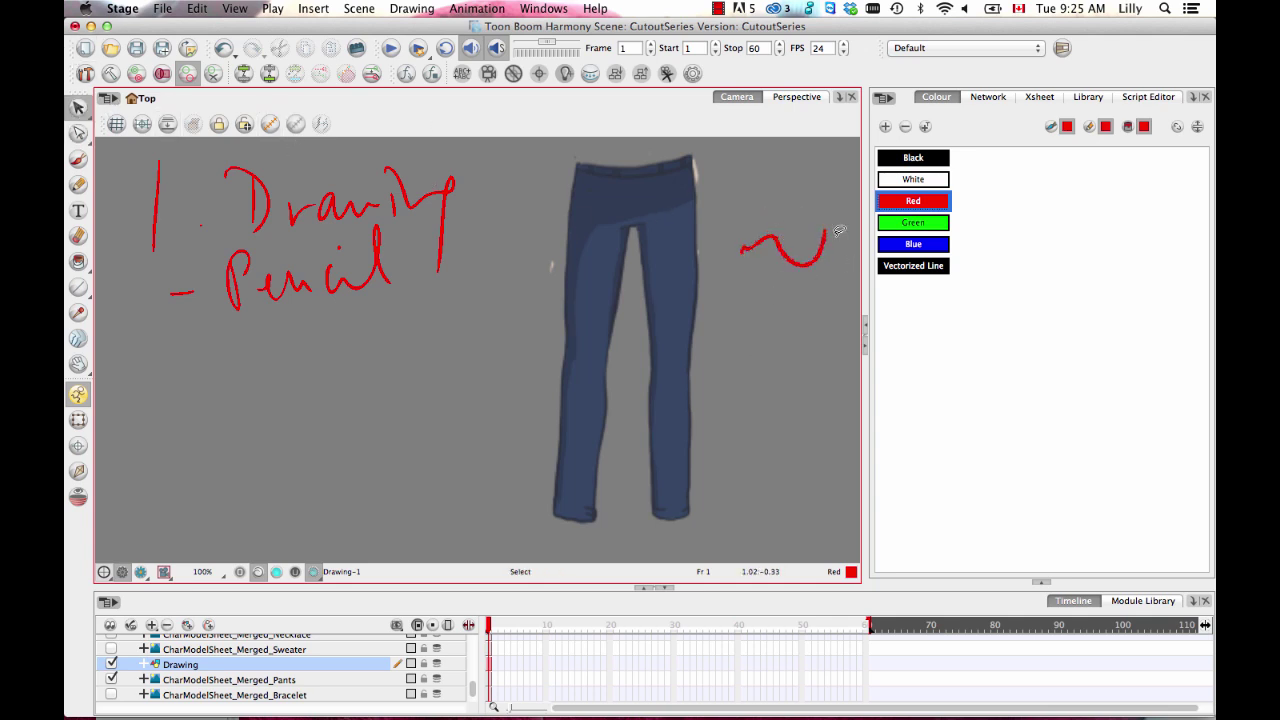
pyautogui.moveTo(806, 196)
pyautogui.mouseDown()
pyautogui.moveTo(799, 318)
pyautogui.moveTo(830, 290)
pyautogui.mouseUp()
pyautogui.press('Delete')
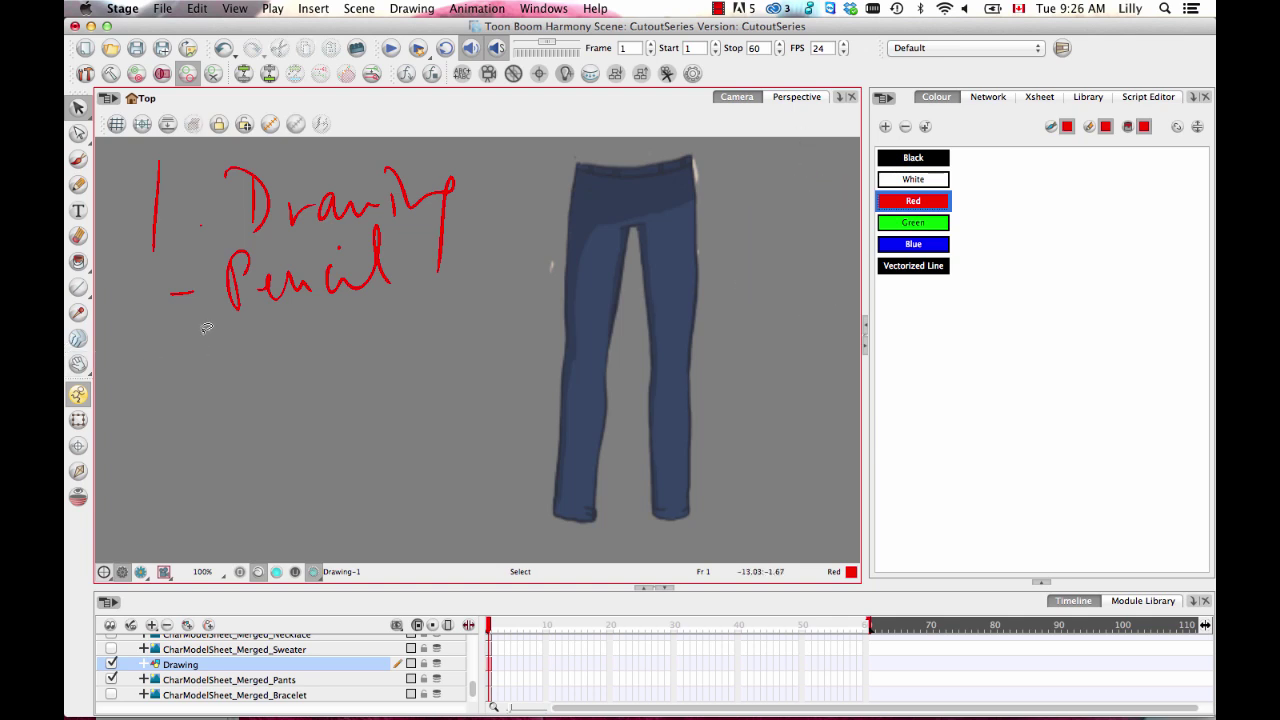
# Handwrite "2. Overlap" in red below the first note and underline it with two brush strokes
pyautogui.click(78, 158)
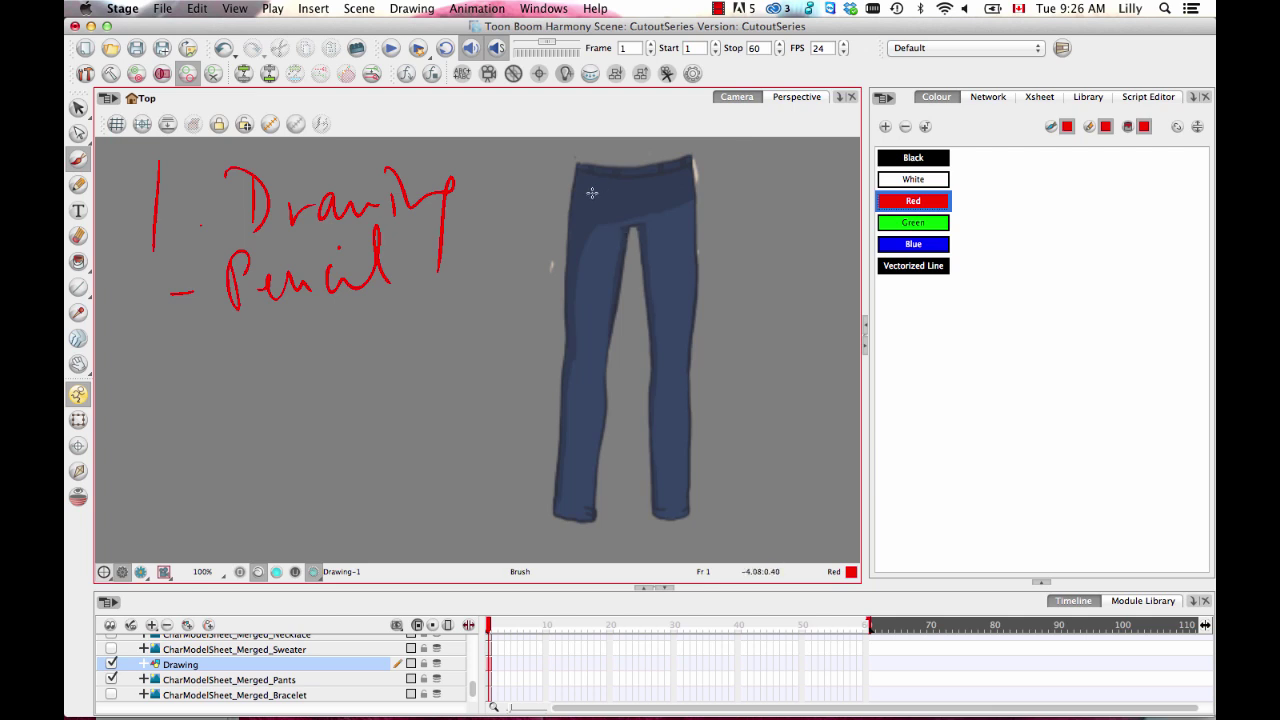
pyautogui.moveTo(150, 372); pyautogui.dragTo(190, 433)
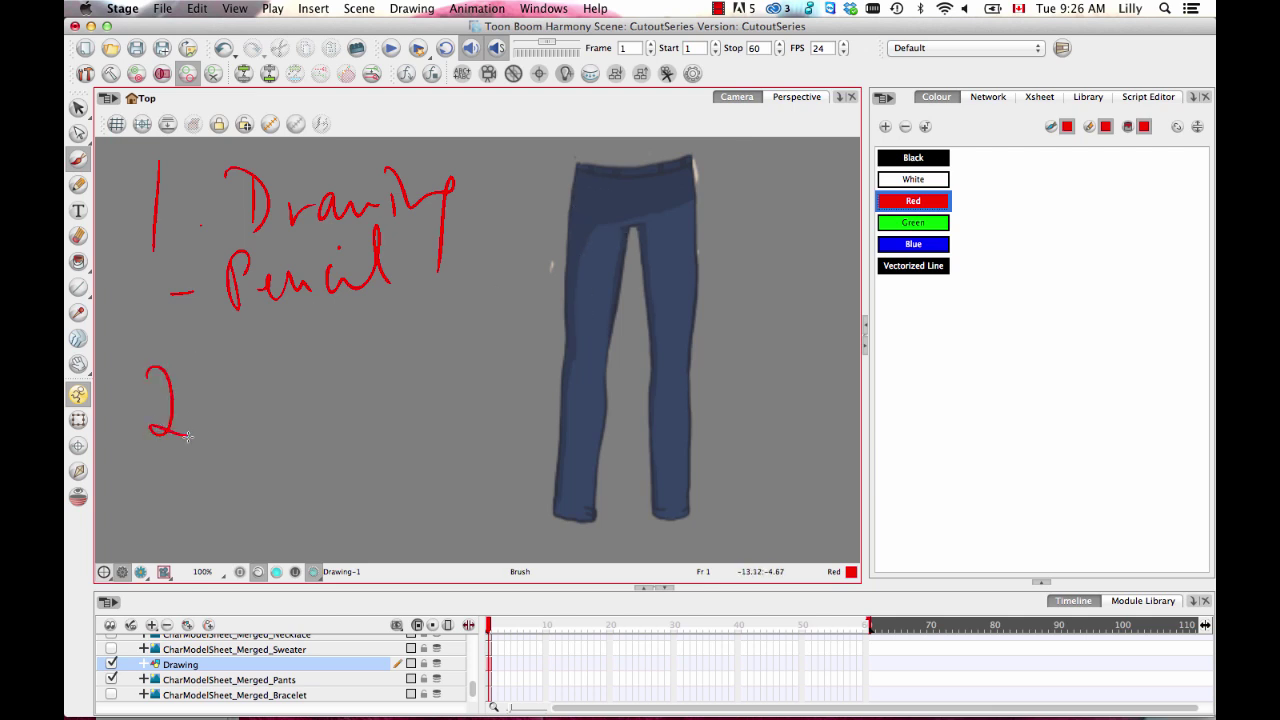
pyautogui.click(207, 416)
pyautogui.moveTo(271, 350)
pyautogui.mouseDown()
pyautogui.moveTo(280, 403)
pyautogui.moveTo(308, 421)
pyautogui.moveTo(354, 378)
pyautogui.moveTo(384, 419)
pyautogui.moveTo(393, 396)
pyautogui.moveTo(440, 375)
pyautogui.mouseUp()
pyautogui.moveTo(232, 480); pyautogui.dragTo(441, 428)
pyautogui.moveTo(441, 430); pyautogui.dragTo(221, 529)
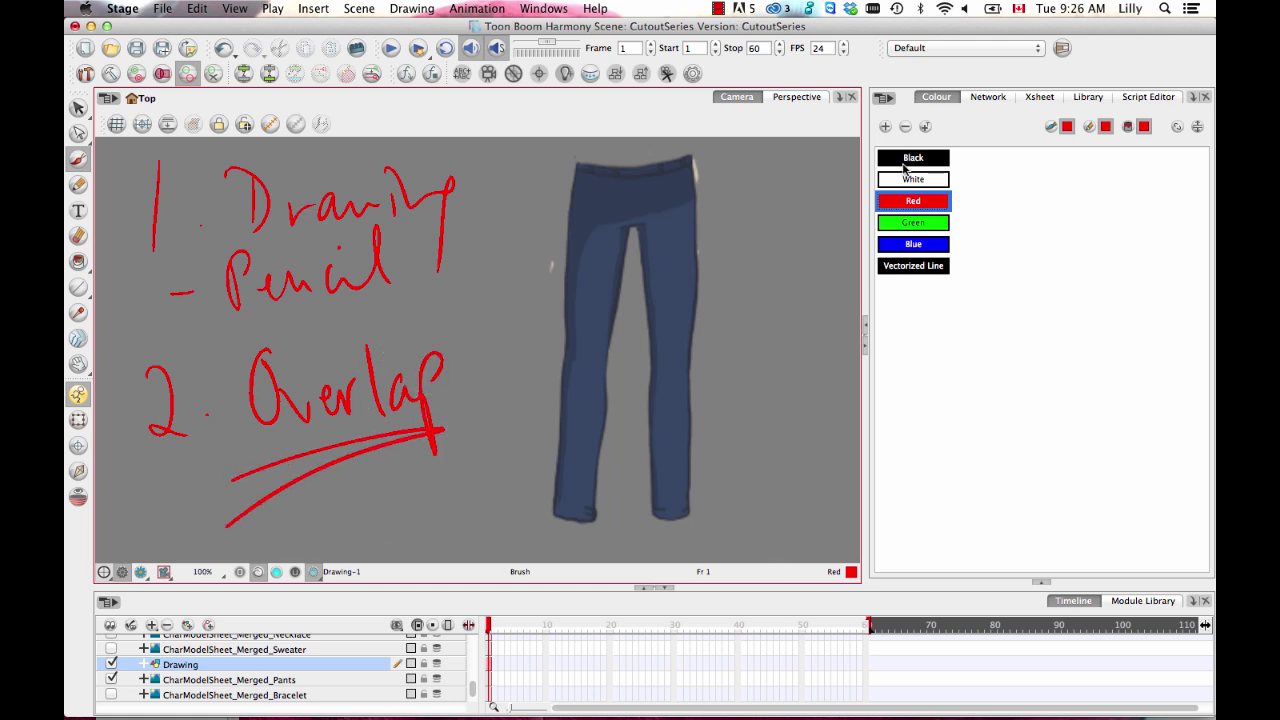
# Change the Red swatch of the CutoutSeries palette to a muted dark blue, trying magenta first
pyautogui.doubleClick(887, 202)
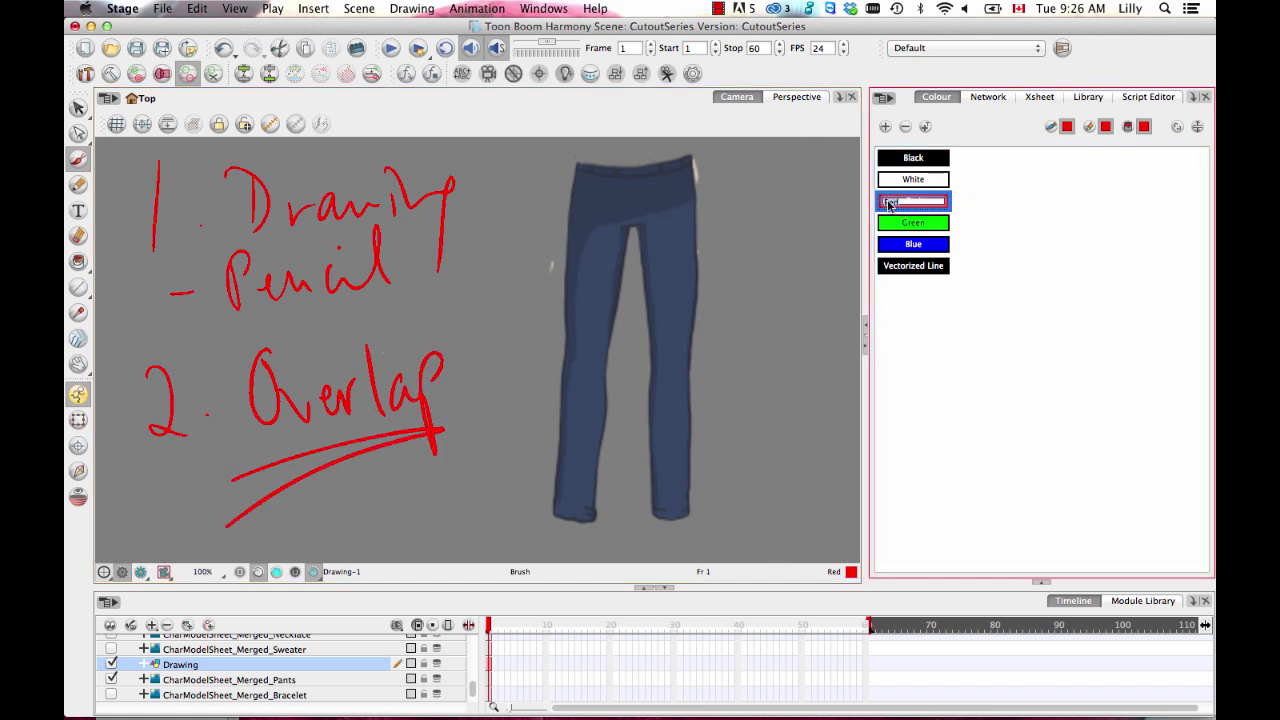
pyautogui.doubleClick(942, 206)
pyautogui.moveTo(815, 206); pyautogui.dragTo(1077, 263)
pyautogui.click(755, 339)
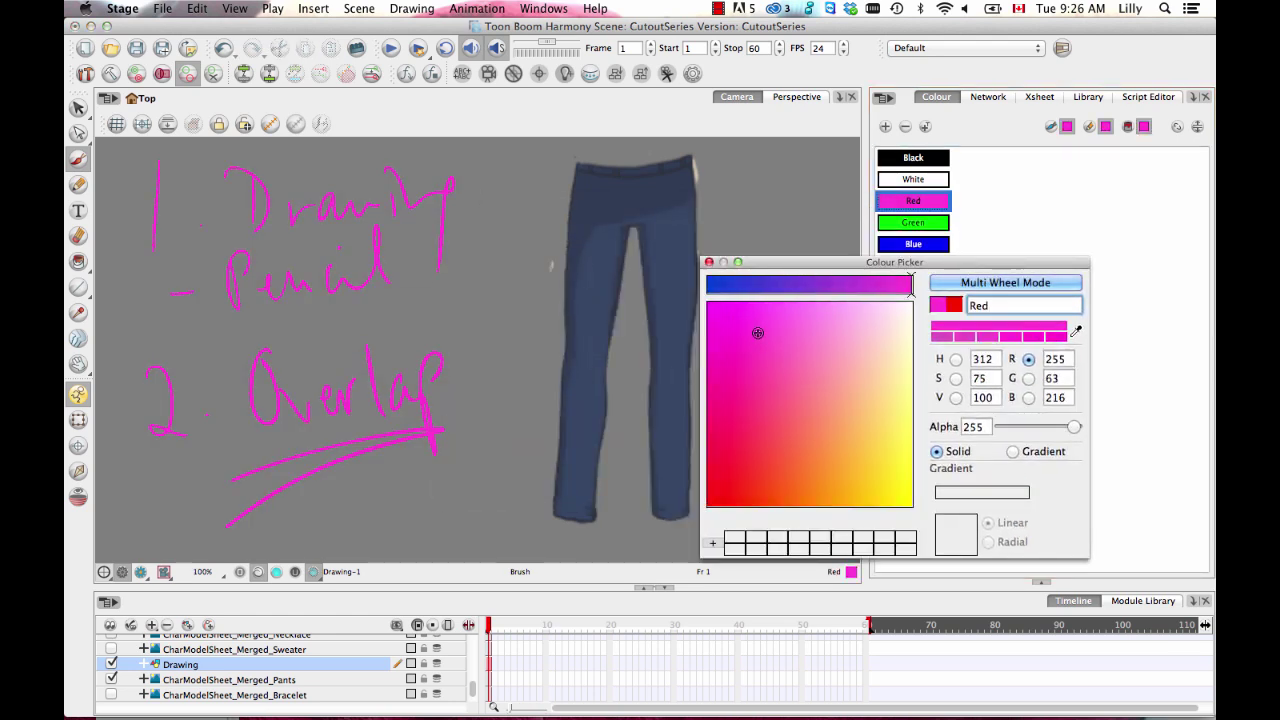
pyautogui.click(752, 286)
pyautogui.moveTo(805, 340)
pyautogui.mouseDown()
pyautogui.moveTo(834, 334)
pyautogui.moveTo(765, 397)
pyautogui.mouseUp()
pyautogui.click(709, 262)
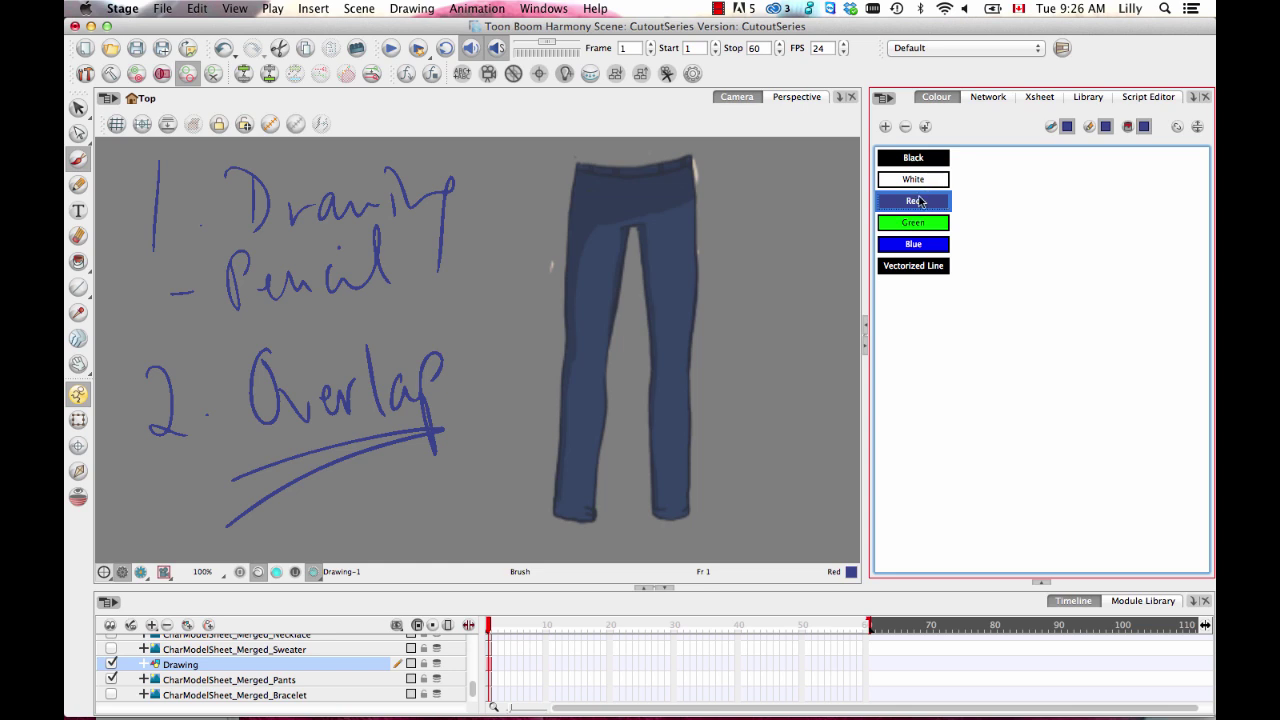
# Display the scene's palette list and create a new palette named Character
pyautogui.click(1198, 127)
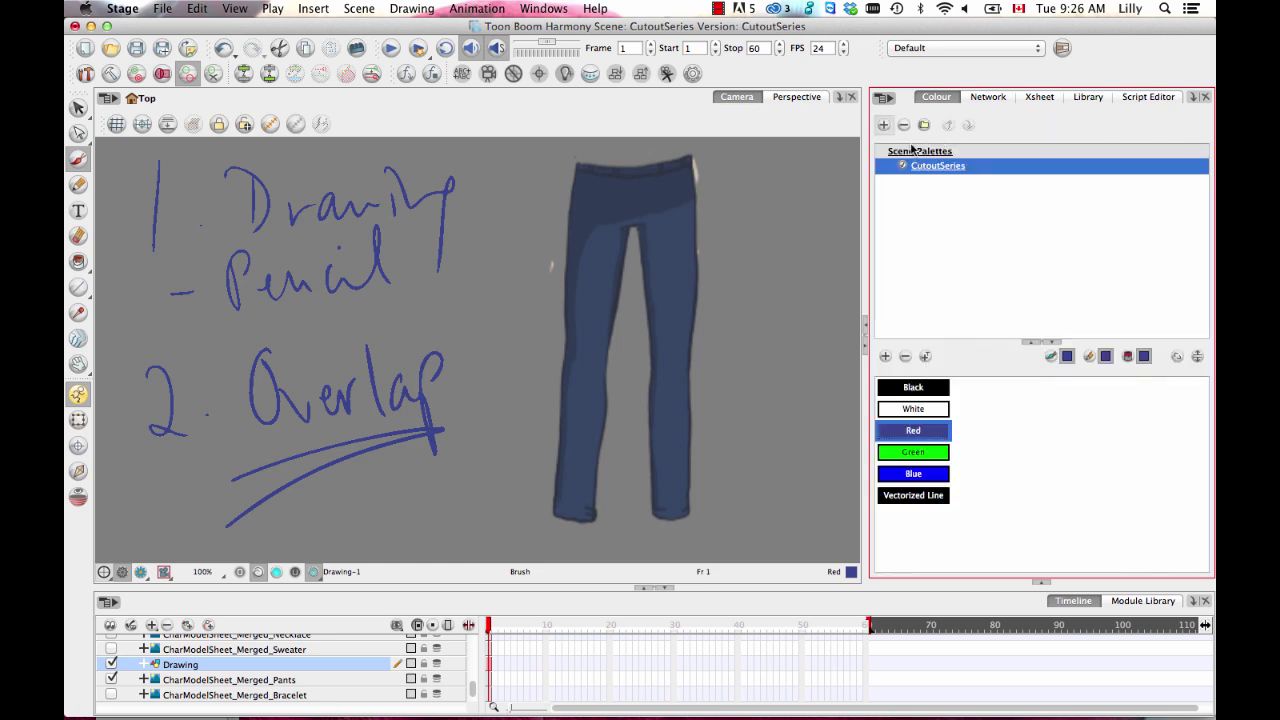
pyautogui.click(884, 126)
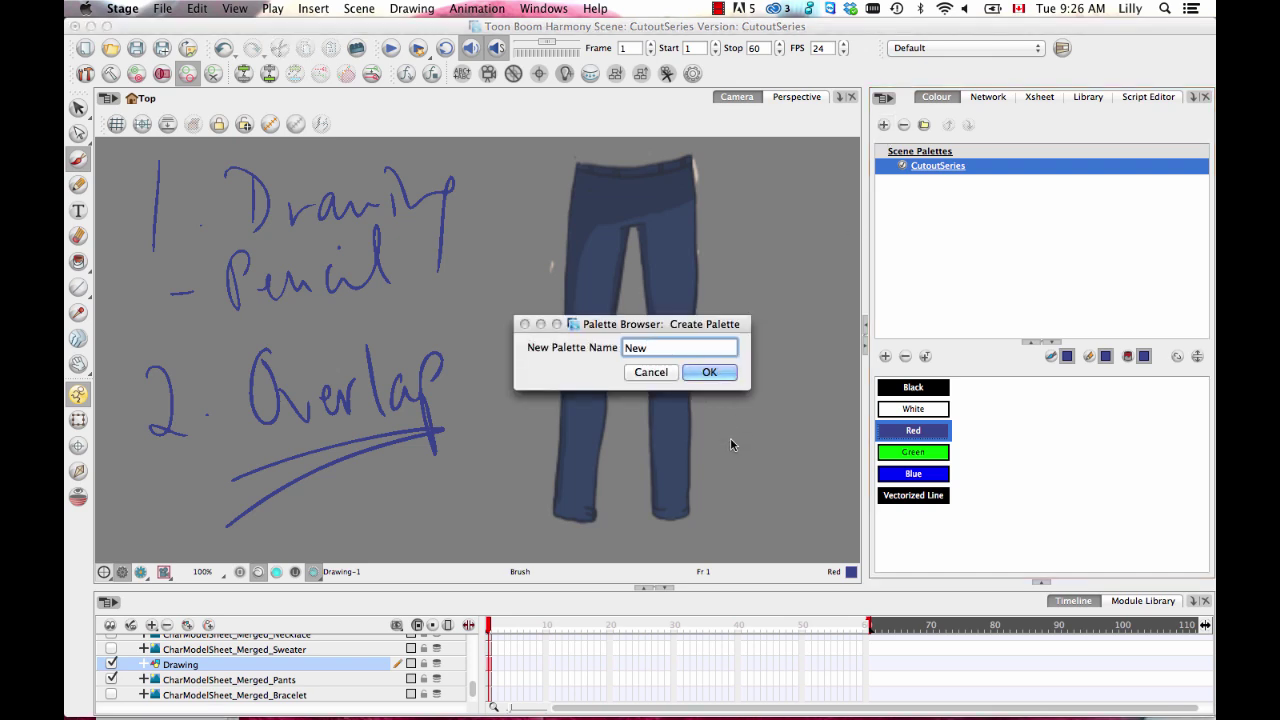
pyautogui.press('super+a')
pyautogui.write('Character')
pyautogui.press('Return')
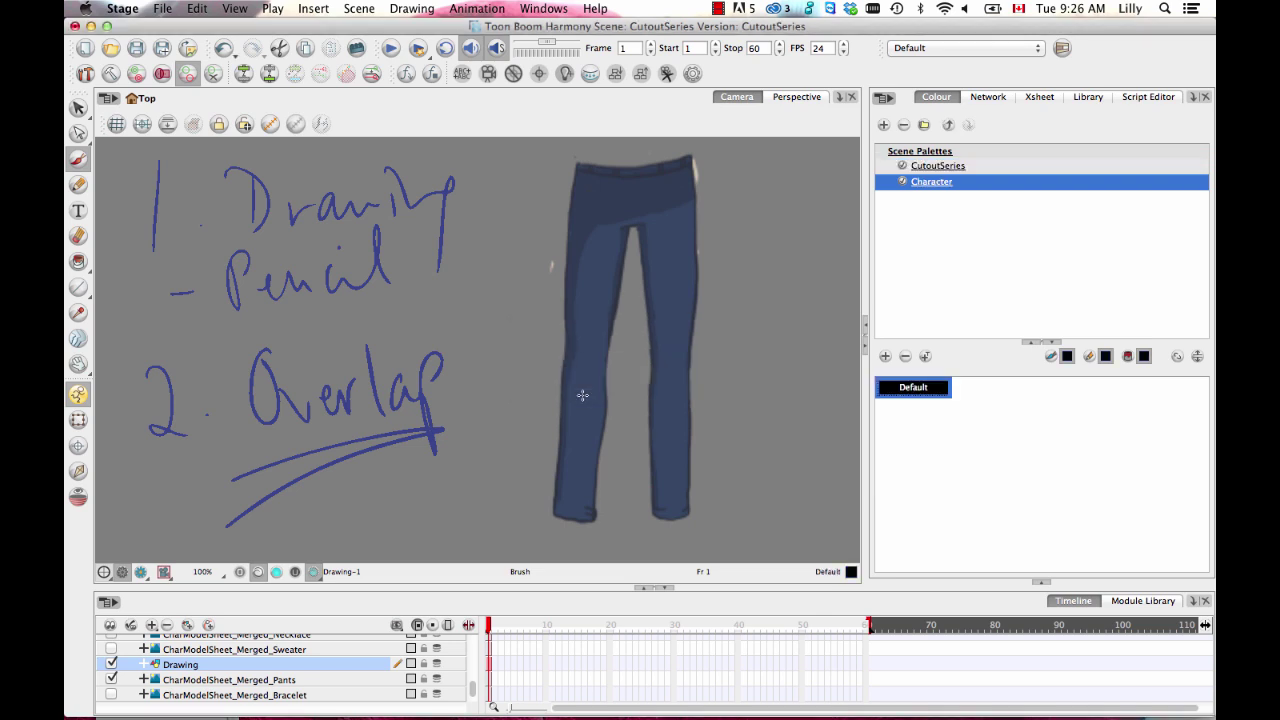
# Add a new colour swatch to the Character palette and open it in the Colour Picker
pyautogui.click(885, 356)
pyautogui.doubleClick(932, 409)
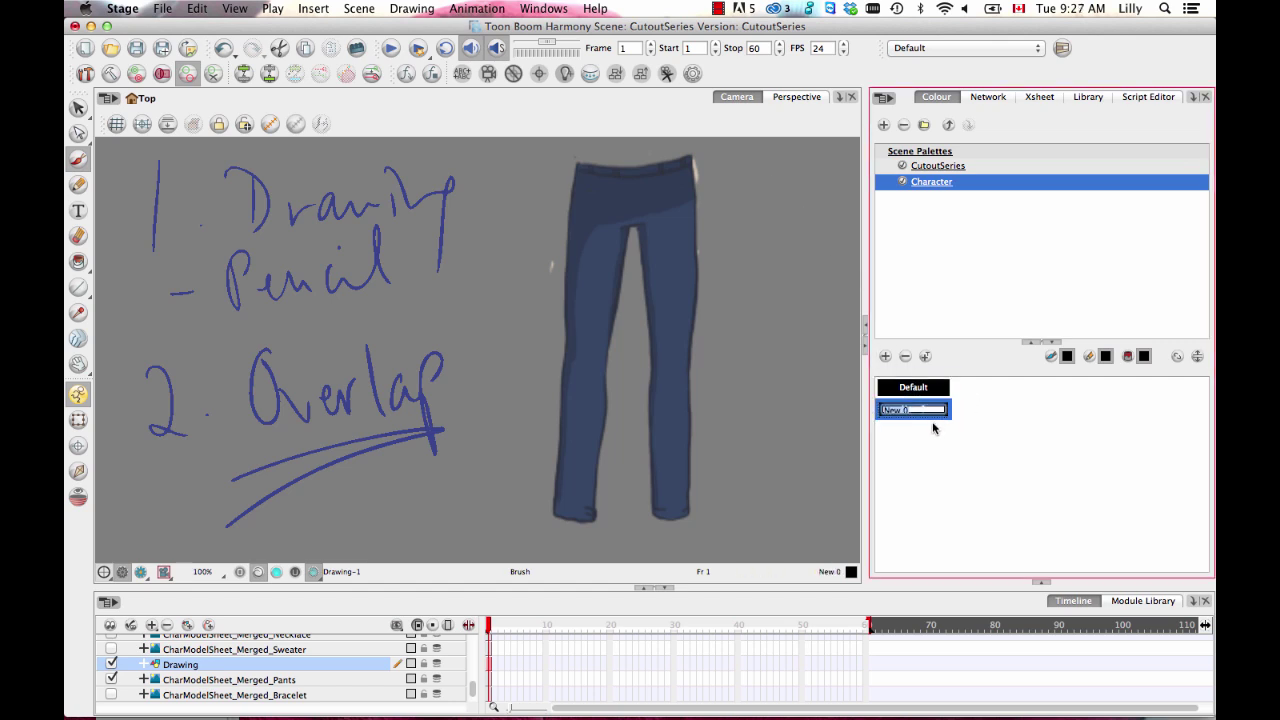
pyautogui.moveTo(818, 268); pyautogui.dragTo(948, 268)
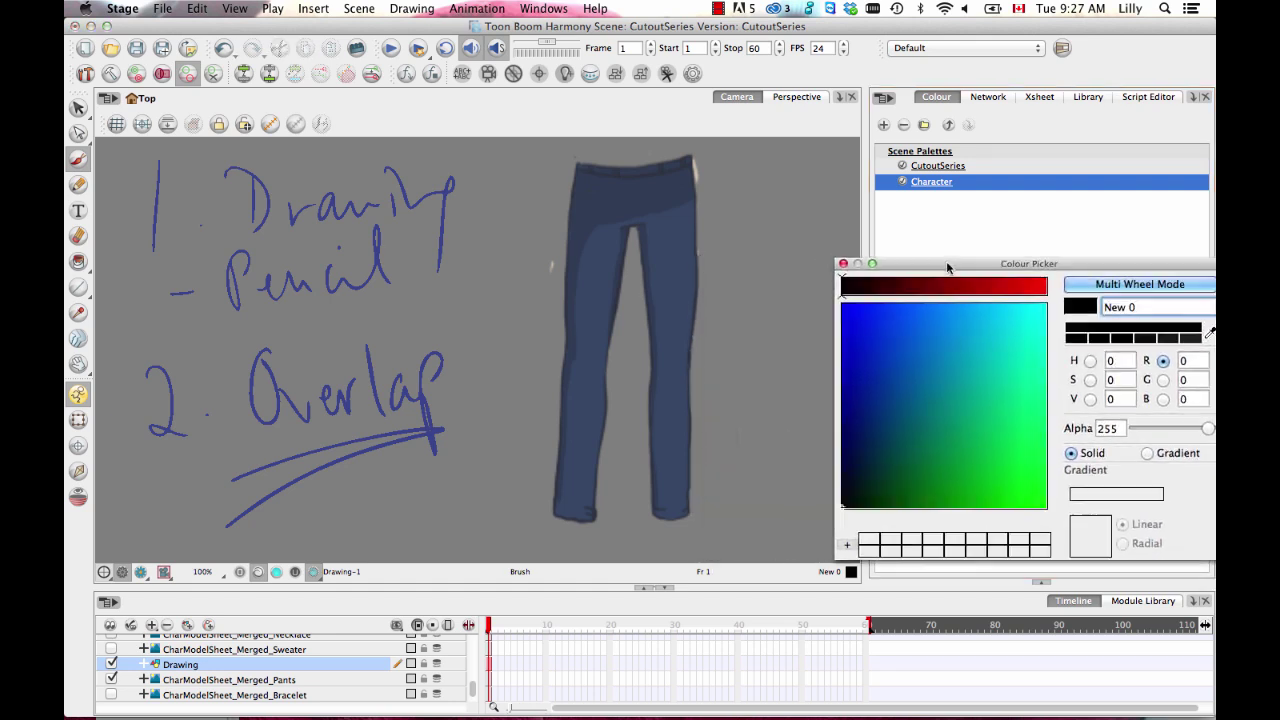
# Sample the dark outline colour along the inner leg of the pants for the new swatch
pyautogui.moveTo(709, 352); pyautogui.dragTo(698, 358)
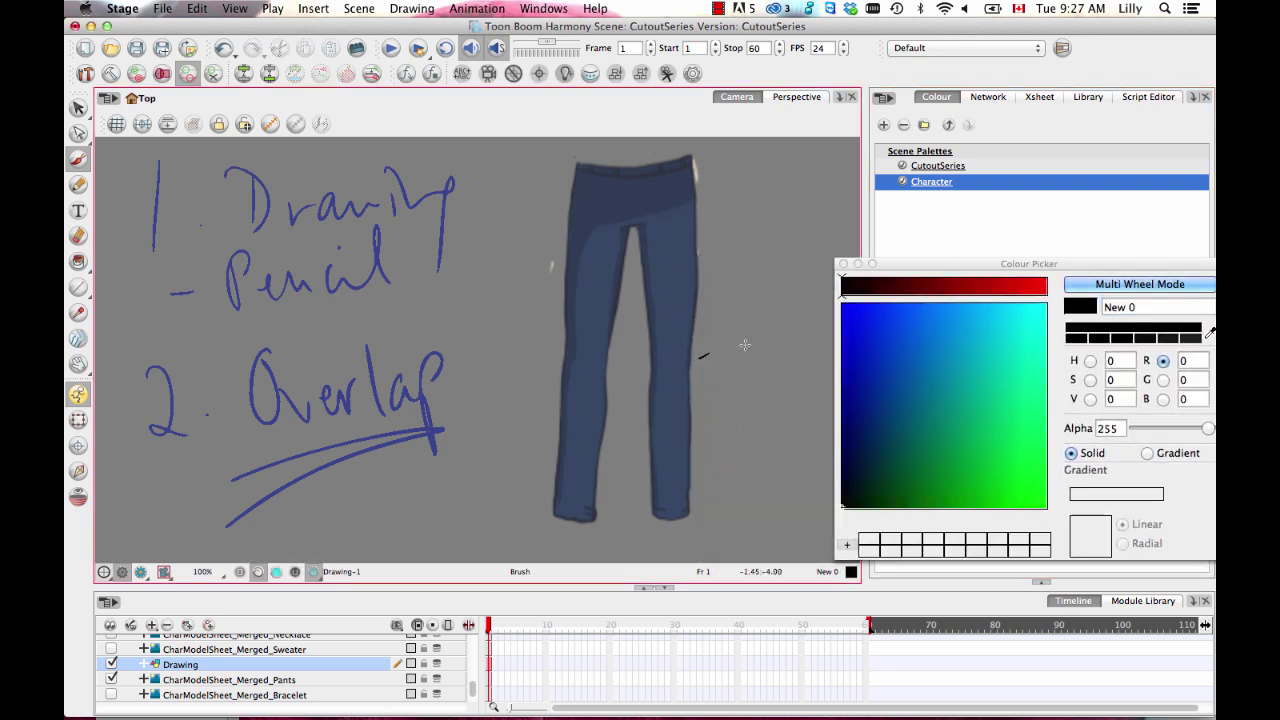
pyautogui.press('super+z')
pyautogui.press('2')
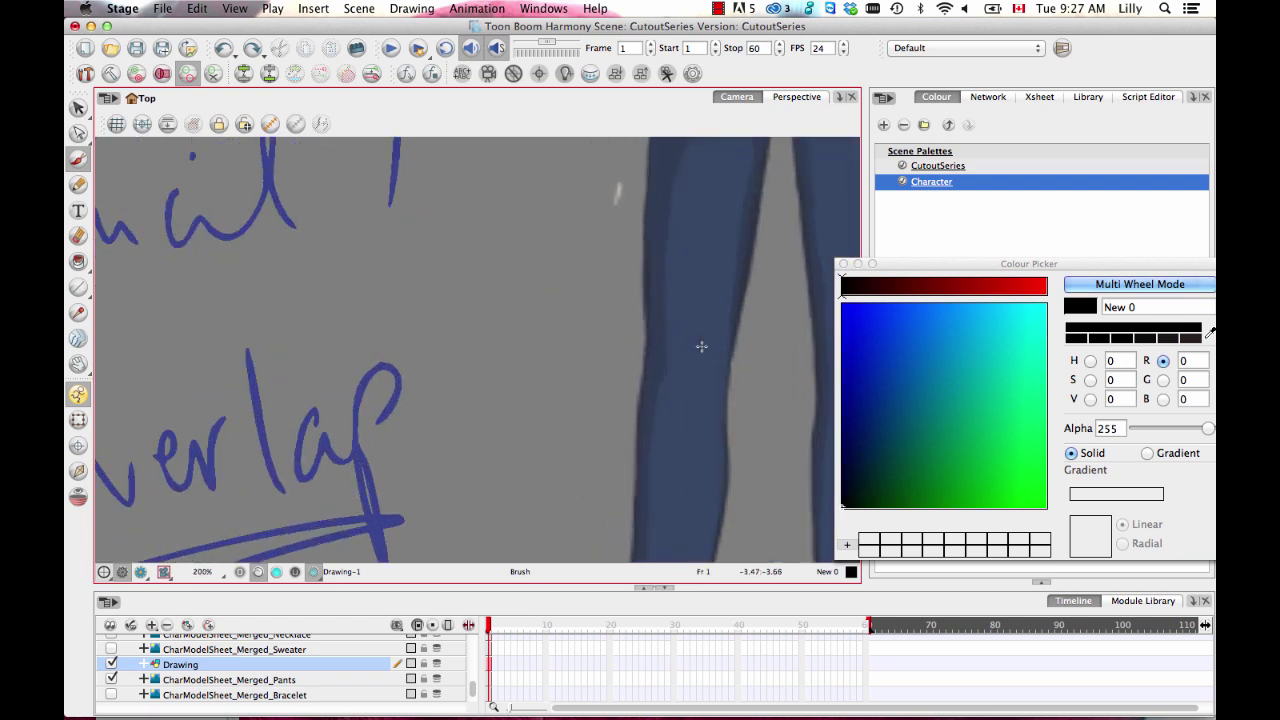
pyautogui.moveTo(788, 306); pyautogui.dragTo(627, 480)
pyautogui.press('2')
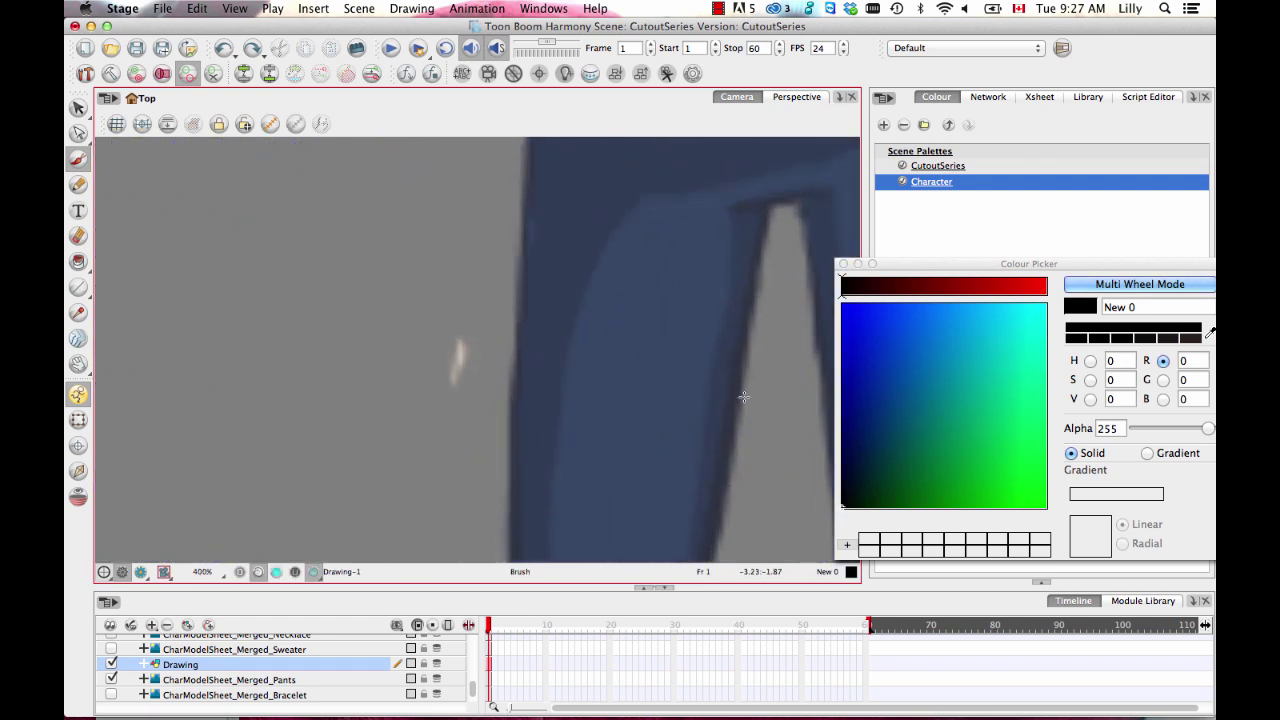
pyautogui.moveTo(771, 403); pyautogui.dragTo(480, 500)
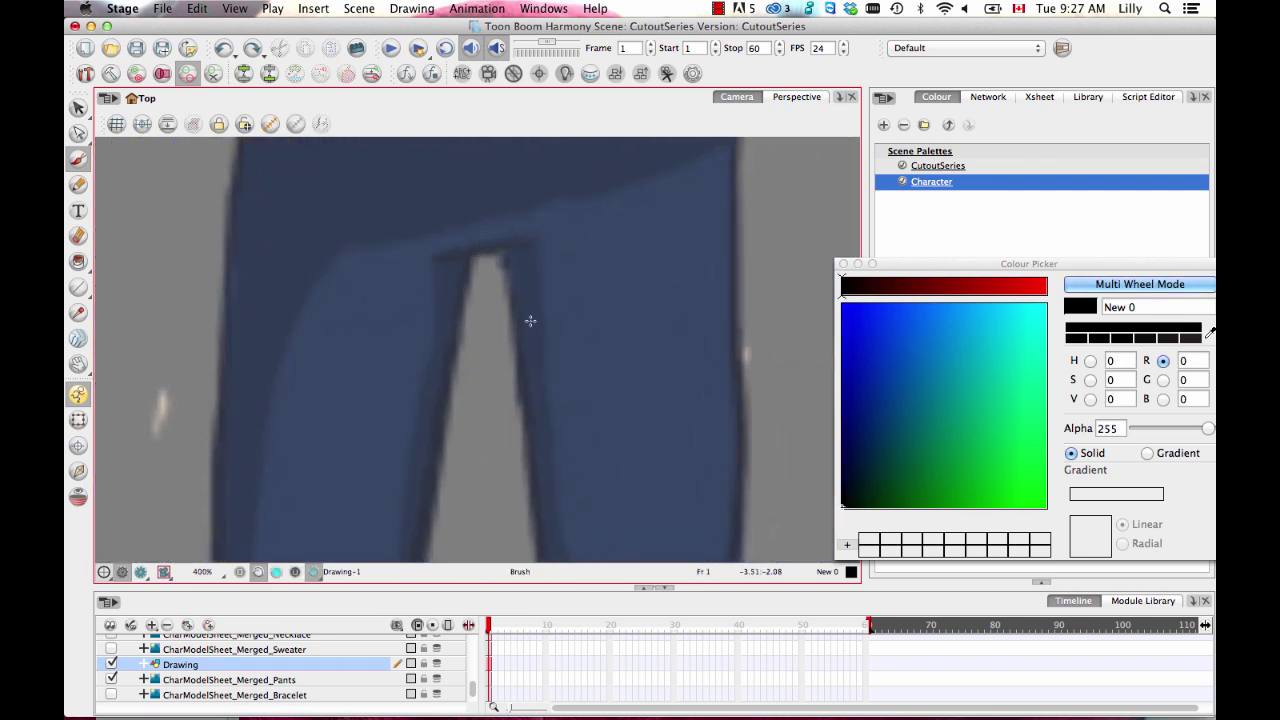
pyautogui.moveTo(1032, 266); pyautogui.dragTo(809, 427)
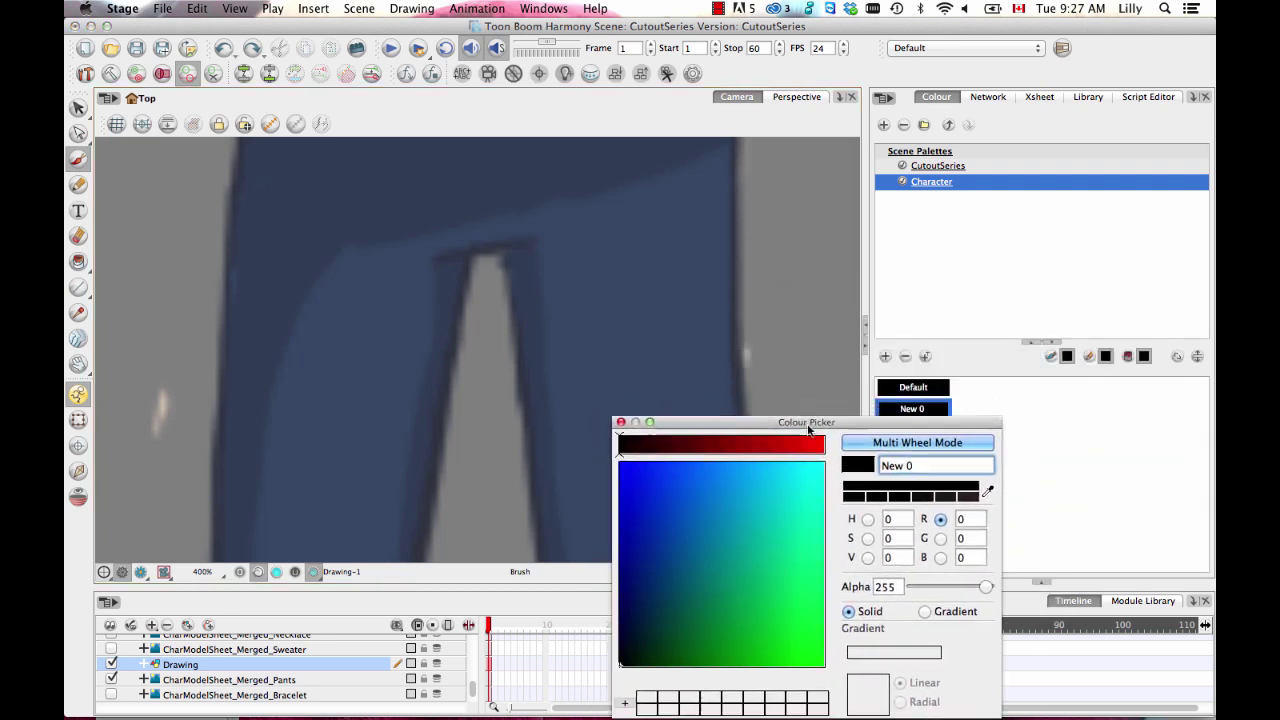
pyautogui.click(989, 492)
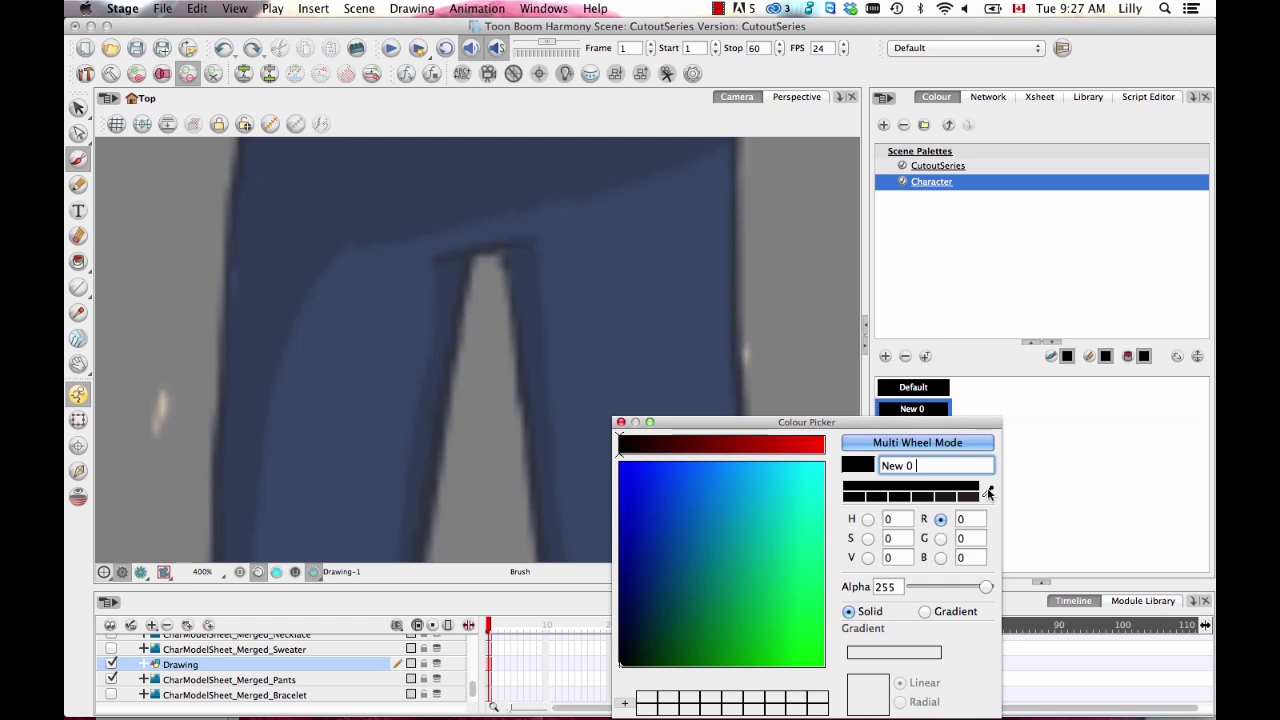
pyautogui.click(448, 423)
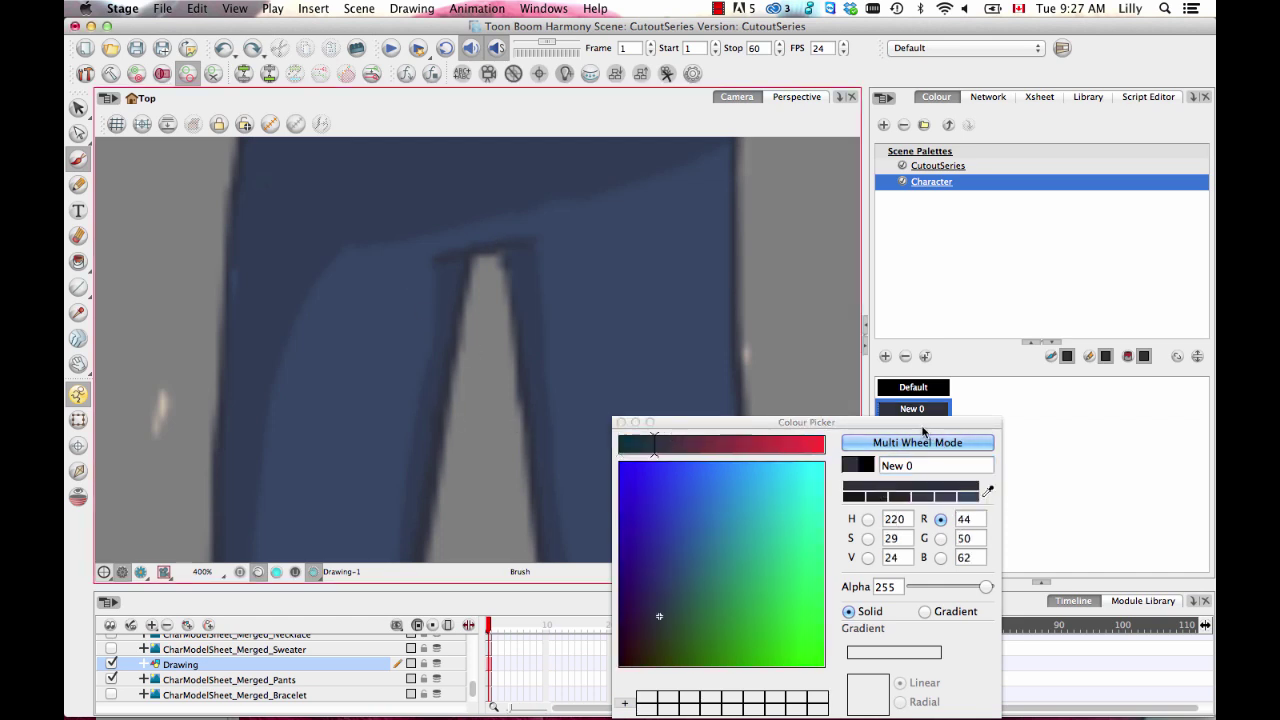
# Rename the new dark outline swatch as PantsLines
pyautogui.click(919, 472)
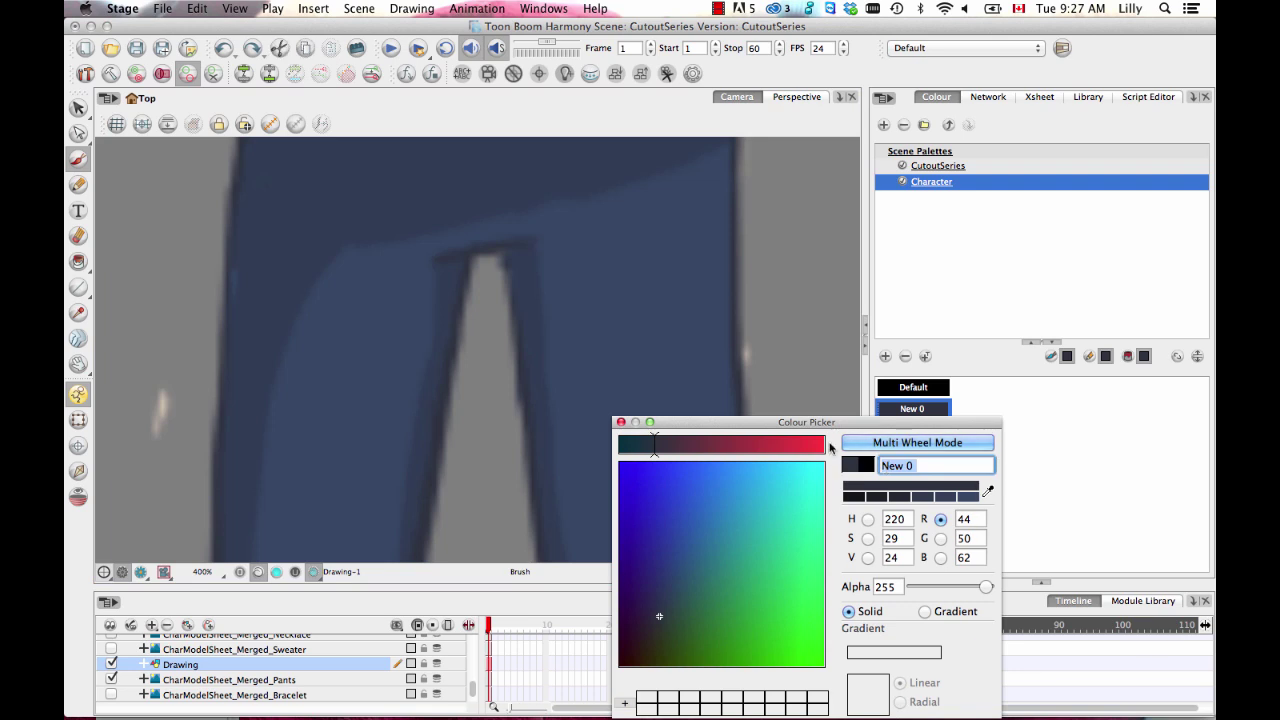
pyautogui.write('Pants')
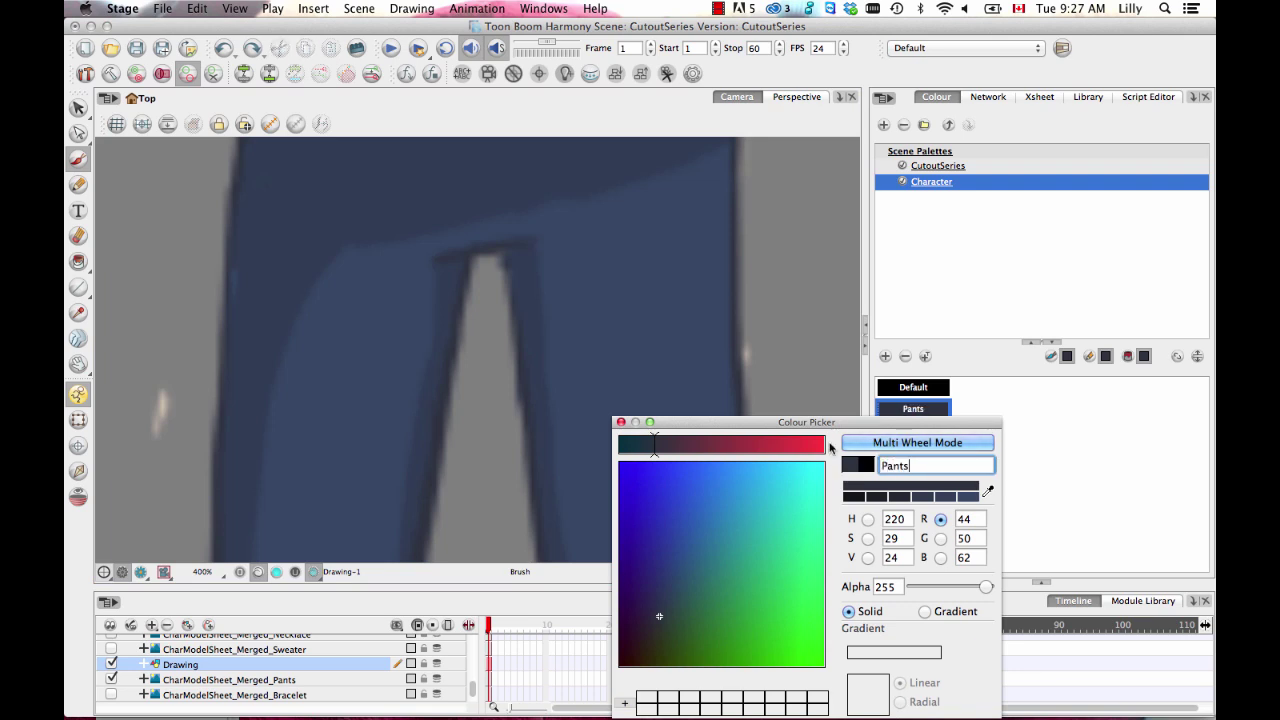
pyautogui.write('Lines')
# Add a swatch named Pants to the Character palette, sampling the pants' main blue from the lit part of the leg
pyautogui.click(885, 356)
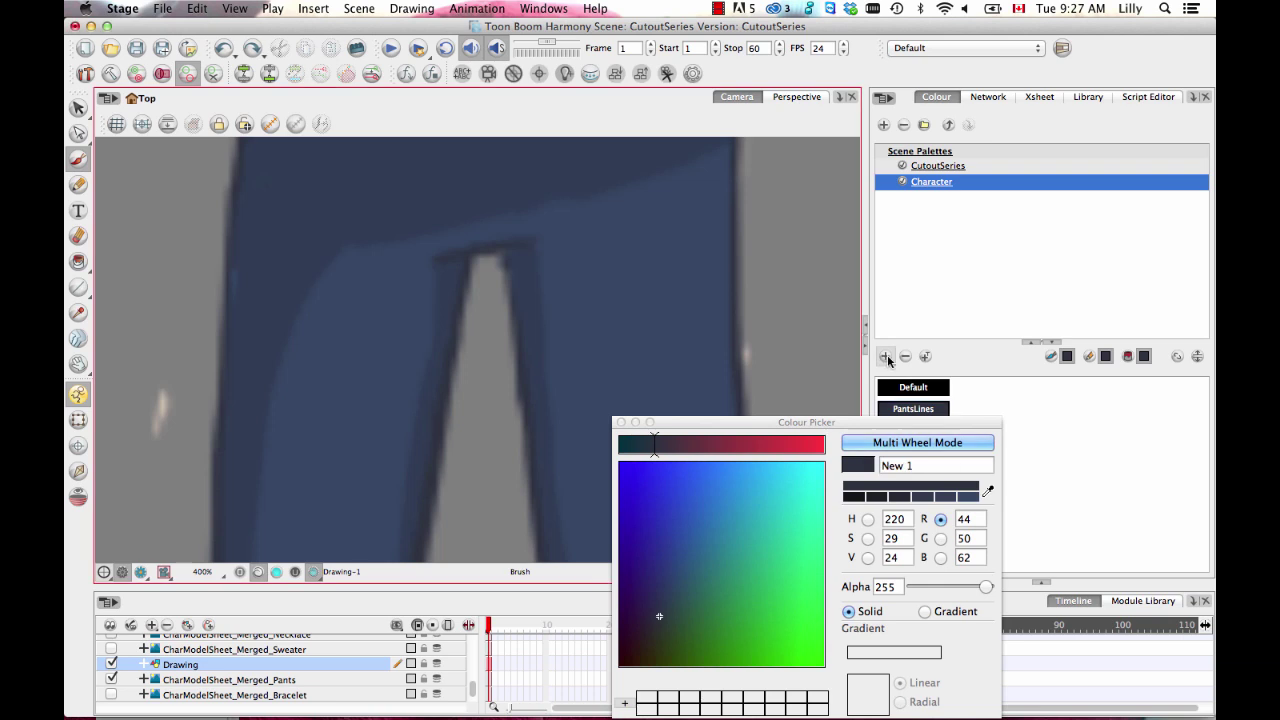
pyautogui.click(987, 492)
pyautogui.click(380, 428)
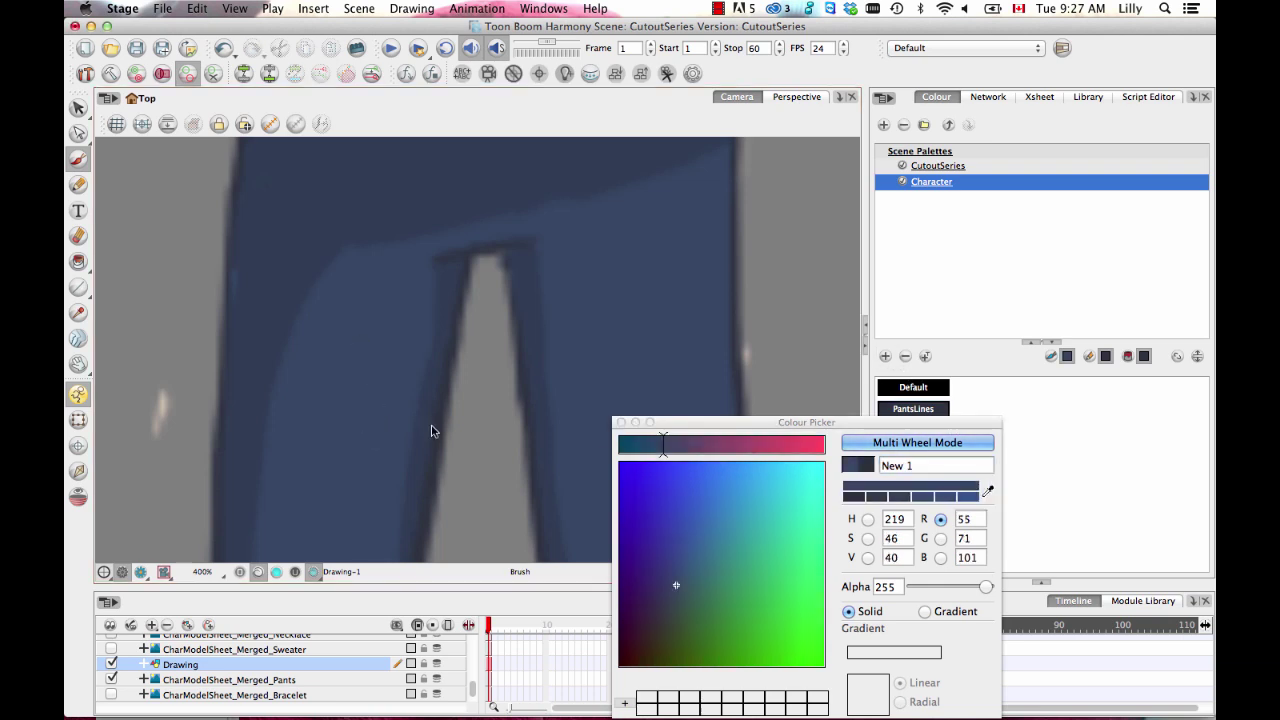
pyautogui.click(937, 464)
pyautogui.write('P')
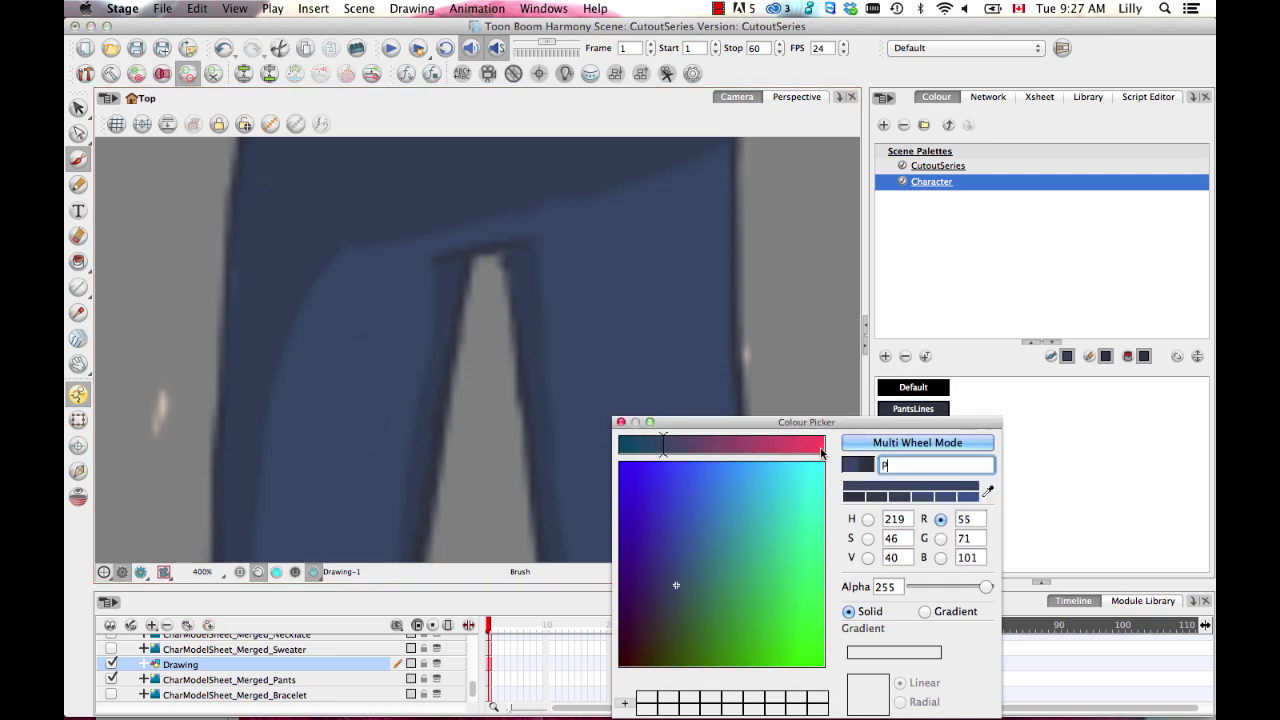
pyautogui.write('ants')
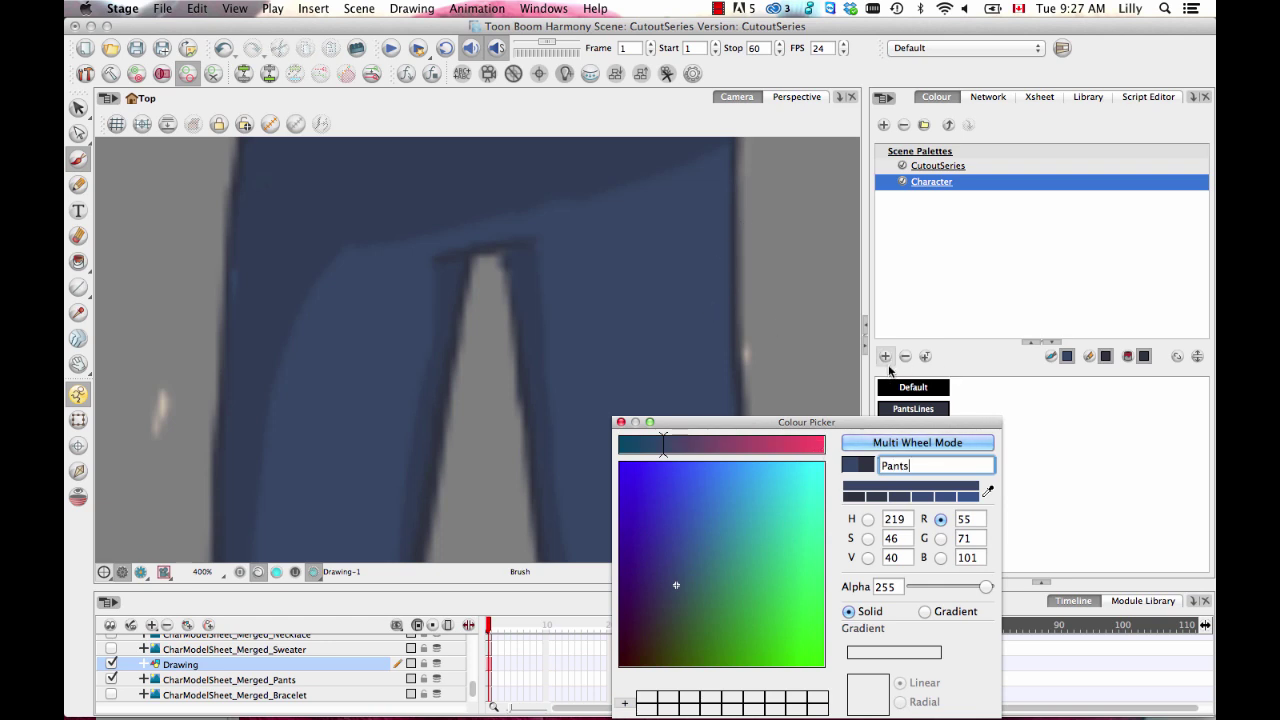
# Add a swatch named PantsShadows, sampling the darker blue shadow at the hip, and close the Colour Picker
pyautogui.click(886, 358)
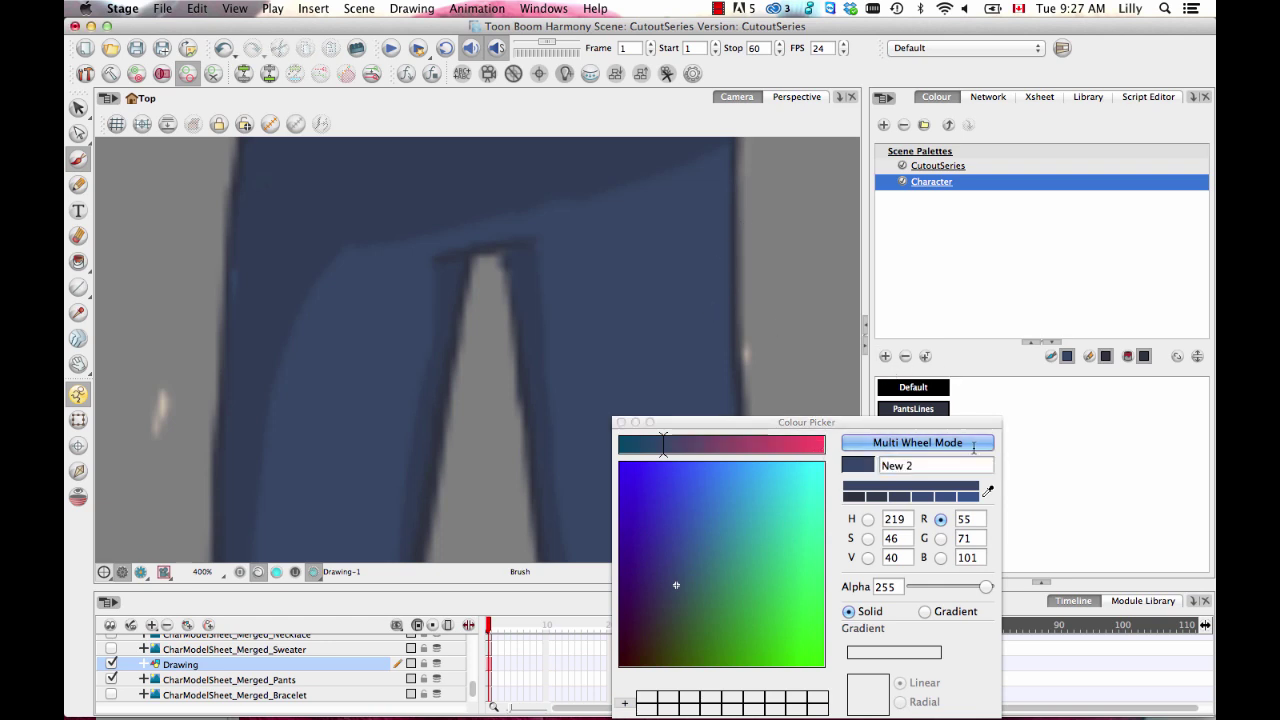
pyautogui.click(990, 491)
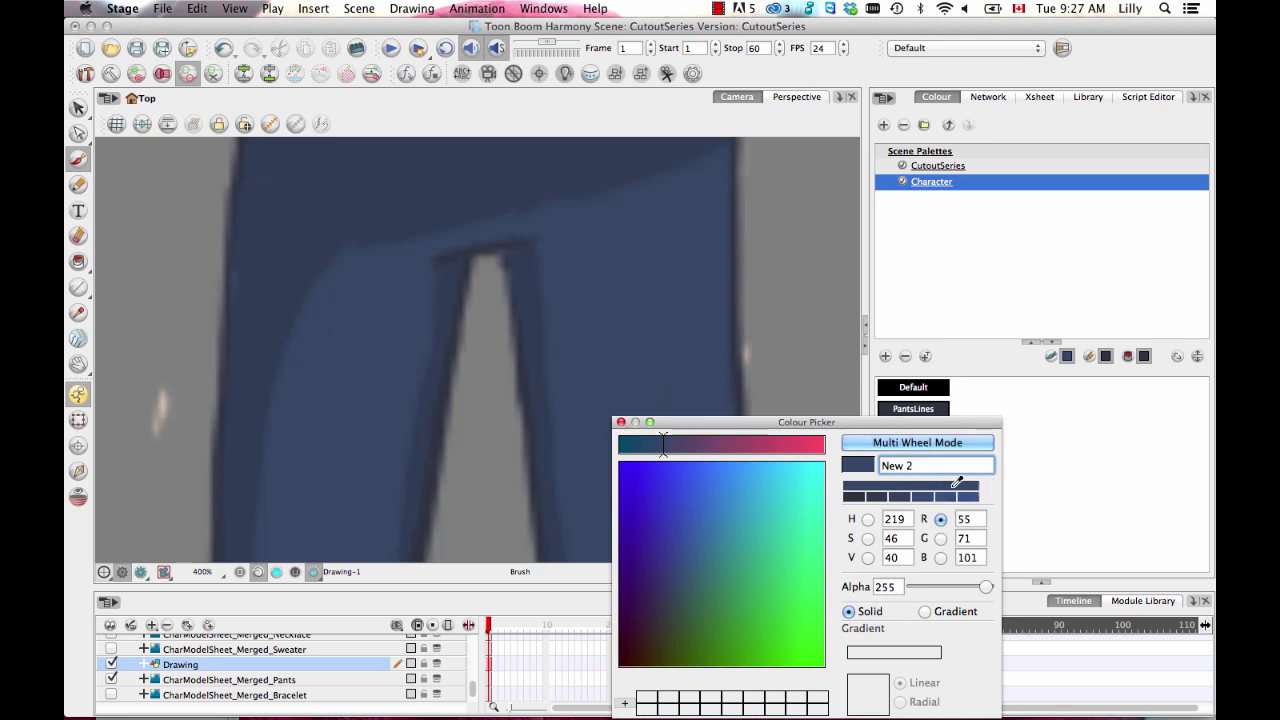
pyautogui.click(281, 245)
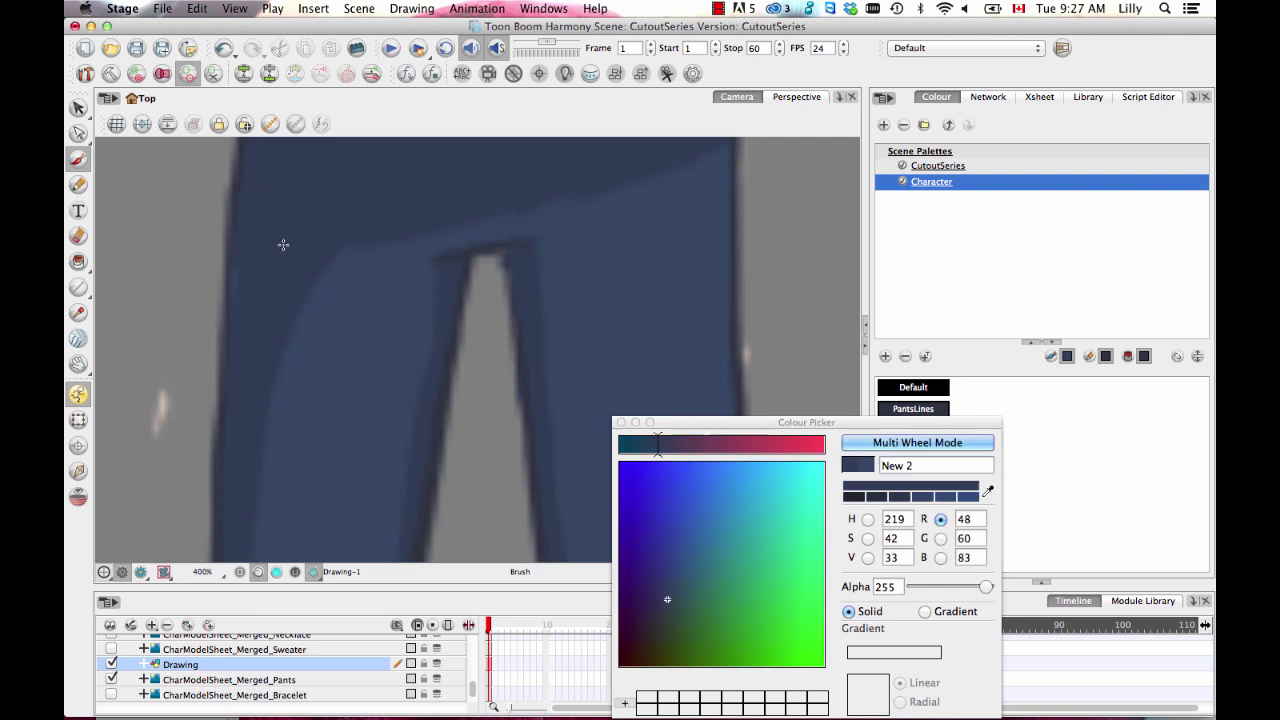
pyautogui.click(946, 463)
pyautogui.write('Pan')
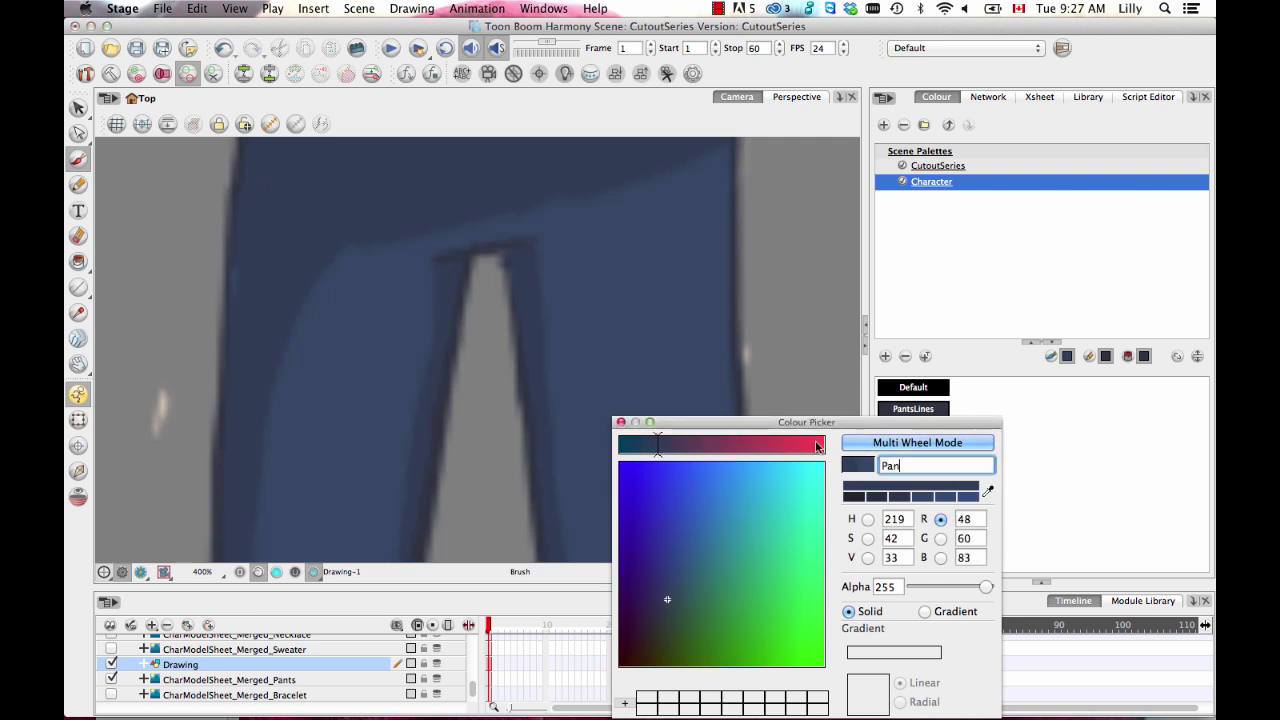
pyautogui.write('tsShadows')
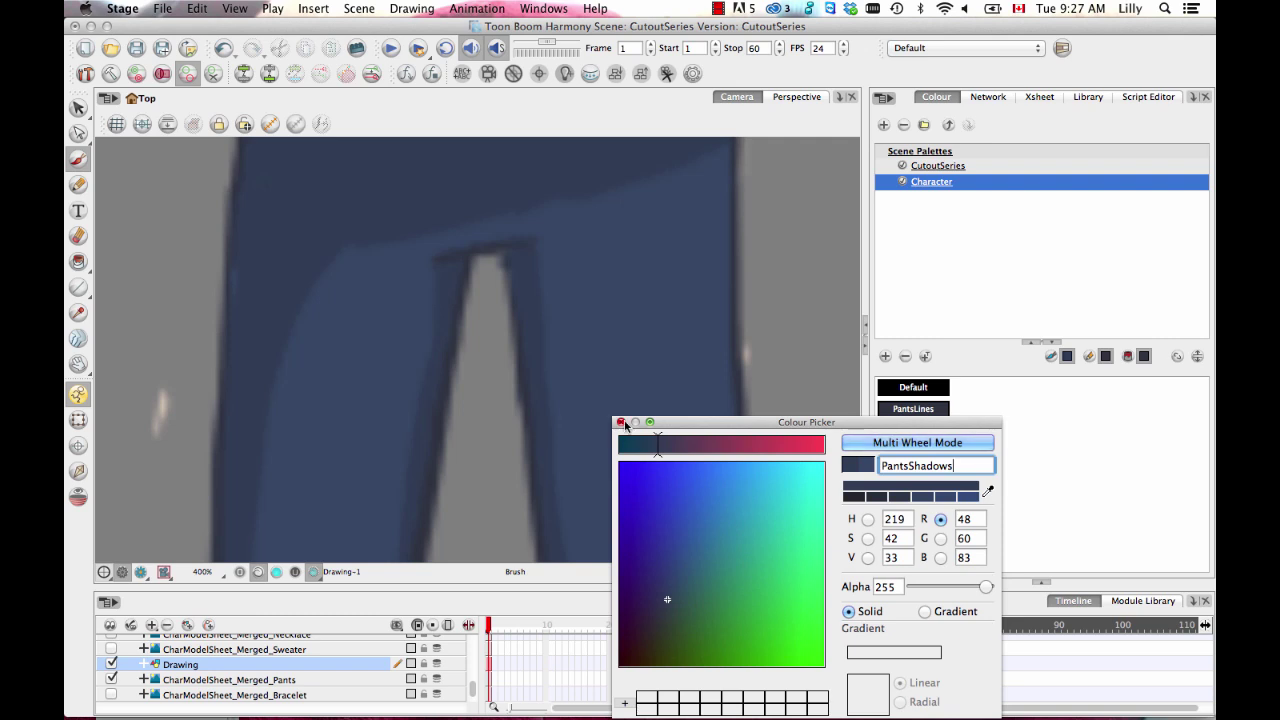
pyautogui.click(621, 423)
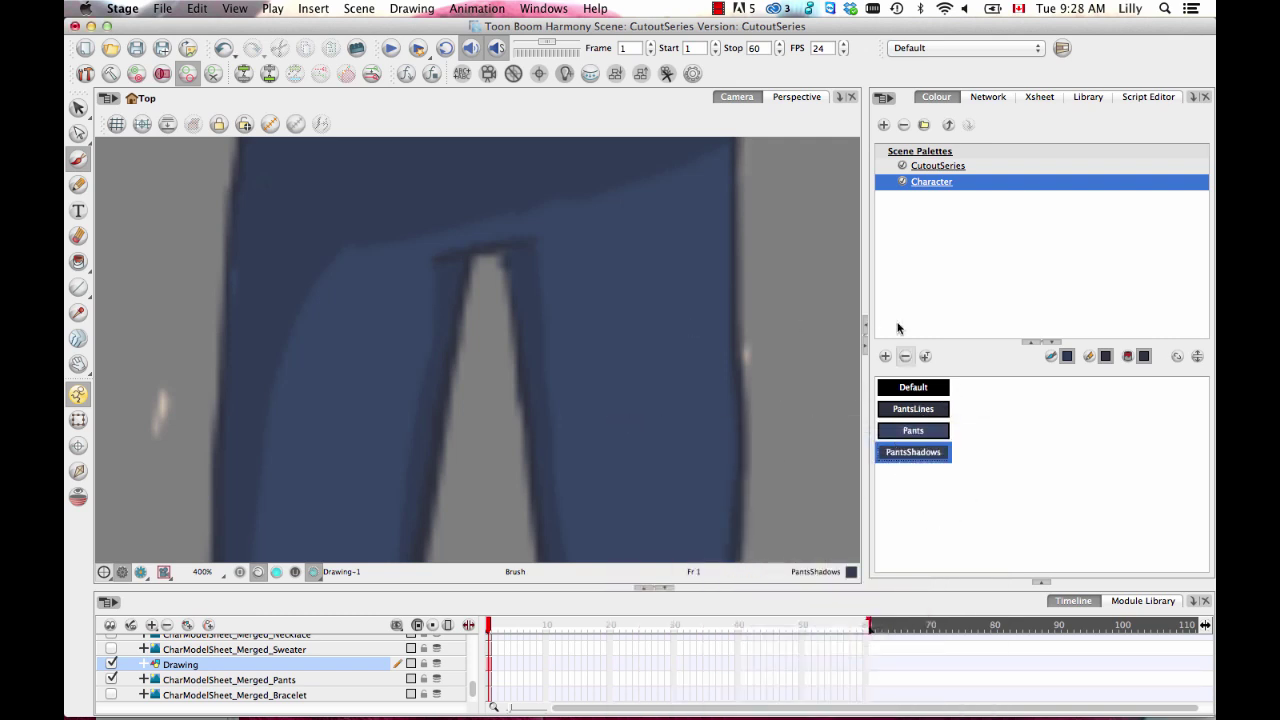
# Choose the PantsLines colour and the Pencil tool, try a short stroke at the waistband's corner and undo it
pyautogui.click(917, 411)
pyautogui.scroll(-4, 557, 343)
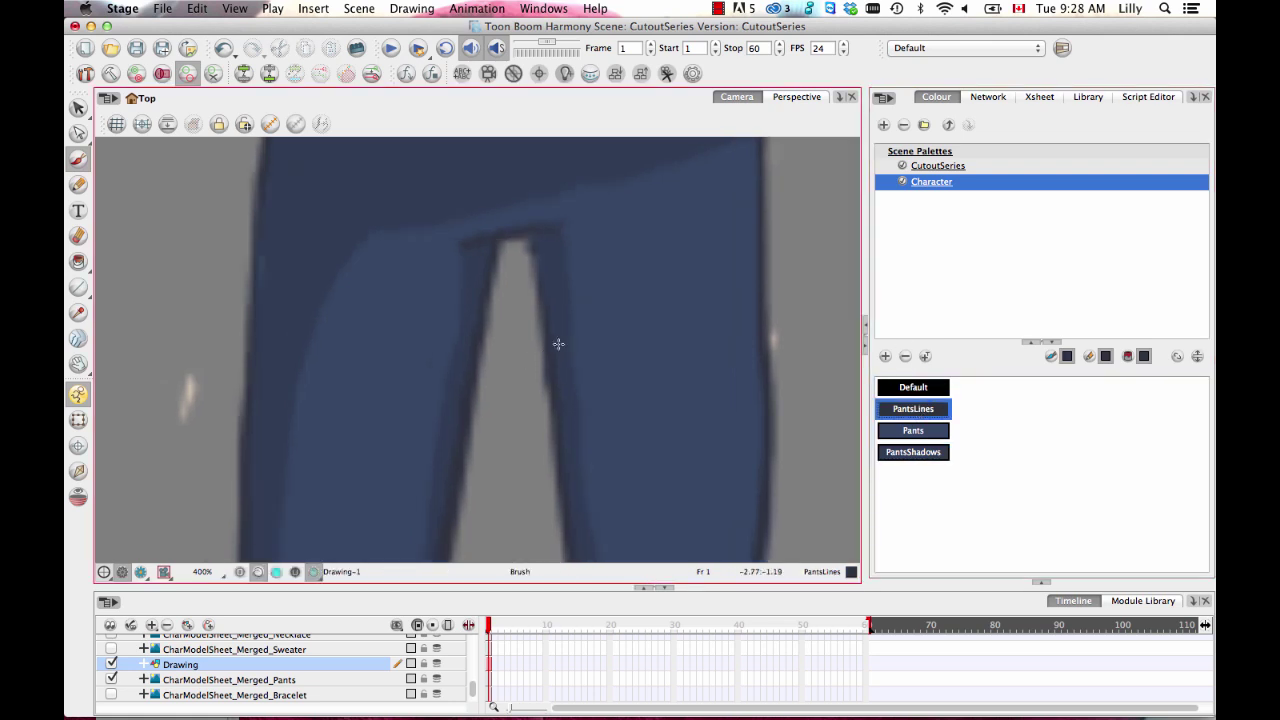
pyautogui.scroll(-4, 550, 400)
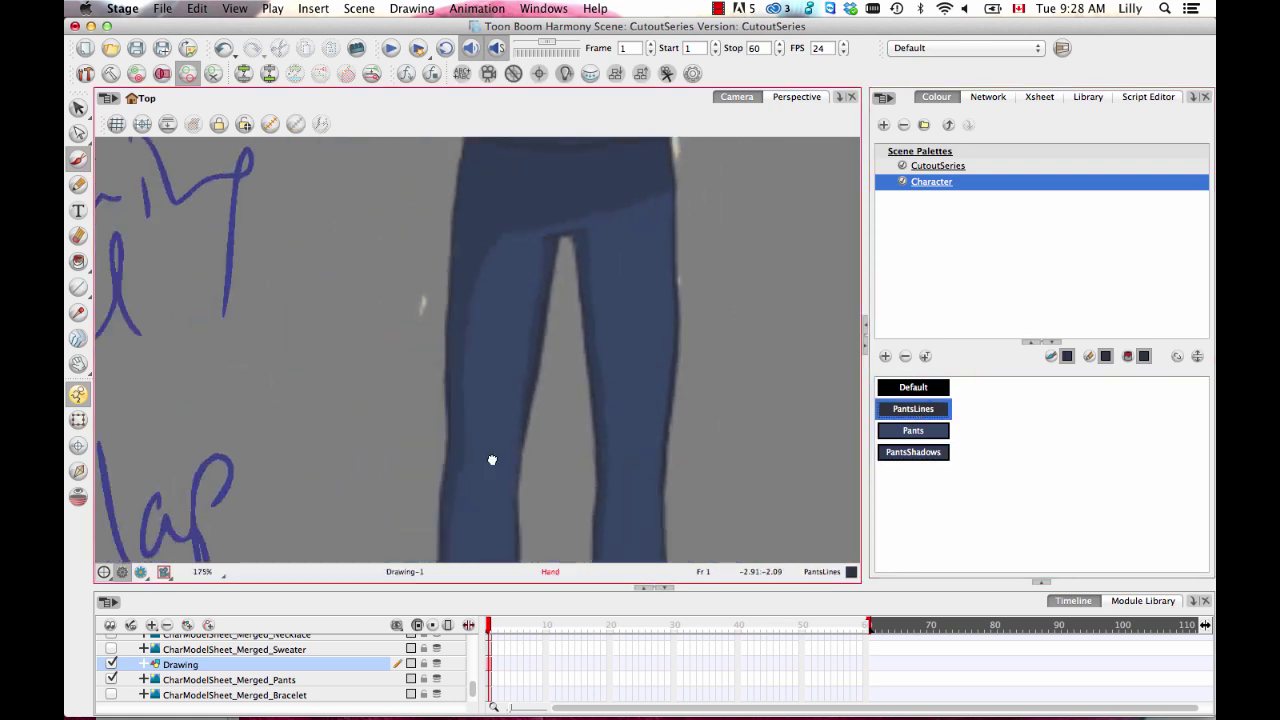
pyautogui.hotkey('alt', '/')
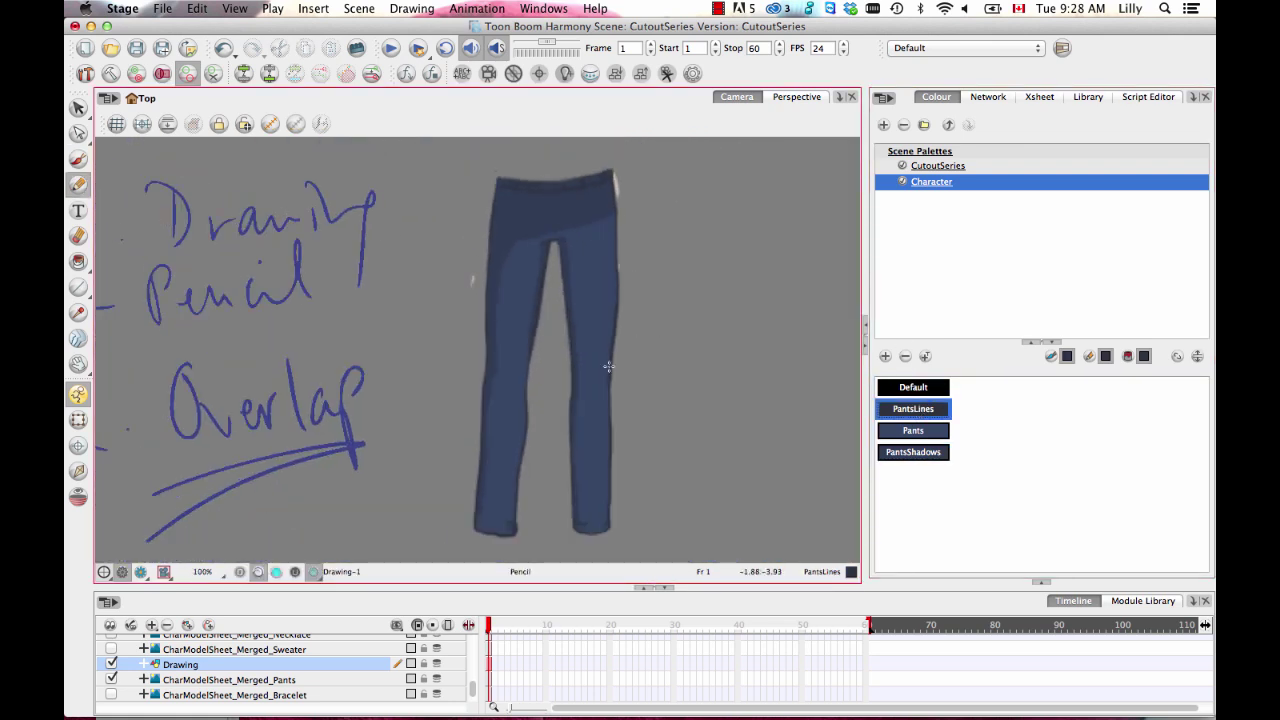
pyautogui.moveTo(538, 336); pyautogui.dragTo(557, 352)
pyautogui.scroll(1, 557, 352)
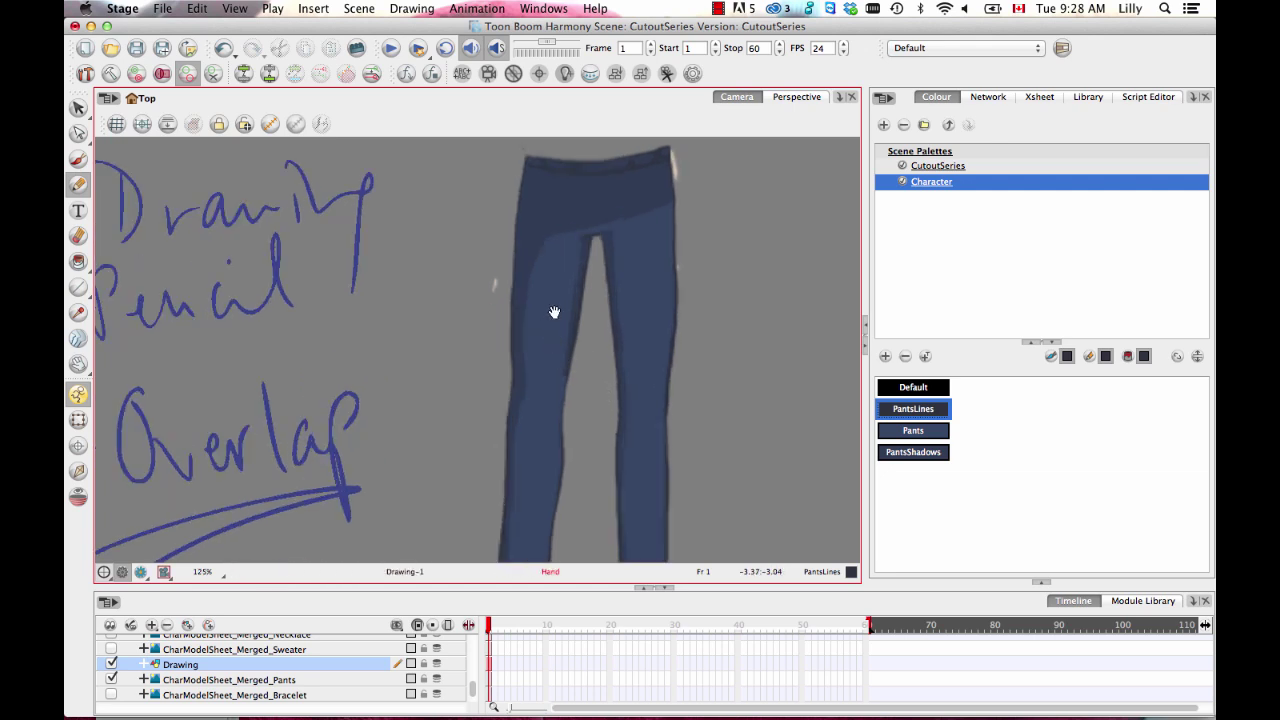
pyautogui.scroll(4, 543, 244)
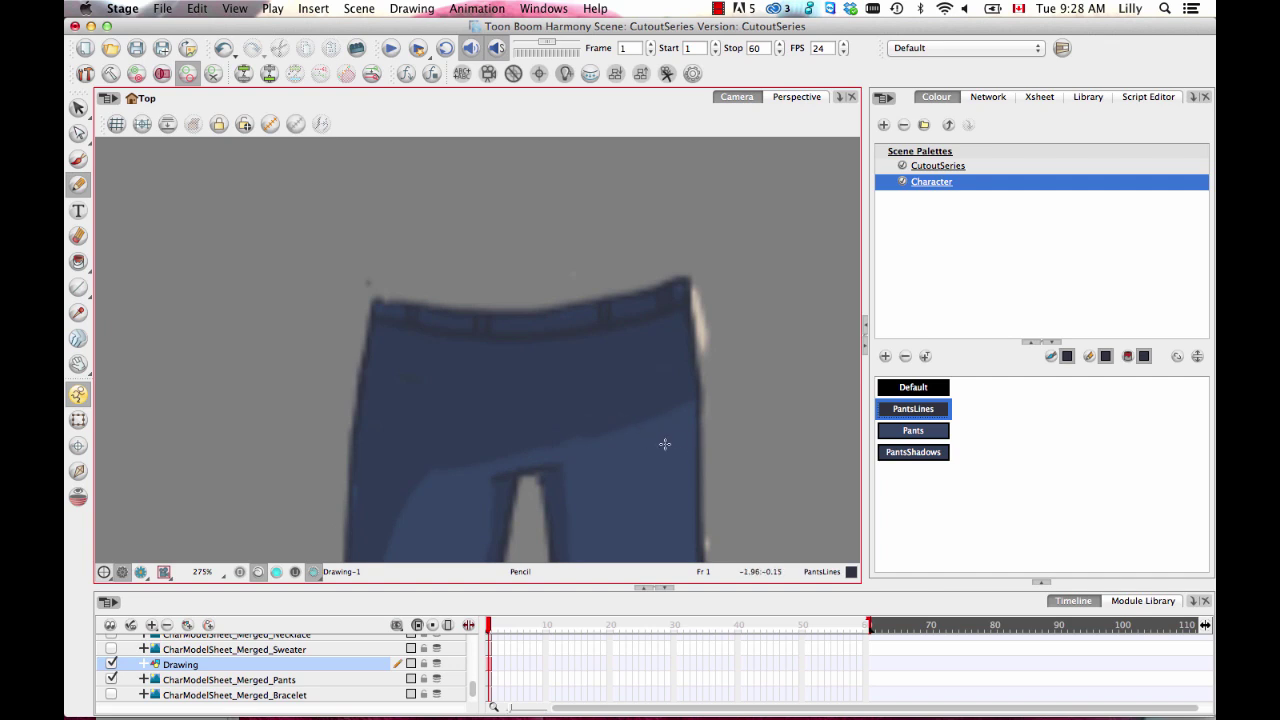
pyautogui.moveTo(570, 400); pyautogui.dragTo(572, 381)
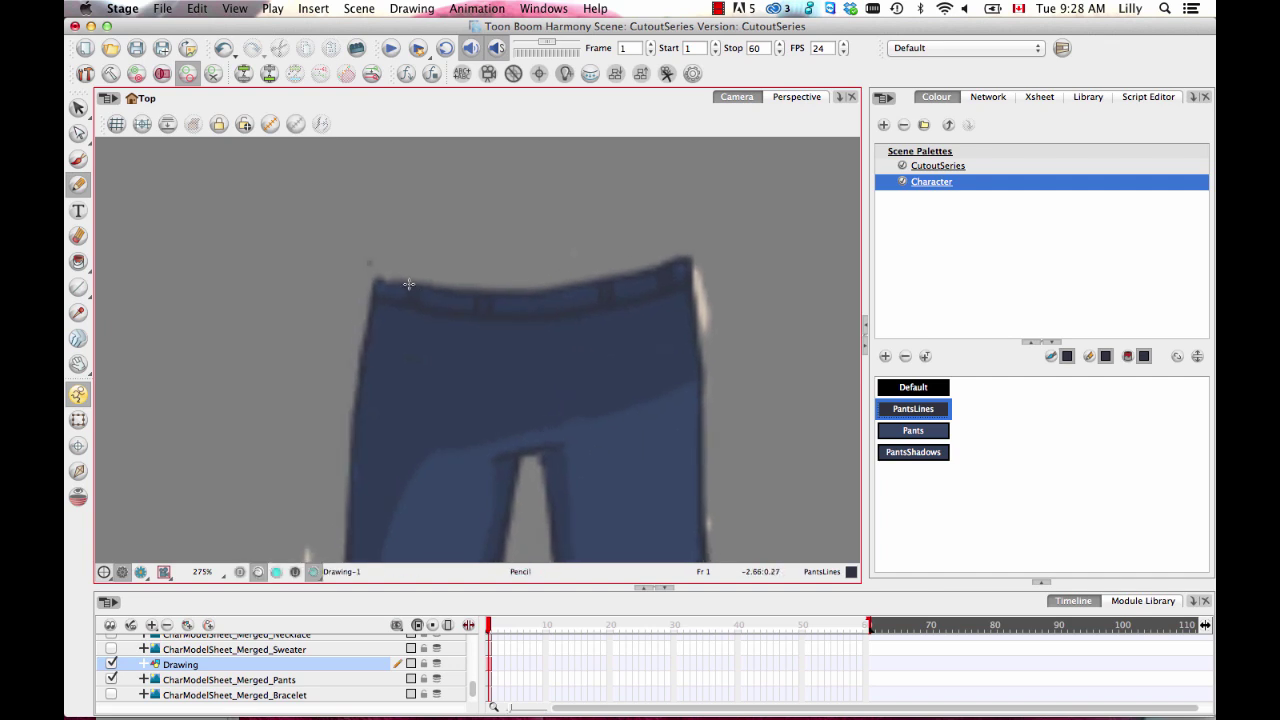
pyautogui.moveTo(376, 272); pyautogui.dragTo(372, 296)
pyautogui.press('super+z')
# Rename the Drawing layer as Hips
pyautogui.doubleClick(176, 664)
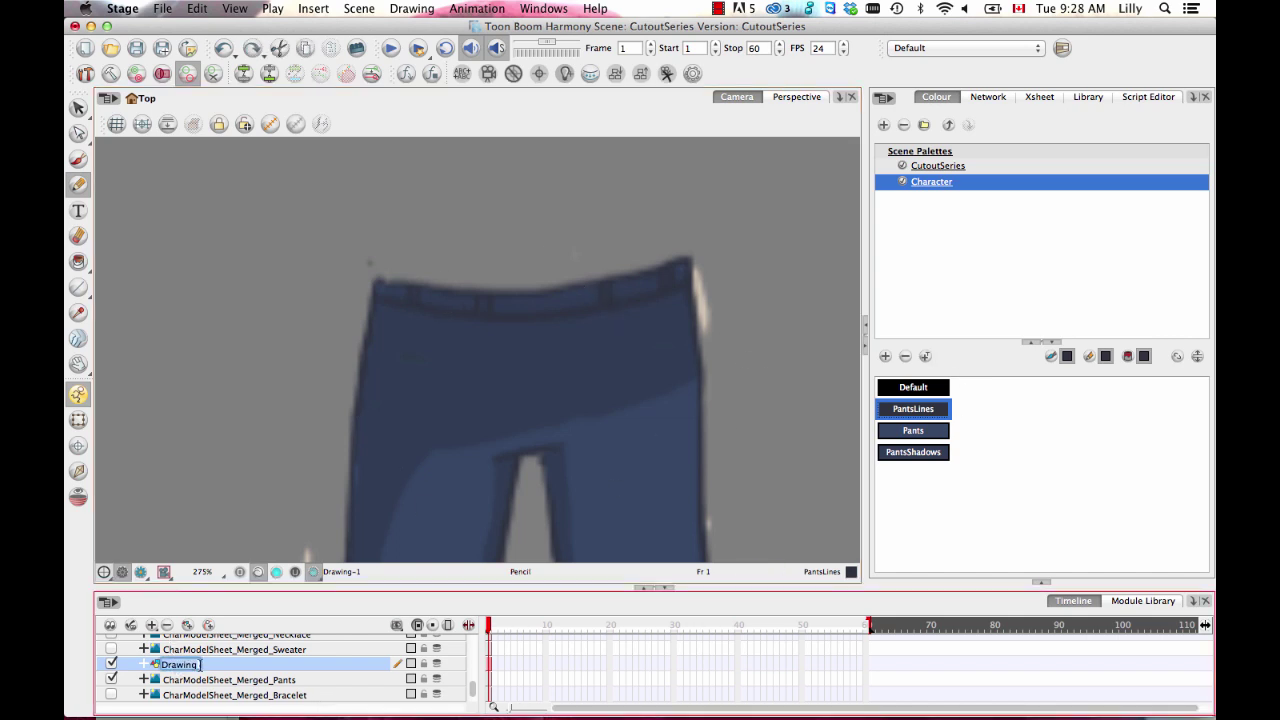
pyautogui.write('Hips')
pyautogui.press('Return')
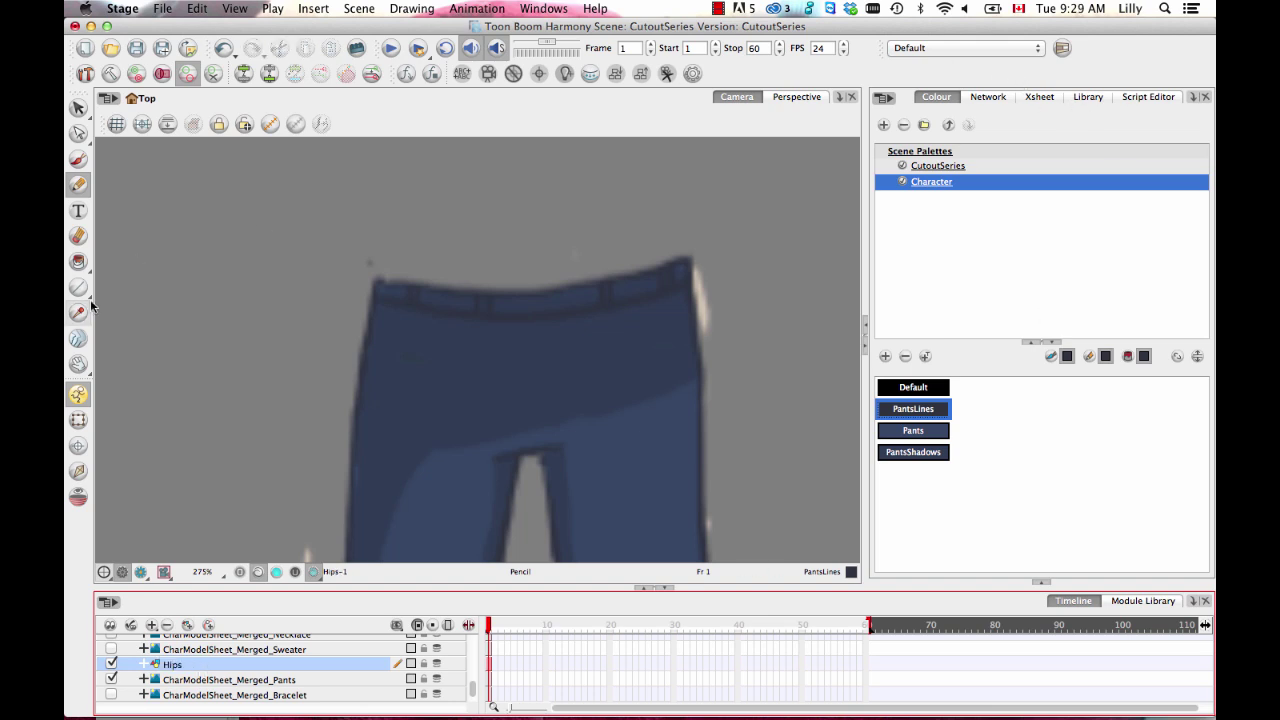
# Display the full Pencil tool properties, testing the Charcoal texture with a stroke beside the pants and undoing it
pyautogui.click(1042, 583)
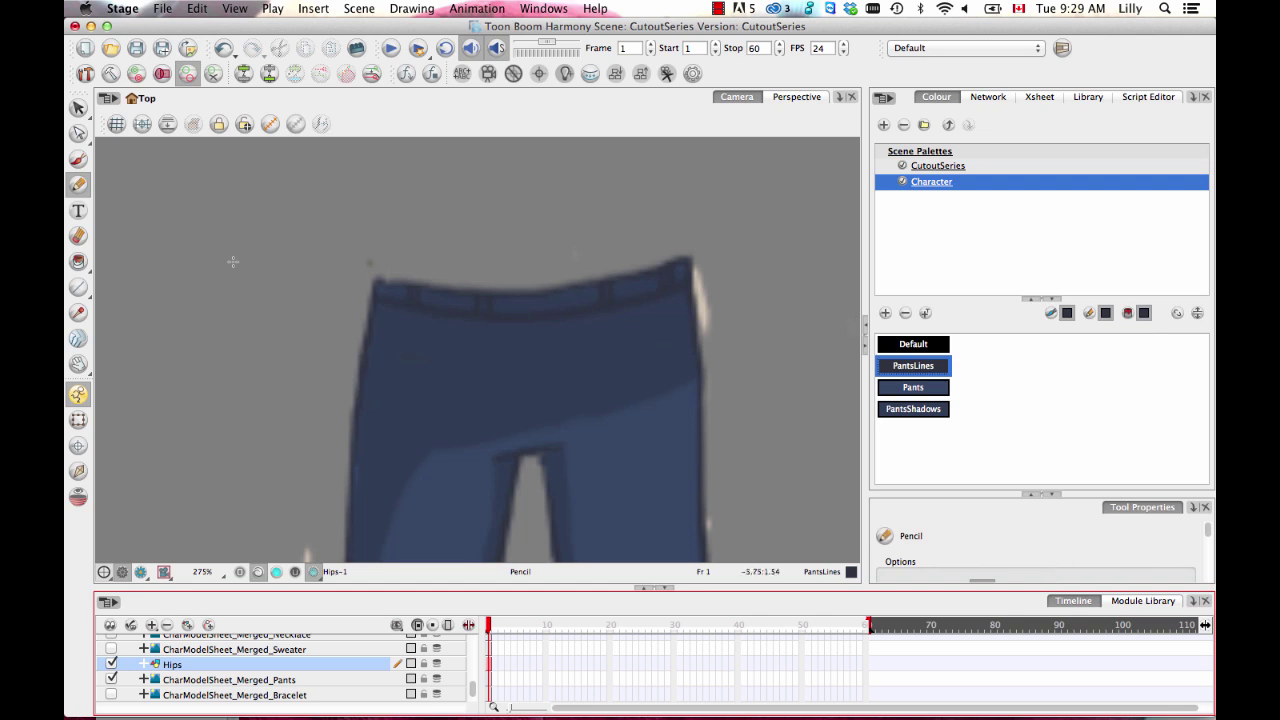
pyautogui.moveTo(178, 270); pyautogui.dragTo(335, 200)
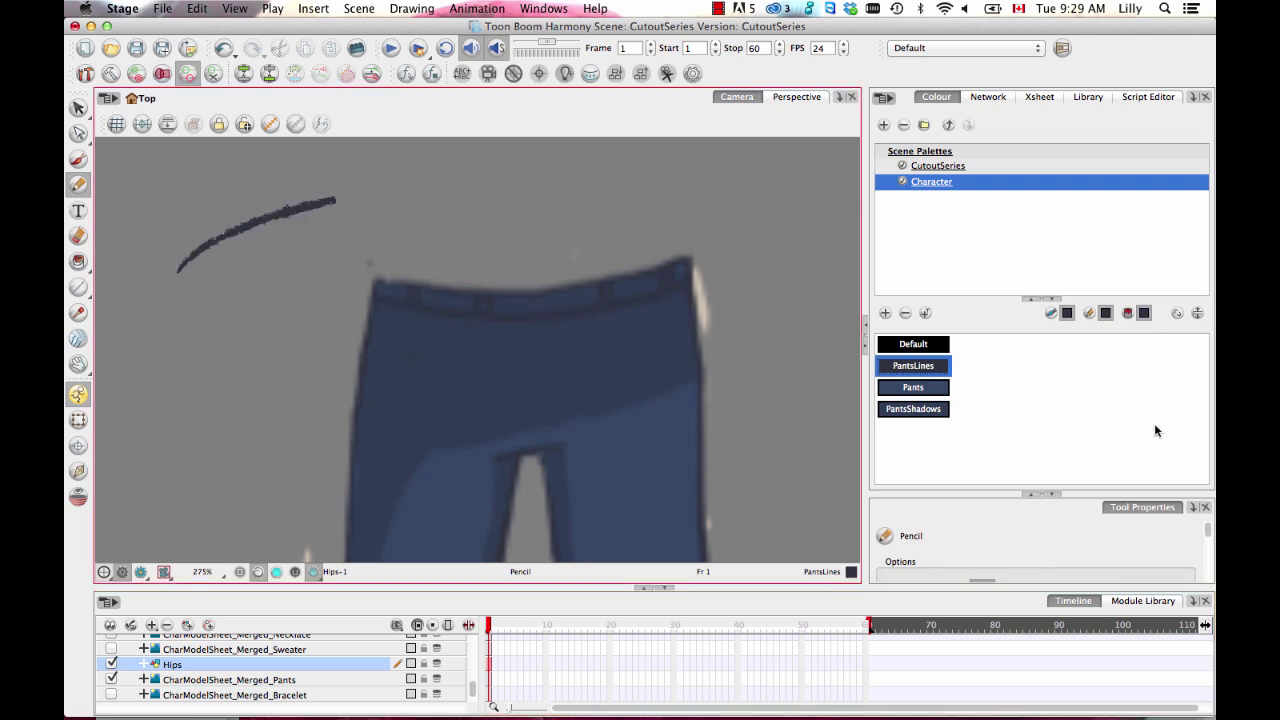
pyautogui.click(1014, 491)
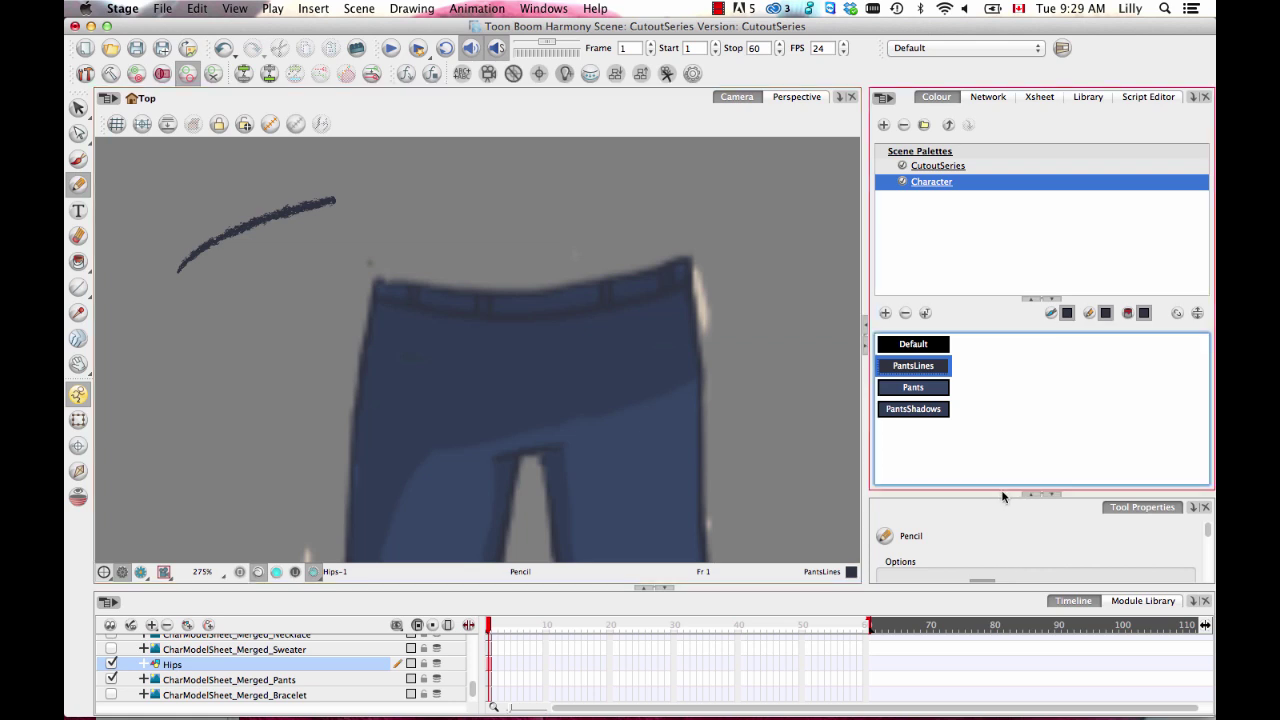
pyautogui.click(1031, 495)
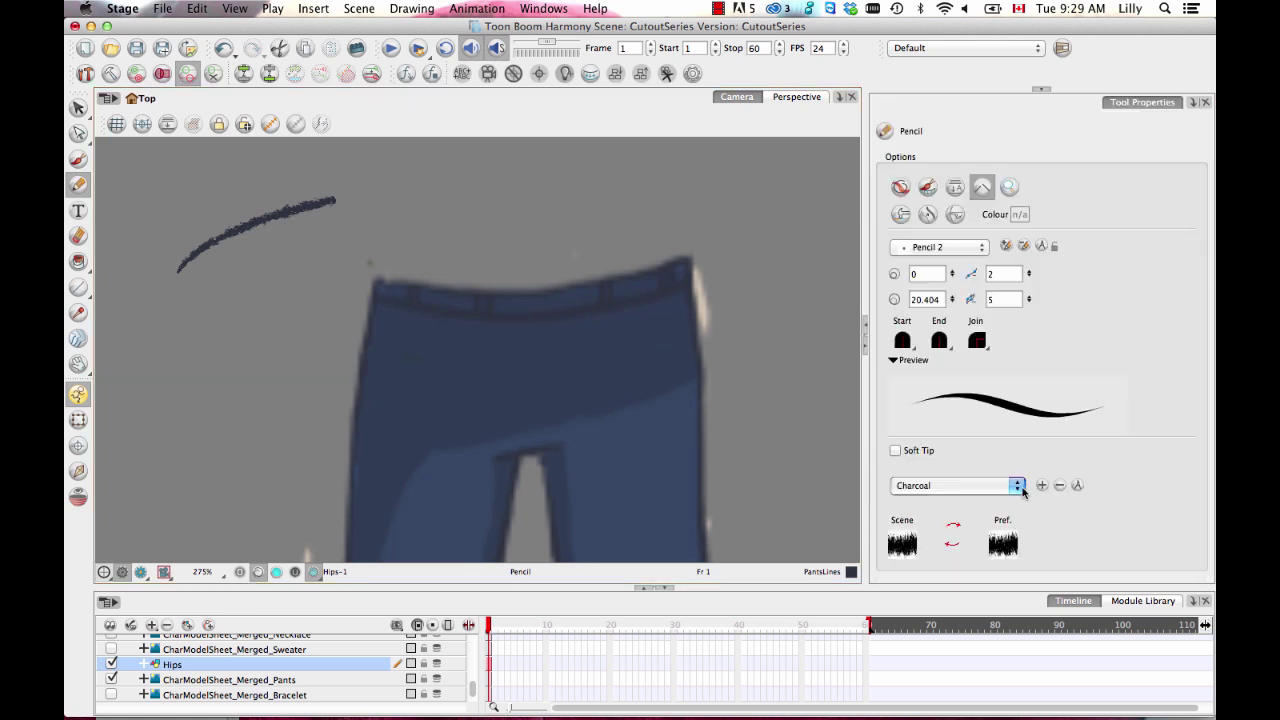
pyautogui.hotkey('ctrl', 'z')
# Try the Chalk pencil texture with a test stroke beside the waistband, and undo the stroke
pyautogui.click(983, 490)
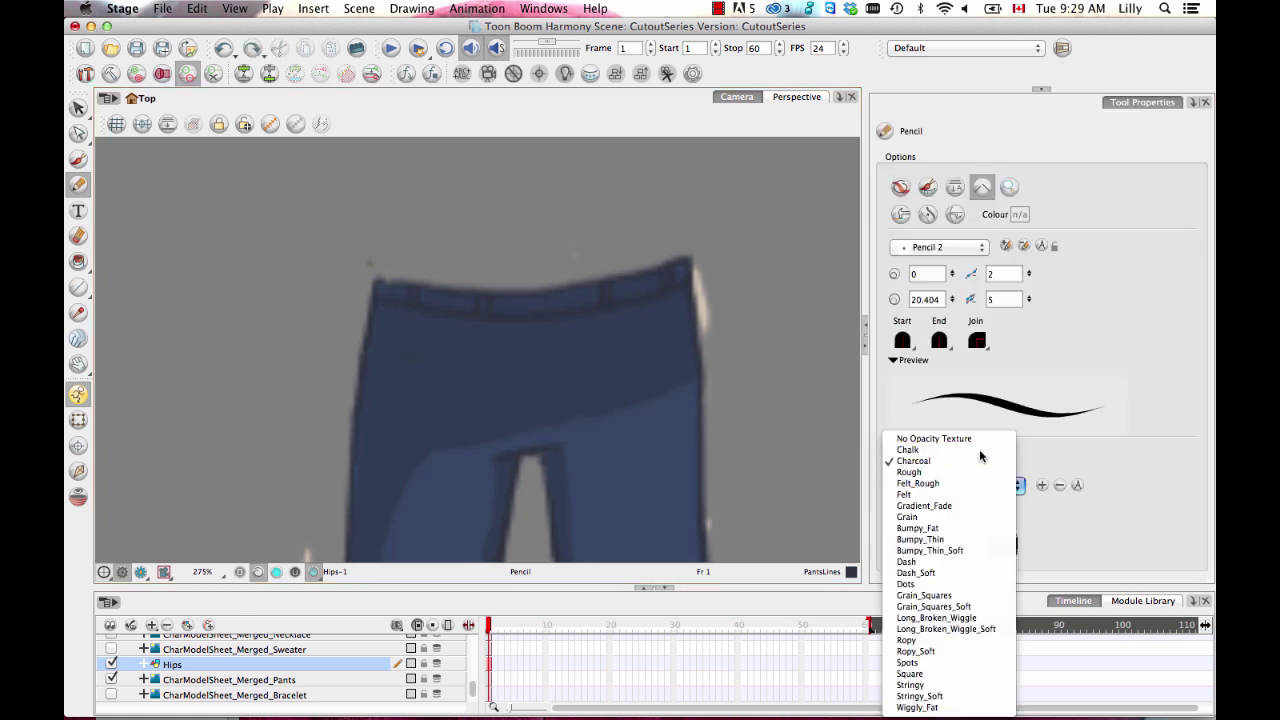
pyautogui.click(985, 455)
pyautogui.moveTo(165, 280); pyautogui.dragTo(340, 222)
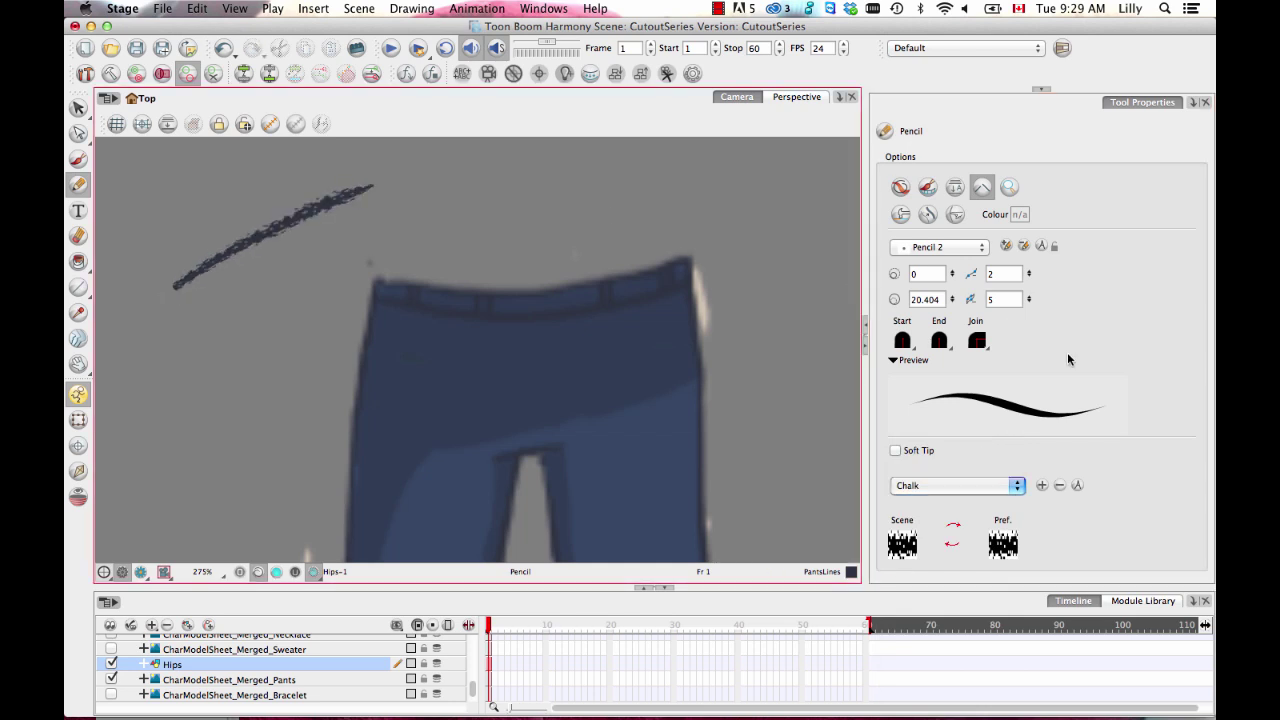
pyautogui.hotkey('ctrl', 'z')
# Try the Felt_Rough pencil texture with a test stroke beside the waistband, and undo the stroke
pyautogui.click(986, 486)
pyautogui.click(918, 484)
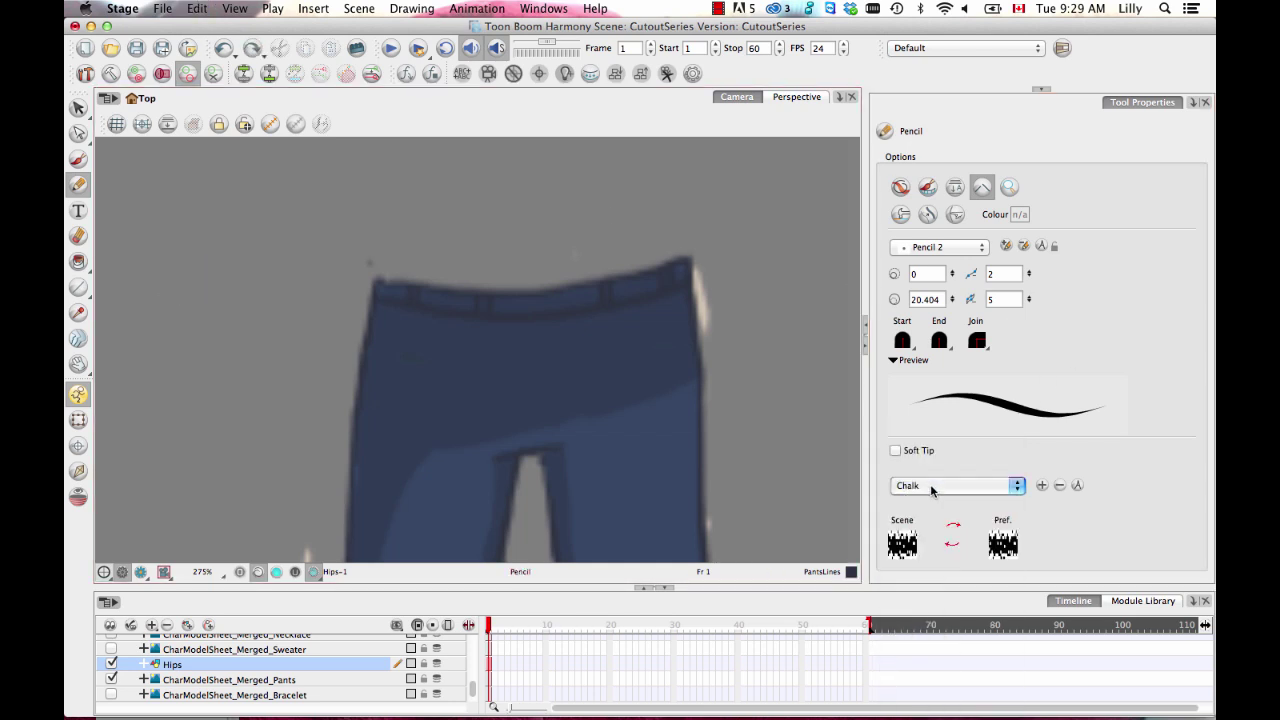
pyautogui.moveTo(177, 282); pyautogui.dragTo(420, 187)
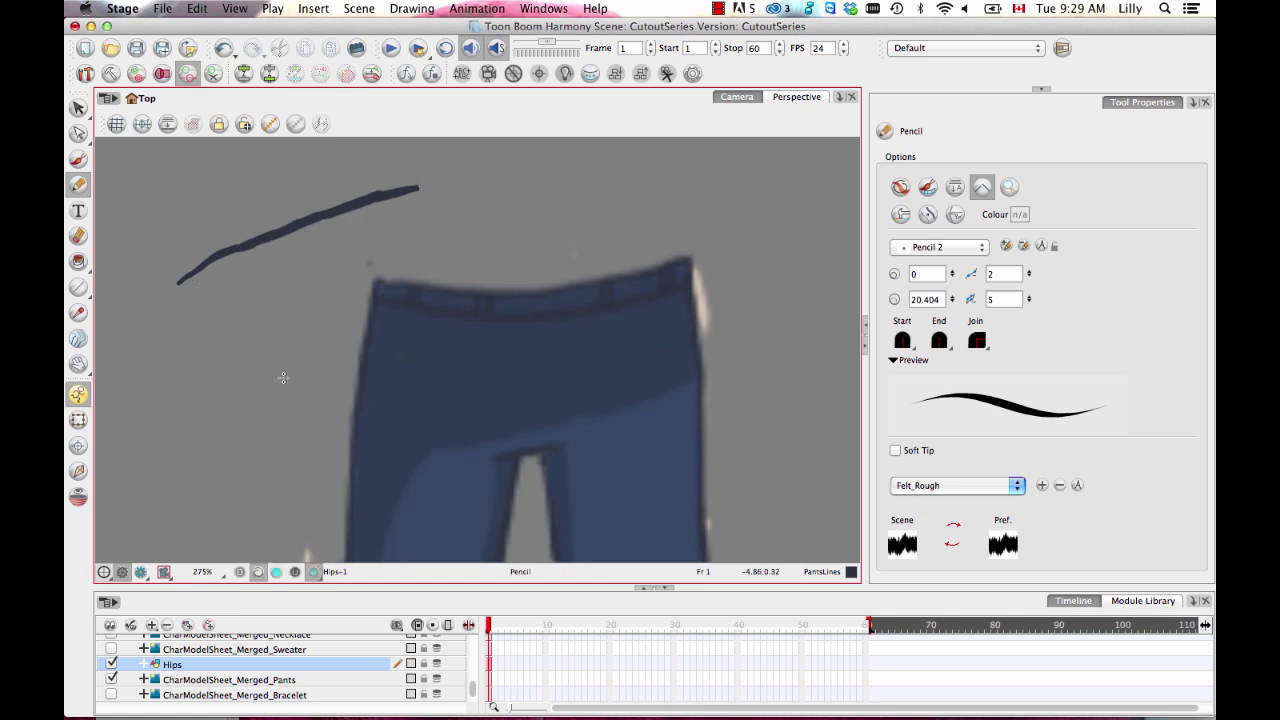
pyautogui.hotkey('ctrl', 'z')
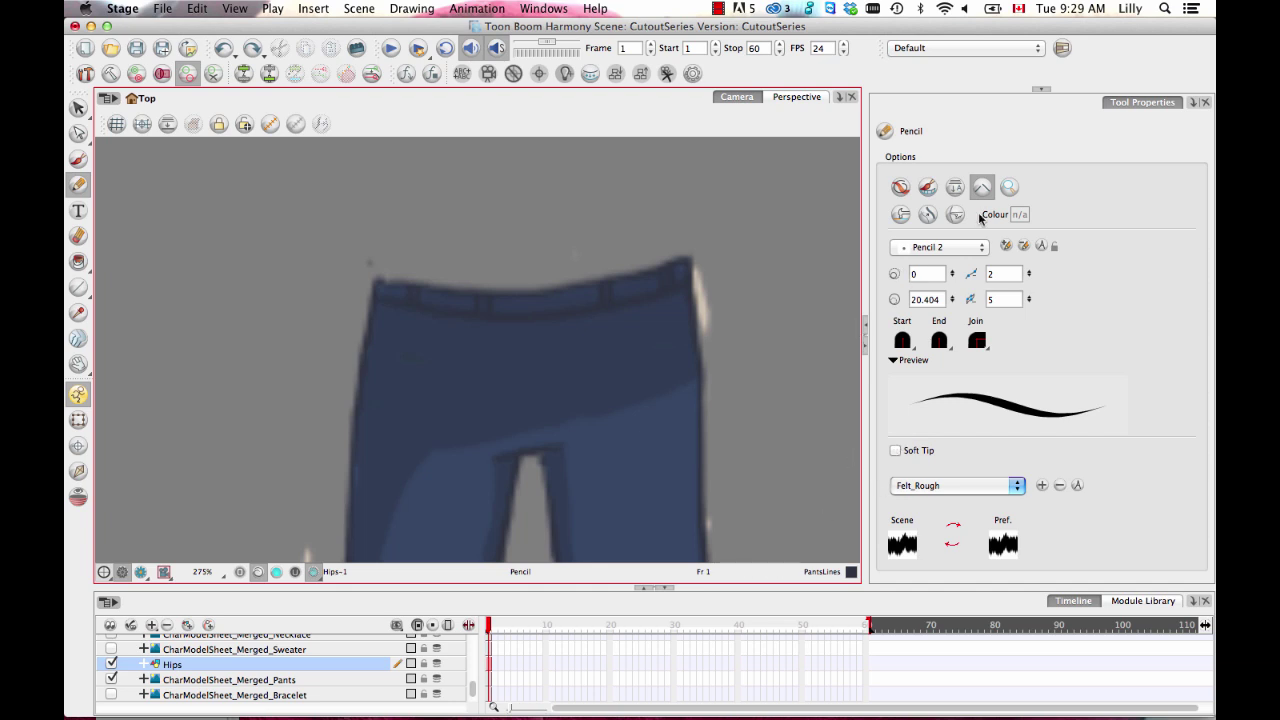
# Try the pencil with No Opacity Texture in a test stroke above the pants, and undo the stroke
pyautogui.click(952, 486)
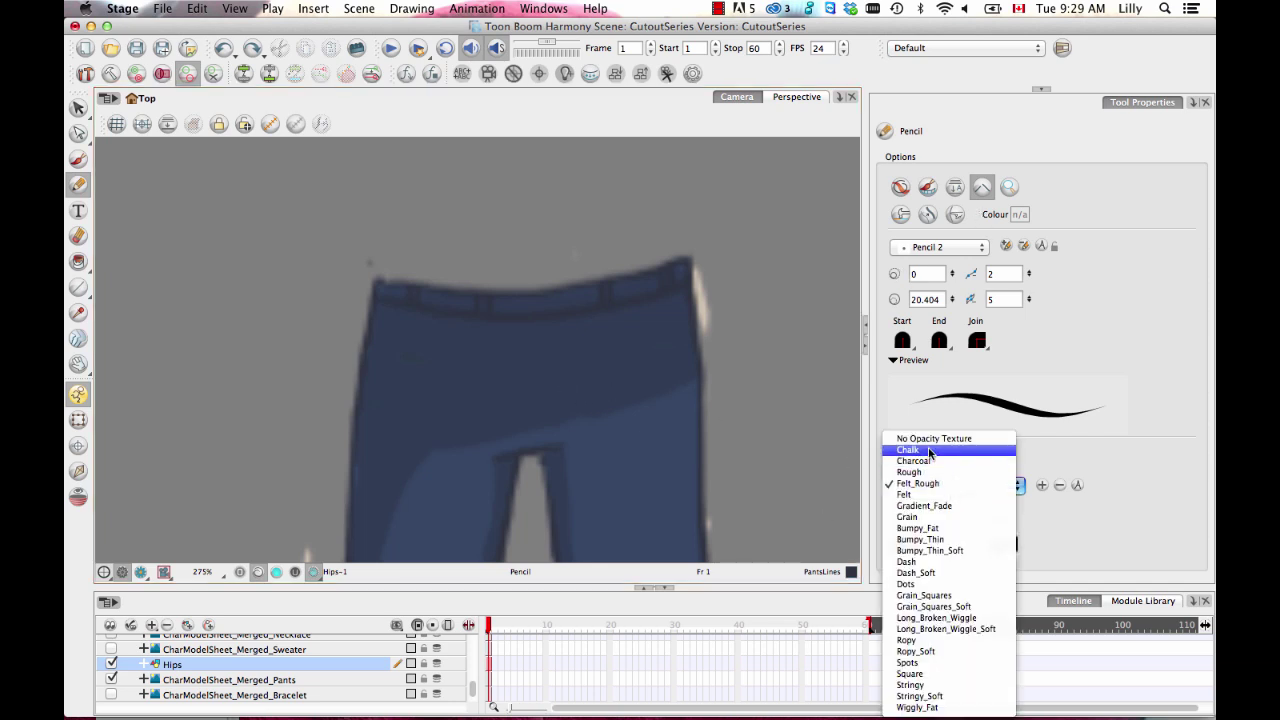
pyautogui.click(932, 440)
pyautogui.moveTo(184, 255); pyautogui.dragTo(488, 192)
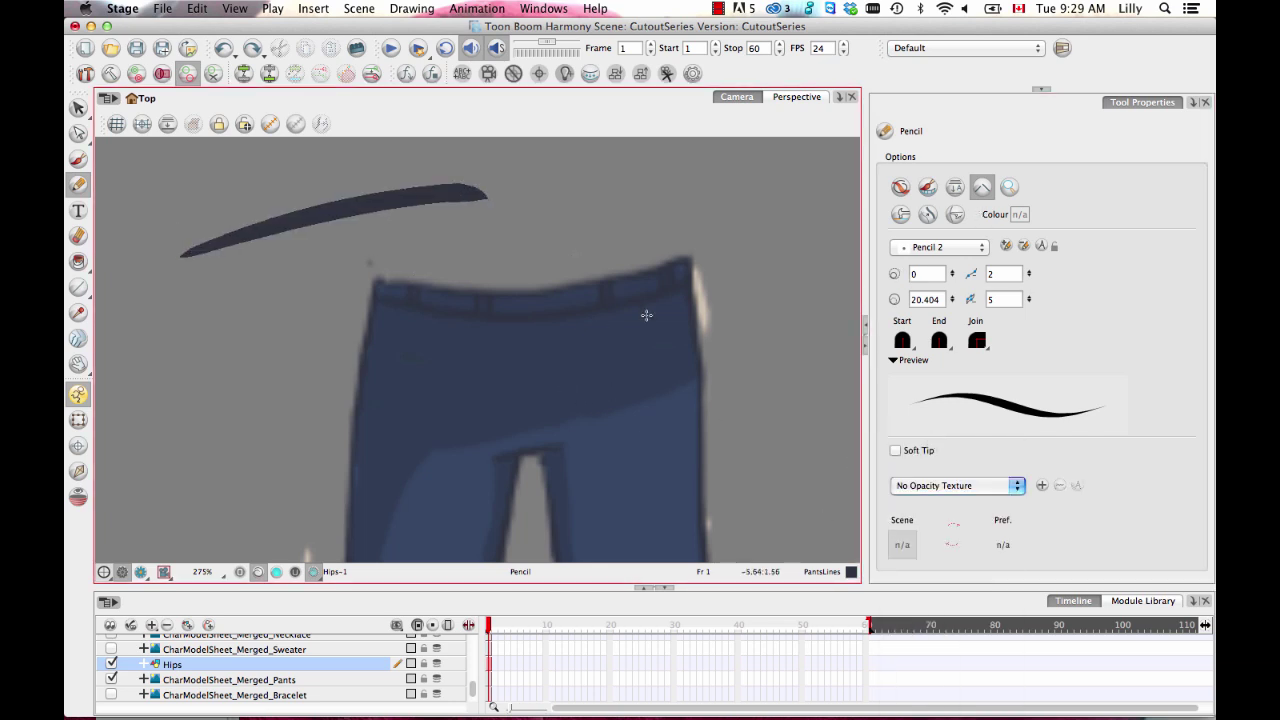
pyautogui.press('super+z')
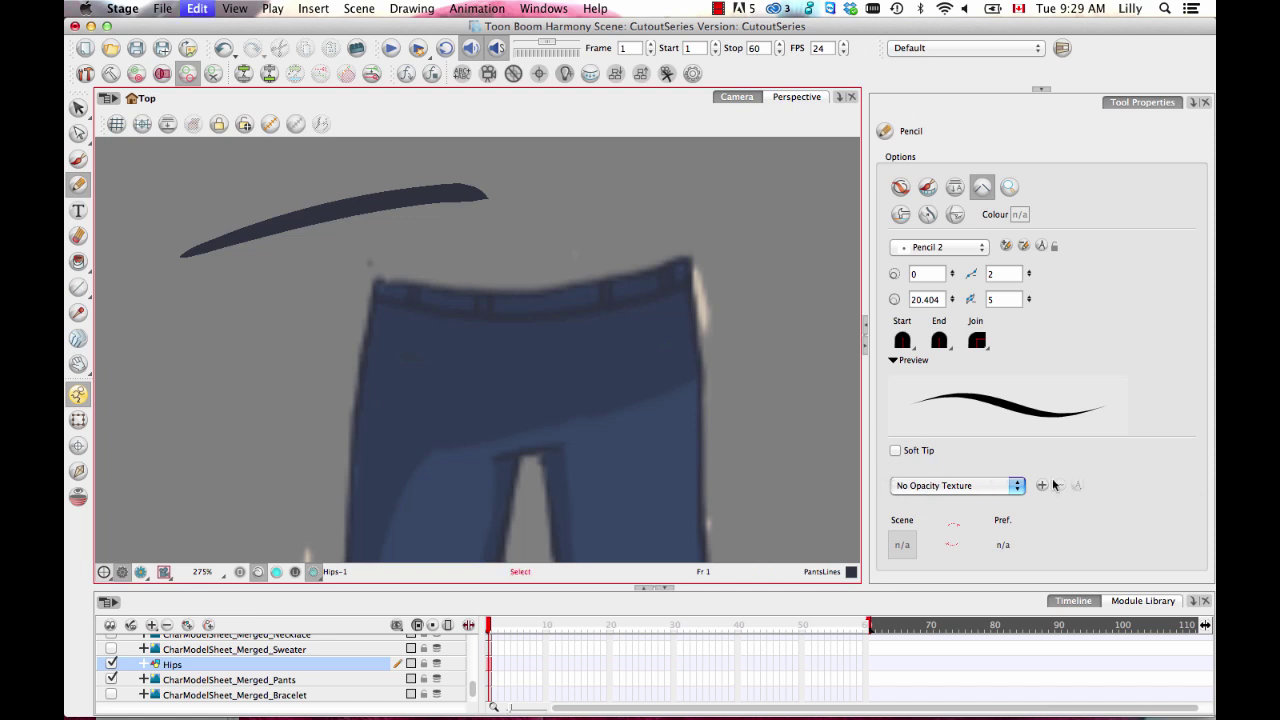
# Set the pencil texture to Felt, test it with a stroke across the hips and undo the stroke
pyautogui.click(1008, 488)
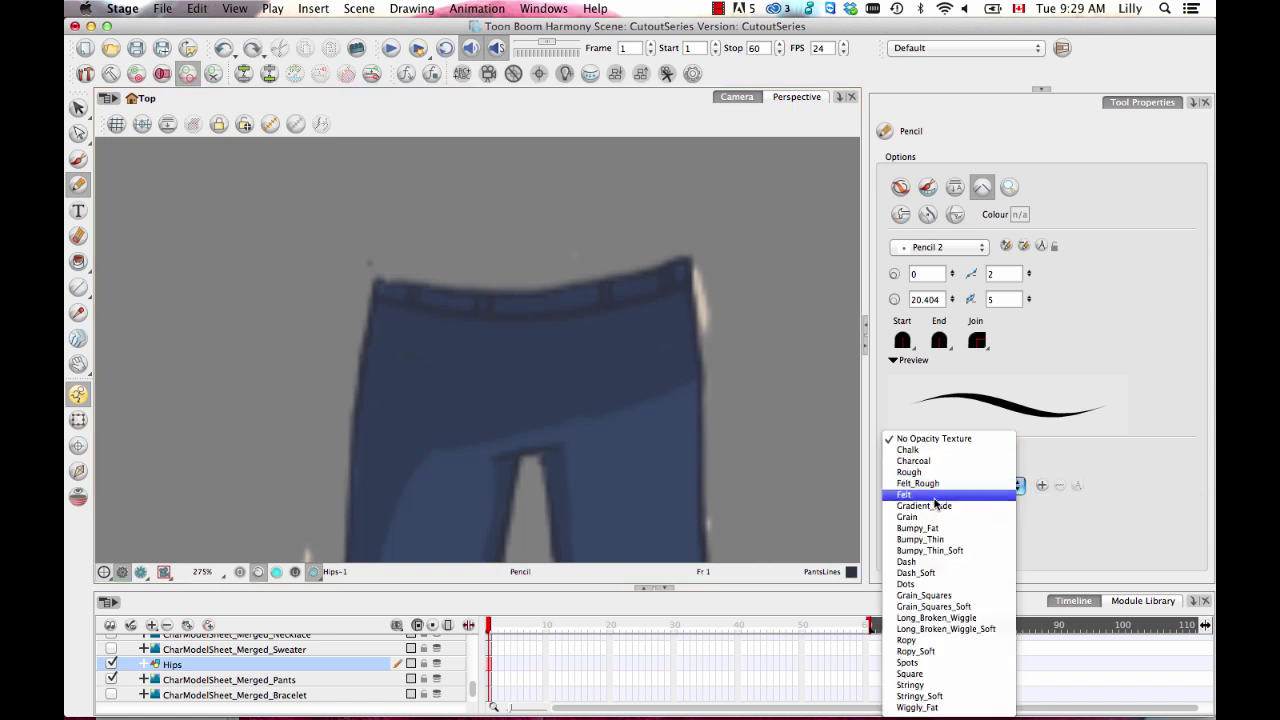
pyautogui.click(938, 495)
pyautogui.moveTo(350, 470); pyautogui.dragTo(662, 414)
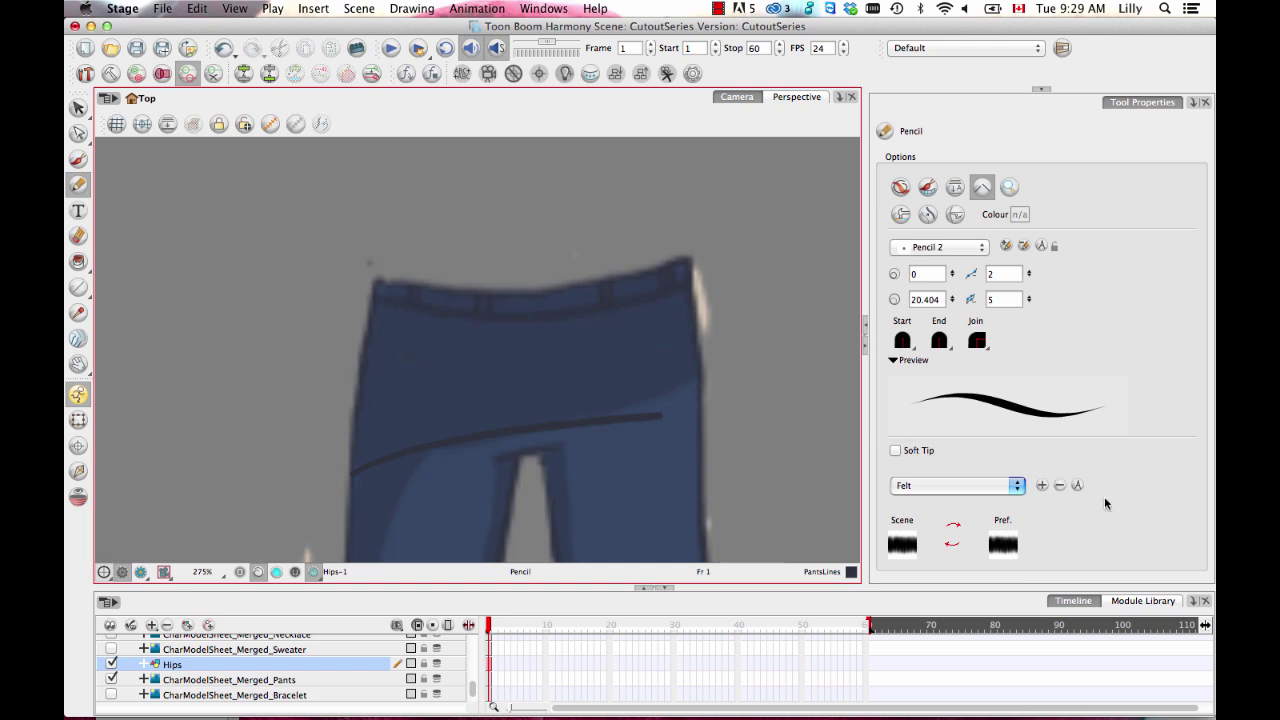
pyautogui.press('super+z')
# Set the pencil texture to Felt_Rough, test it with a stroke above the waistband and undo the stroke
pyautogui.click(955, 487)
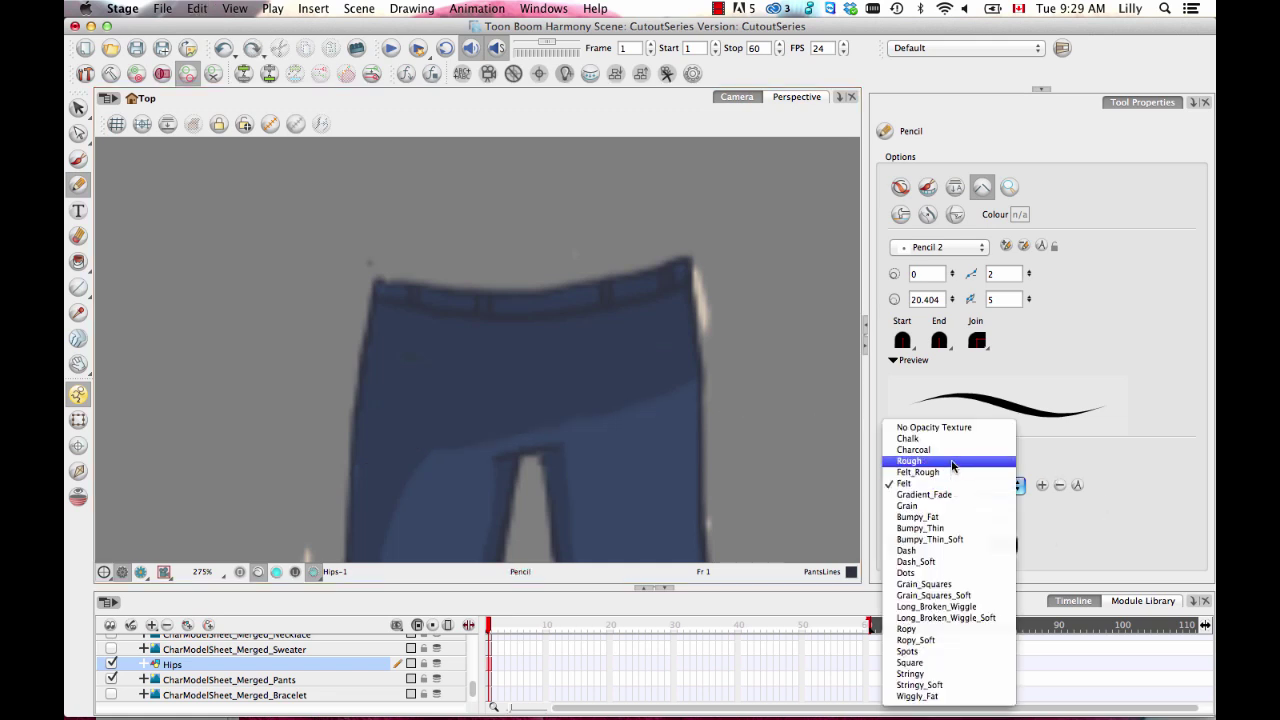
pyautogui.click(946, 473)
pyautogui.moveTo(222, 273); pyautogui.dragTo(588, 192)
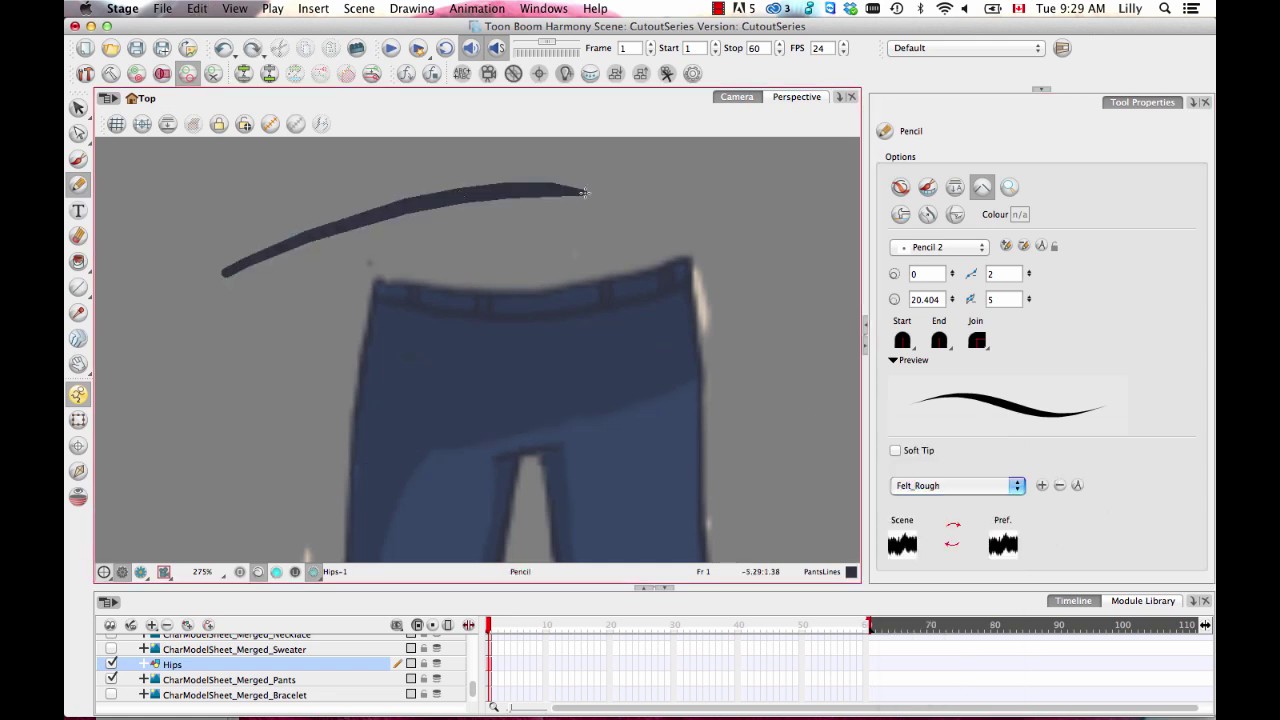
pyautogui.press('super+z')
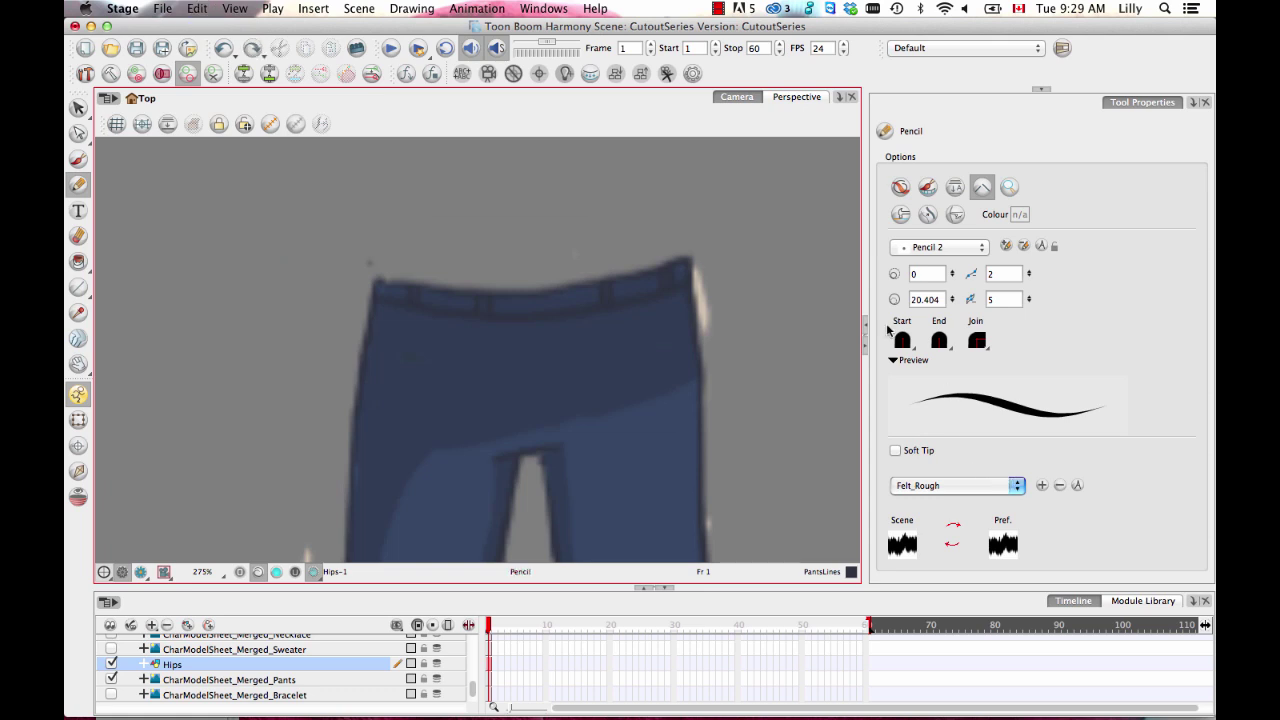
# Draw a test circle above the waistband, reduce the pencil's maximum size to 3.737 and undo the circle
pyautogui.scroll(1, 512, 396)
pyautogui.scroll(4, 512, 396)
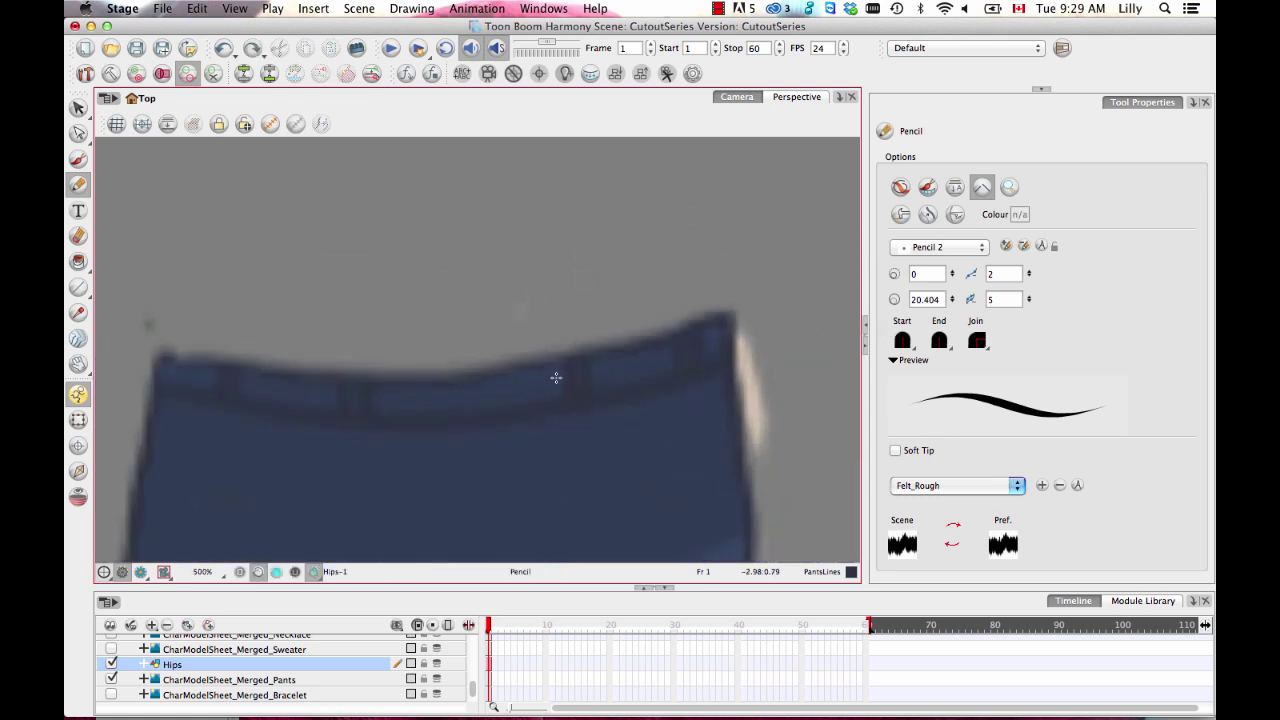
pyautogui.moveTo(614, 188)
pyautogui.mouseDown()
pyautogui.moveTo(616, 286)
pyautogui.moveTo(645, 167)
pyautogui.moveTo(616, 179)
pyautogui.mouseUp()
pyautogui.press('o')
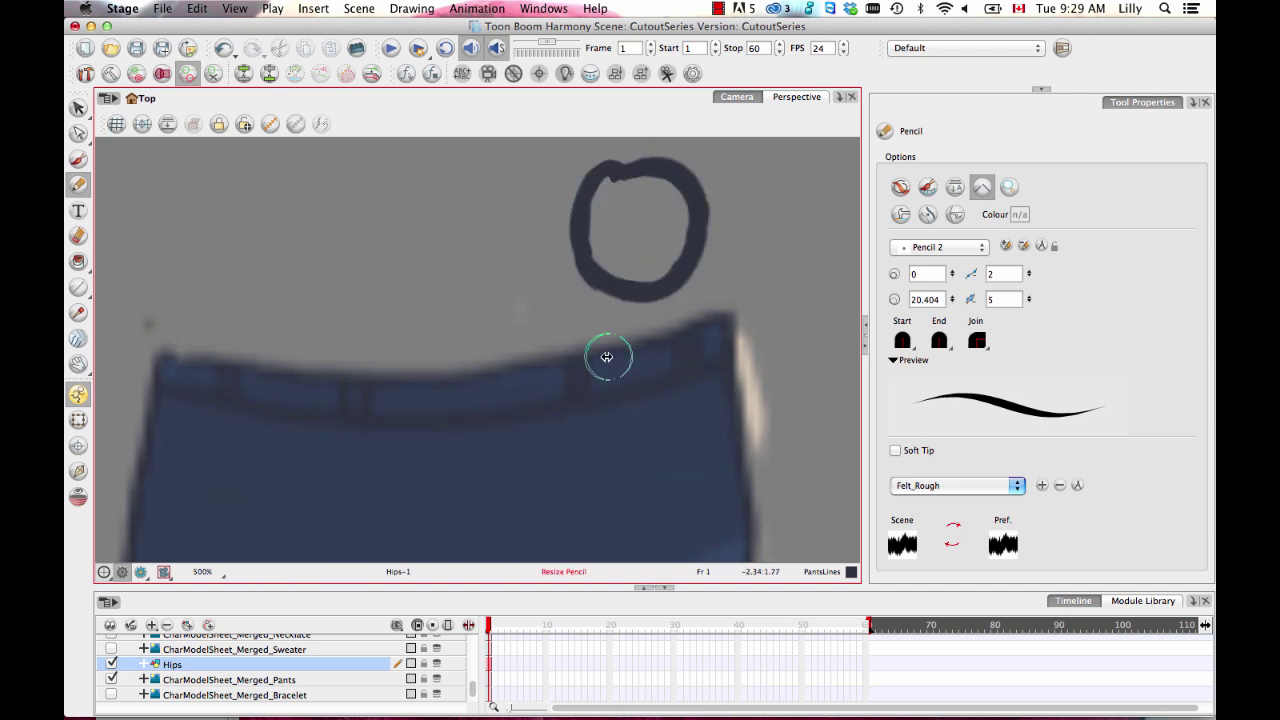
pyautogui.moveTo(608, 357); pyautogui.dragTo(592, 354)
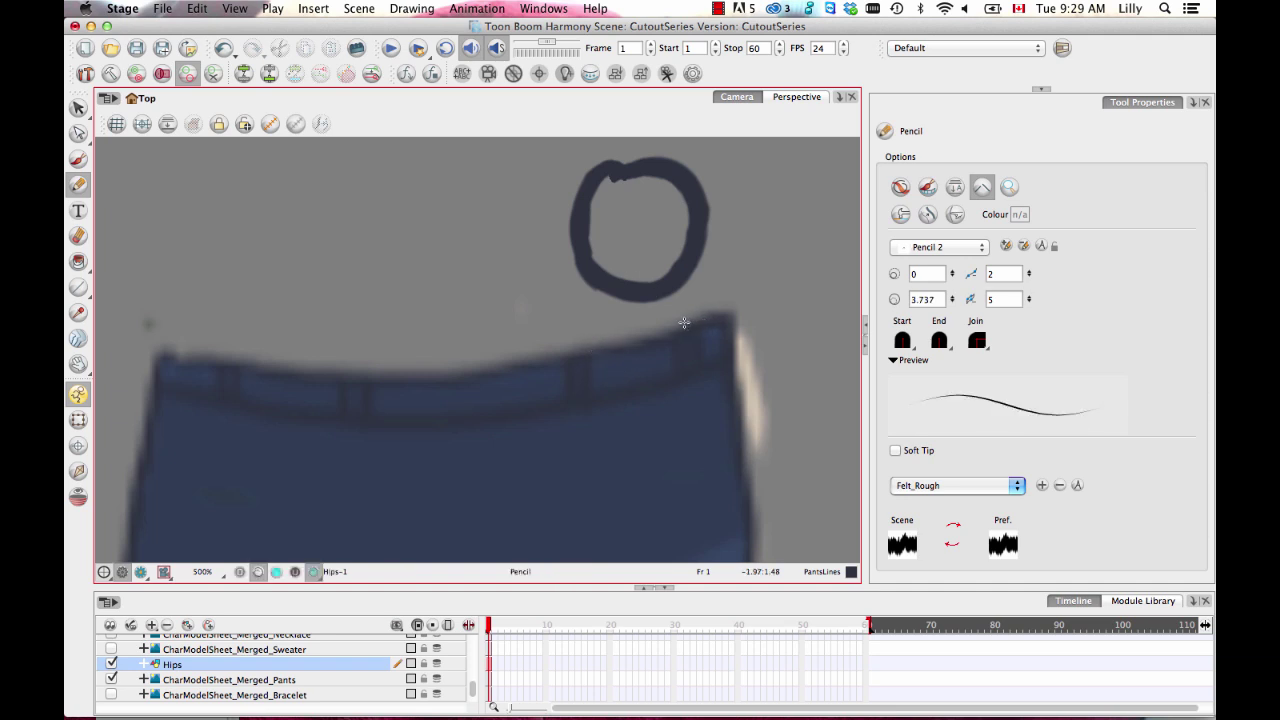
pyautogui.hotkey('ctrl', 'z')
# Trace the waistband's top edge with one pencil line, undoing the first stroke and redrawing it
pyautogui.moveTo(514, 457)
pyautogui.mouseDown()
pyautogui.moveTo(570, 395)
pyautogui.moveTo(560, 348)
pyautogui.mouseUp()
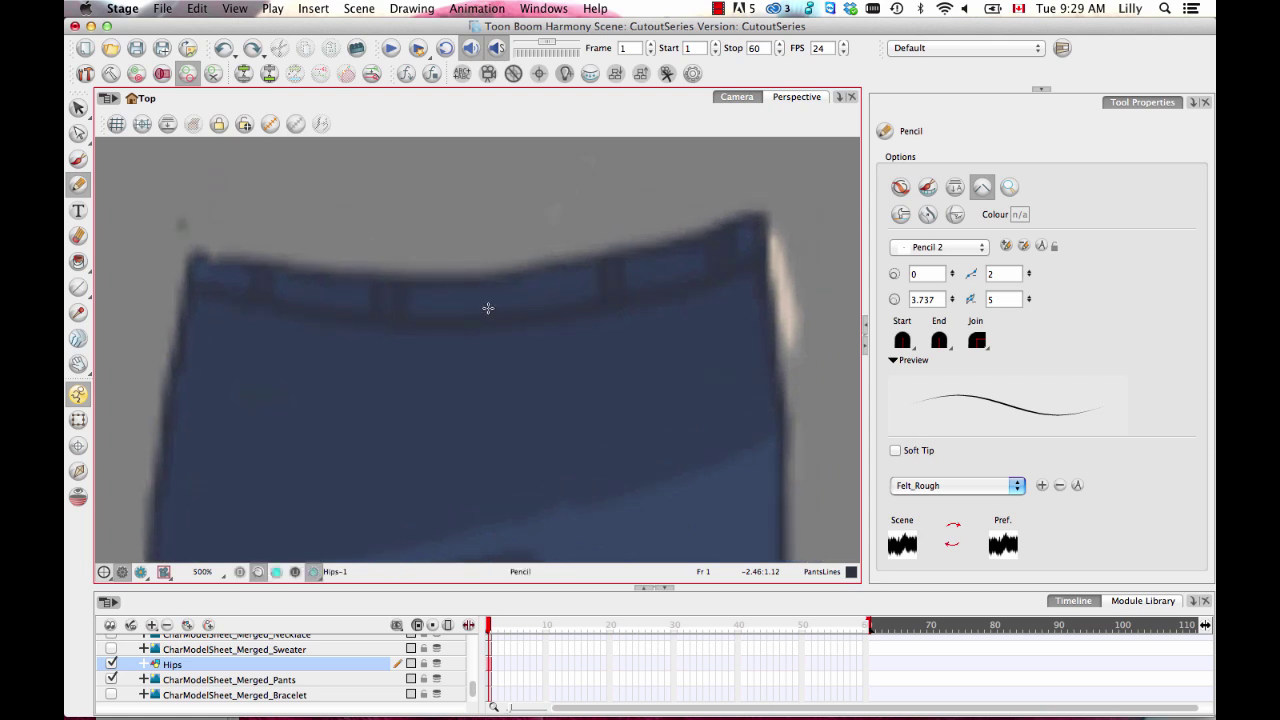
pyautogui.scroll(-1, 491, 330)
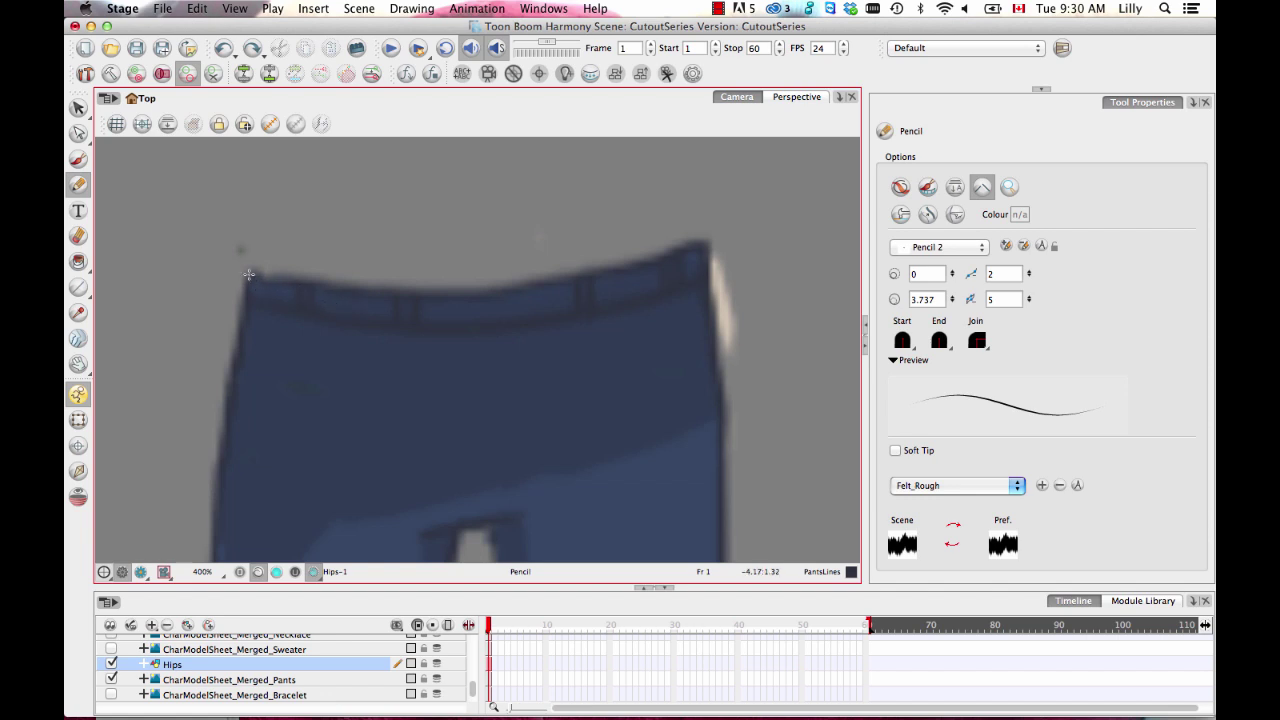
pyautogui.moveTo(330, 288)
pyautogui.mouseDown()
pyautogui.moveTo(541, 285)
pyautogui.moveTo(704, 236)
pyautogui.mouseUp()
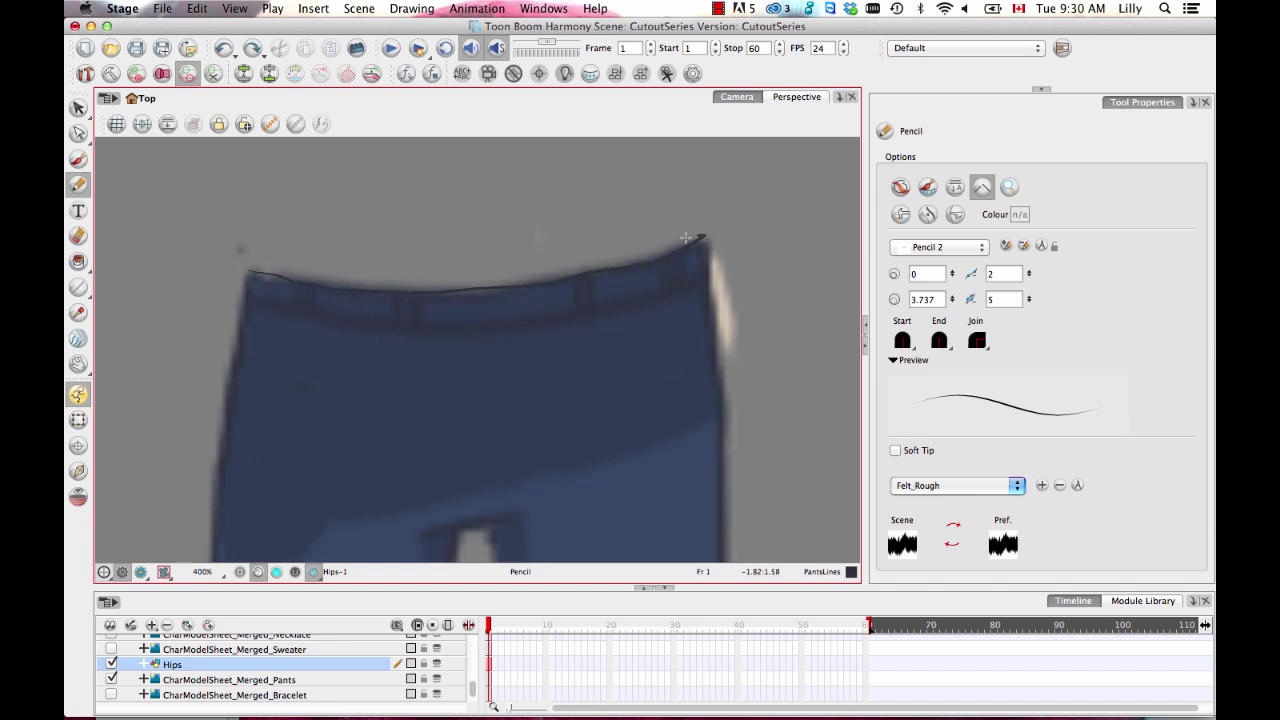
pyautogui.press('super+z')
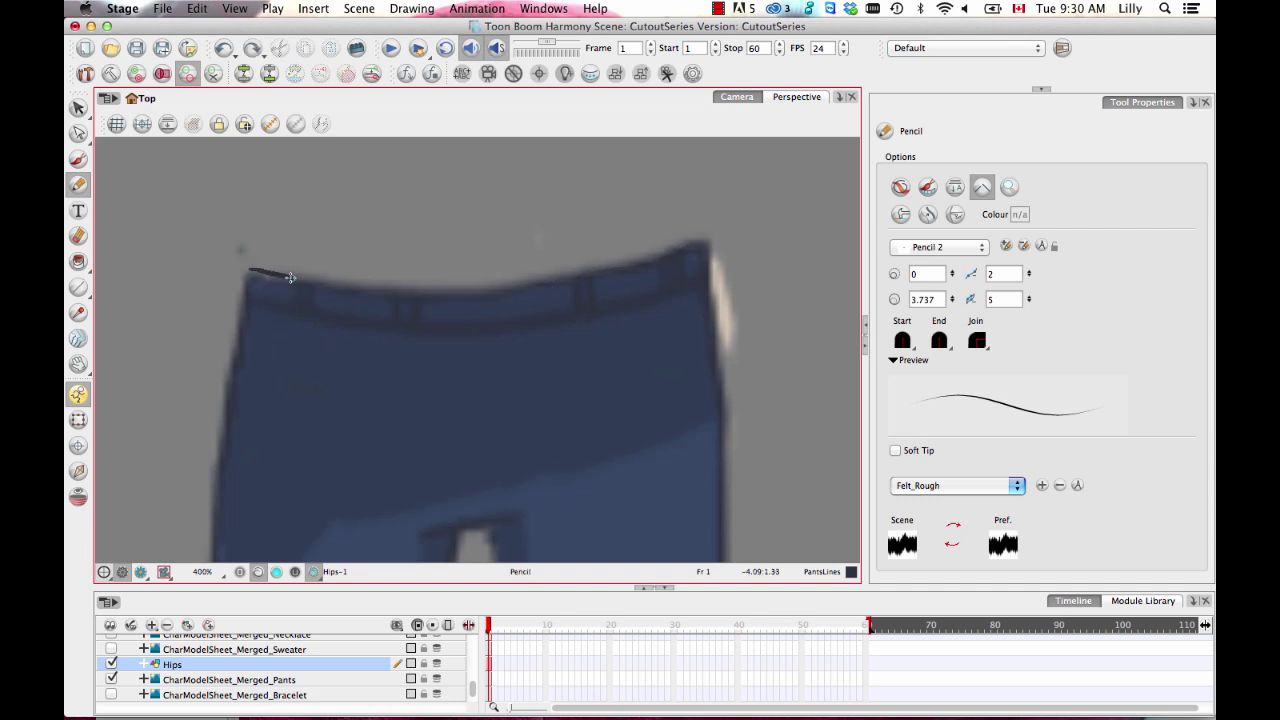
pyautogui.moveTo(290, 277); pyautogui.dragTo(334, 286)
pyautogui.moveTo(422, 293); pyautogui.dragTo(515, 288)
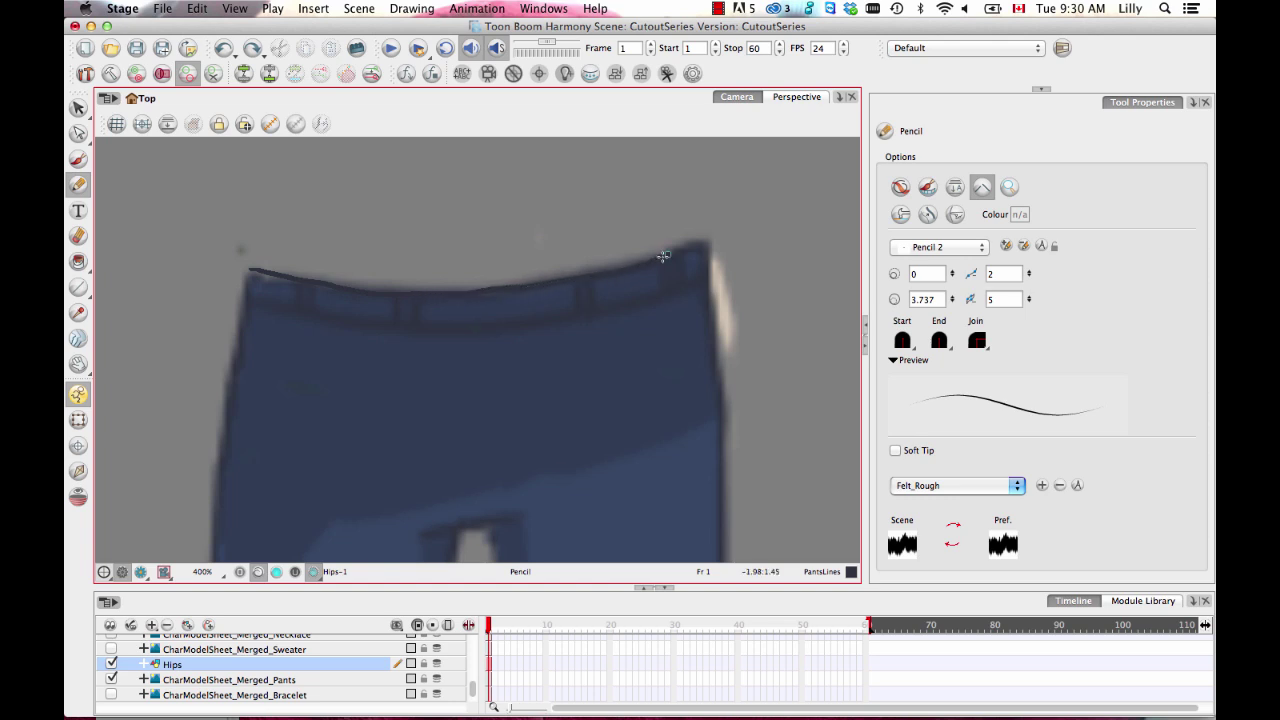
pyautogui.moveTo(663, 256); pyautogui.dragTo(706, 238)
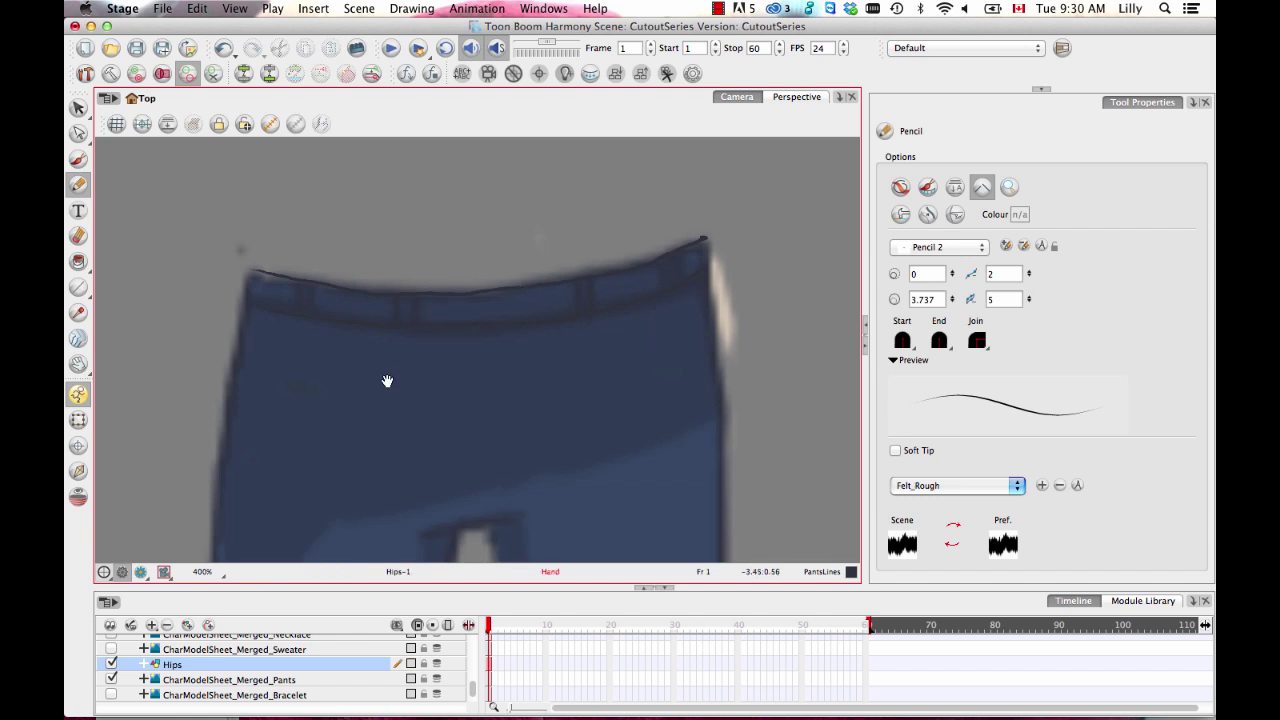
# Draw the waistband's two short side edges and its bottom edge with the pencil
pyautogui.moveTo(386, 380); pyautogui.dragTo(420, 323)
pyautogui.scroll(4, 710, 193)
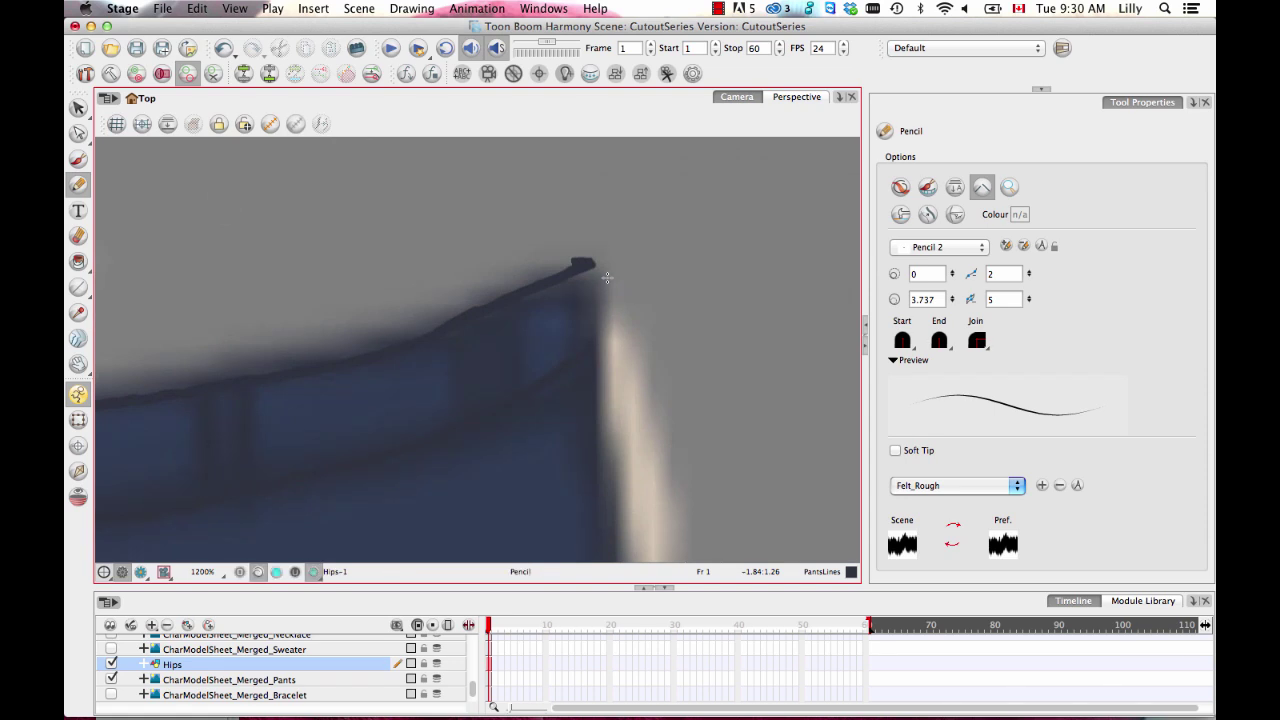
pyautogui.moveTo(586, 261); pyautogui.dragTo(591, 345)
pyautogui.moveTo(415, 416); pyautogui.dragTo(846, 297)
pyautogui.moveTo(346, 363); pyautogui.dragTo(850, 218)
pyautogui.moveTo(266, 218); pyautogui.dragTo(424, 319)
pyautogui.moveTo(371, 252); pyautogui.dragTo(368, 360)
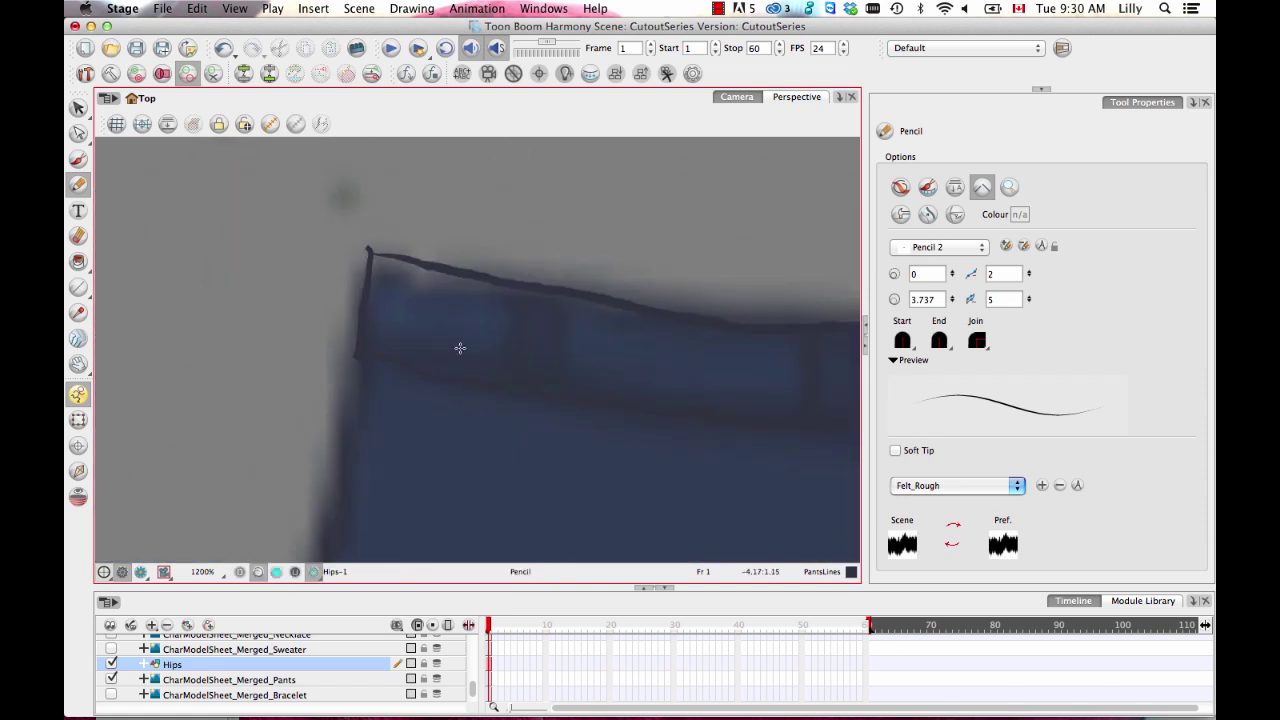
pyautogui.scroll(-1, 591, 320)
pyautogui.moveTo(591, 320)
pyautogui.mouseDown()
pyautogui.moveTo(586, 353)
pyautogui.moveTo(326, 333)
pyautogui.moveTo(196, 351)
pyautogui.mouseUp()
pyautogui.moveTo(641, 321)
pyautogui.mouseDown()
pyautogui.moveTo(623, 320)
pyautogui.moveTo(681, 327)
pyautogui.mouseUp()
# Select the waistband strokes and examine the pencil style and texture options available for them, then deselect them
pyautogui.click(77, 103)
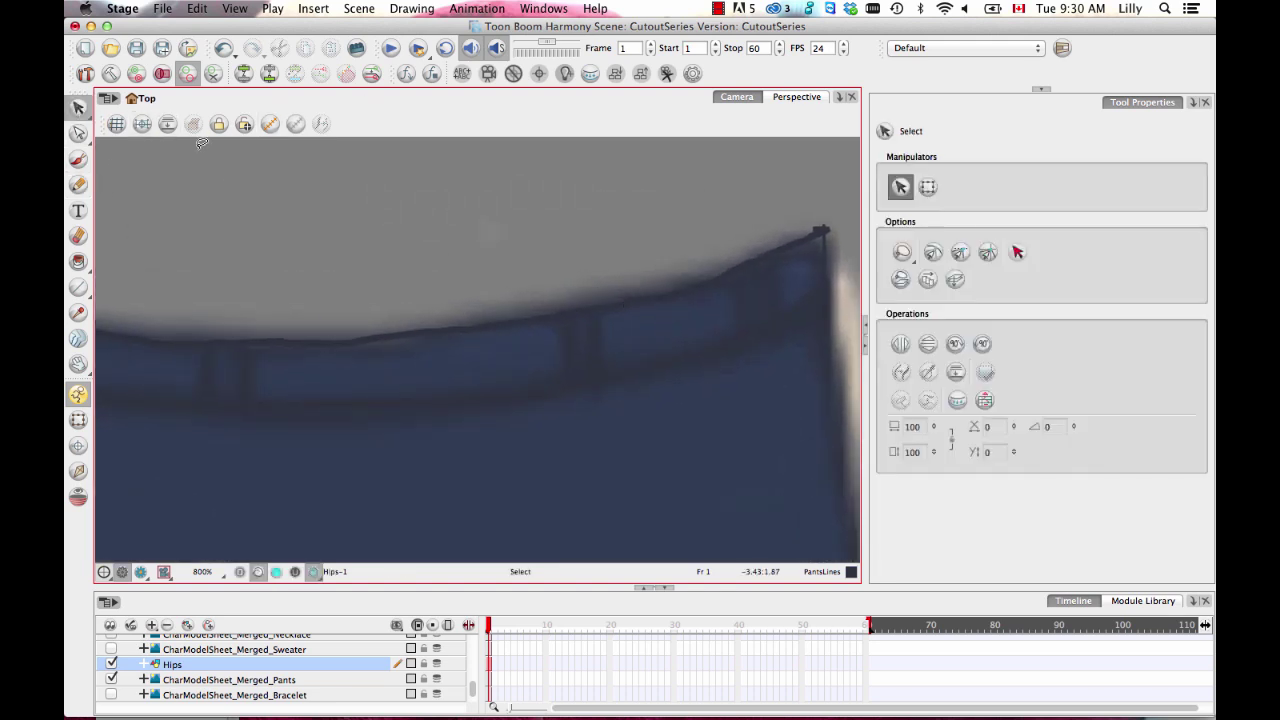
pyautogui.scroll(-2, 486, 371)
pyautogui.moveTo(567, 250)
pyautogui.mouseDown()
pyautogui.moveTo(100, 314)
pyautogui.moveTo(737, 186)
pyautogui.mouseUp()
pyautogui.click(996, 568)
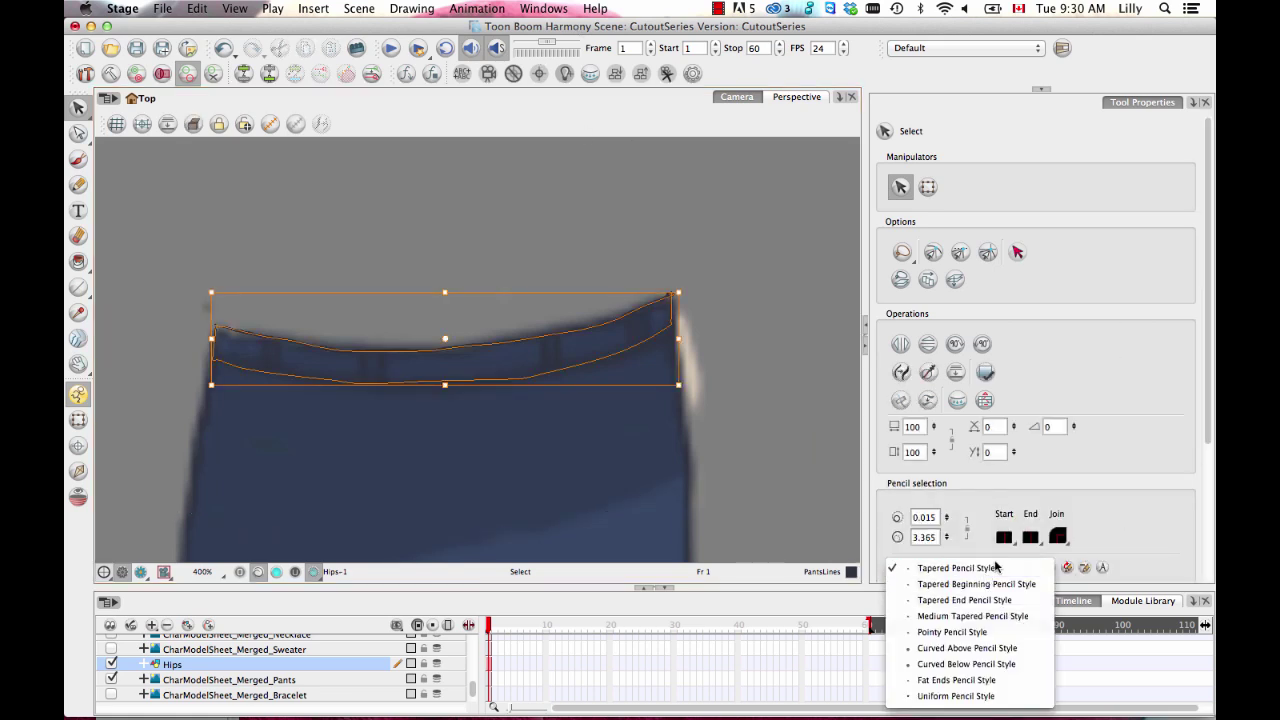
pyautogui.click(1118, 545)
pyautogui.moveTo(1208, 420); pyautogui.dragTo(1212, 565)
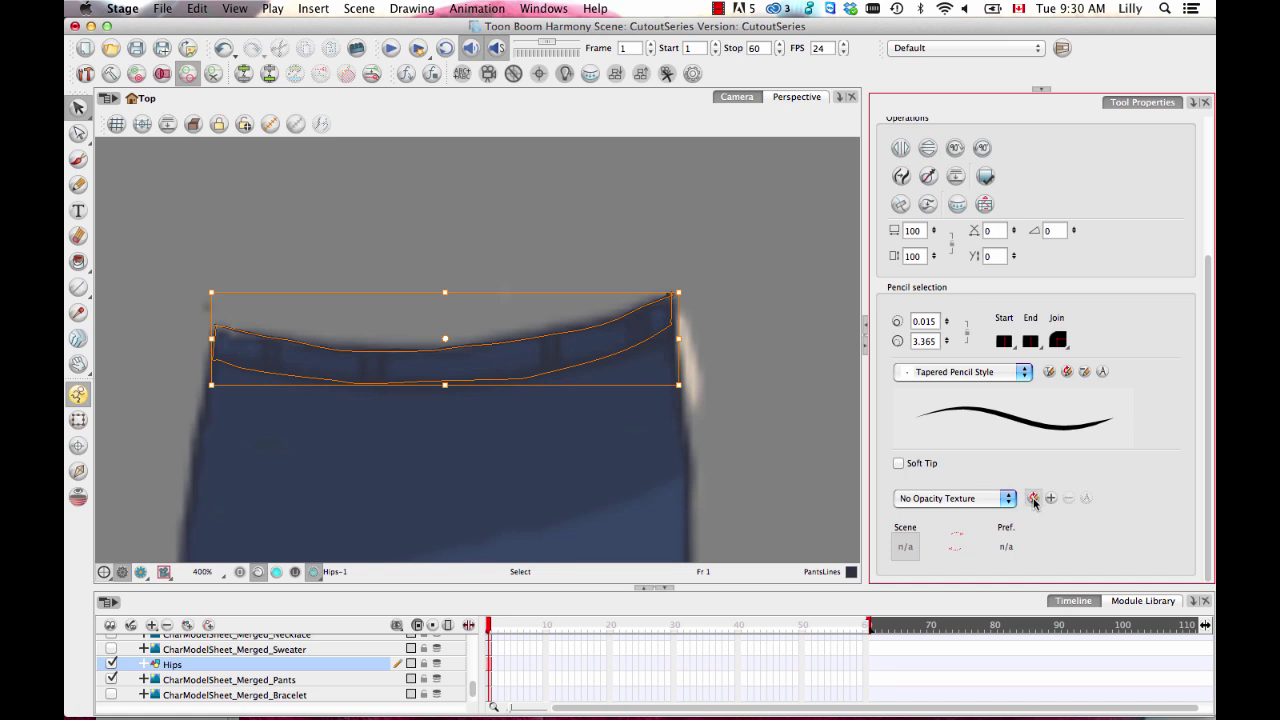
pyautogui.click(727, 300)
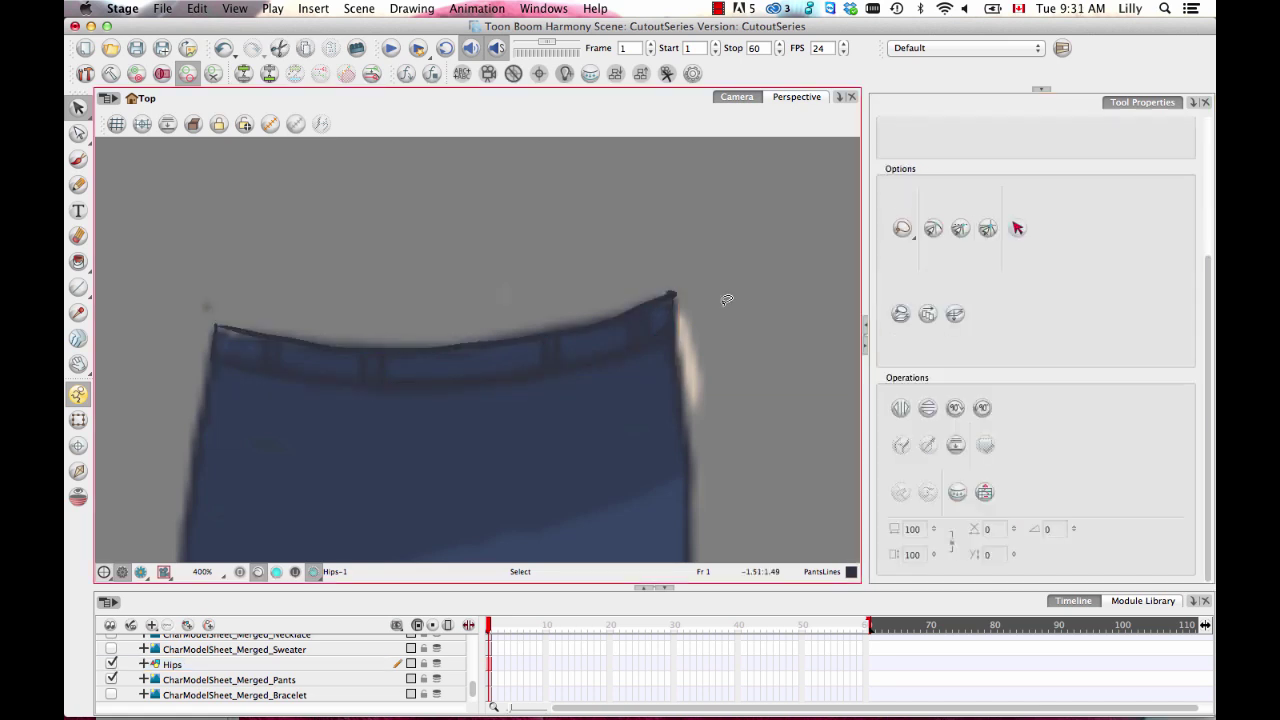
# Smooth the curve of the waistband's top line near its right end with the Contour Editor
pyautogui.moveTo(723, 306); pyautogui.dragTo(690, 328)
pyautogui.scroll(6, 690, 328)
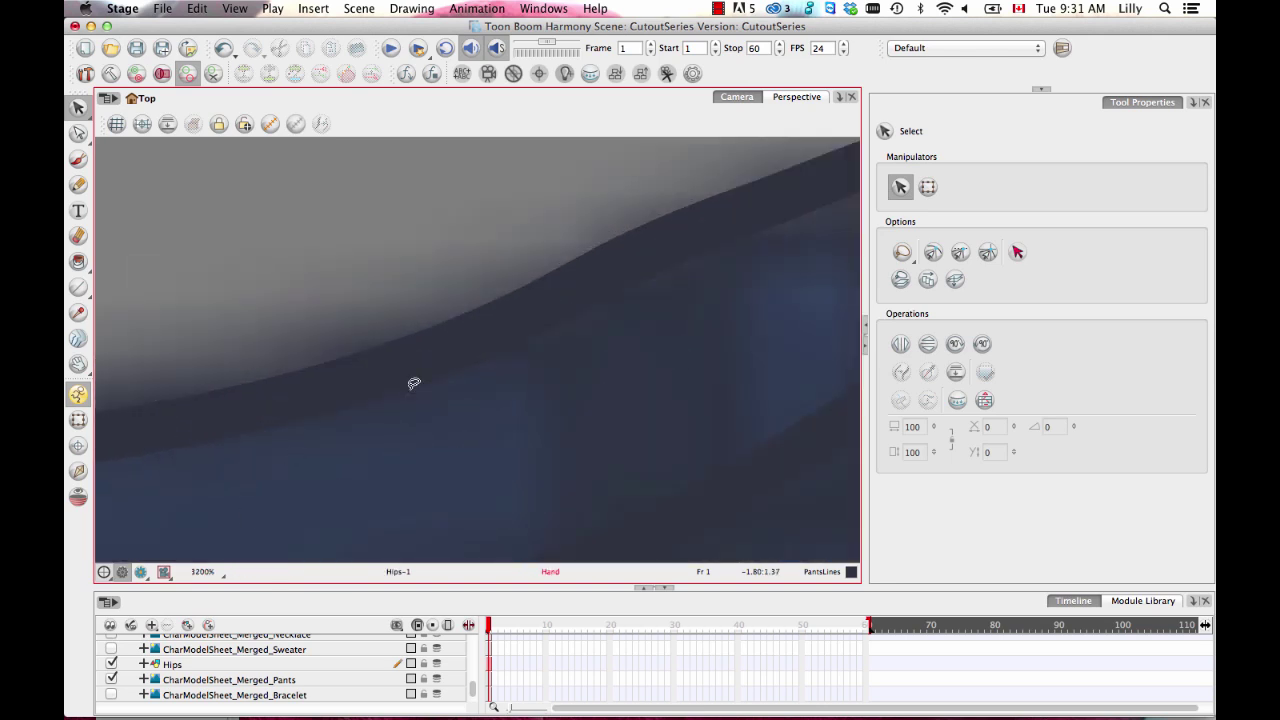
pyautogui.scroll(-2, 414, 384)
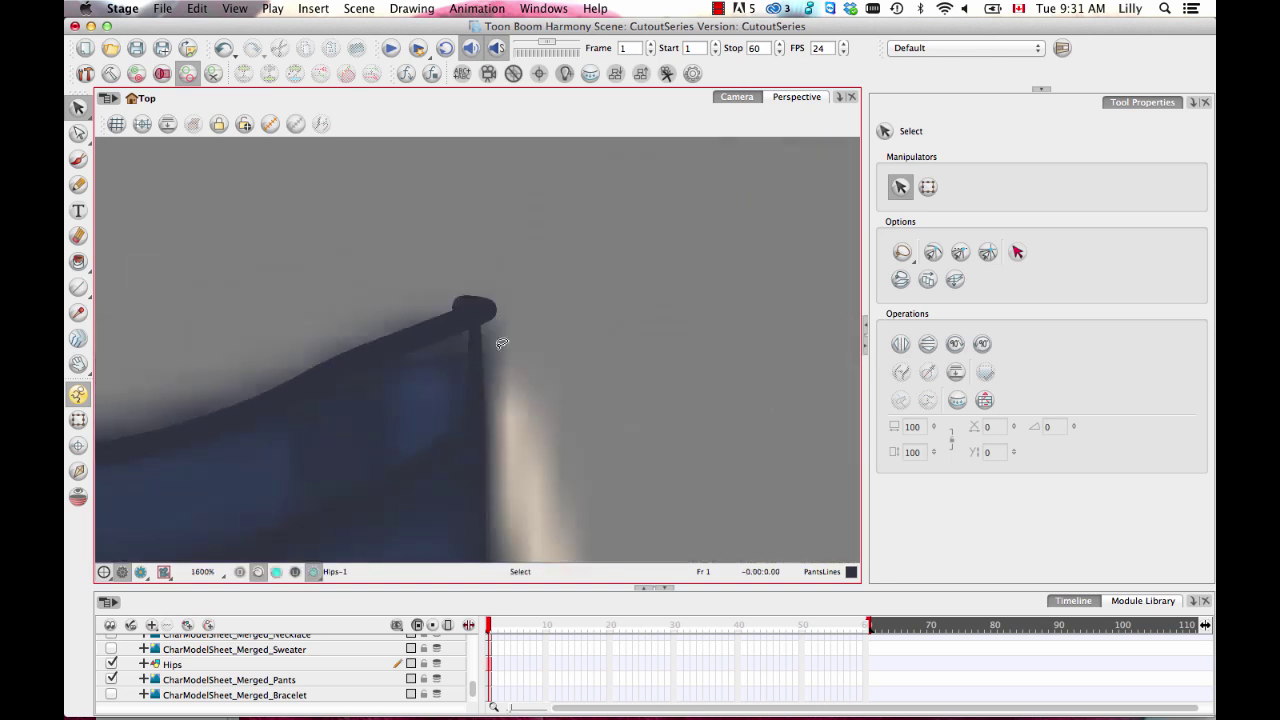
pyautogui.click(80, 134)
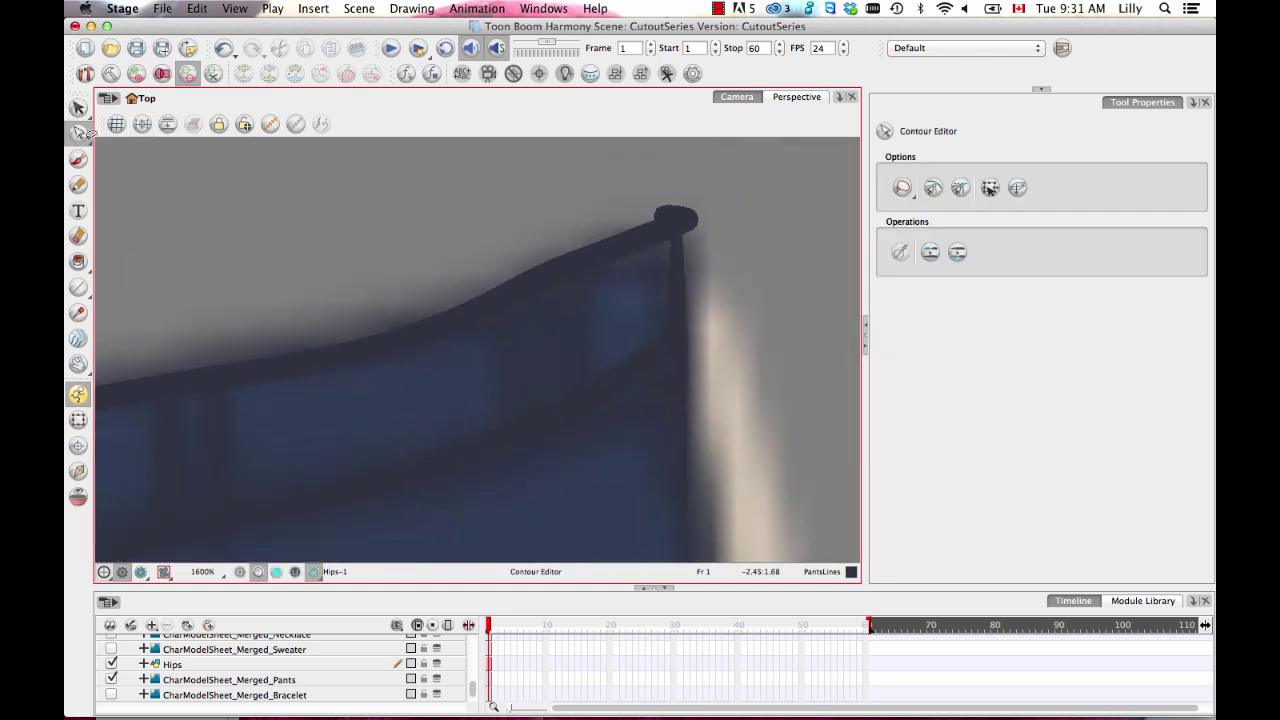
pyautogui.moveTo(562, 272)
pyautogui.mouseDown()
pyautogui.moveTo(528, 365)
pyautogui.moveTo(562, 280)
pyautogui.mouseUp()
pyautogui.moveTo(631, 232)
pyautogui.mouseDown()
pyautogui.moveTo(561, 196)
pyautogui.moveTo(642, 271)
pyautogui.moveTo(648, 198)
pyautogui.mouseUp()
pyautogui.click(675, 223)
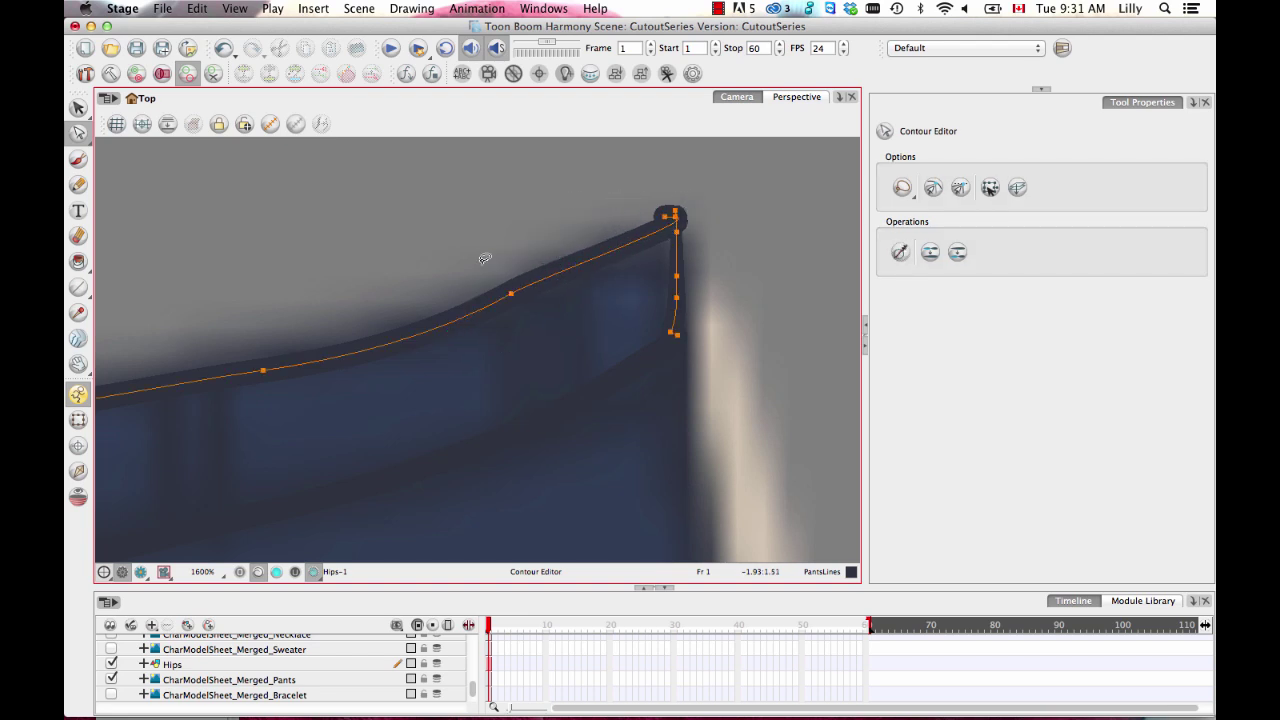
pyautogui.moveTo(500, 254); pyautogui.dragTo(571, 288)
pyautogui.click(775, 206)
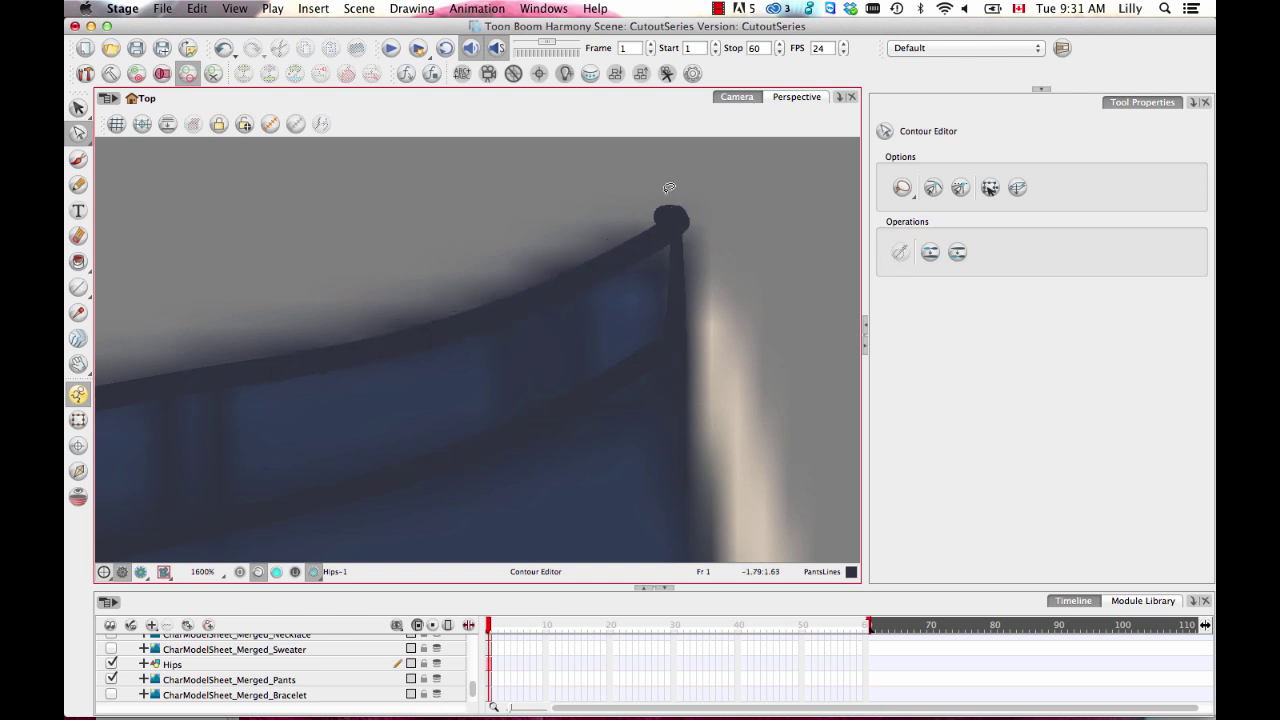
# Clean up the top line's blob at the waistband's right corner by adjusting its handles, extending the end point and deleting the extra point
pyautogui.scroll(4, 710, 315)
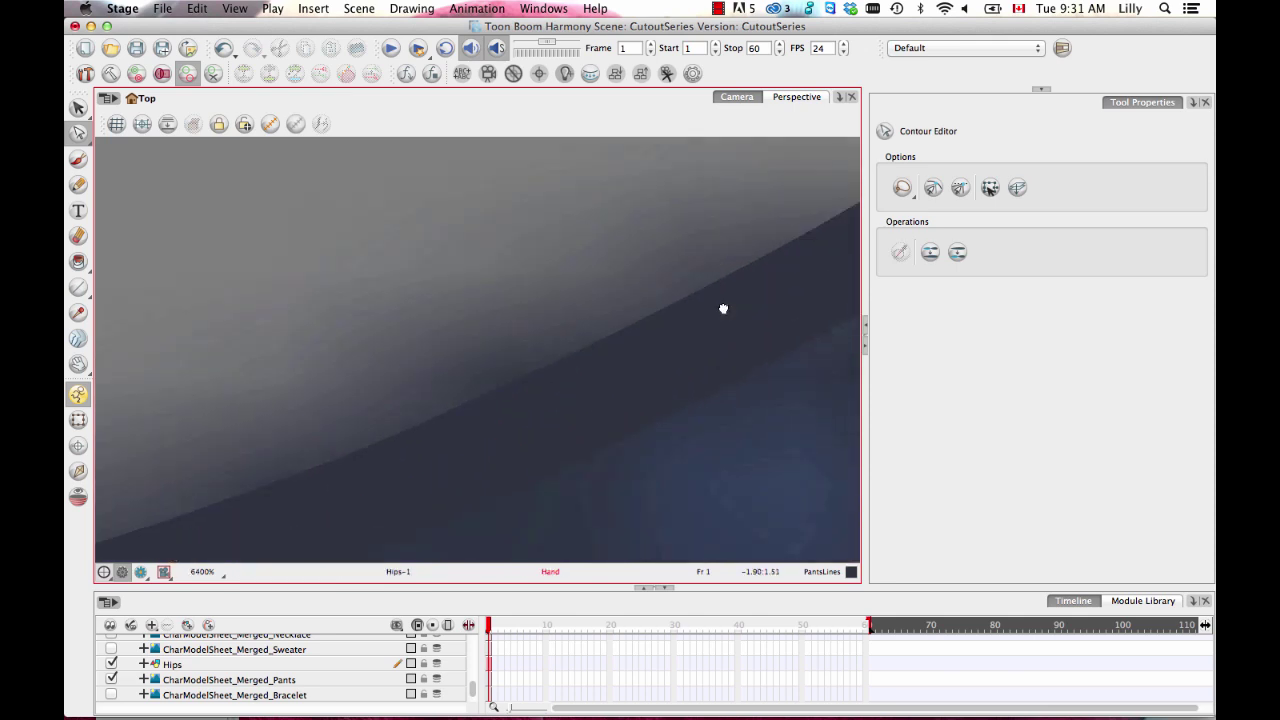
pyautogui.moveTo(724, 309); pyautogui.dragTo(524, 271)
pyautogui.scroll(-1, 524, 271)
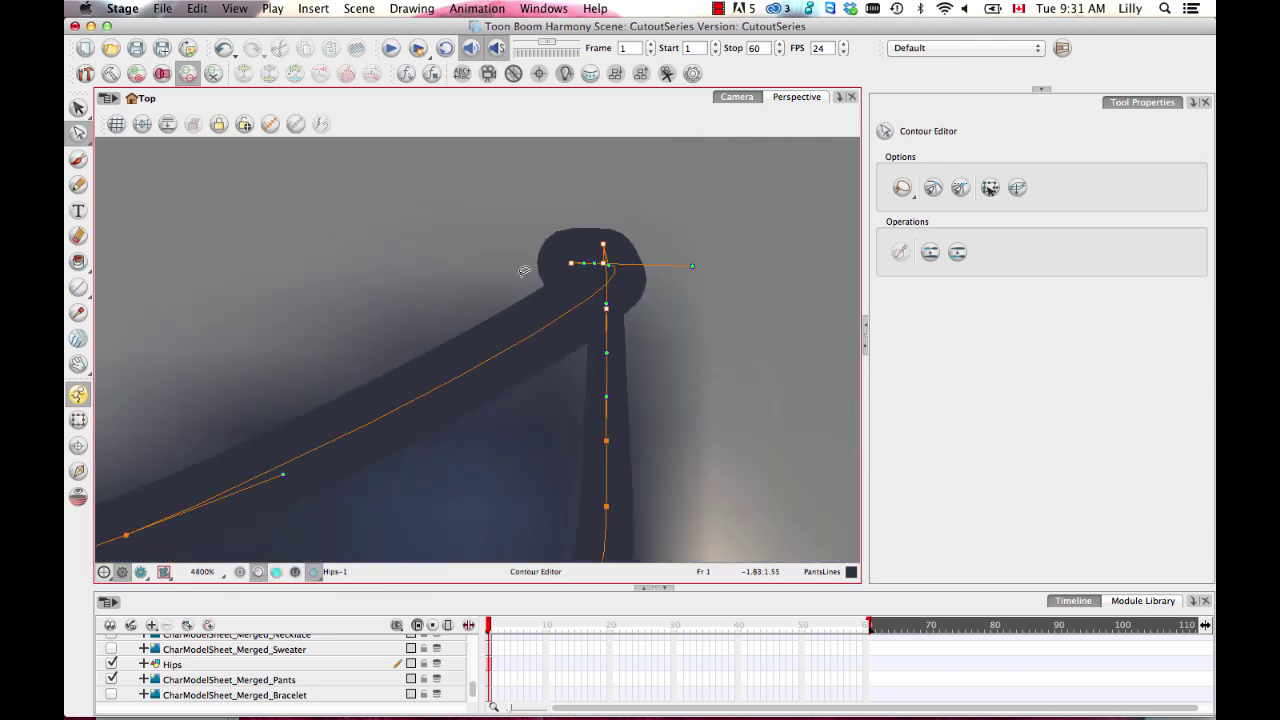
pyautogui.moveTo(689, 265); pyautogui.dragTo(498, 369)
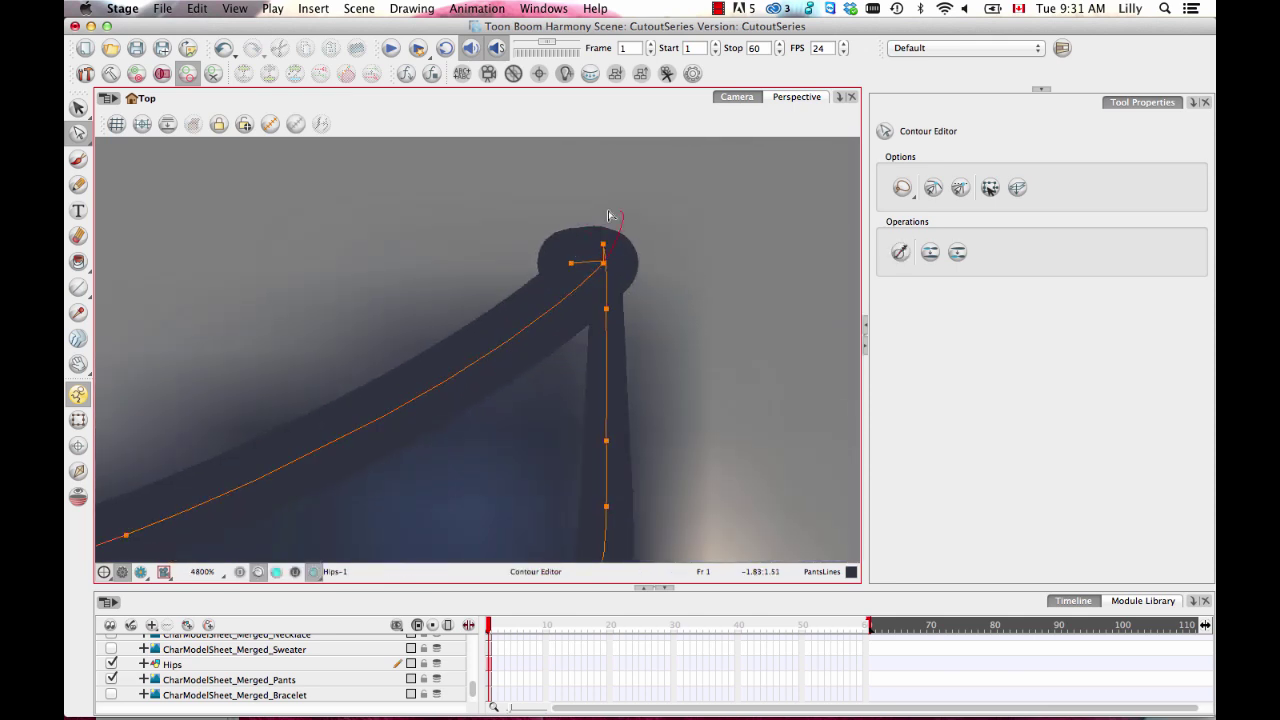
pyautogui.moveTo(612, 218); pyautogui.dragTo(663, 208)
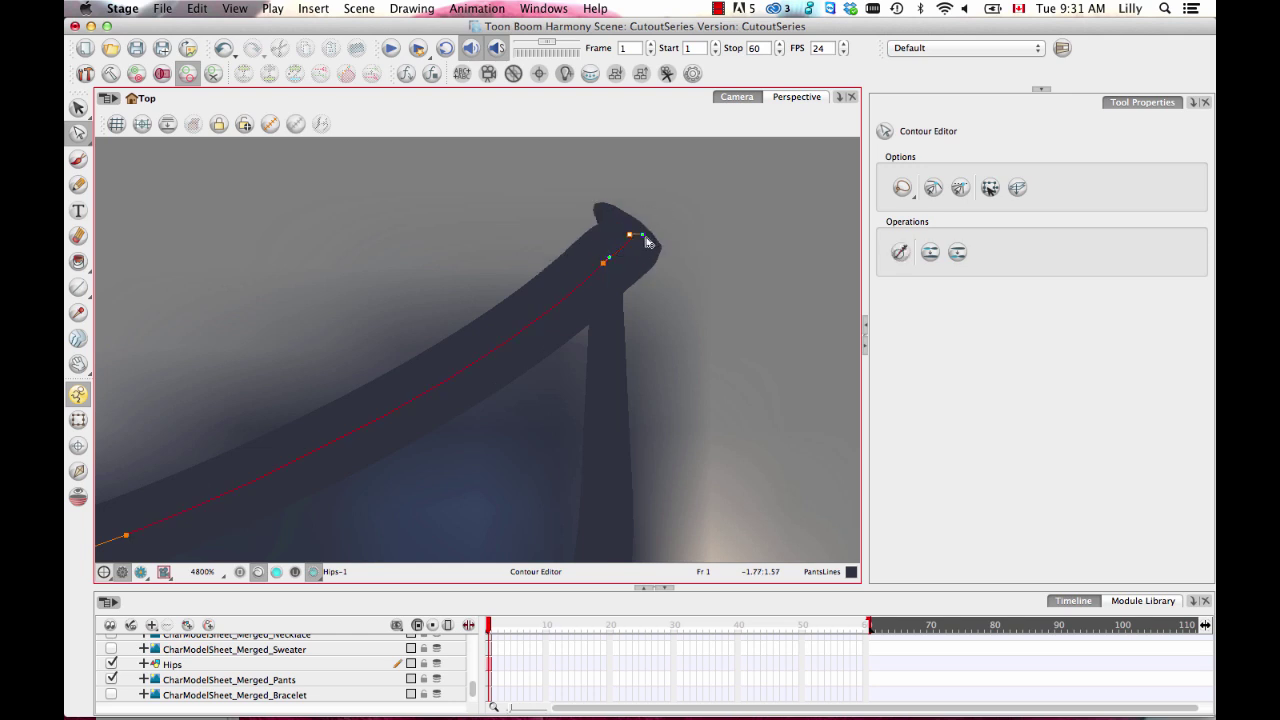
pyautogui.click(607, 278)
pyautogui.moveTo(638, 298); pyautogui.dragTo(634, 294)
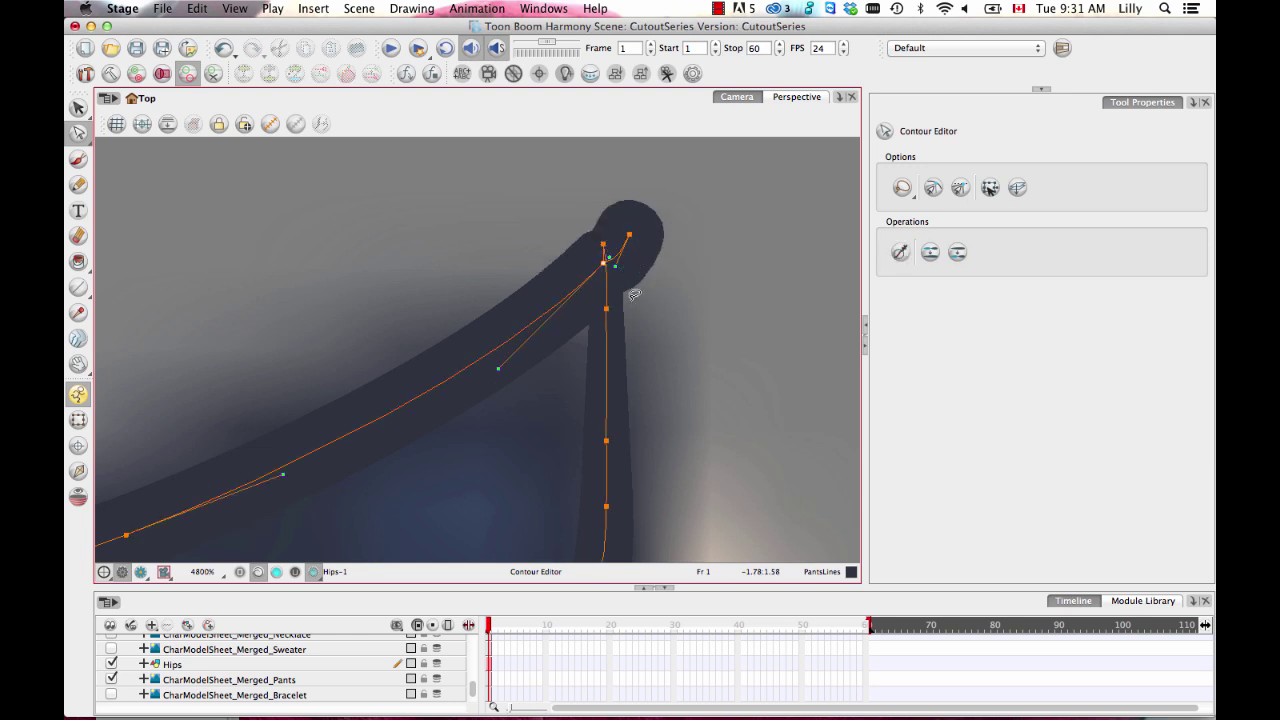
pyautogui.press('Delete')
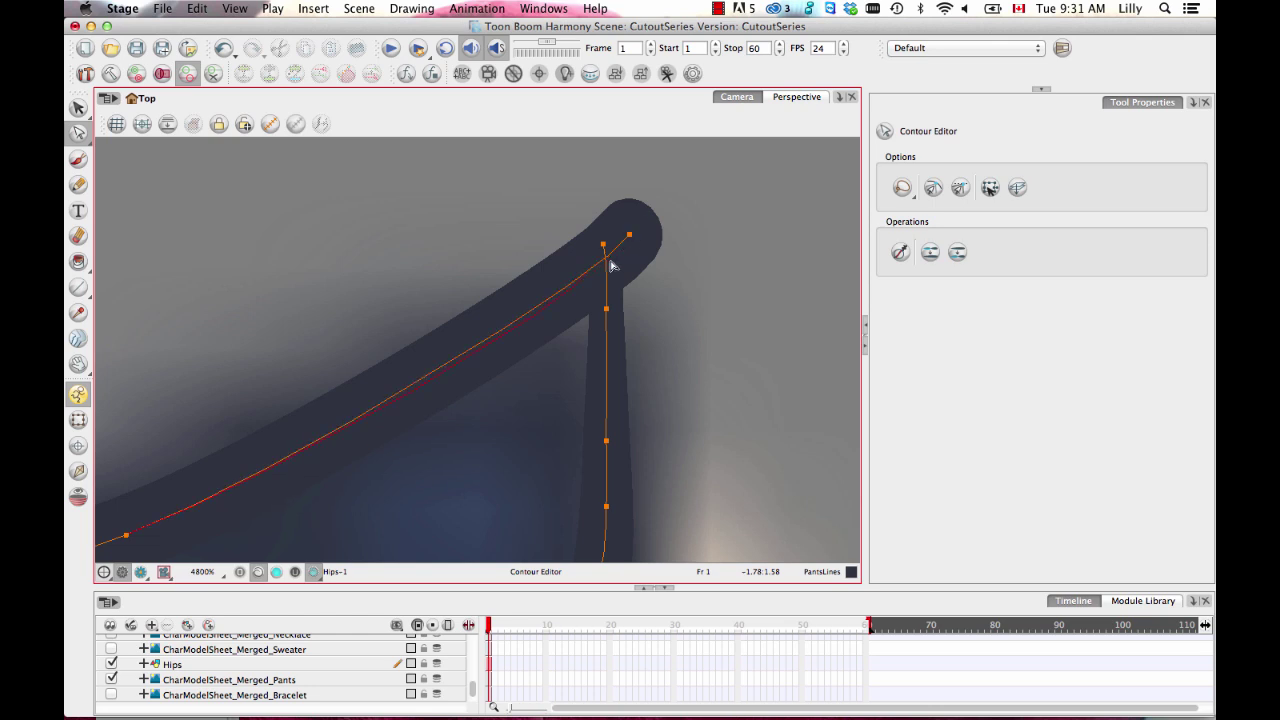
# Pull the top line's end point away from the corner, enable contour snapping and snap the point to the right side line's upper end
pyautogui.moveTo(639, 228); pyautogui.dragTo(582, 285)
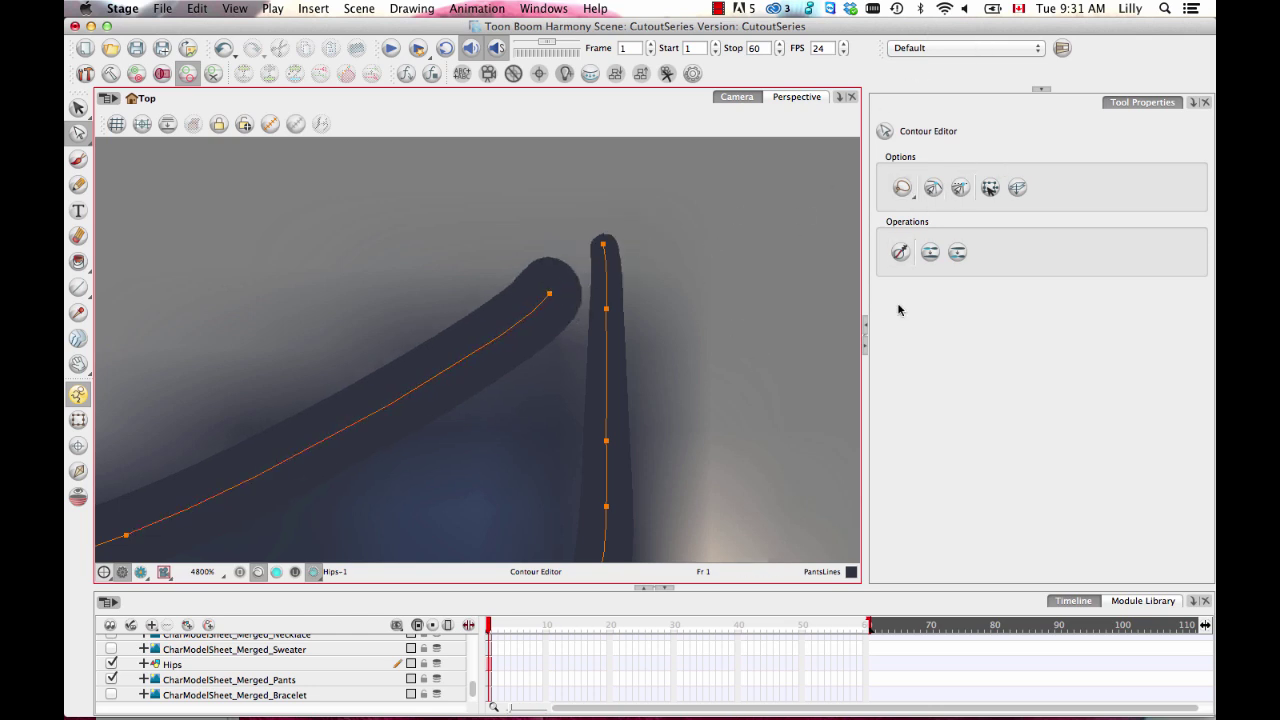
pyautogui.click(932, 189)
pyautogui.click(551, 297)
pyautogui.moveTo(551, 297); pyautogui.dragTo(603, 244)
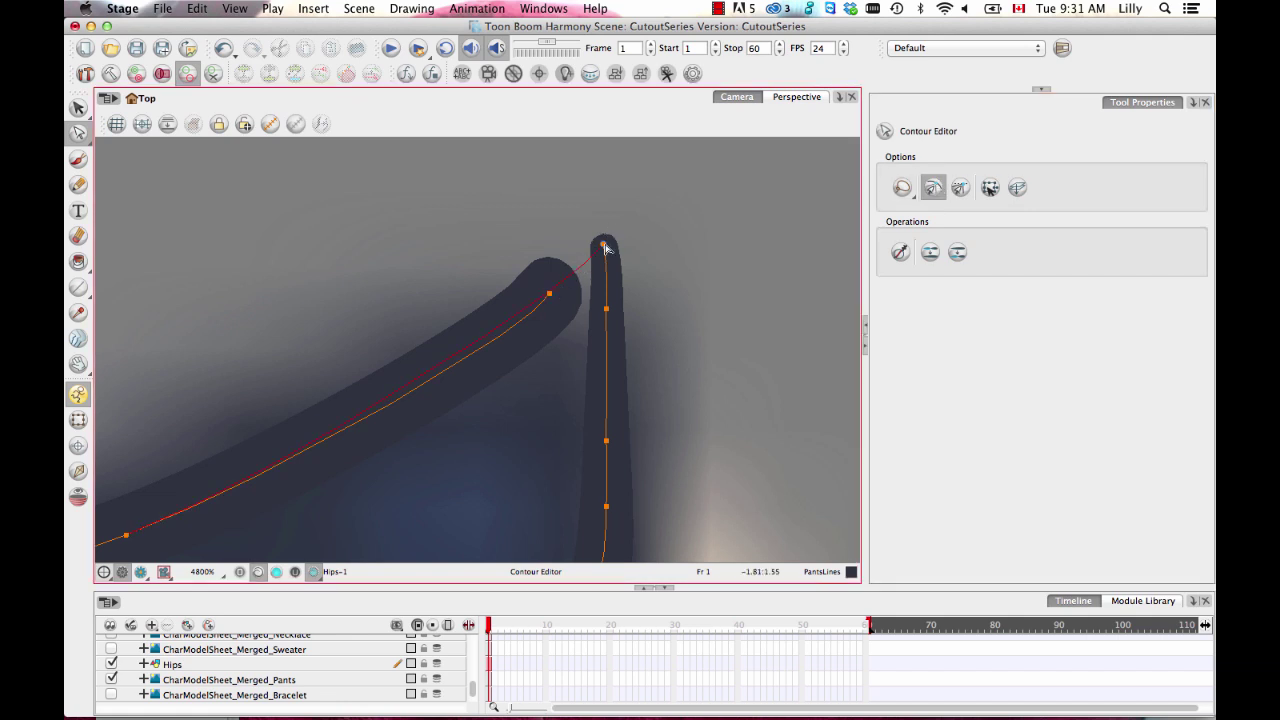
pyautogui.click(703, 267)
# Reshape the lower end of the waistband's right side line to remove the bulge where it meets the bottom line
pyautogui.click(609, 368)
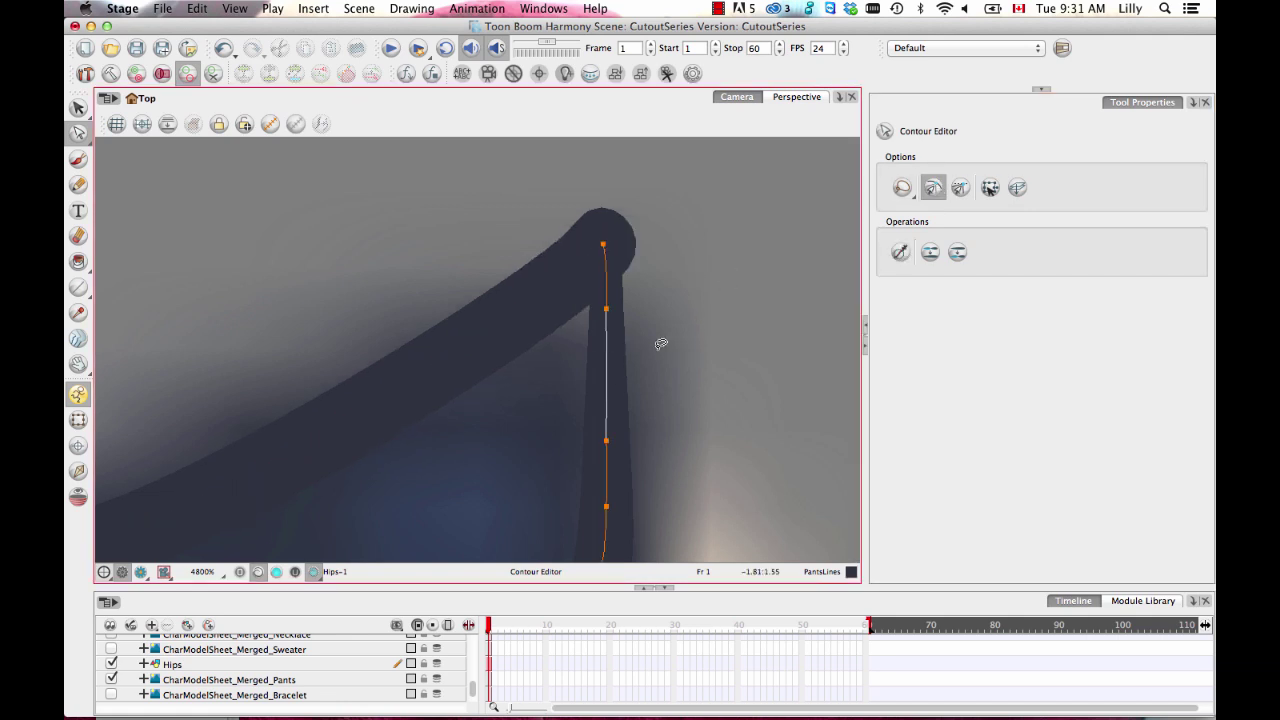
pyautogui.moveTo(668, 512); pyautogui.dragTo(740, 311)
pyautogui.press('1')
pyautogui.moveTo(643, 368)
pyautogui.mouseDown()
pyautogui.moveTo(642, 337)
pyautogui.moveTo(680, 355)
pyautogui.mouseUp()
pyautogui.press('2')
pyautogui.moveTo(729, 289); pyautogui.dragTo(717, 311)
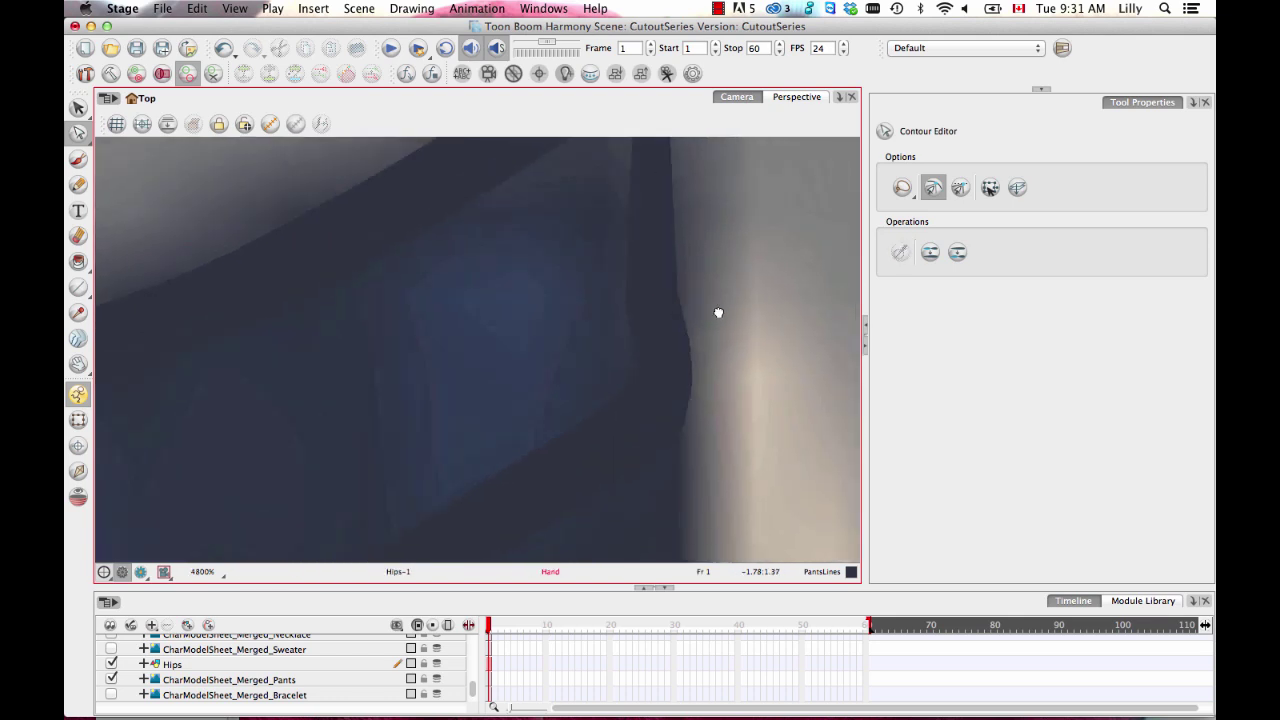
pyautogui.click(677, 402)
pyautogui.moveTo(669, 393); pyautogui.dragTo(647, 376)
pyautogui.moveTo(585, 403); pyautogui.dragTo(665, 378)
# Smooth the waistband's bottom line by deleting extra points along its middle and left stretch and adjusting the curve with the Contour Editor
pyautogui.press('1')
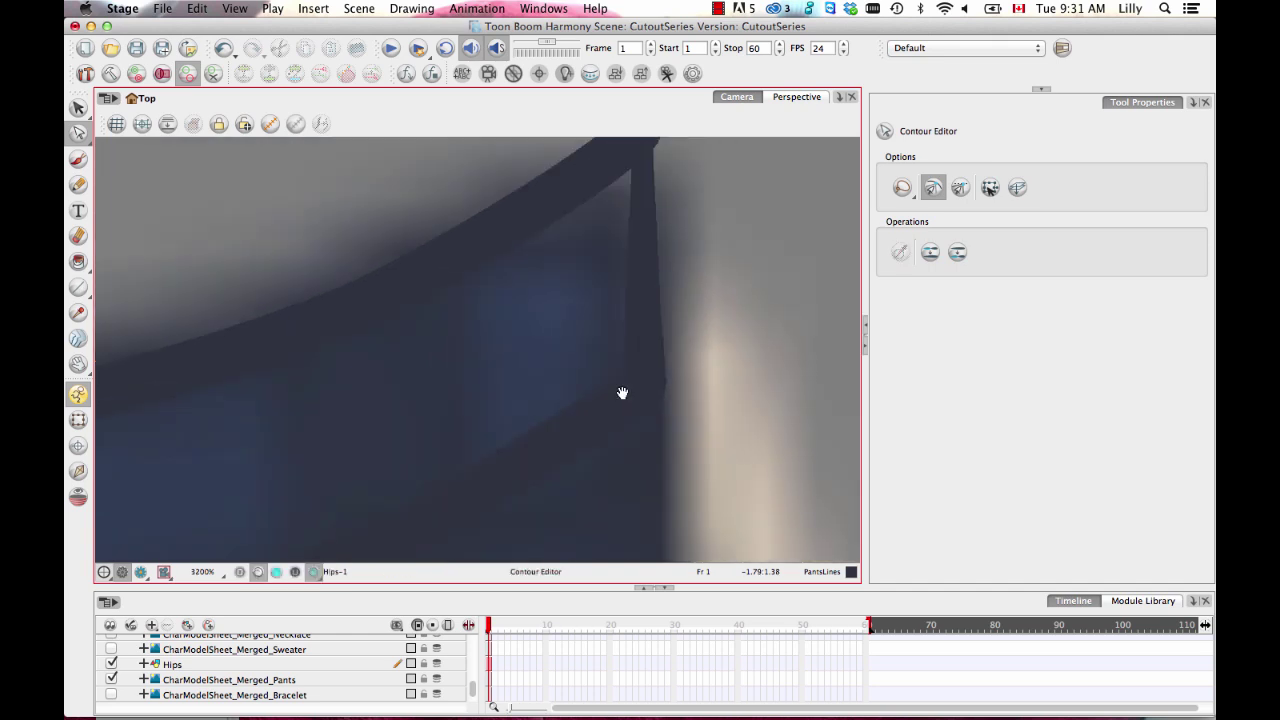
pyautogui.press('1')
pyautogui.moveTo(547, 443)
pyautogui.mouseDown()
pyautogui.moveTo(608, 349)
pyautogui.moveTo(651, 137)
pyautogui.mouseUp()
pyautogui.moveTo(520, 284)
pyautogui.mouseDown()
pyautogui.moveTo(530, 360)
pyautogui.moveTo(538, 300)
pyautogui.mouseUp()
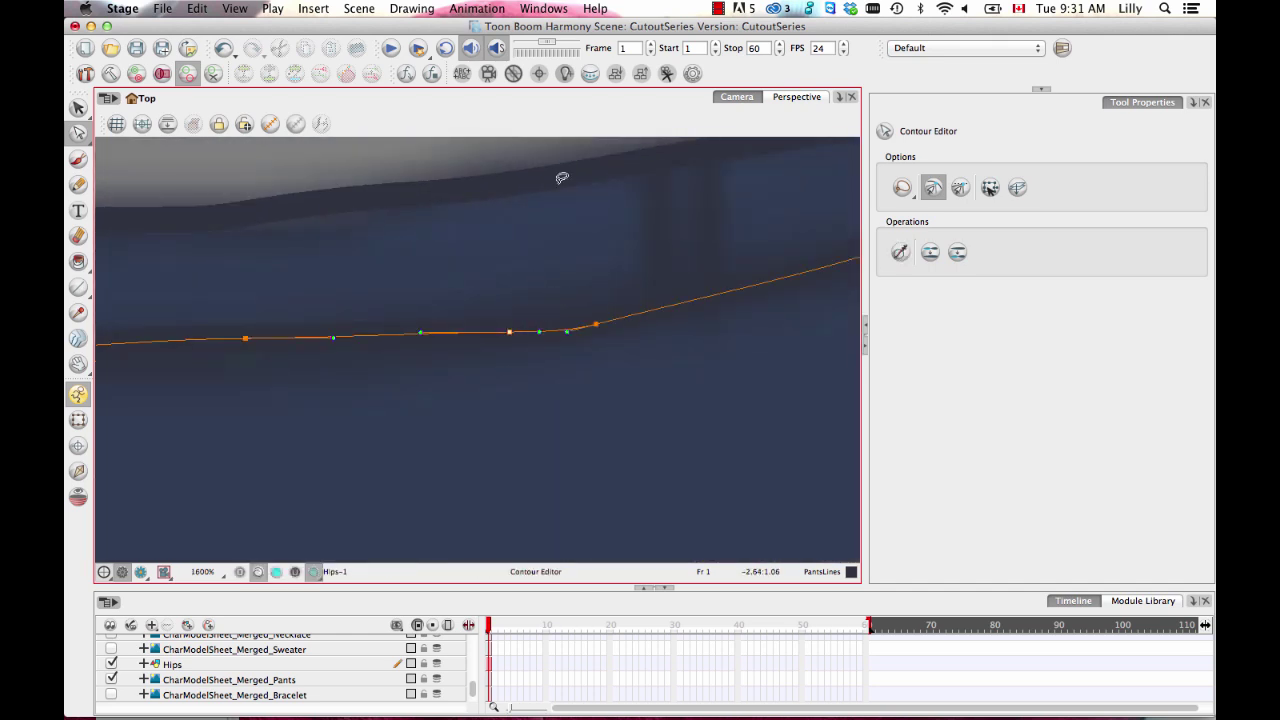
pyautogui.press('Delete')
pyautogui.scroll(-1, 600, 327)
pyautogui.moveTo(625, 272); pyautogui.dragTo(645, 285)
pyautogui.moveTo(568, 333); pyautogui.dragTo(645, 405)
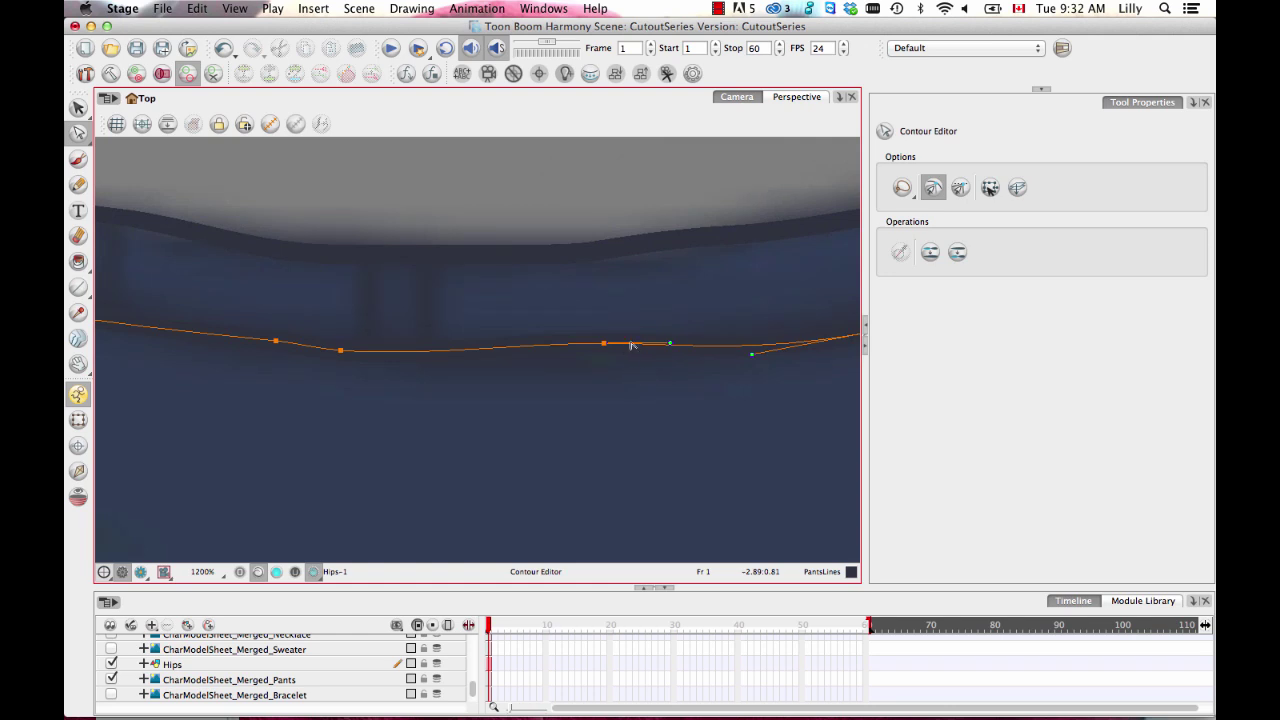
pyautogui.moveTo(589, 363); pyautogui.dragTo(715, 429)
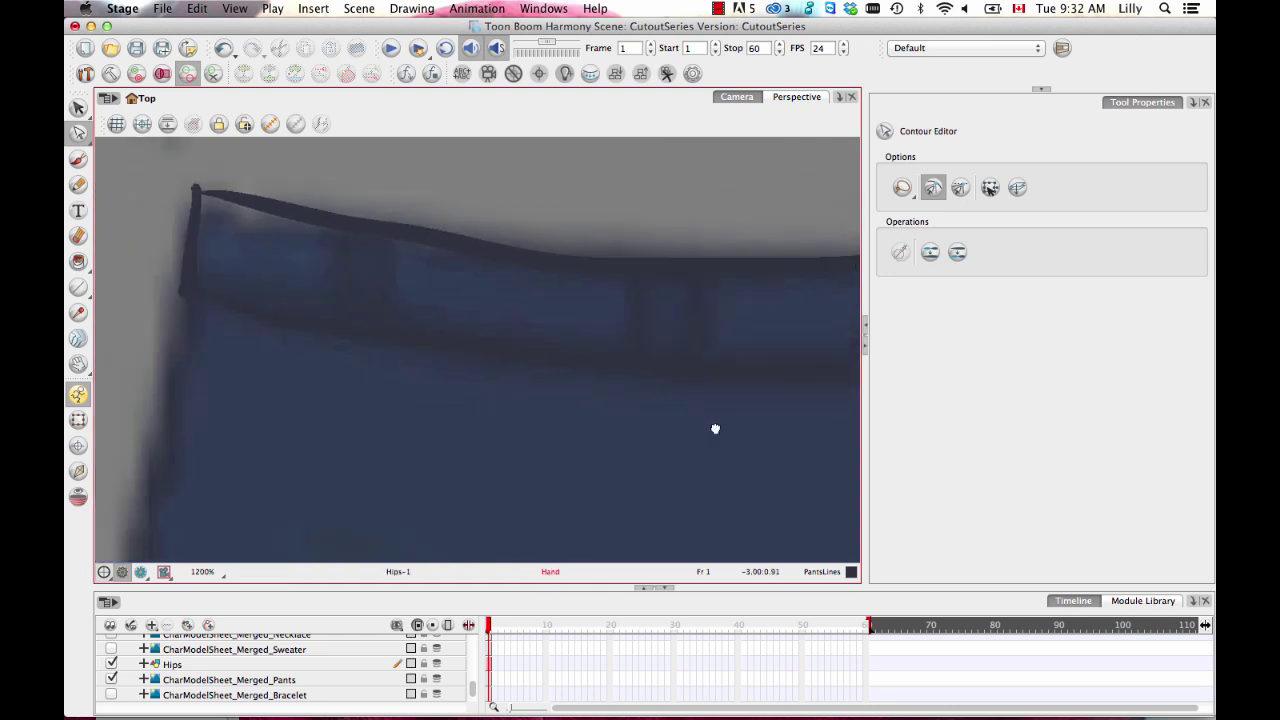
pyautogui.click(544, 353)
pyautogui.press('Delete')
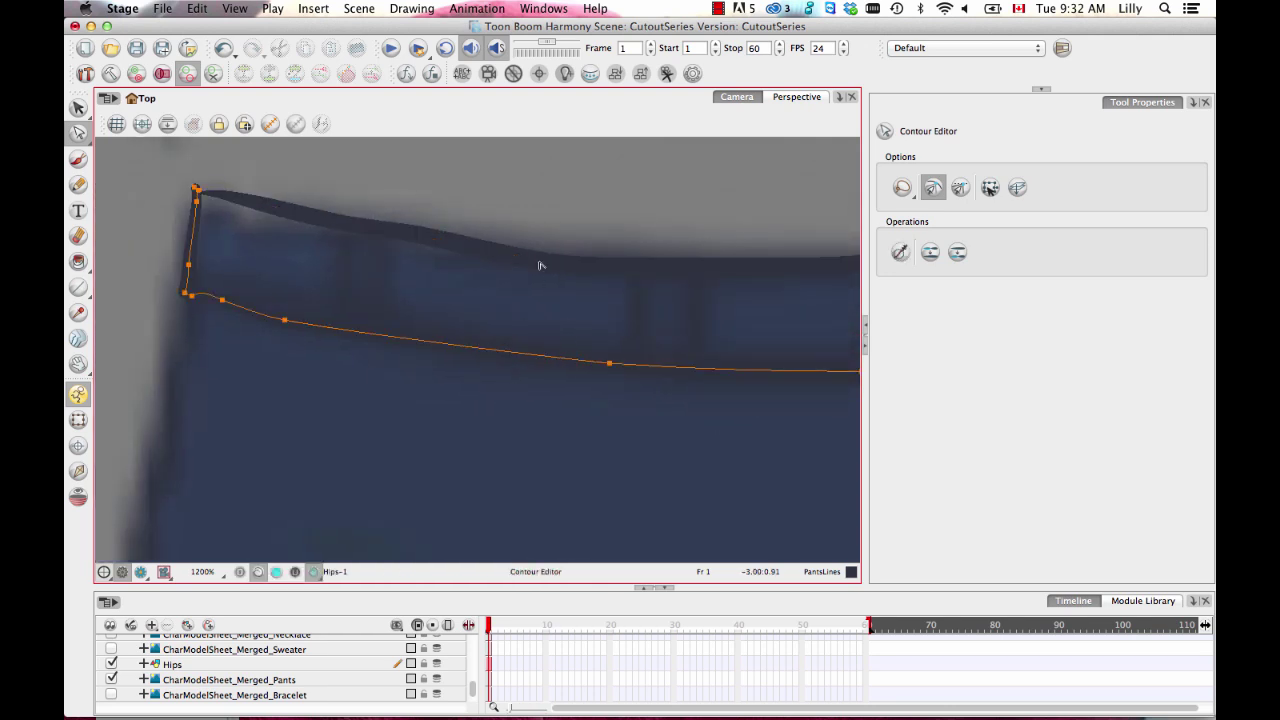
# Clean up the waistband's lower left corner by deleting the overshooting point and adjusting the left side line's curve
pyautogui.scroll(4, 256, 300)
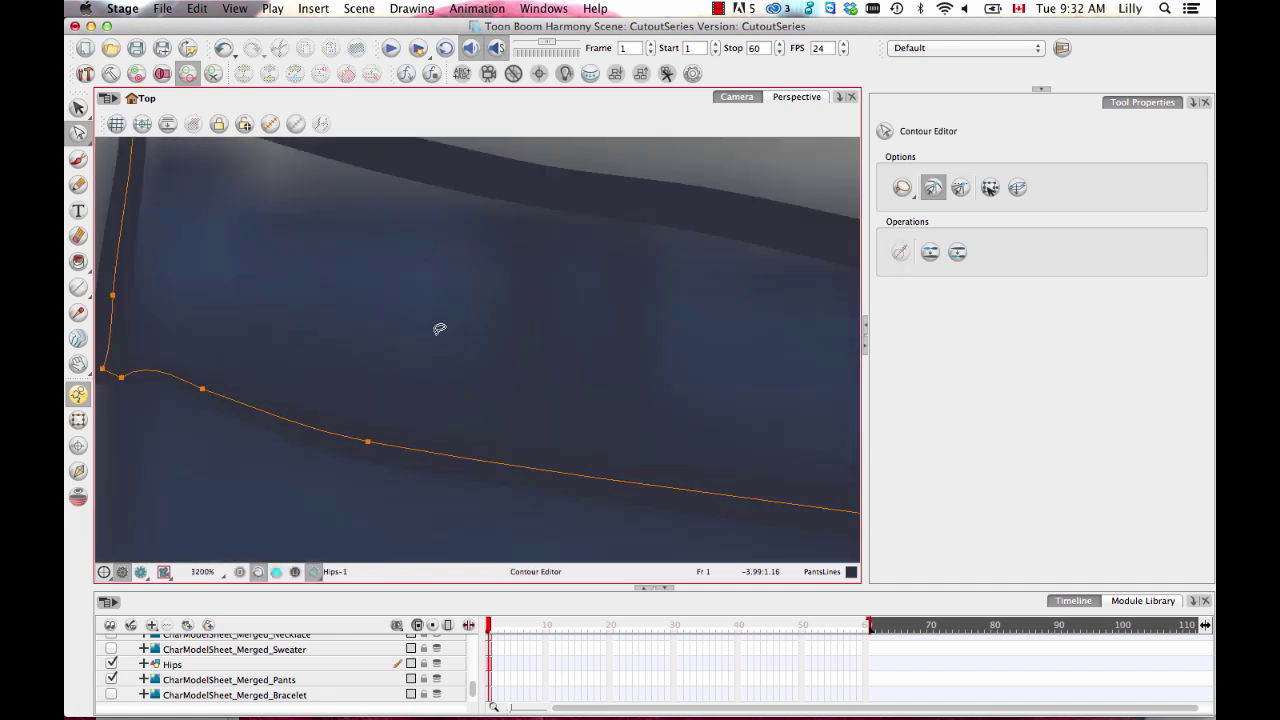
pyautogui.click(319, 391)
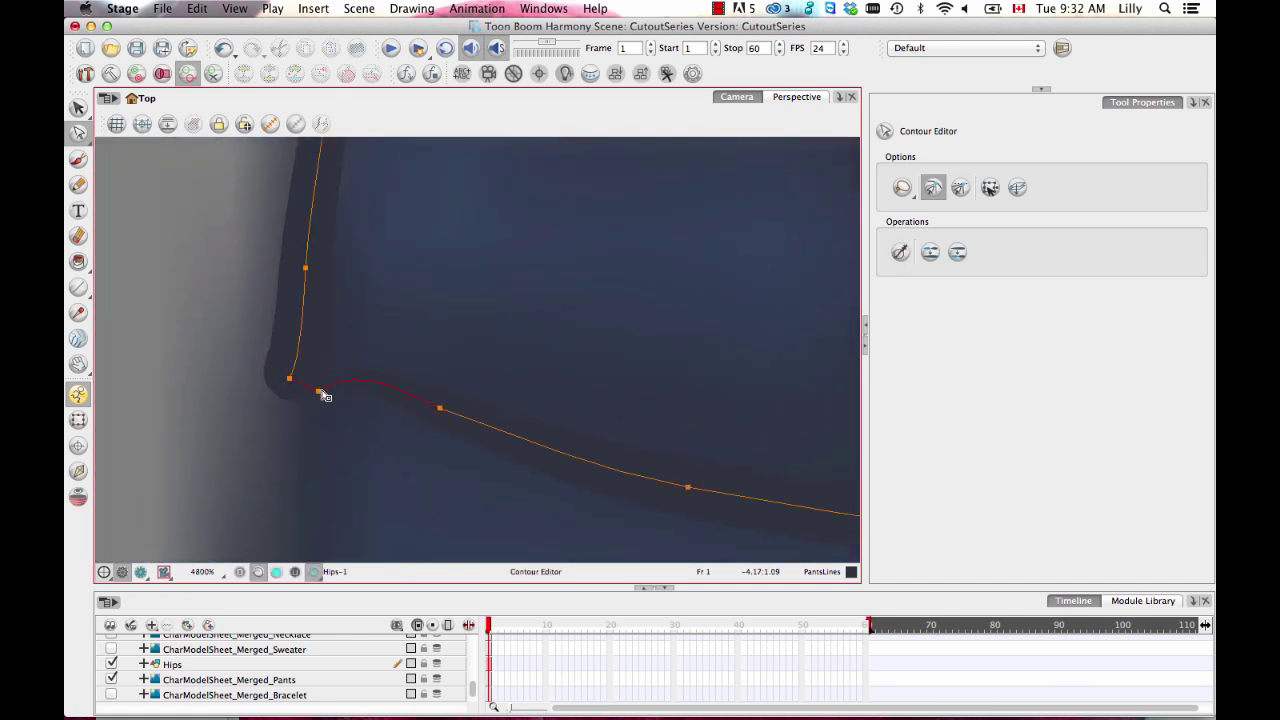
pyautogui.press('Delete')
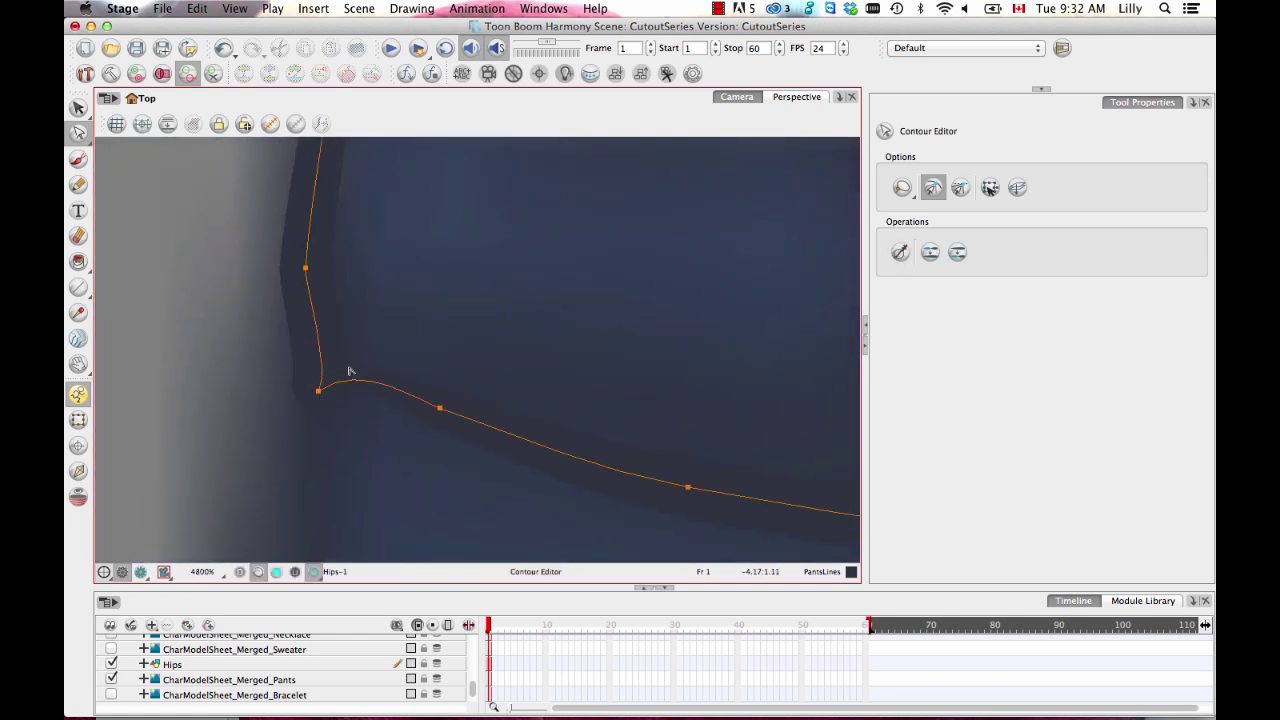
pyautogui.scroll(-1, 360, 355)
pyautogui.click(362, 362)
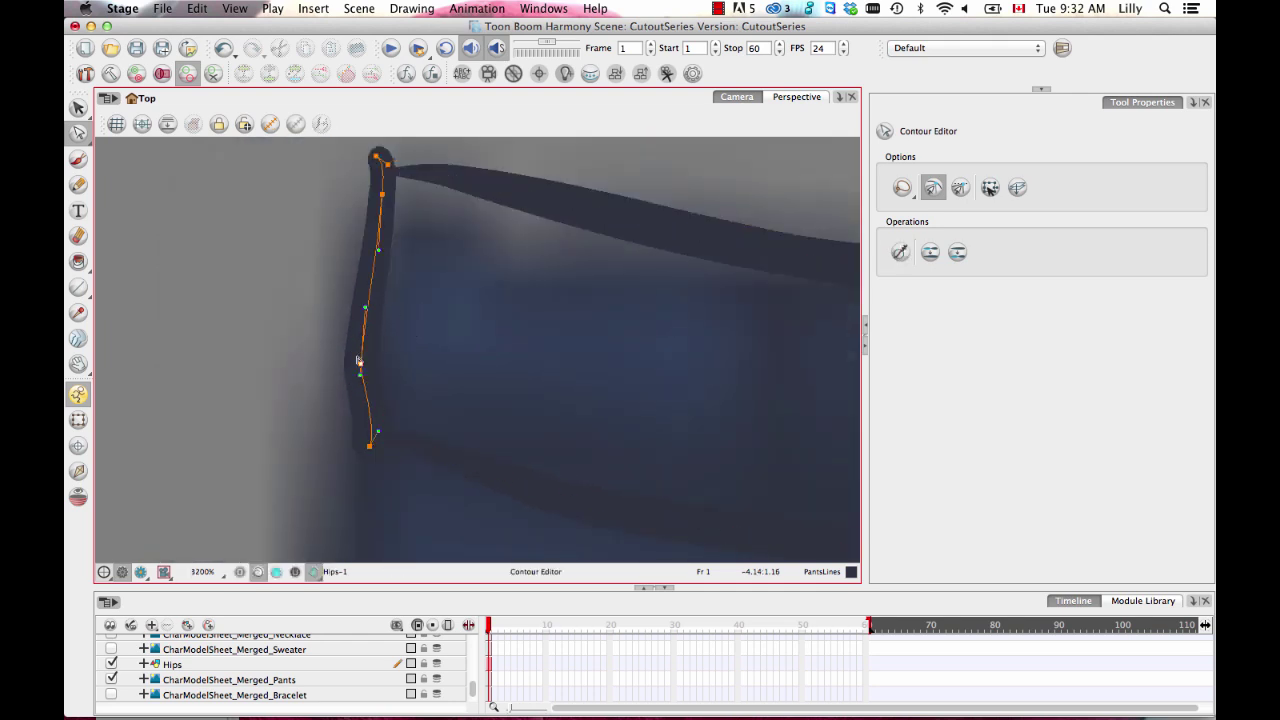
pyautogui.press('space')
pyautogui.moveTo(566, 403); pyautogui.dragTo(509, 280)
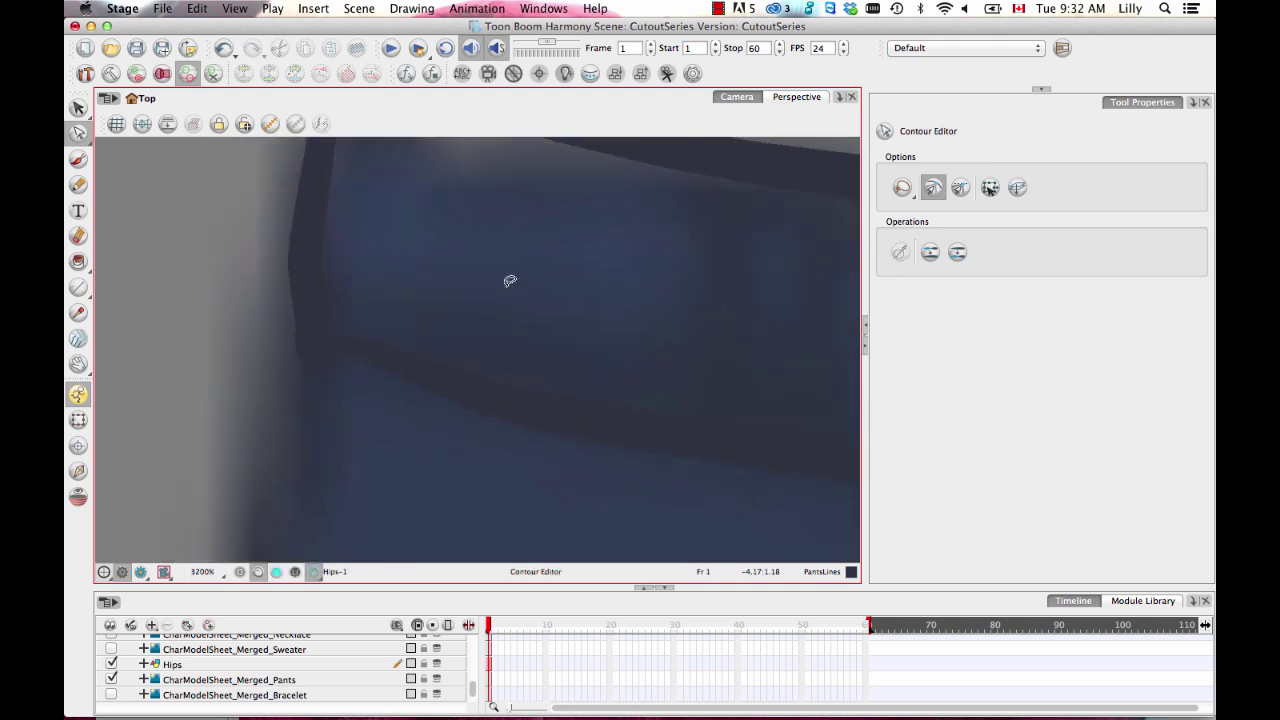
# Delete the extra points at the waistband's upper left corner so the top line runs straight into the left side line
pyautogui.moveTo(453, 214); pyautogui.dragTo(460, 487)
pyautogui.click(352, 313)
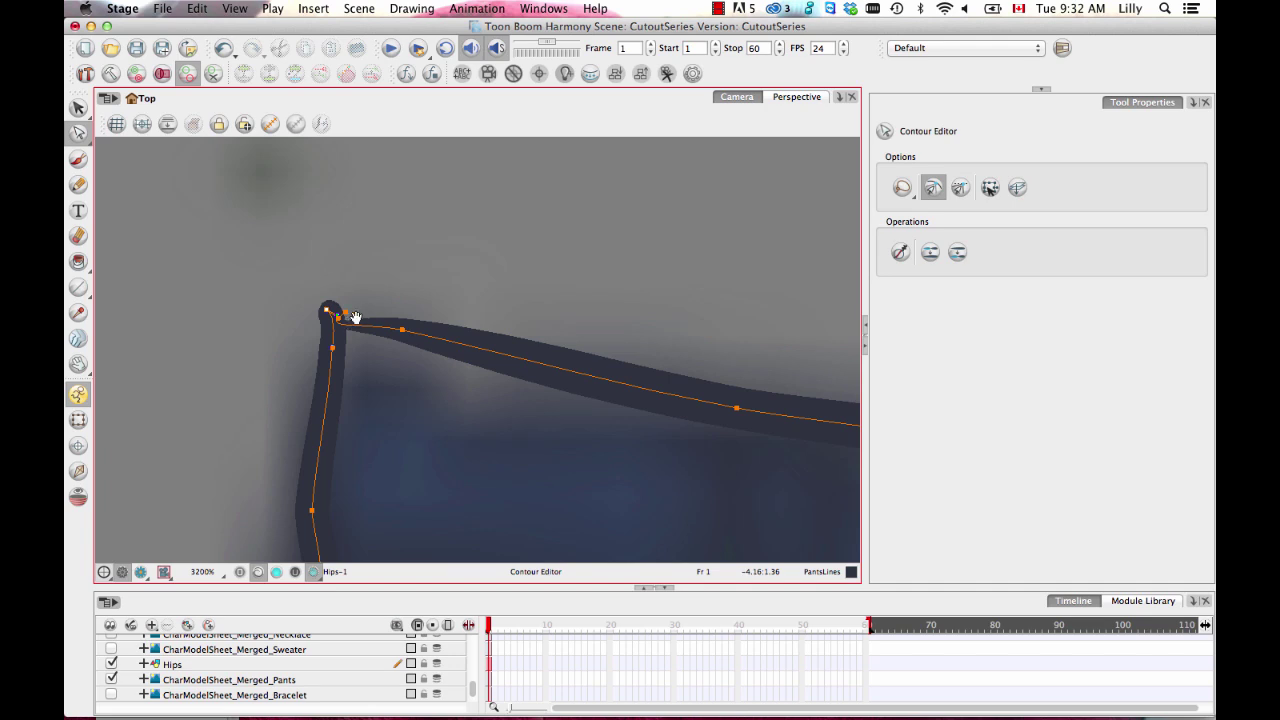
pyautogui.scroll(1, 360, 315)
pyautogui.scroll(1, 371, 351)
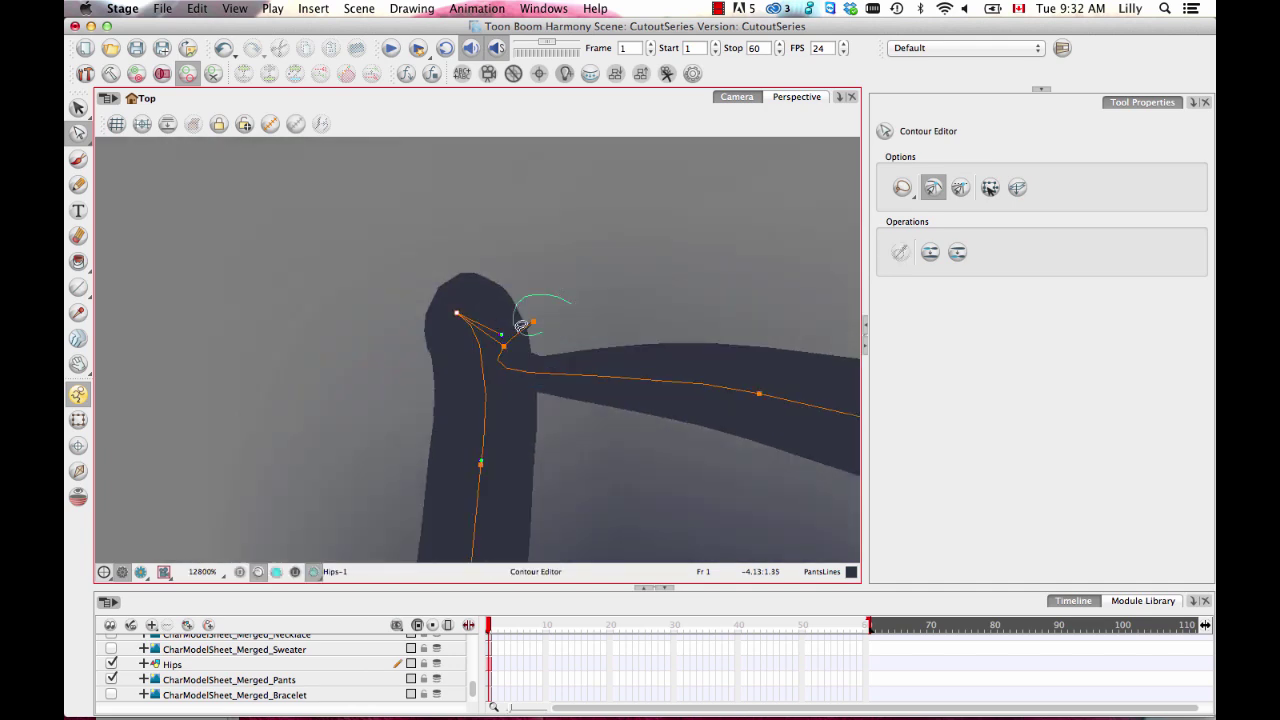
pyautogui.moveTo(521, 326)
pyautogui.mouseDown()
pyautogui.moveTo(529, 334)
pyautogui.moveTo(494, 343)
pyautogui.moveTo(509, 320)
pyautogui.mouseUp()
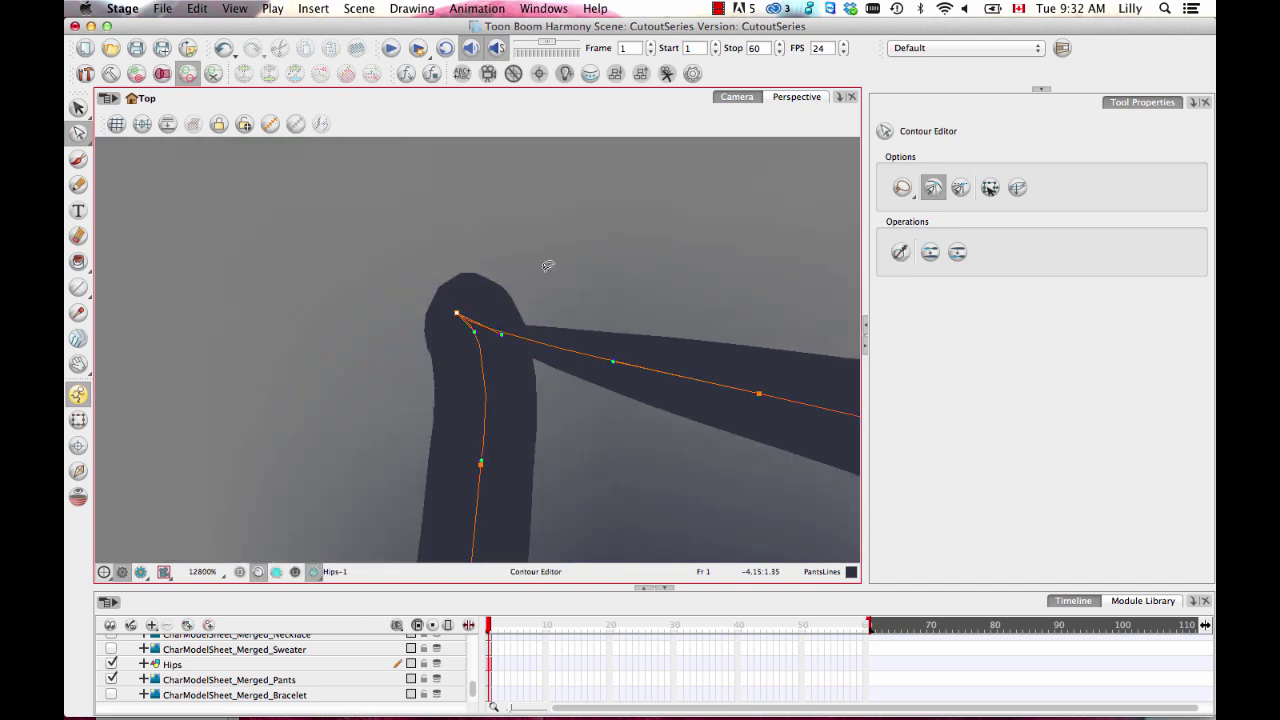
# Draw the hips' outline with the Pencil from the waistband's lower left corner, rounding below the crotch, up to its right side
pyautogui.scroll(-5, 600, 300)
pyautogui.hotkey('alt', 'x')
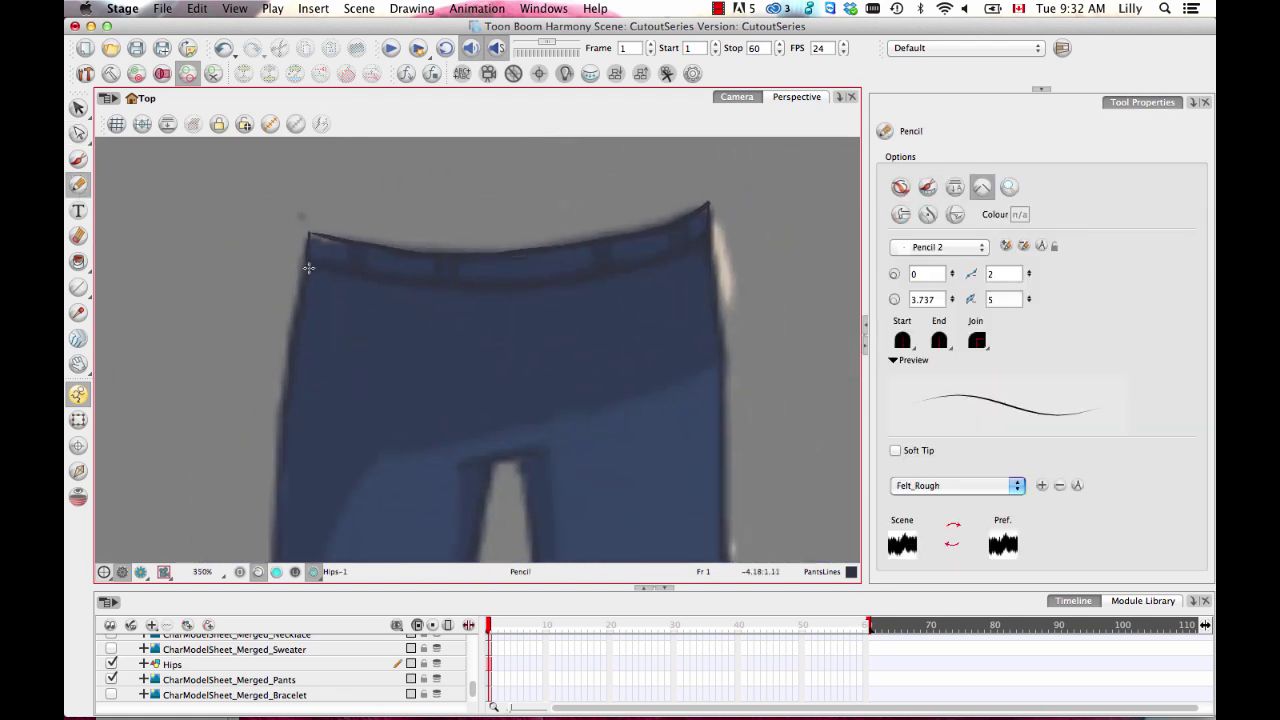
pyautogui.moveTo(309, 268)
pyautogui.mouseDown()
pyautogui.moveTo(459, 466)
pyautogui.moveTo(690, 399)
pyautogui.moveTo(709, 204)
pyautogui.mouseUp()
pyautogui.scroll(1, 693, 333)
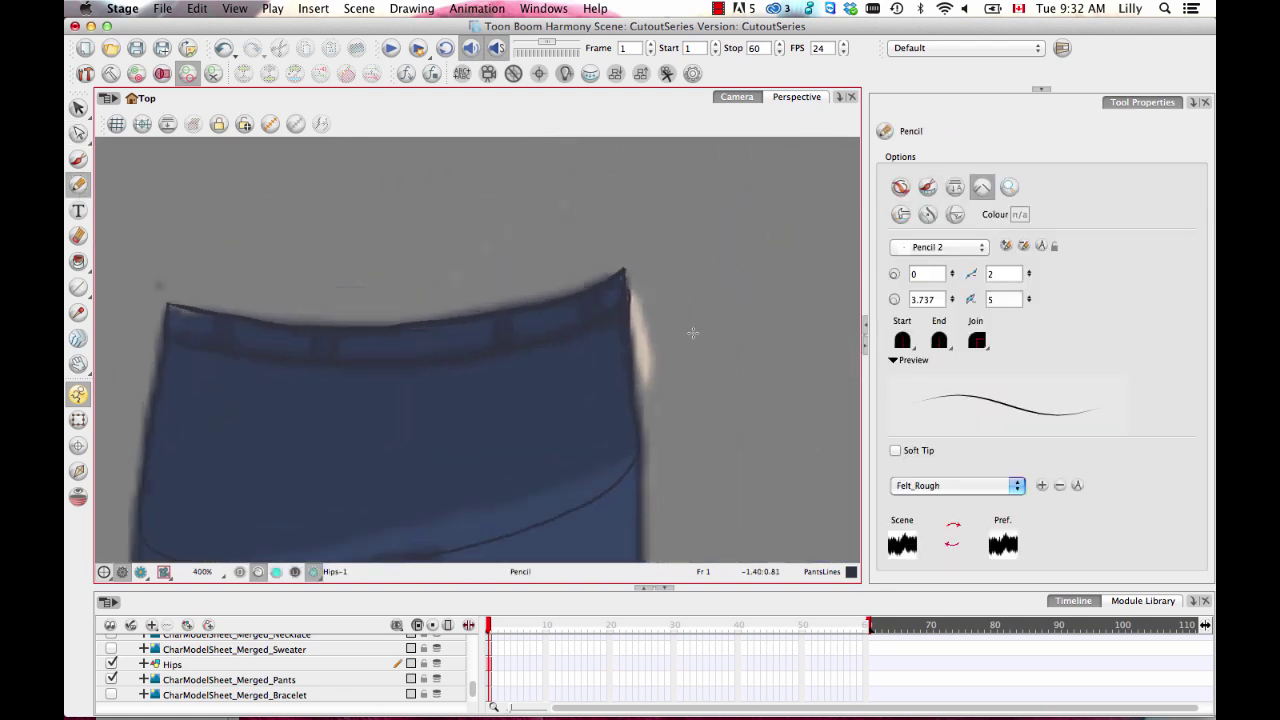
# Reshape the right side of the hips' outline just below the waistband with the Contour Editor
pyautogui.hotkey('alt', 'q')
pyautogui.scroll(3, 620, 290)
pyautogui.click(545, 345)
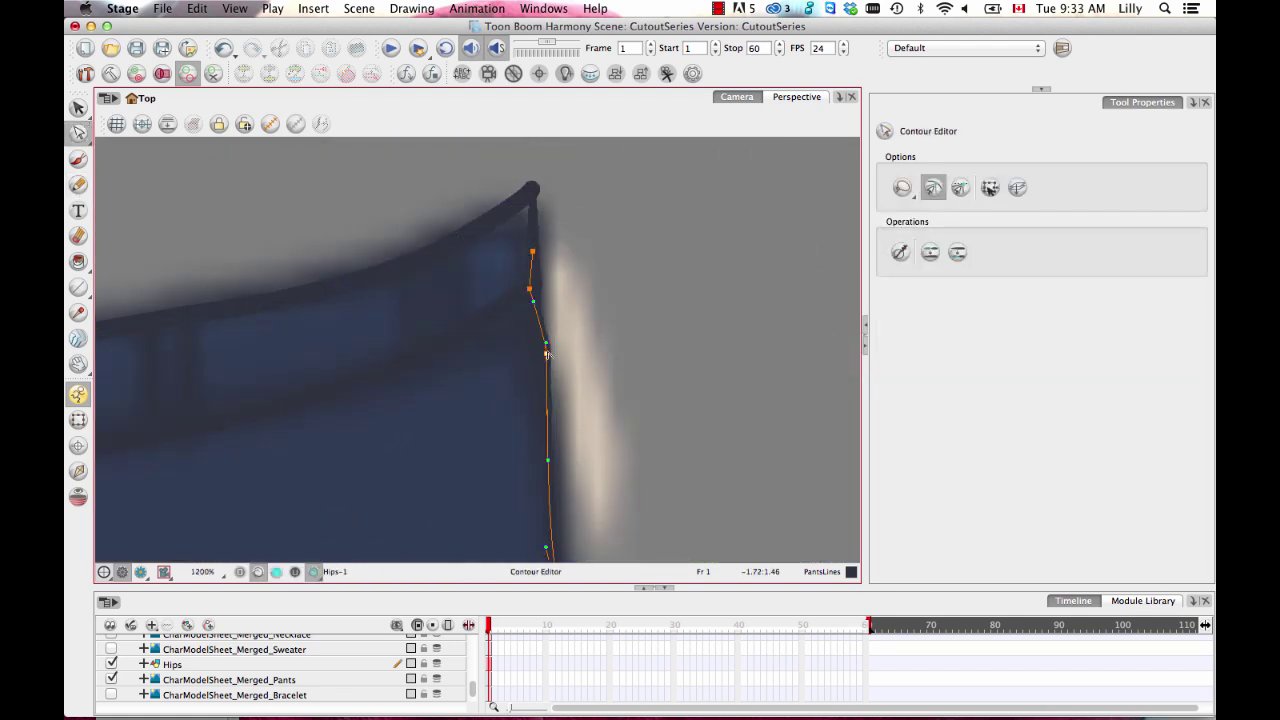
pyautogui.scroll(-4, 546, 354)
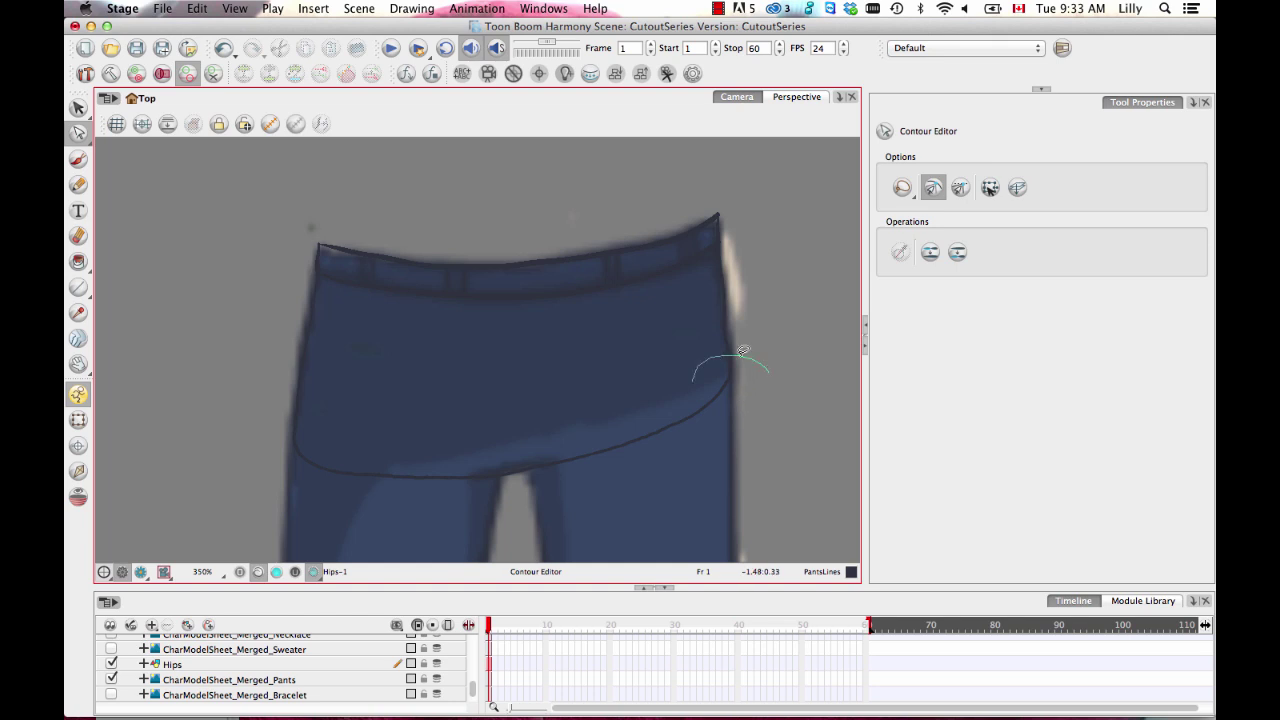
# Delete the extra points where the hips' outline turns from the right side into the bottom curve
pyautogui.click(750, 380)
pyautogui.moveTo(731, 375)
pyautogui.mouseDown()
pyautogui.moveTo(723, 392)
pyautogui.moveTo(729, 375)
pyautogui.moveTo(732, 394)
pyautogui.moveTo(745, 391)
pyautogui.mouseUp()
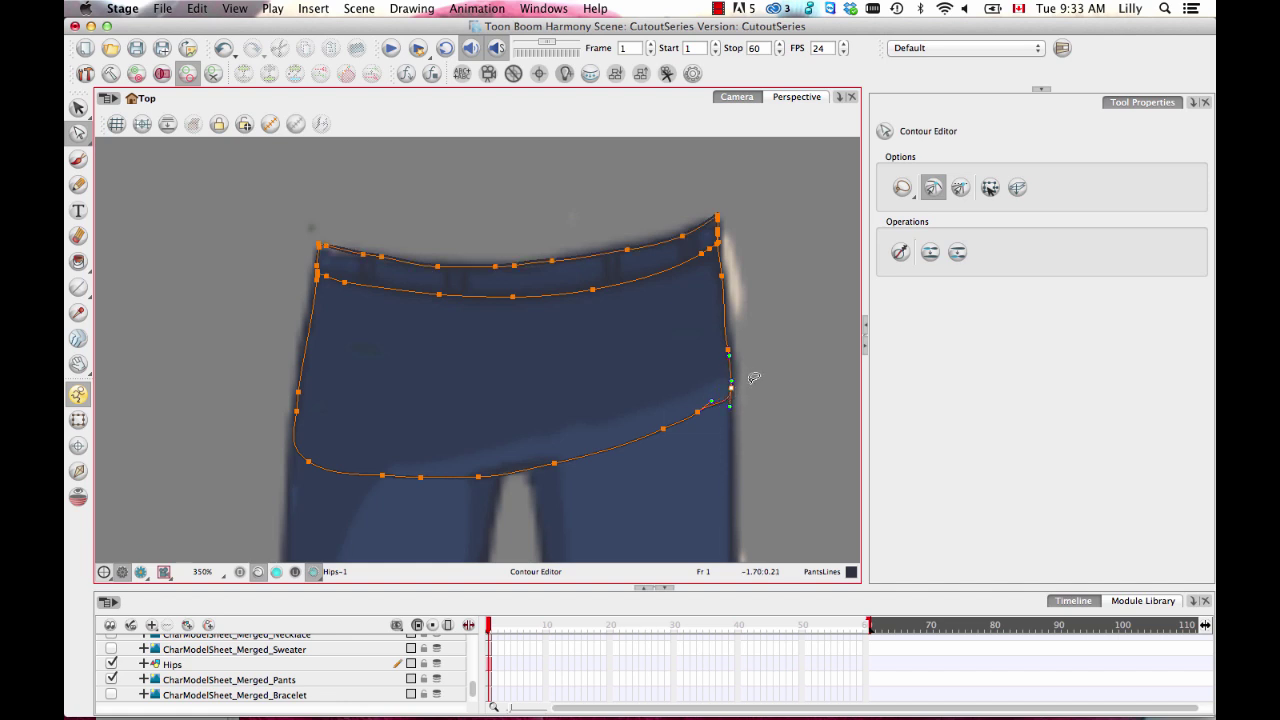
pyautogui.click(731, 390)
pyautogui.press('Delete')
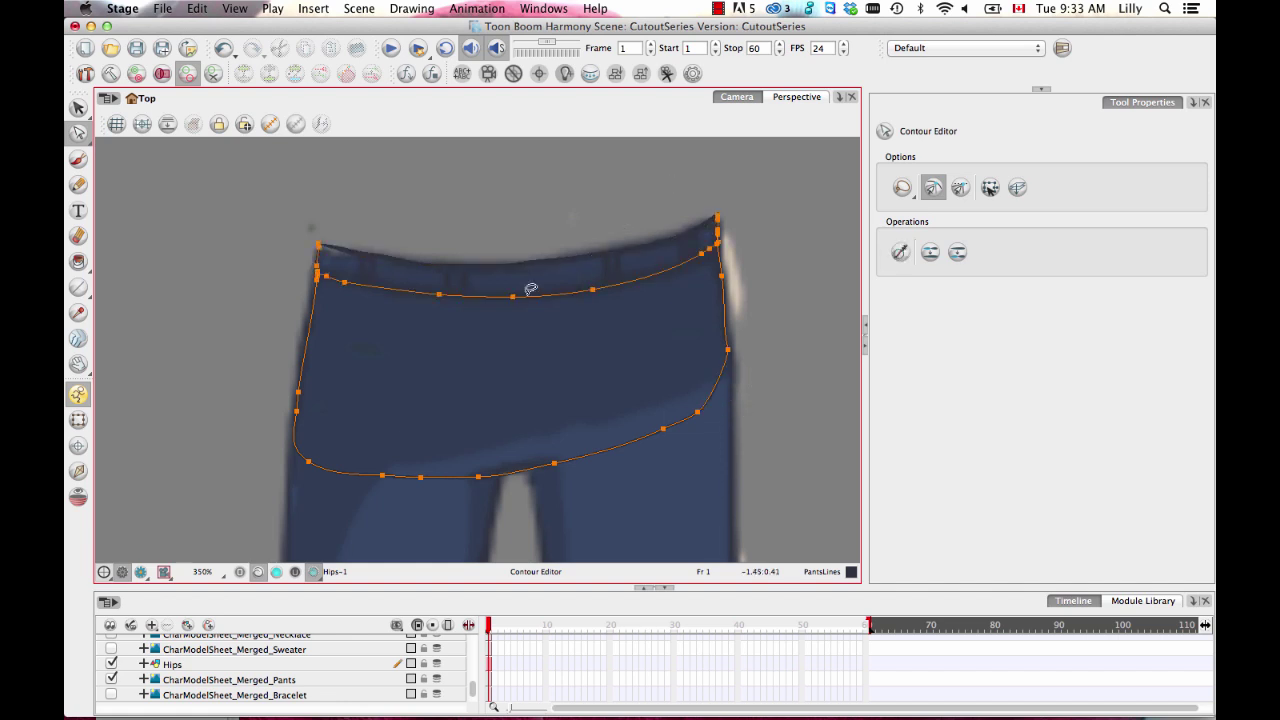
pyautogui.click(425, 443)
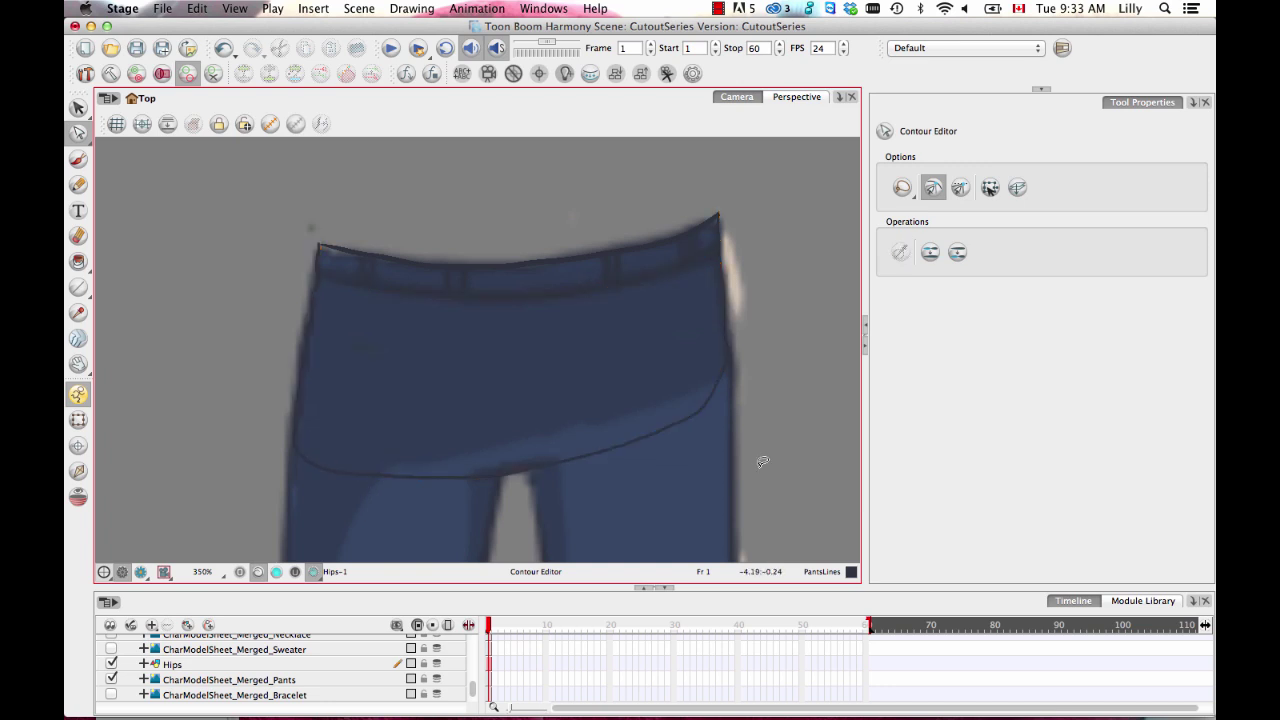
# Round the lower right corner of the hips' outline and smooth its bottom curve by adjusting the contour points
pyautogui.press('2')
pyautogui.moveTo(788, 403)
pyautogui.mouseDown()
pyautogui.moveTo(666, 263)
pyautogui.moveTo(666, 395)
pyautogui.mouseUp()
pyautogui.click(569, 431)
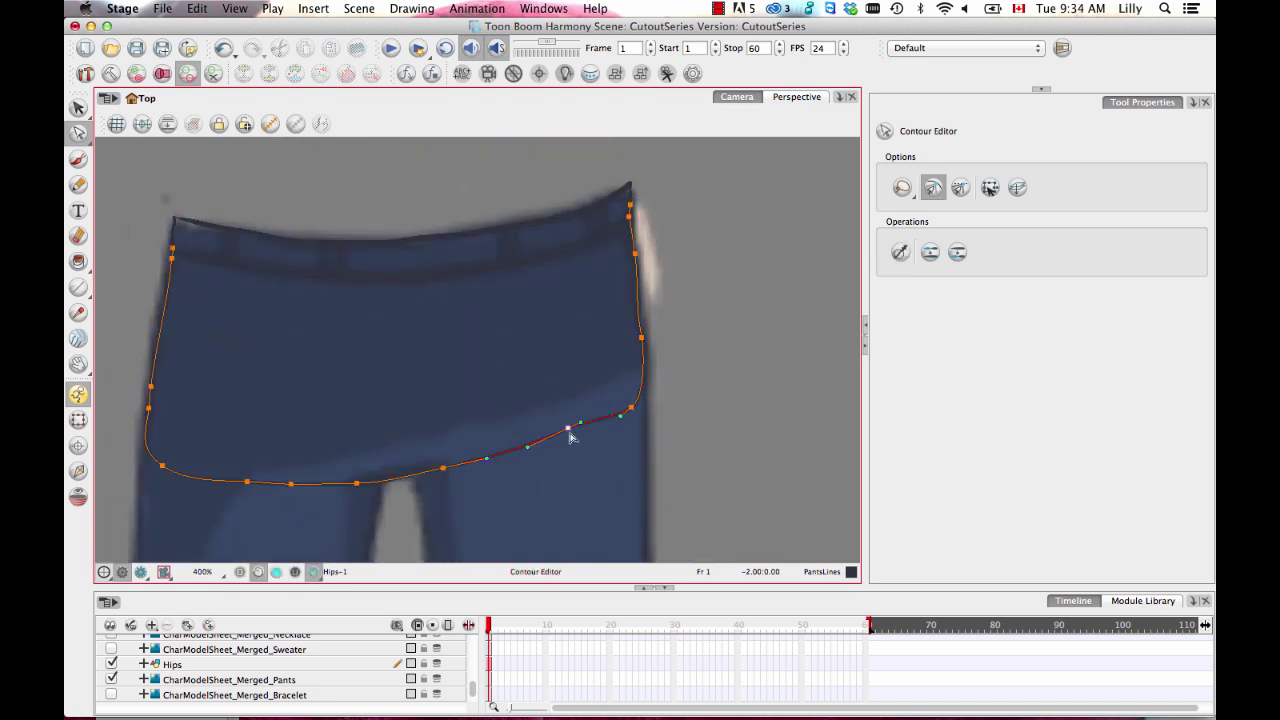
pyautogui.click(443, 468)
pyautogui.keyDown('shift'); pyautogui.click(358, 483); pyautogui.keyUp('shift')
pyautogui.click(737, 357)
pyautogui.scroll(-3, 737, 357)
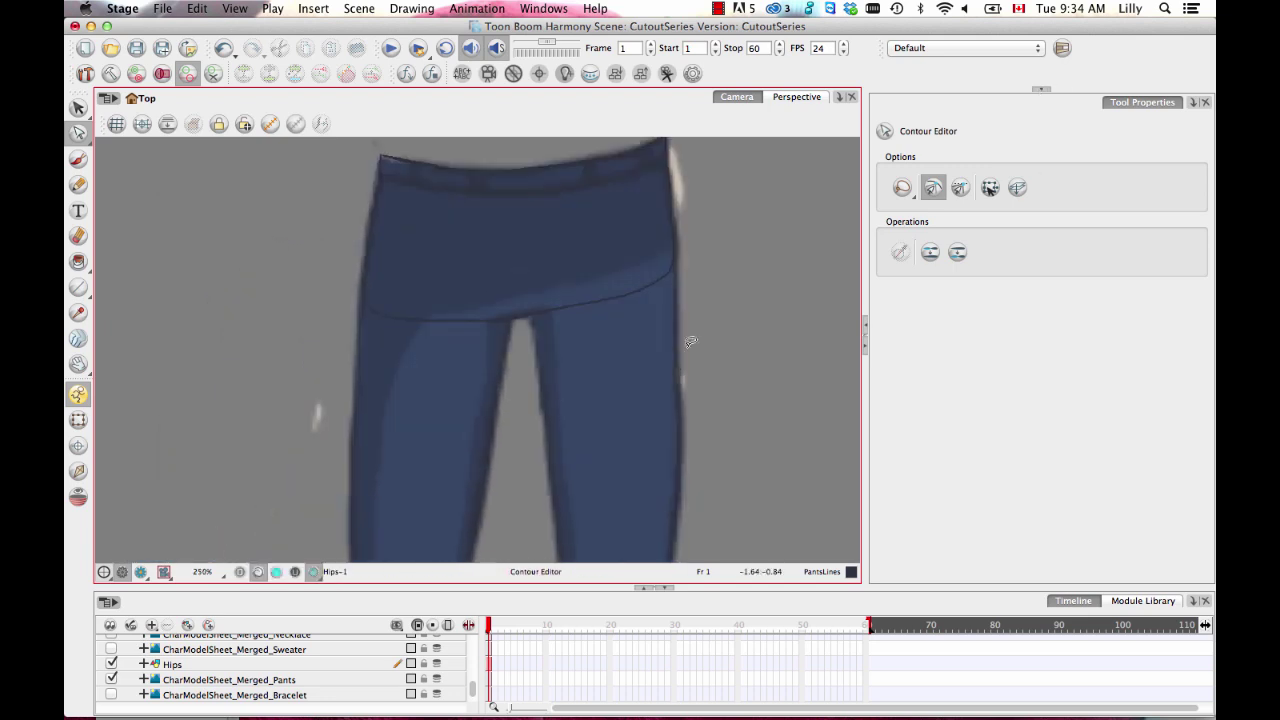
# Add a new drawing layer above Hips and name it Legs
pyautogui.click(250, 664)
pyautogui.click(187, 625)
pyautogui.doubleClick(173, 664)
pyautogui.write('Legs')
pyautogui.press('Return')
# Examine both pant legs from the hips down to the hems
pyautogui.moveTo(465, 513); pyautogui.dragTo(506, 446)
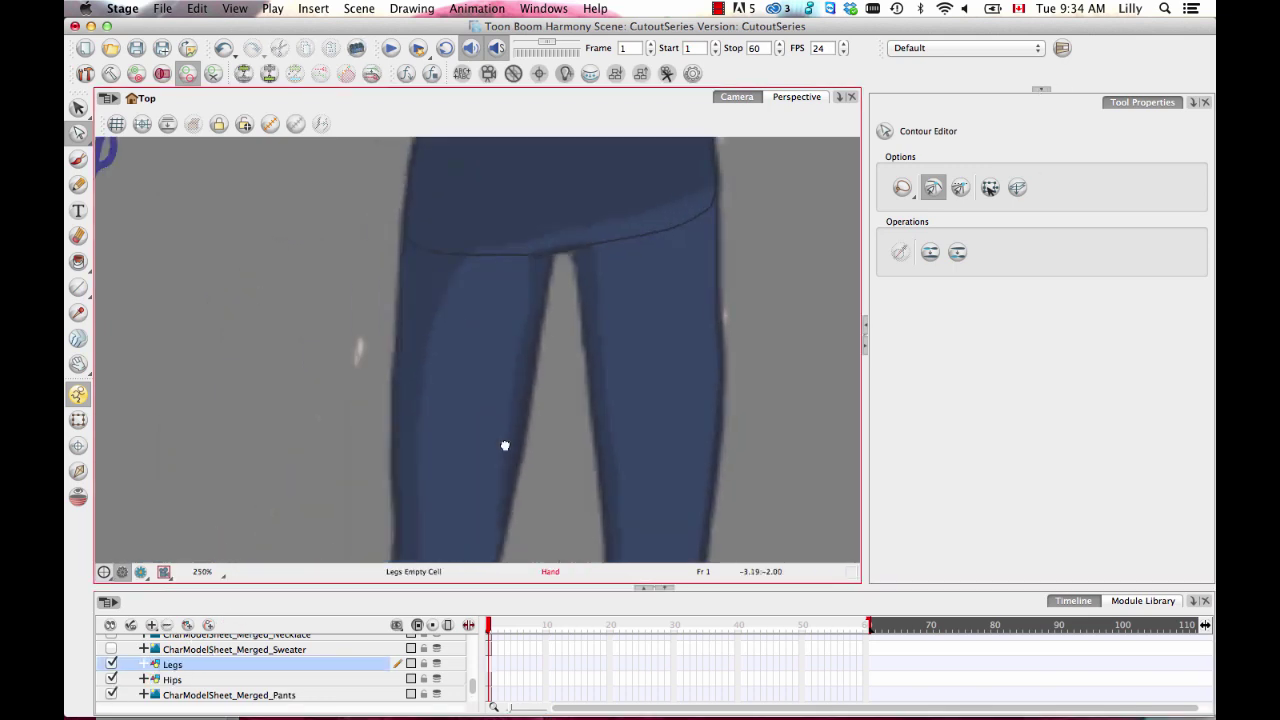
pyautogui.press('1')
pyautogui.press('1')
pyautogui.press('1')
pyautogui.moveTo(511, 511); pyautogui.dragTo(470, 283)
pyautogui.press('1')
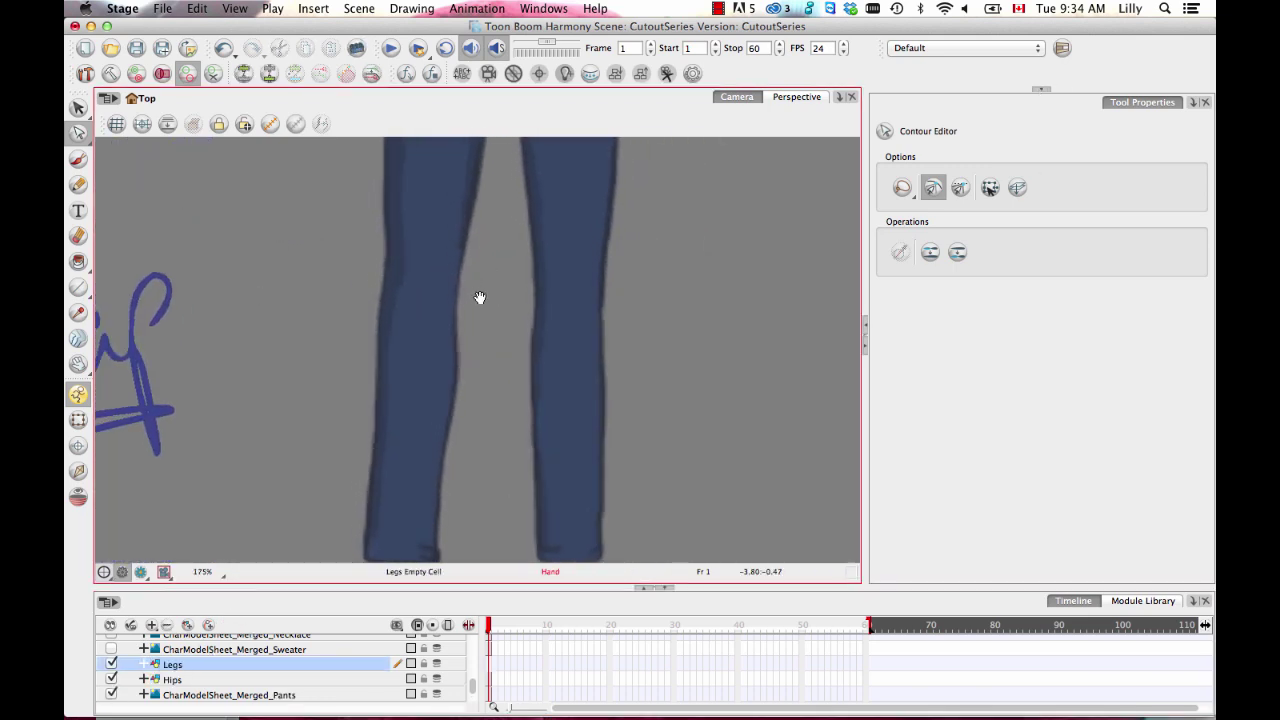
pyautogui.press('1')
pyautogui.press('1')
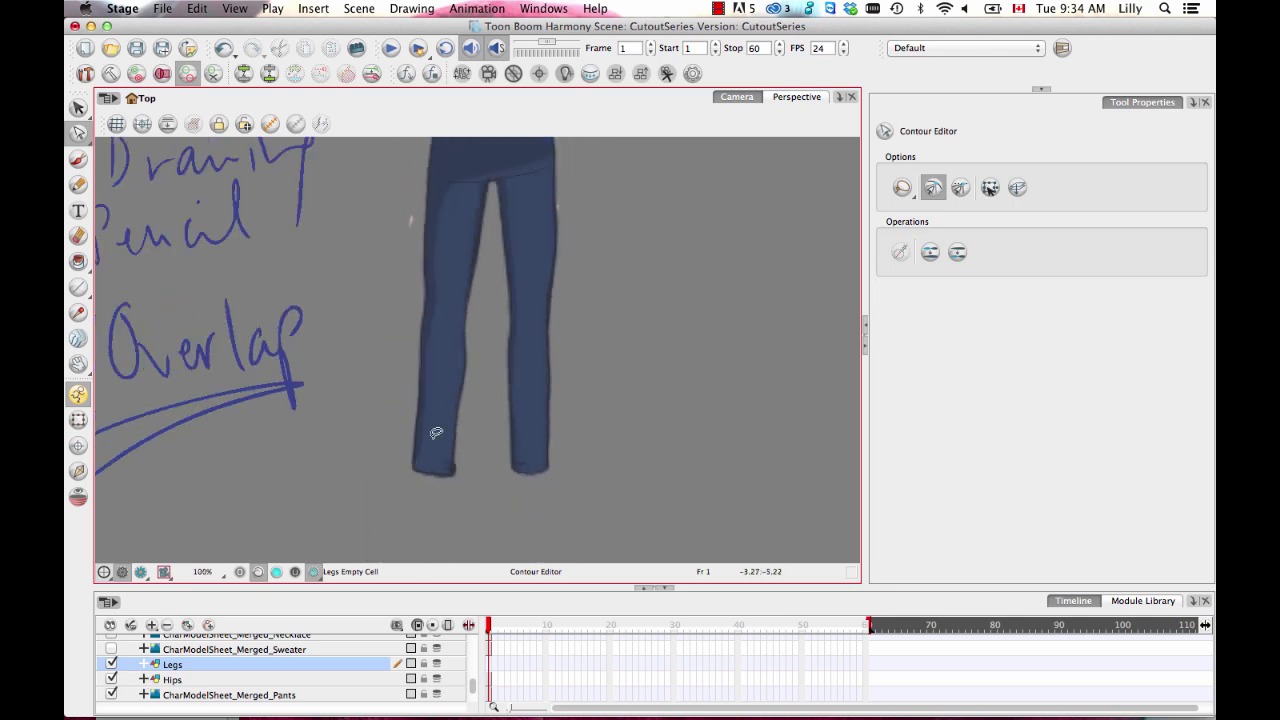
pyautogui.moveTo(477, 338); pyautogui.dragTo(437, 440)
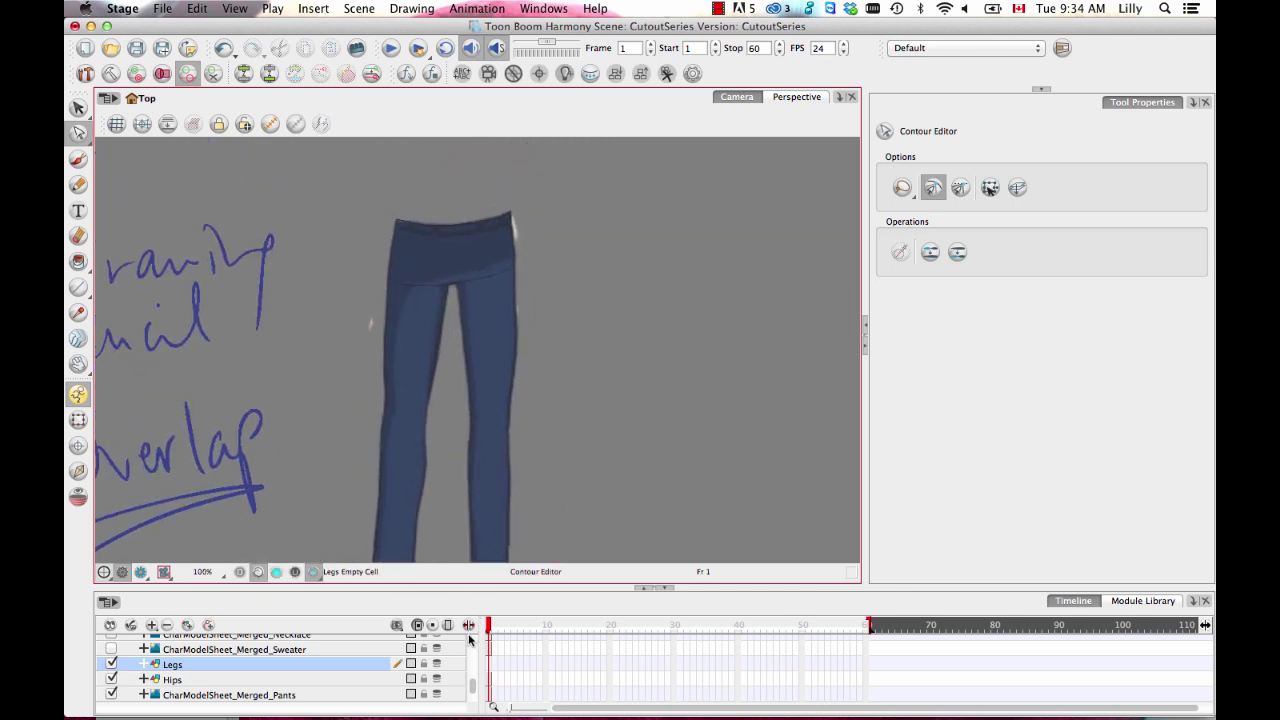
# Make all layers of the scene visible to bring back the whole character
pyautogui.moveTo(474, 690); pyautogui.dragTo(470, 634)
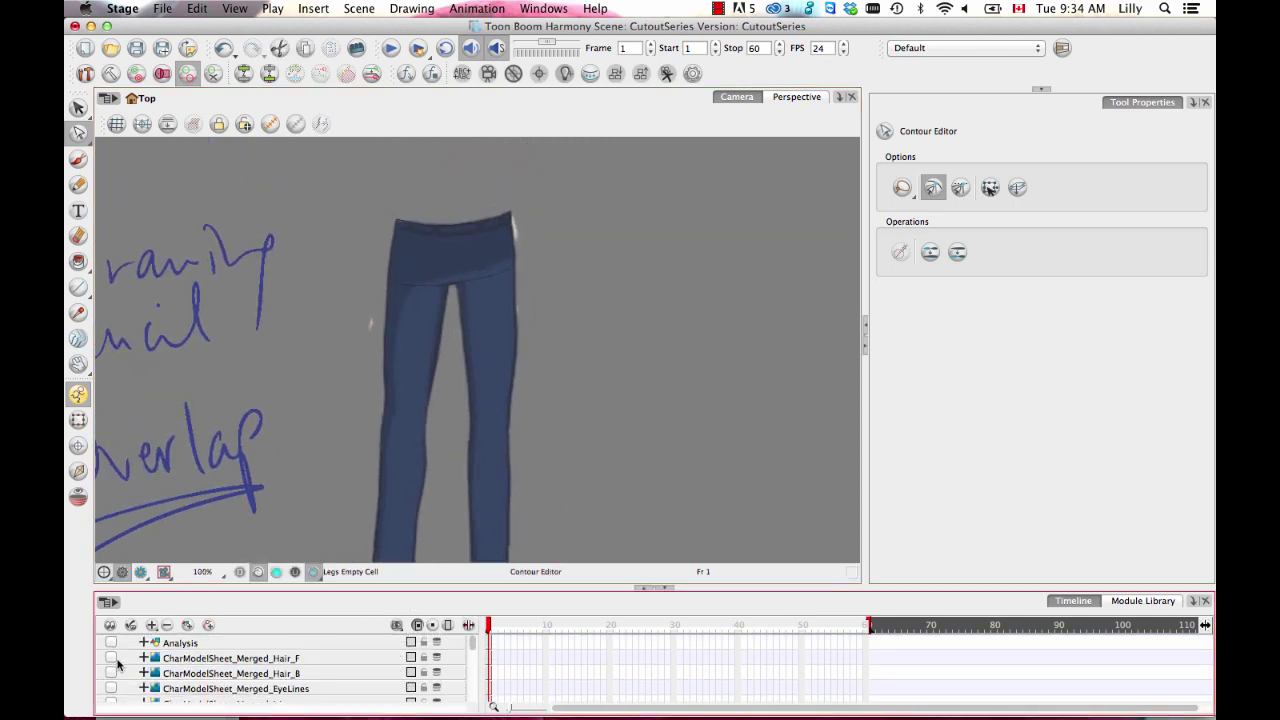
pyautogui.scroll(-3, 473, 645)
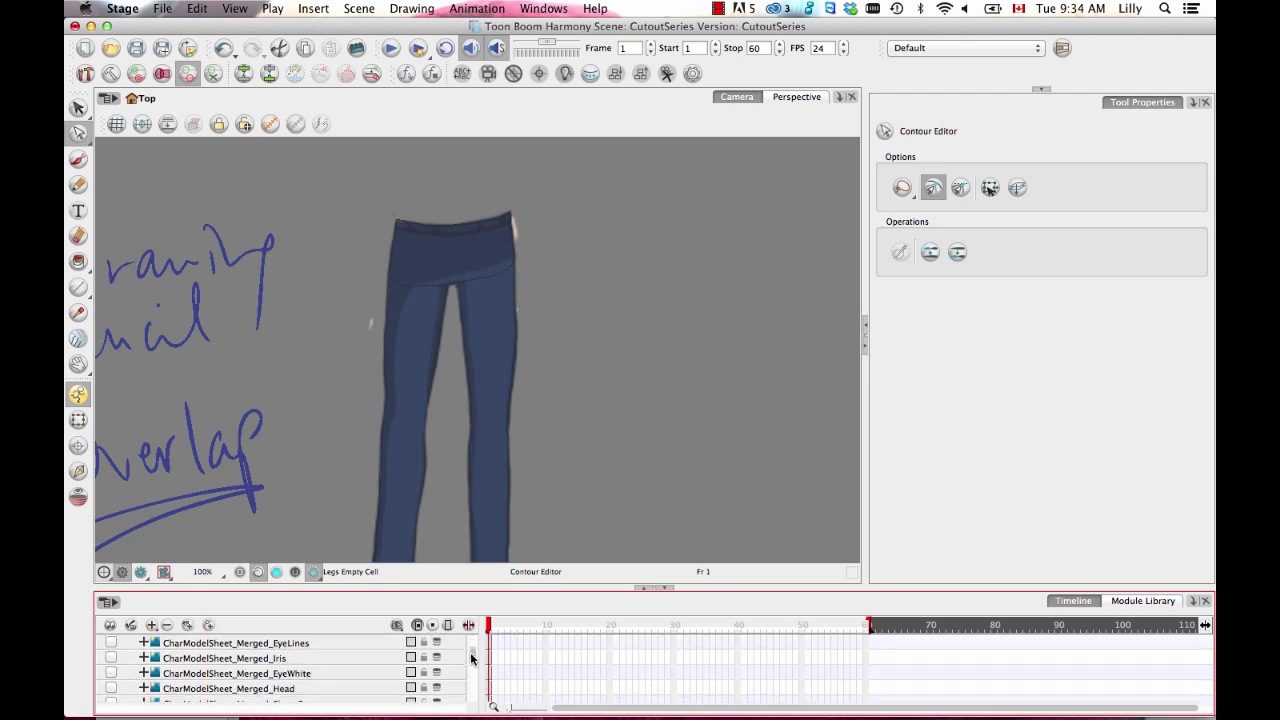
pyautogui.scroll(3, 473, 645)
pyautogui.click(111, 625)
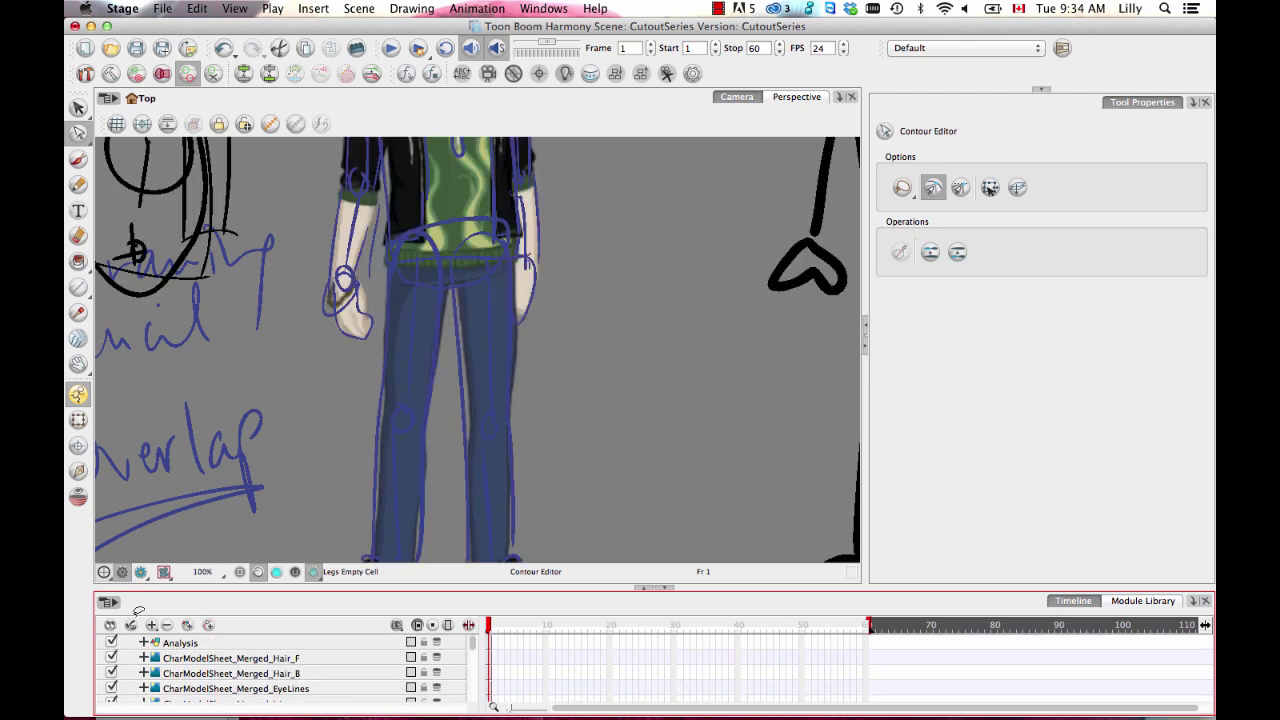
# Examine the full character from head to shoes, comparing the sketched joint breakdown with the artwork
pyautogui.press('1')
pyautogui.press('1')
pyautogui.scroll(2, 528, 420)
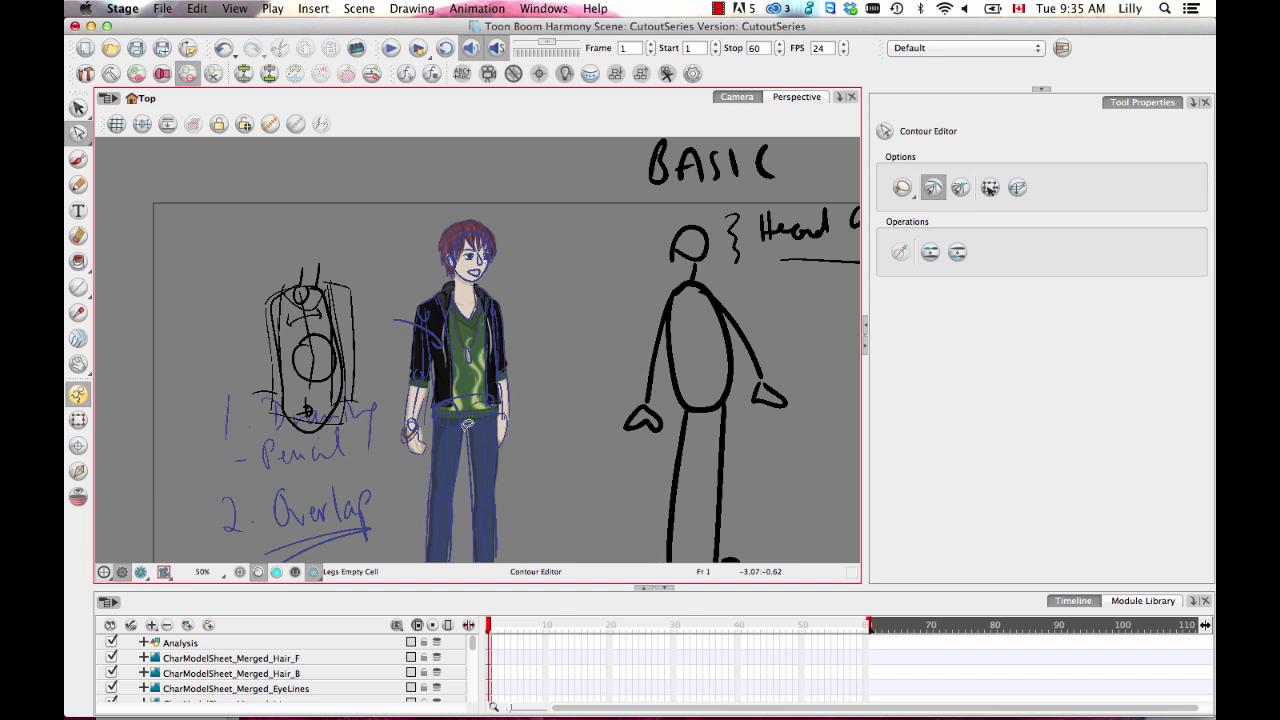
pyautogui.press('space')
pyautogui.moveTo(654, 346); pyautogui.dragTo(666, 292)
pyautogui.press('2')
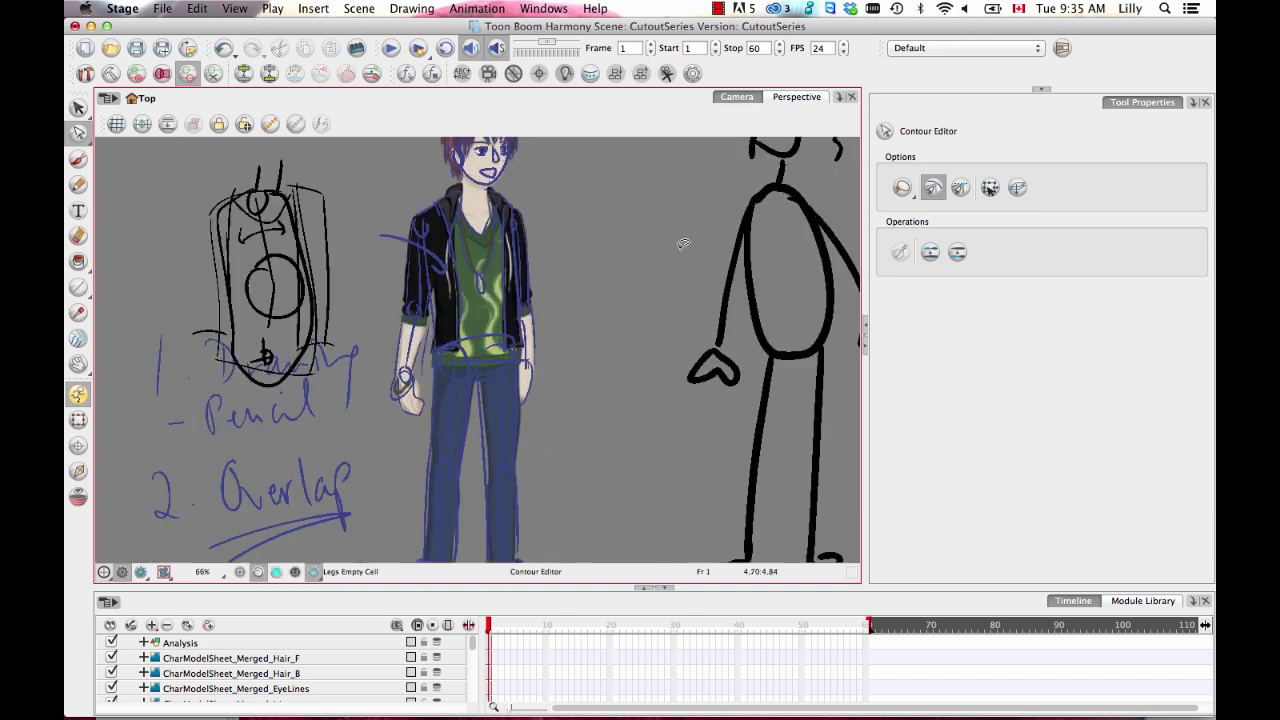
pyautogui.press('space')
pyautogui.moveTo(586, 313); pyautogui.dragTo(596, 371)
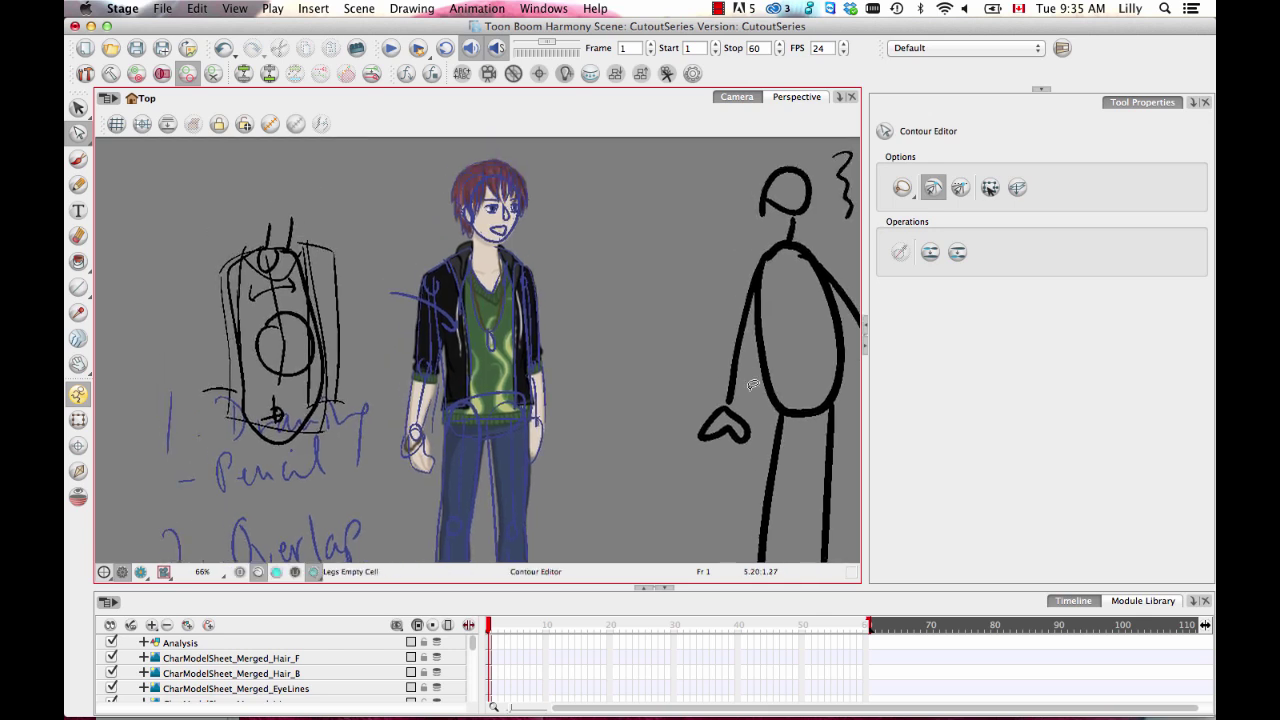
pyautogui.press('space')
pyautogui.moveTo(552, 506); pyautogui.dragTo(611, 337)
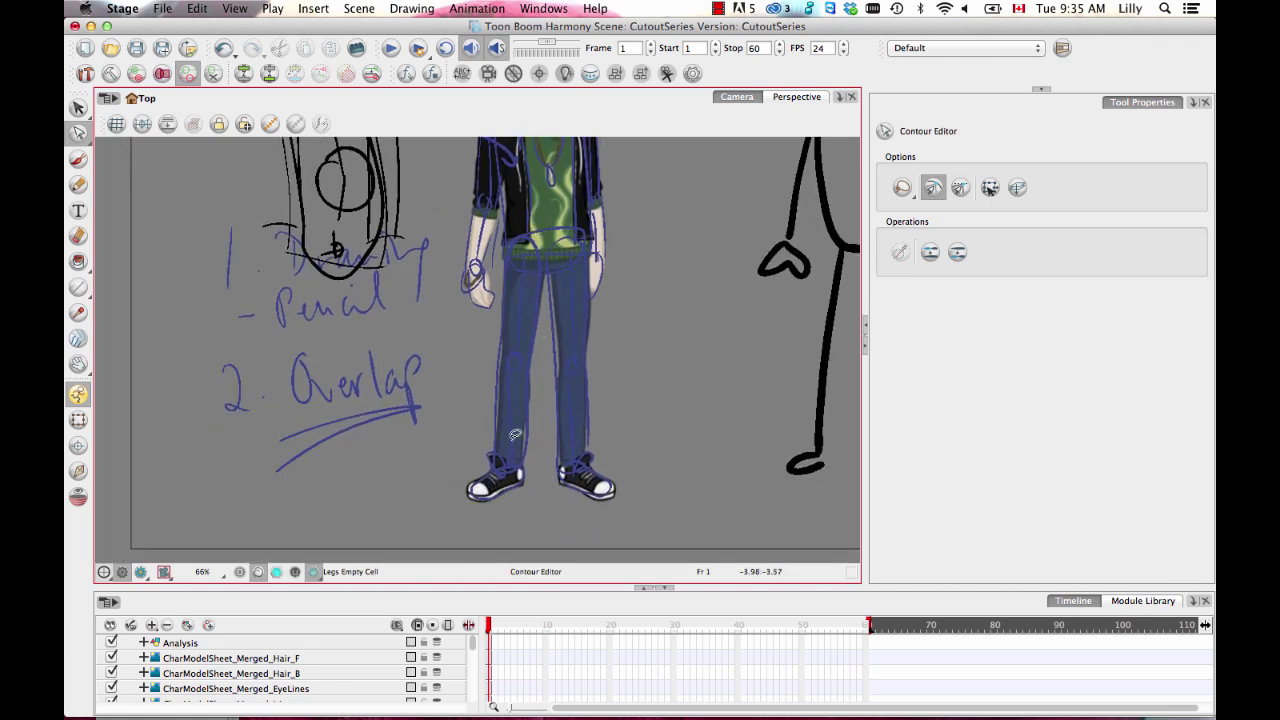
pyautogui.press('space')
pyautogui.moveTo(549, 300); pyautogui.dragTo(548, 479)
pyautogui.moveTo(537, 308); pyautogui.dragTo(539, 340)
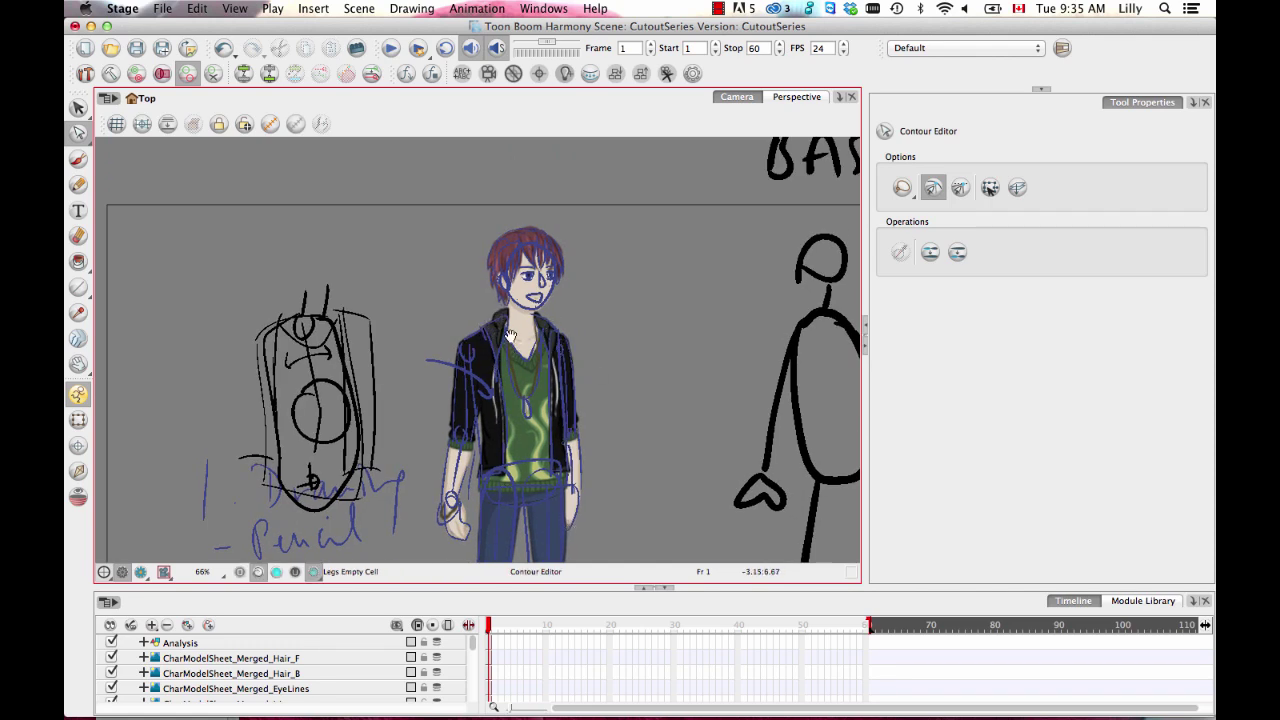
pyautogui.moveTo(500, 341); pyautogui.dragTo(496, 269)
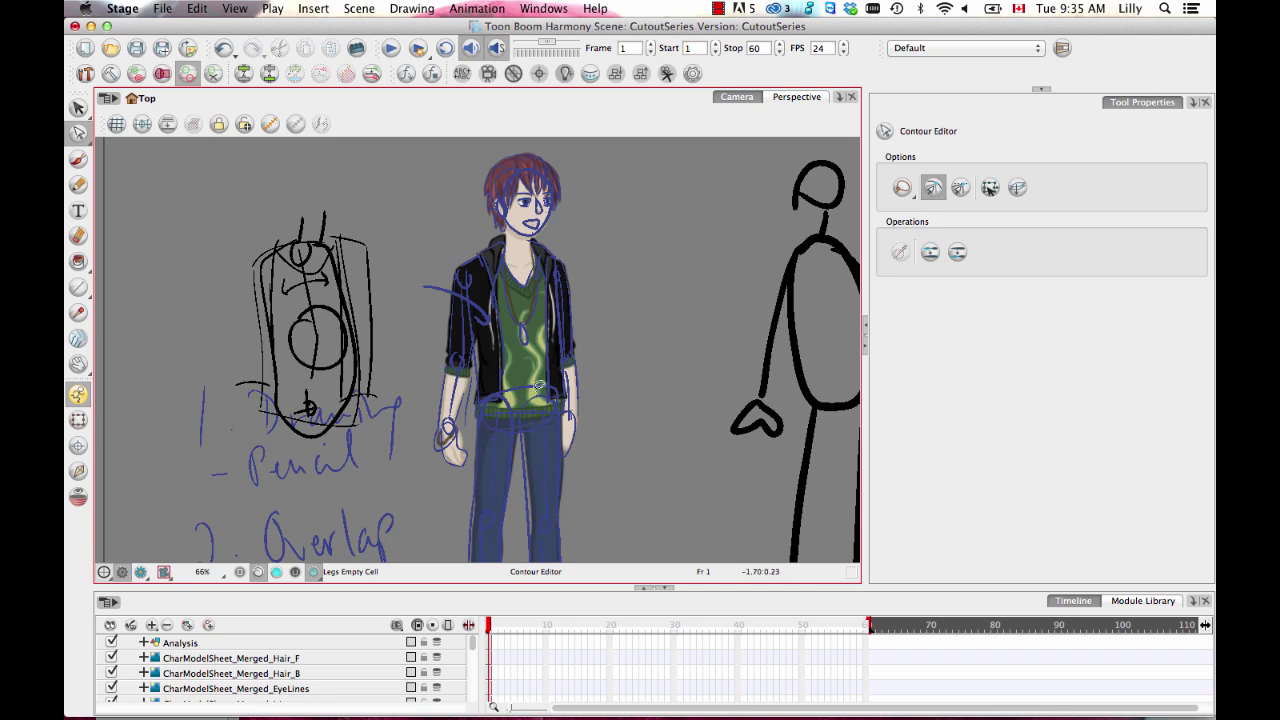
pyautogui.scroll(2, 606, 451)
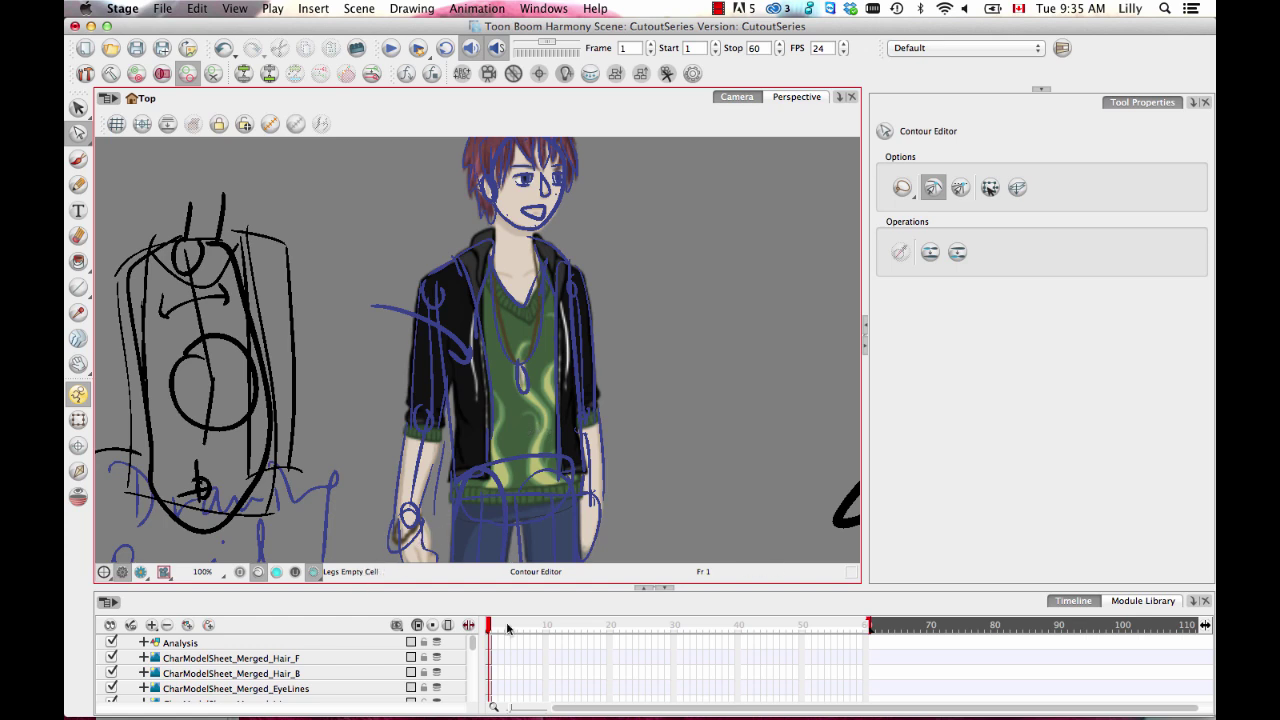
# Hide every layer except Legs, and turn the Hips and CharModelSheet_Merged_Pants layers back on
pyautogui.click(110, 625)
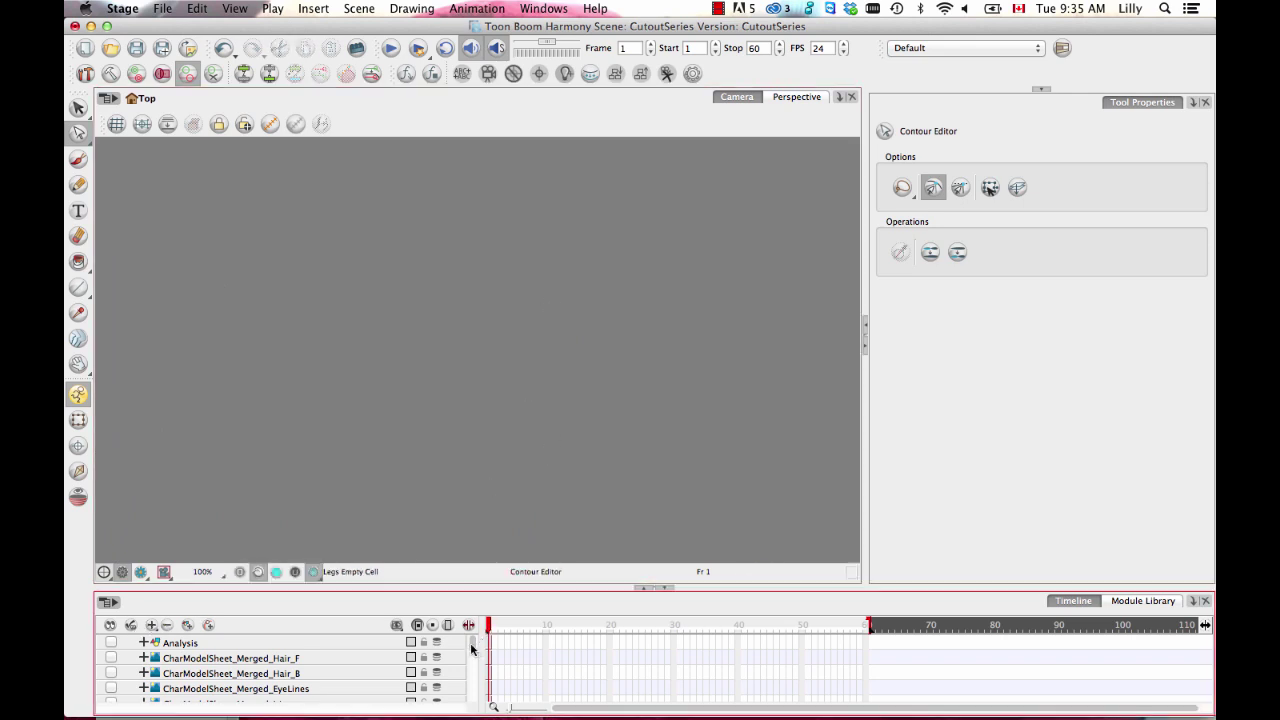
pyautogui.moveTo(471, 649); pyautogui.dragTo(474, 690)
pyautogui.scroll(-1, 432, 678)
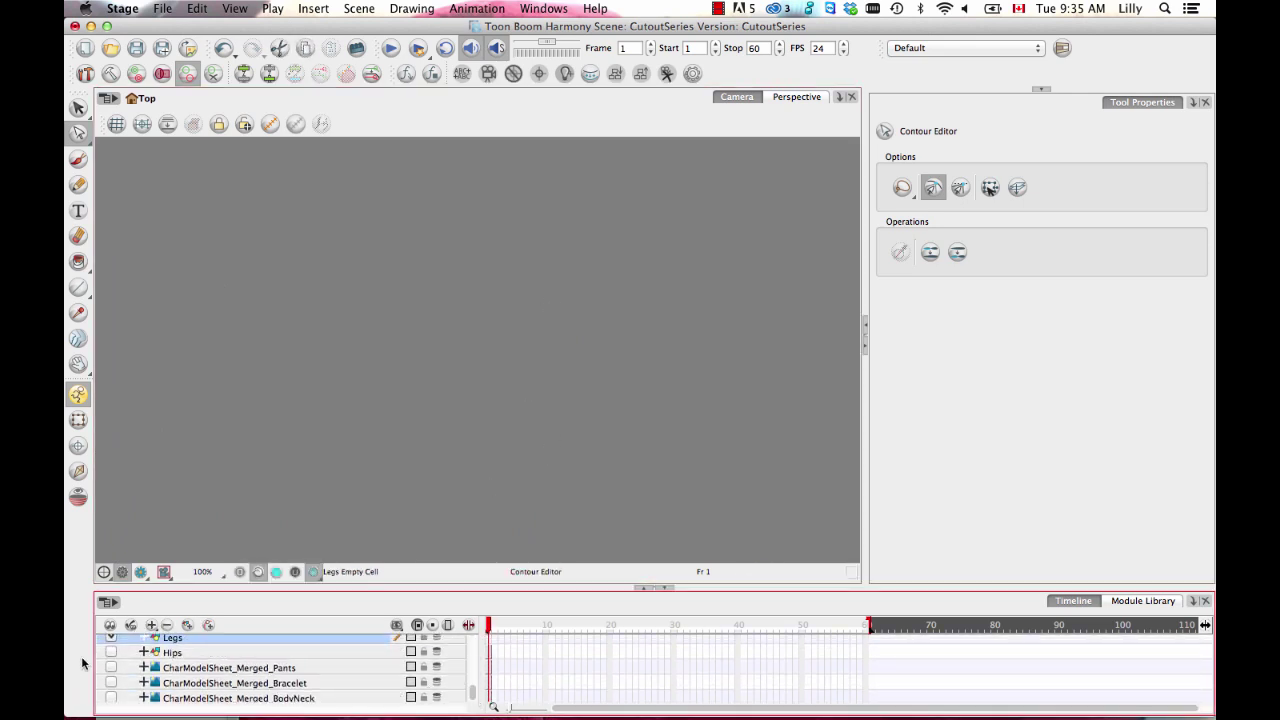
pyautogui.click(111, 652)
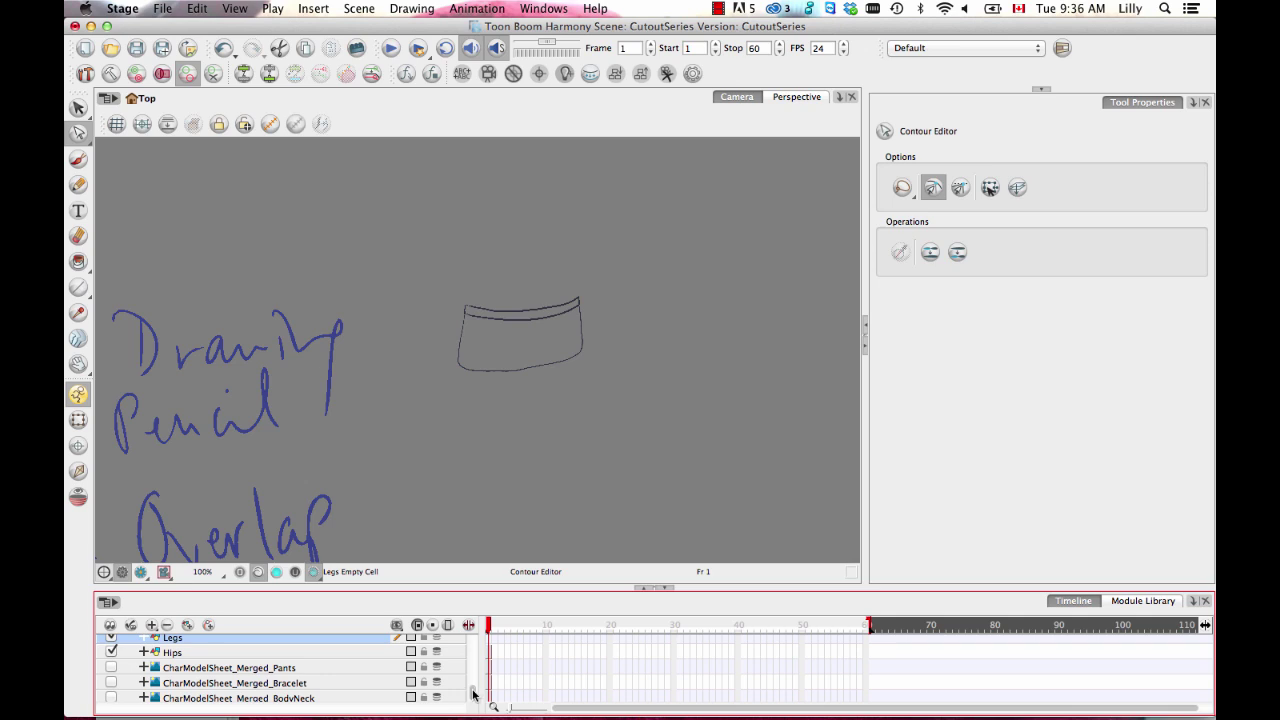
pyautogui.scroll(1, 474, 689)
pyautogui.click(111, 690)
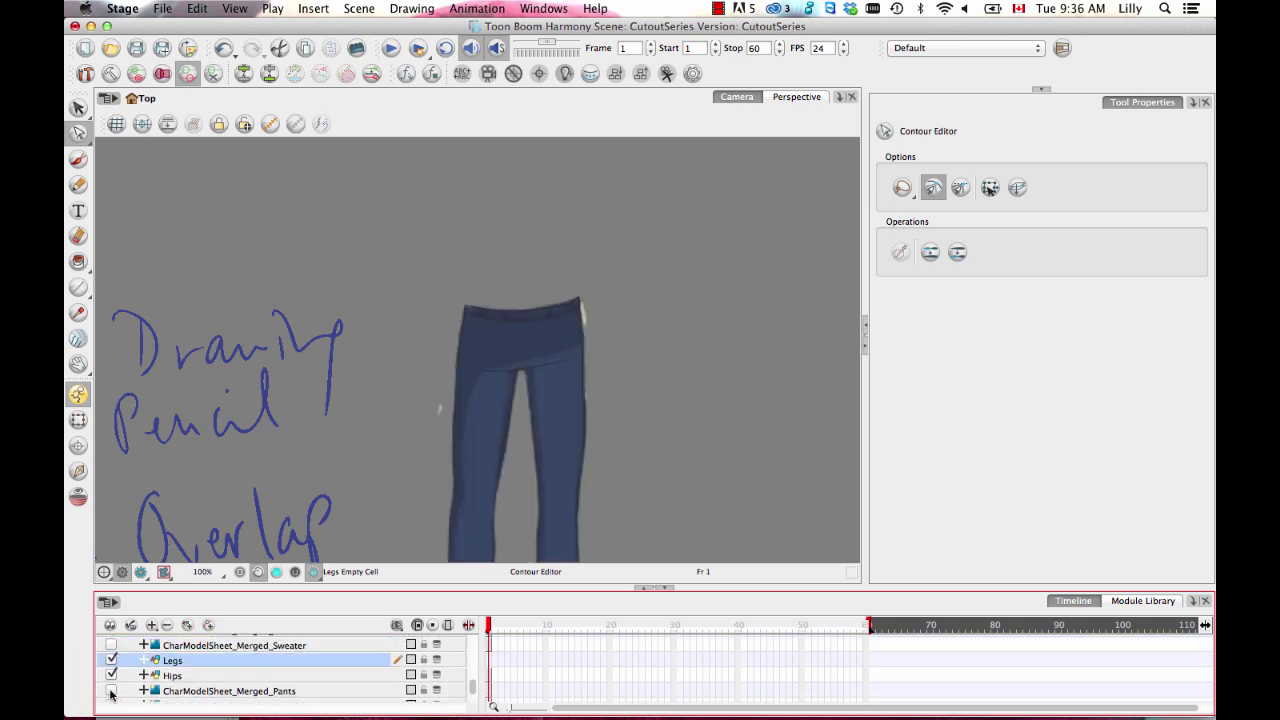
pyautogui.scroll(-2, 620, 455)
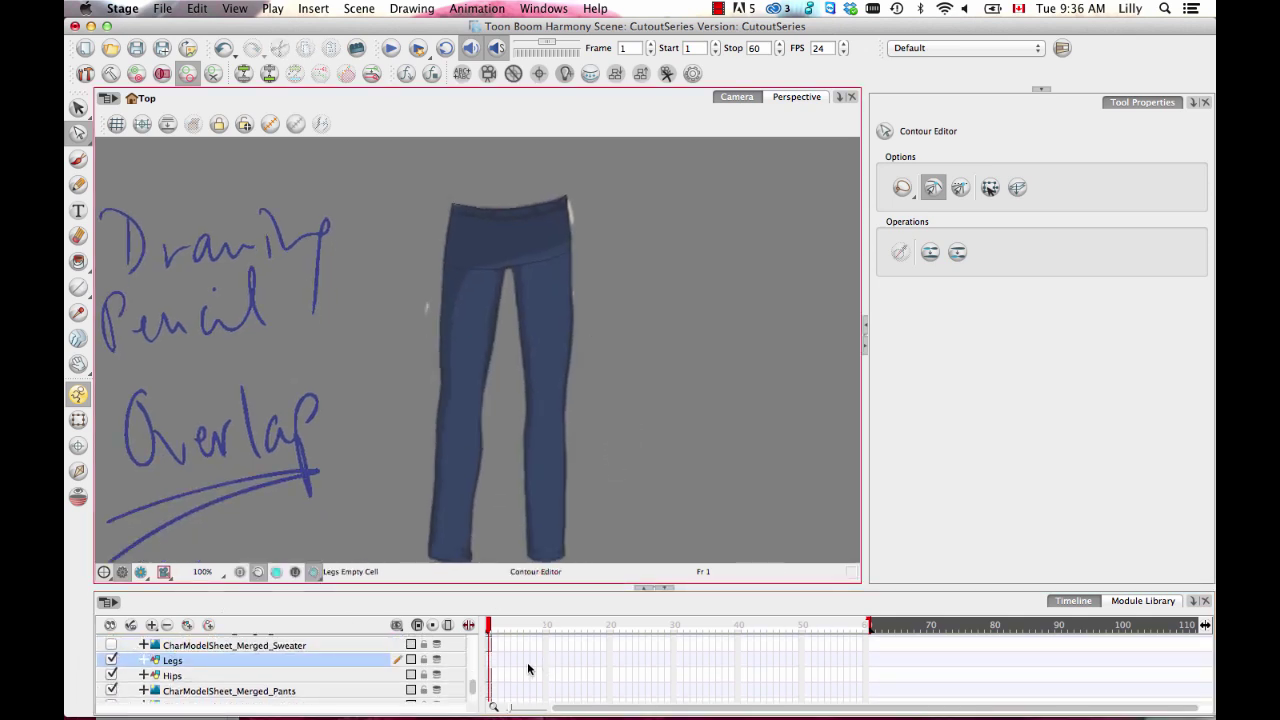
# Rename the Legs layer as Leg_F
pyautogui.doubleClick(181, 660)
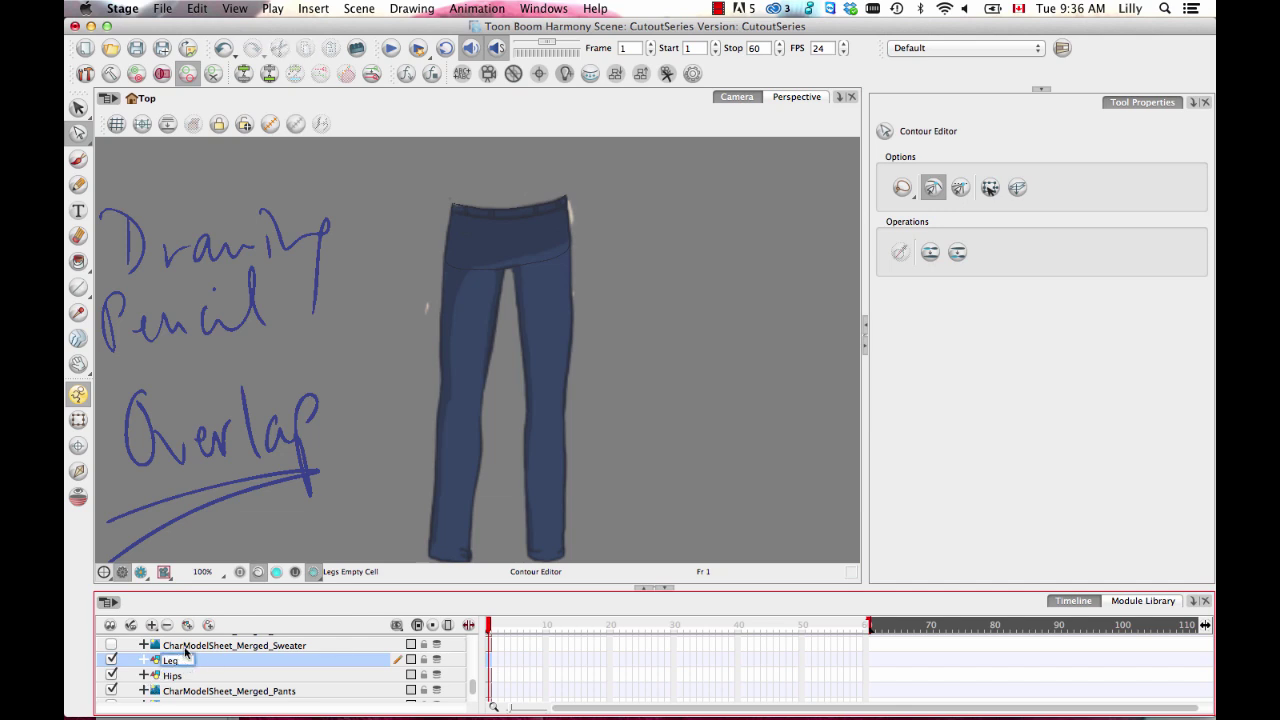
pyautogui.write('_F')
pyautogui.press('Return')
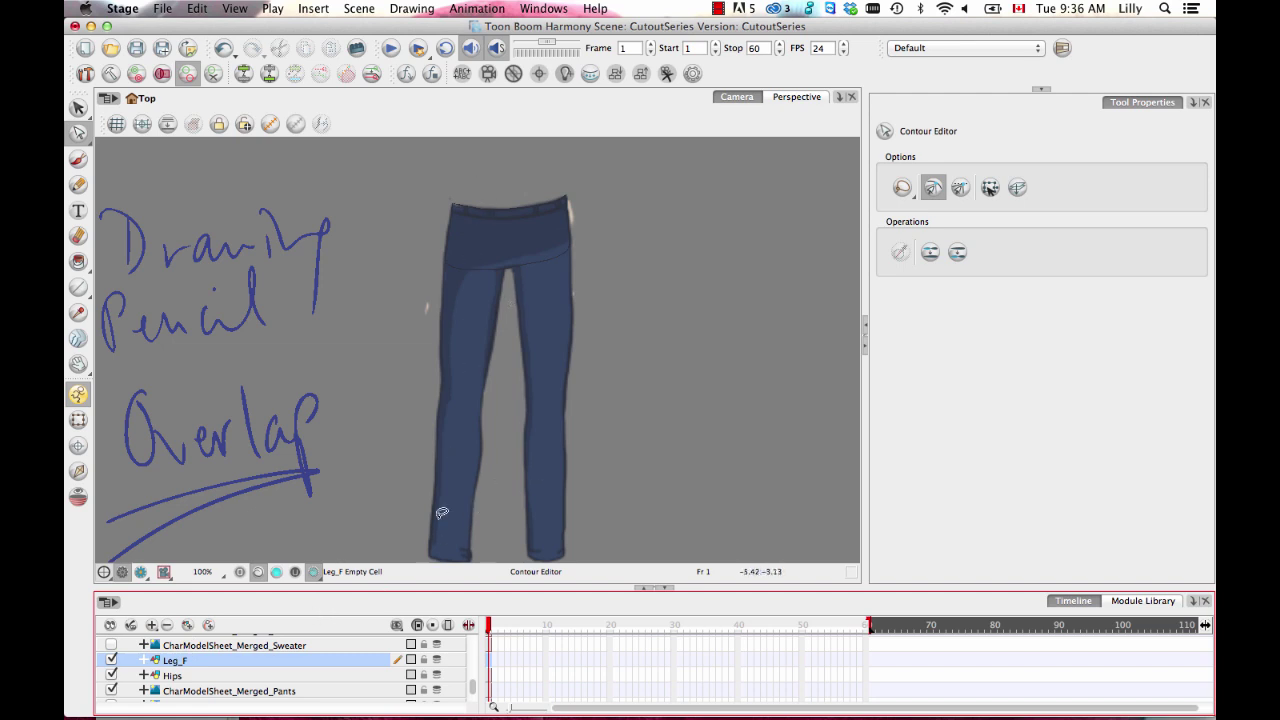
# Trace the front leg of the pants and its cuff with the Pencil tool
pyautogui.click(78, 188)
pyautogui.scroll(5, 410, 230)
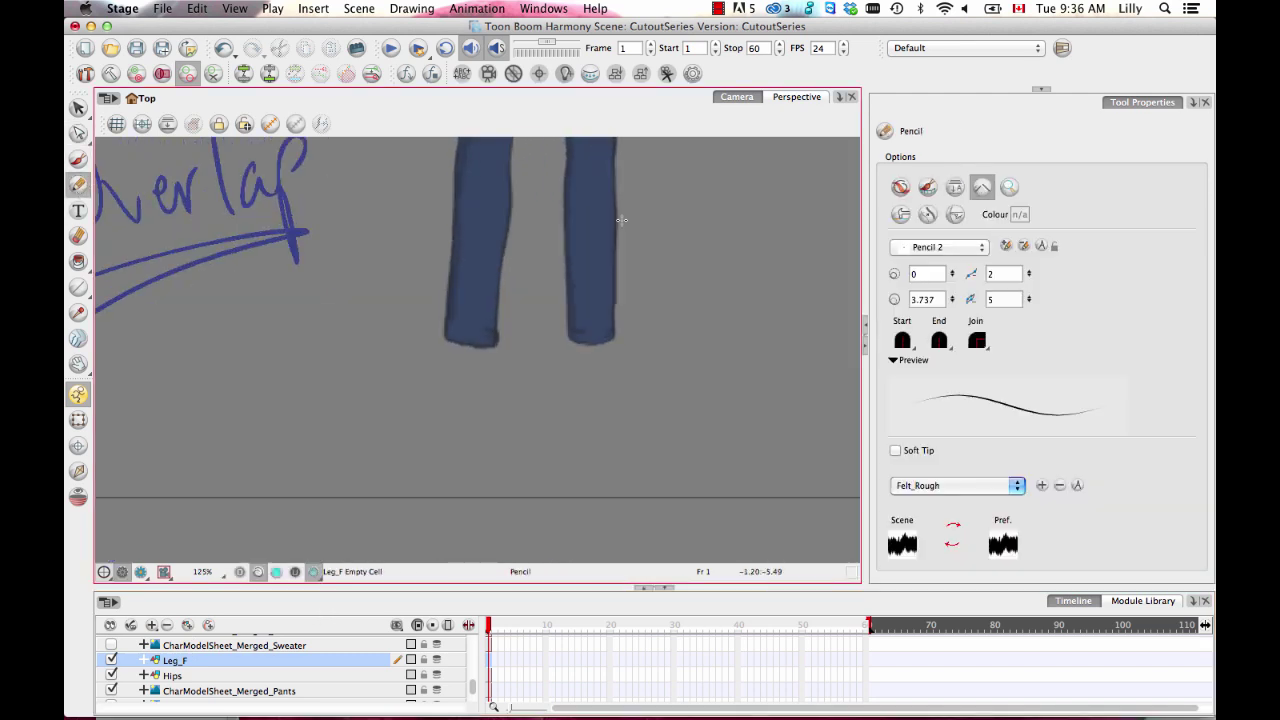
pyautogui.moveTo(430, 540); pyautogui.dragTo(500, 183)
pyautogui.moveTo(502, 525); pyautogui.dragTo(529, 263)
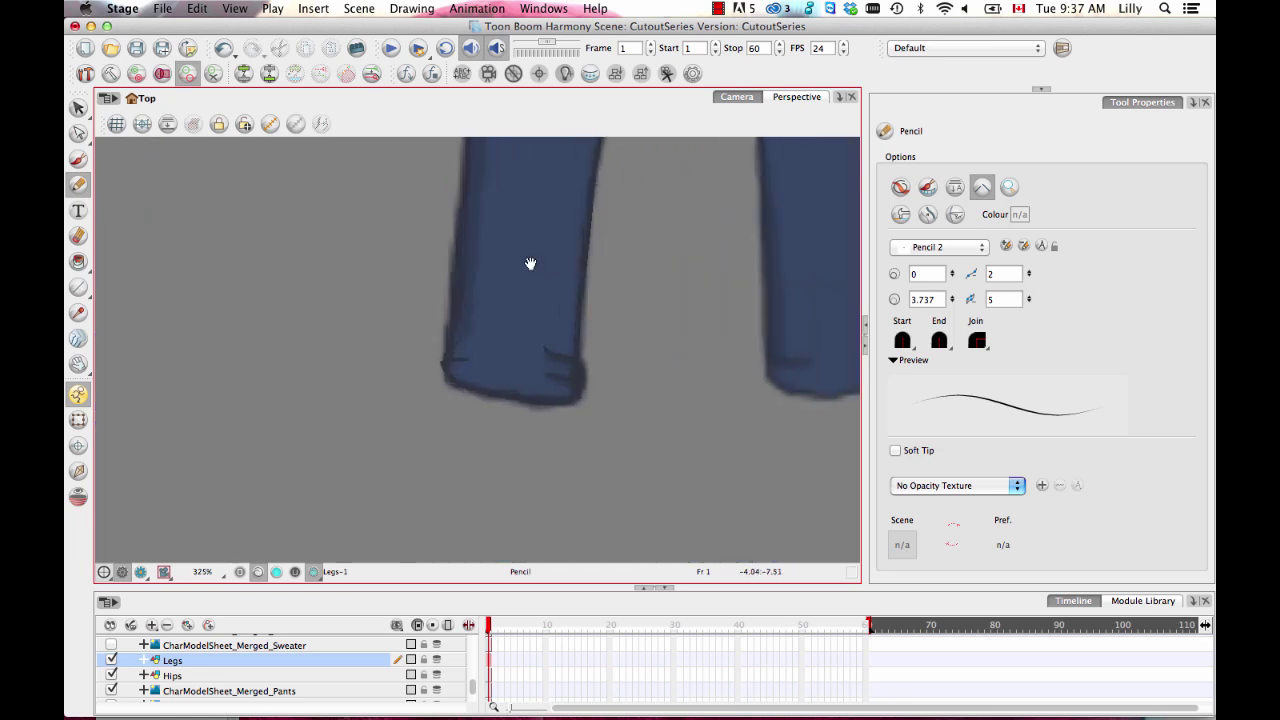
# Refine the front leg's traced outline around the cuff with the Contour Editor
pyautogui.hotkey('alt', 'q')
pyautogui.press('2')
pyautogui.press('2')
pyautogui.press('2')
pyautogui.moveTo(523, 423)
pyautogui.mouseDown()
pyautogui.moveTo(557, 434)
pyautogui.moveTo(490, 430)
pyautogui.mouseUp()
pyautogui.moveTo(518, 396); pyautogui.dragTo(533, 354)
pyautogui.scroll(-3, 532, 355)
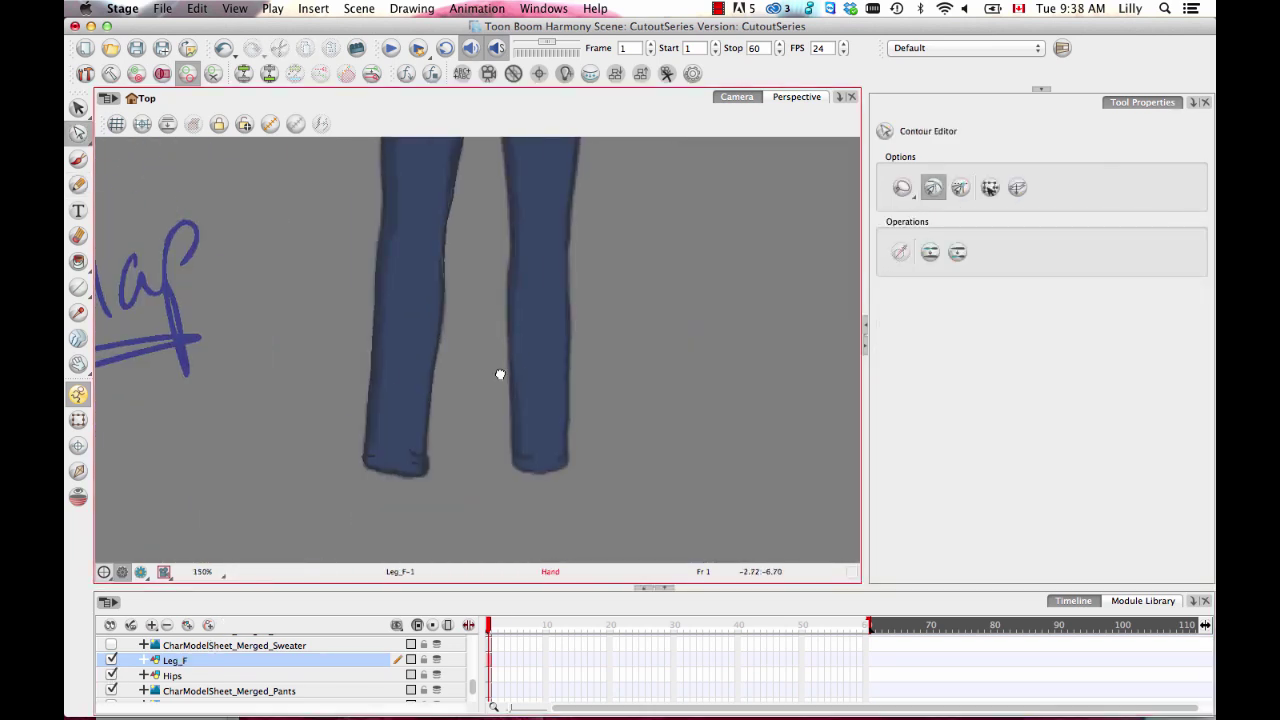
pyautogui.moveTo(500, 374); pyautogui.dragTo(498, 370)
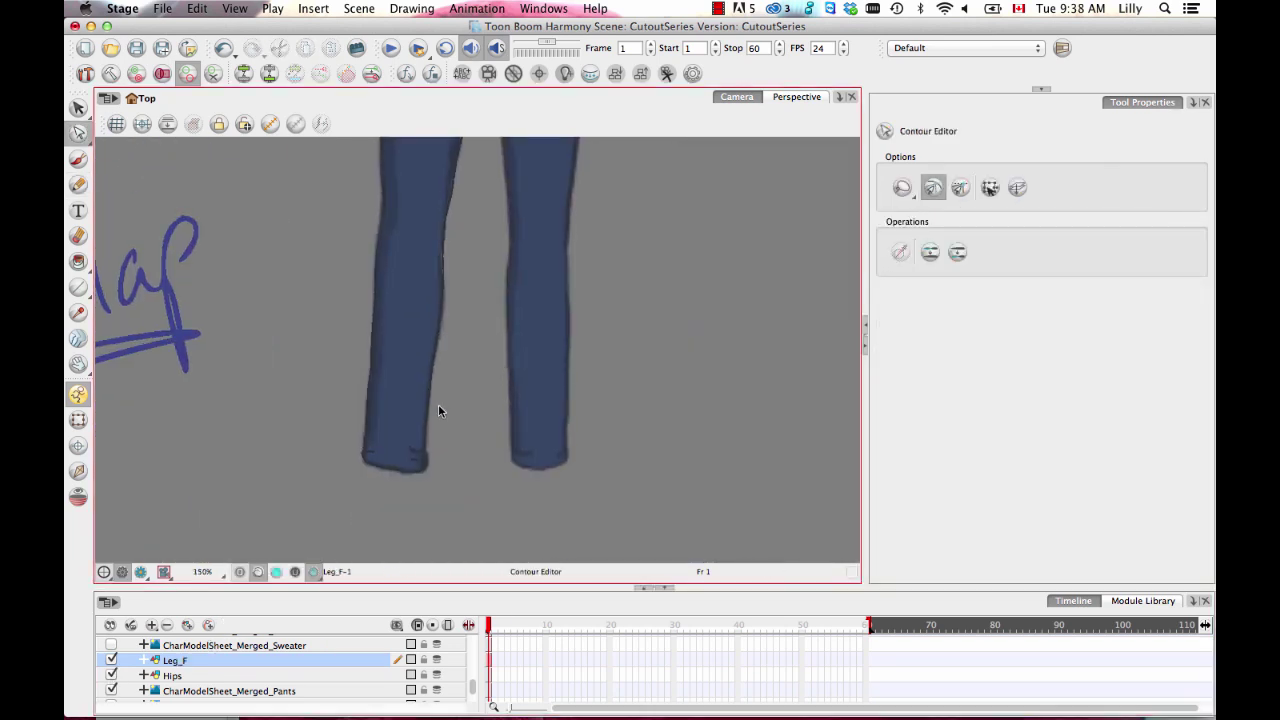
# Add a new drawing layer above Leg_F and name it Leg_B
pyautogui.click(187, 626)
pyautogui.doubleClick(188, 661)
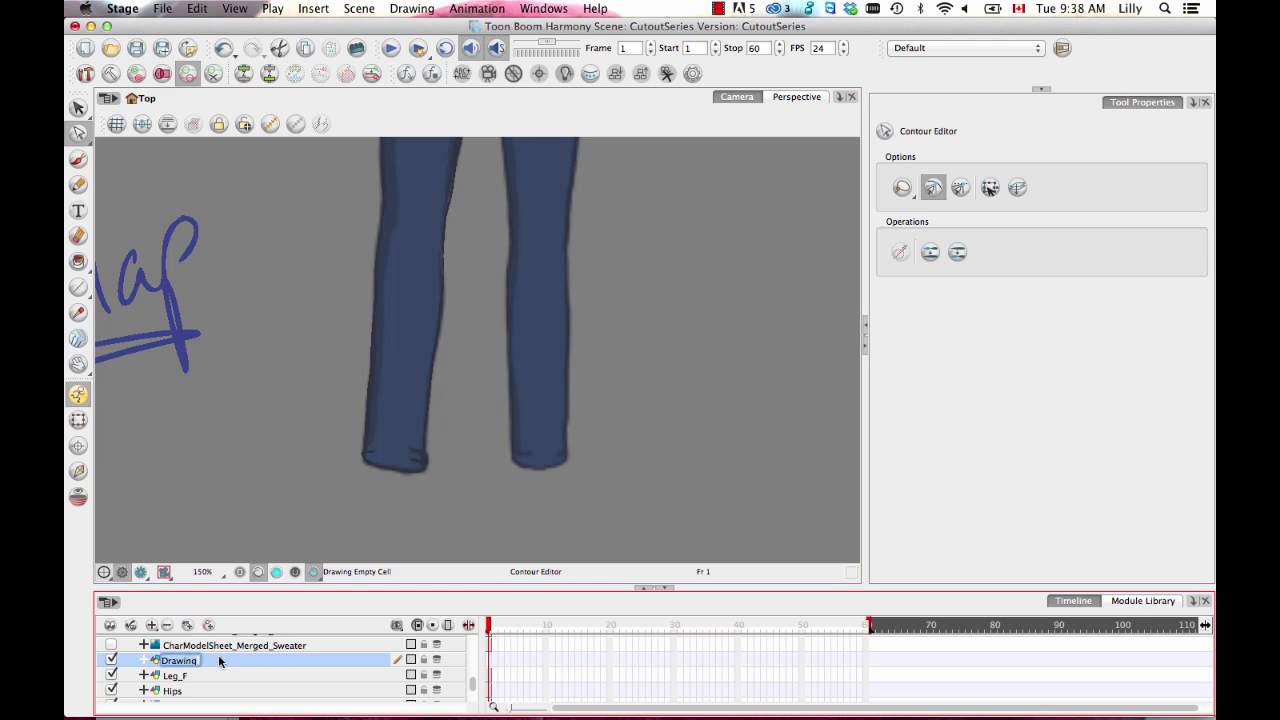
pyautogui.write('Leg_B')
pyautogui.press('Return')
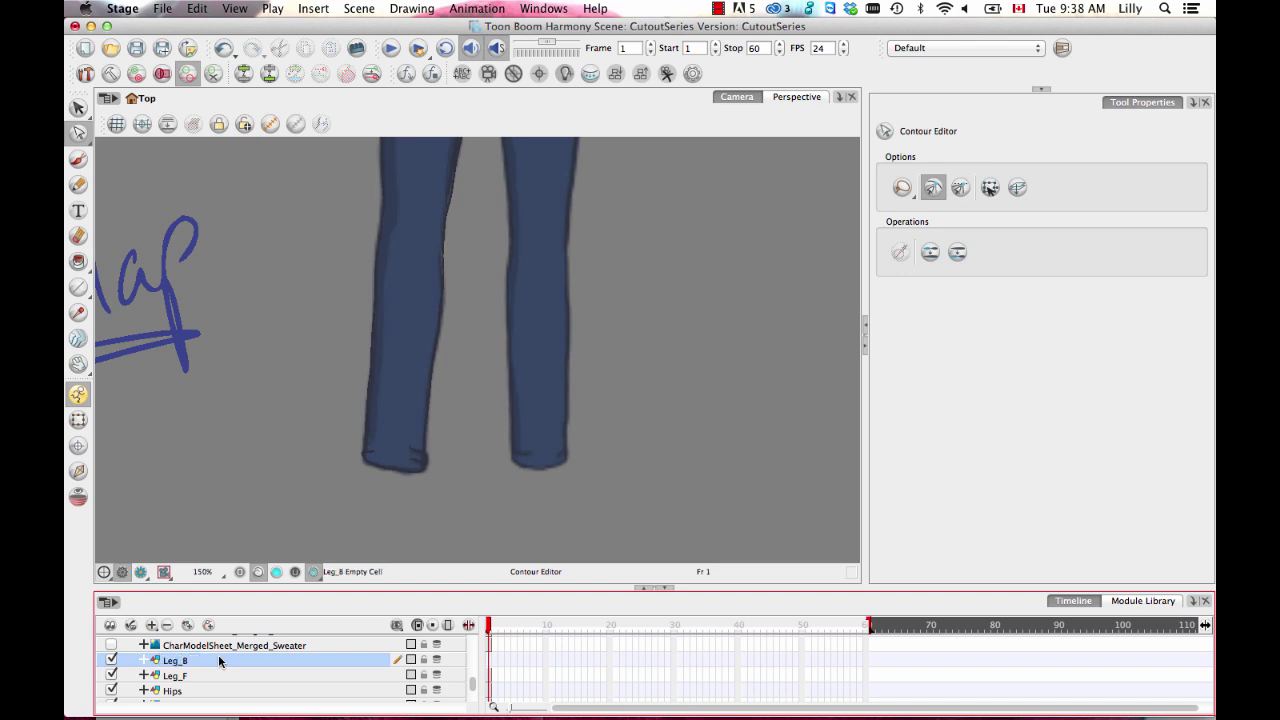
# Trace the back leg's cuff and sides with the Pencil tool on the Leg_B layer
pyautogui.moveTo(604, 392); pyautogui.dragTo(508, 392)
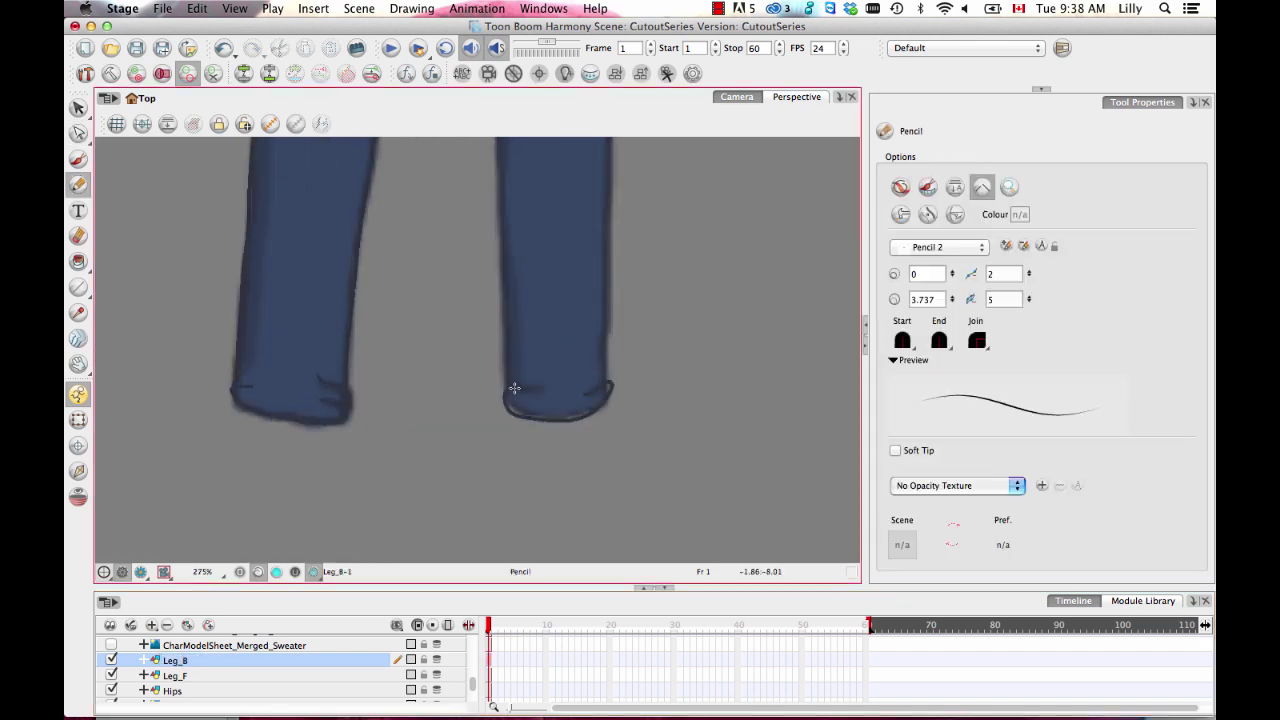
pyautogui.moveTo(434, 232); pyautogui.dragTo(440, 526)
pyautogui.moveTo(532, 462); pyautogui.dragTo(530, 338)
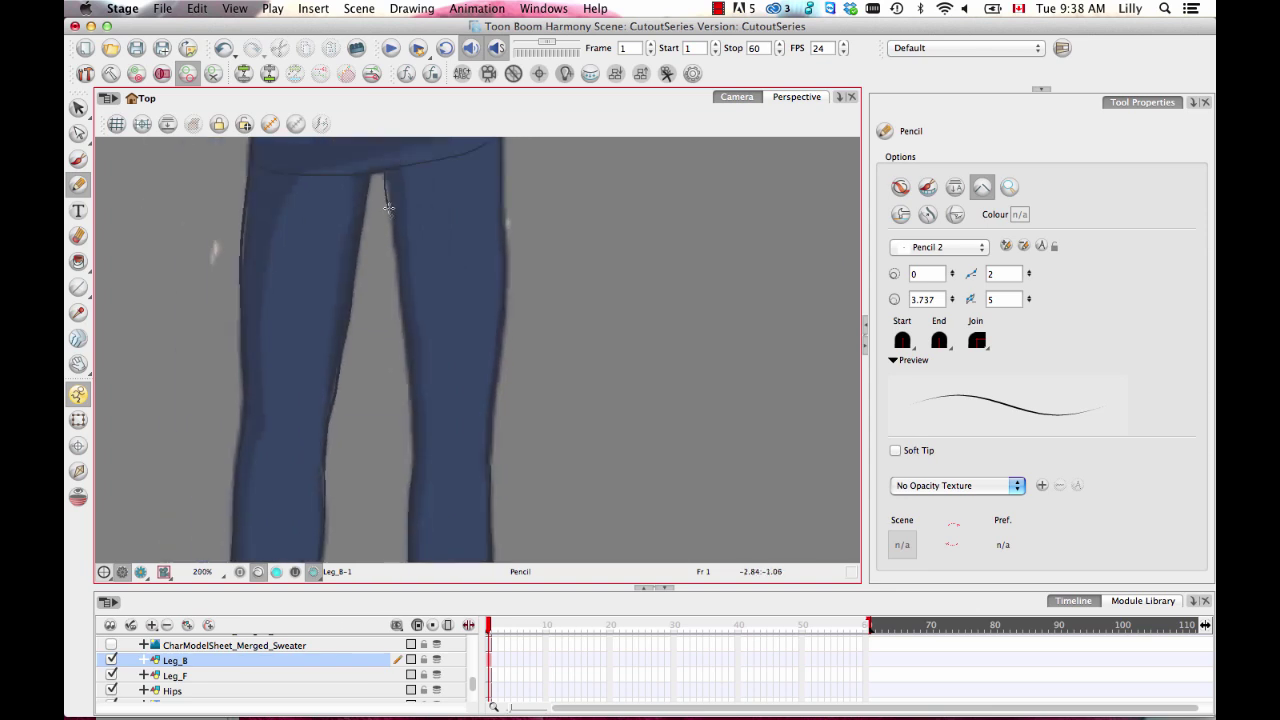
pyautogui.moveTo(384, 174); pyautogui.dragTo(415, 405)
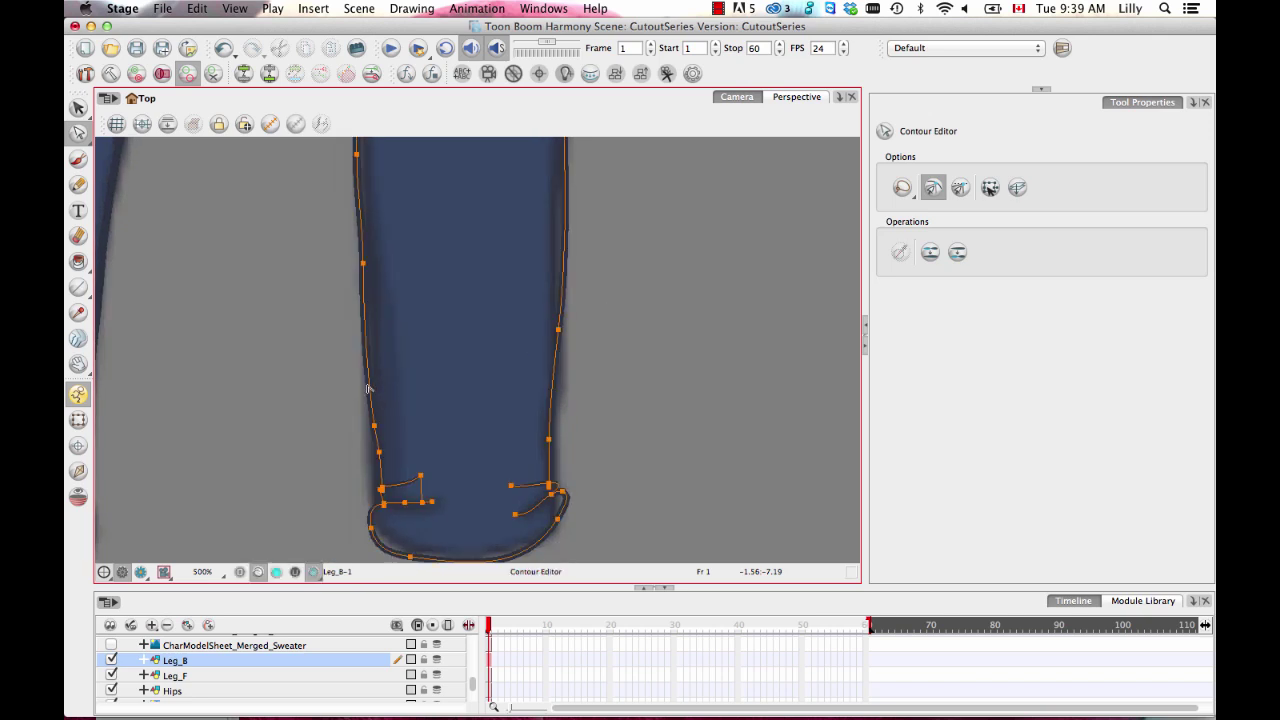
# Reshape the back leg's inner outline above the cuff with the Contour Editor, following the pants artwork
pyautogui.click(372, 388)
pyautogui.press('super+z')
pyautogui.moveTo(368, 388); pyautogui.dragTo(372, 376)
pyautogui.scroll(-5, 370, 376)
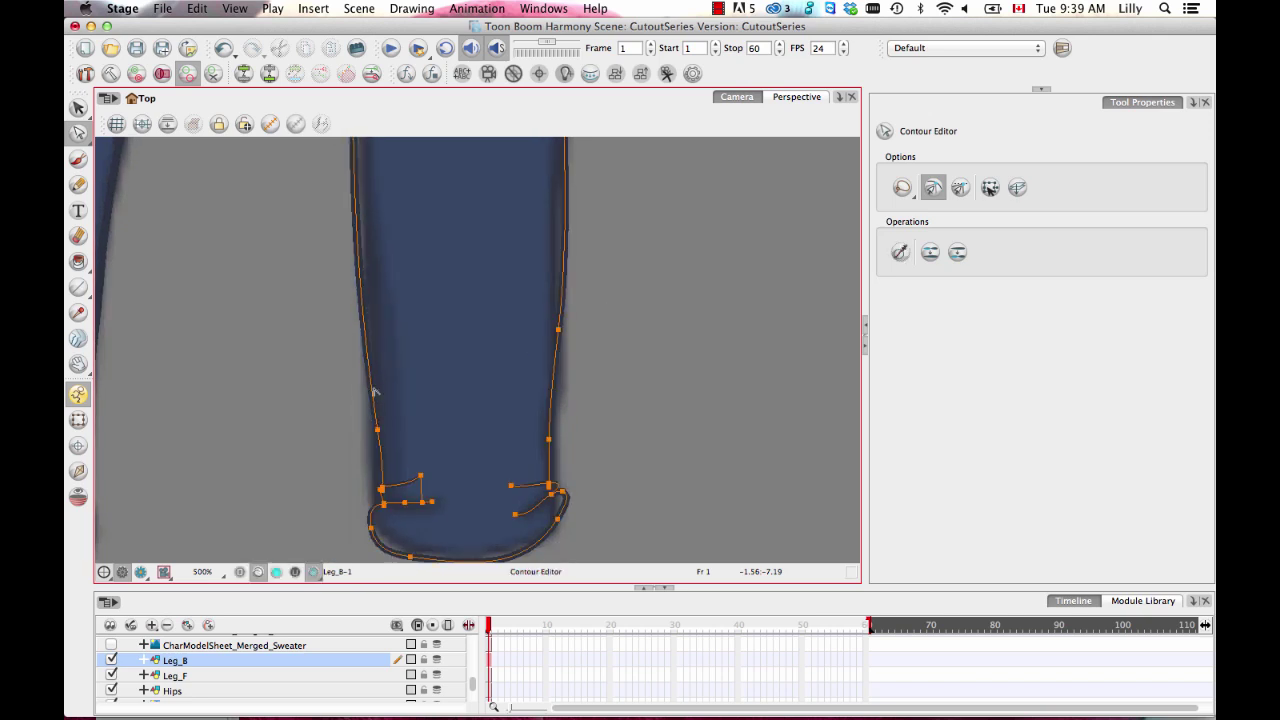
pyautogui.scroll(-2, 580, 370)
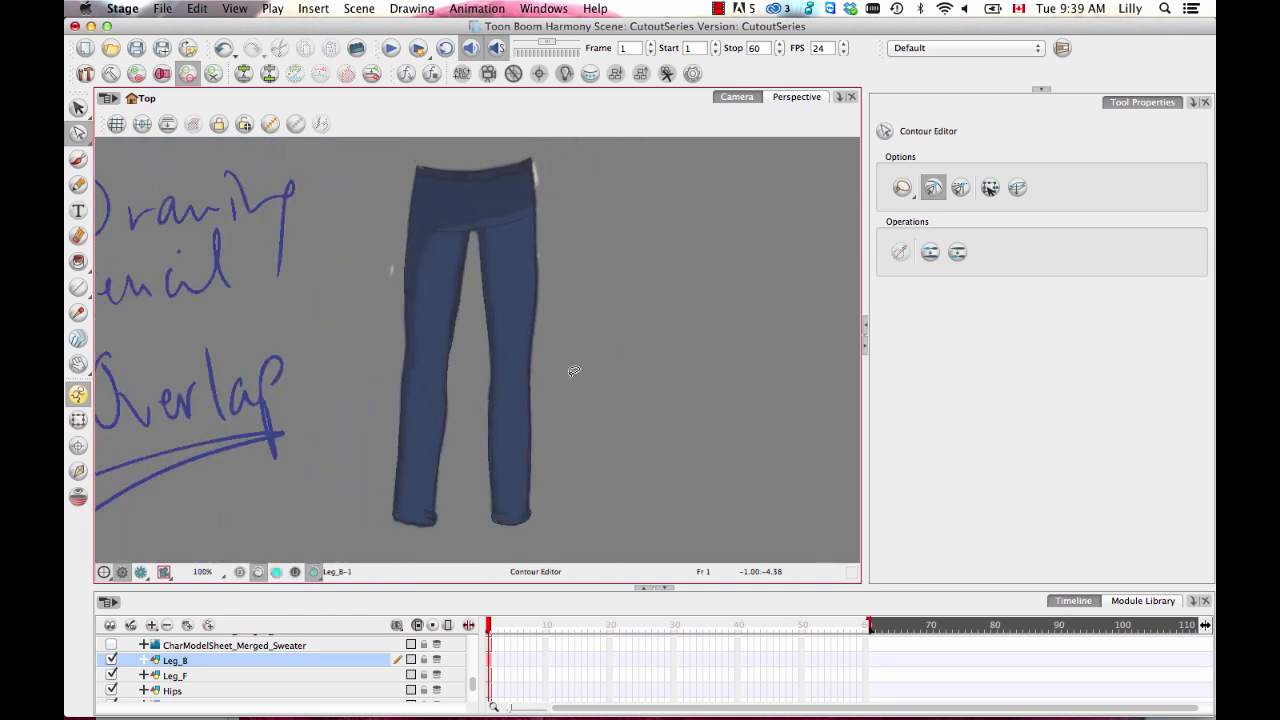
# Fill the hip area below the waistband on the Hips layer with the Character palette's Pants colour
pyautogui.click(111, 690)
pyautogui.click(111, 690)
pyautogui.click(128, 691)
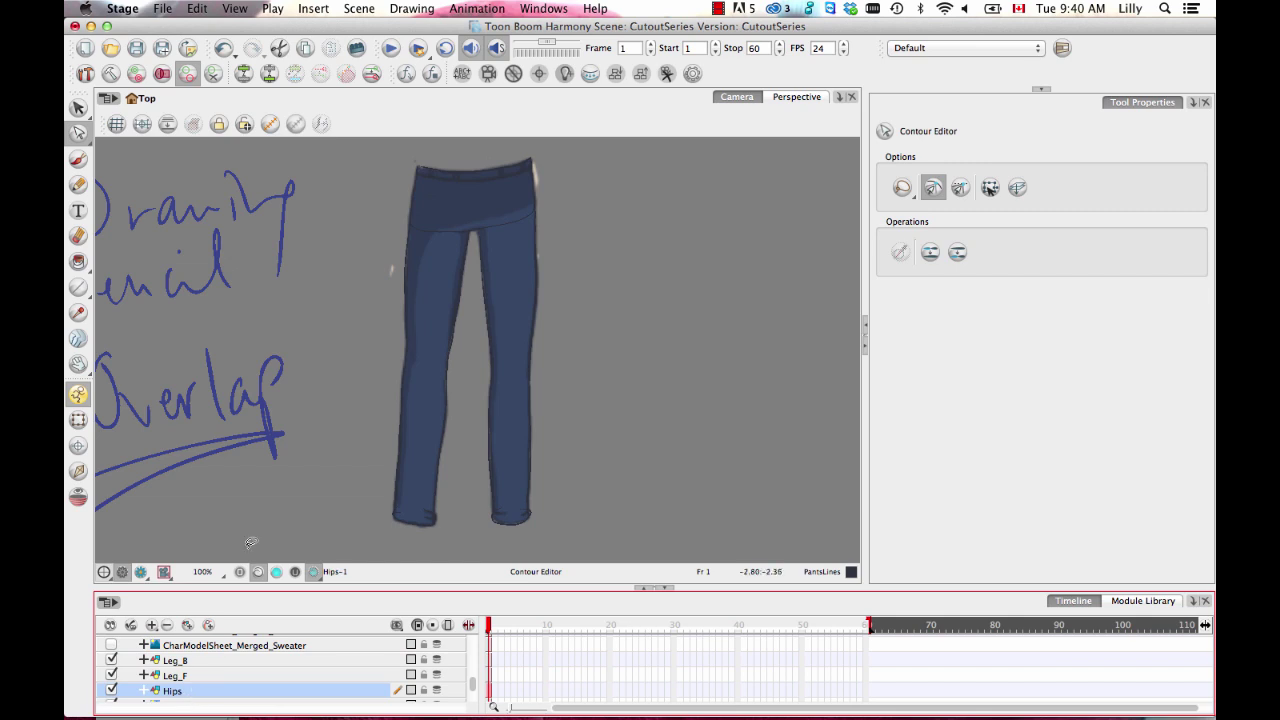
pyautogui.moveTo(705, 194); pyautogui.dragTo(726, 289)
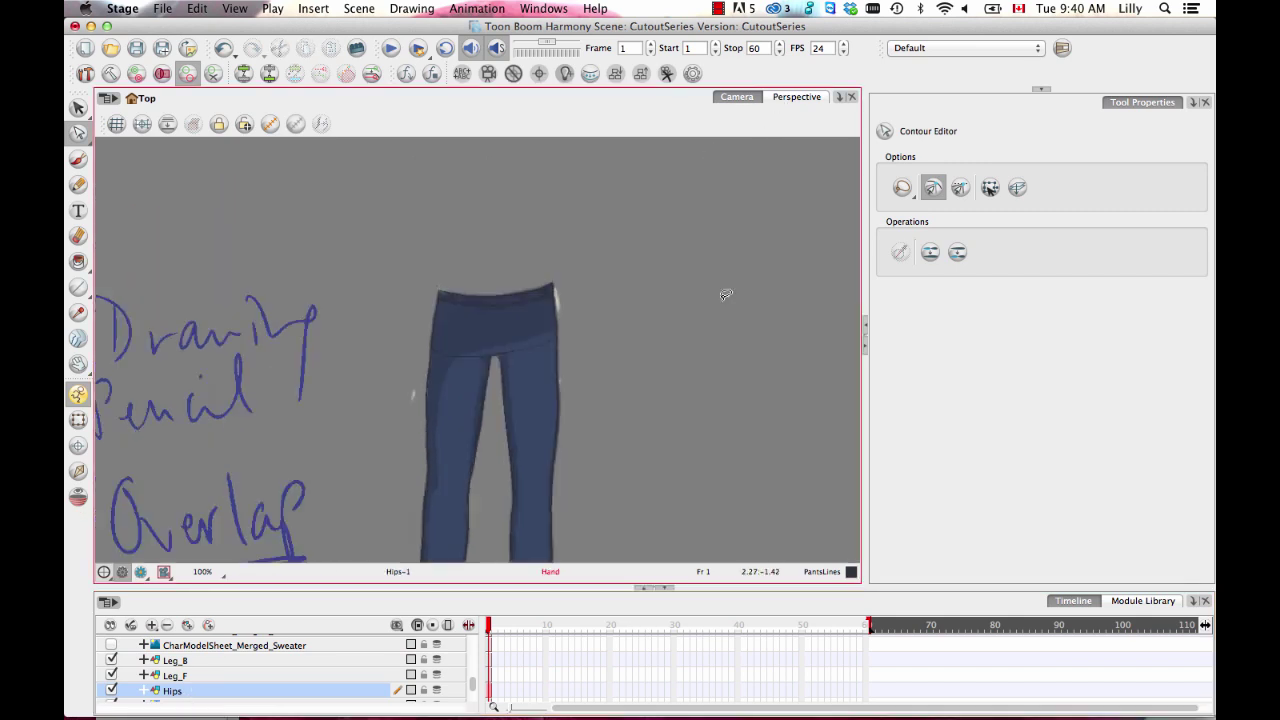
pyautogui.click(1042, 92)
pyautogui.click(926, 392)
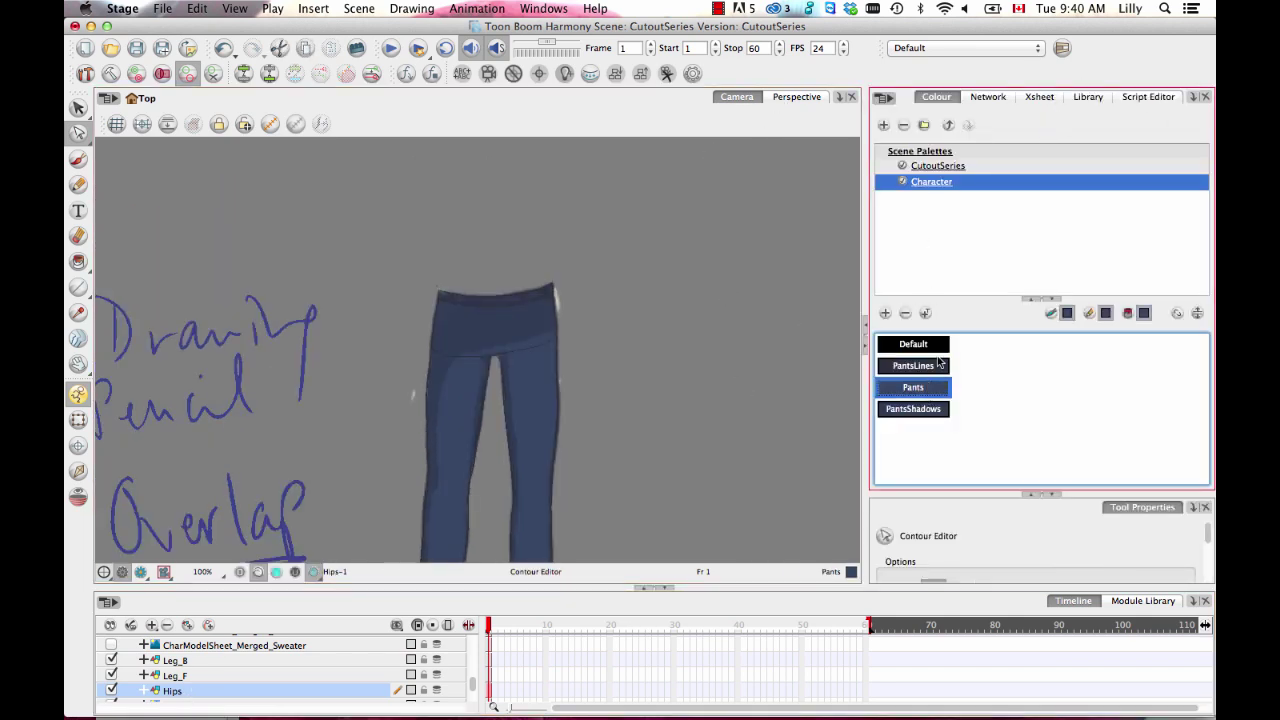
pyautogui.click(78, 261)
pyautogui.click(506, 327)
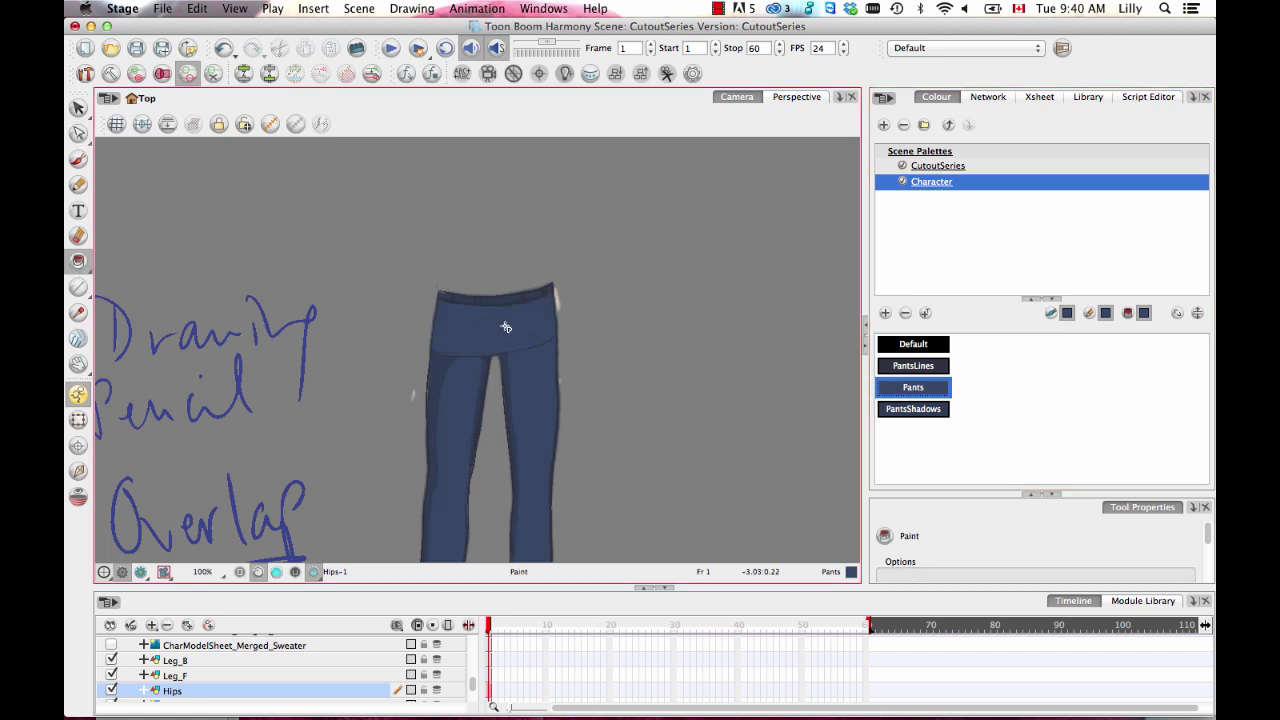
# Fill the waistband strip on the Hips layer with the same Pants colour
pyautogui.scroll(5, 660, 330)
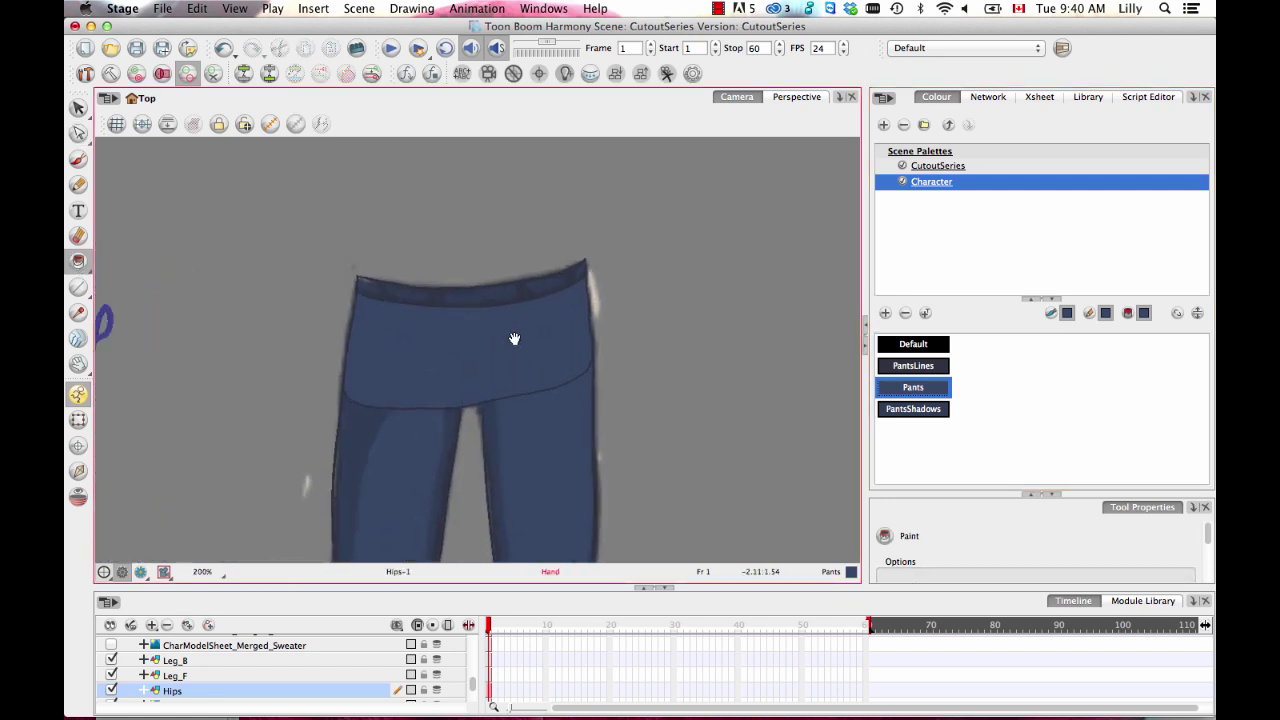
pyautogui.scroll(3, 343, 282)
pyautogui.click(350, 286)
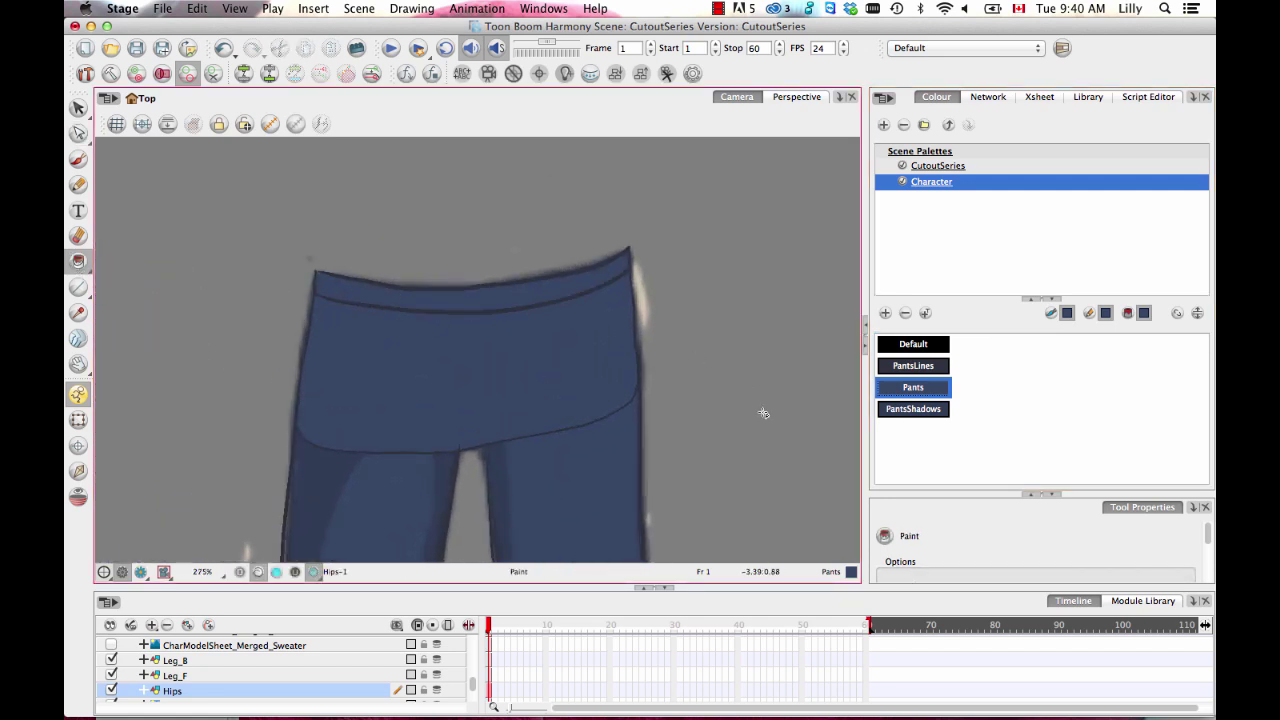
pyautogui.scroll(-3, 763, 413)
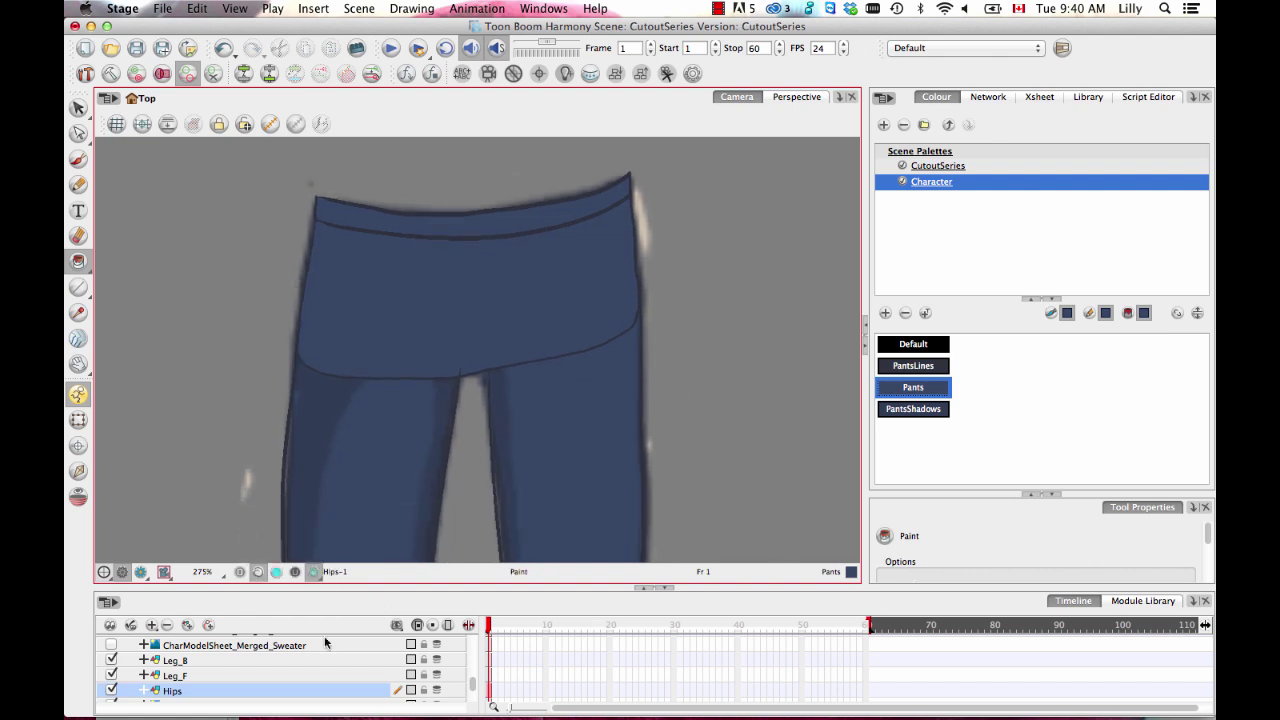
# Select the Leg_F layer and switch to the Stroke tool at the top of the front leg
pyautogui.click(214, 675)
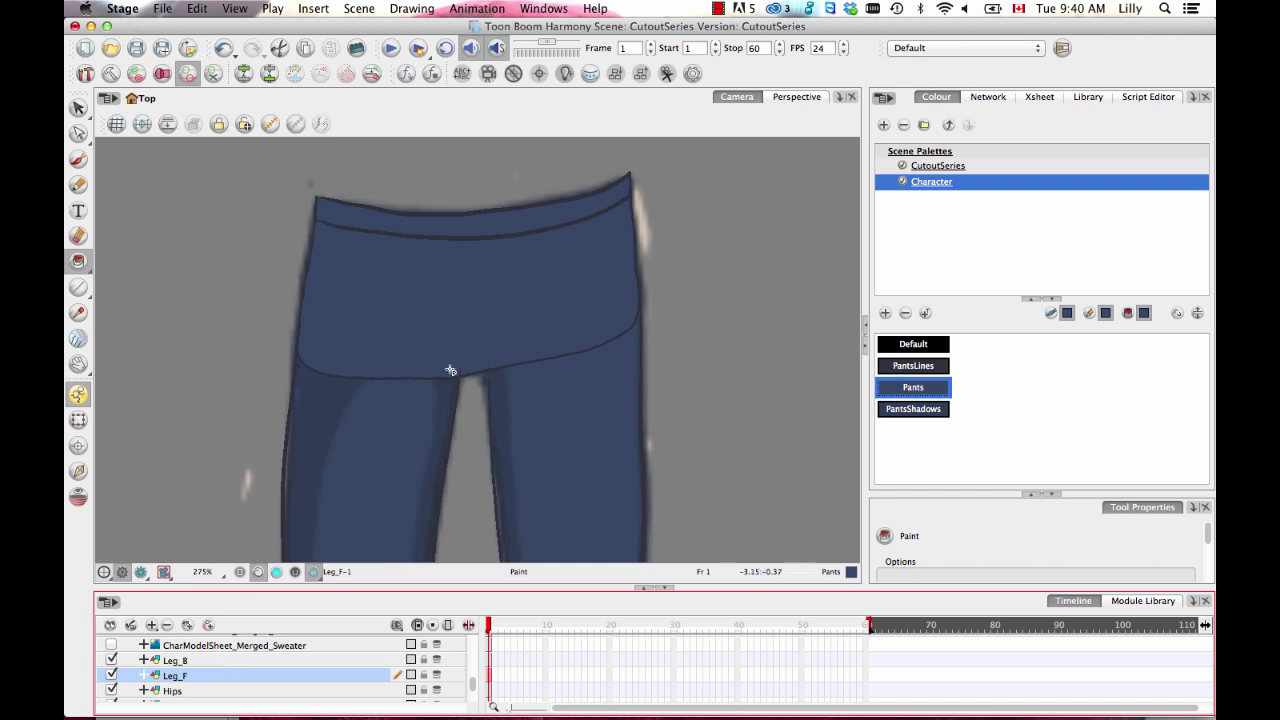
pyautogui.moveTo(567, 393); pyautogui.dragTo(617, 304)
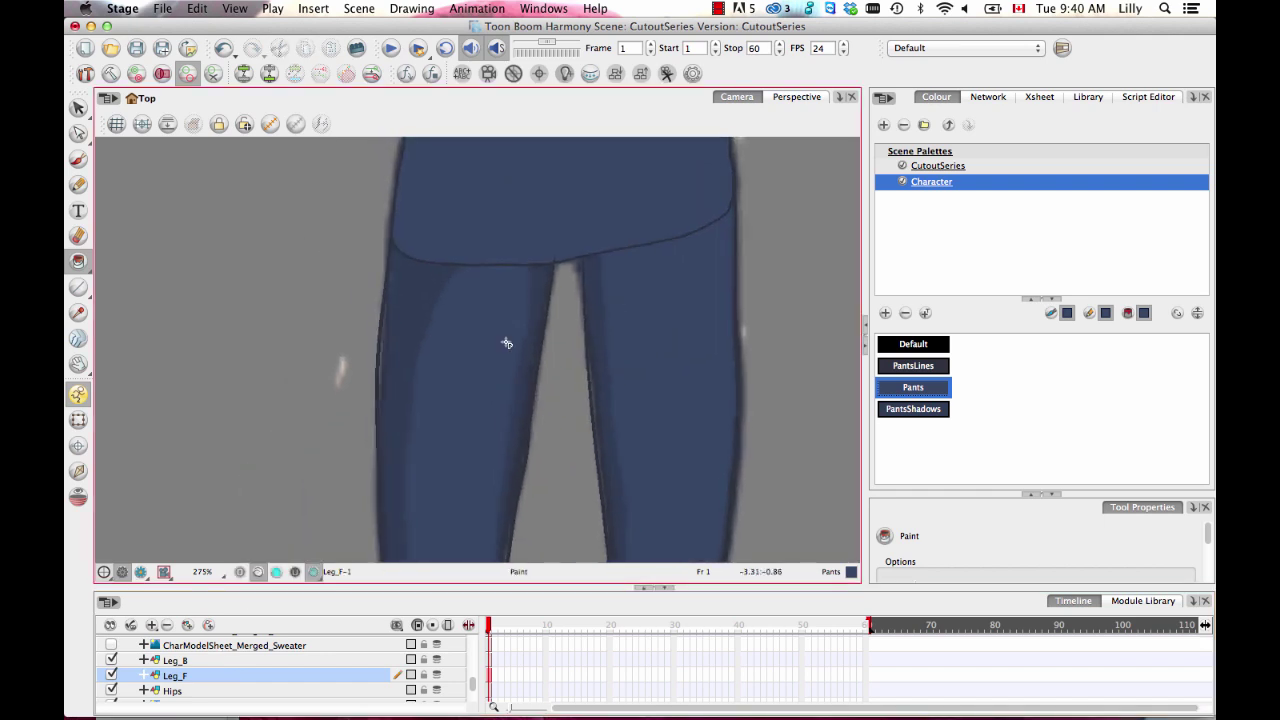
pyautogui.click(120, 683)
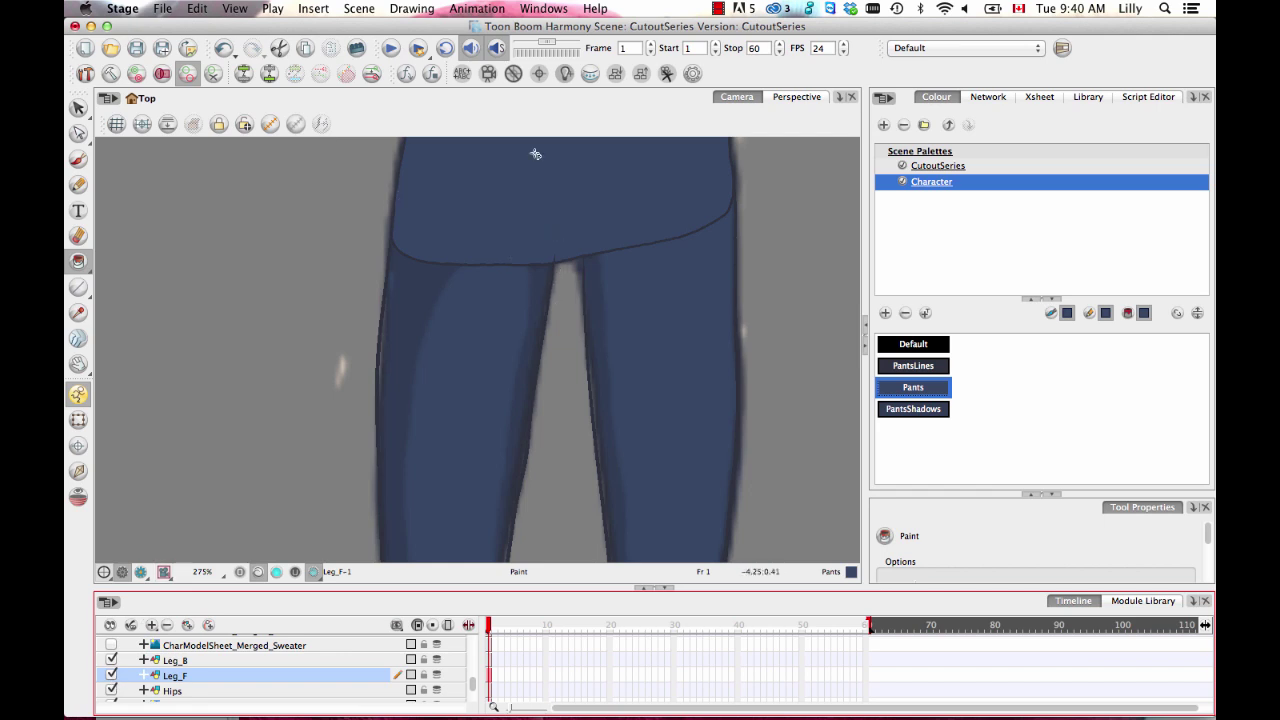
pyautogui.scroll(2, 489, 291)
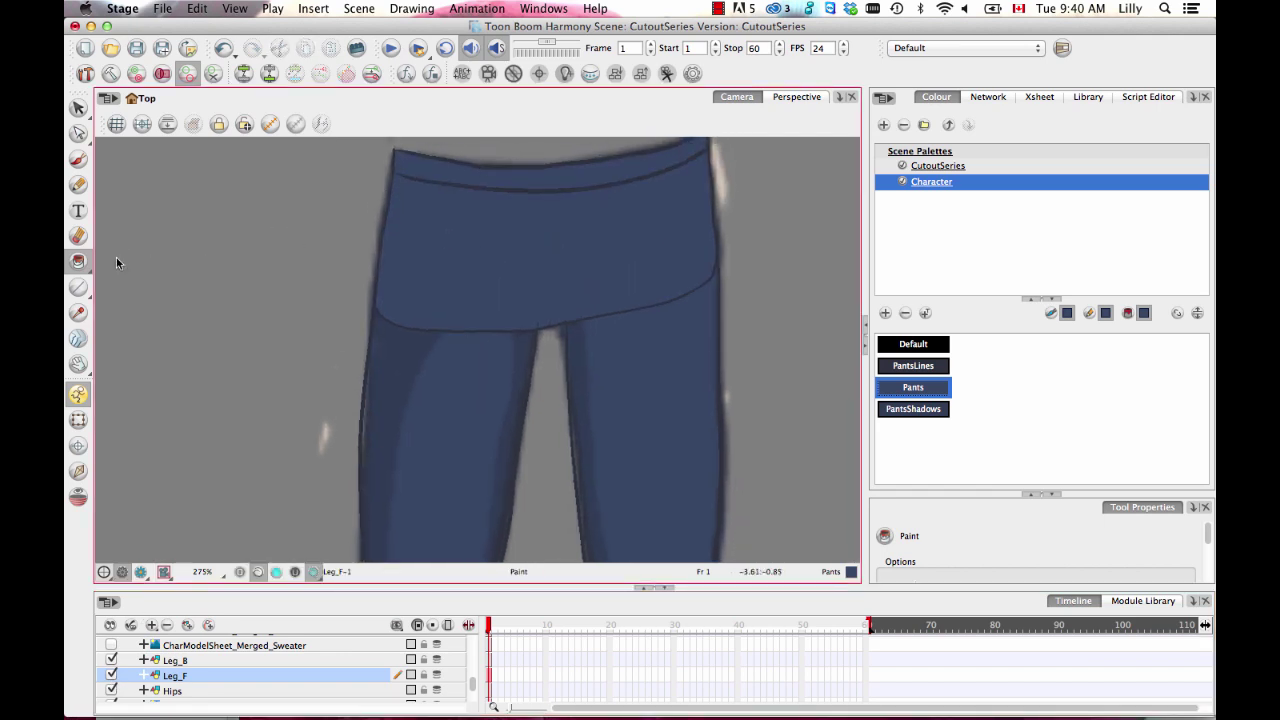
pyautogui.click(79, 288)
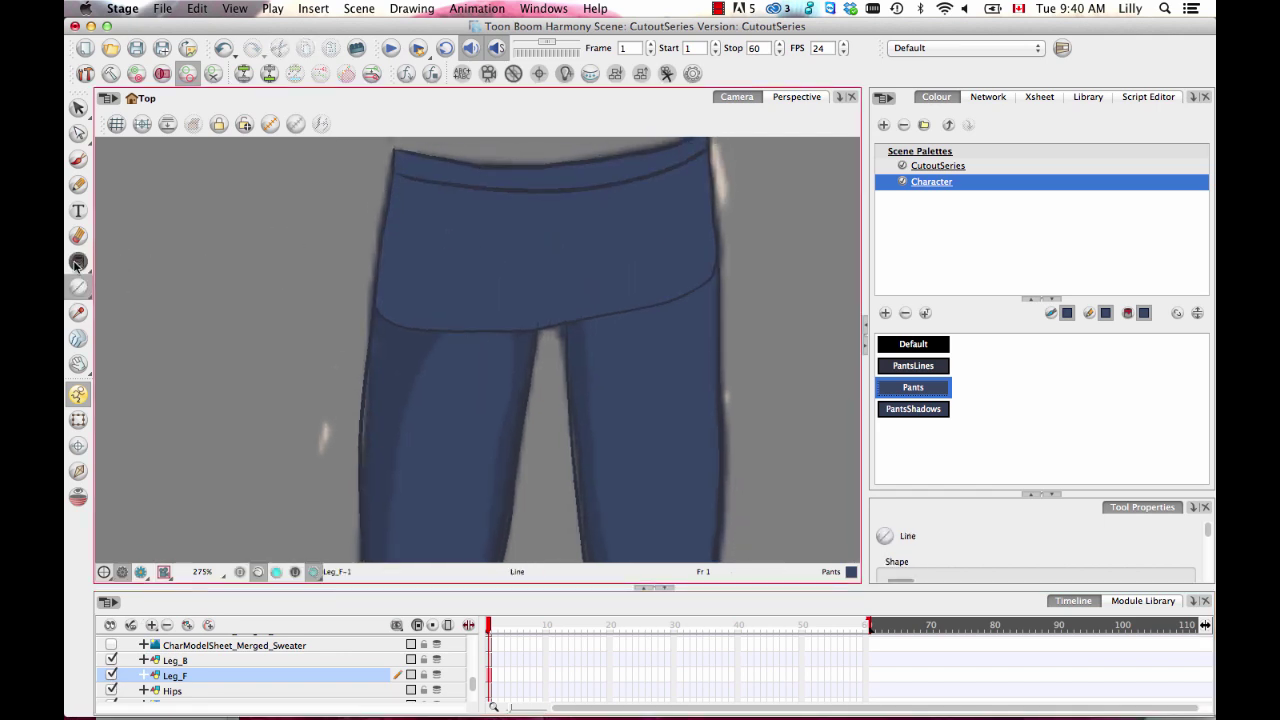
pyautogui.moveTo(77, 264)
pyautogui.mouseDown()
pyautogui.moveTo(100, 260)
pyautogui.moveTo(154, 340)
pyautogui.mouseUp()
pyautogui.scroll(3, 586, 277)
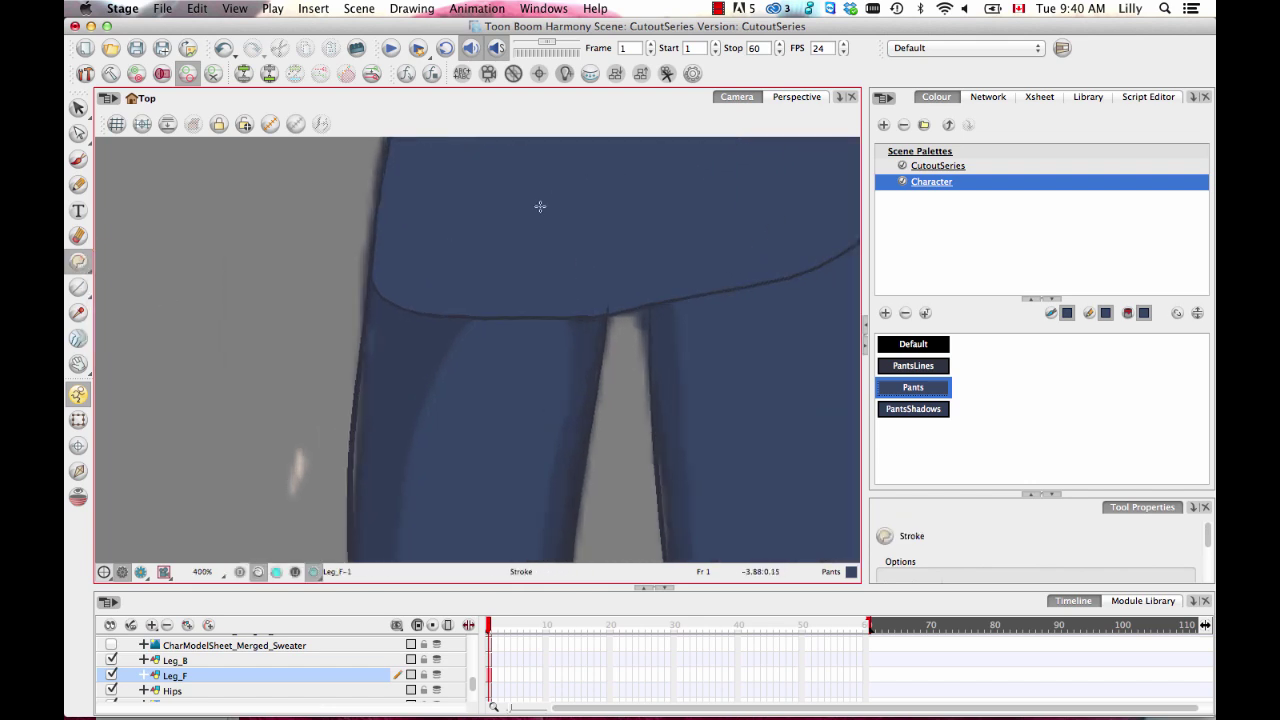
pyautogui.scroll(3, 523, 286)
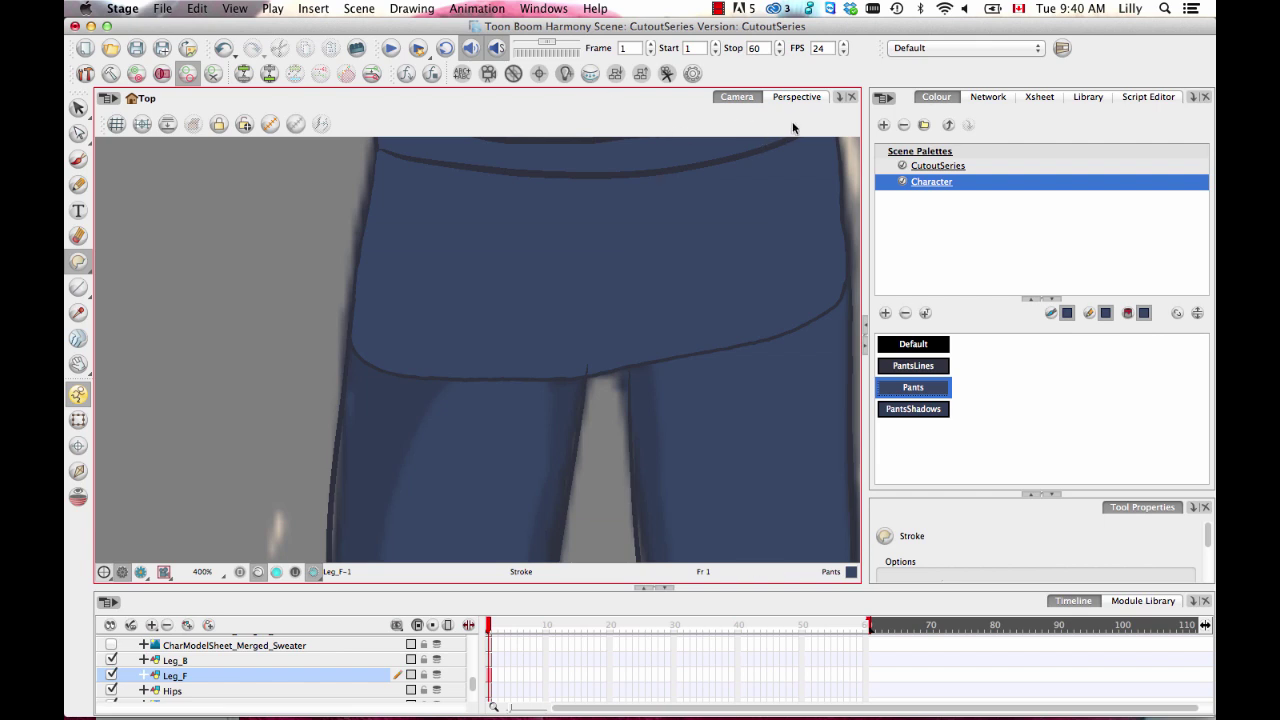
# Add a Drawing view alongside the Camera and Perspective views
pyautogui.click(841, 98)
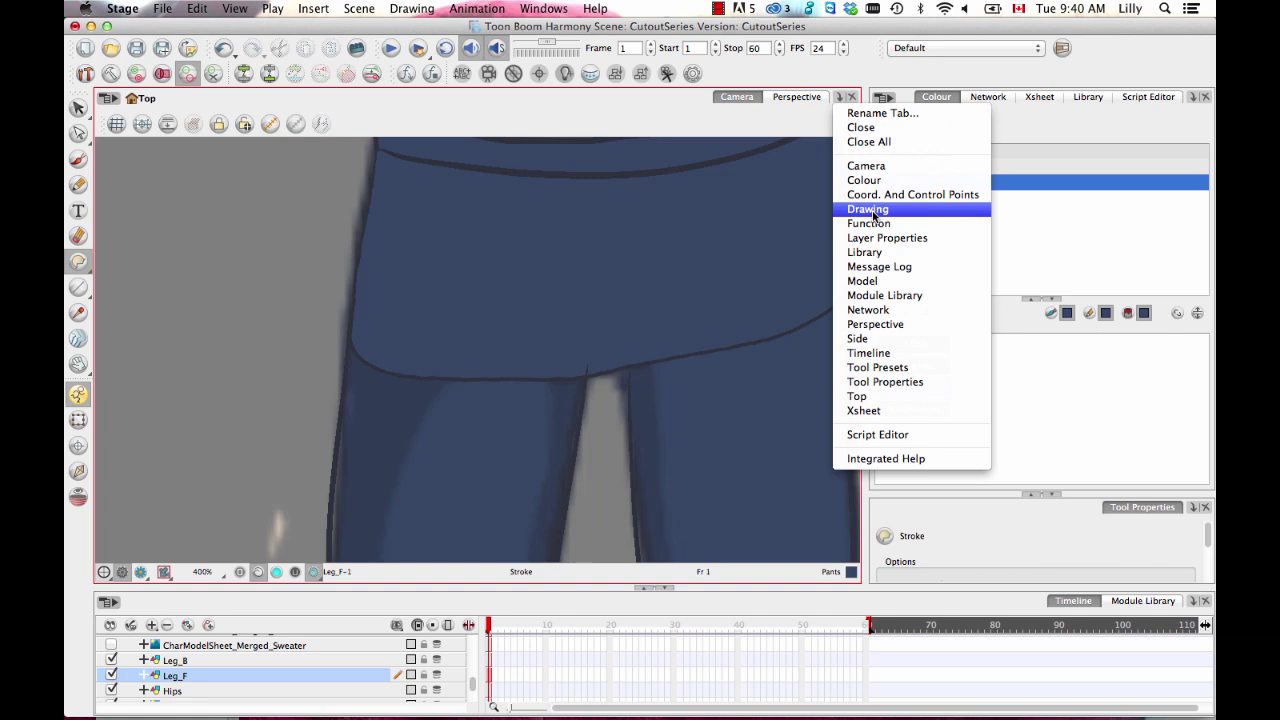
pyautogui.click(725, 115)
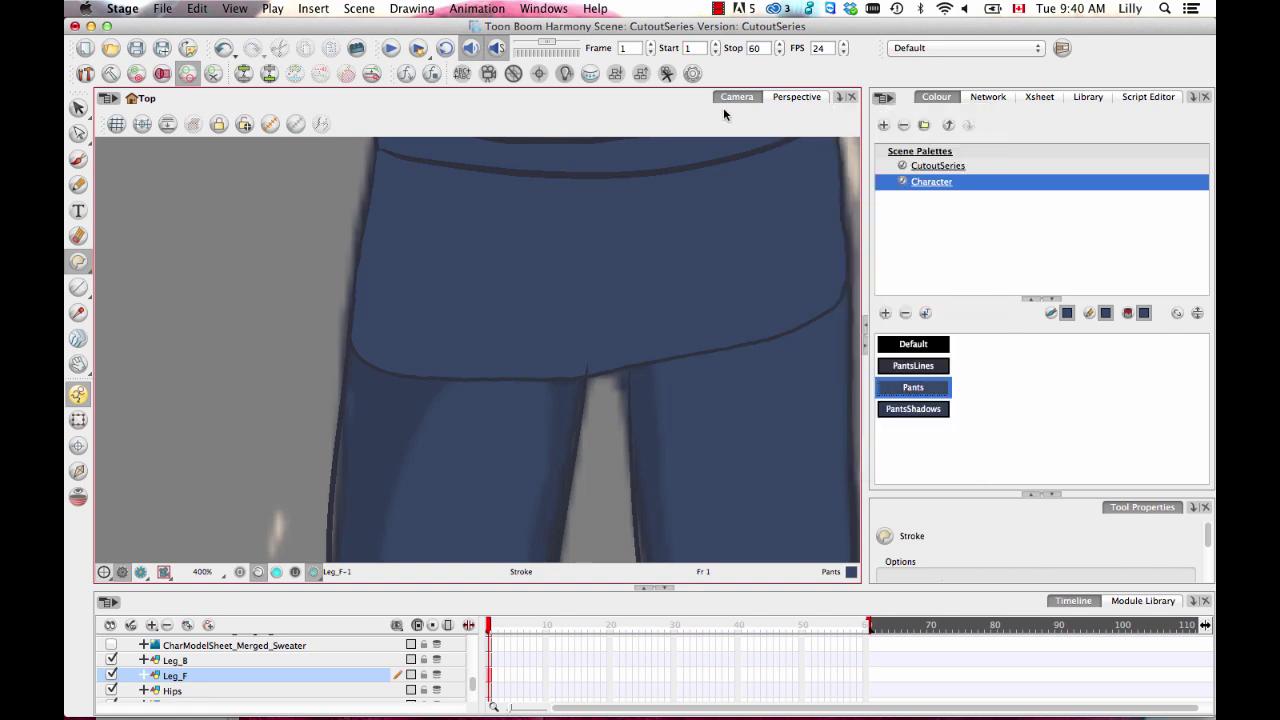
pyautogui.click(841, 98)
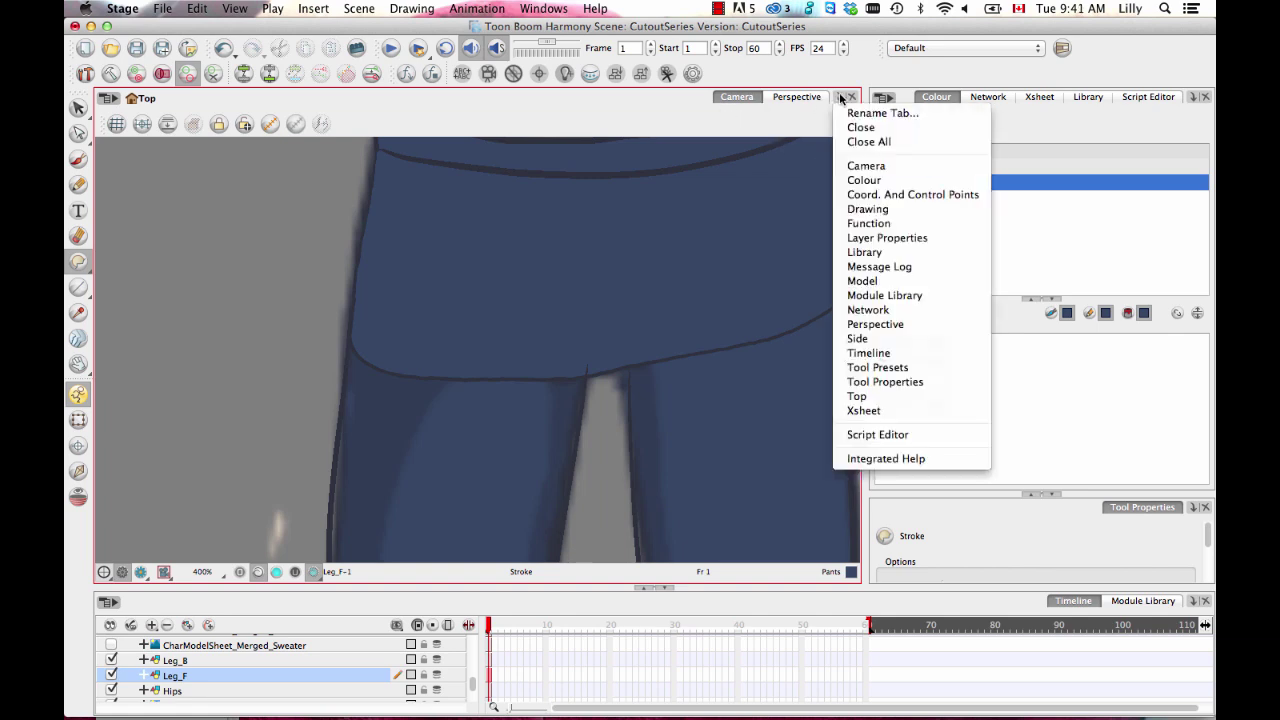
pyautogui.click(868, 209)
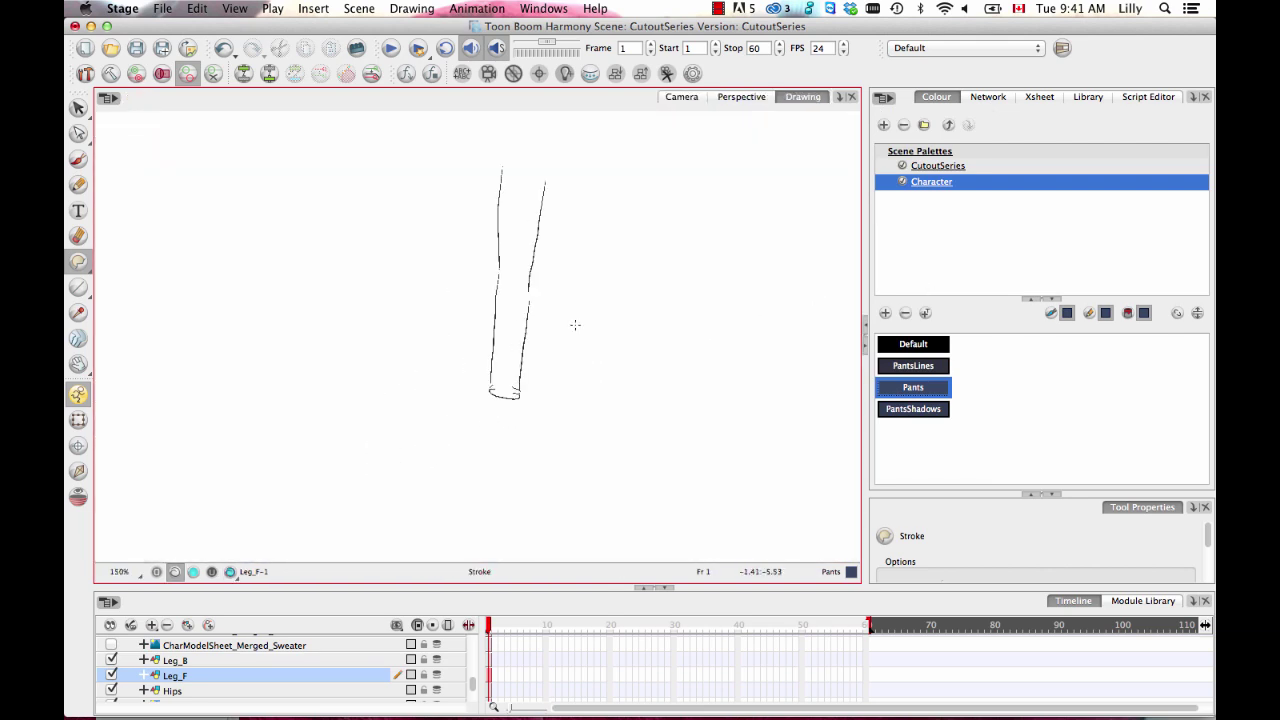
# Show the Drawing View toolbar and turn on the light table to see the other layers behind Leg_F
pyautogui.scroll(10, 575, 324)
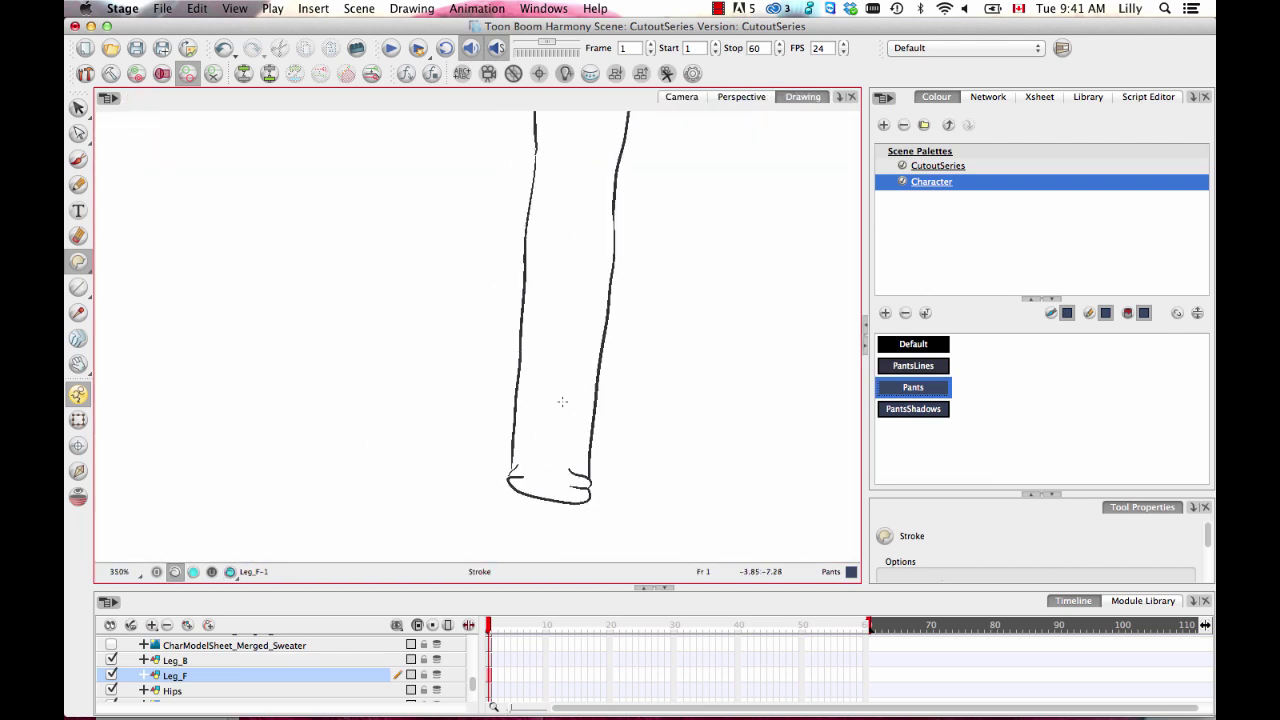
pyautogui.moveTo(624, 341)
pyautogui.mouseDown()
pyautogui.moveTo(552, 423)
pyautogui.moveTo(517, 654)
pyautogui.moveTo(508, 644)
pyautogui.mouseUp()
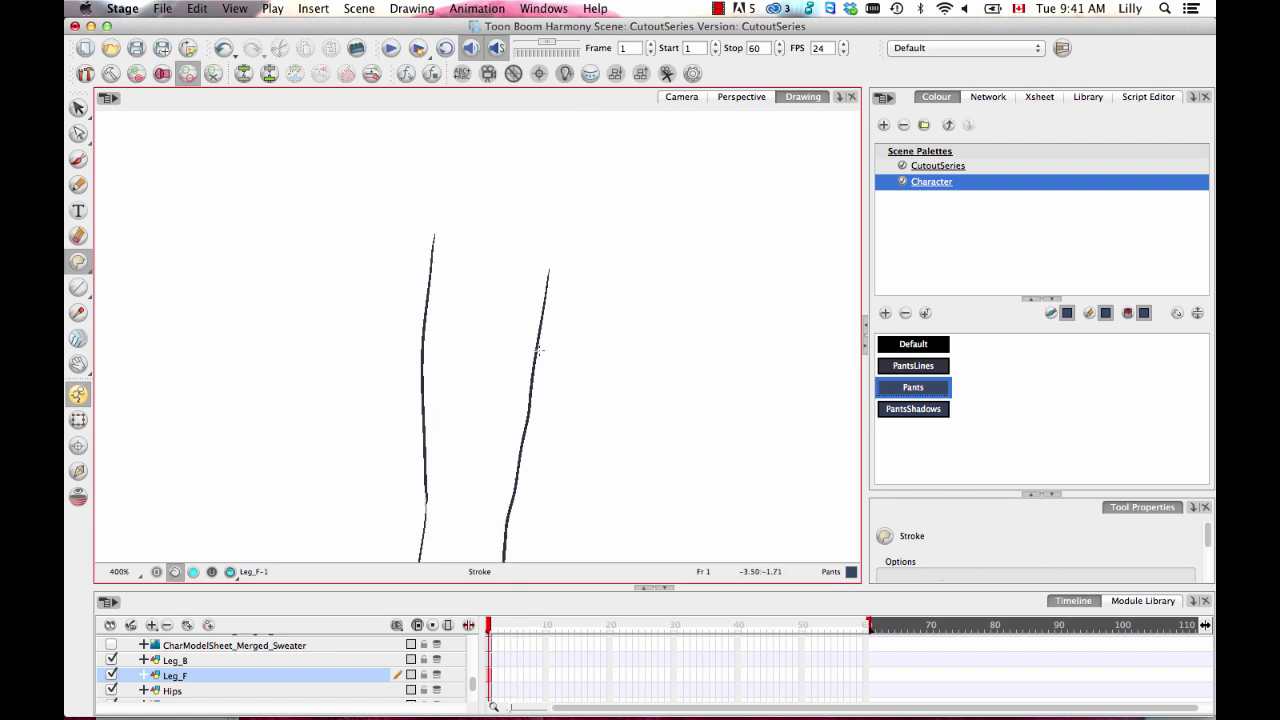
pyautogui.rightClick(219, 105)
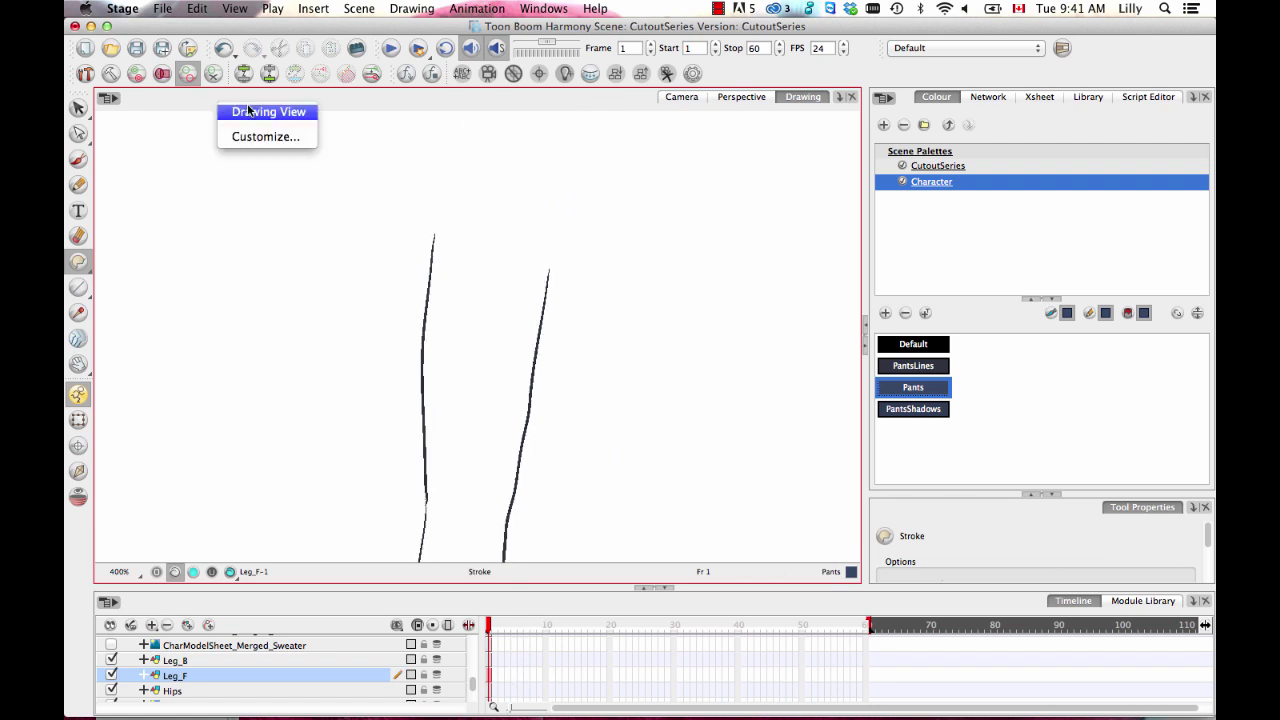
pyautogui.click(160, 105)
pyautogui.rightClick(173, 100)
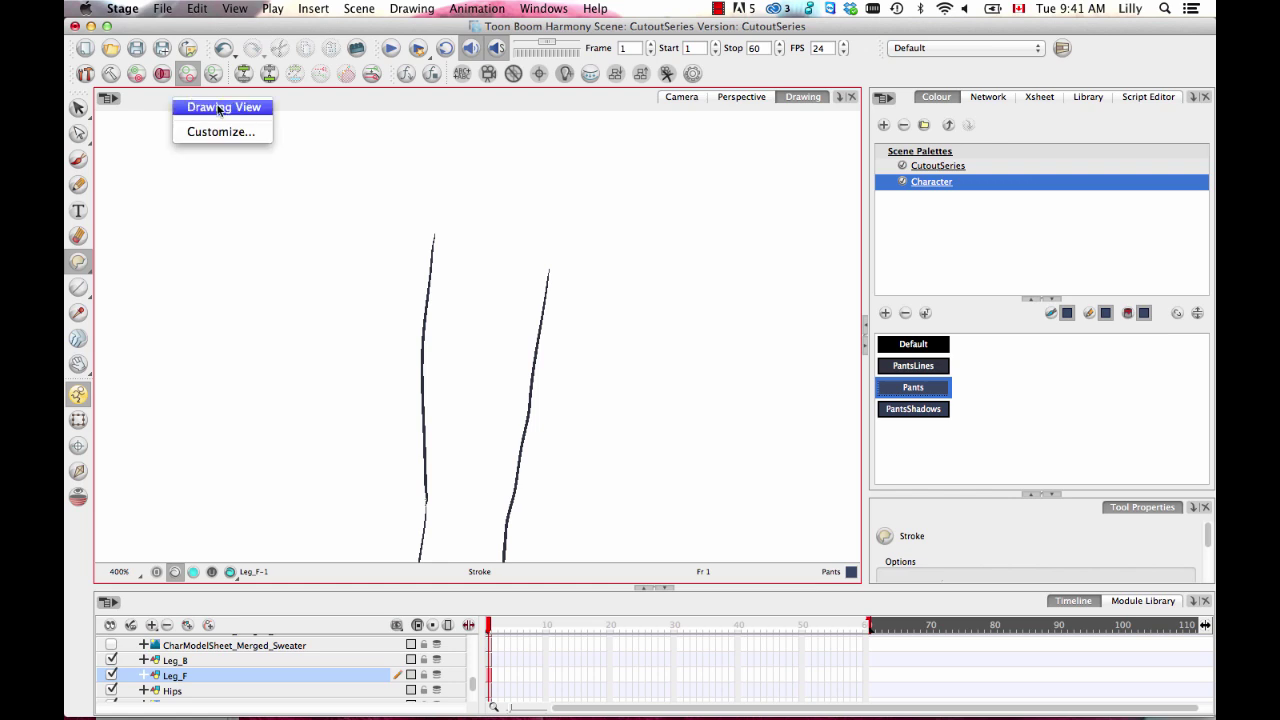
pyautogui.click(213, 106)
pyautogui.click(142, 124)
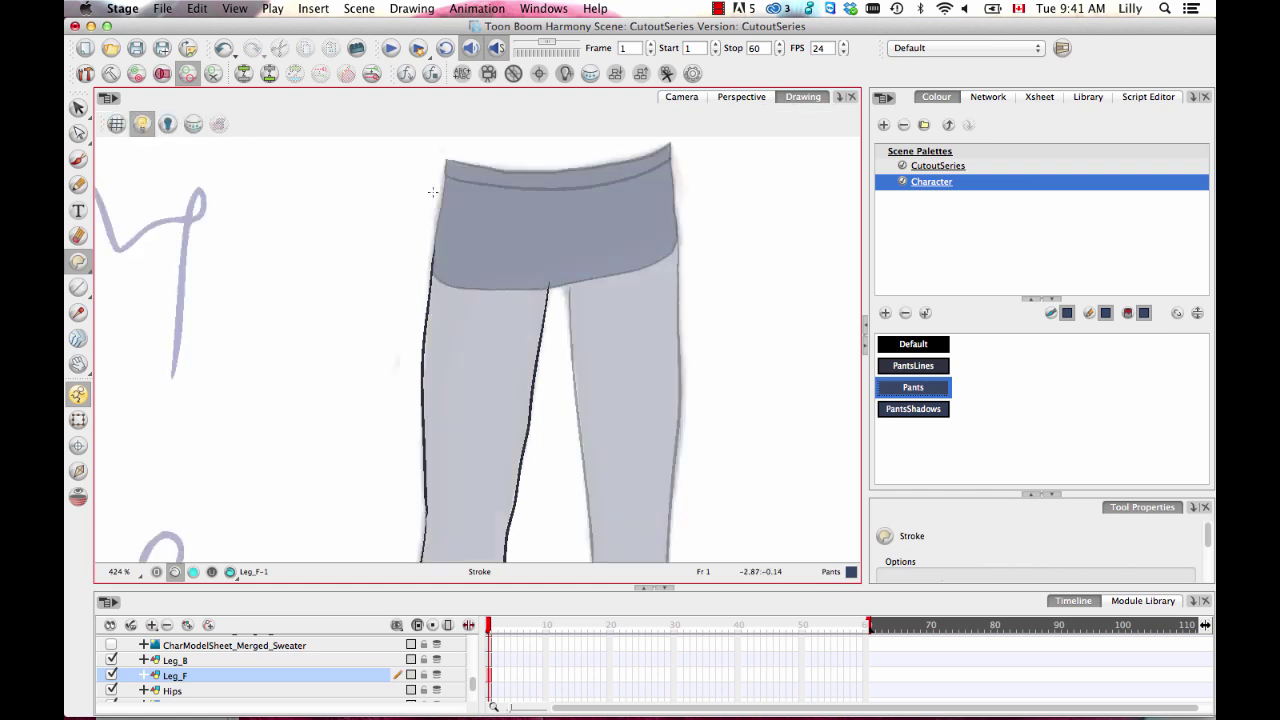
# Try to join the tops of the front leg's side lines with a Stroke tool curve, and undo it
pyautogui.scroll(4, 583, 343)
pyautogui.moveTo(464, 271); pyautogui.dragTo(438, 390)
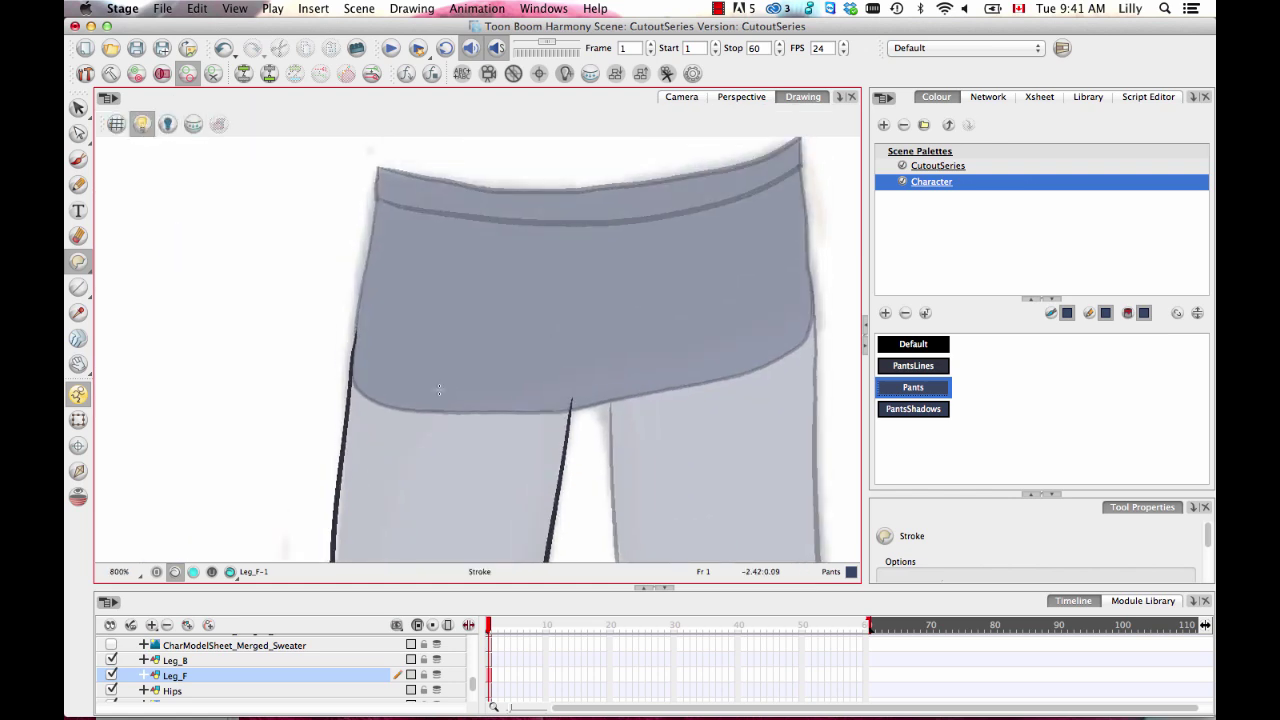
pyautogui.scroll(2, 500, 310)
pyautogui.scroll(-4, 515, 350)
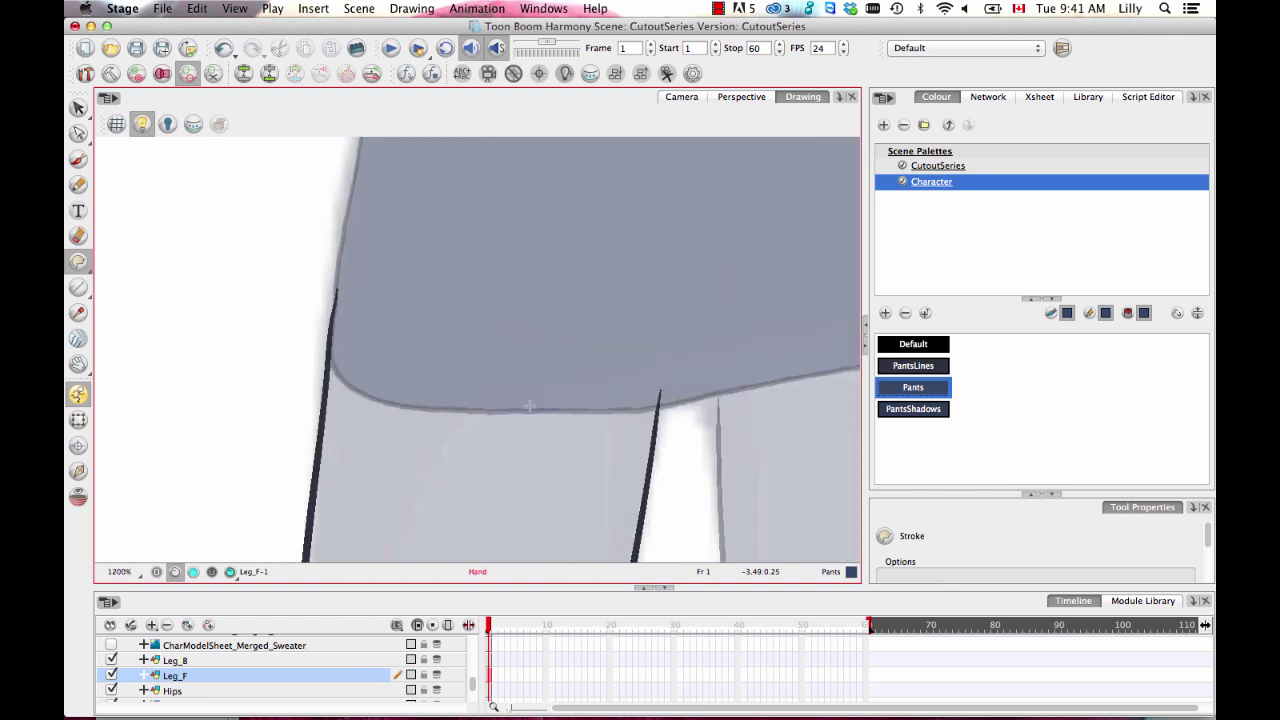
pyautogui.scroll(-3, 523, 333)
pyautogui.moveTo(525, 560)
pyautogui.mouseDown()
pyautogui.moveTo(526, 423)
pyautogui.moveTo(632, 80)
pyautogui.moveTo(540, 339)
pyautogui.mouseUp()
pyautogui.scroll(3, 518, 313)
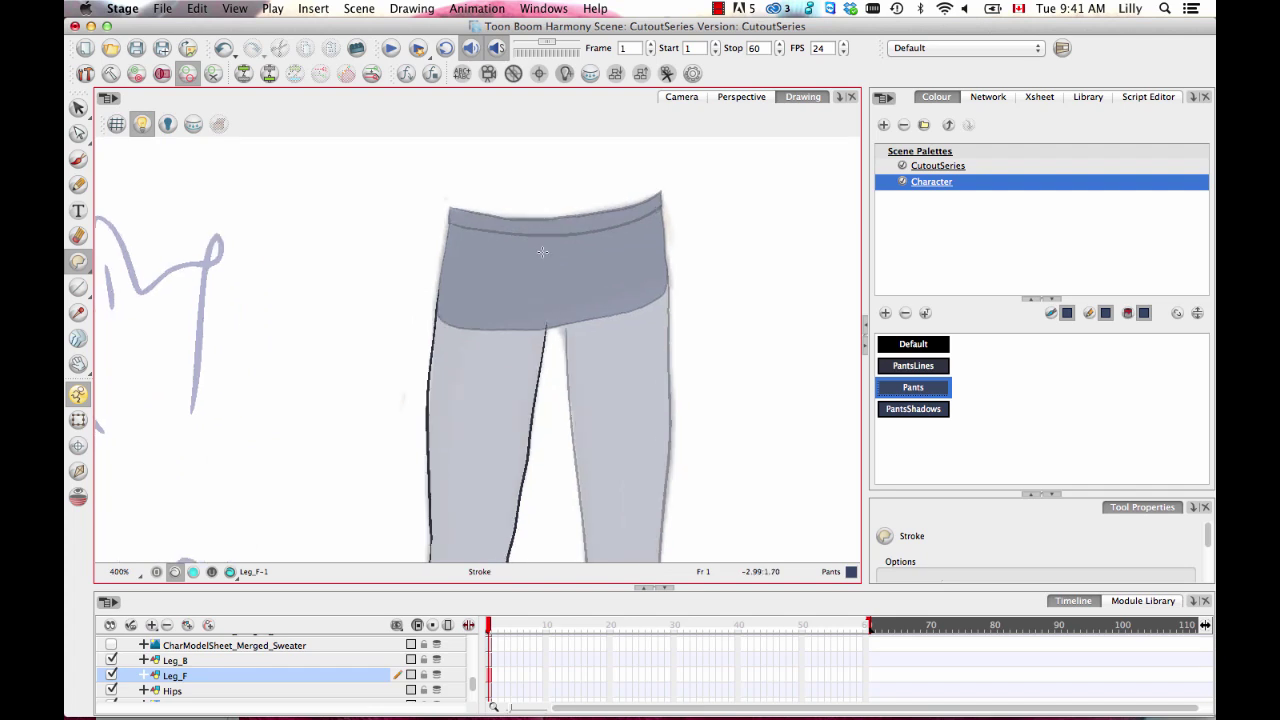
pyautogui.moveTo(482, 257); pyautogui.dragTo(470, 310)
pyautogui.scroll(3, 455, 305)
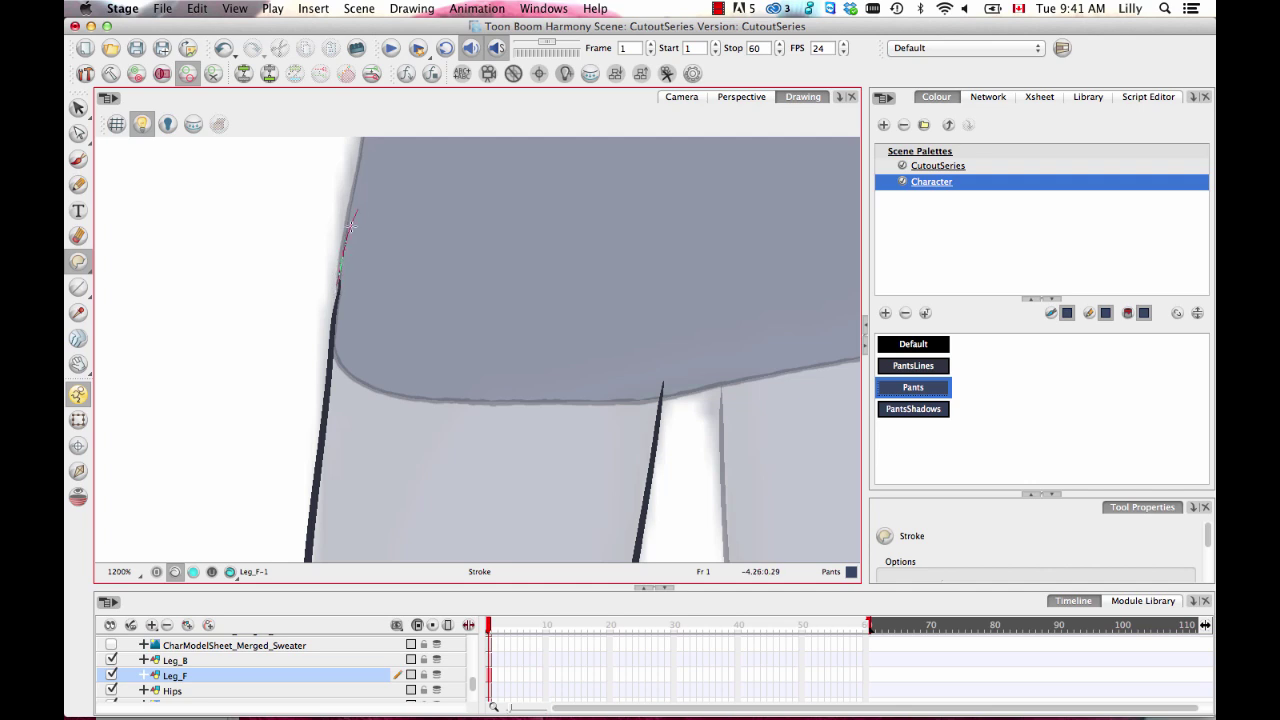
pyautogui.moveTo(350, 228); pyautogui.dragTo(428, 163)
pyautogui.click(637, 391)
pyautogui.click(78, 183)
pyautogui.press('super+z')
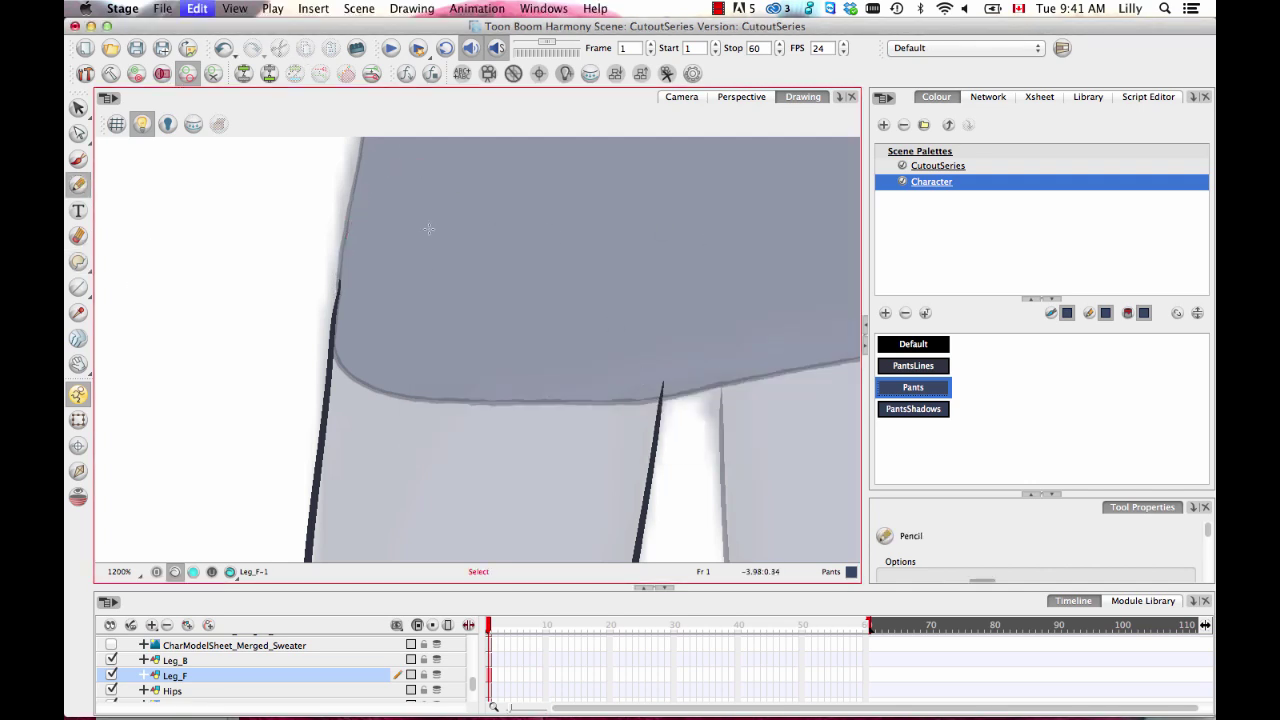
# Draw a rounded Pencil arc over the hips joining the front leg's two side lines, and recolour it with PantsLines
pyautogui.moveTo(341, 260)
pyautogui.mouseDown()
pyautogui.moveTo(373, 186)
pyautogui.moveTo(424, 145)
pyautogui.moveTo(486, 128)
pyautogui.moveTo(538, 134)
pyautogui.moveTo(600, 170)
pyautogui.moveTo(662, 248)
pyautogui.moveTo(665, 382)
pyautogui.mouseUp()
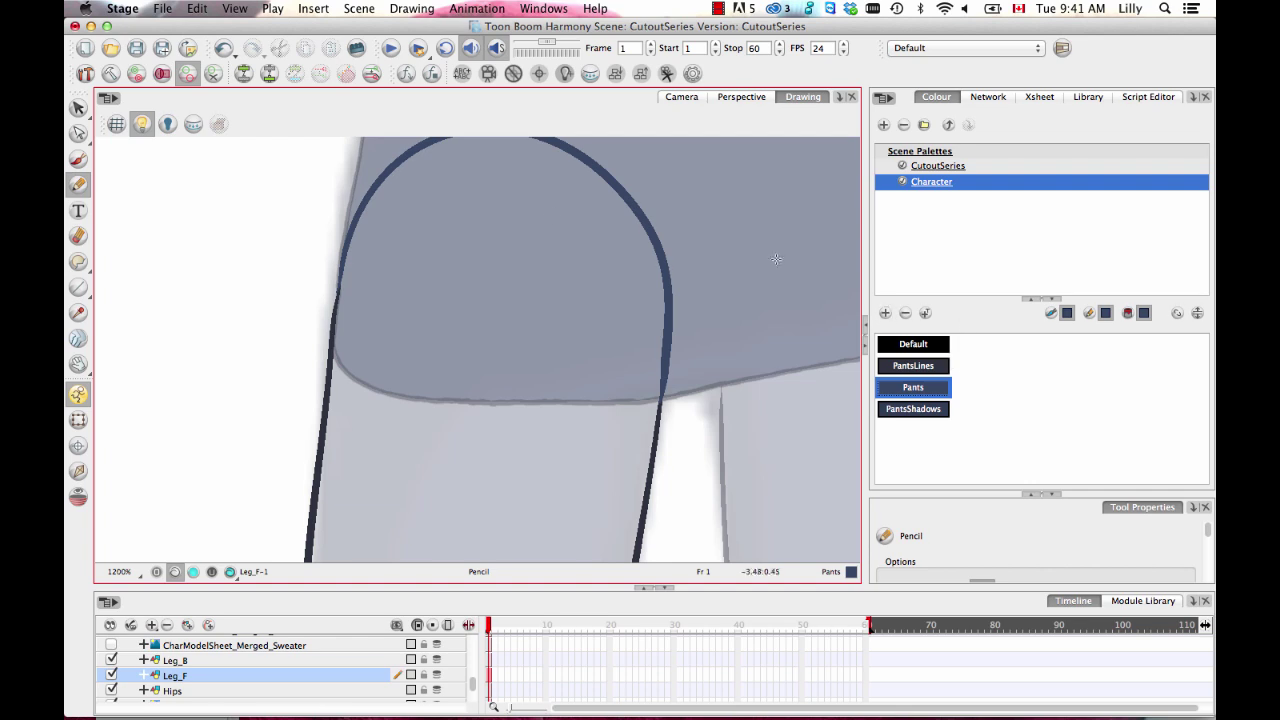
pyautogui.click(78, 107)
pyautogui.click(622, 172)
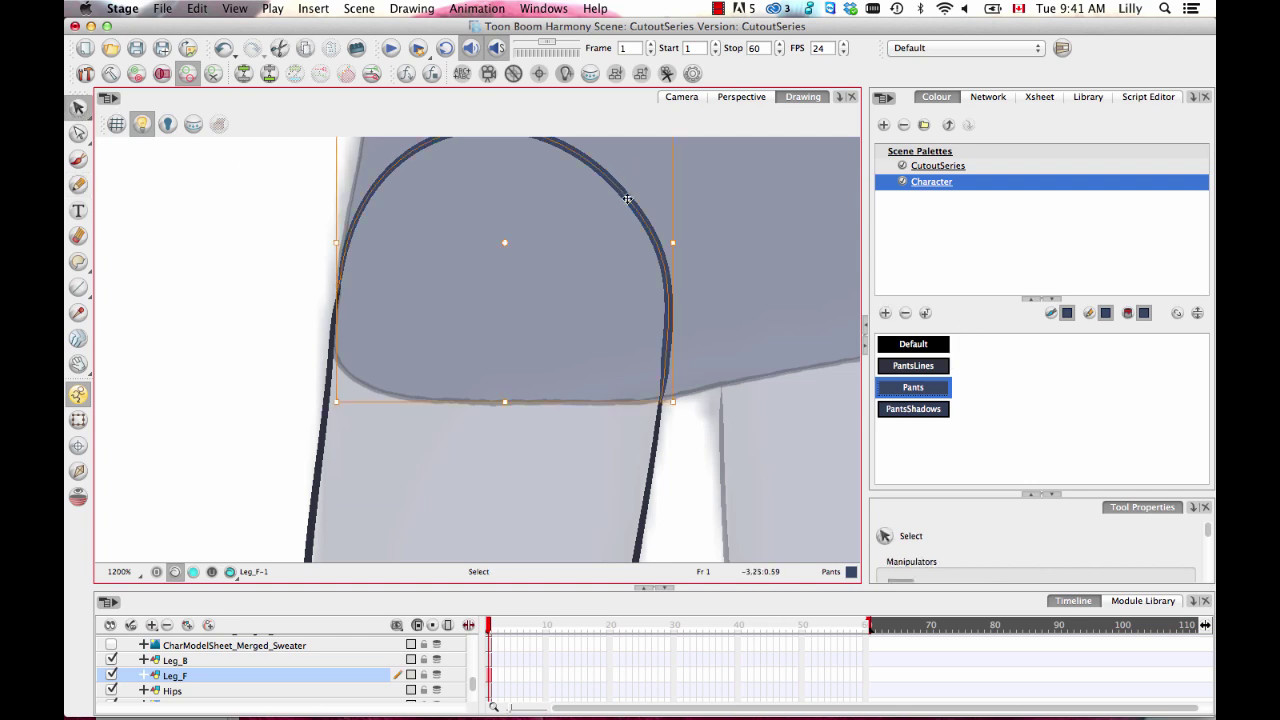
pyautogui.click(938, 367)
pyautogui.click(744, 306)
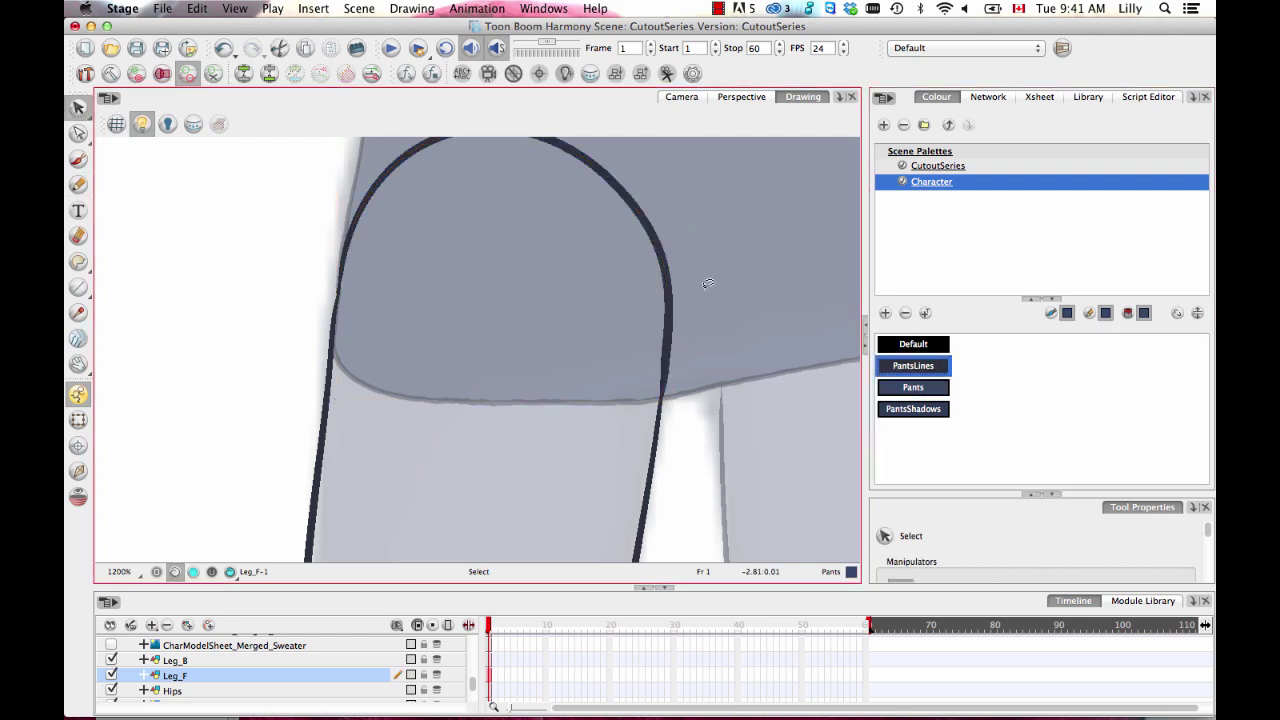
# Fill the closed front leg shape on the Leg_F layer with the Pants colour using the Paint tool
pyautogui.scroll(-3, 551, 343)
pyautogui.scroll(-1, 596, 397)
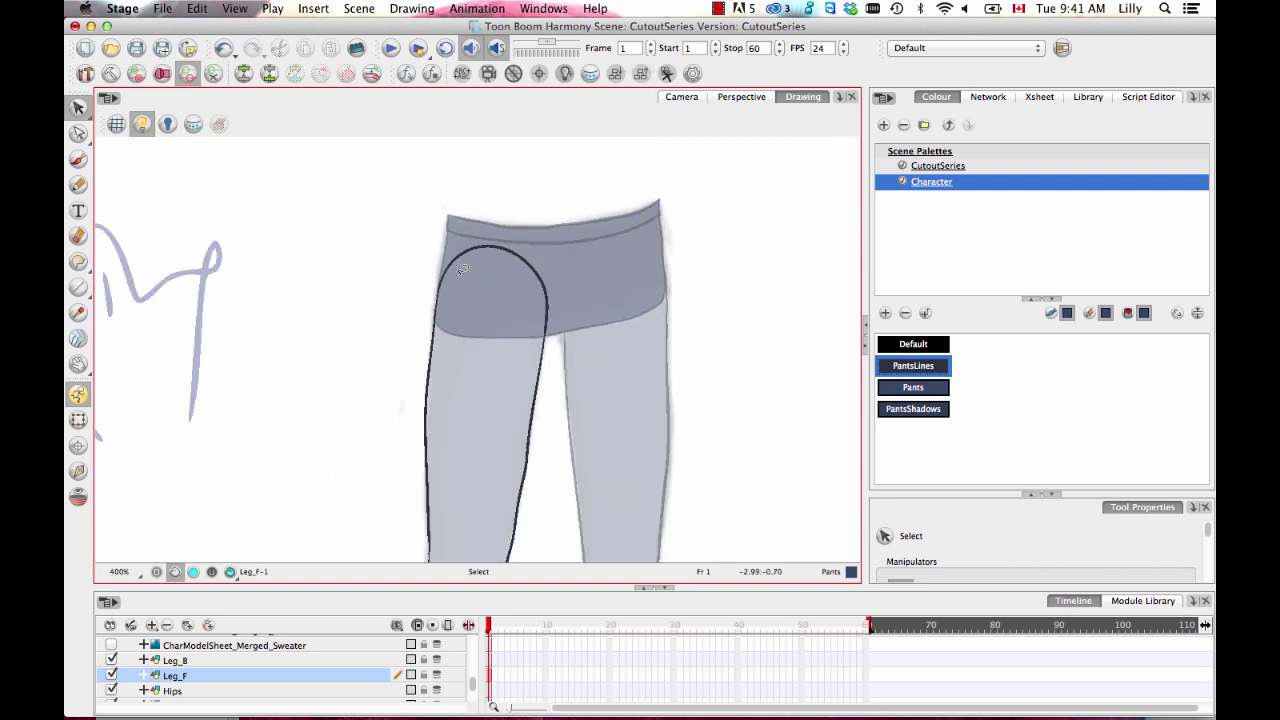
pyautogui.scroll(-1, 575, 347)
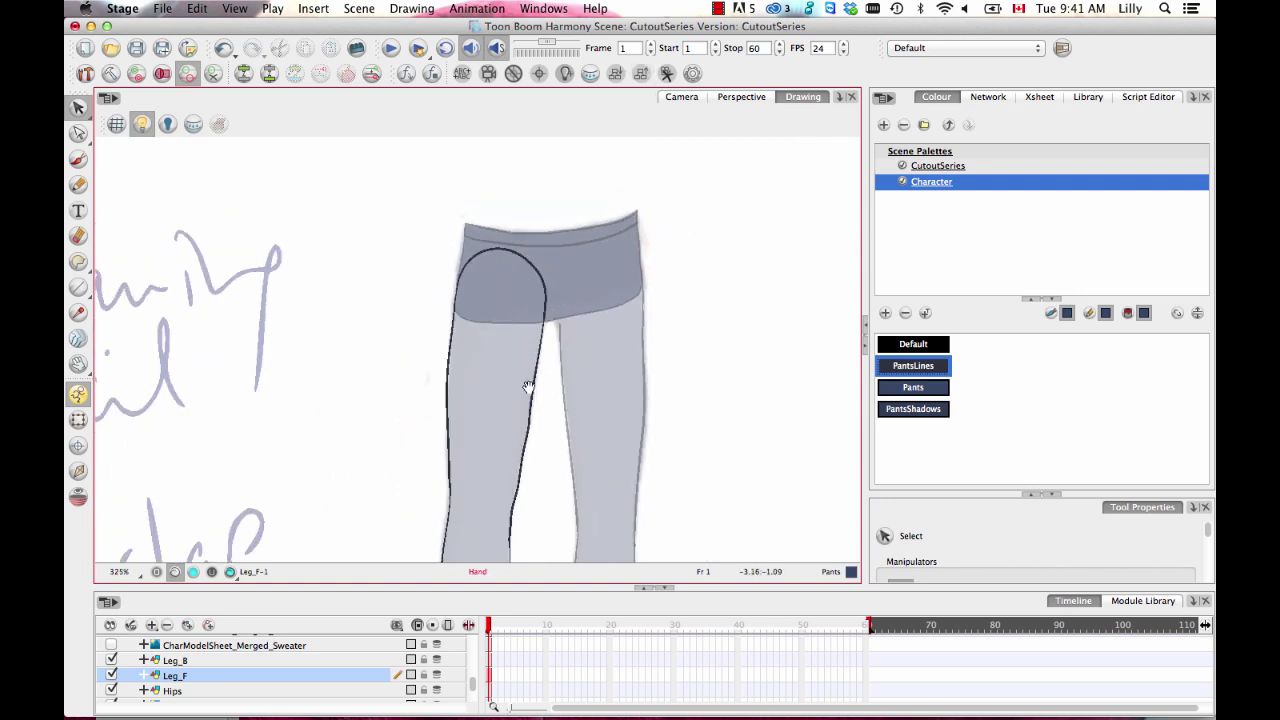
pyautogui.scroll(-1, 508, 256)
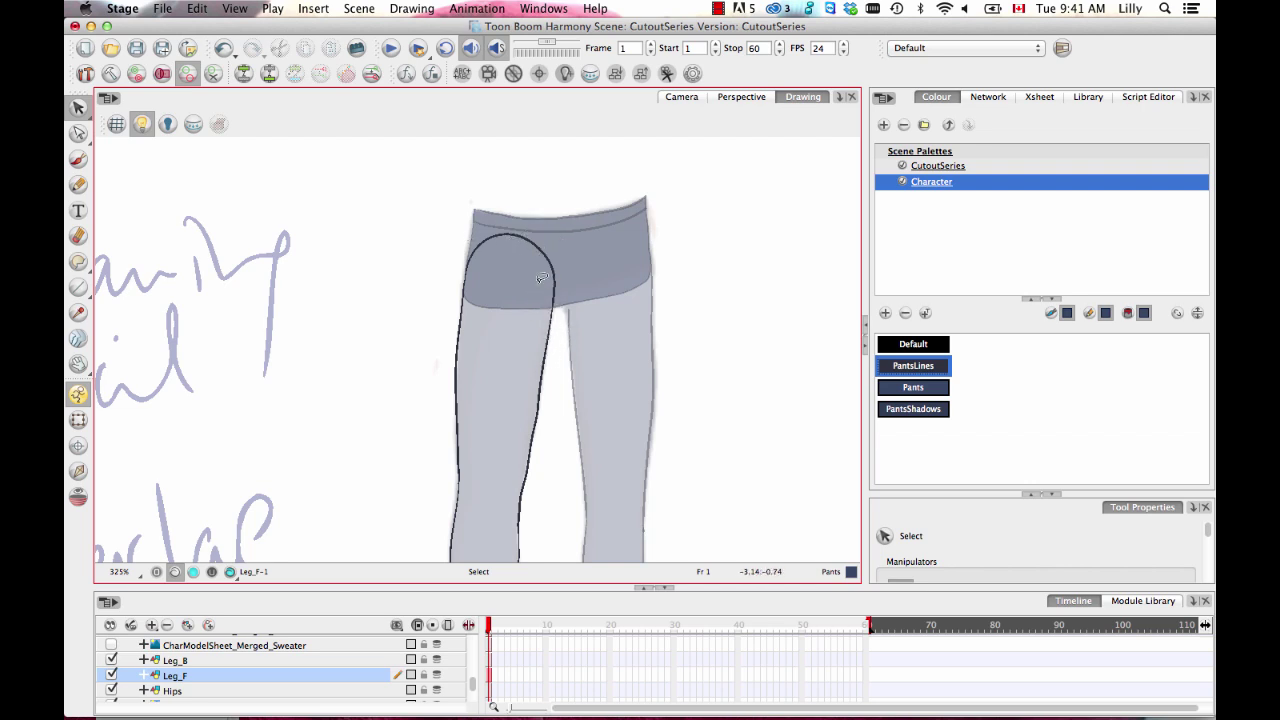
pyautogui.scroll(-4, 545, 282)
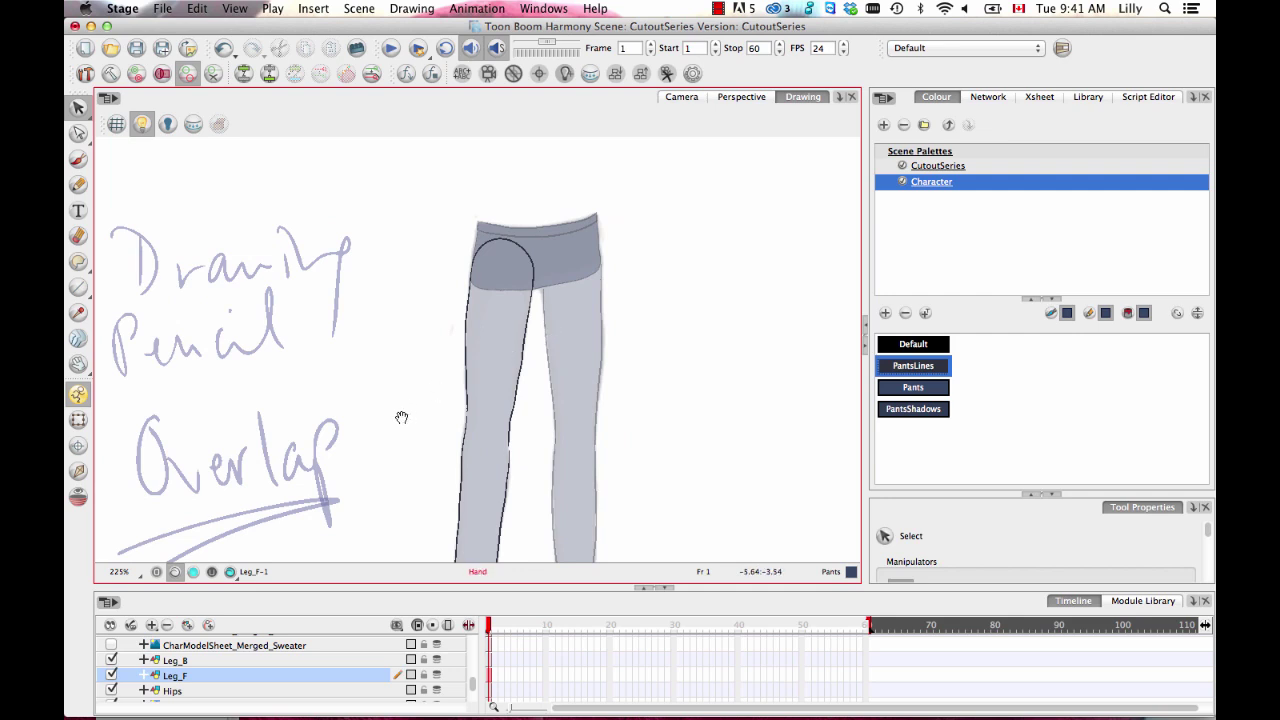
pyautogui.moveTo(401, 417); pyautogui.dragTo(405, 347)
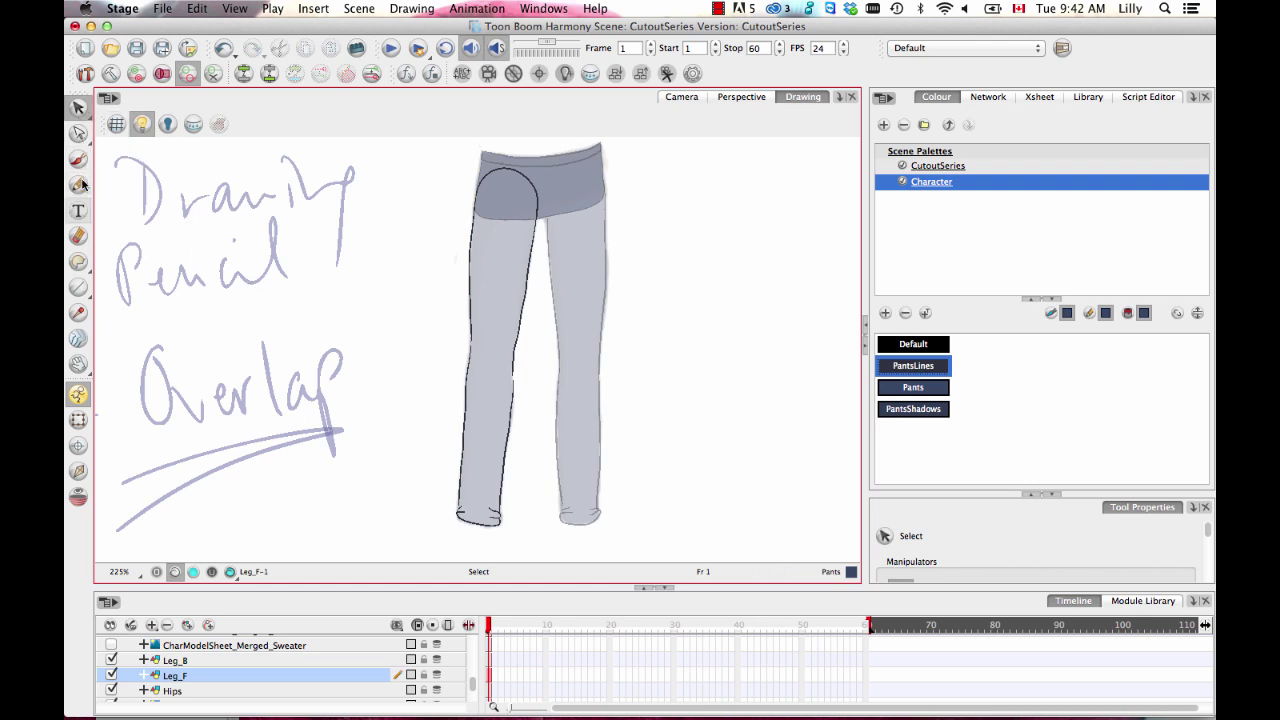
pyautogui.moveTo(78, 261); pyautogui.dragTo(130, 262)
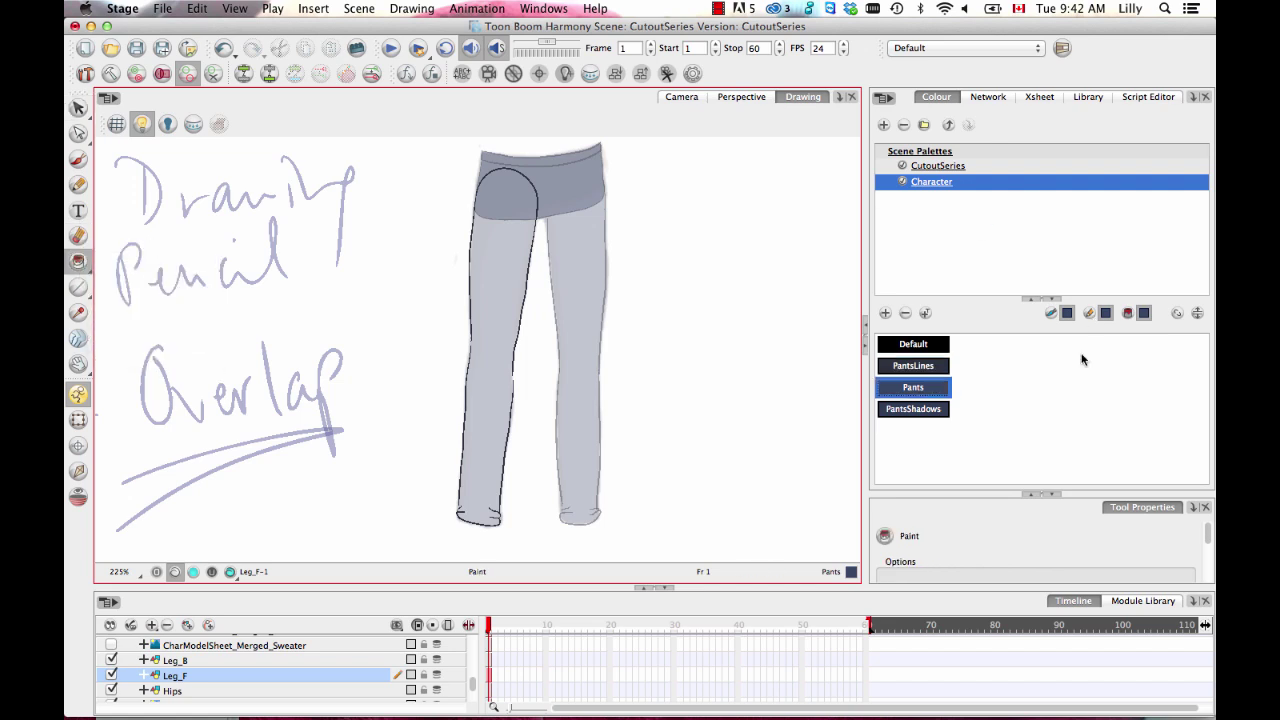
pyautogui.click(490, 256)
pyautogui.scroll(-1, 604, 403)
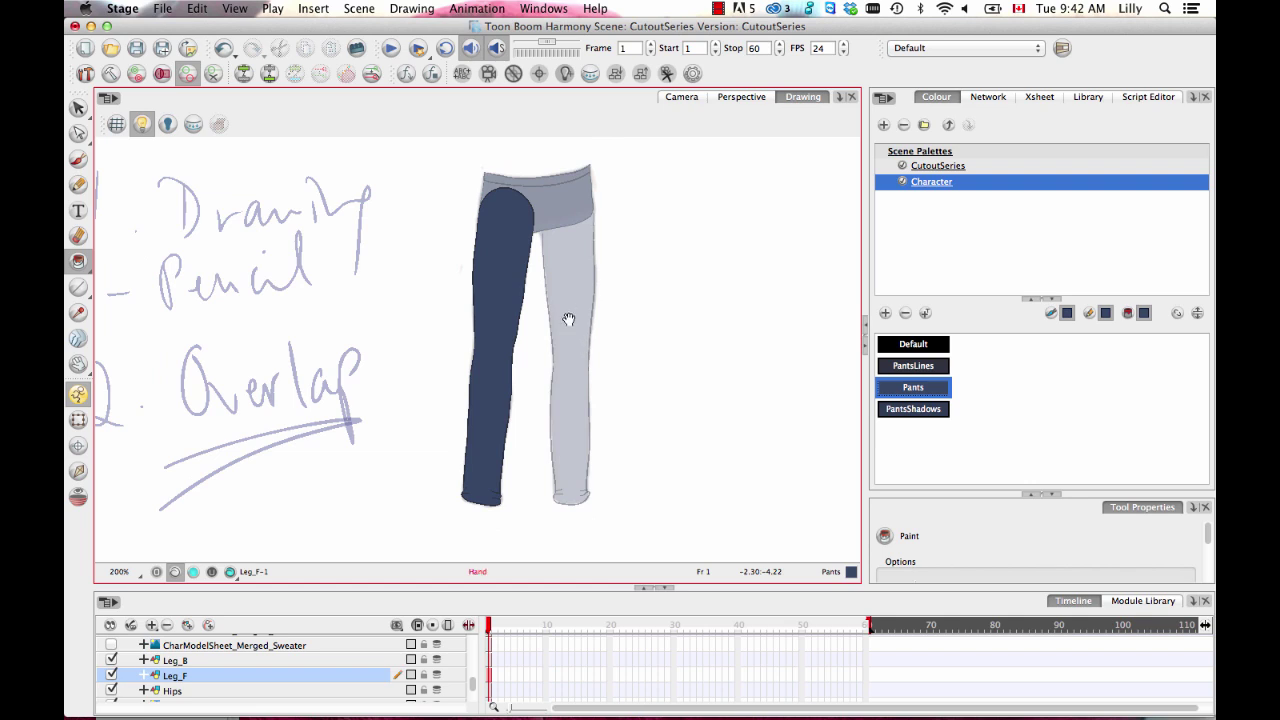
# Return to the Camera view and examine the painted front leg from the hip overlap down to the cuffs
pyautogui.click(682, 97)
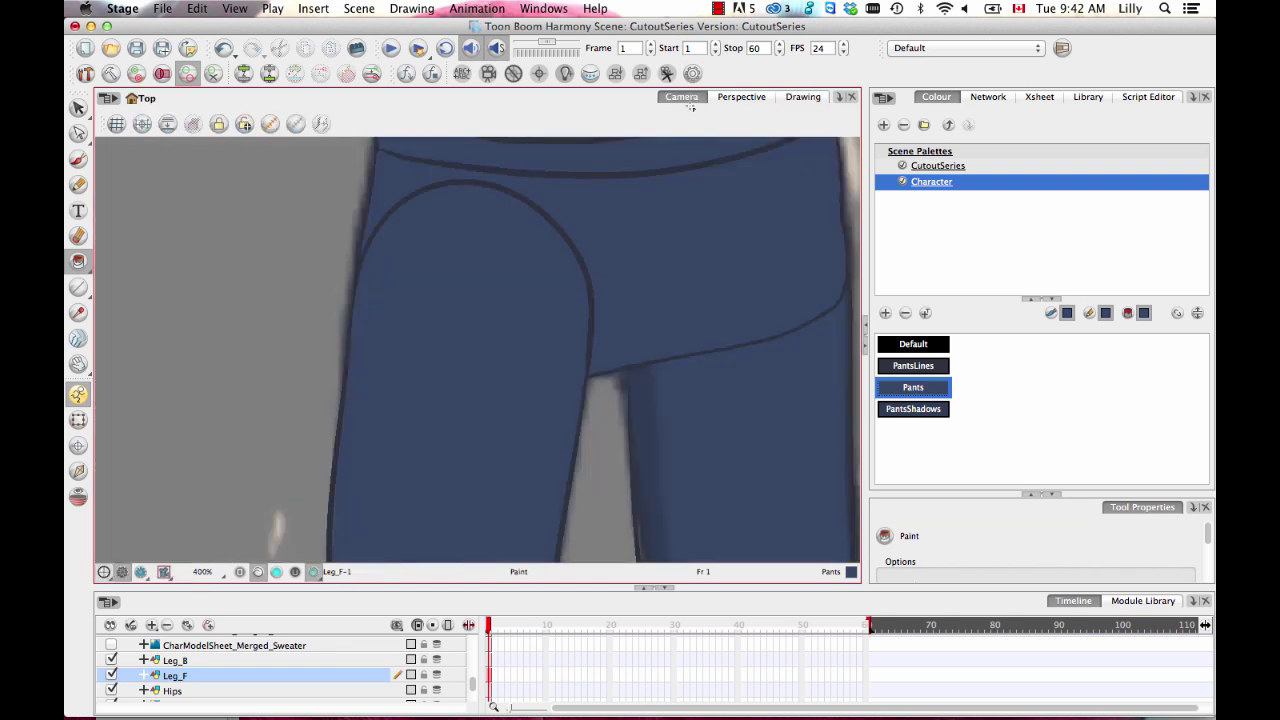
pyautogui.scroll(-1, 263, 286)
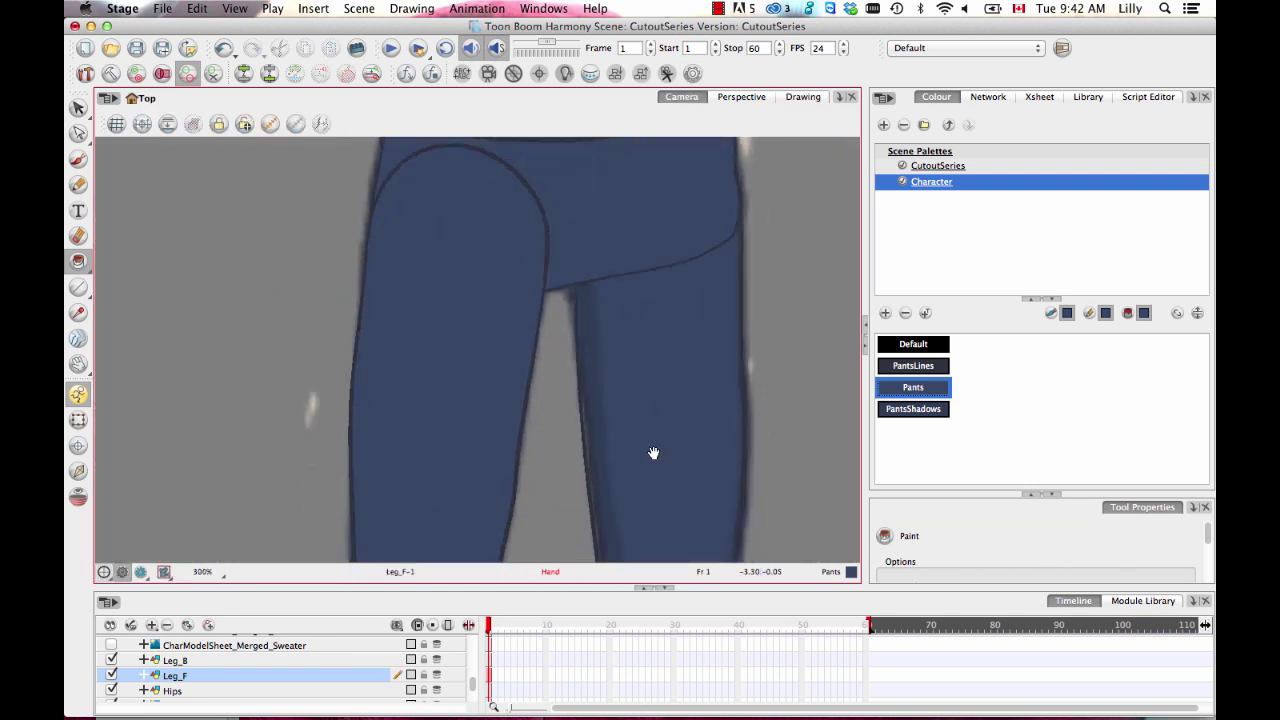
pyautogui.scroll(-1, 650, 445)
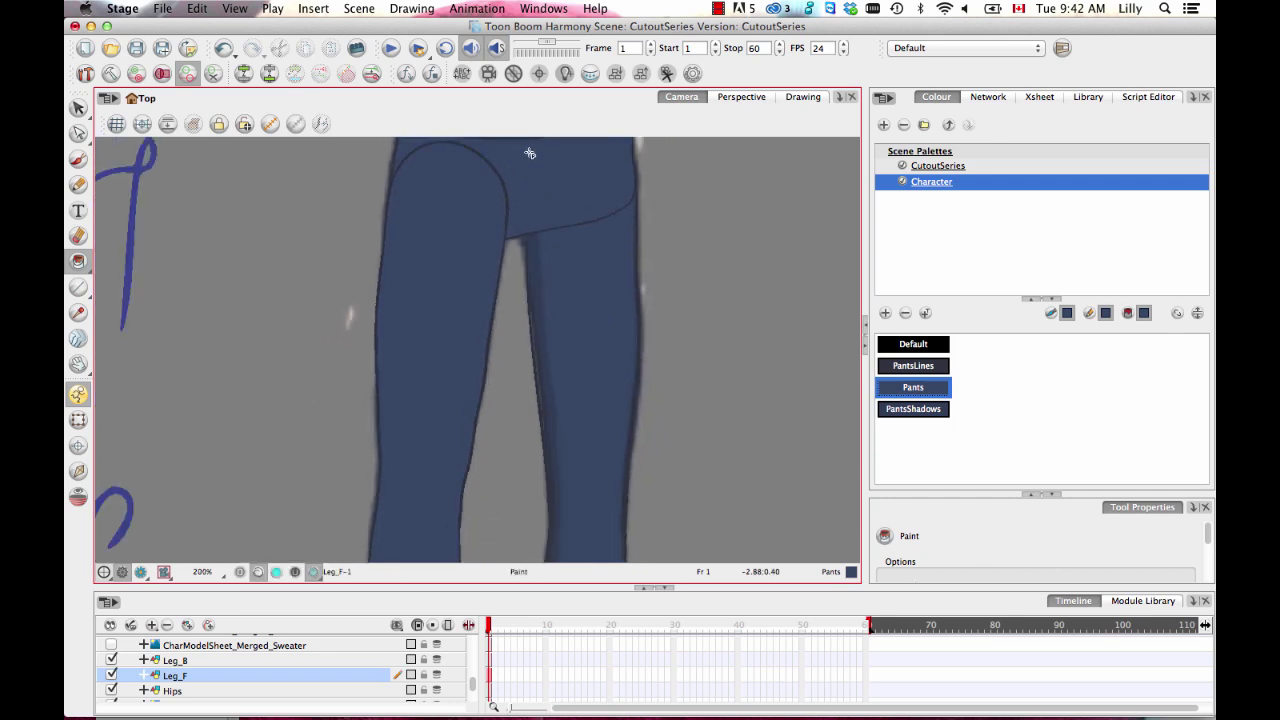
pyautogui.scroll(-2, 530, 153)
pyautogui.scroll(1, 560, 457)
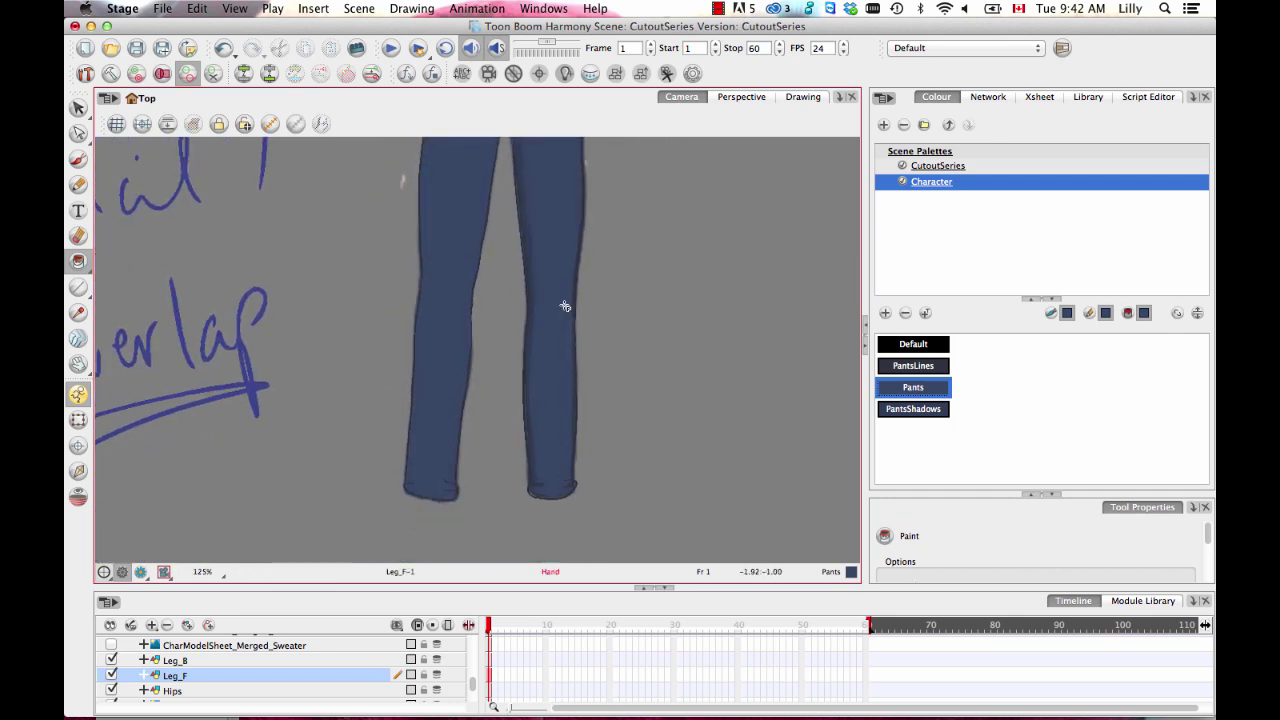
# Move the Leg_F layer below the Hips layer in the timeline
pyautogui.moveTo(196, 679); pyautogui.dragTo(200, 702)
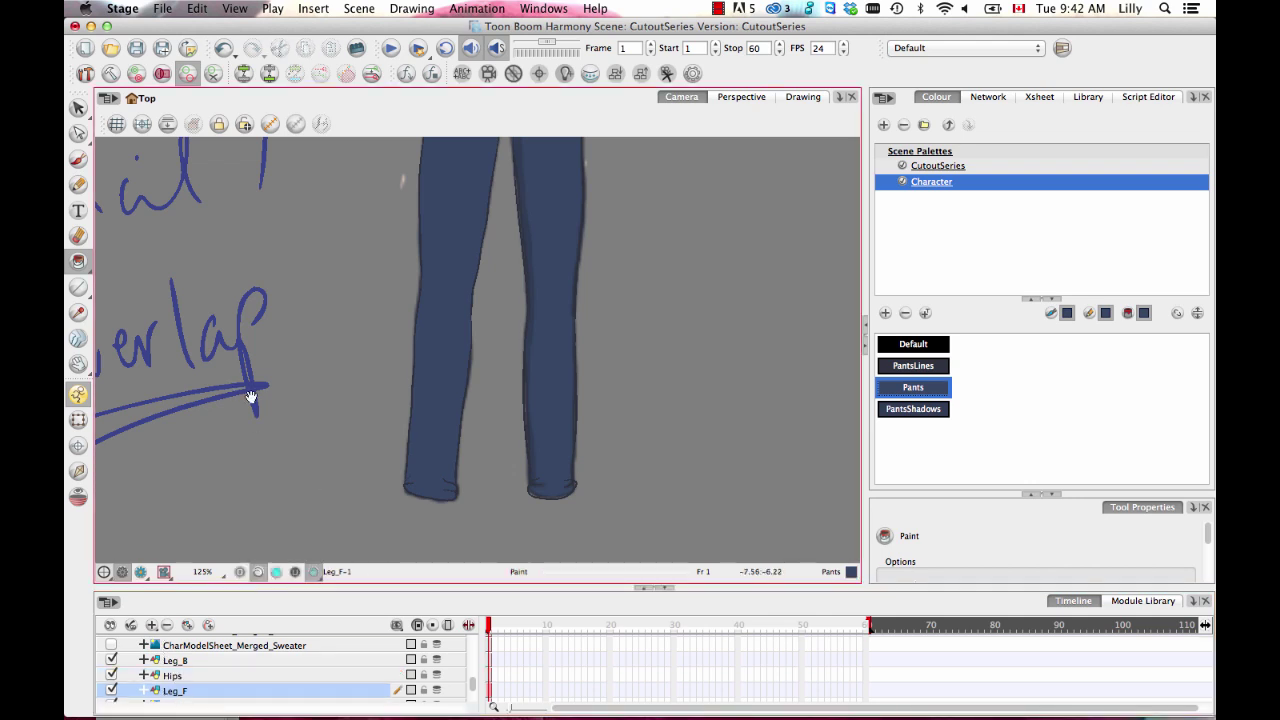
pyautogui.scroll(-1, 253, 449)
pyautogui.scroll(-1, 253, 449)
# Show the Advanced Animation toolbar and reposition the front leg's pivot onto its hip joint with the Rotate tool
pyautogui.click(78, 420)
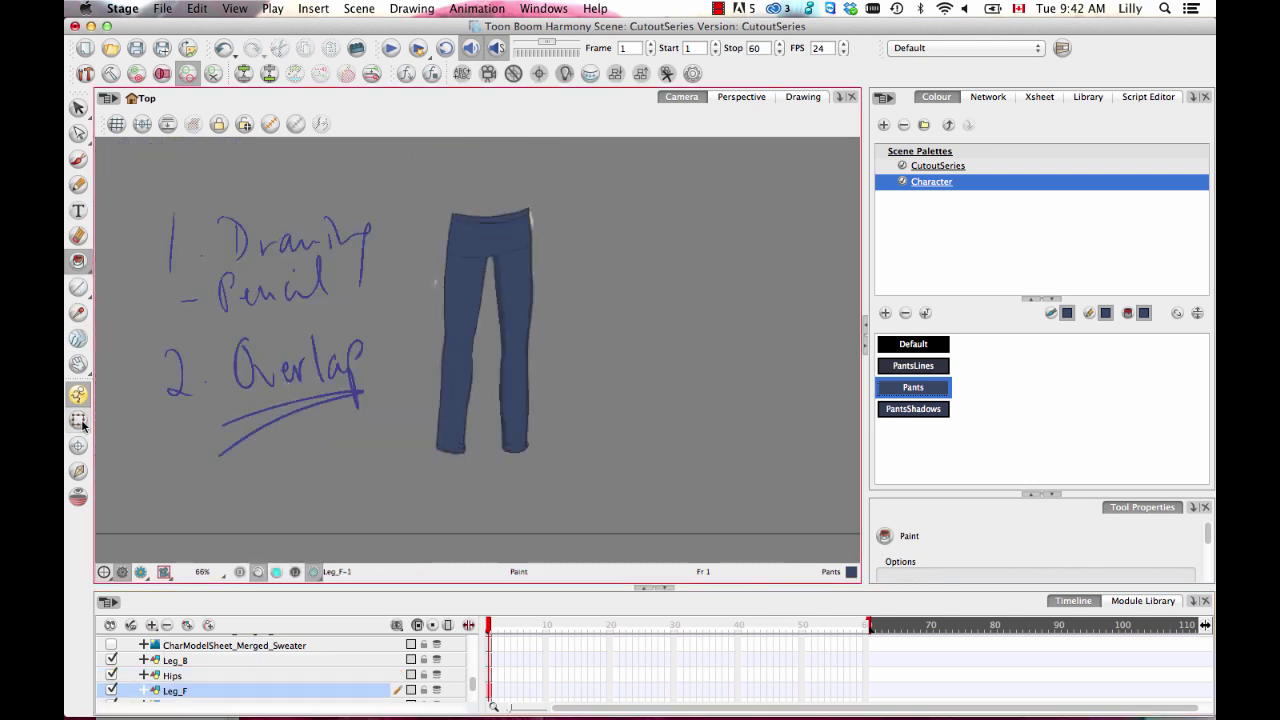
pyautogui.click(471, 369)
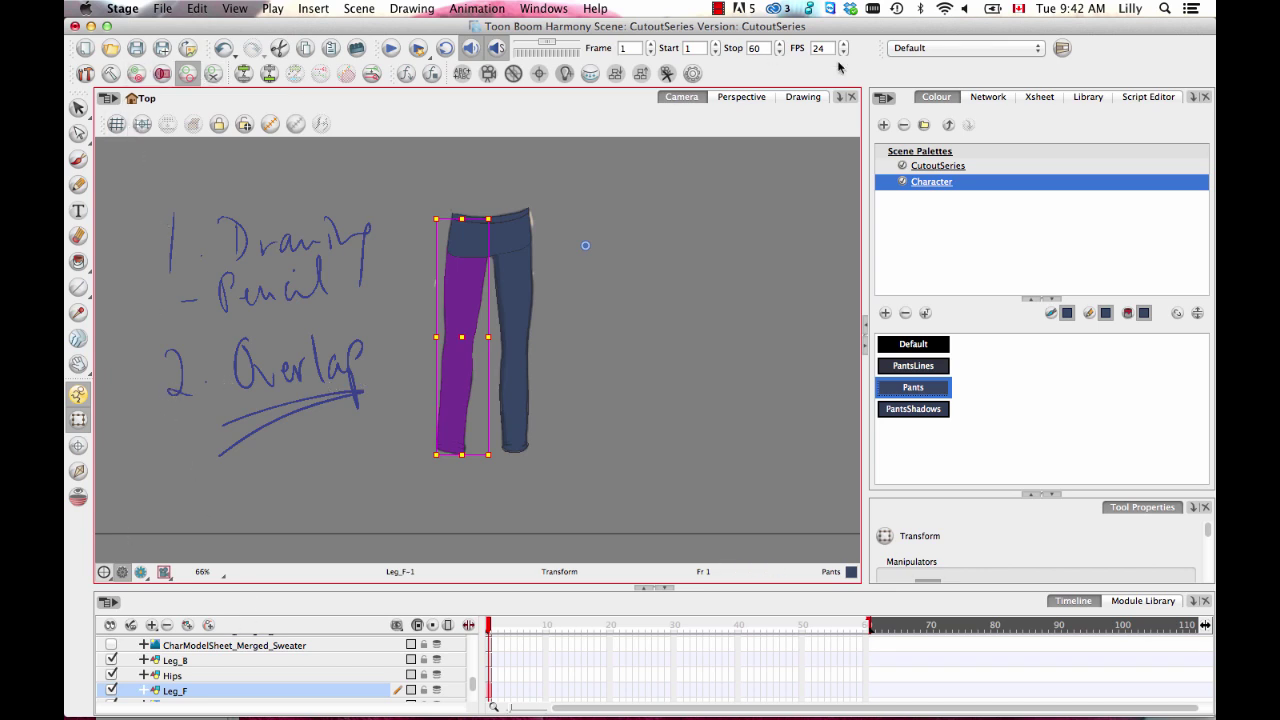
pyautogui.rightClick(747, 66)
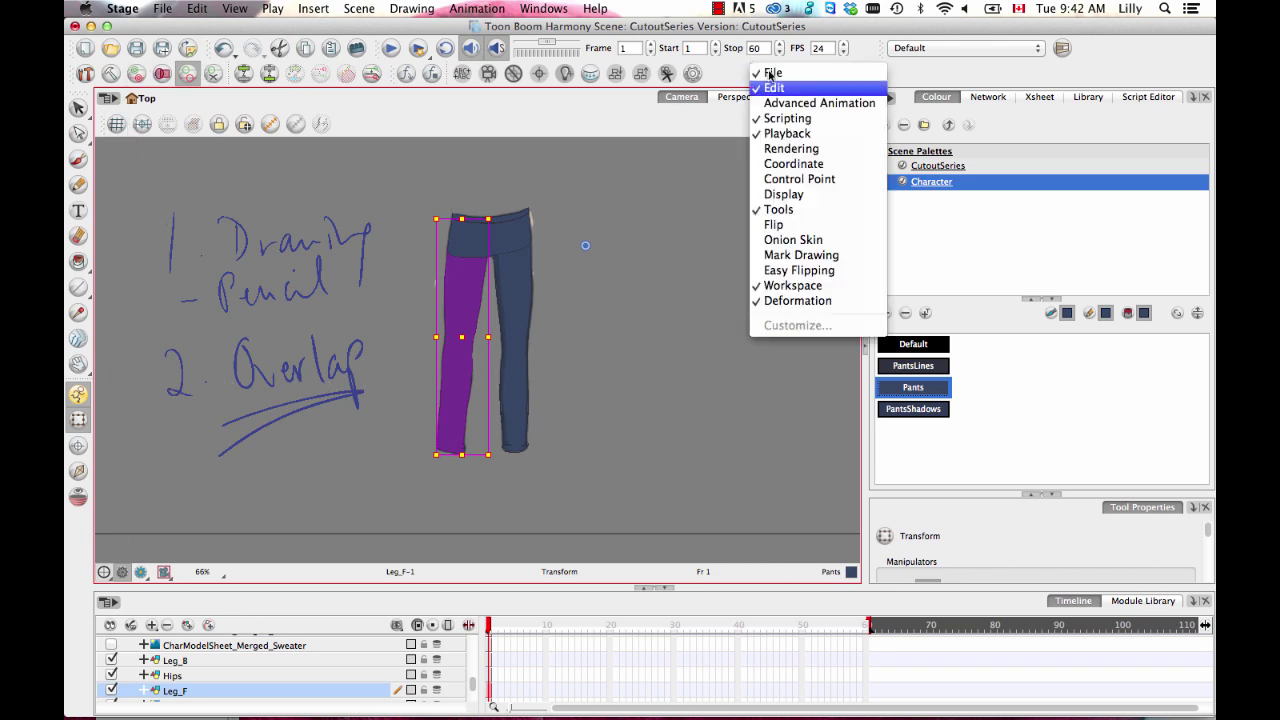
pyautogui.click(812, 103)
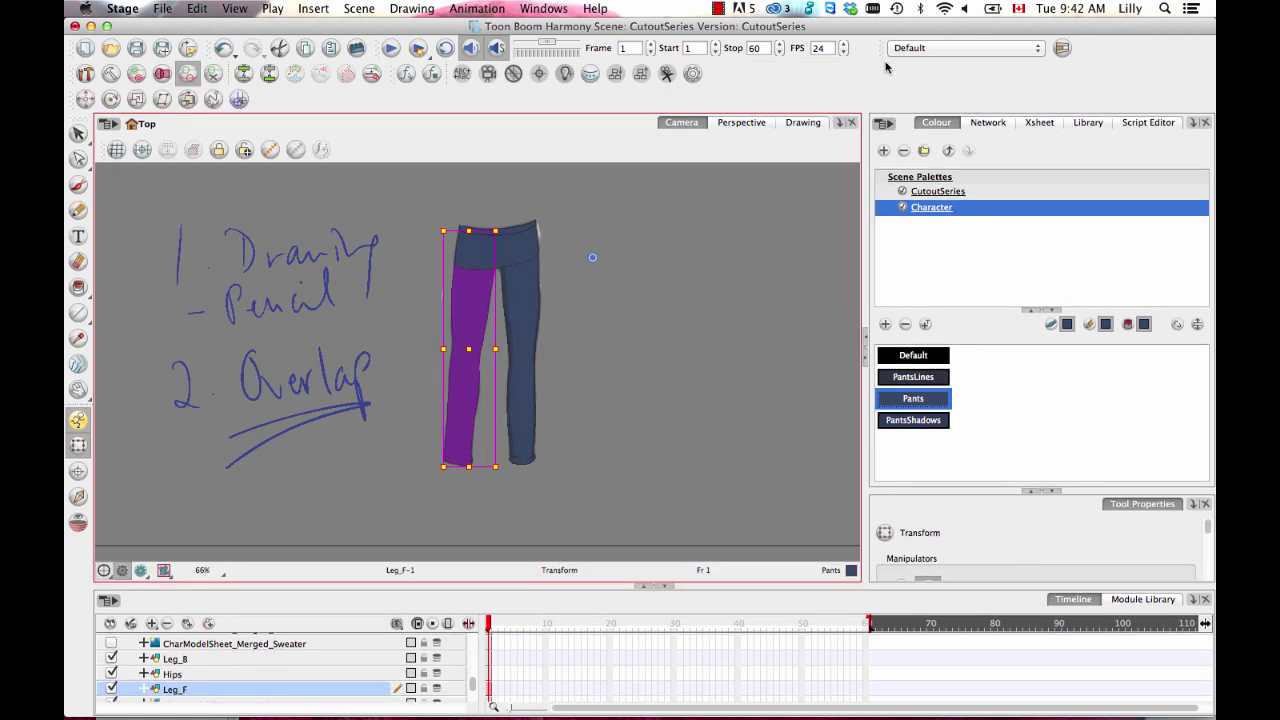
pyautogui.click(111, 100)
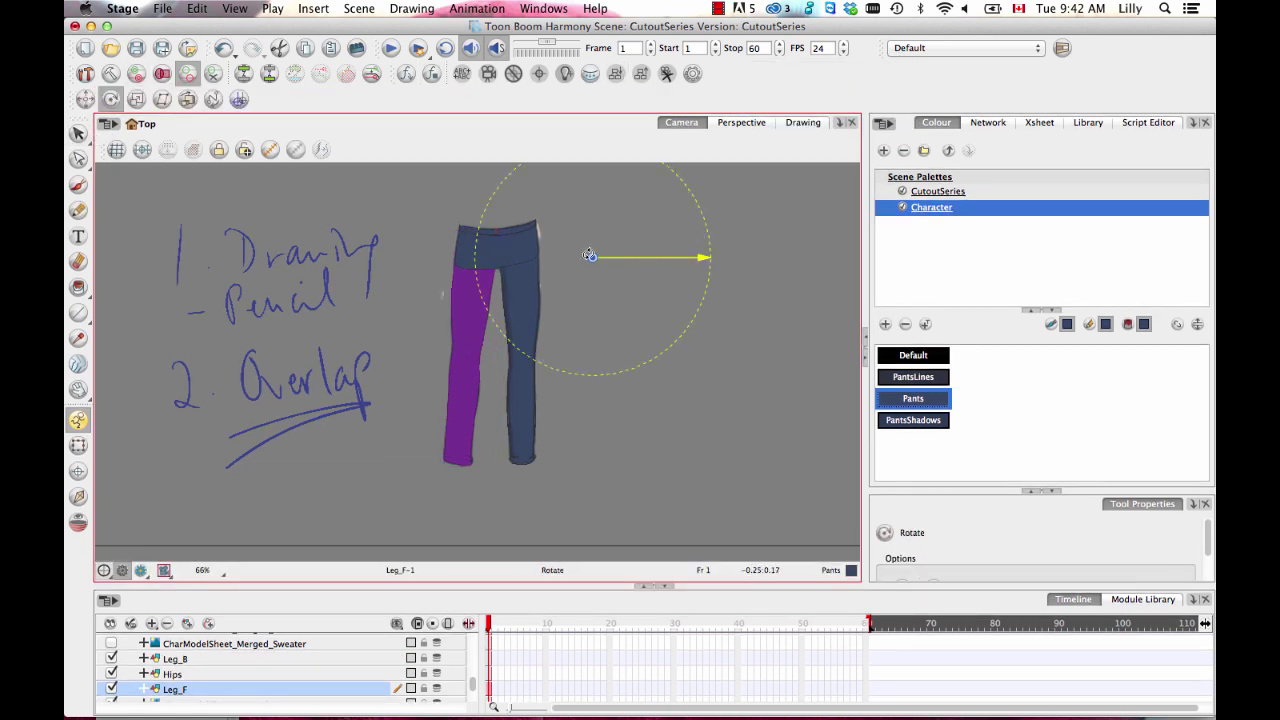
pyautogui.moveTo(588, 256); pyautogui.dragTo(474, 254)
# Rotate the front leg outward about its hip pivot with the Transform tool and check the overlap with the hips
pyautogui.click(78, 445)
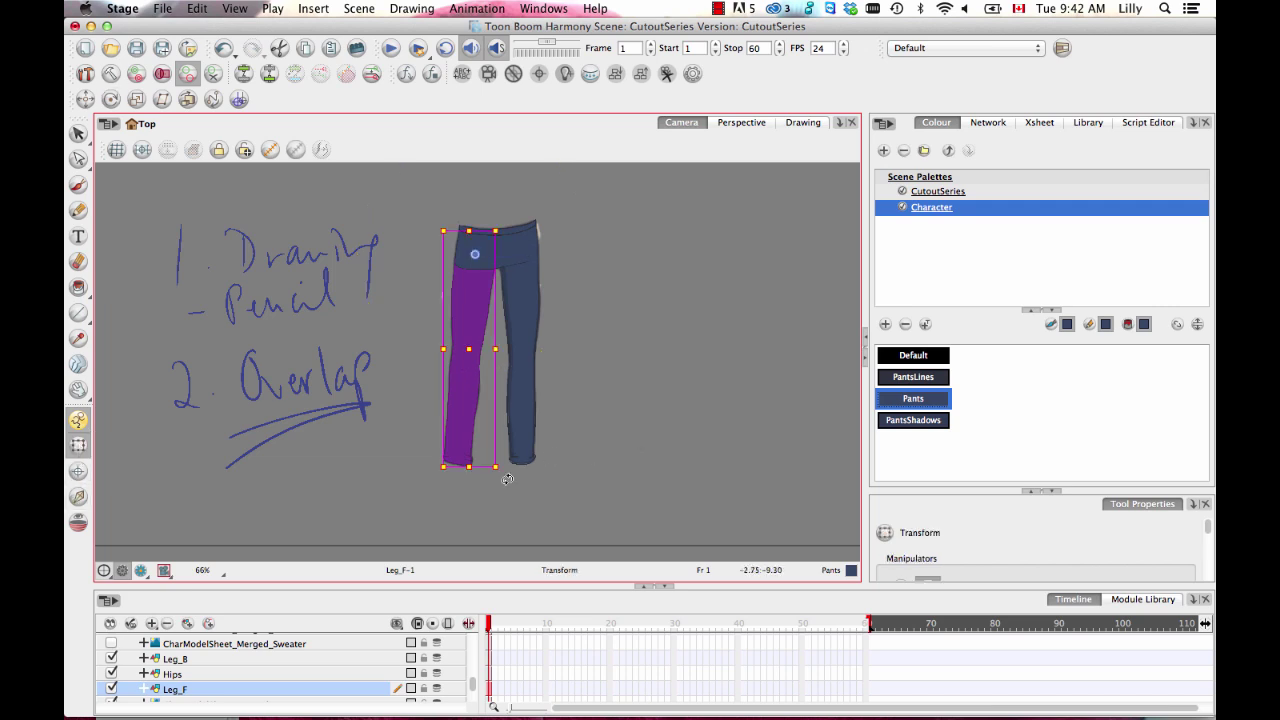
pyautogui.moveTo(506, 479); pyautogui.dragTo(416, 400)
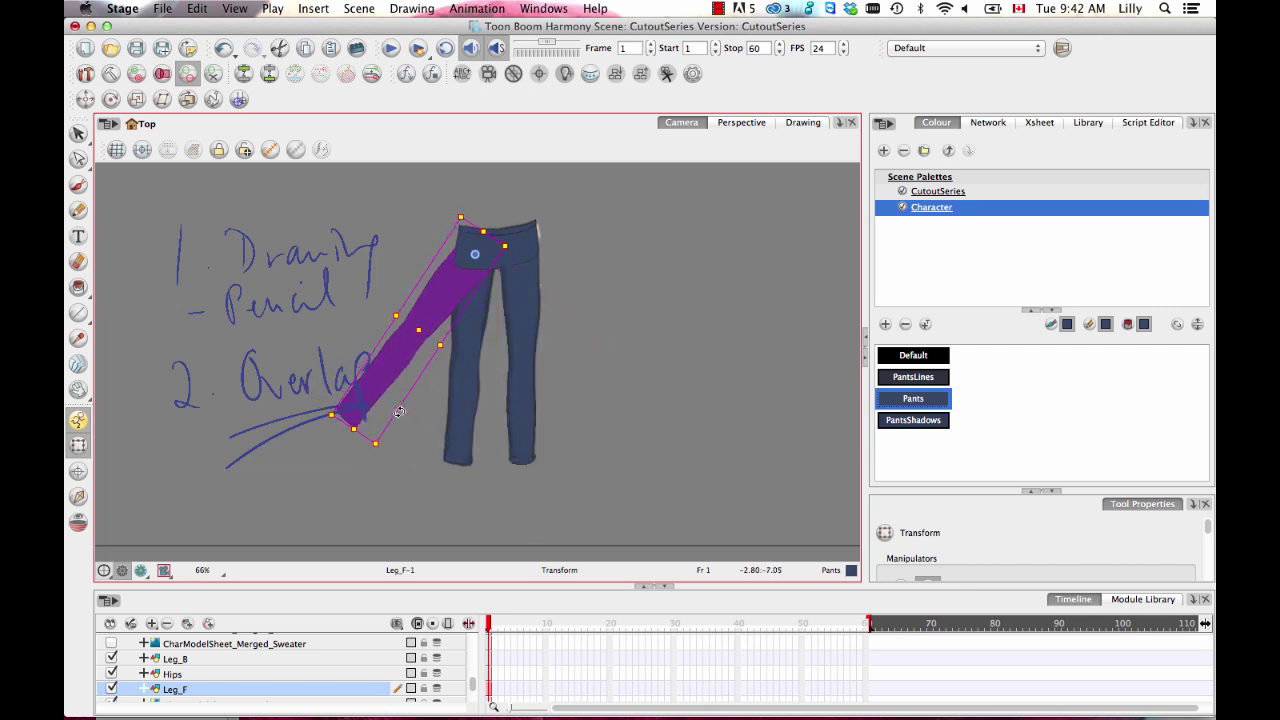
pyautogui.scroll(1, 446, 287)
pyautogui.scroll(2, 558, 300)
pyautogui.click(388, 321)
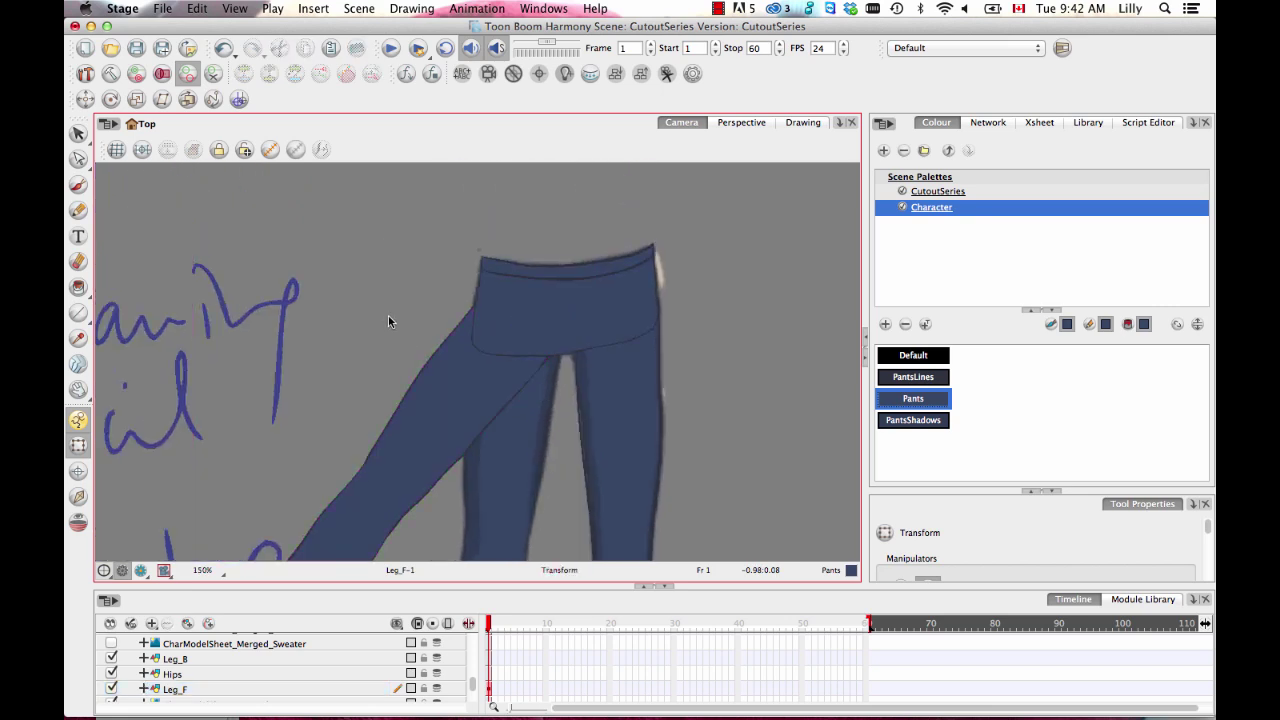
# Swing the front leg slightly further outward, and undo both test rotations
pyautogui.scroll(-2, 501, 370)
pyautogui.click(470, 398)
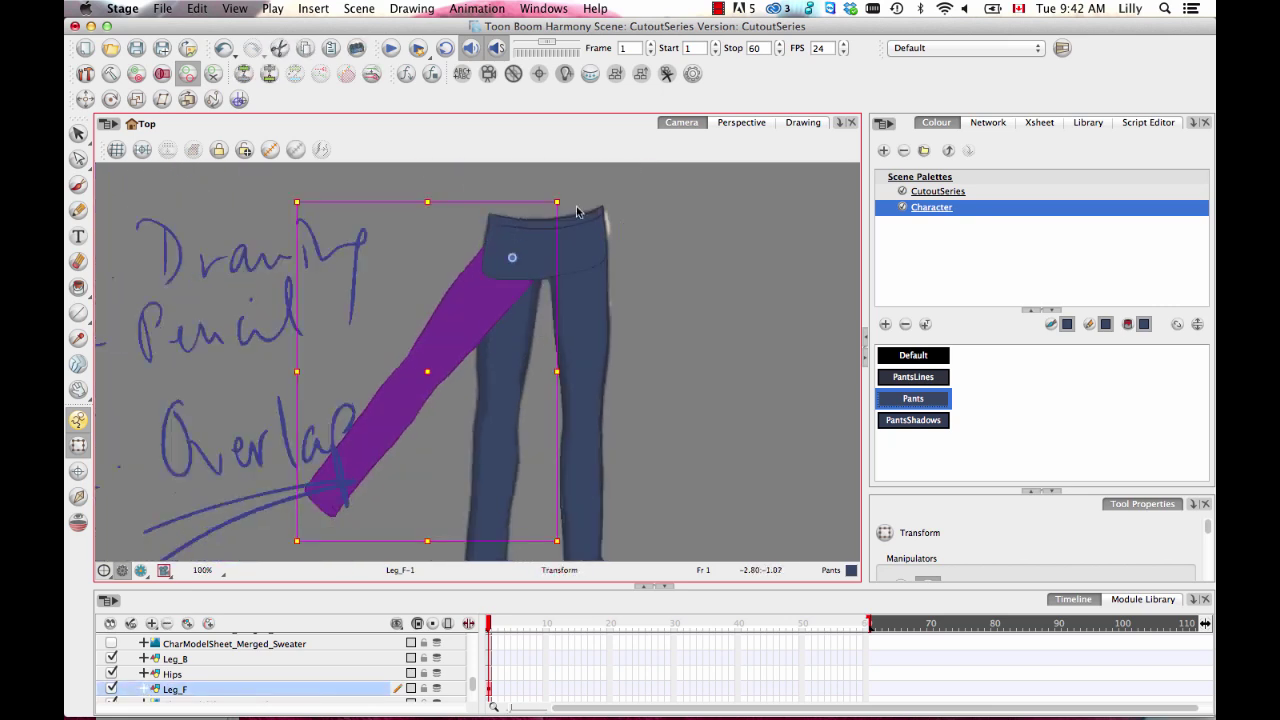
pyautogui.moveTo(571, 537)
pyautogui.mouseDown()
pyautogui.moveTo(724, 450)
pyautogui.moveTo(798, 322)
pyautogui.moveTo(766, 357)
pyautogui.moveTo(522, 392)
pyautogui.mouseUp()
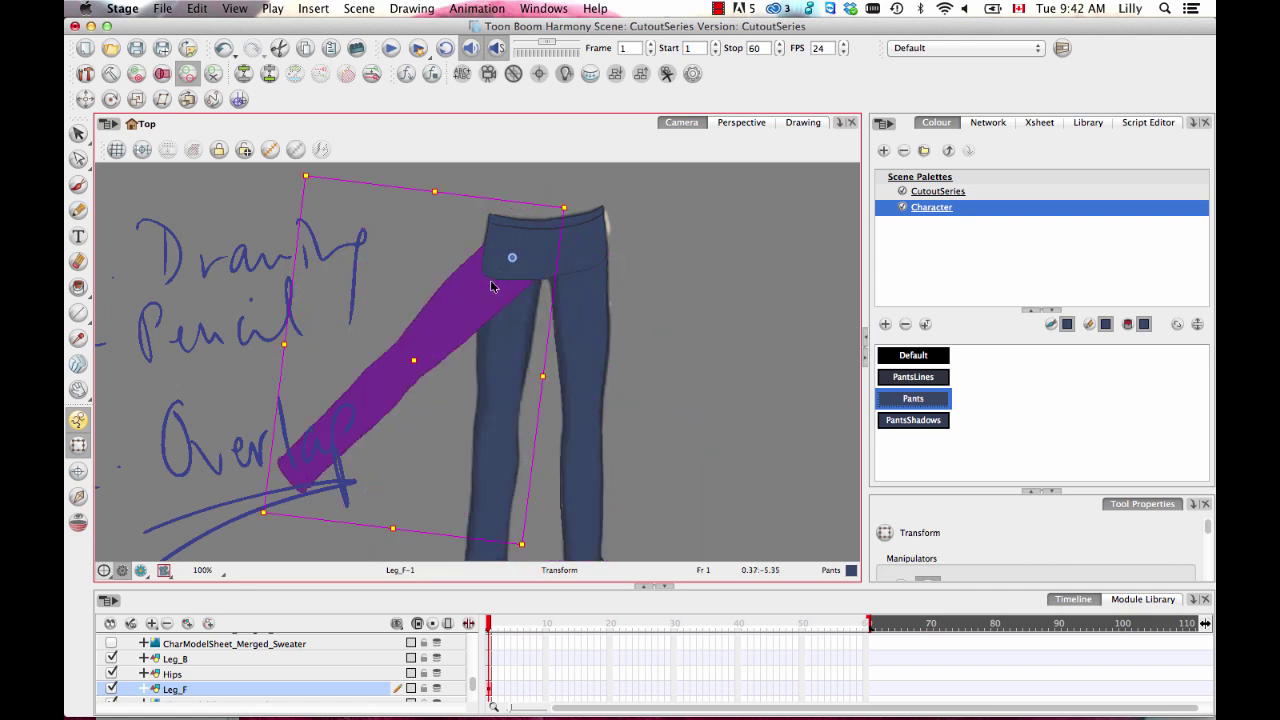
pyautogui.press('super+z')
pyautogui.press('super+z')
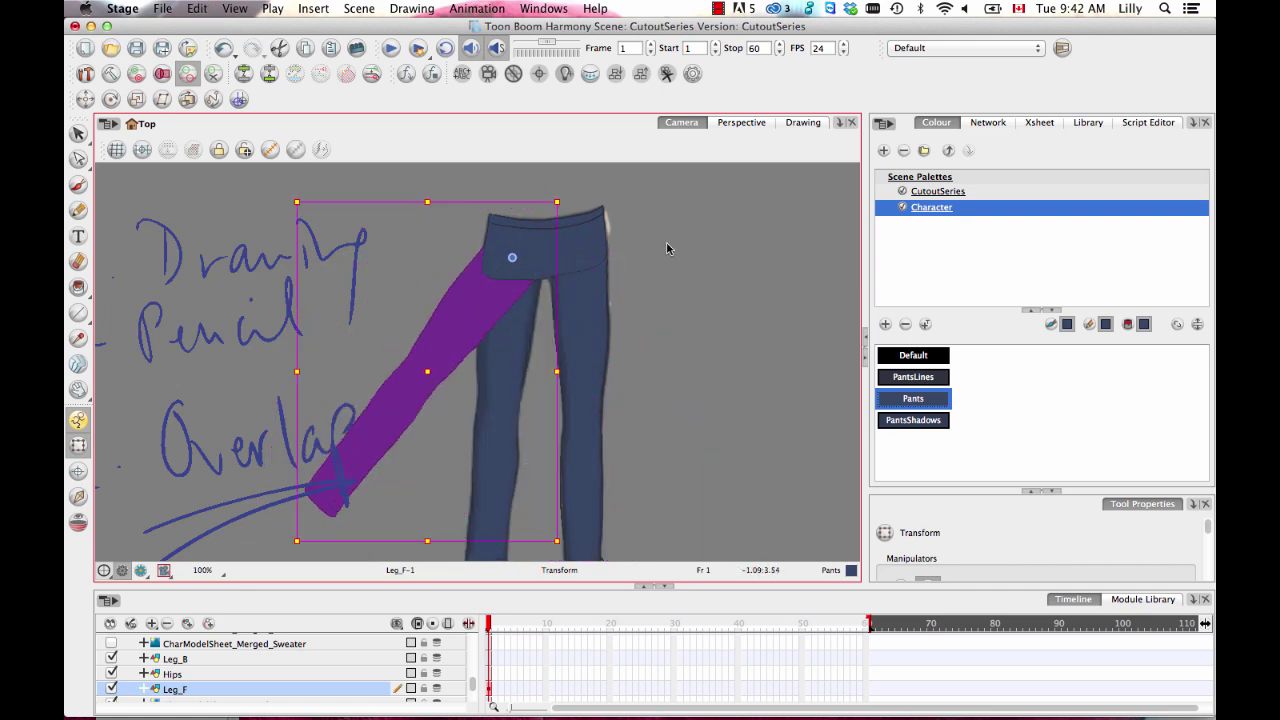
# In the Drawing view, move the front leg's Pants fill from Line Art to Colour Art, leaving the outline on Line Art
pyautogui.click(803, 122)
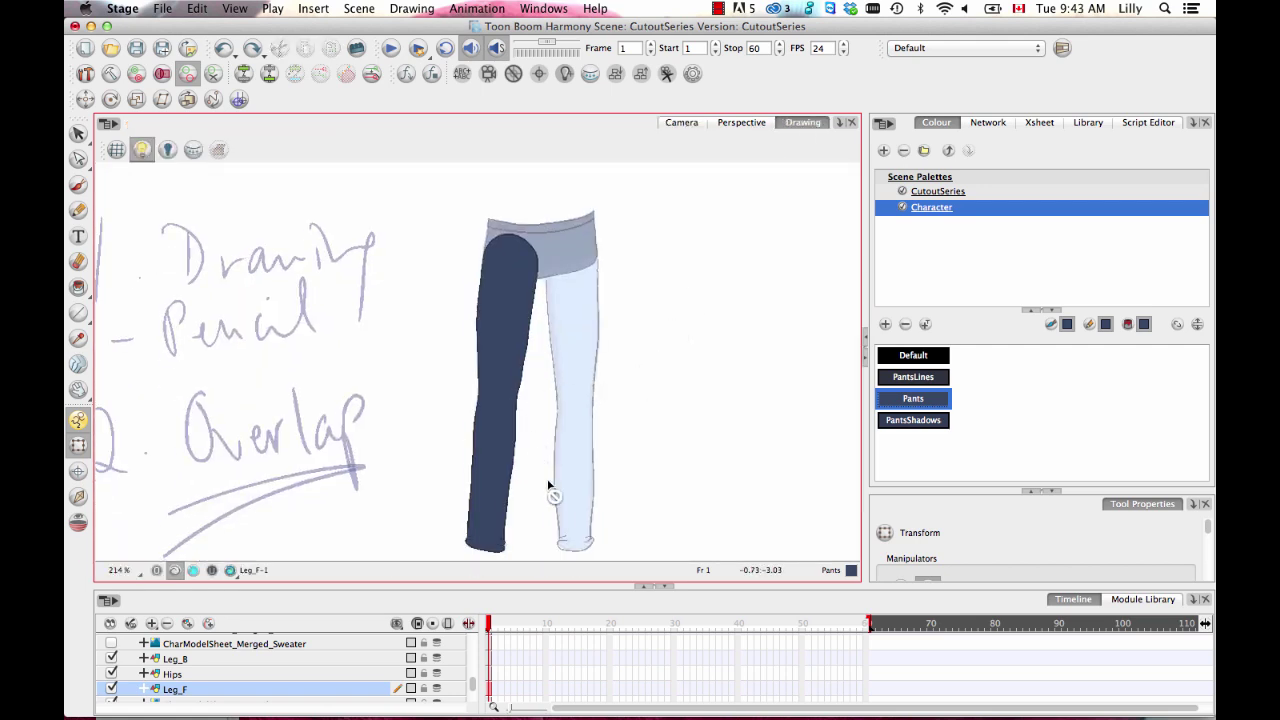
pyautogui.press('space')
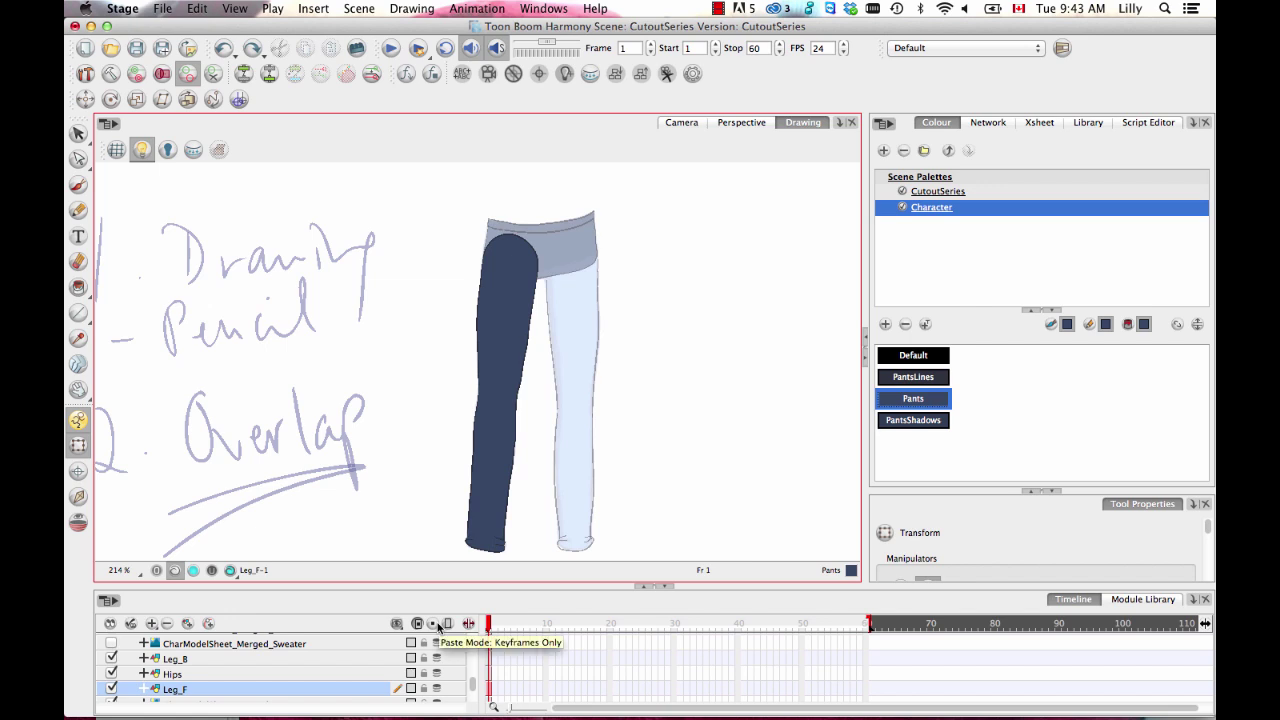
pyautogui.scroll(-2, 651, 409)
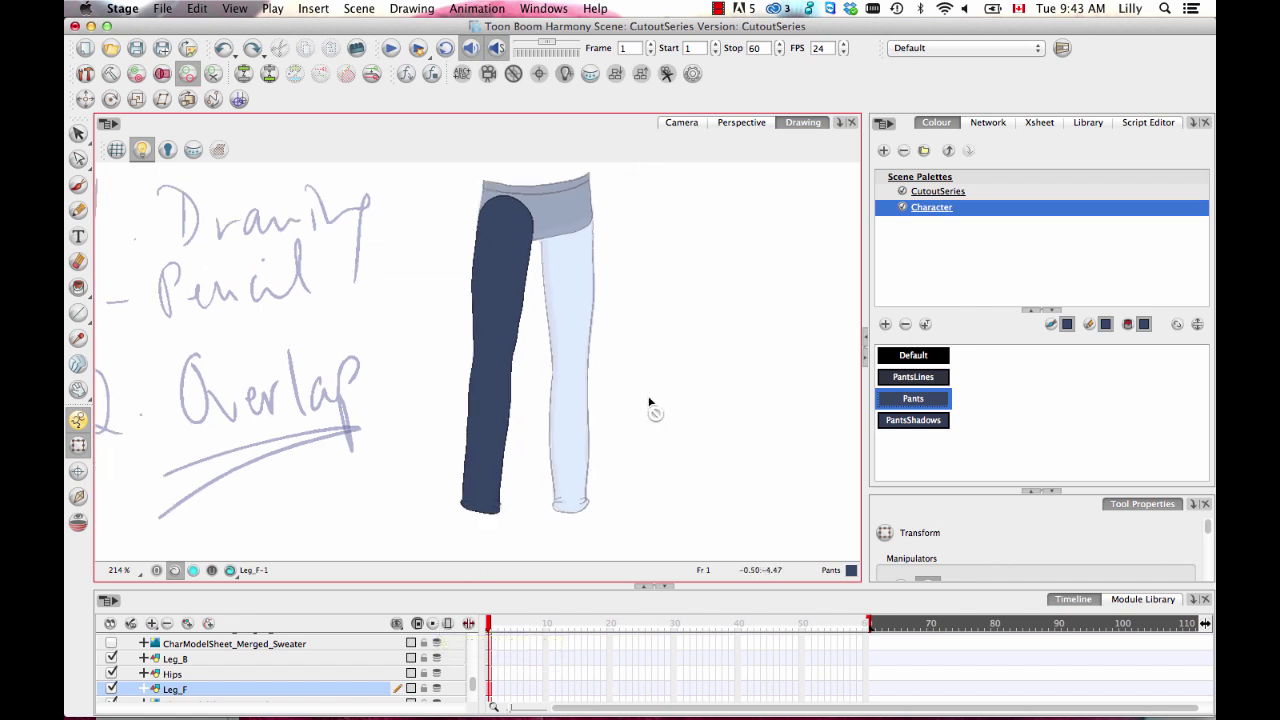
pyautogui.click(78, 133)
pyautogui.click(508, 317)
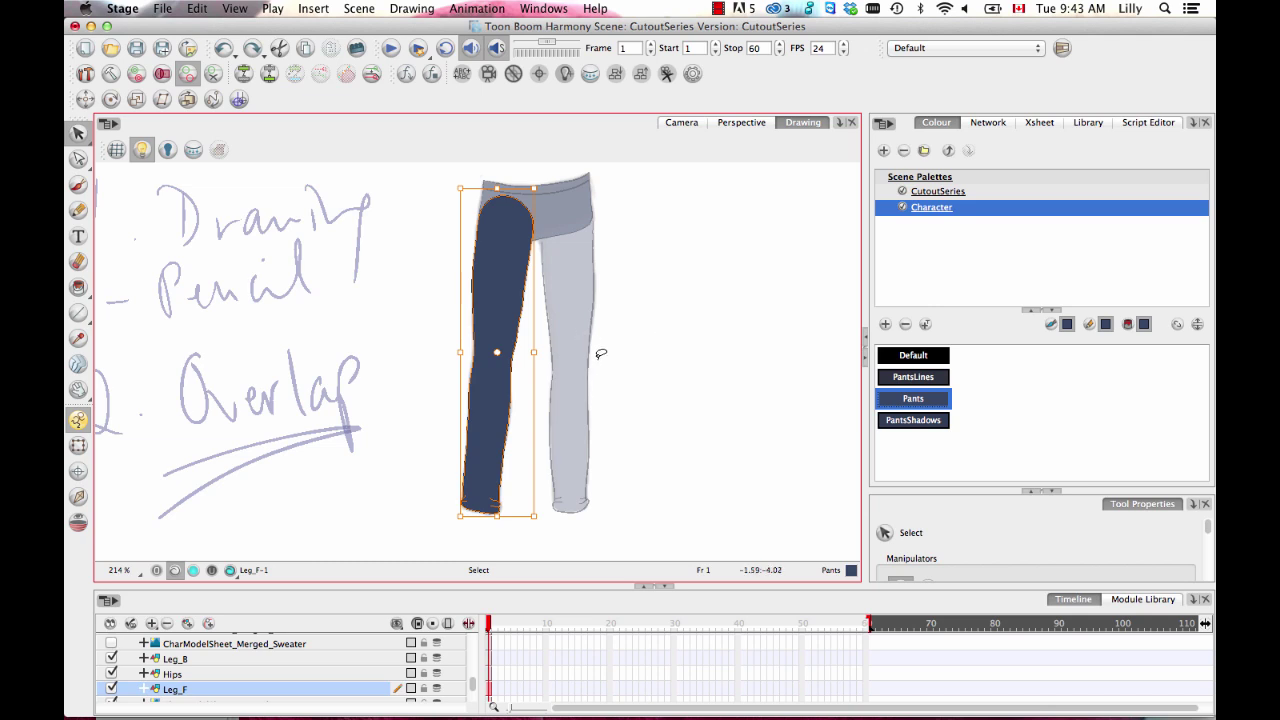
pyautogui.press('super+shift+a')
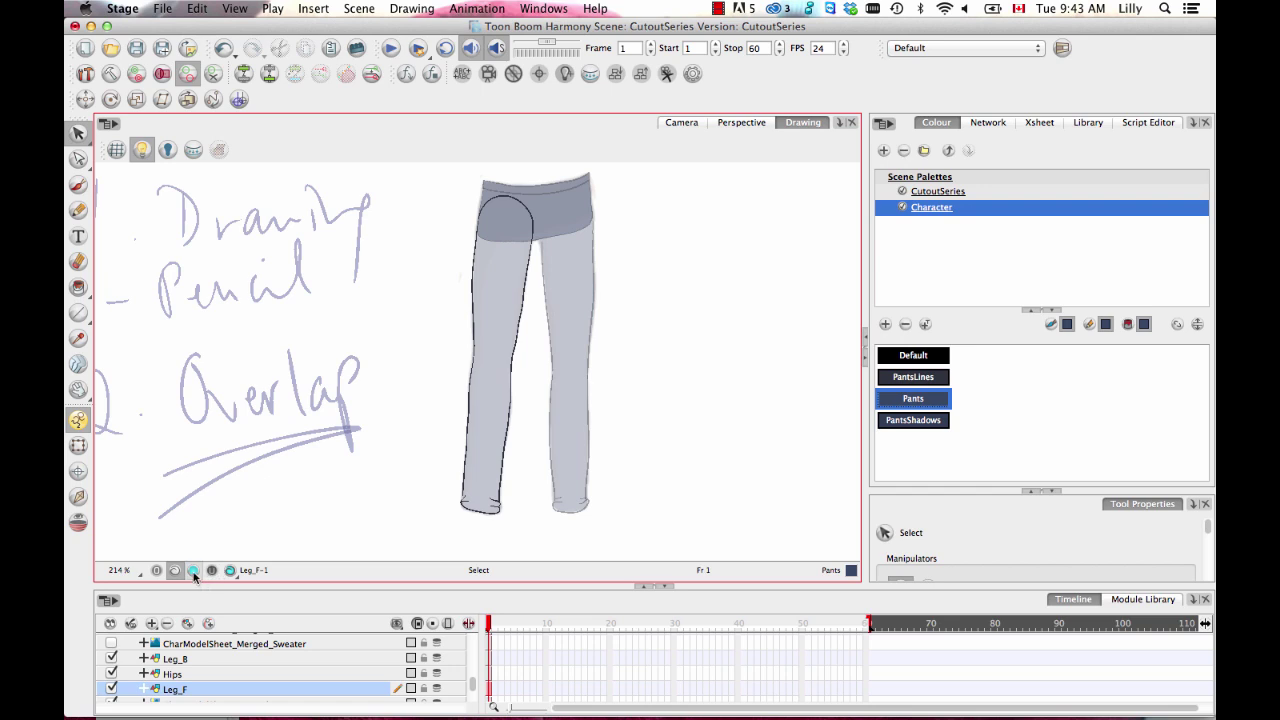
pyautogui.click(193, 570)
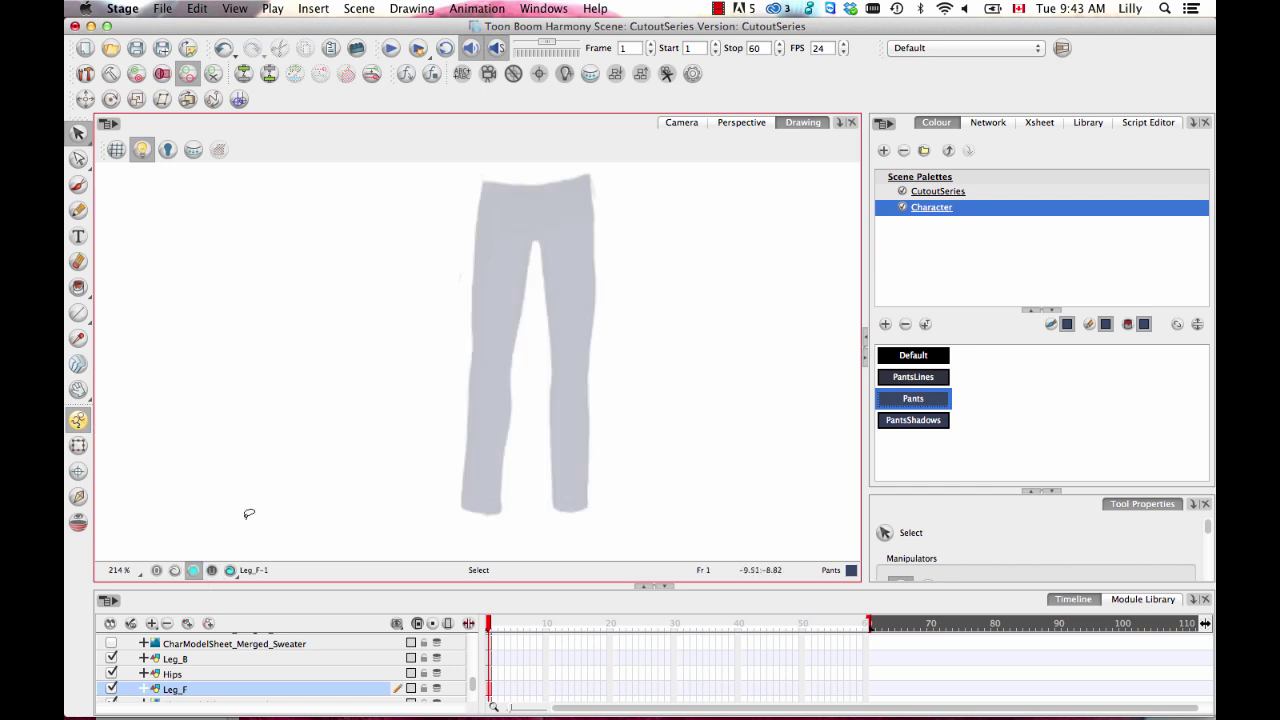
pyautogui.click(197, 571)
pyautogui.click(162, 505)
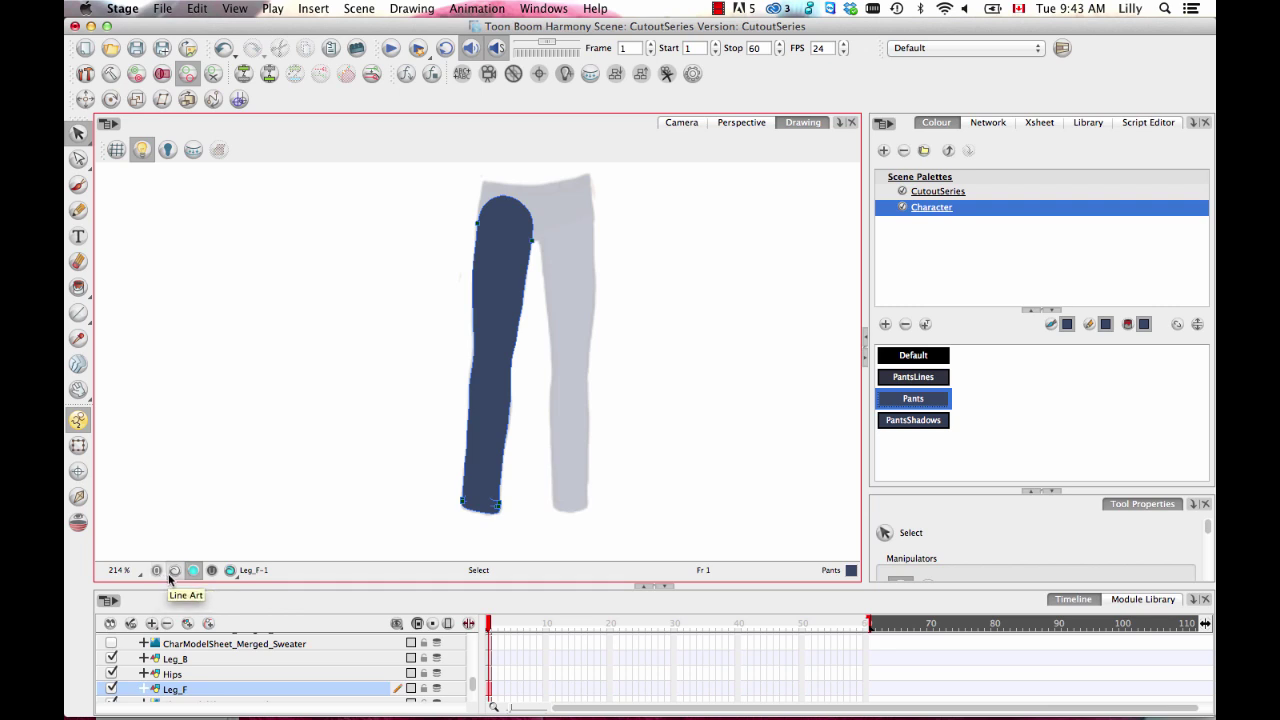
# Compare the front leg's Colour Art fill with its Line Art outline, toggling the combined art preview on and off
pyautogui.click(194, 571)
pyautogui.click(232, 572)
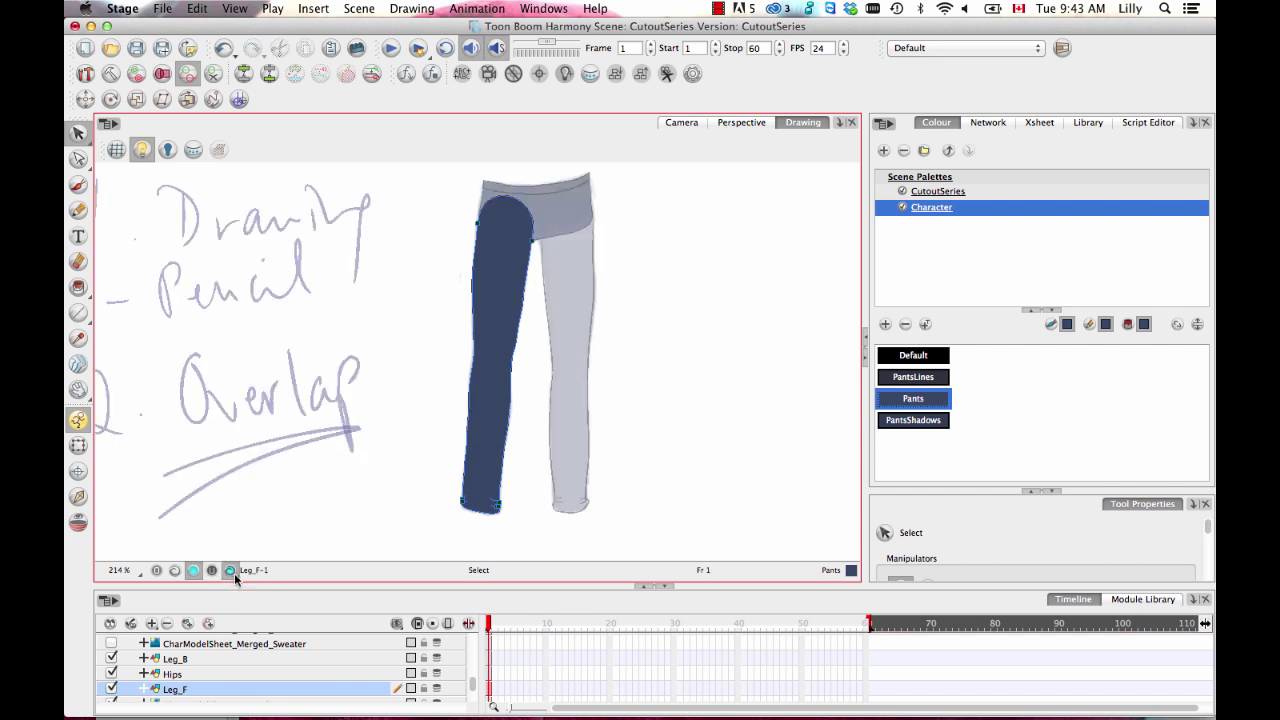
pyautogui.click(232, 572)
pyautogui.click(232, 572)
pyautogui.click(232, 572)
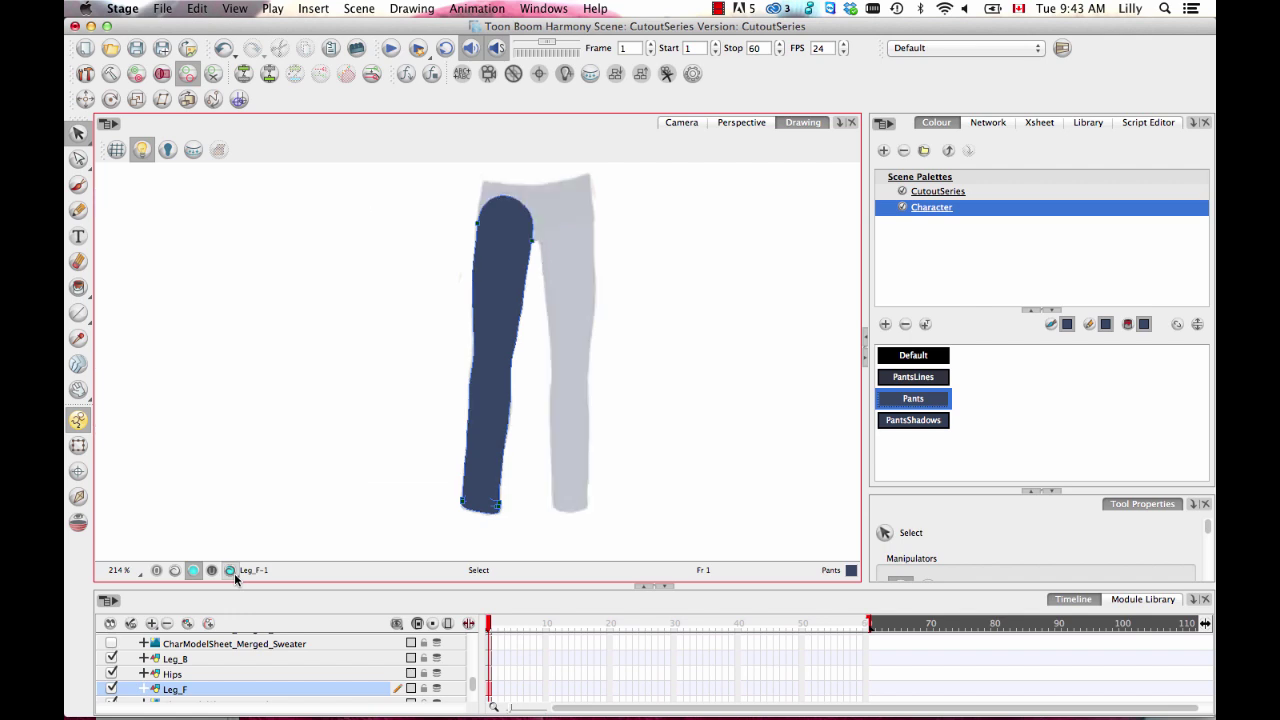
pyautogui.click(175, 571)
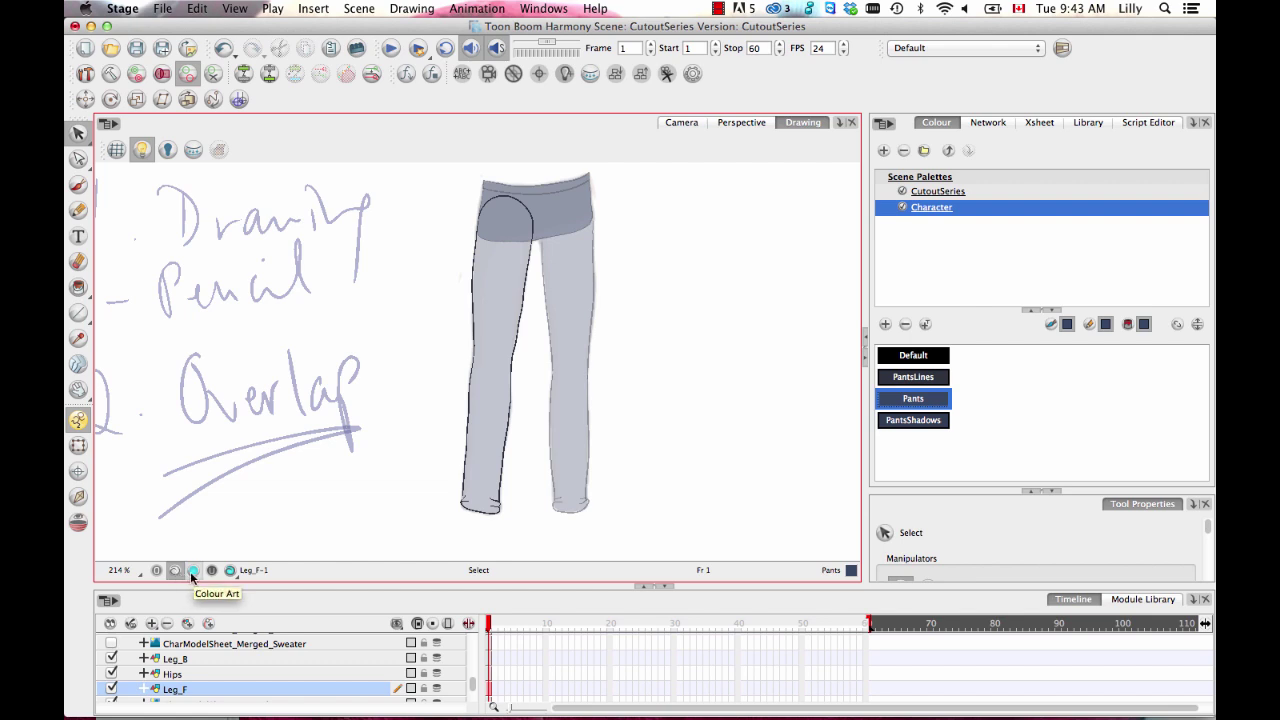
pyautogui.click(193, 570)
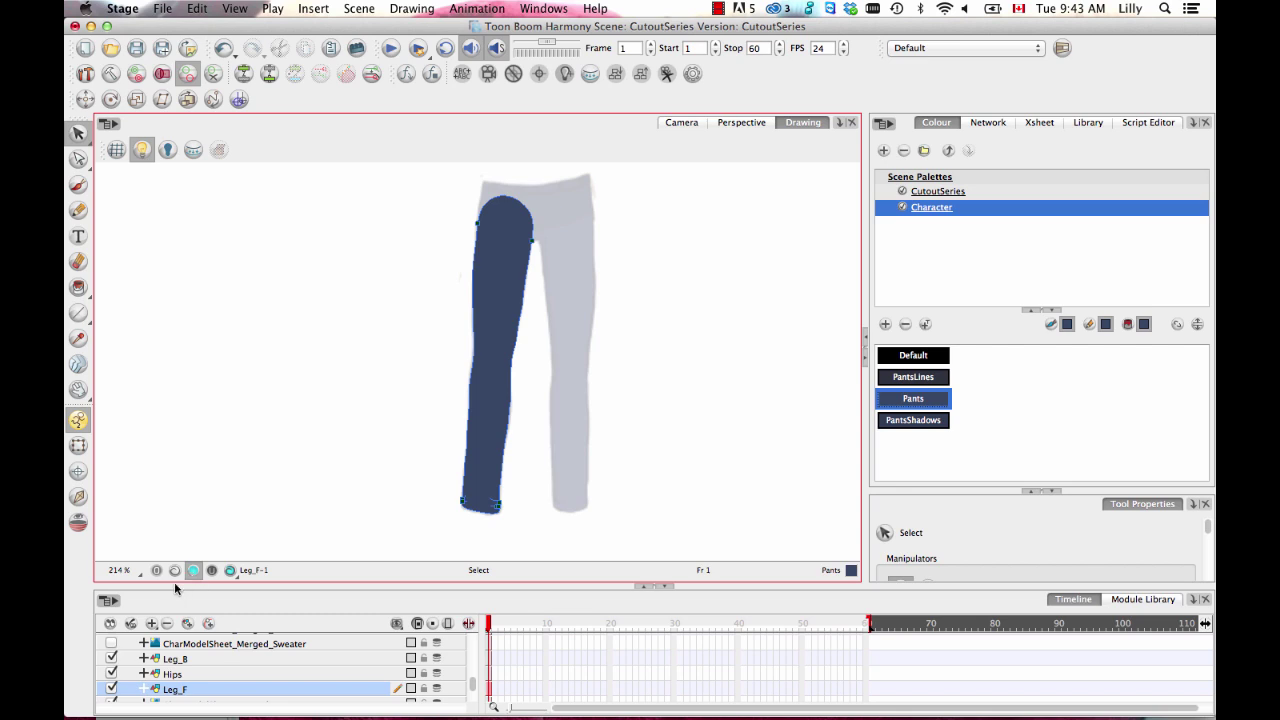
pyautogui.click(174, 571)
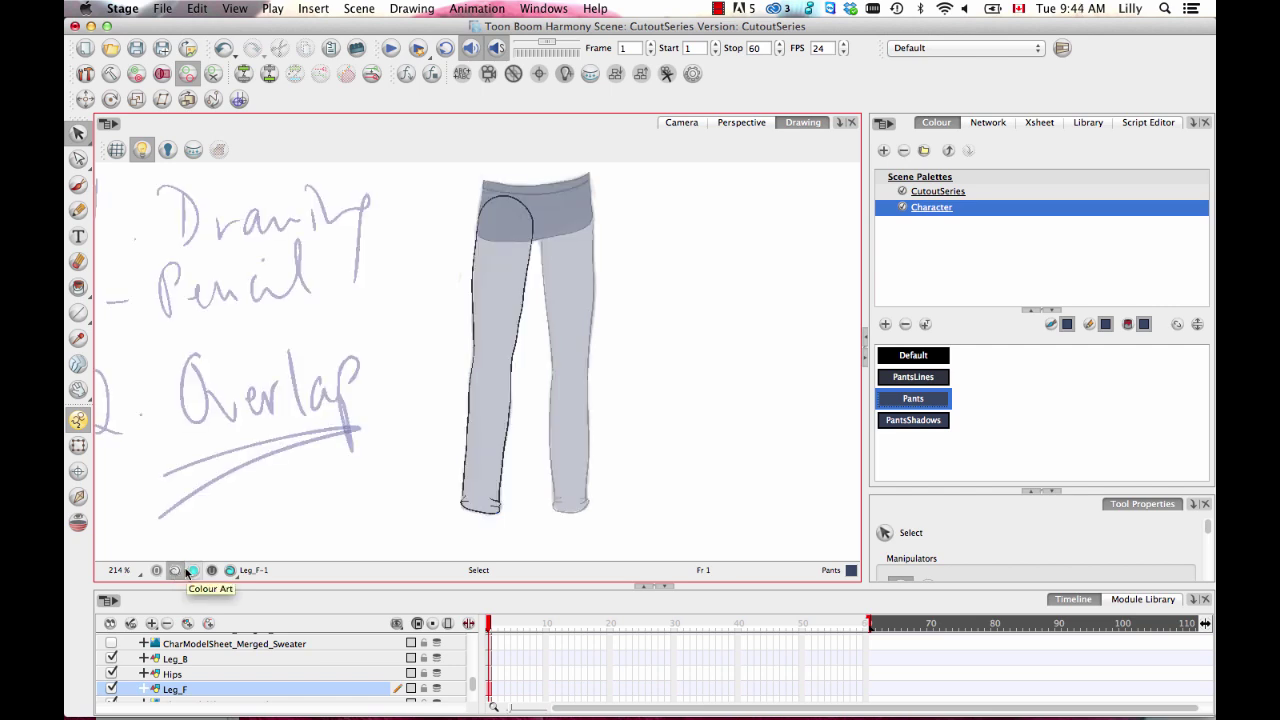
# Examine the front leg's side lines up close, comparing the Line Art strokes with the edges of the Colour Art fill
pyautogui.press('space')
pyautogui.scroll(5, 648, 370)
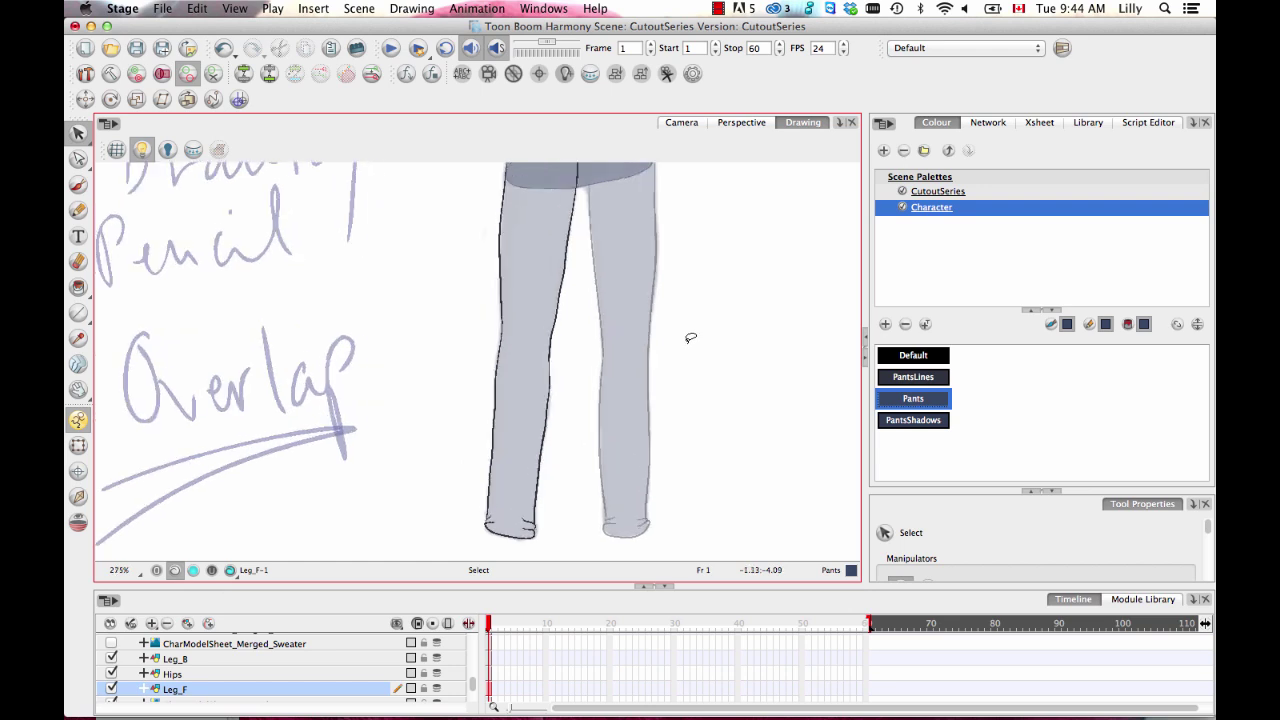
pyautogui.scroll(8, 625, 325)
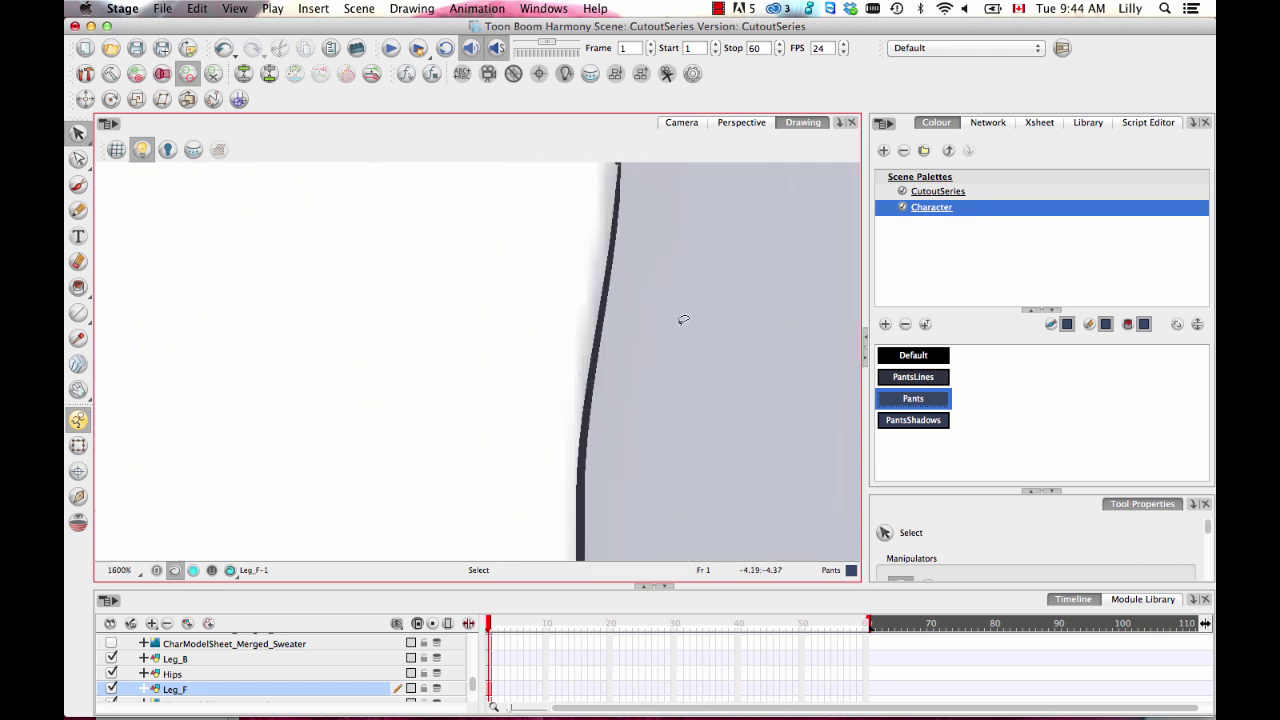
pyautogui.moveTo(531, 341); pyautogui.dragTo(470, 322)
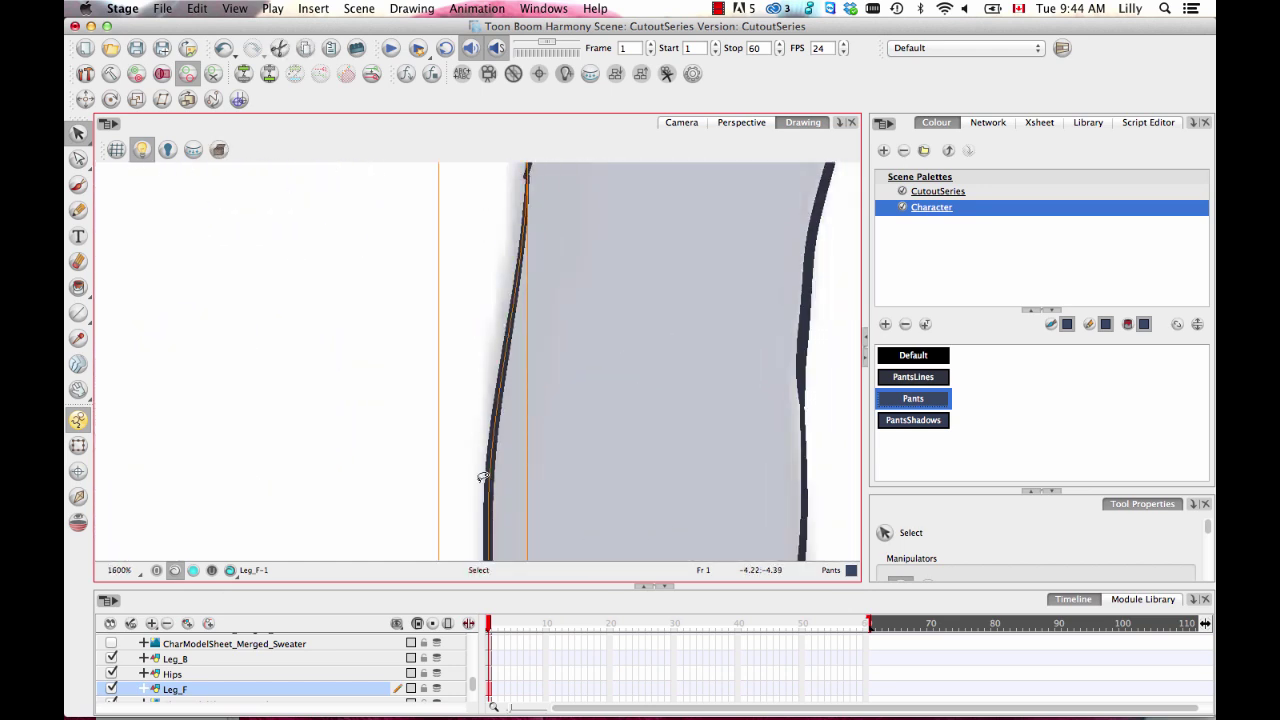
pyautogui.click(193, 570)
pyautogui.click(184, 572)
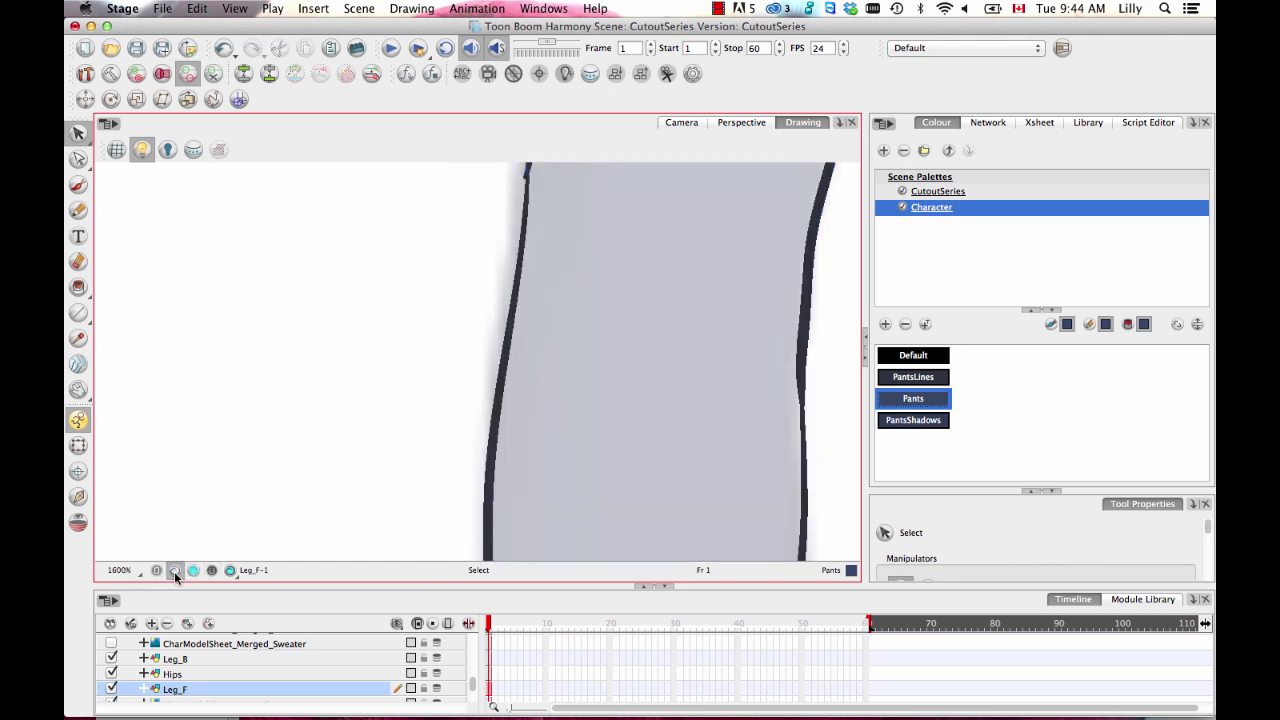
pyautogui.click(194, 572)
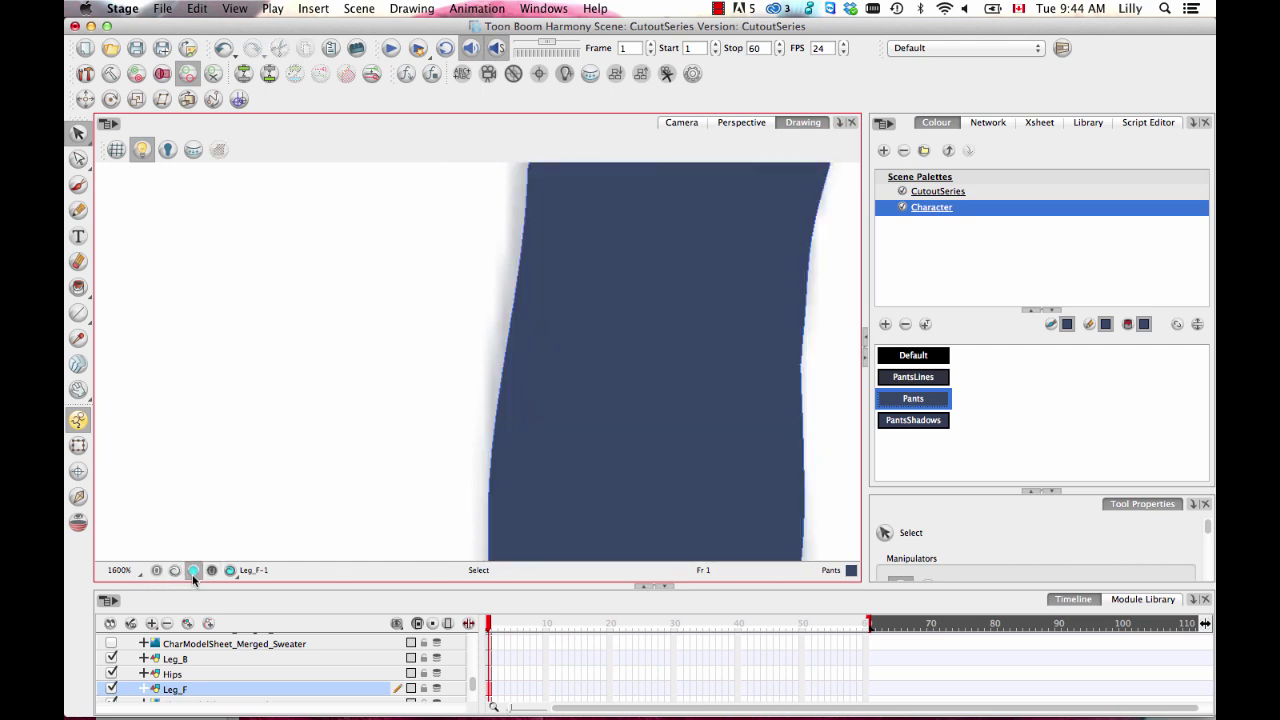
pyautogui.click(176, 569)
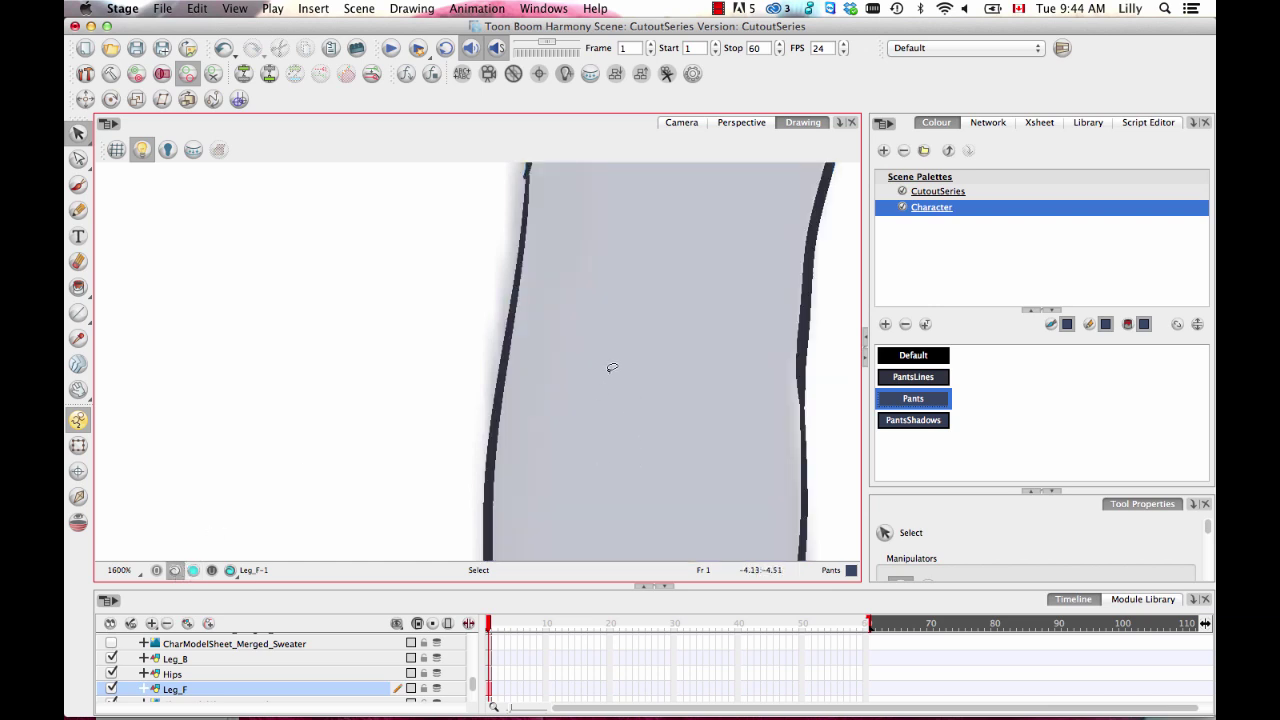
pyautogui.hscroll(5, 717, 409)
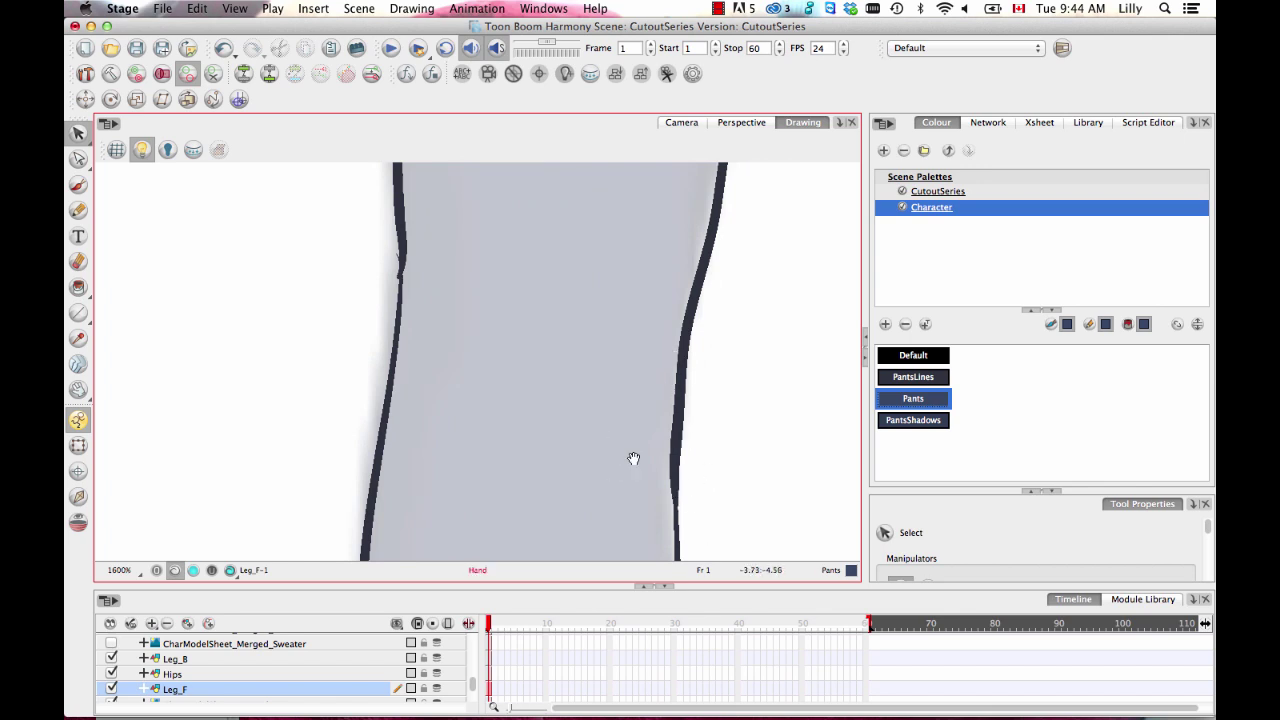
pyautogui.scroll(-4, 632, 457)
pyautogui.scroll(-2, 600, 441)
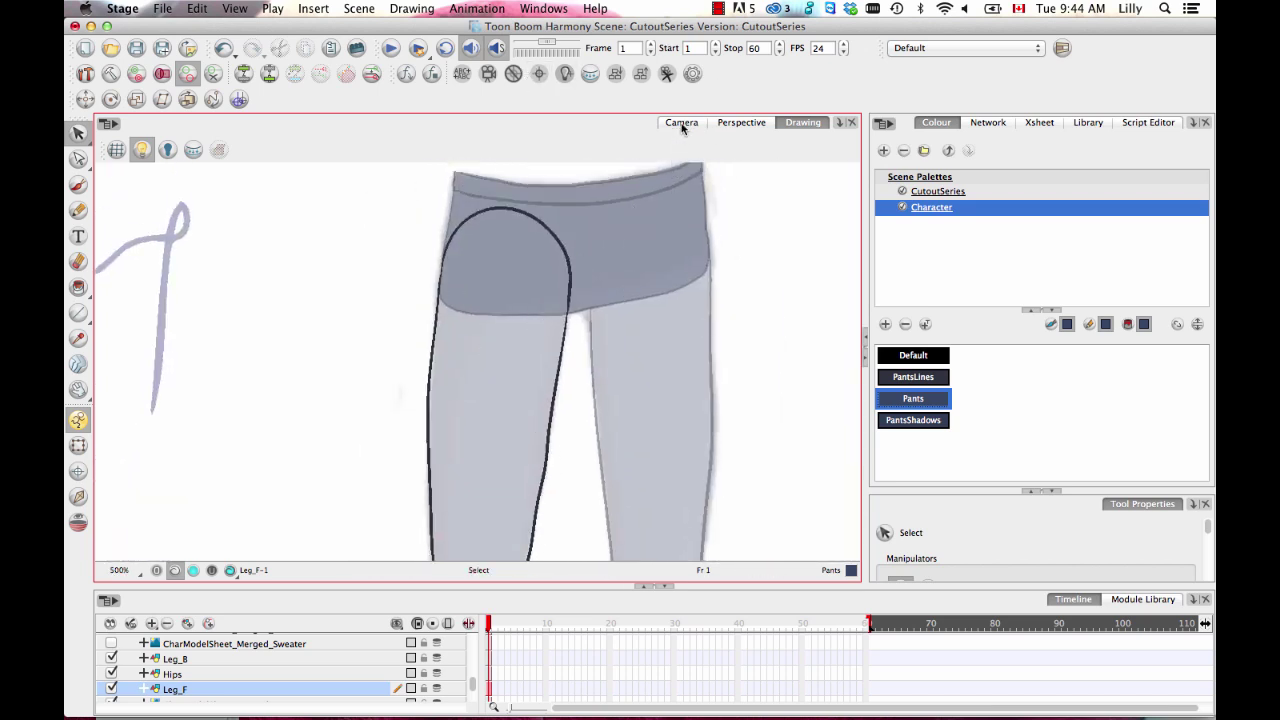
# Compare Colour Art and Line Art around the front leg's rounded hip overlap, and return to the Camera view
pyautogui.click(194, 571)
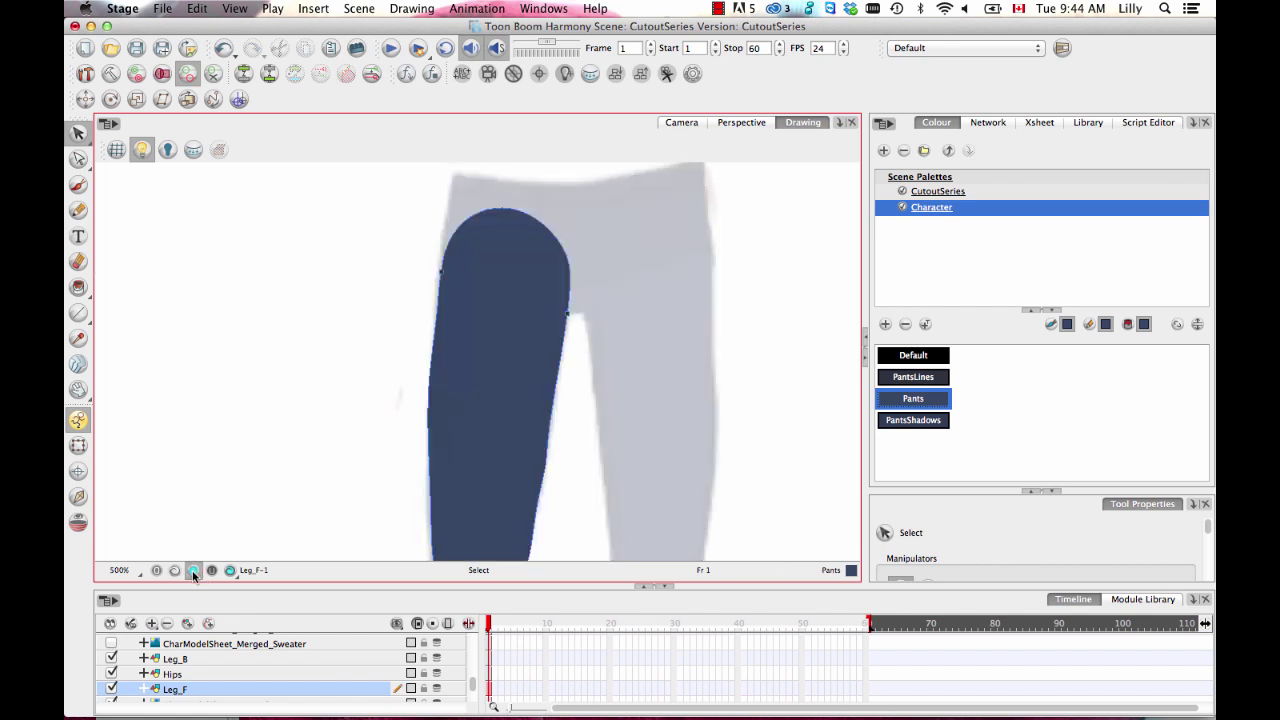
pyautogui.click(174, 570)
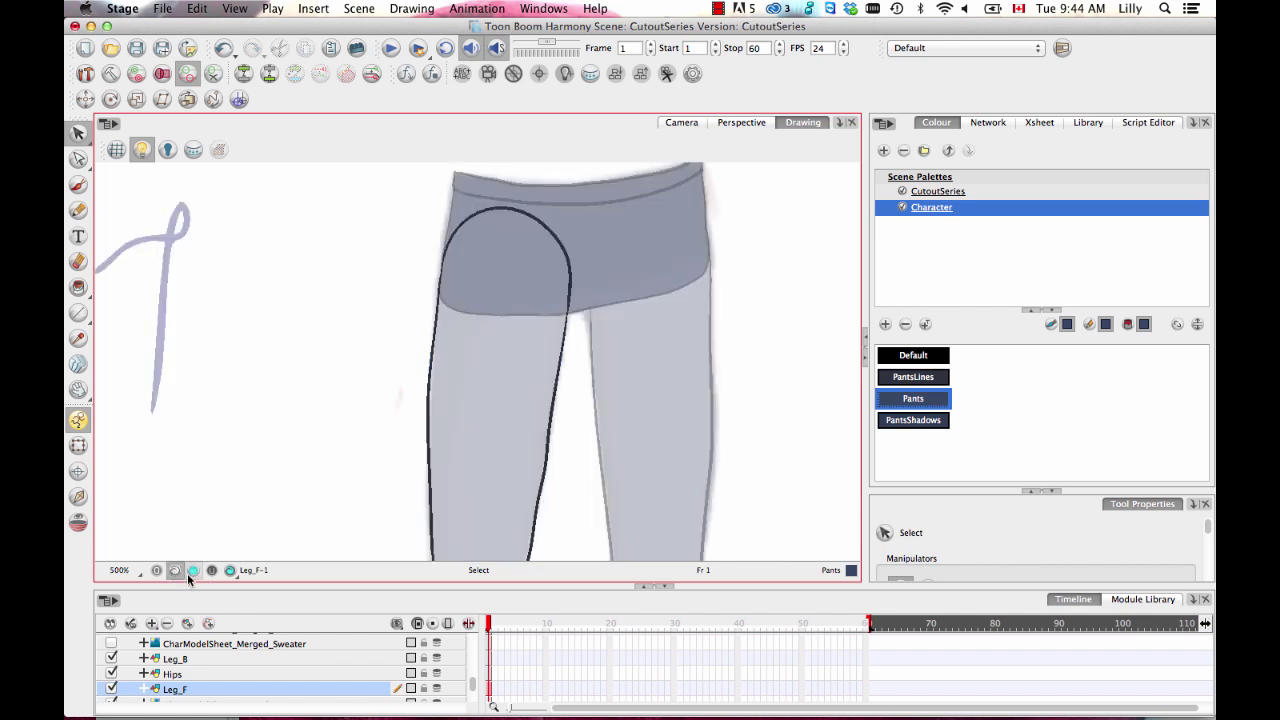
pyautogui.click(191, 571)
pyautogui.click(174, 571)
pyautogui.click(684, 122)
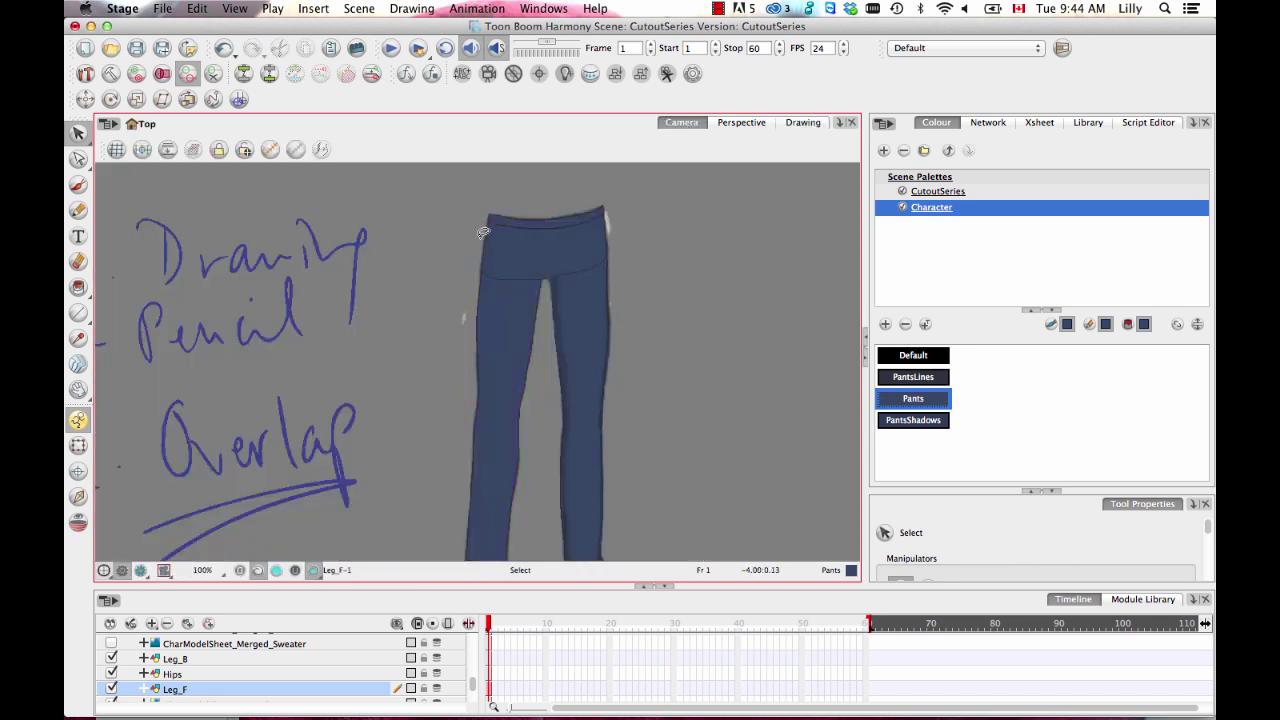
# In the Drawing view, draw a rounded overlap above the back leg on Leg_B with the Pencil in the PantsLines colour
pyautogui.press('2')
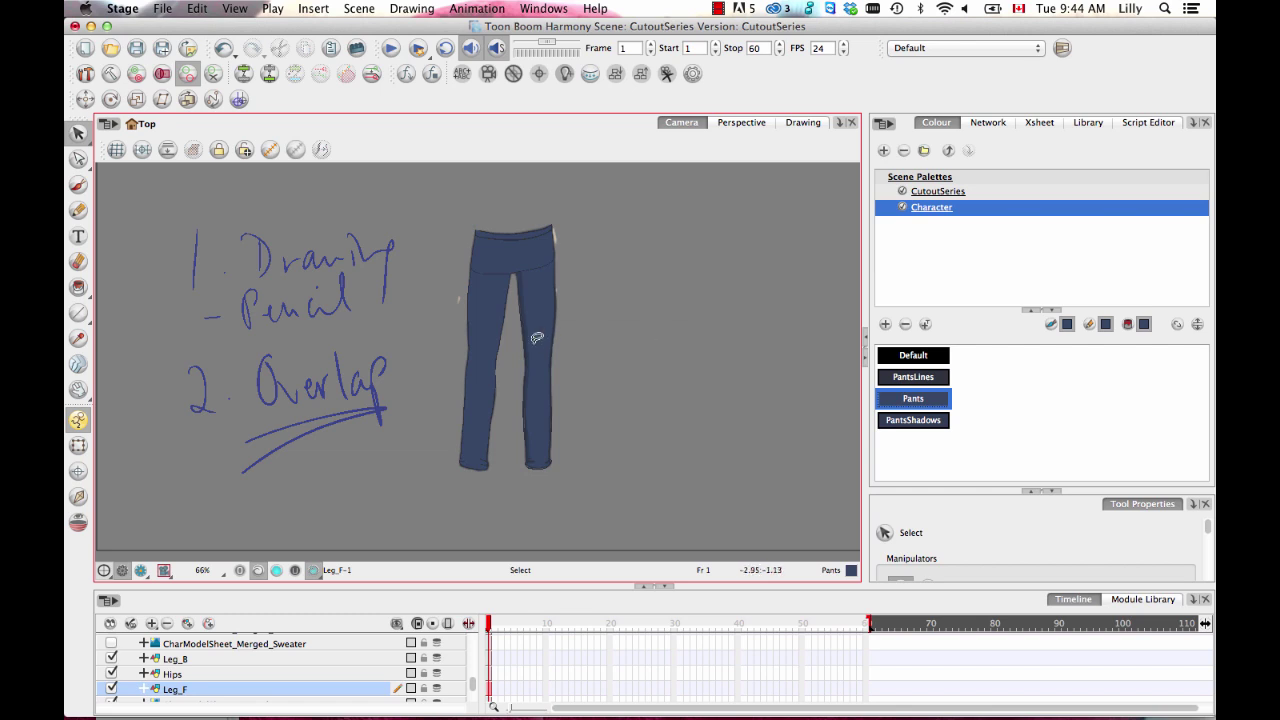
pyautogui.click(802, 122)
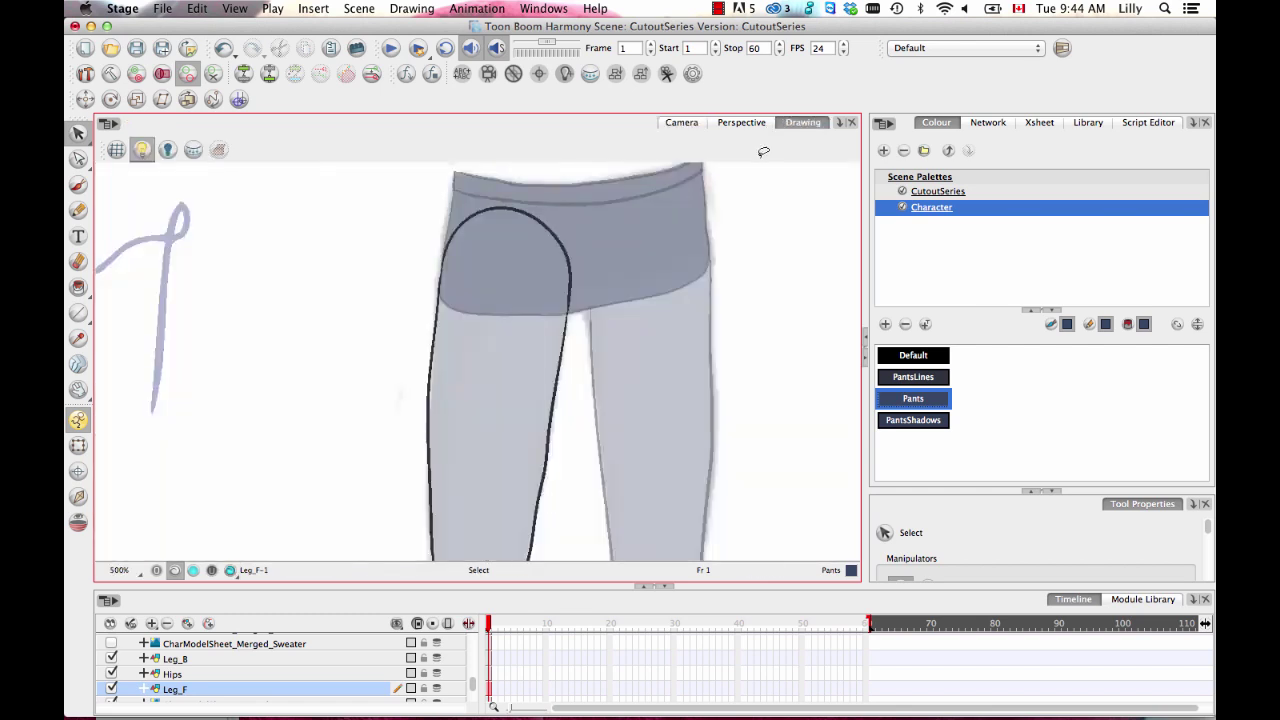
pyautogui.click(242, 658)
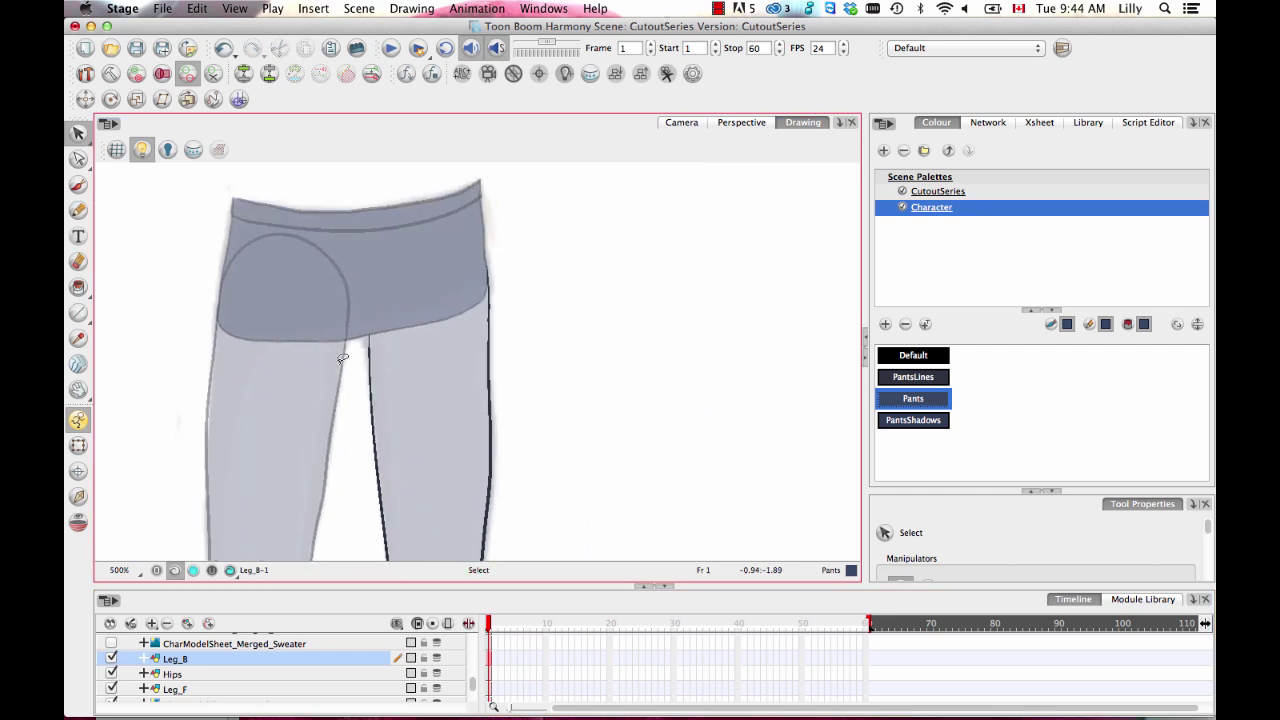
pyautogui.click(78, 210)
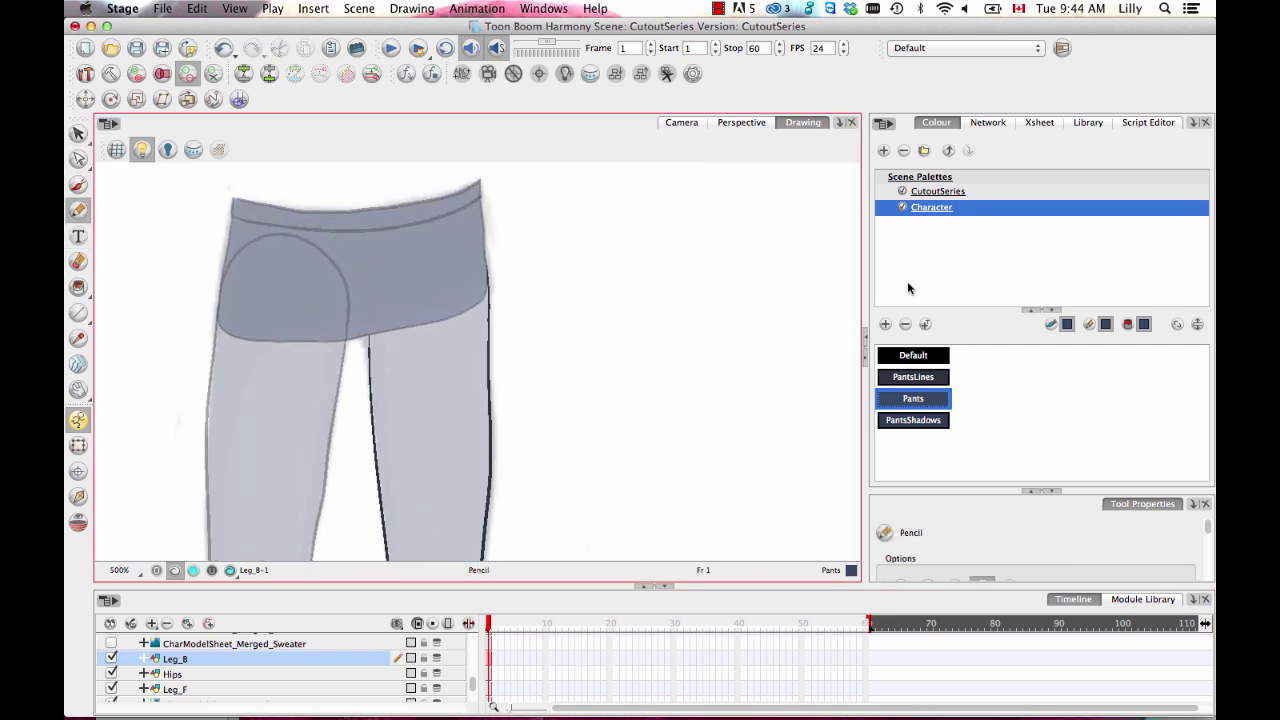
pyautogui.click(940, 377)
pyautogui.scroll(2, 545, 298)
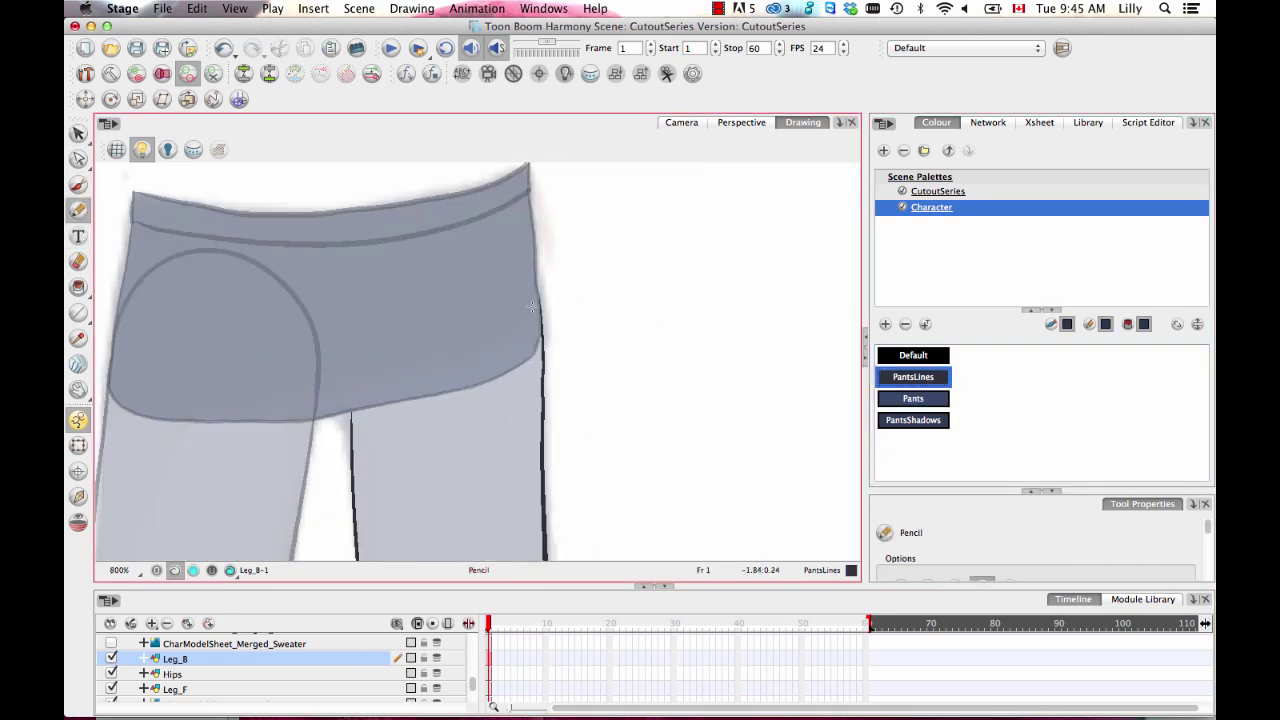
pyautogui.scroll(1, 533, 306)
pyautogui.moveTo(286, 453)
pyautogui.mouseDown()
pyautogui.moveTo(301, 263)
pyautogui.moveTo(342, 187)
pyautogui.moveTo(555, 218)
pyautogui.mouseUp()
pyautogui.press('super+z')
pyautogui.moveTo(573, 296)
pyautogui.mouseDown()
pyautogui.moveTo(381, 191)
pyautogui.moveTo(286, 434)
pyautogui.mouseUp()
# Adjust the ends of the back leg's rounded overlap line with the Contour Editor to meet the side lines
pyautogui.hotkey('alt', 'q')
pyautogui.moveTo(288, 412); pyautogui.dragTo(400, 335)
pyautogui.press('2')
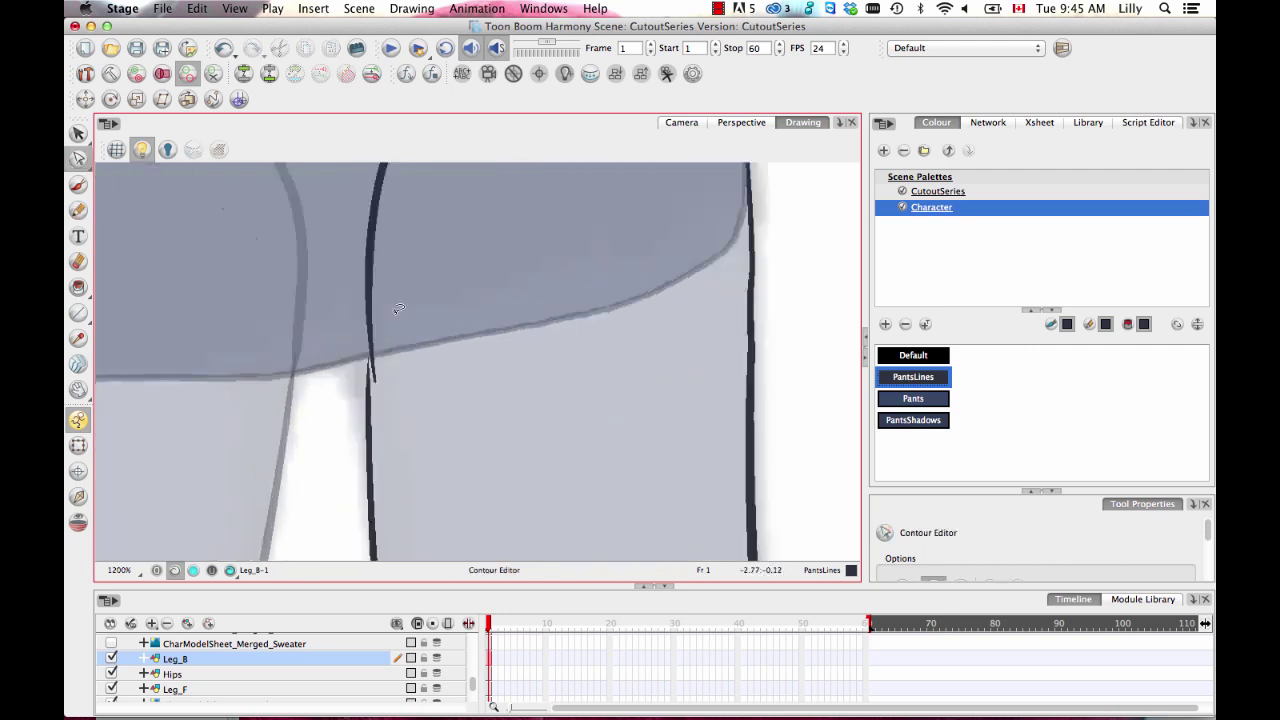
pyautogui.press('2')
pyautogui.press('2')
pyautogui.press('1')
pyautogui.press('1')
pyautogui.press('1')
pyautogui.press('1')
pyautogui.press('1')
pyautogui.press('1')
pyautogui.moveTo(627, 391)
pyautogui.mouseDown()
pyautogui.moveTo(603, 349)
pyautogui.moveTo(603, 391)
pyautogui.mouseUp()
pyautogui.press('1')
pyautogui.press('1')
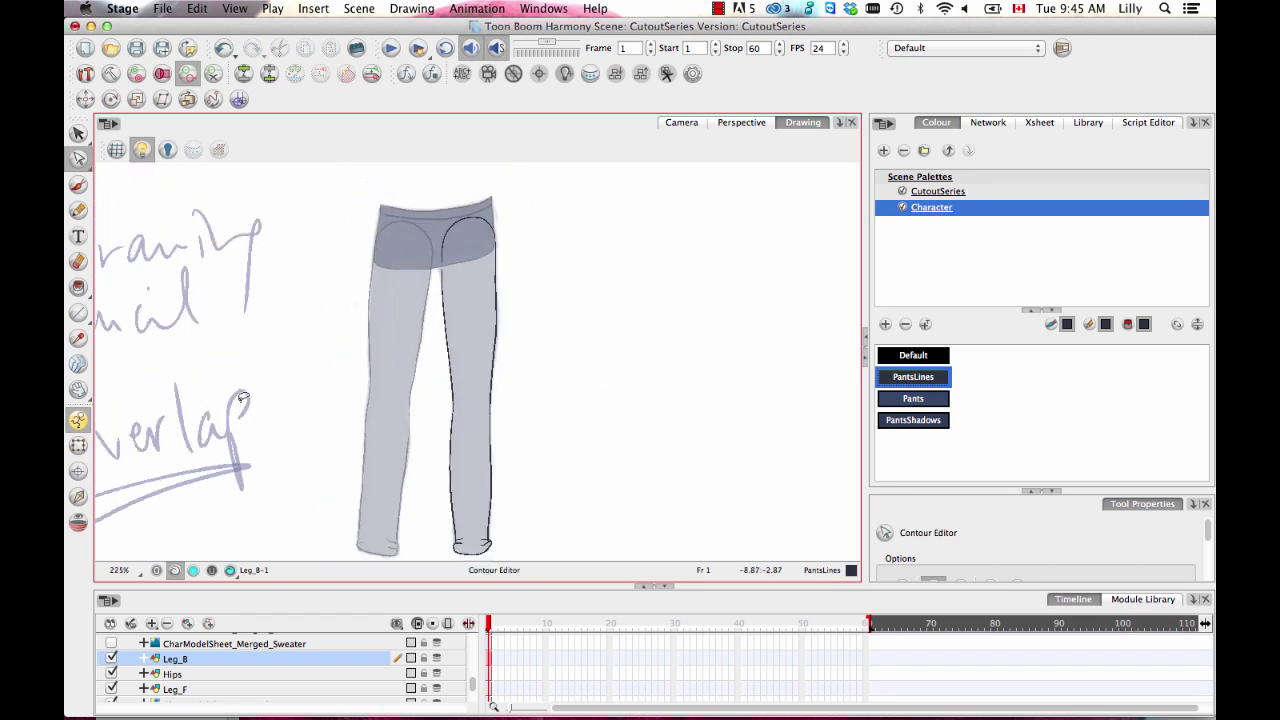
# Select all of the back leg's outlines and create Colour Art from the Line Art
pyautogui.hotkey('alt', 's')
pyautogui.moveTo(590, 297)
pyautogui.mouseDown()
pyautogui.moveTo(607, 370)
pyautogui.moveTo(329, 443)
pyautogui.moveTo(630, 480)
pyautogui.mouseUp()
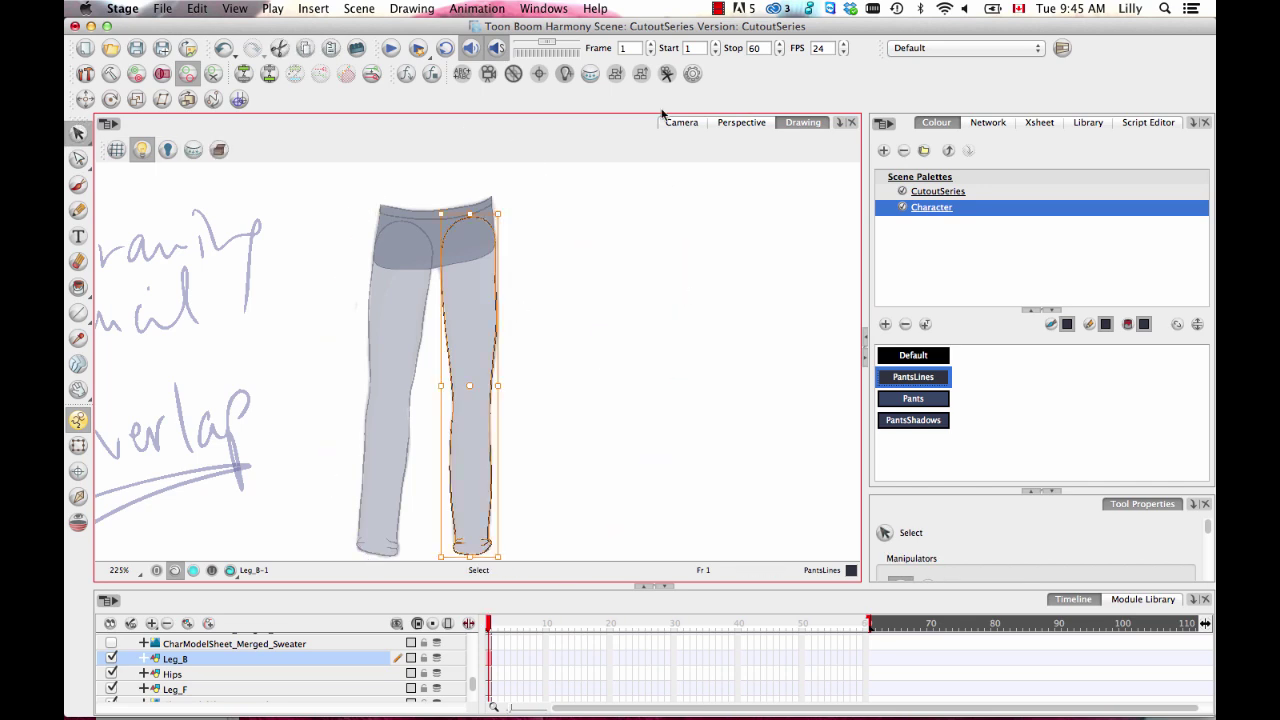
pyautogui.click(1034, 492)
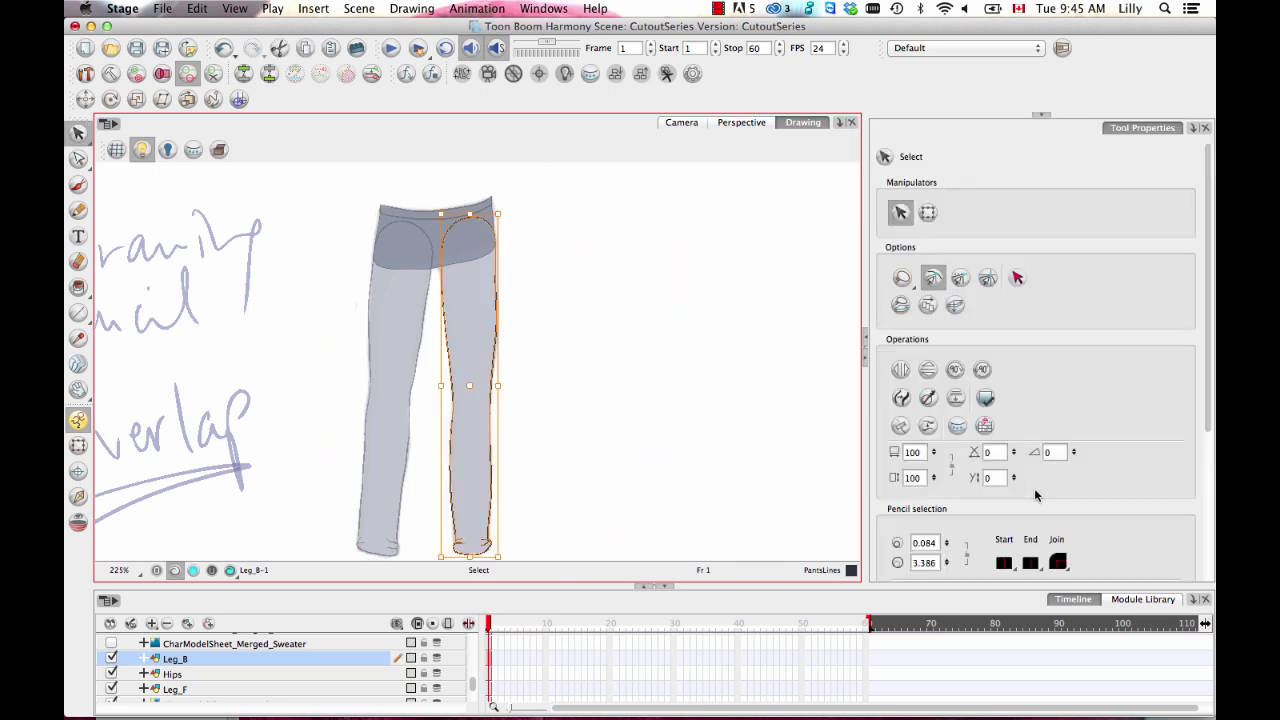
pyautogui.click(955, 428)
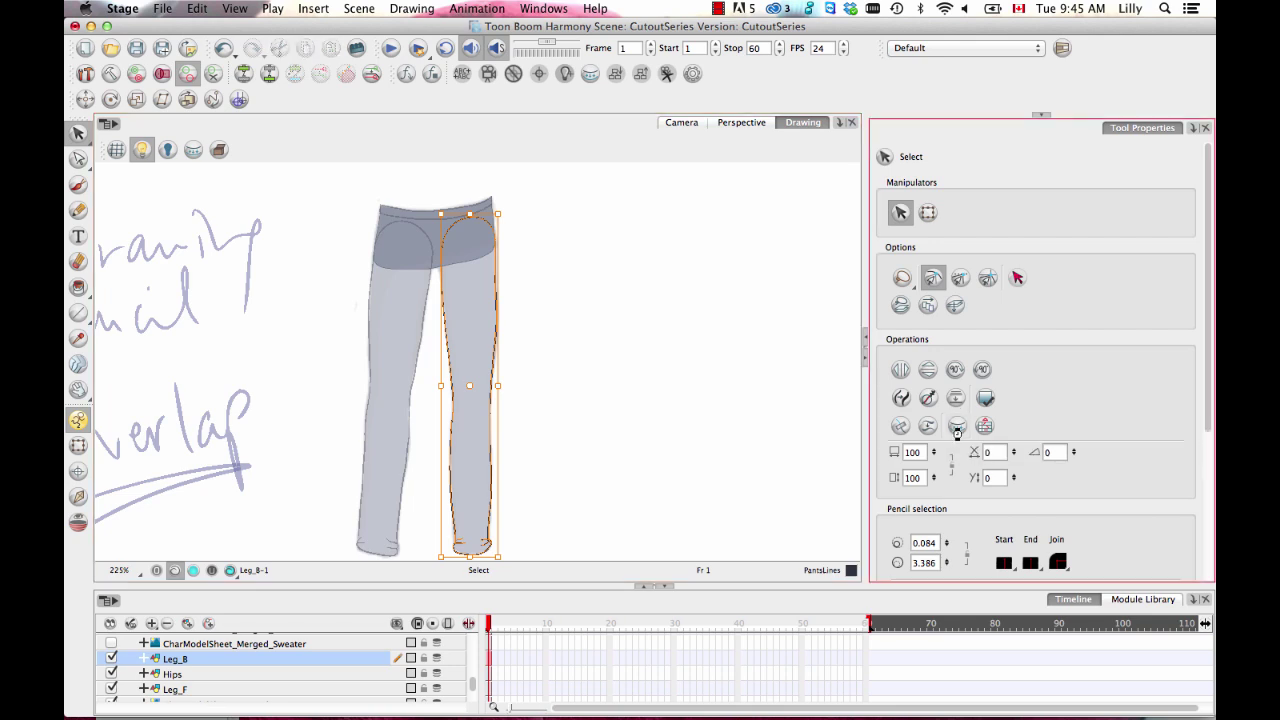
# Paint the back leg's interior on the Colour Art layer with the Pants colour
pyautogui.click(194, 572)
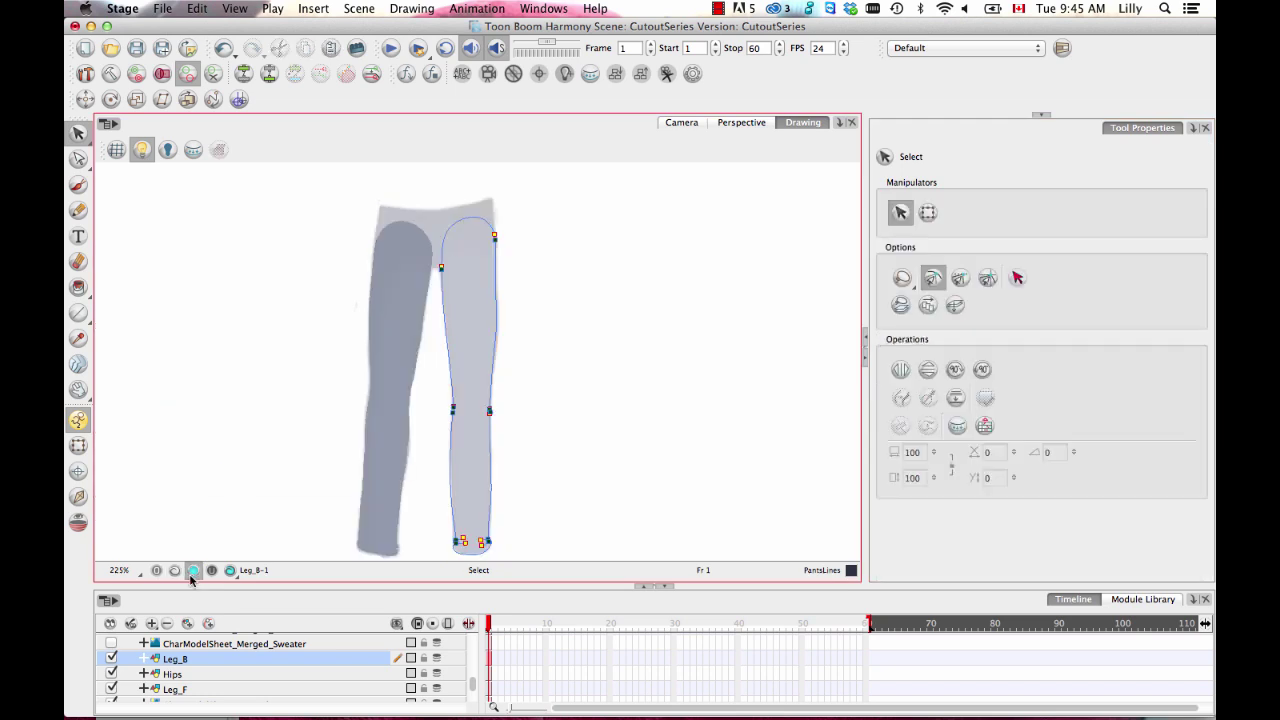
pyautogui.moveTo(521, 445); pyautogui.dragTo(519, 421)
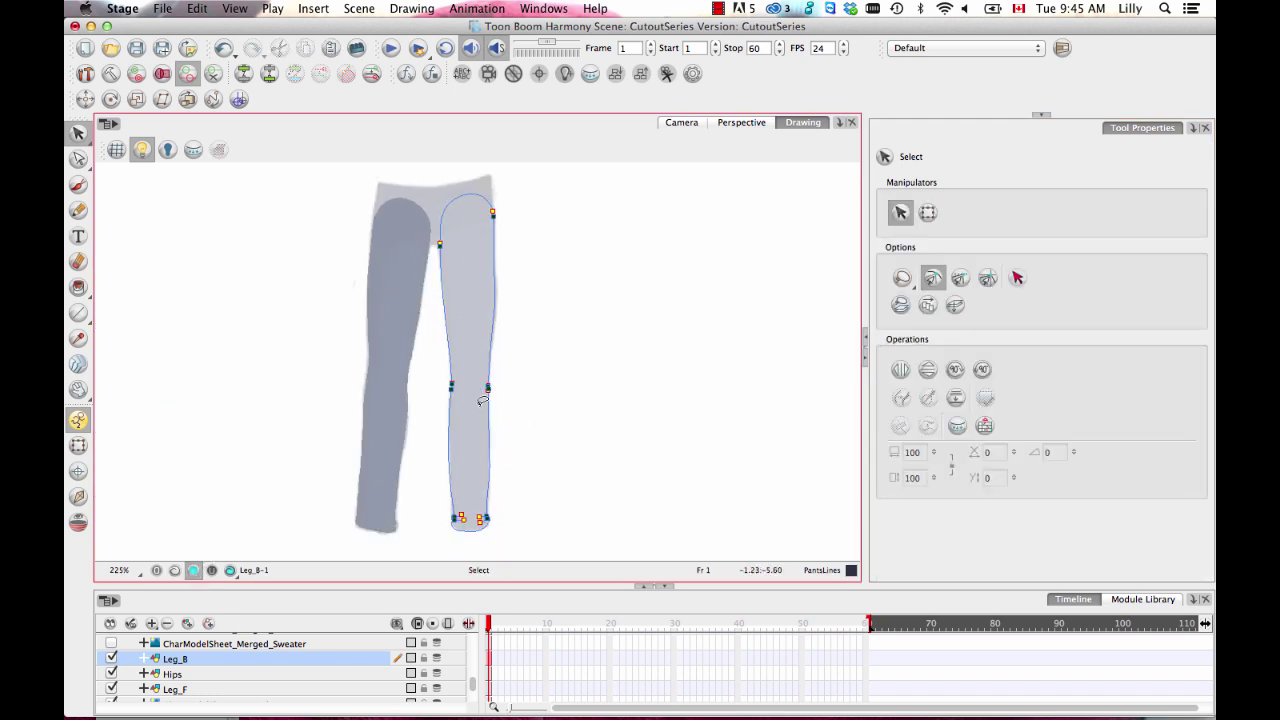
pyautogui.hotkey('alt', 'i')
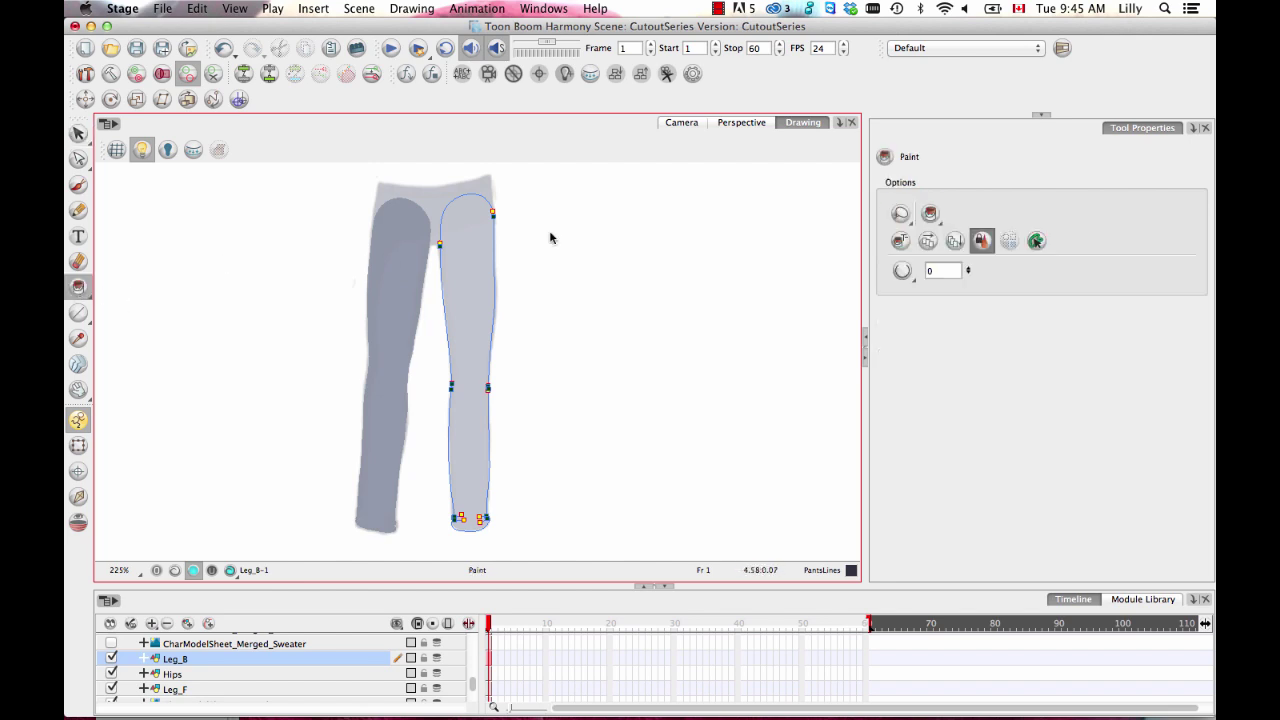
pyautogui.click(1041, 114)
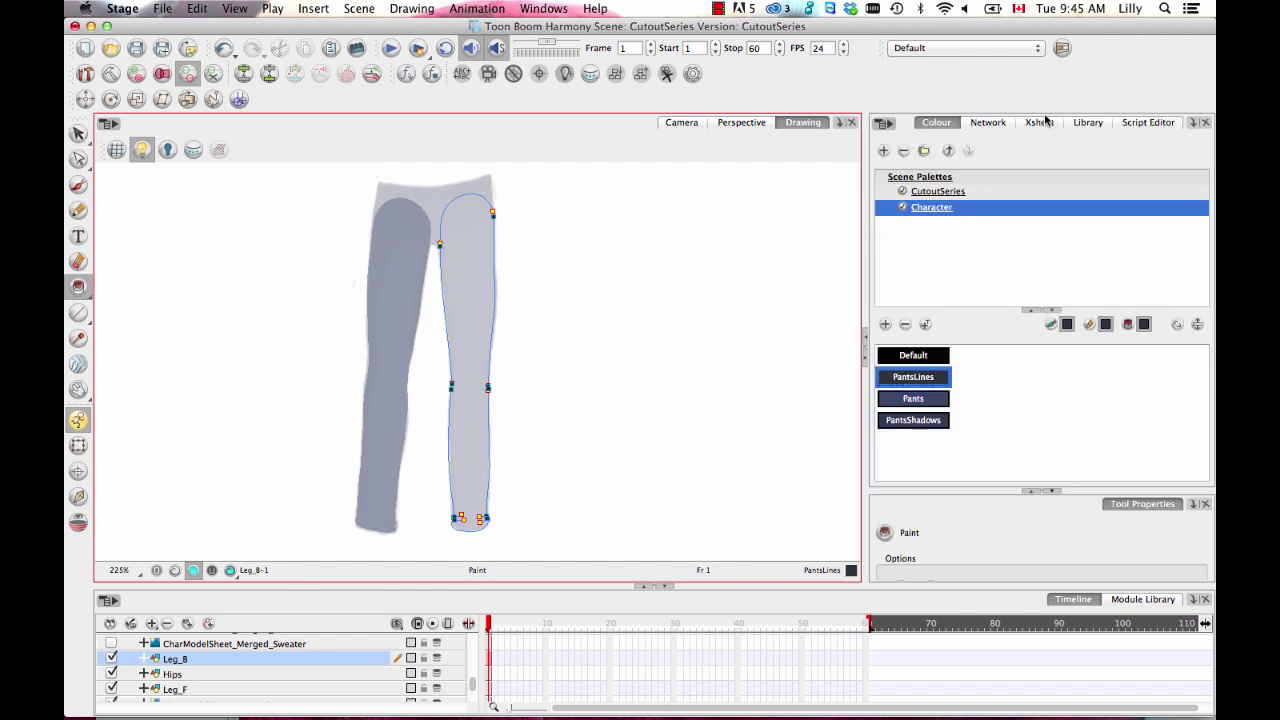
pyautogui.click(931, 400)
pyautogui.click(482, 368)
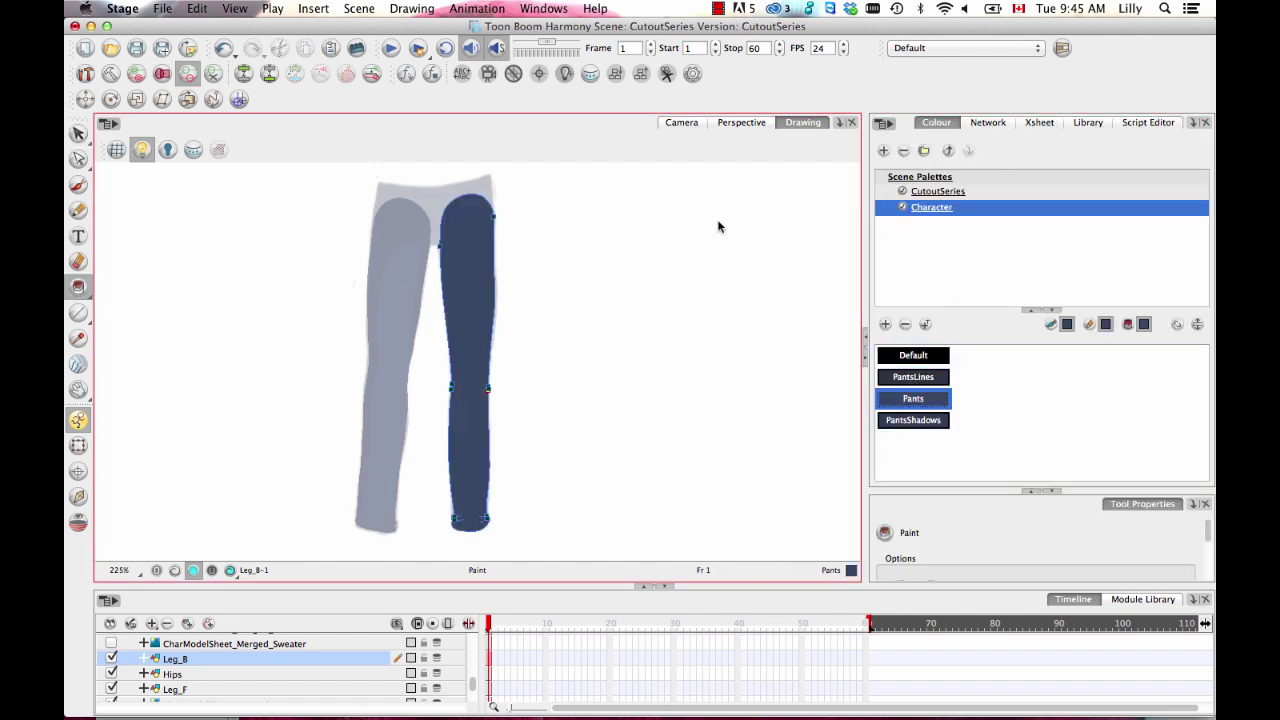
# Examine the hips and both filled legs in the Camera view and check the order of the pants layers
pyautogui.click(681, 122)
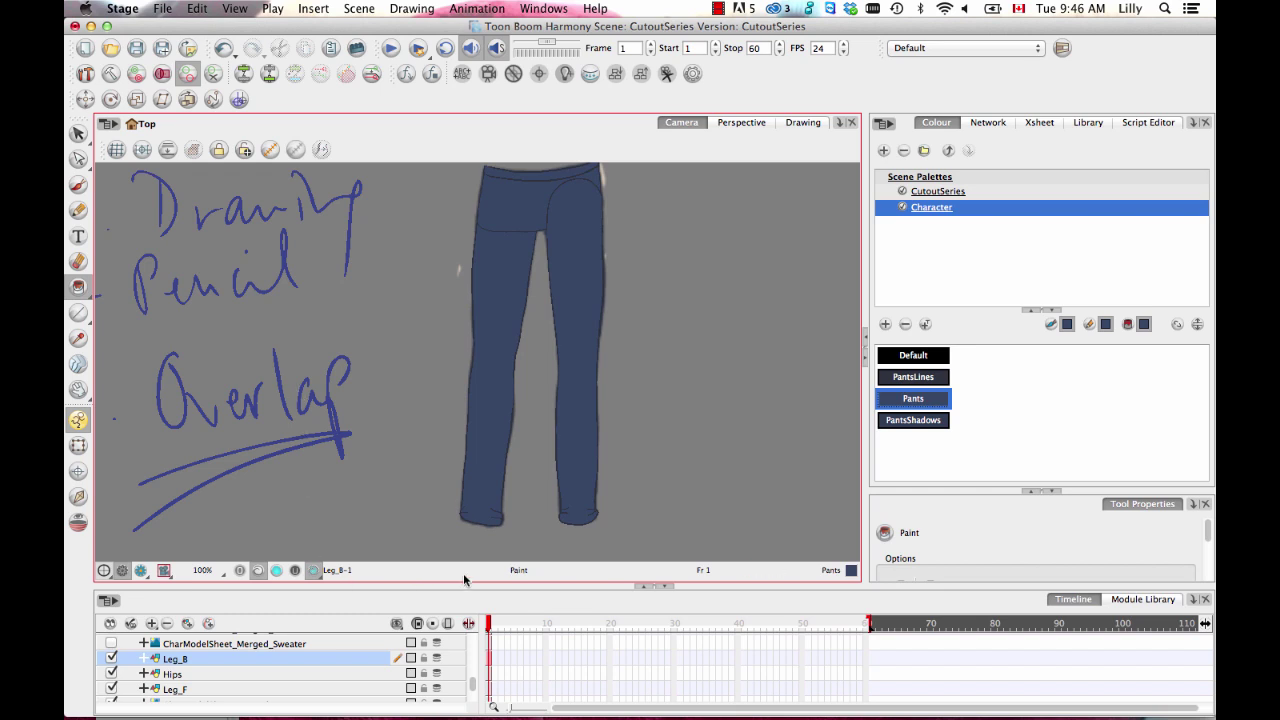
pyautogui.press('1')
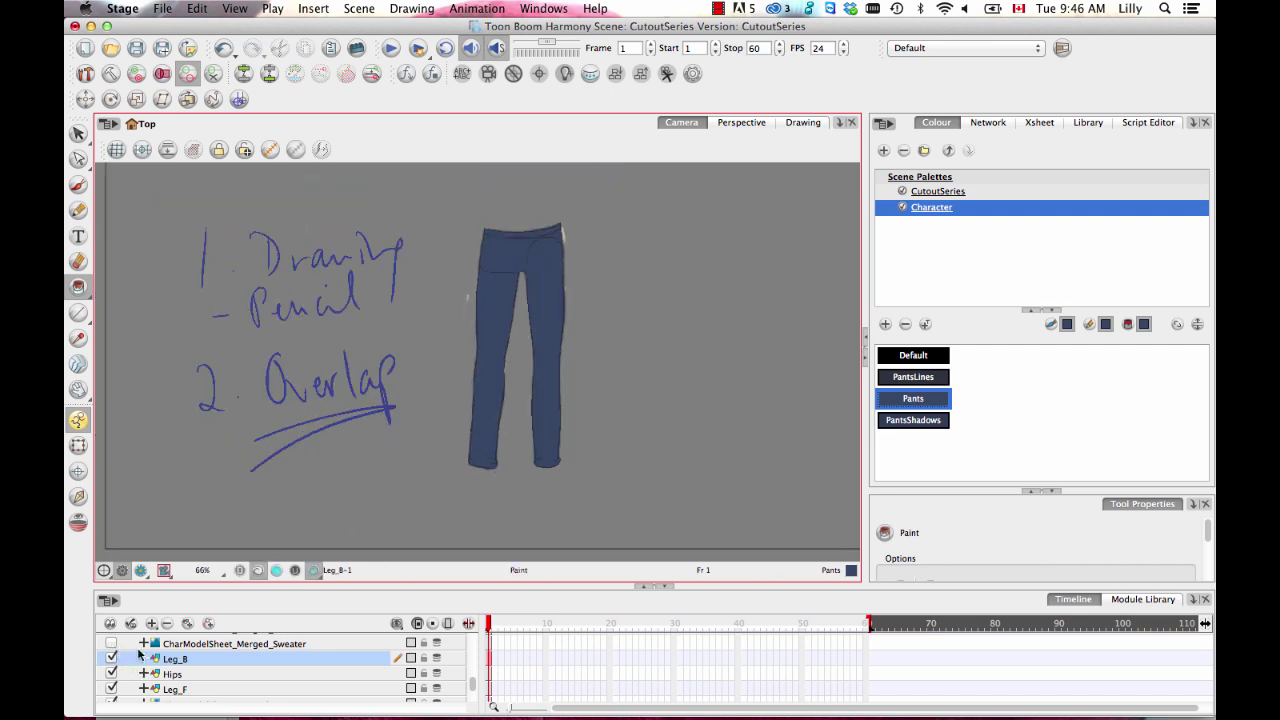
pyautogui.moveTo(472, 690); pyautogui.dragTo(474, 716)
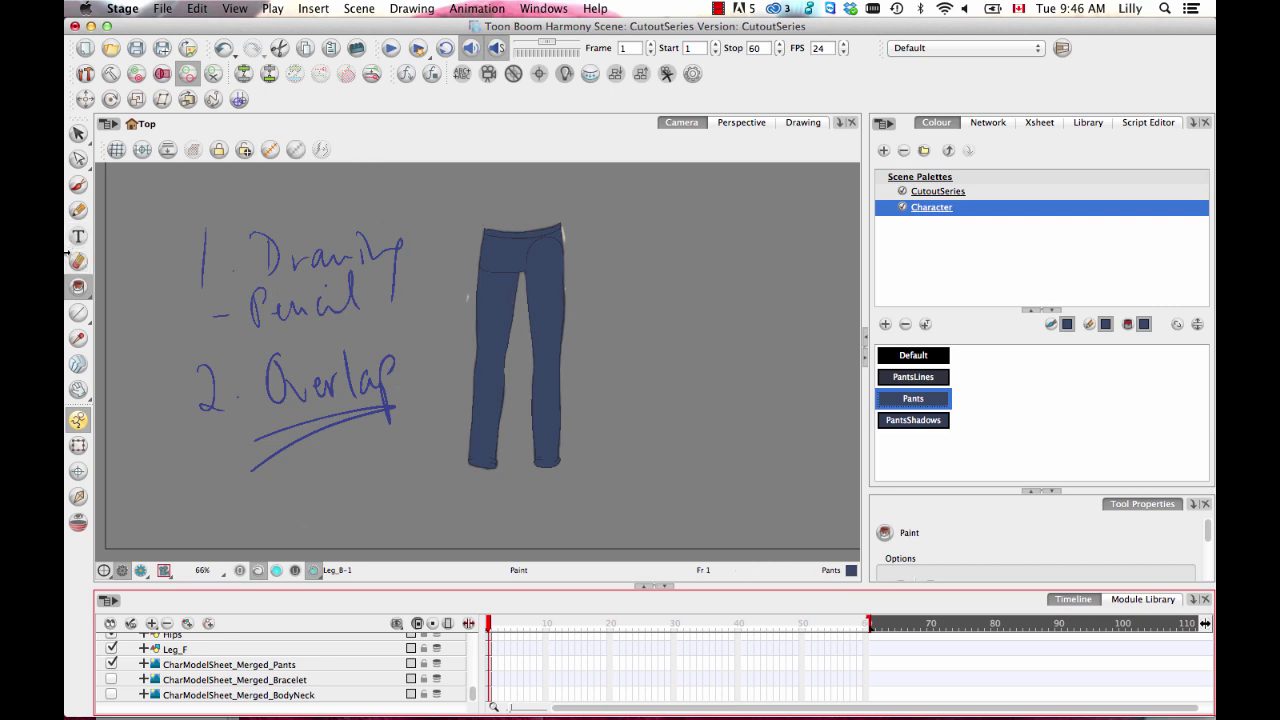
pyautogui.click(78, 133)
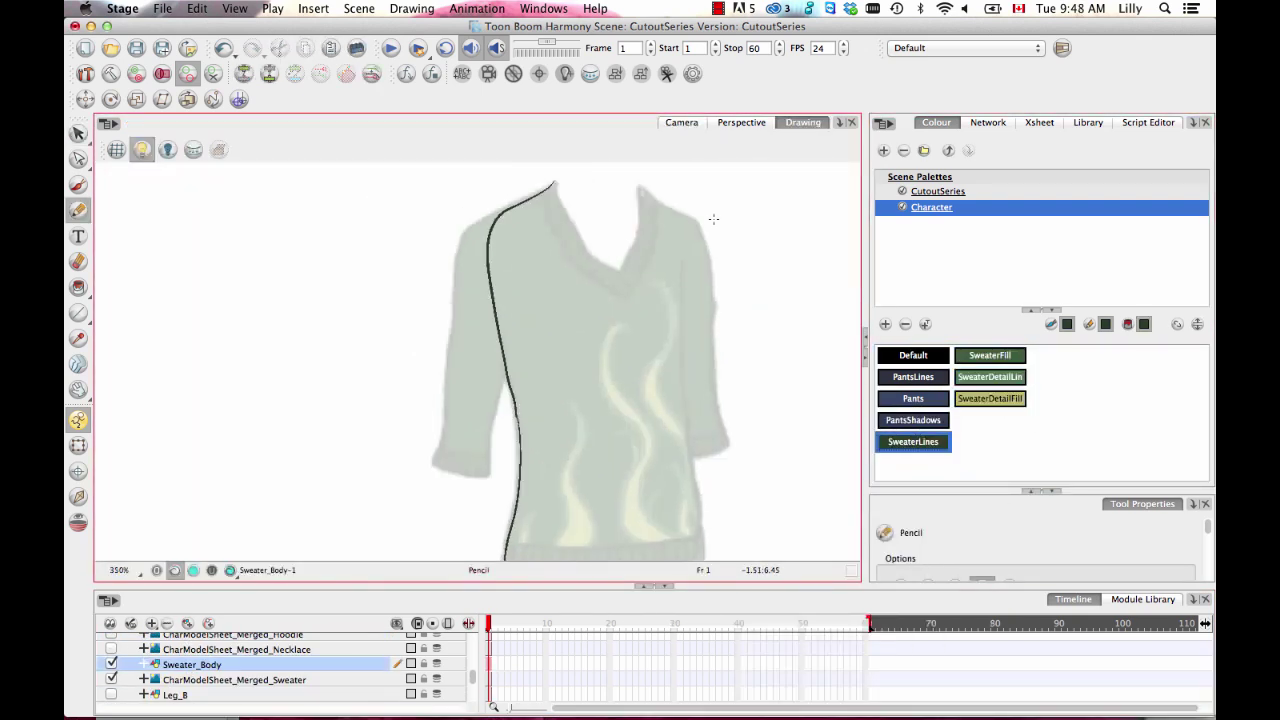
# Draw the V-neckline's first side and the bottom hem line of Sweater_Body in the SweaterLines colour
pyautogui.moveTo(553, 183); pyautogui.dragTo(591, 253)
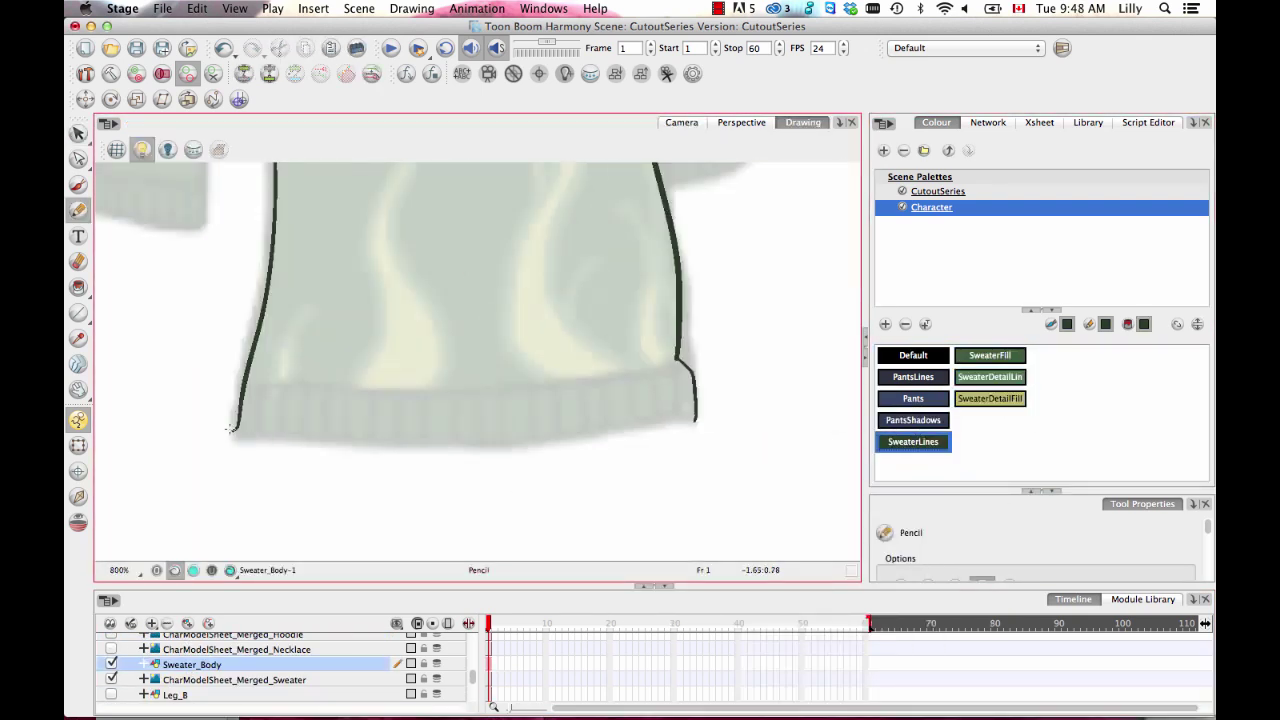
pyautogui.click(549, 443)
pyautogui.scroll(5, 543, 403)
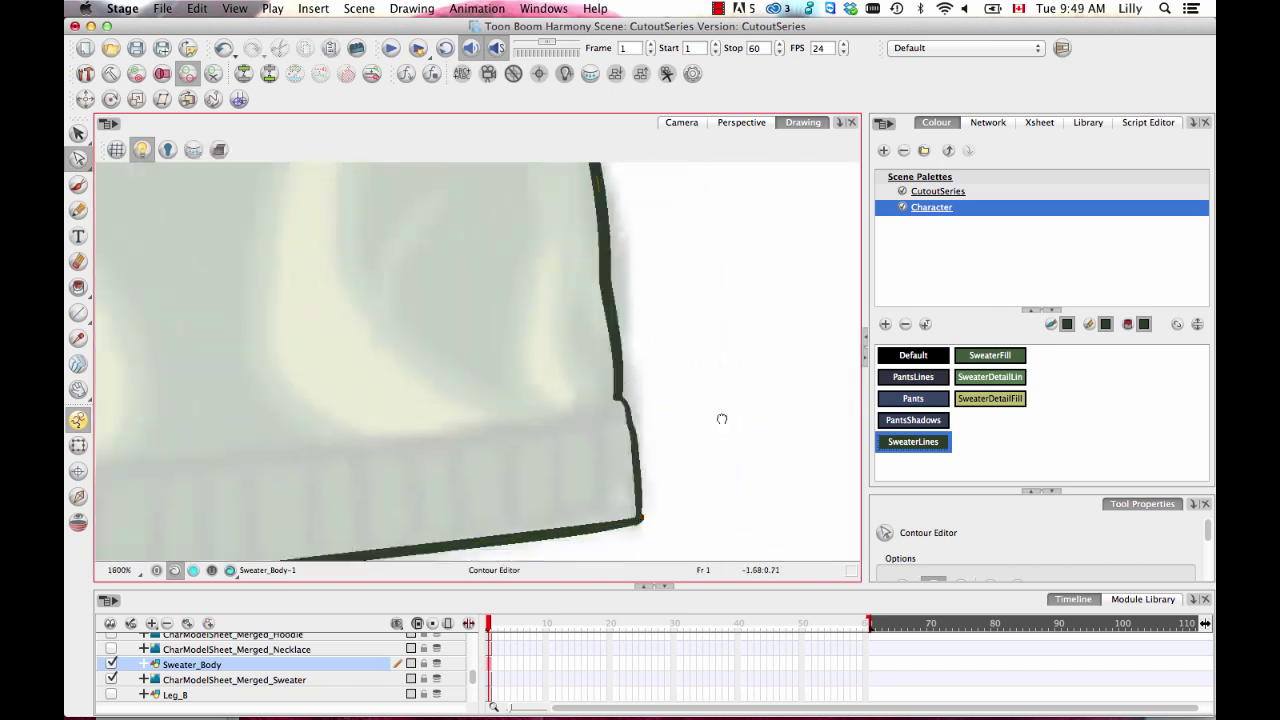
# Select the two pencil lines that meet on the sweater body's side near the armpit and merge them
pyautogui.moveTo(722, 419); pyautogui.dragTo(768, 243)
pyautogui.press('2')
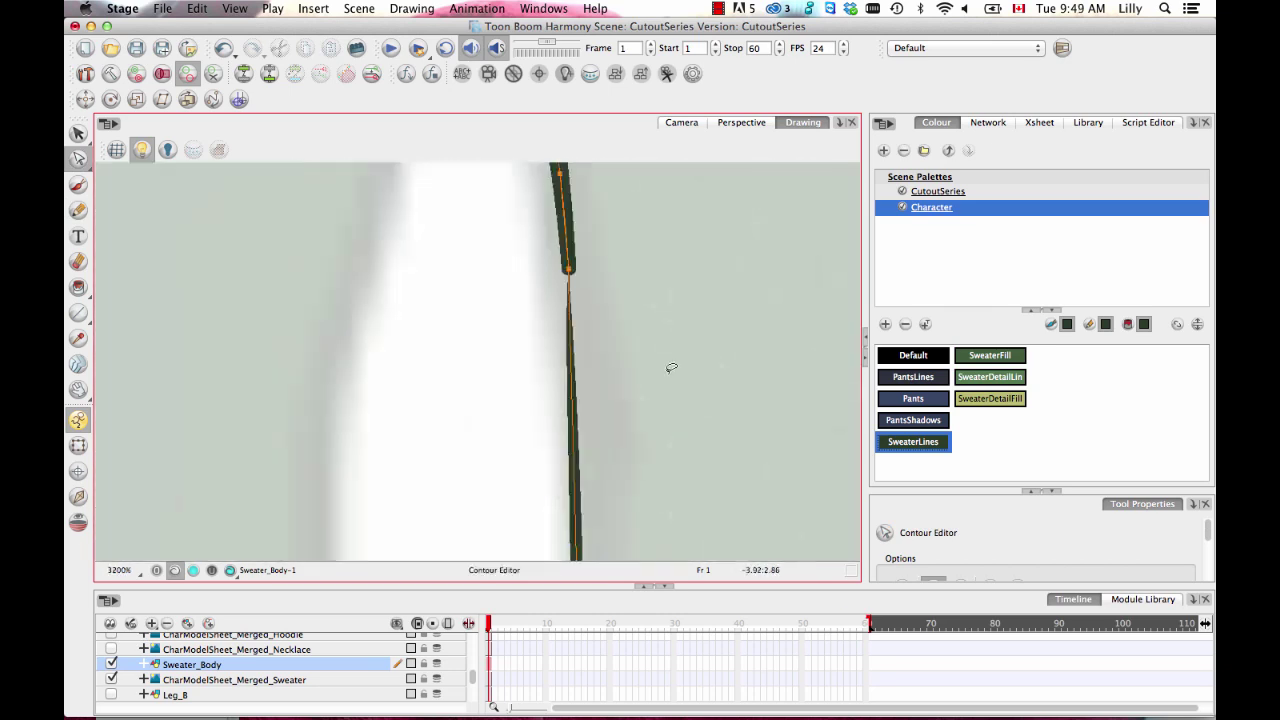
pyautogui.moveTo(671, 366); pyautogui.dragTo(660, 412)
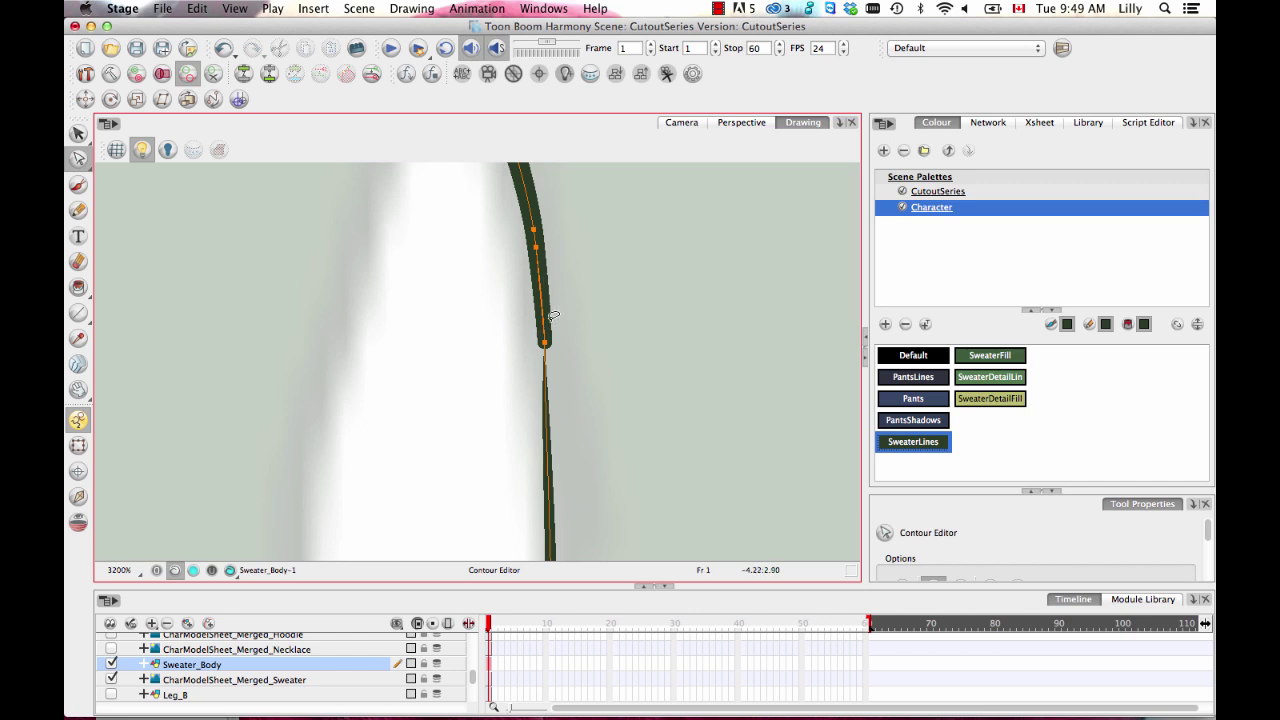
pyautogui.click(78, 133)
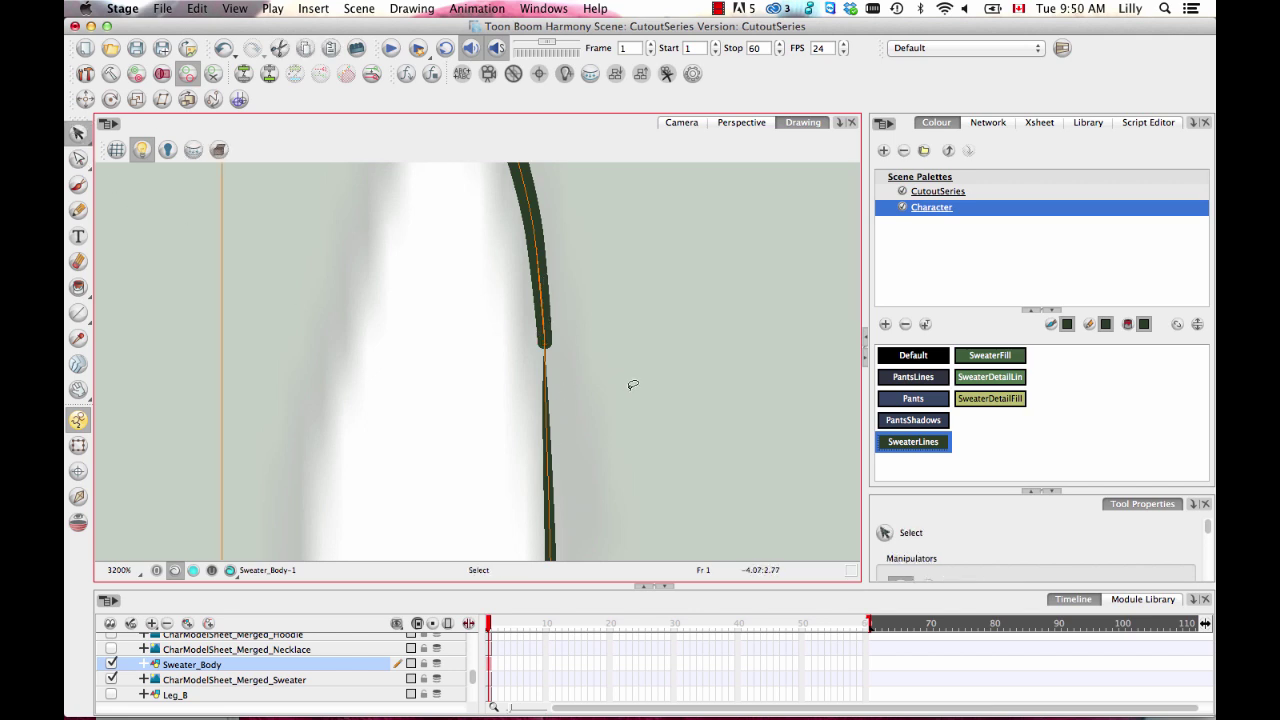
pyautogui.moveTo(637, 374)
pyautogui.mouseDown()
pyautogui.moveTo(522, 308)
pyautogui.moveTo(660, 318)
pyautogui.mouseUp()
pyautogui.click(1030, 493)
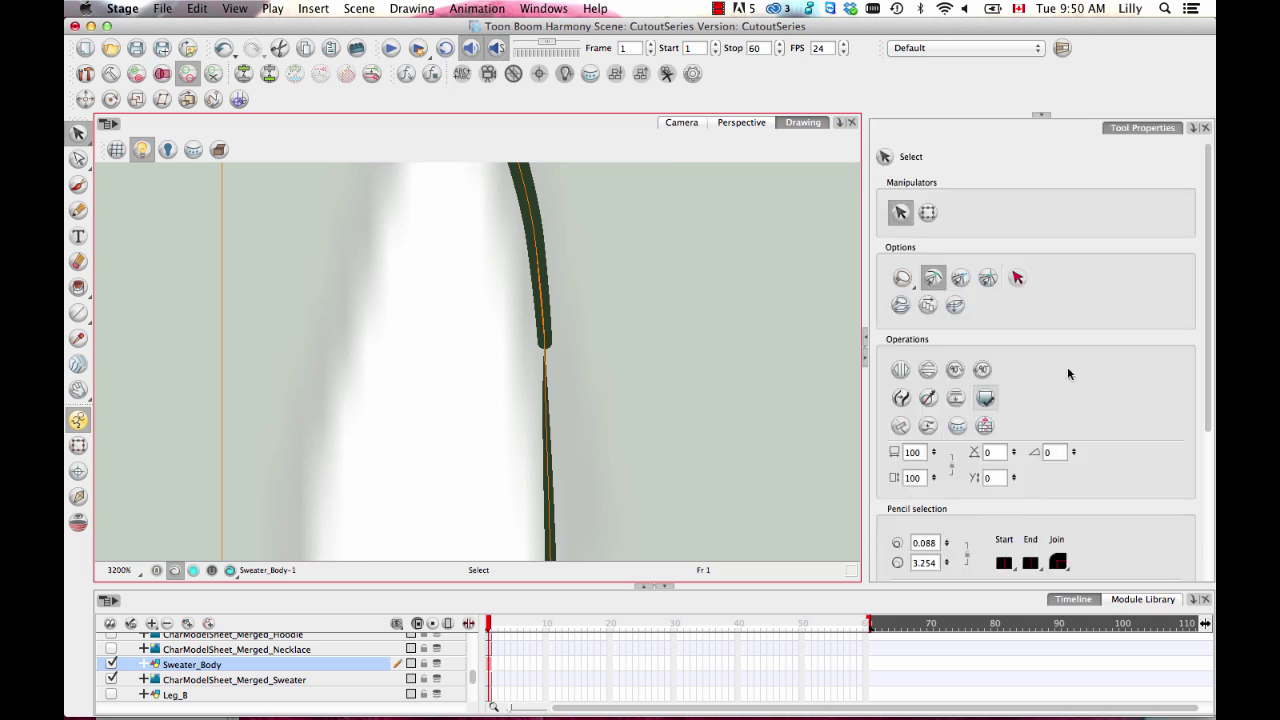
pyautogui.click(904, 427)
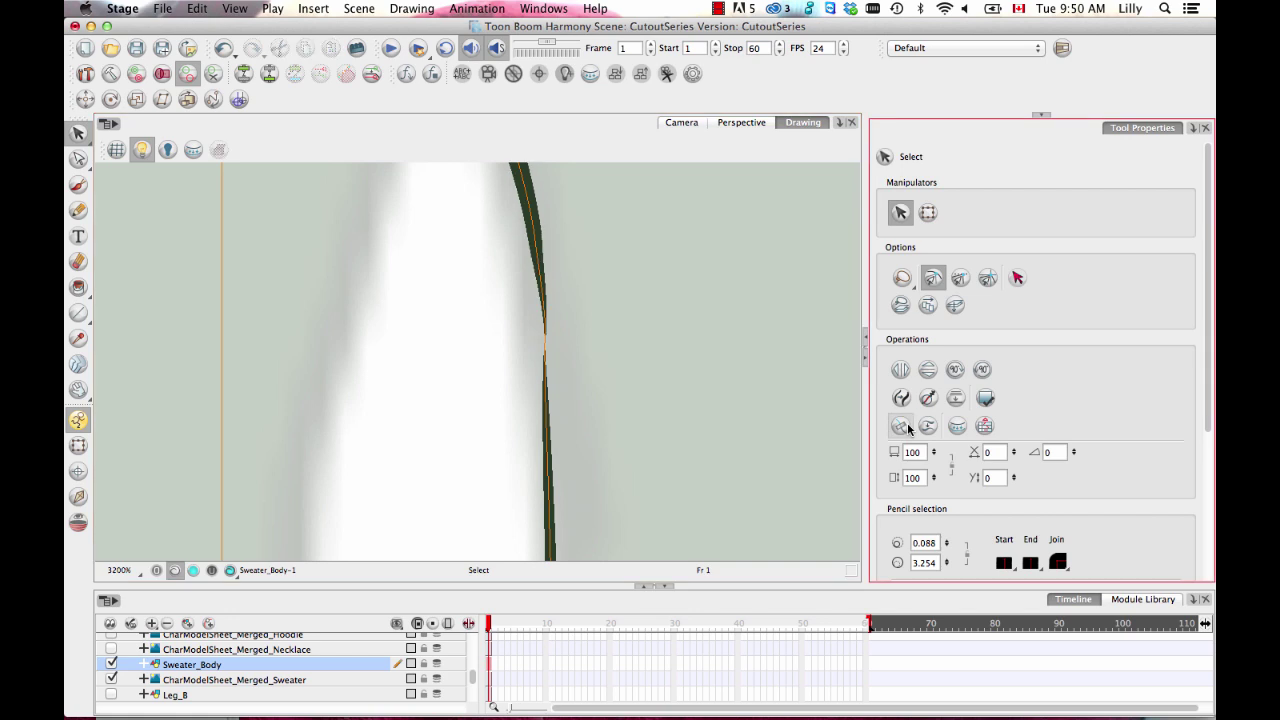
# Reshape the pinched joint in the sweater body's side line with the Pencil Editor to even out its thickness
pyautogui.click(476, 297)
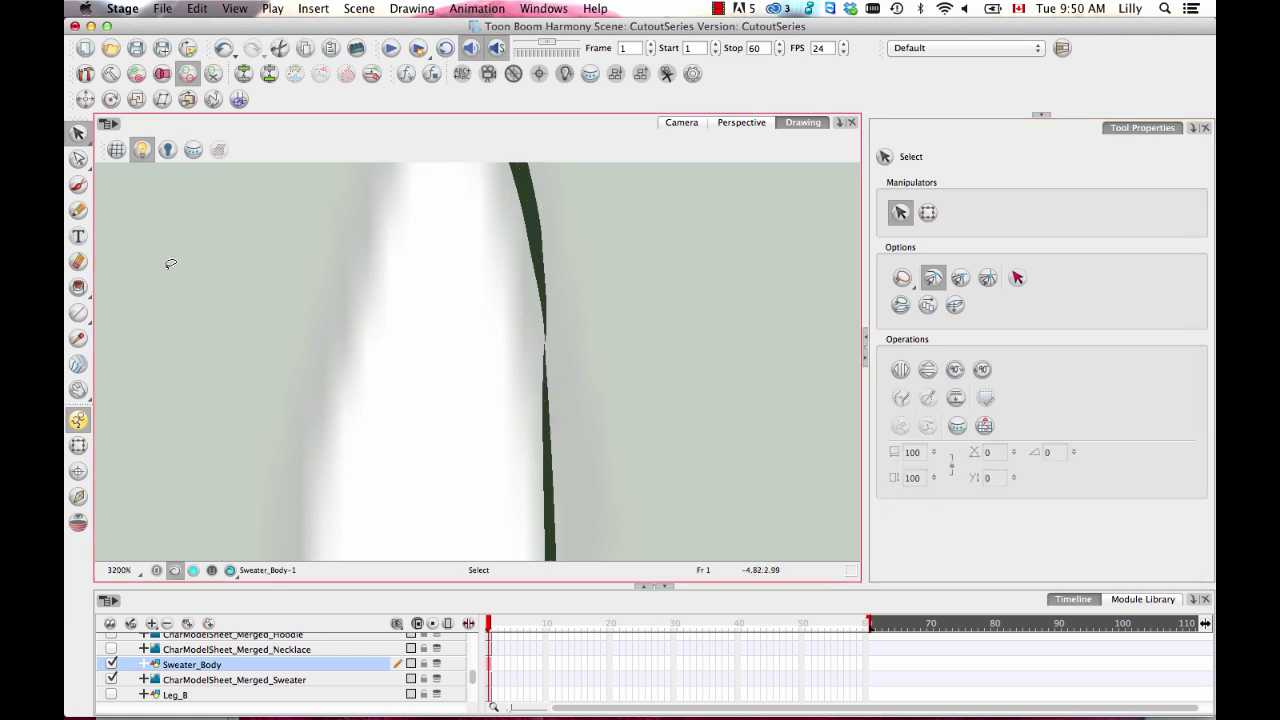
pyautogui.moveTo(79, 158); pyautogui.dragTo(169, 173)
pyautogui.click(546, 300)
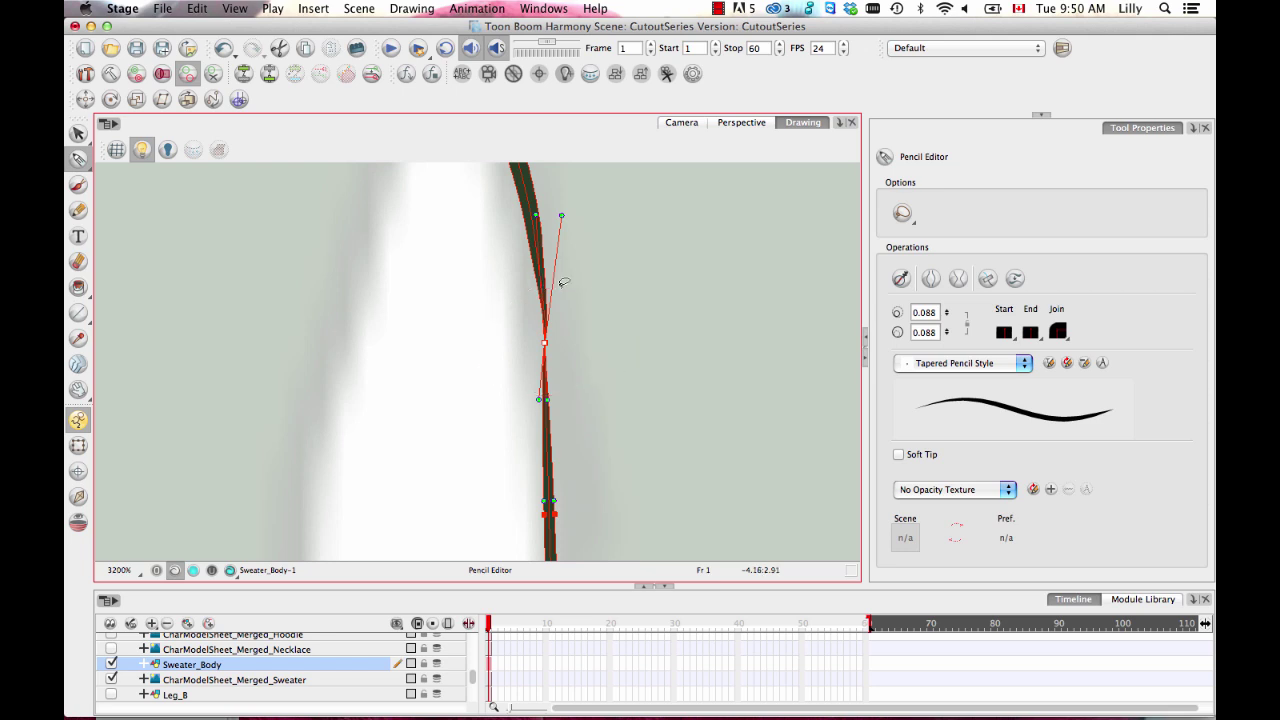
pyautogui.moveTo(563, 282)
pyautogui.mouseDown()
pyautogui.moveTo(545, 305)
pyautogui.moveTo(560, 292)
pyautogui.mouseUp()
pyautogui.click(409, 350)
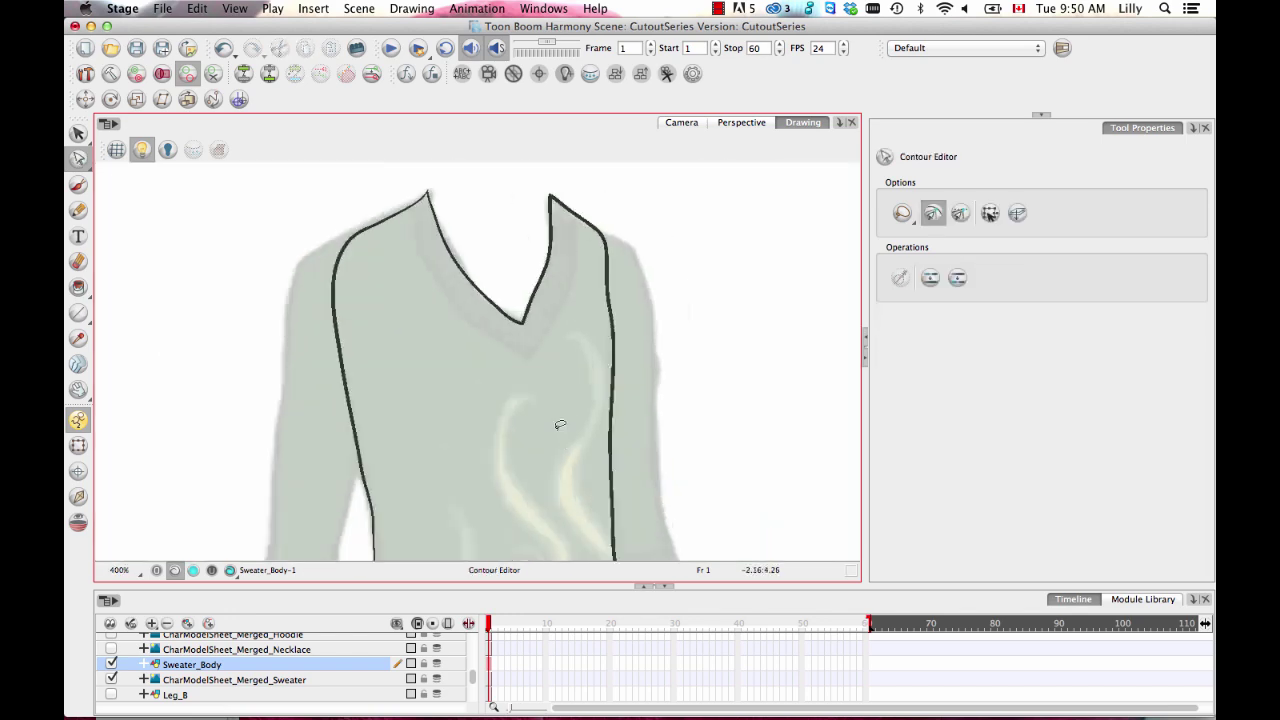
# Draw short vertical ribbing strokes along the sweater body's bottom hem with the Pencil in SweaterLines
pyautogui.scroll(4, 602, 353)
pyautogui.scroll(-10, 602, 353)
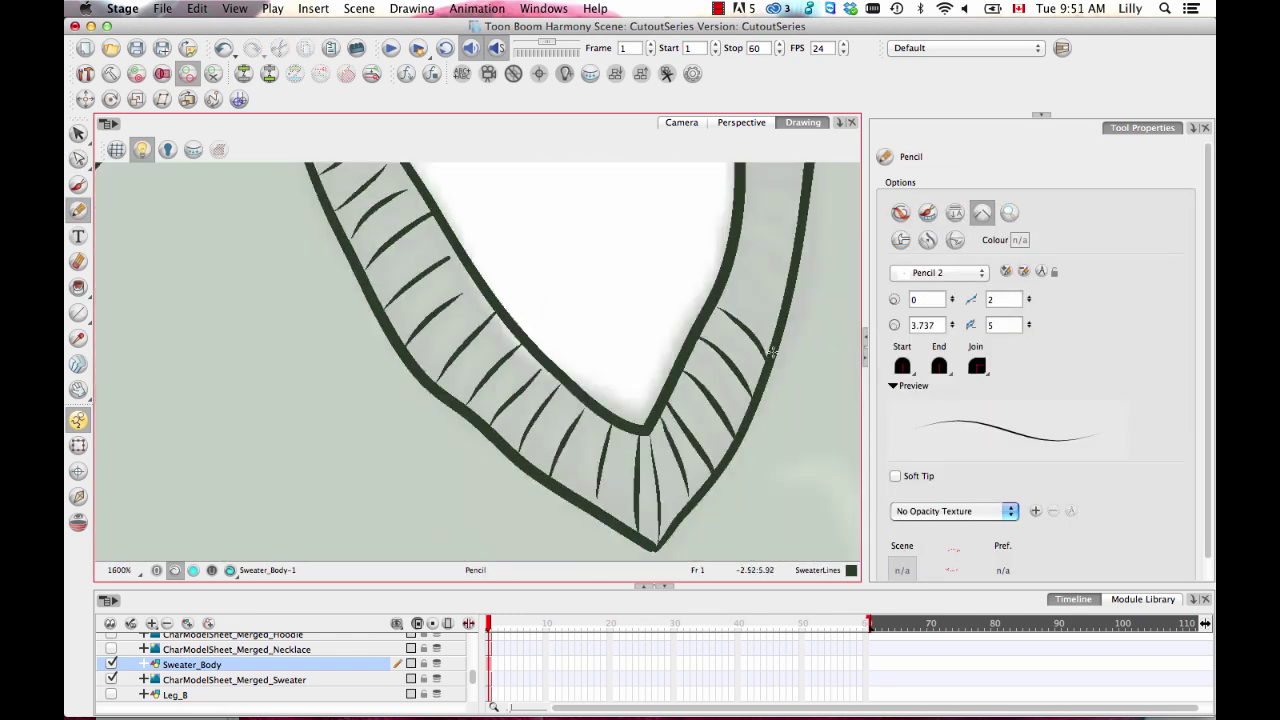
pyautogui.moveTo(545, 388); pyautogui.dragTo(548, 436)
pyautogui.moveTo(622, 383); pyautogui.dragTo(630, 428)
# Select a ribbing stroke on the sweater hem and refine the hem's lines with the Contour Editor
pyautogui.hotkey('alt', 's')
pyautogui.click(532, 436)
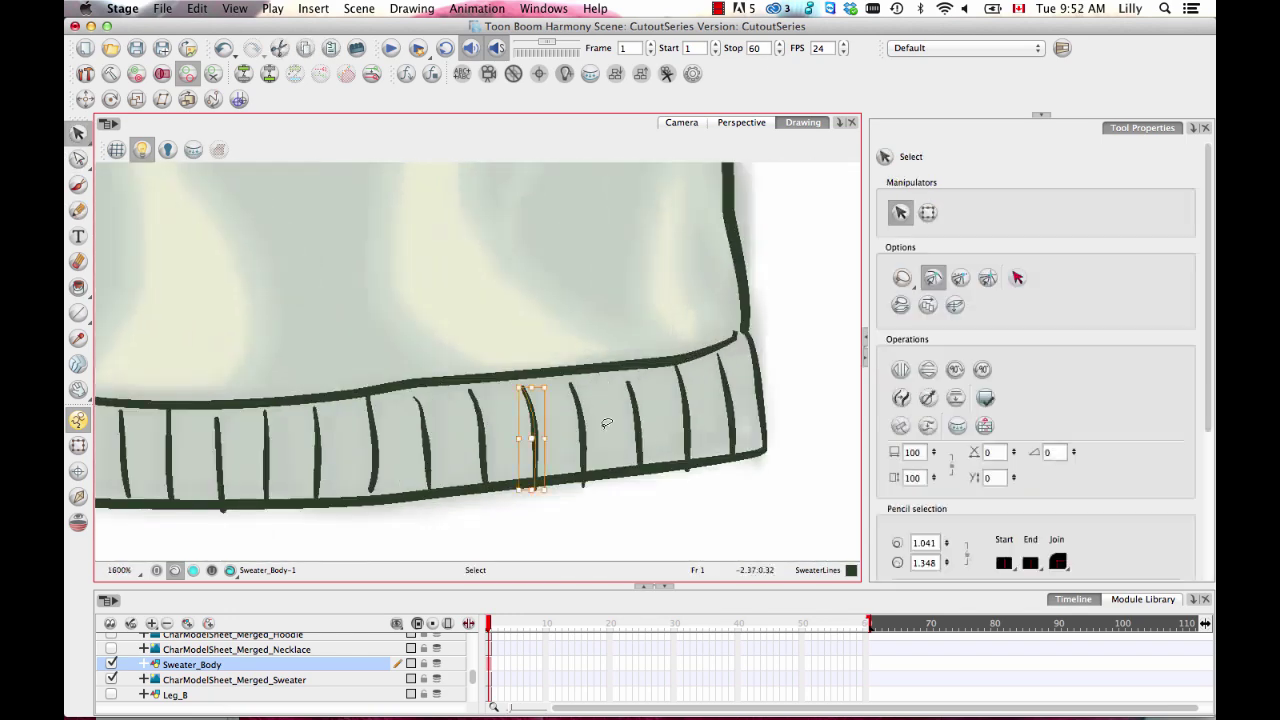
pyautogui.hotkey('alt', 'q')
pyautogui.click(596, 375)
pyautogui.click(629, 226)
# On SweaterArm_F, select the lower end point of the front sleeve's outer line with the Contour Editor
pyautogui.hotkey('alt', 's')
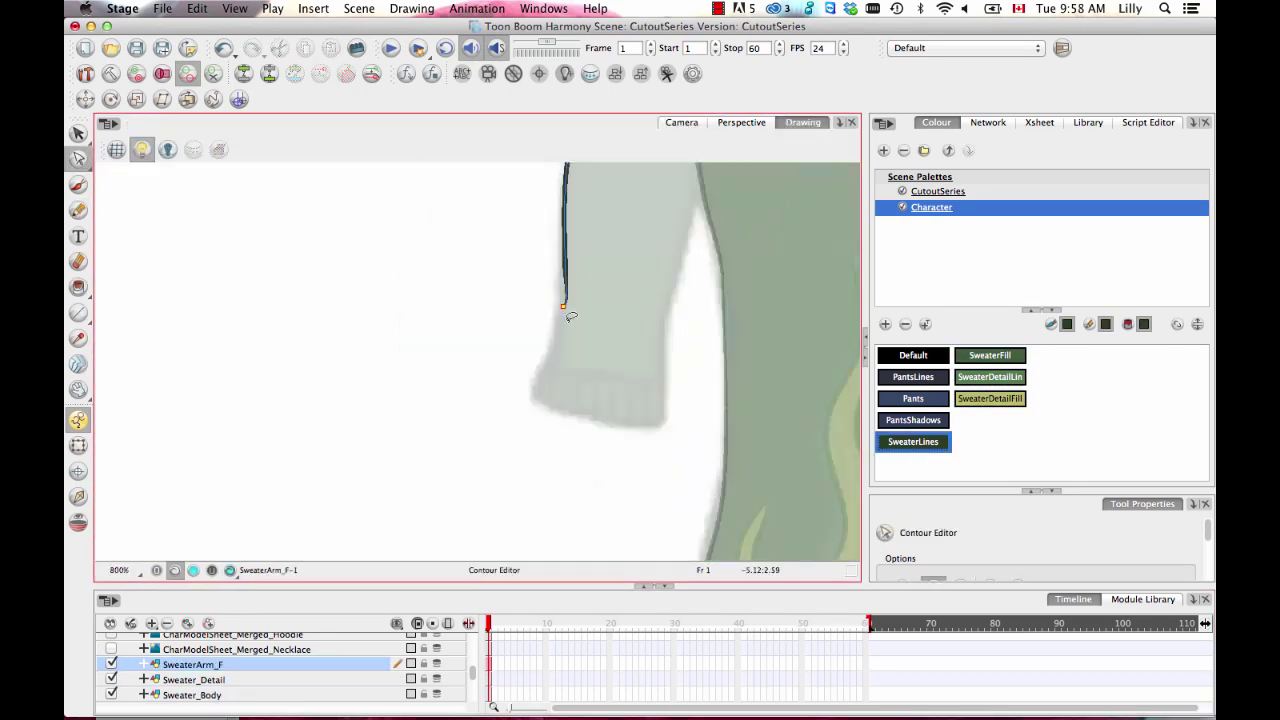
pyautogui.click(558, 309)
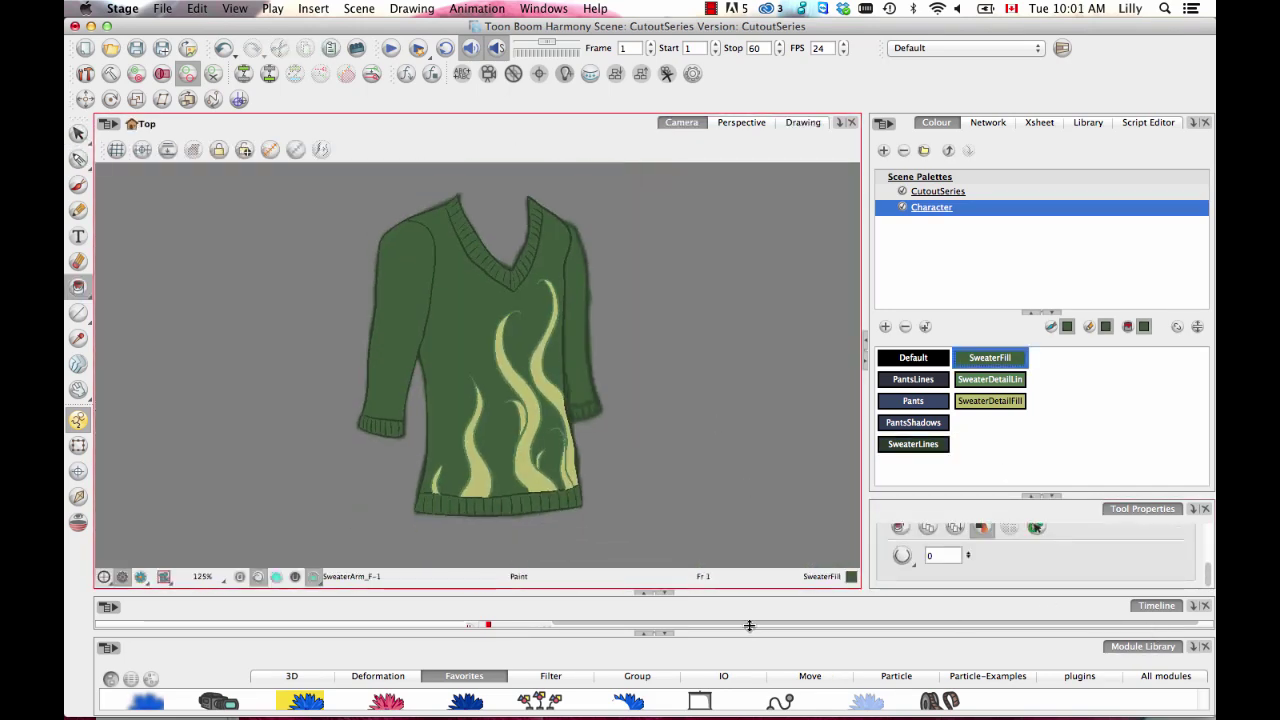
# Resize the stacked Timeline and Module Library views, and close the Module Library view
pyautogui.moveTo(747, 633); pyautogui.dragTo(751, 601)
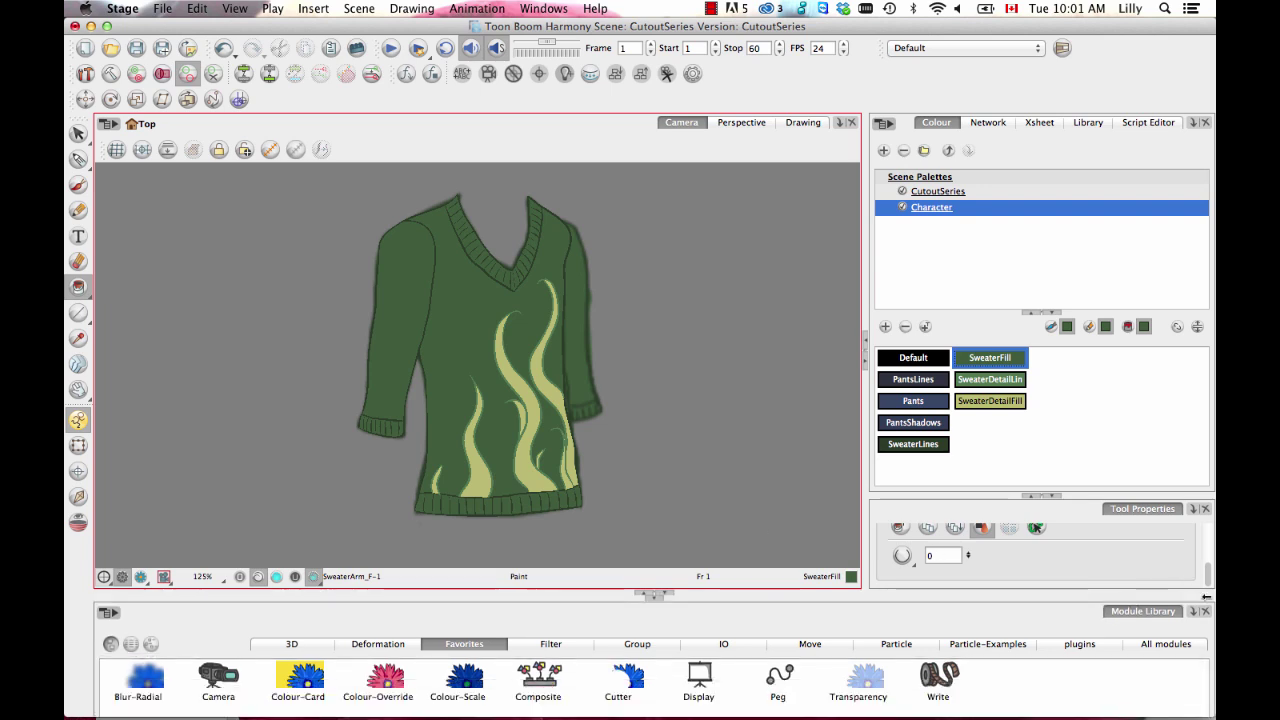
pyautogui.click(1205, 612)
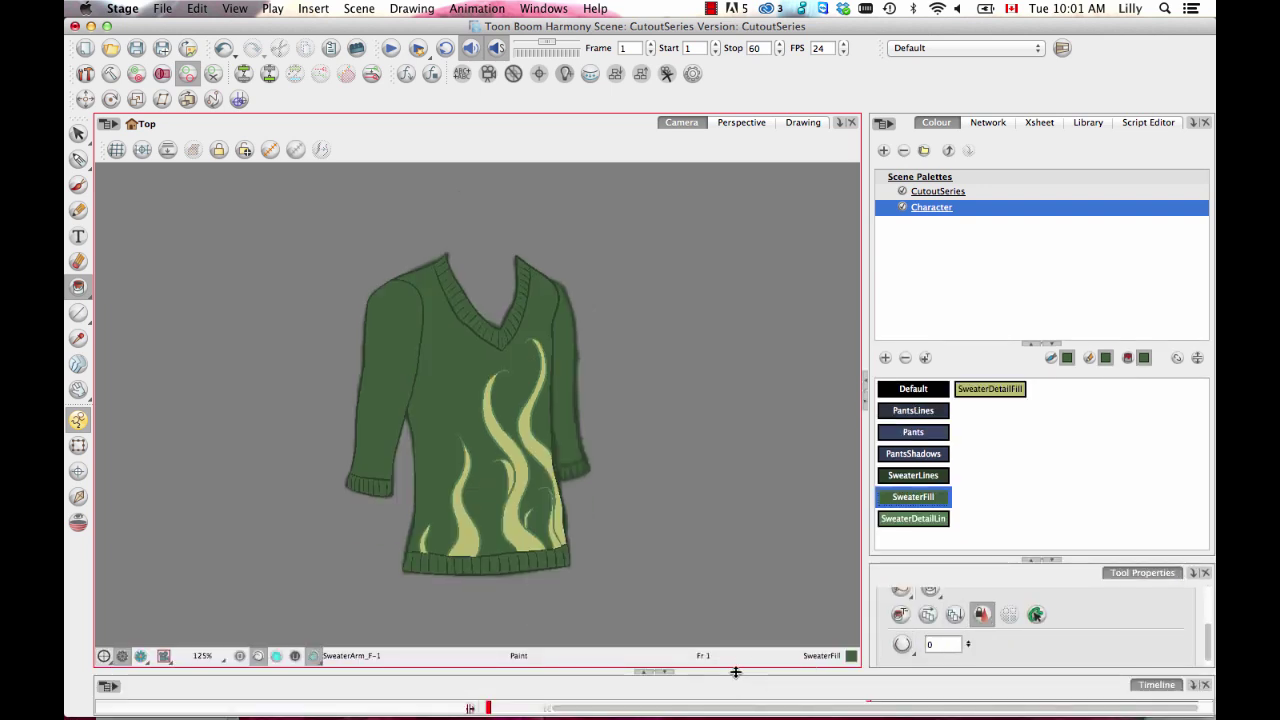
# Select the entire front sleeve drawing on SweaterArm_F in the Drawing view and copy it
pyautogui.moveTo(735, 672); pyautogui.dragTo(735, 535)
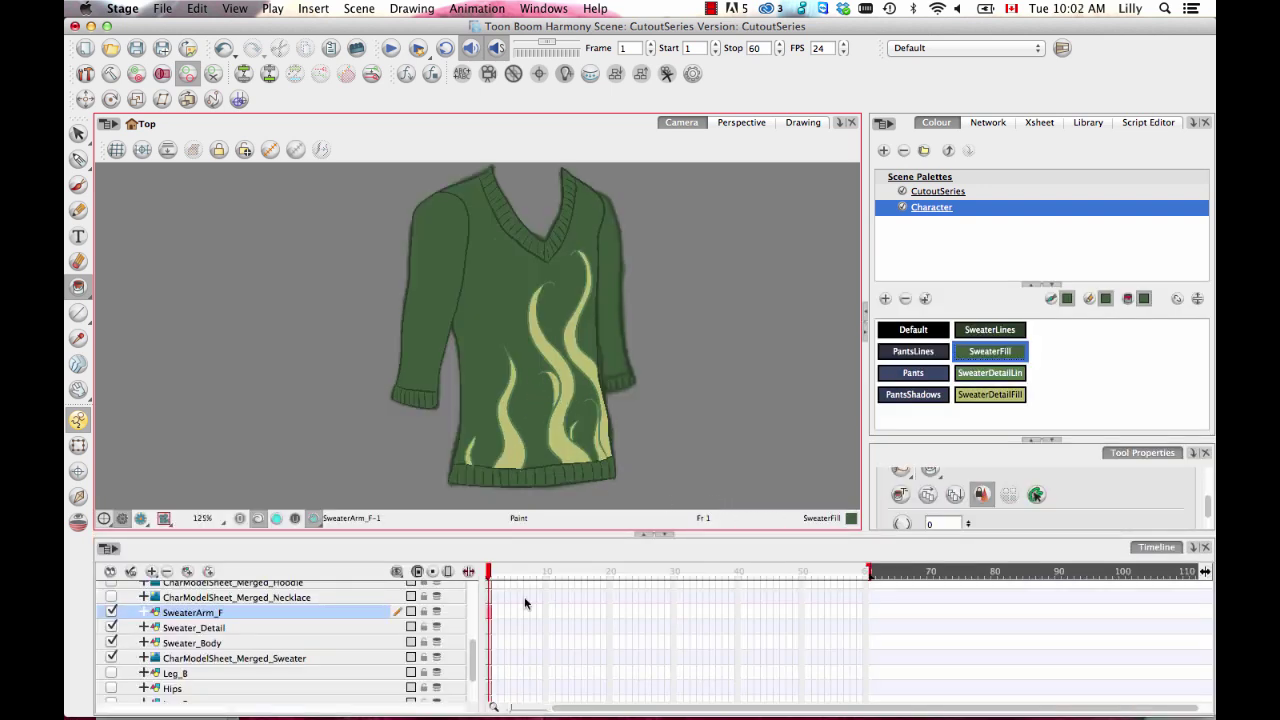
pyautogui.click(800, 123)
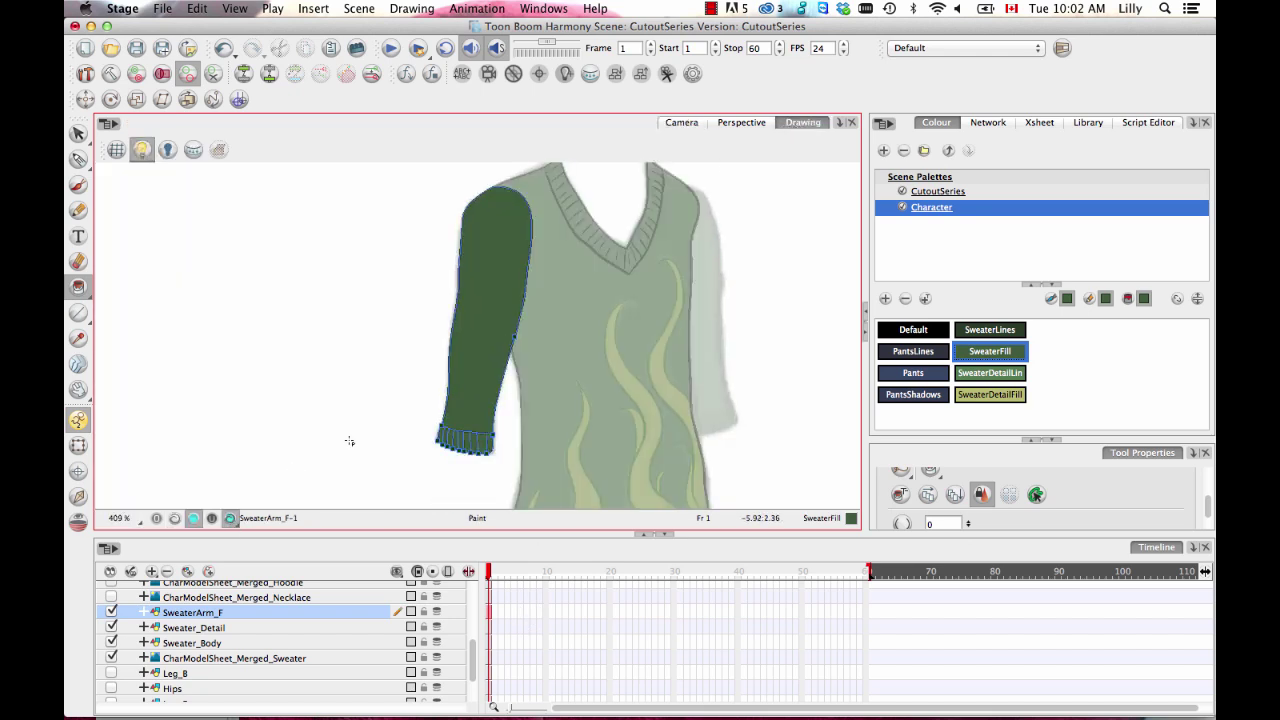
pyautogui.hscroll(5, 312, 420)
pyautogui.click(78, 133)
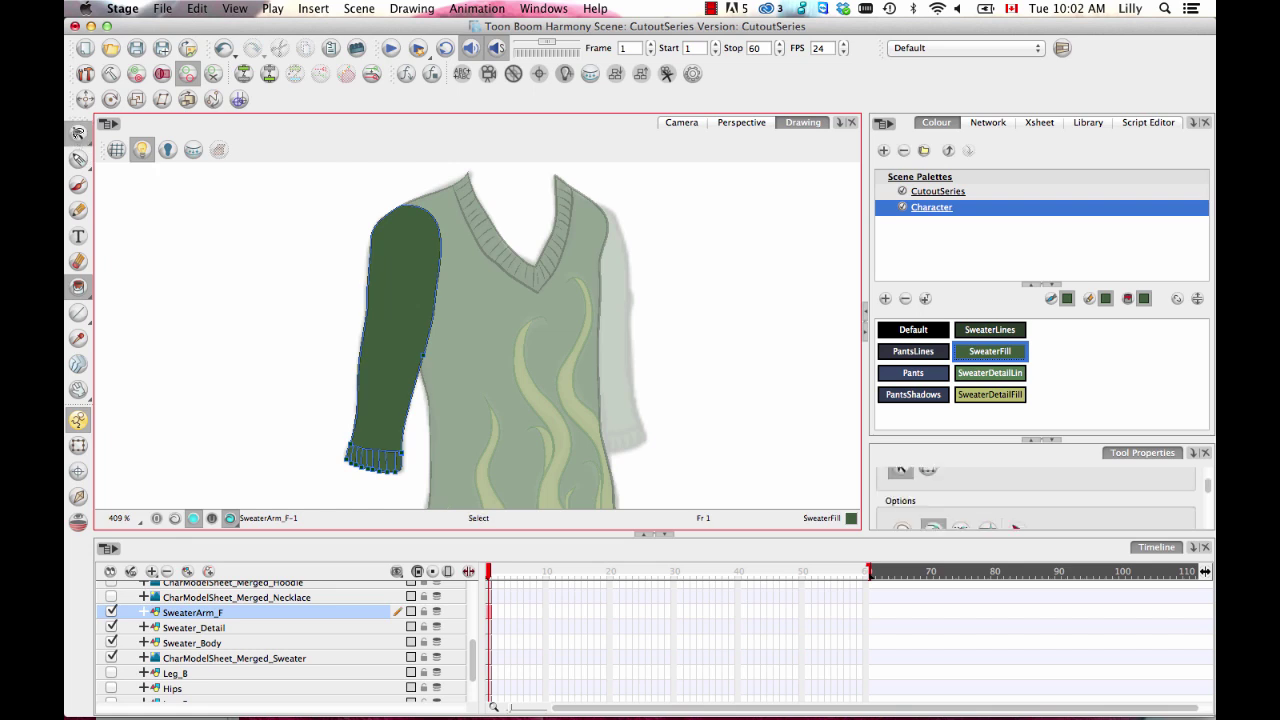
pyautogui.click(179, 519)
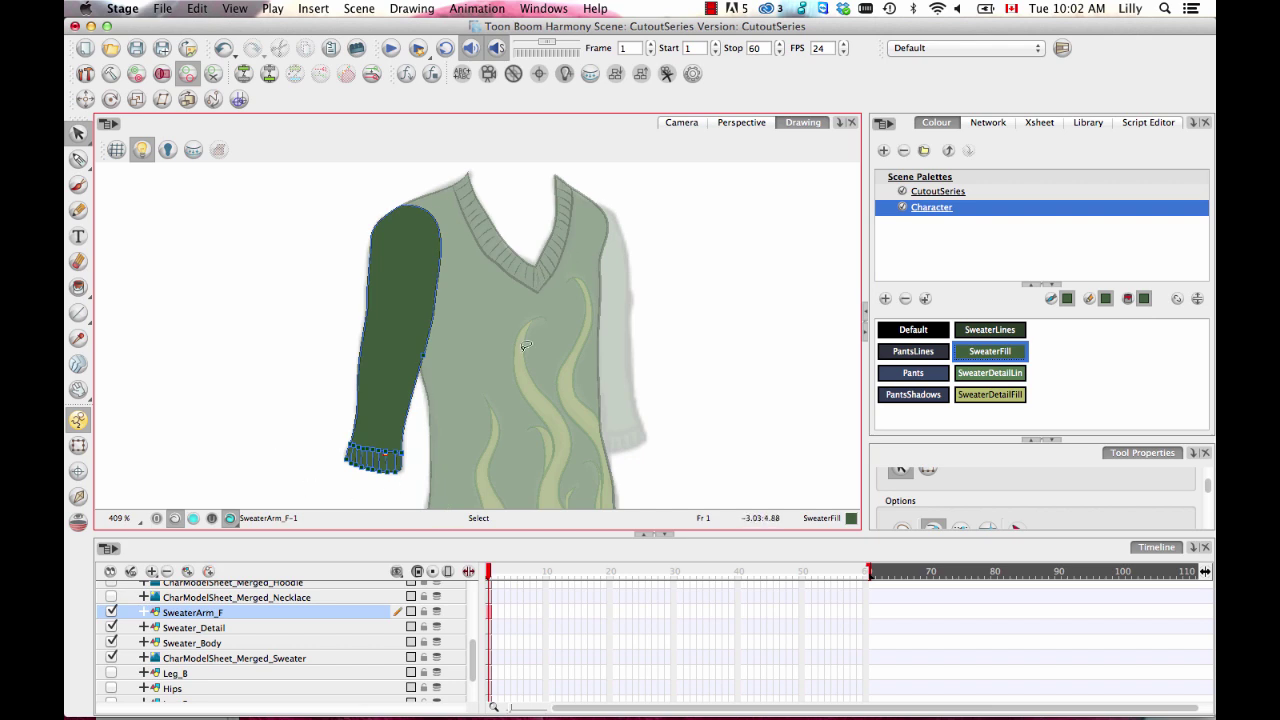
pyautogui.moveTo(322, 242)
pyautogui.mouseDown()
pyautogui.moveTo(345, 532)
pyautogui.moveTo(445, 222)
pyautogui.moveTo(300, 485)
pyautogui.moveTo(318, 529)
pyautogui.mouseUp()
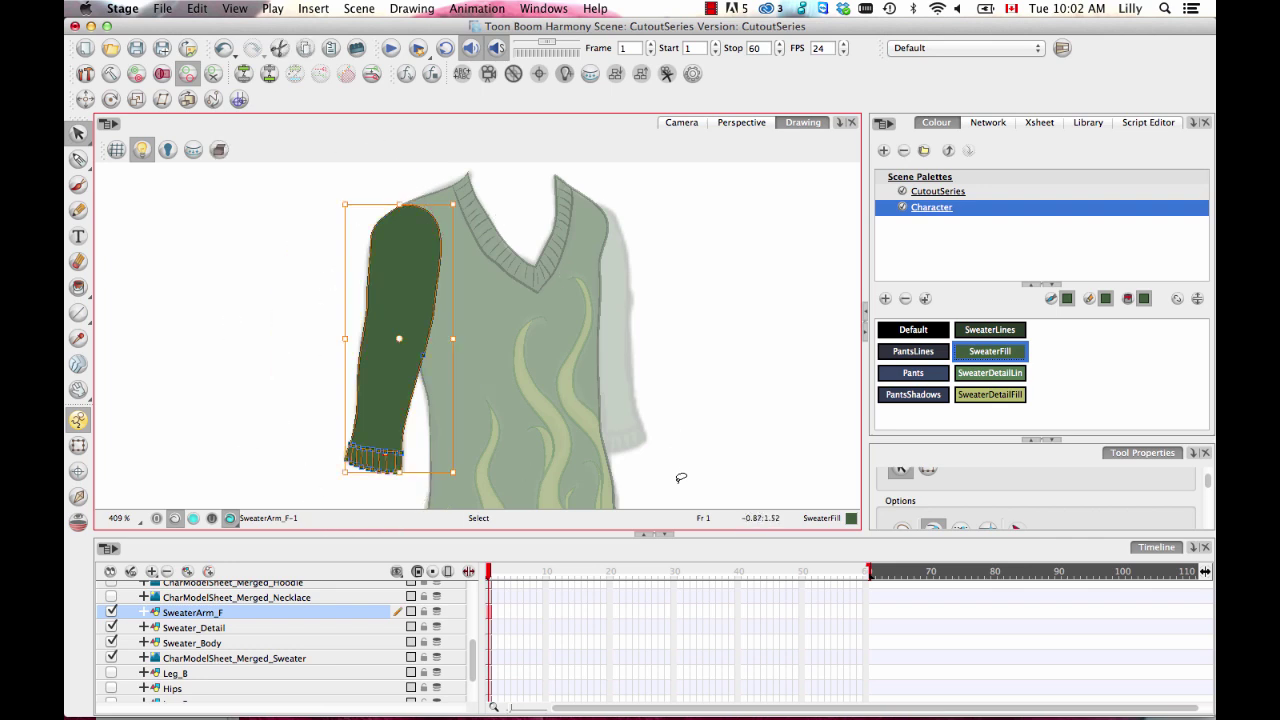
pyautogui.press('super+c')
# Add a new drawing layer and name it SweaterArm_B
pyautogui.click(187, 573)
pyautogui.doubleClick(190, 613)
pyautogui.write('Sw')
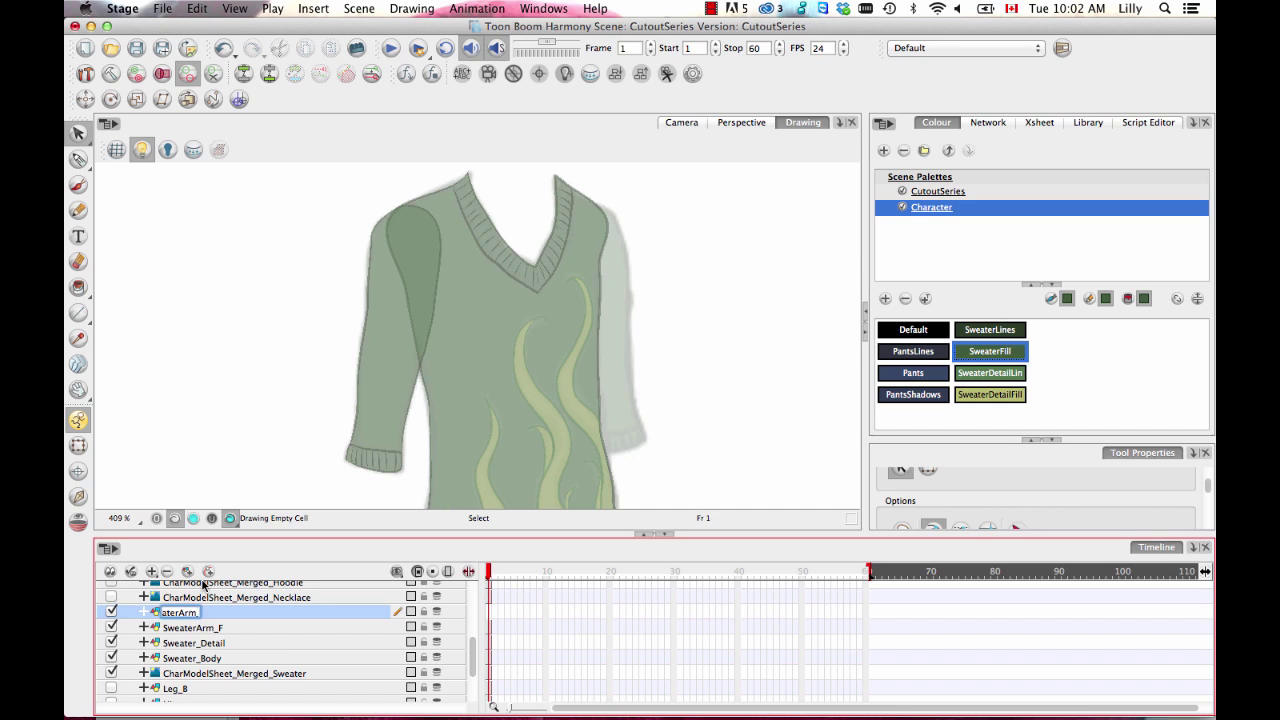
pyautogui.press('Return')
# Paste the sleeve into SweaterArm_B, flip it horizontally and position it over the back arm of the sweater
pyautogui.click(641, 286)
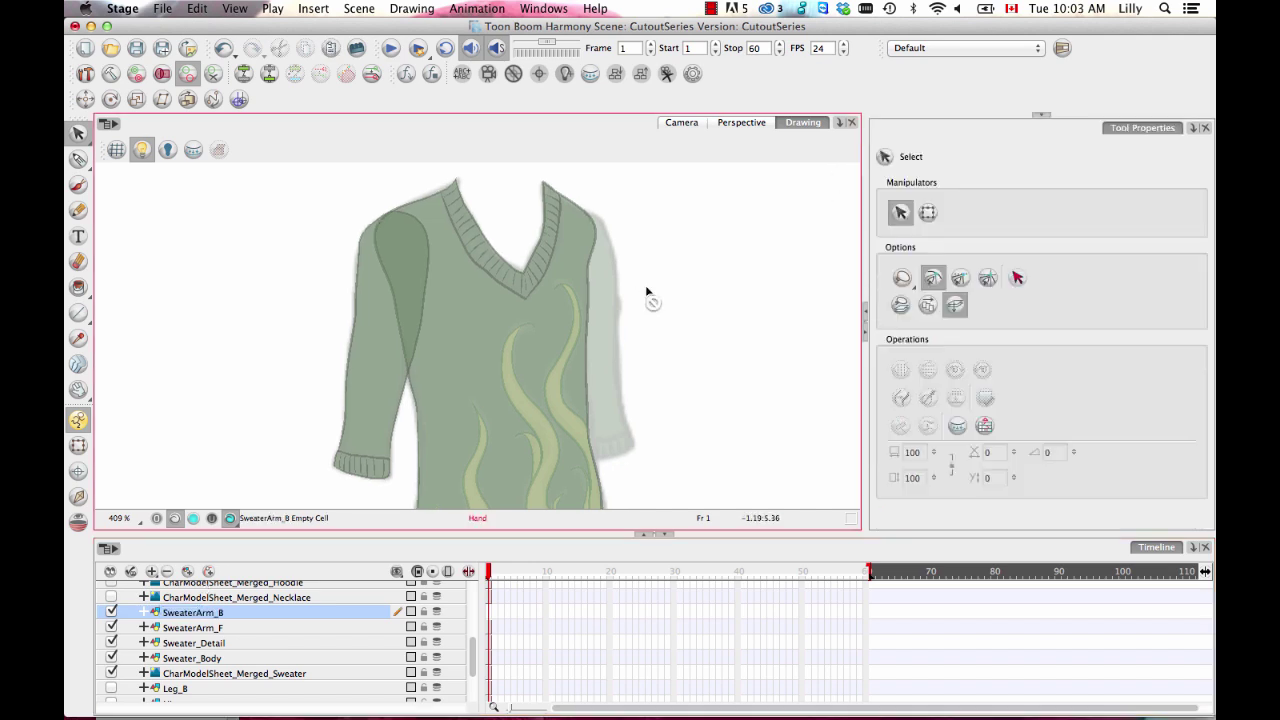
pyautogui.hotkey('ctrl', 'v')
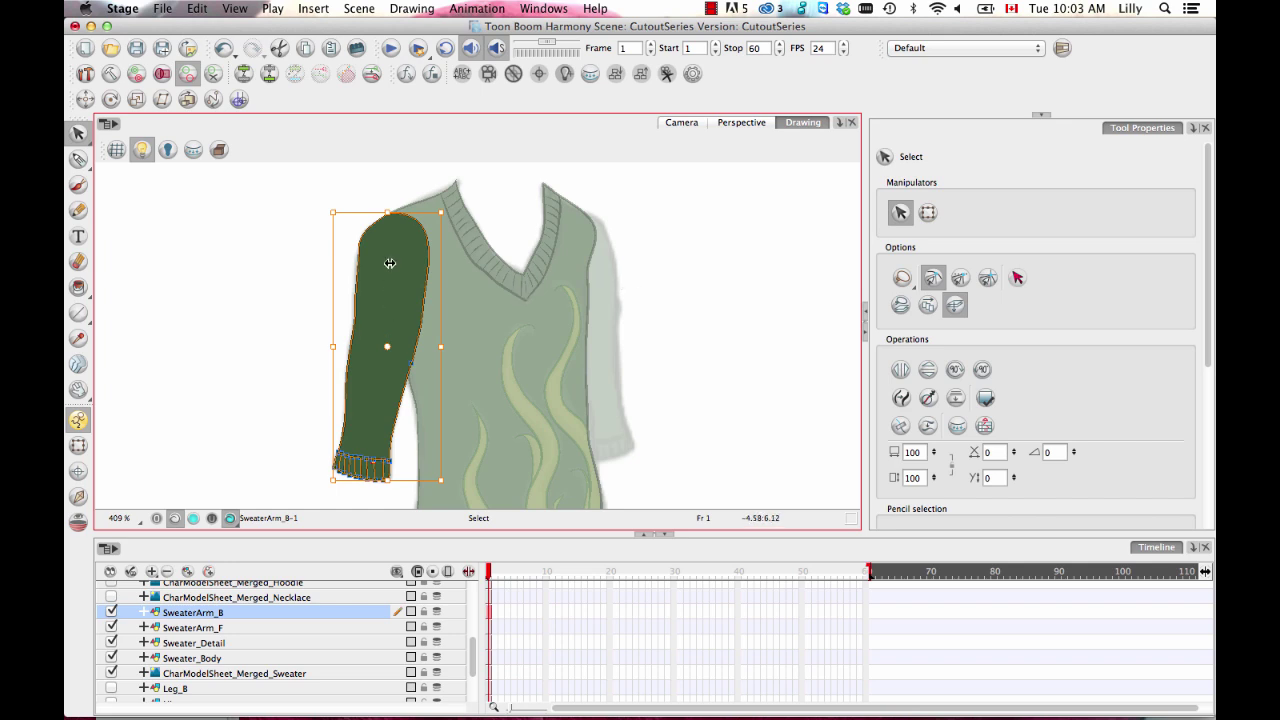
pyautogui.moveTo(388, 286)
pyautogui.mouseDown()
pyautogui.moveTo(515, 232)
pyautogui.moveTo(590, 283)
pyautogui.mouseUp()
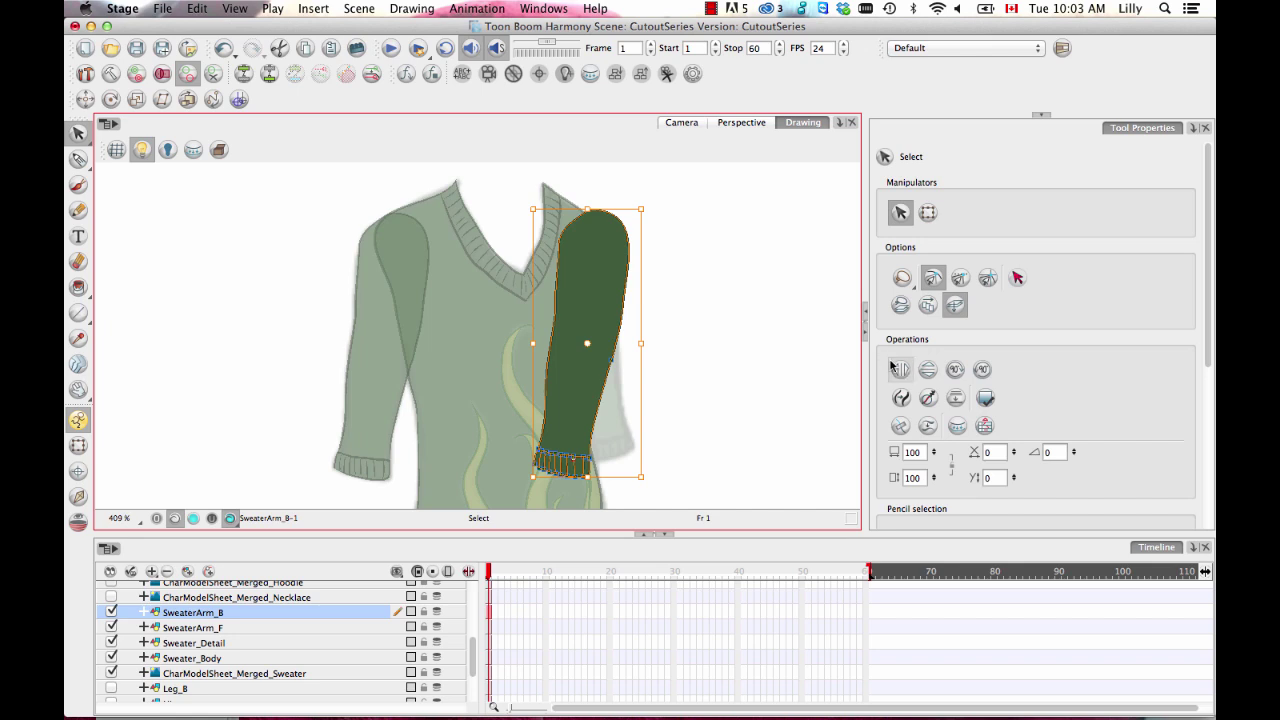
pyautogui.click(900, 370)
pyautogui.moveTo(586, 264)
pyautogui.mouseDown()
pyautogui.moveTo(589, 300)
pyautogui.moveTo(580, 258)
pyautogui.mouseUp()
pyautogui.click(740, 313)
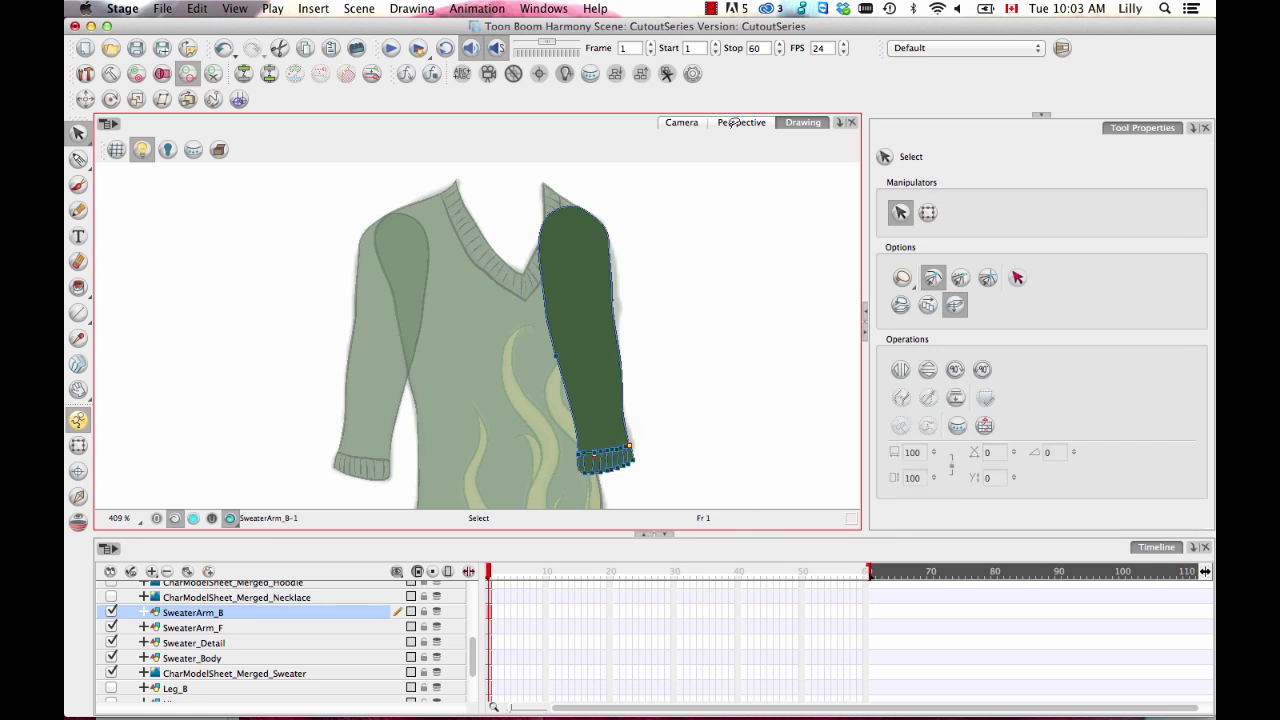
# In the Camera view, reorder SweaterArm_B so it sits directly below Sweater_Body in the layer stack
pyautogui.click(683, 123)
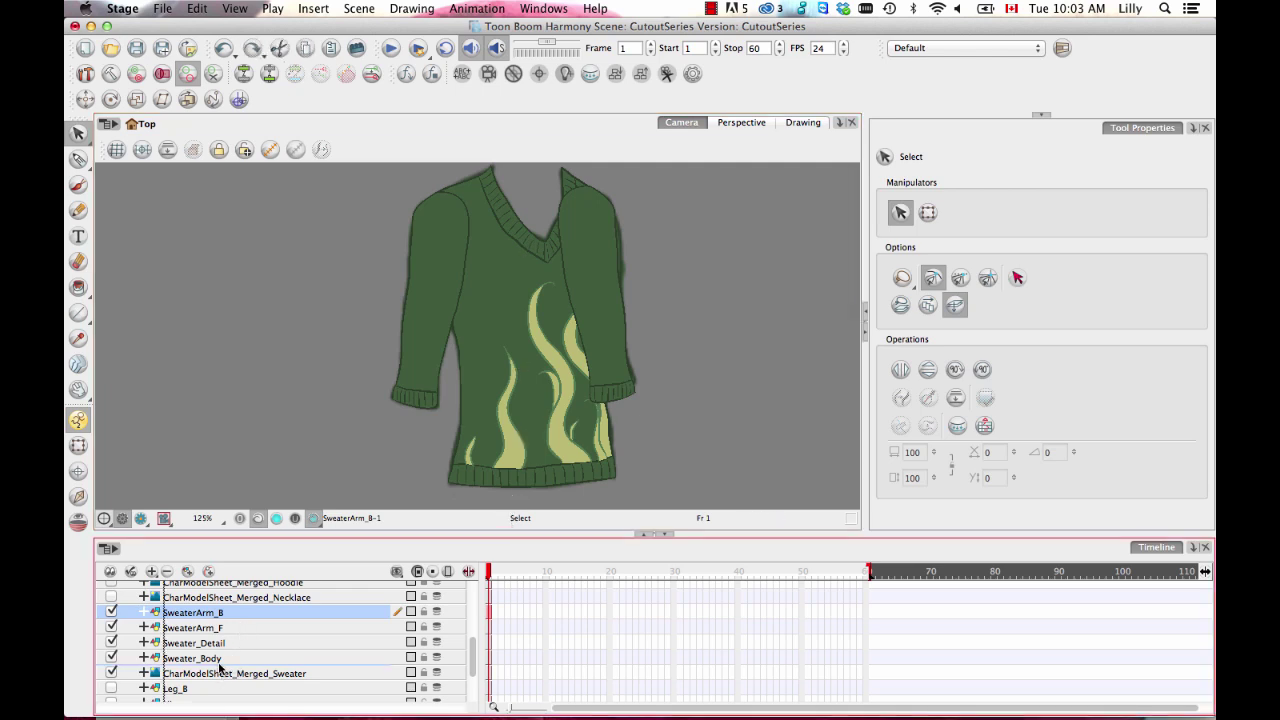
pyautogui.moveTo(220, 668); pyautogui.dragTo(222, 660)
pyautogui.click(684, 346)
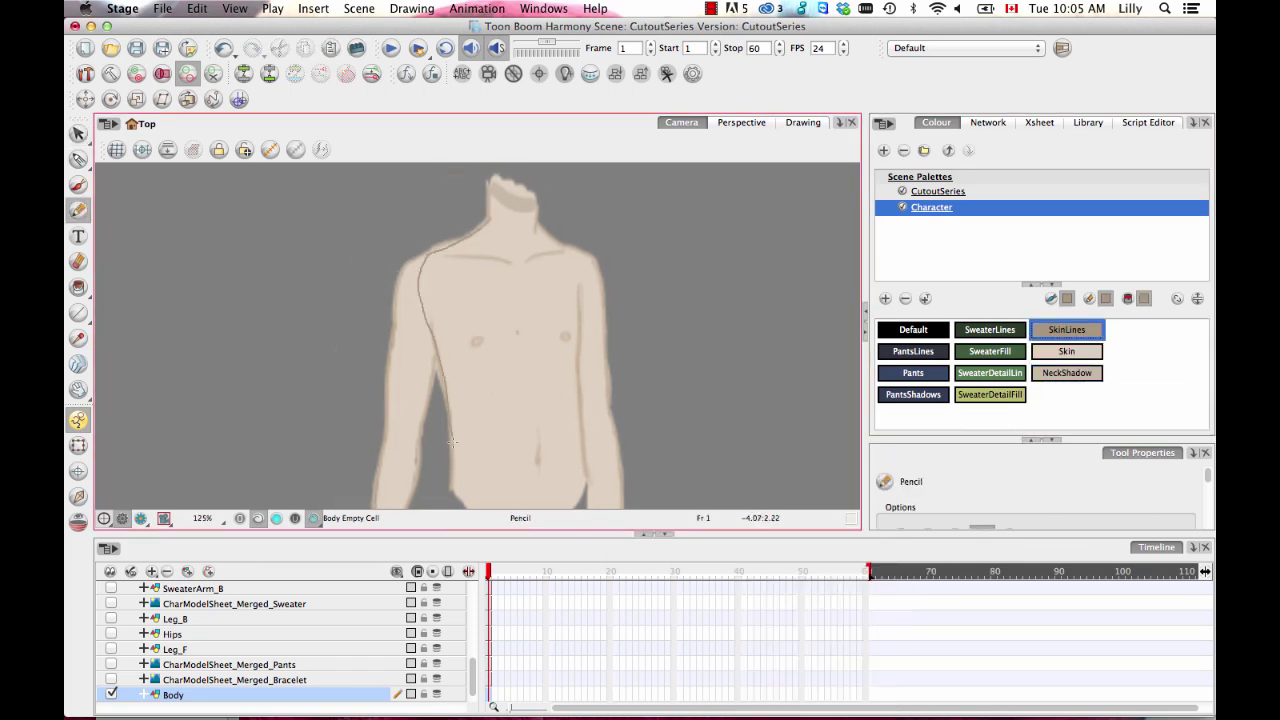
pyautogui.scroll(10, 579, 357)
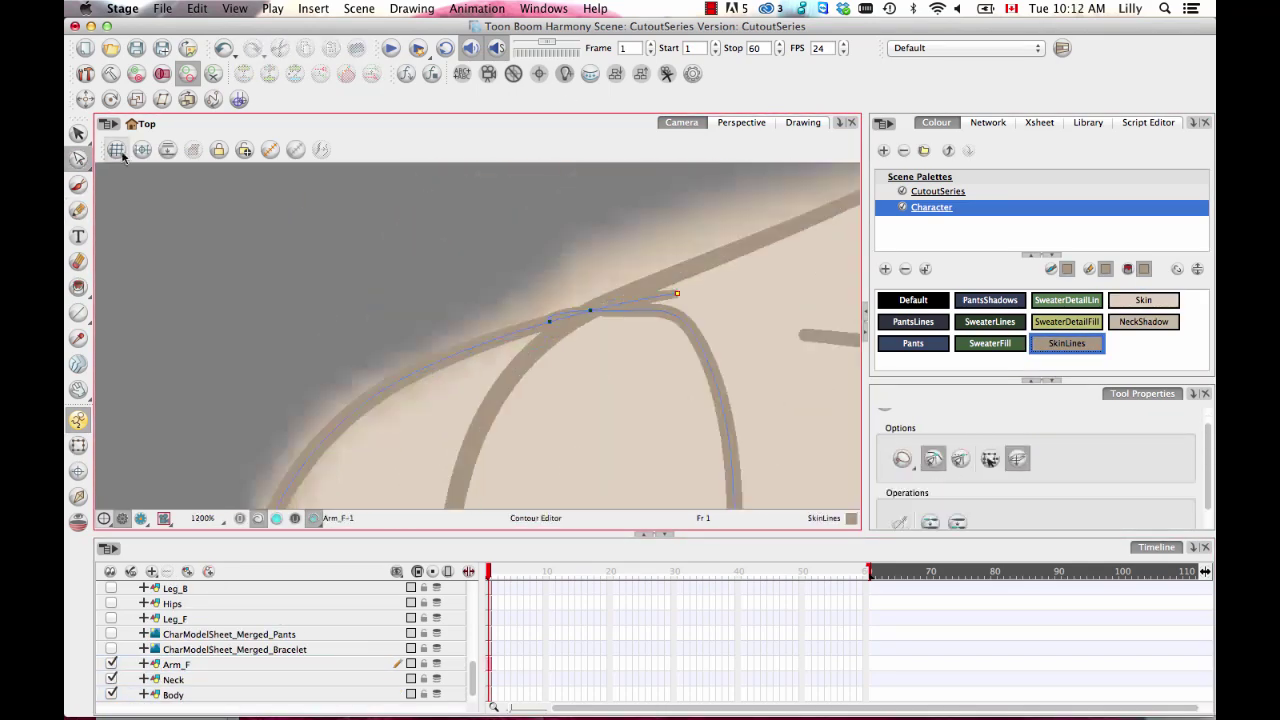
pyautogui.moveTo(78, 158); pyautogui.dragTo(128, 155)
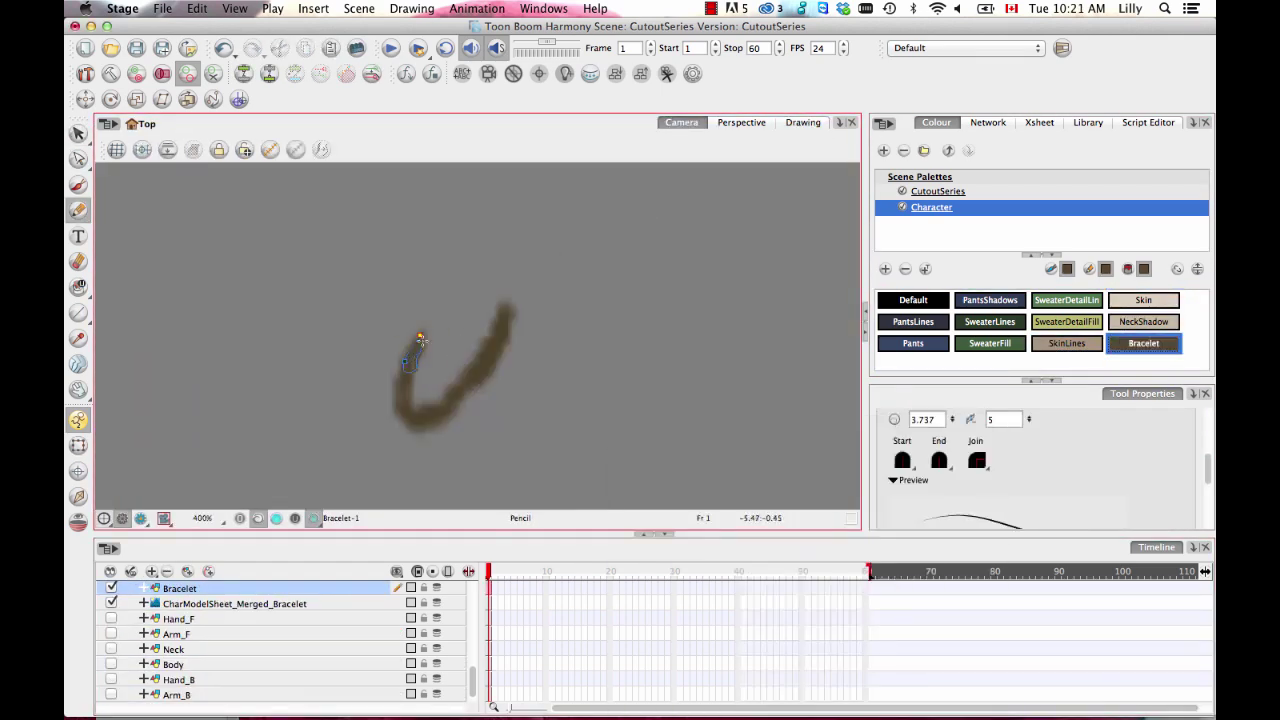
# Show the Bracelet drawing in the Drawing view and enable the Hand_F and Arm_F layers as reference
pyautogui.click(803, 123)
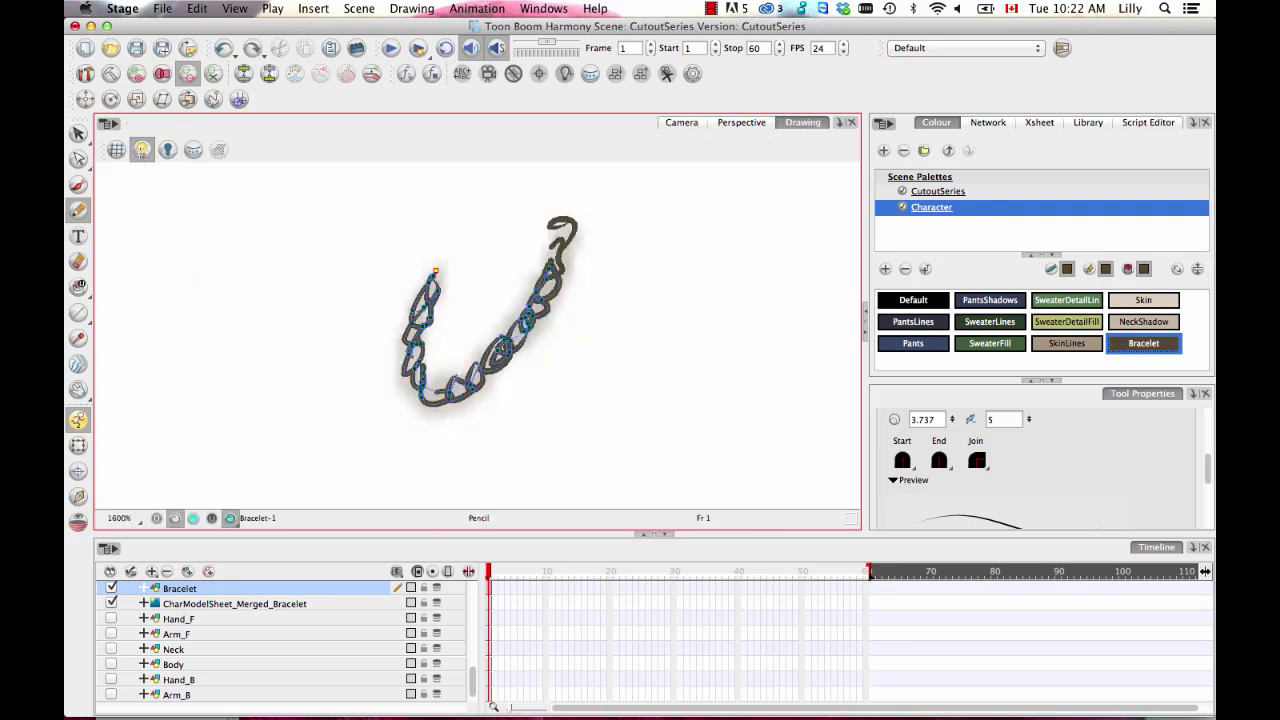
pyautogui.click(111, 619)
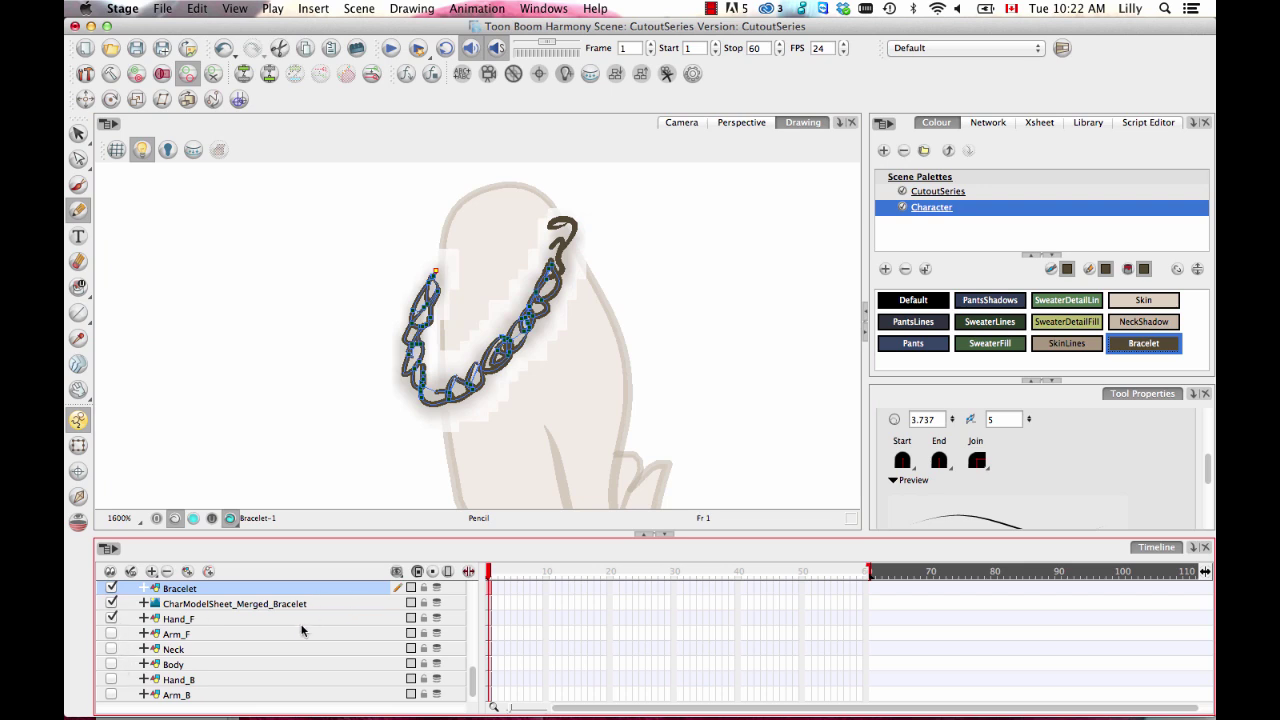
pyautogui.click(111, 634)
pyautogui.scroll(3, 581, 306)
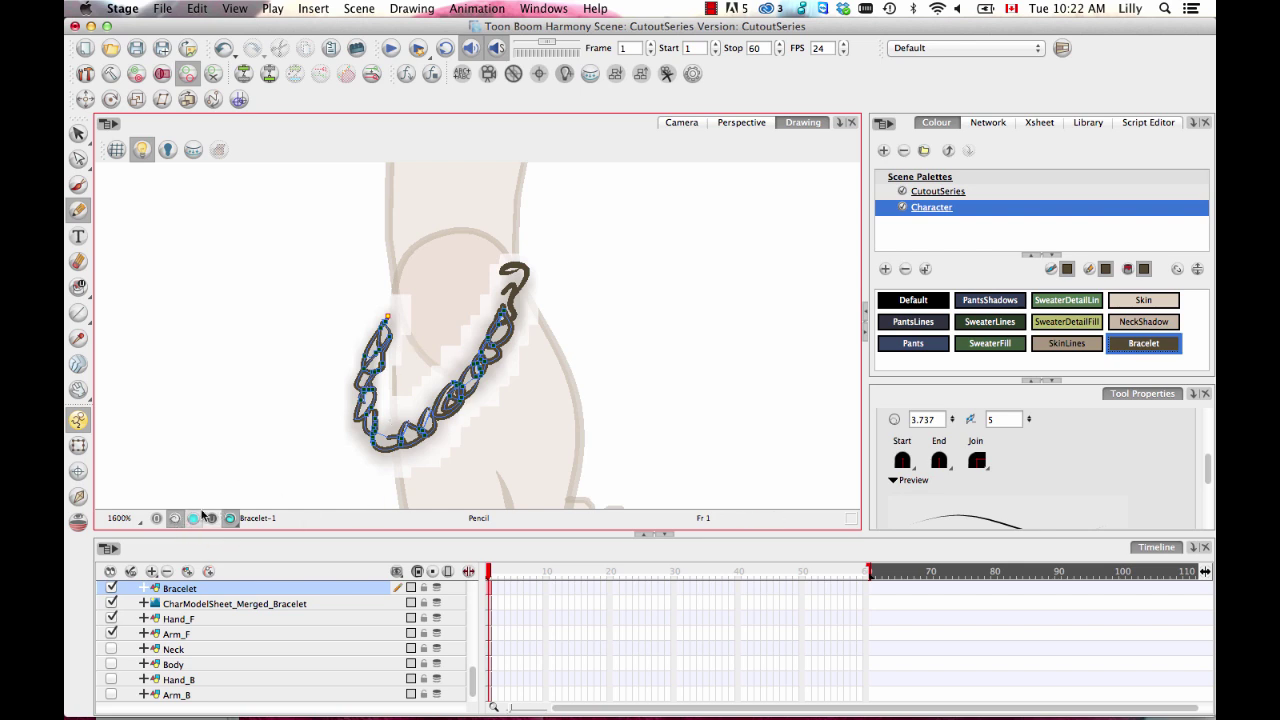
# Draw the missing back half of the bracelet's chain on Colour Art with the Pencil, then return to Line Art
pyautogui.click(192, 518)
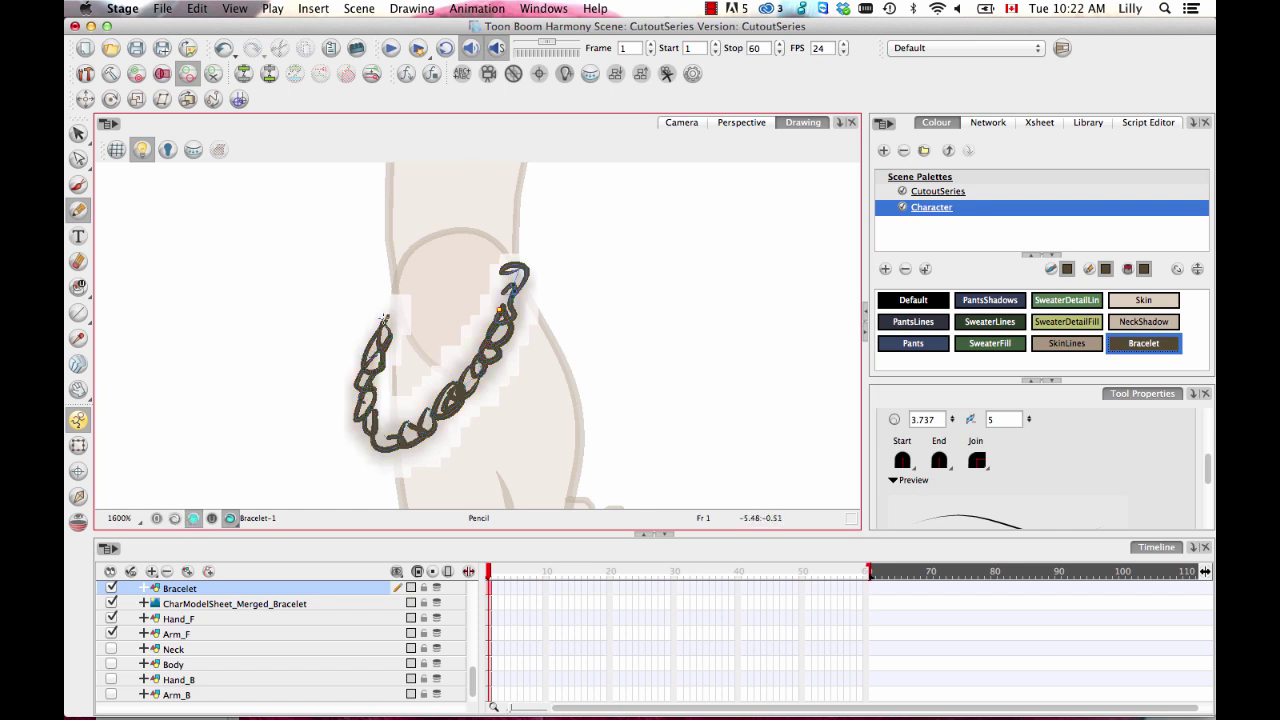
pyautogui.moveTo(392, 332)
pyautogui.mouseDown()
pyautogui.moveTo(405, 305)
pyautogui.moveTo(402, 318)
pyautogui.mouseUp()
pyautogui.moveTo(430, 276)
pyautogui.mouseDown()
pyautogui.moveTo(464, 276)
pyautogui.moveTo(463, 256)
pyautogui.moveTo(498, 262)
pyautogui.moveTo(501, 247)
pyautogui.moveTo(508, 268)
pyautogui.moveTo(500, 258)
pyautogui.moveTo(526, 266)
pyautogui.moveTo(500, 310)
pyautogui.mouseUp()
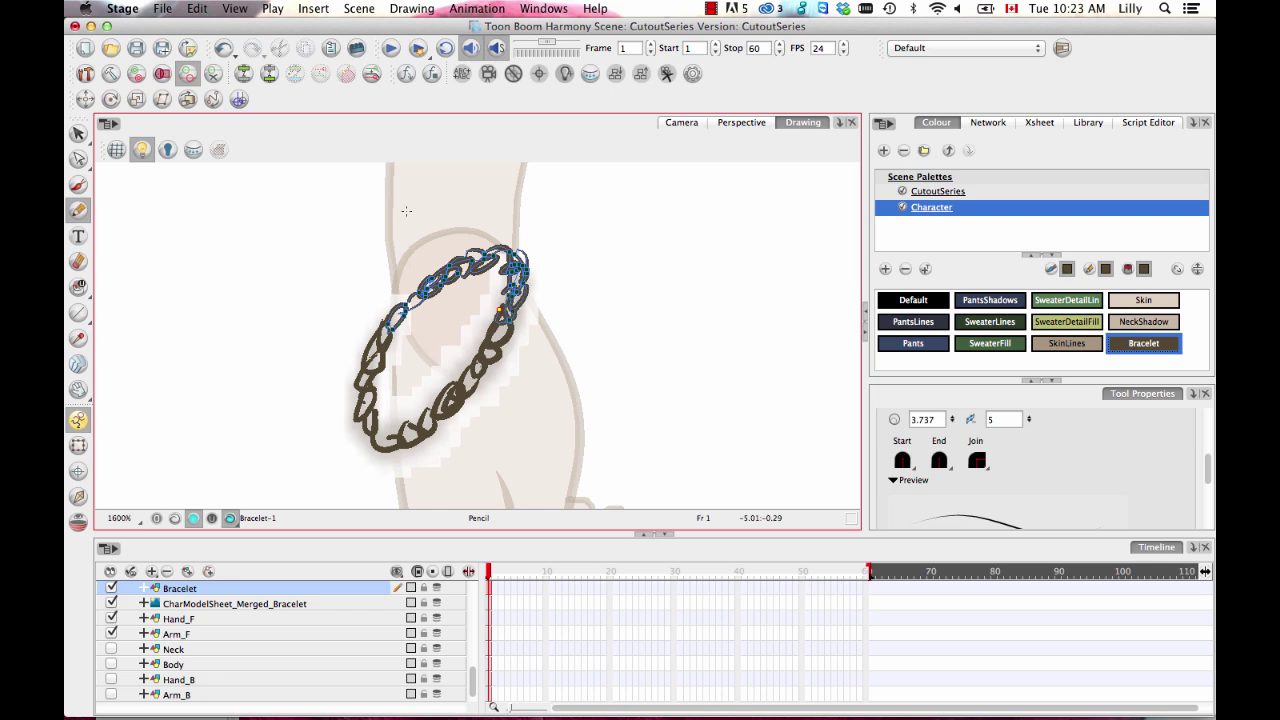
pyautogui.moveTo(390, 311); pyautogui.dragTo(394, 326)
pyautogui.click(175, 518)
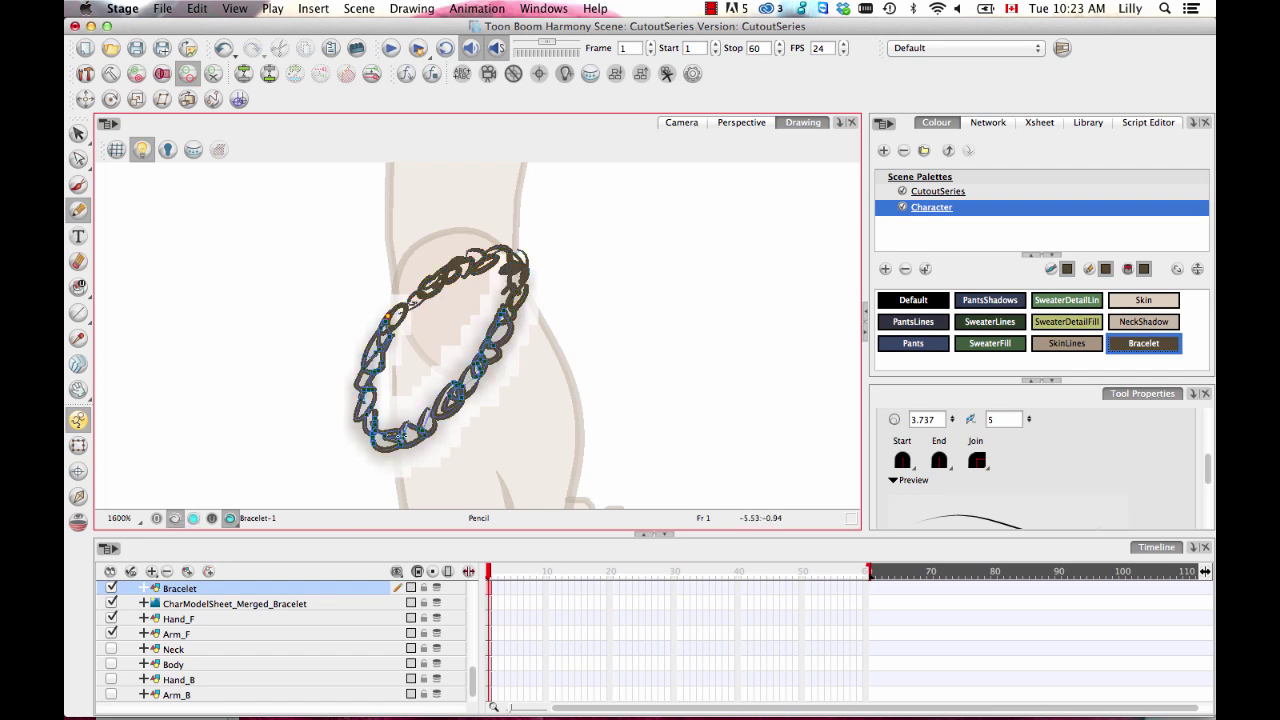
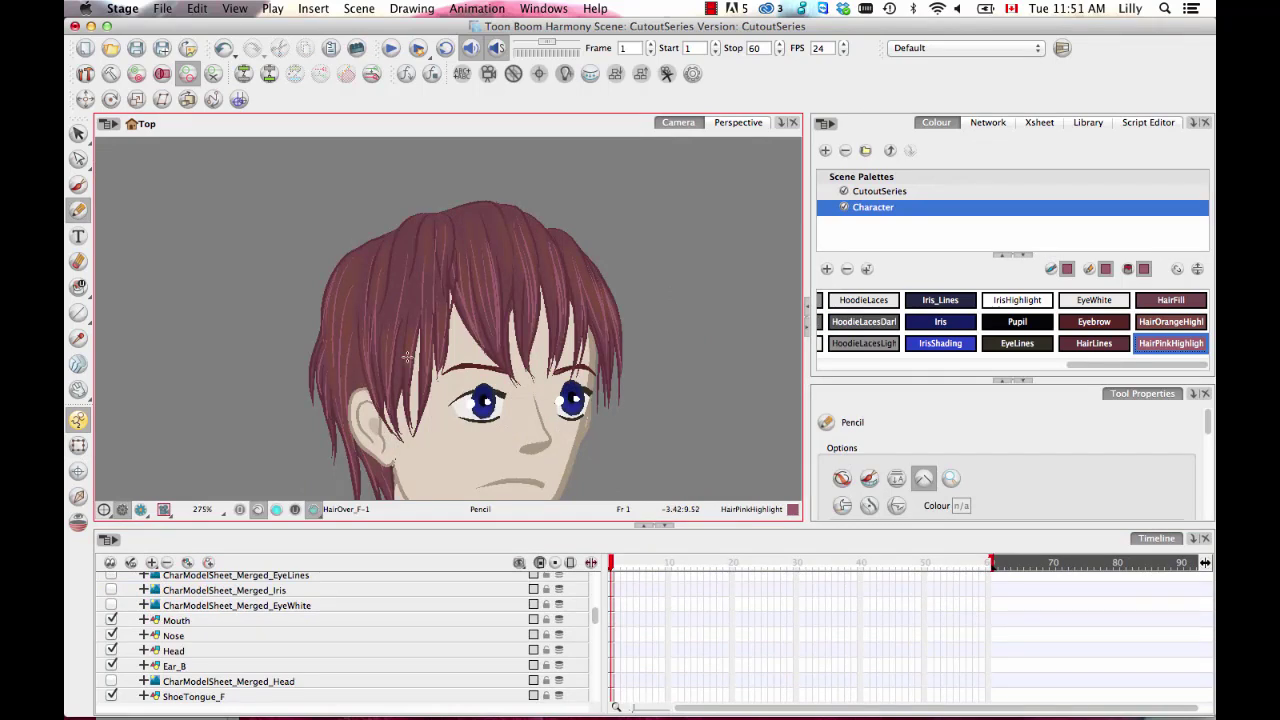
# Try a wavy HairPinkHighlight Pencil stroke in the empty area beside the head and undo it
pyautogui.scroll(-3, 410, 335)
pyautogui.hscroll(-2, 410, 335)
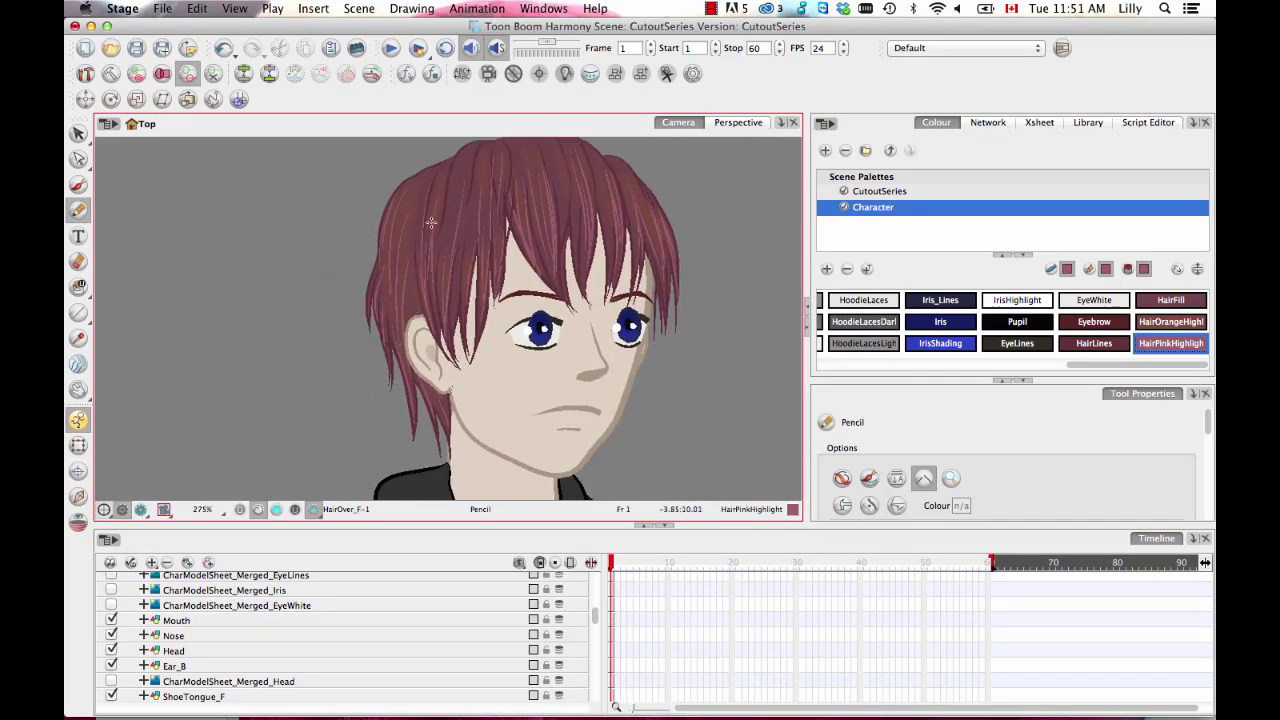
pyautogui.moveTo(270, 313); pyautogui.dragTo(377, 350)
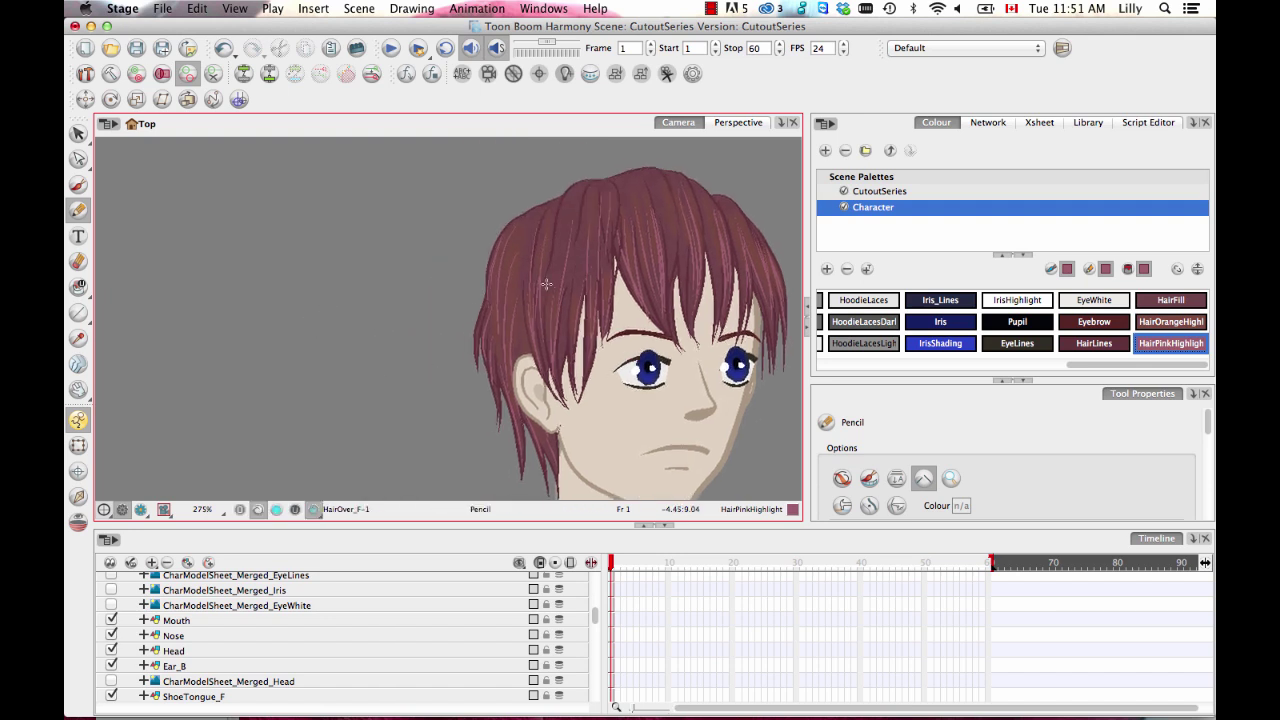
pyautogui.moveTo(437, 311); pyautogui.dragTo(451, 315)
pyautogui.press('2')
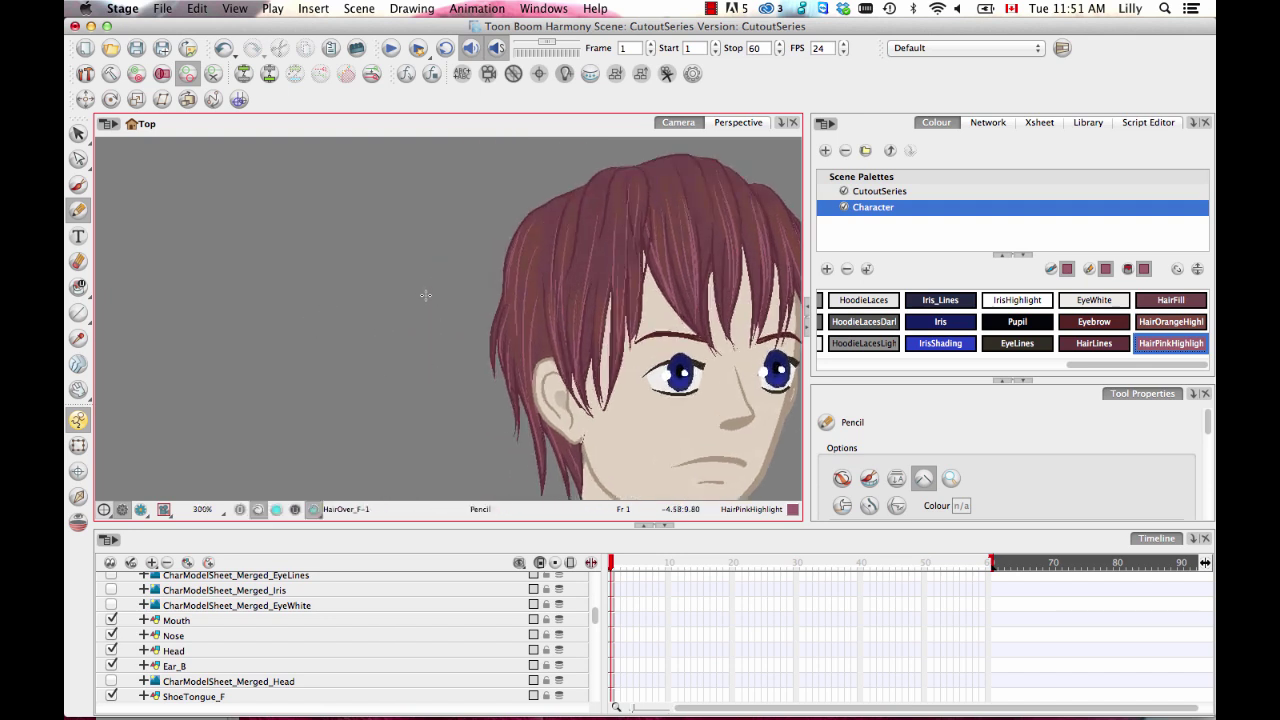
pyautogui.press('2')
pyautogui.press('2')
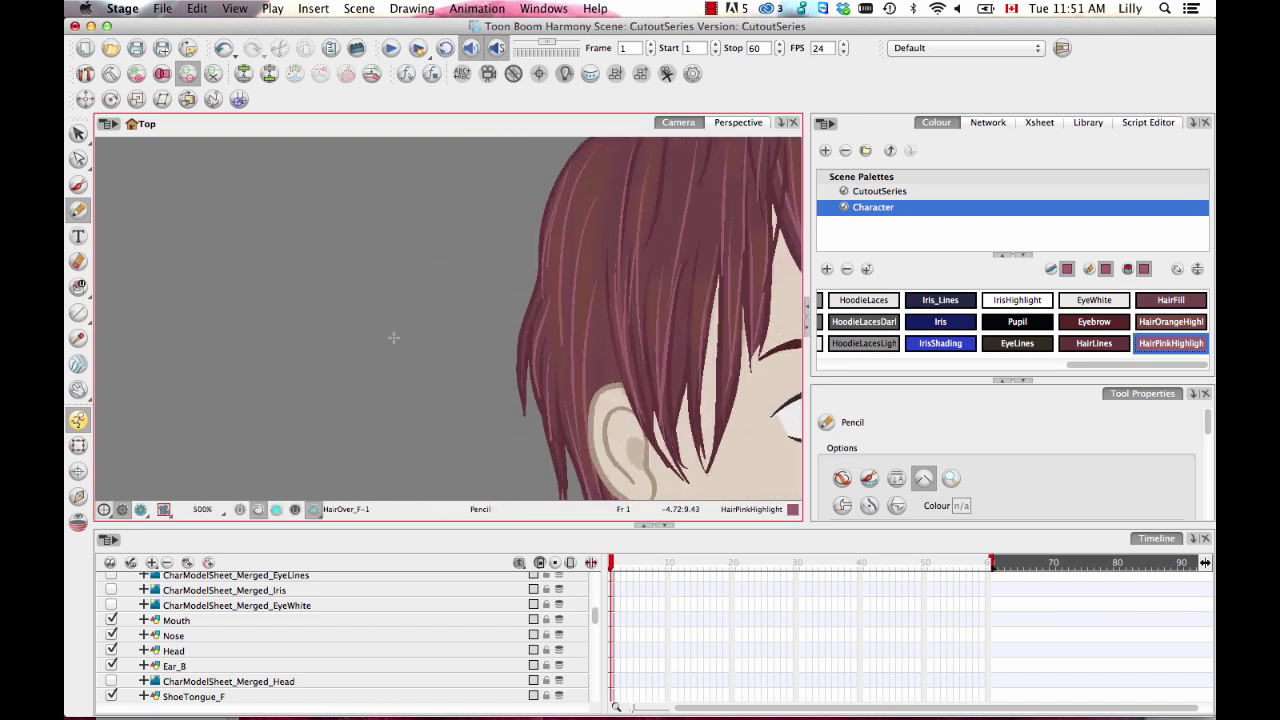
pyautogui.moveTo(376, 178); pyautogui.dragTo(341, 453)
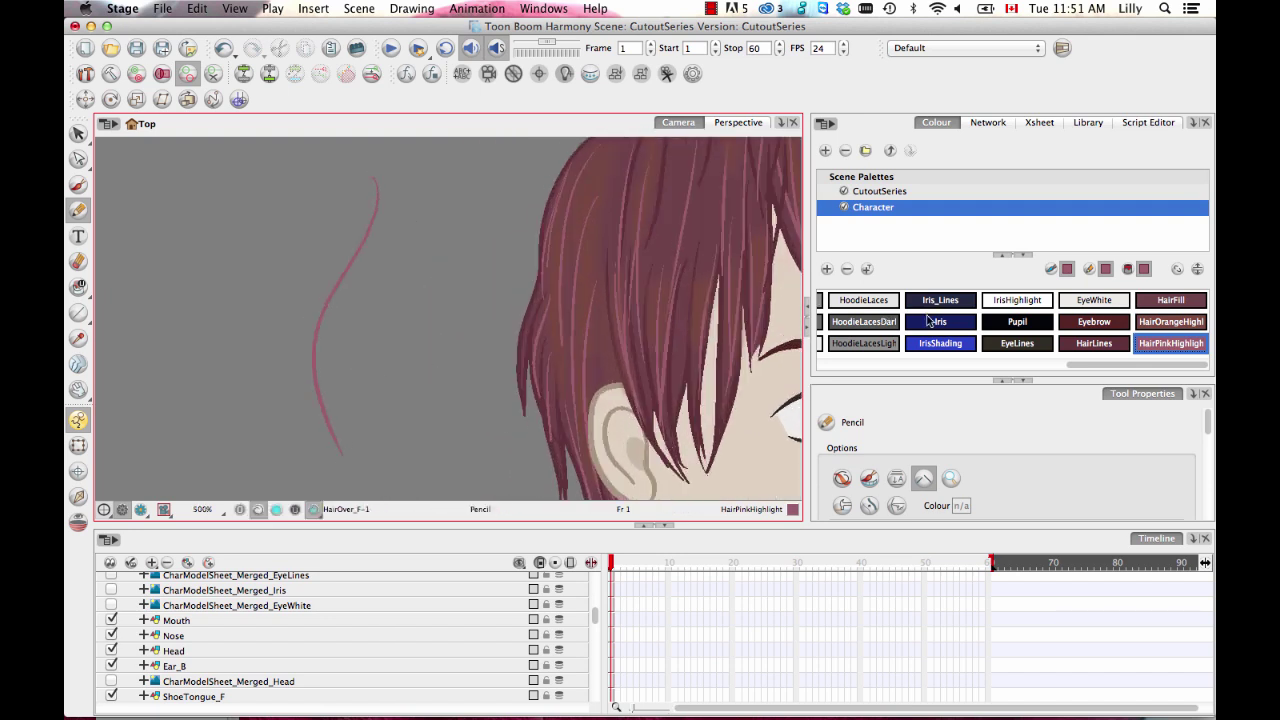
pyautogui.press('super+z')
# Draw three curved, crossing HairLines strokes with the Pencil in the empty area beside the head
pyautogui.click(1095, 340)
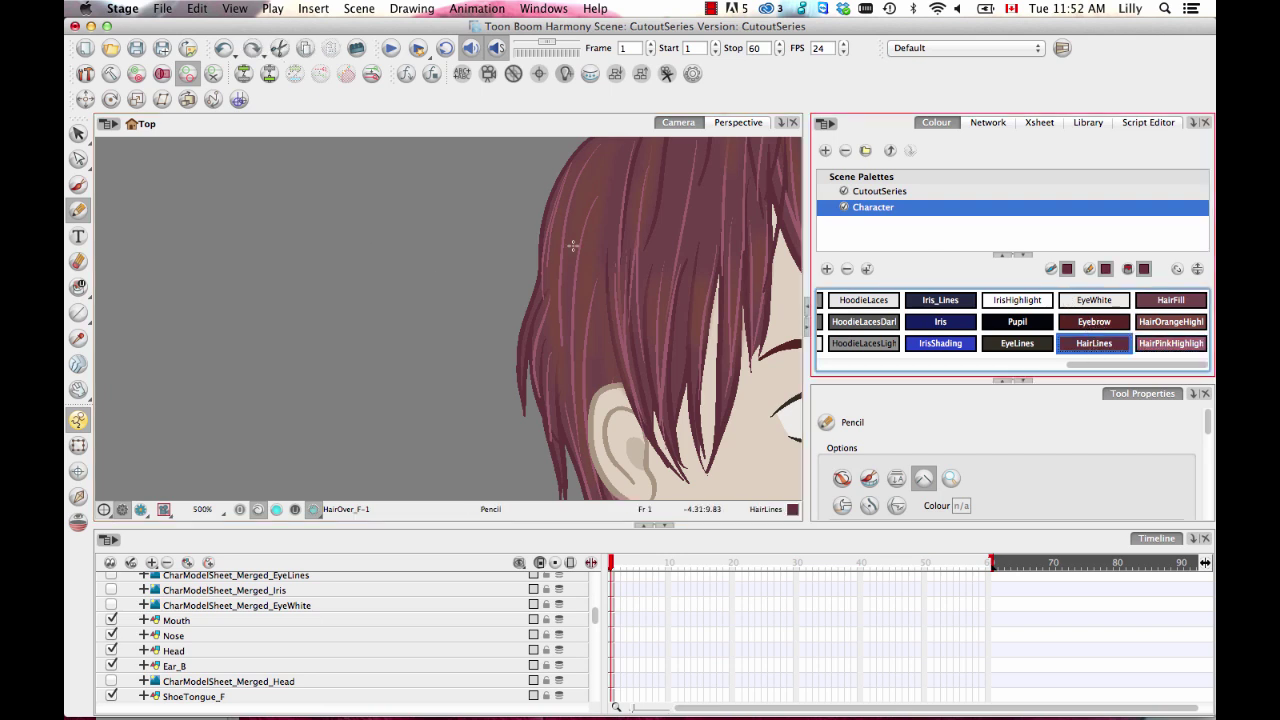
pyautogui.moveTo(337, 187); pyautogui.dragTo(341, 476)
pyautogui.moveTo(396, 215)
pyautogui.mouseDown()
pyautogui.moveTo(322, 388)
pyautogui.moveTo(324, 482)
pyautogui.mouseUp()
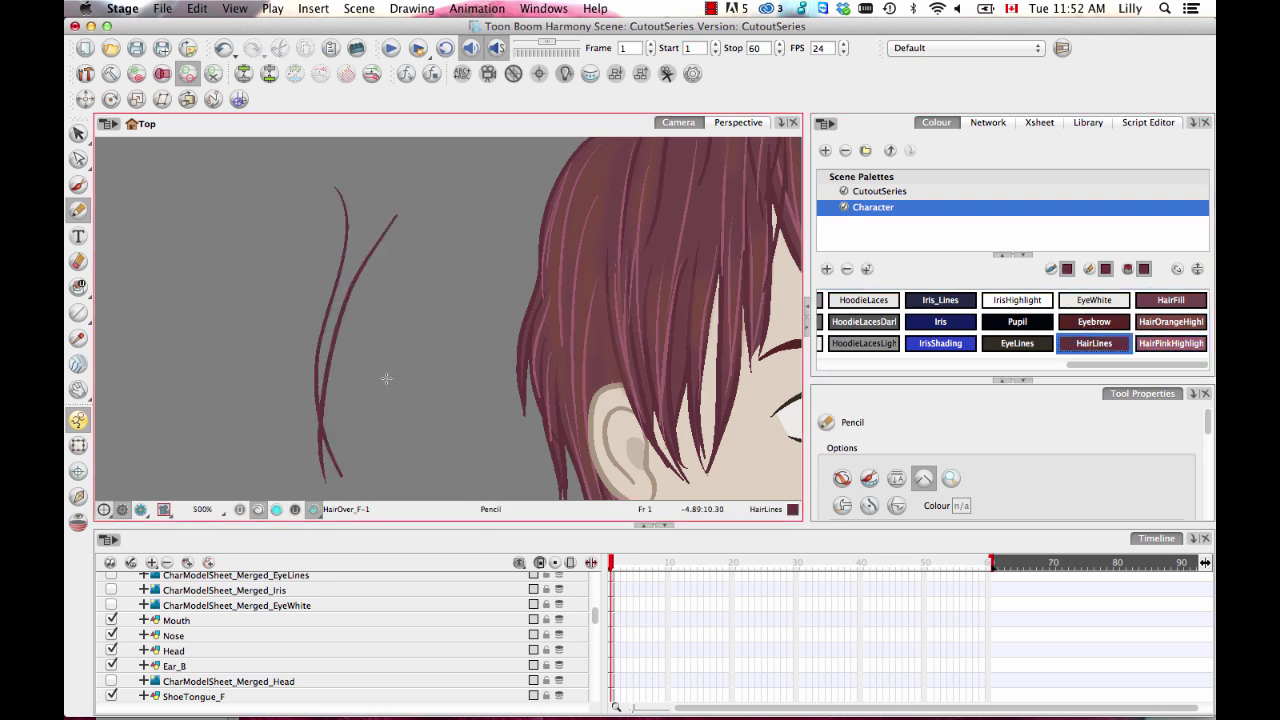
pyautogui.moveTo(310, 174); pyautogui.dragTo(331, 451)
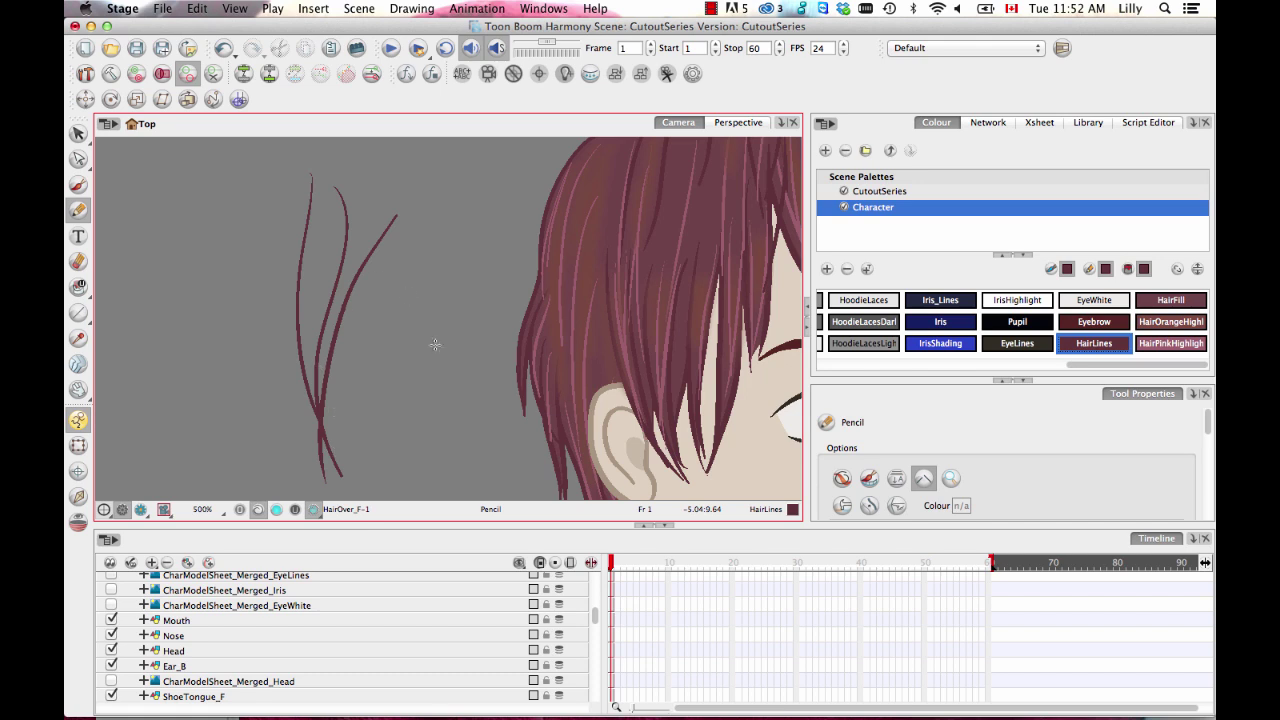
pyautogui.scroll(4, 331, 274)
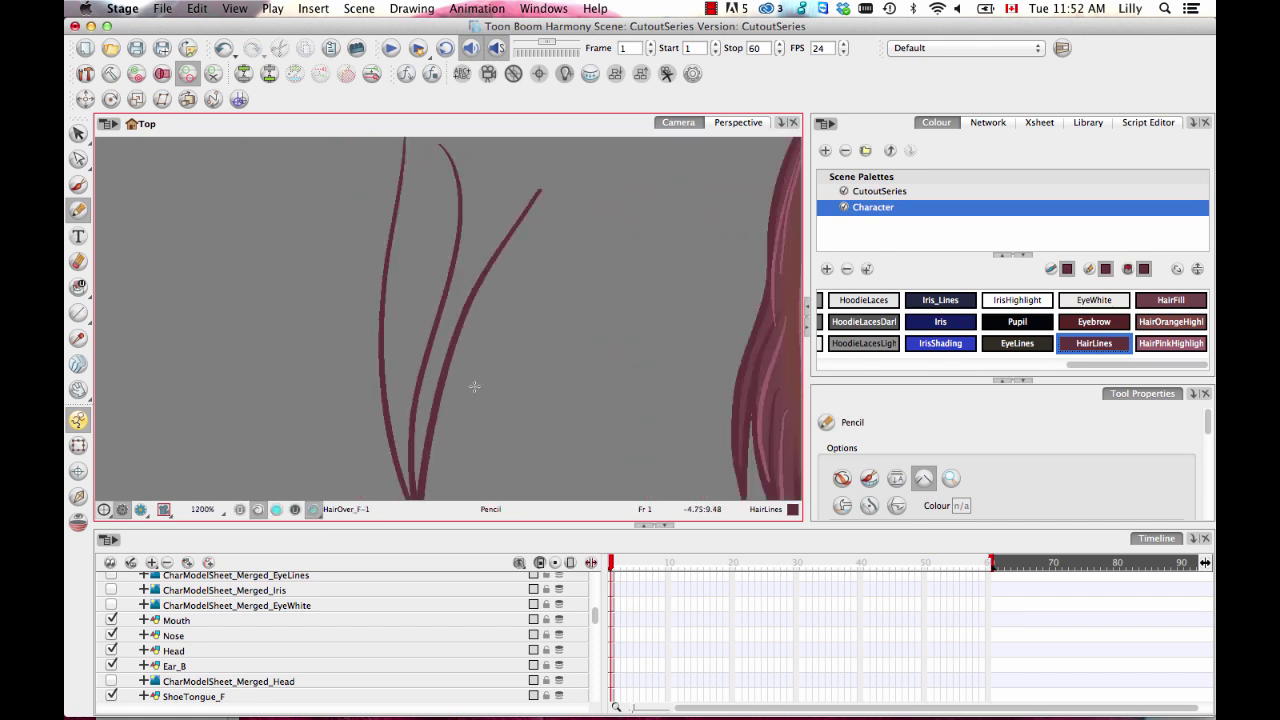
# Enable the Pencil's Draw Behind option and draw several curved IrisShading strokes behind the HairLines strokes
pyautogui.click(1168, 302)
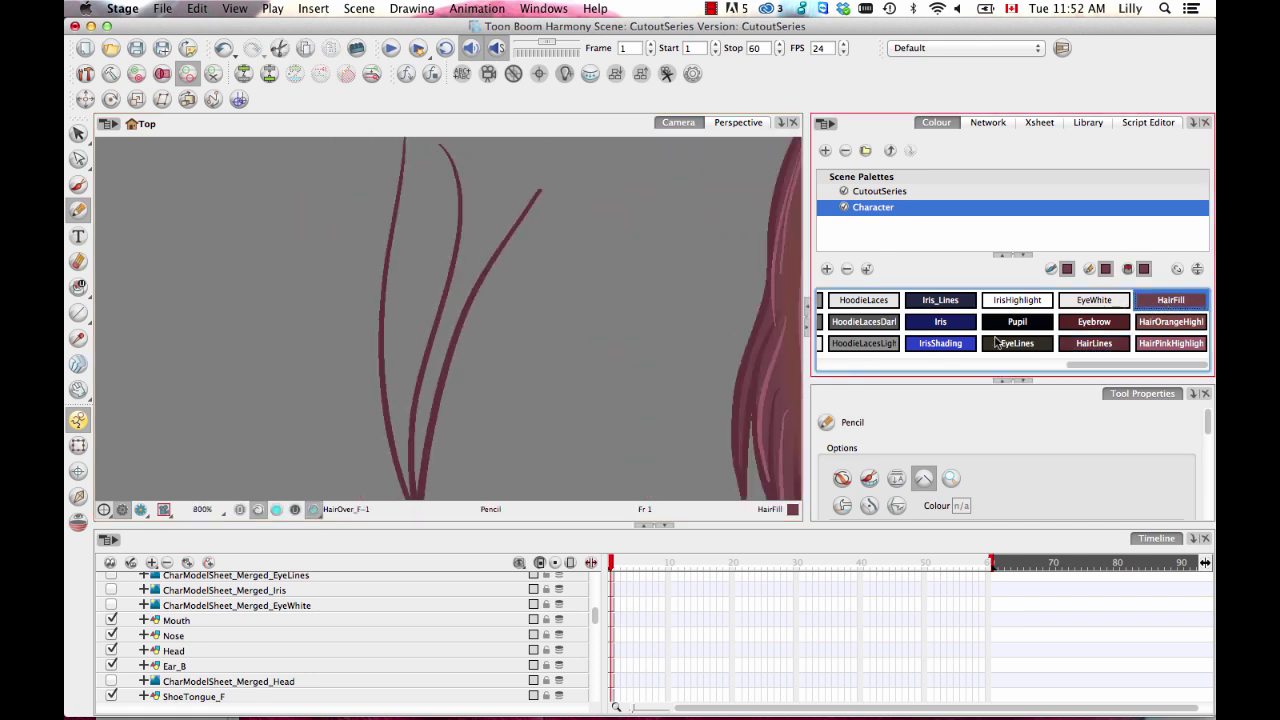
pyautogui.click(843, 480)
pyautogui.click(940, 345)
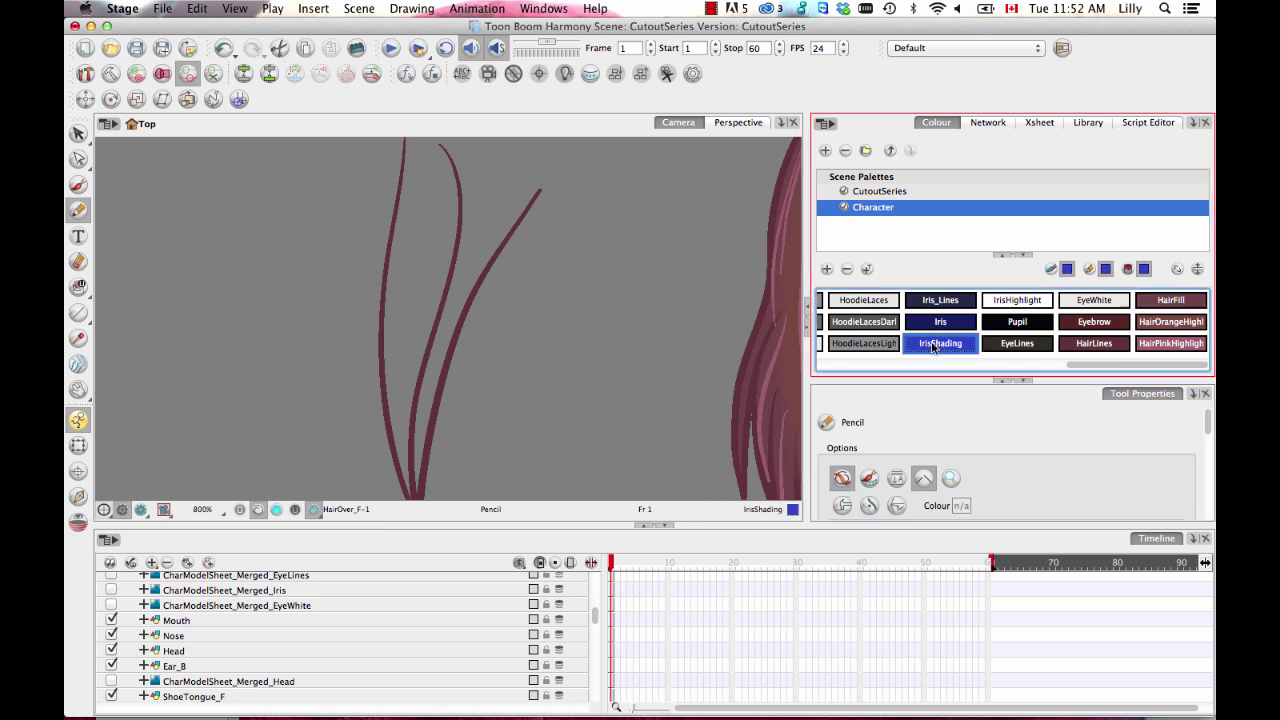
pyautogui.moveTo(362, 181); pyautogui.dragTo(432, 405)
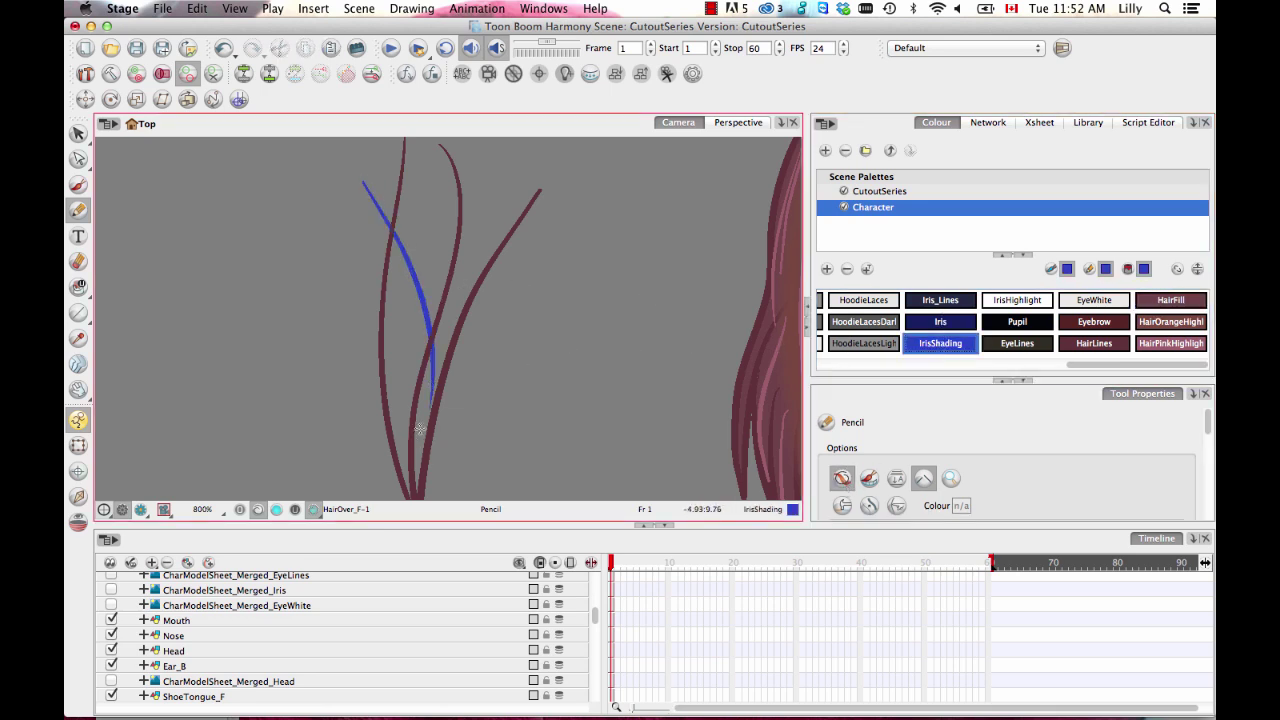
pyautogui.moveTo(352, 255); pyautogui.dragTo(428, 438)
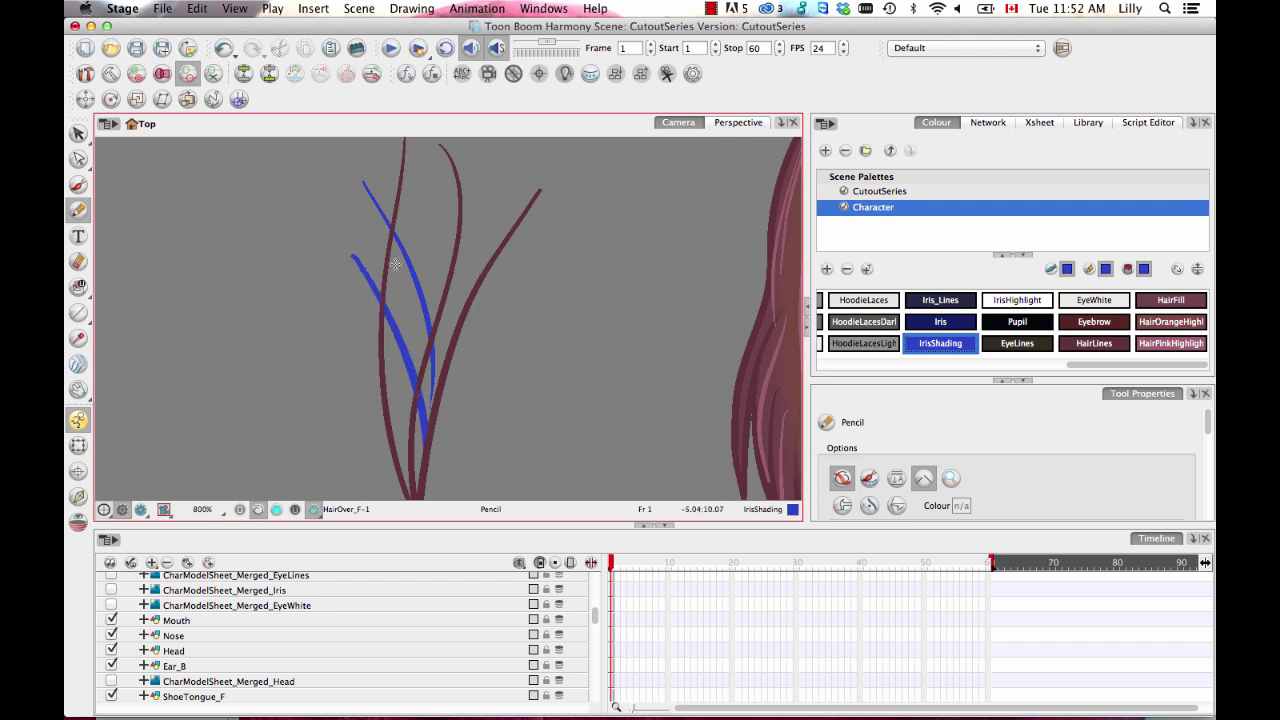
pyautogui.moveTo(377, 200); pyautogui.dragTo(449, 441)
pyautogui.scroll(4, 471, 349)
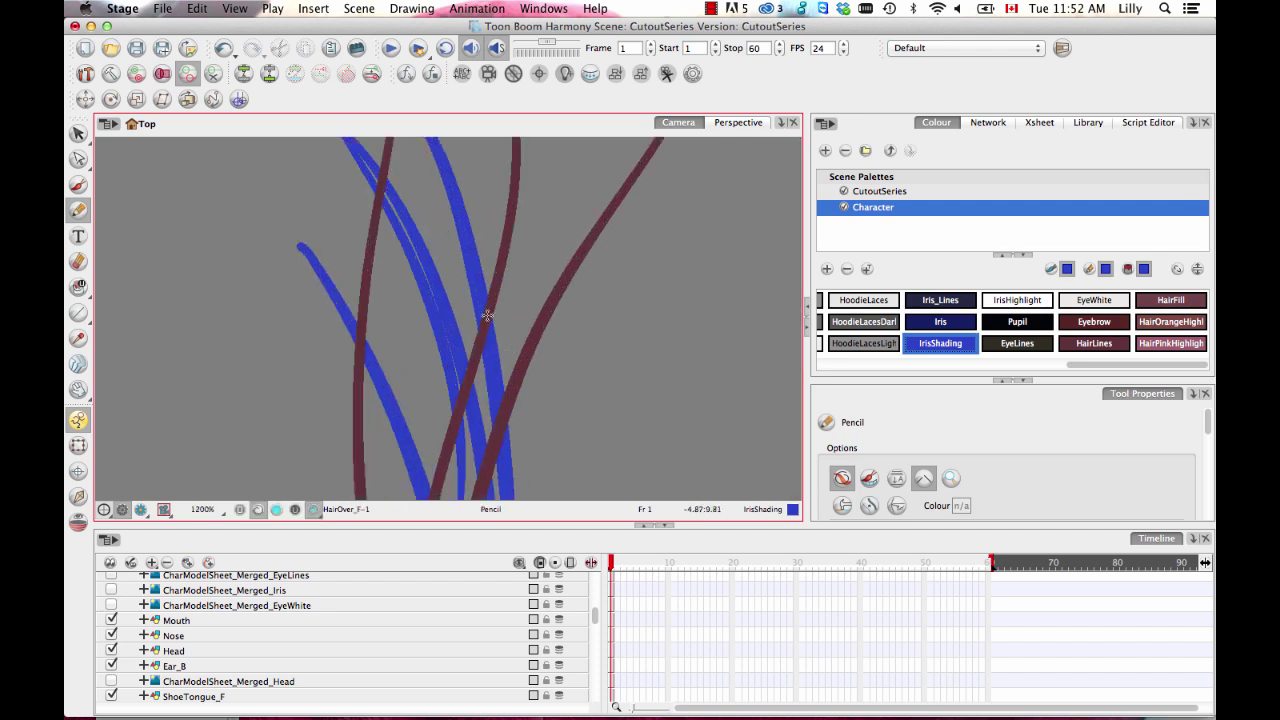
# Fill the enclosed gaps between the crossing HairLines strokes beside the head with IrisShading, using the Paint Unpainted tool
pyautogui.scroll(-2, 455, 334)
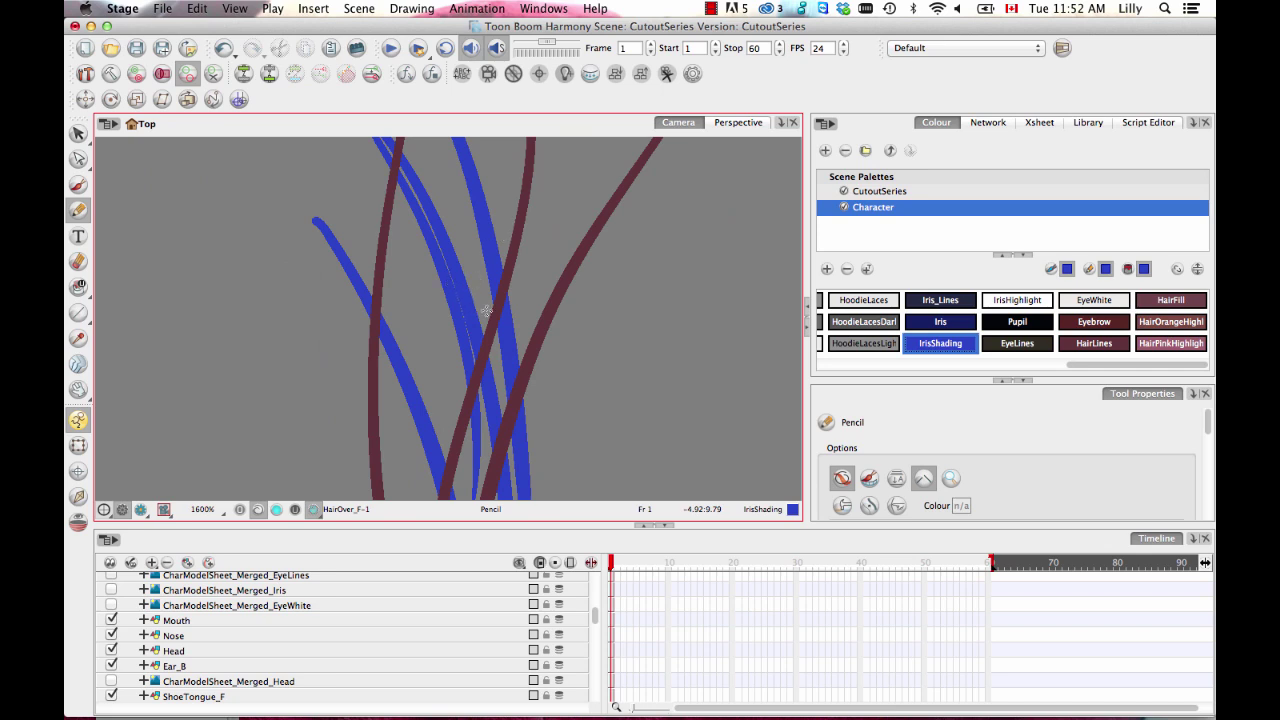
pyautogui.scroll(-3, 455, 348)
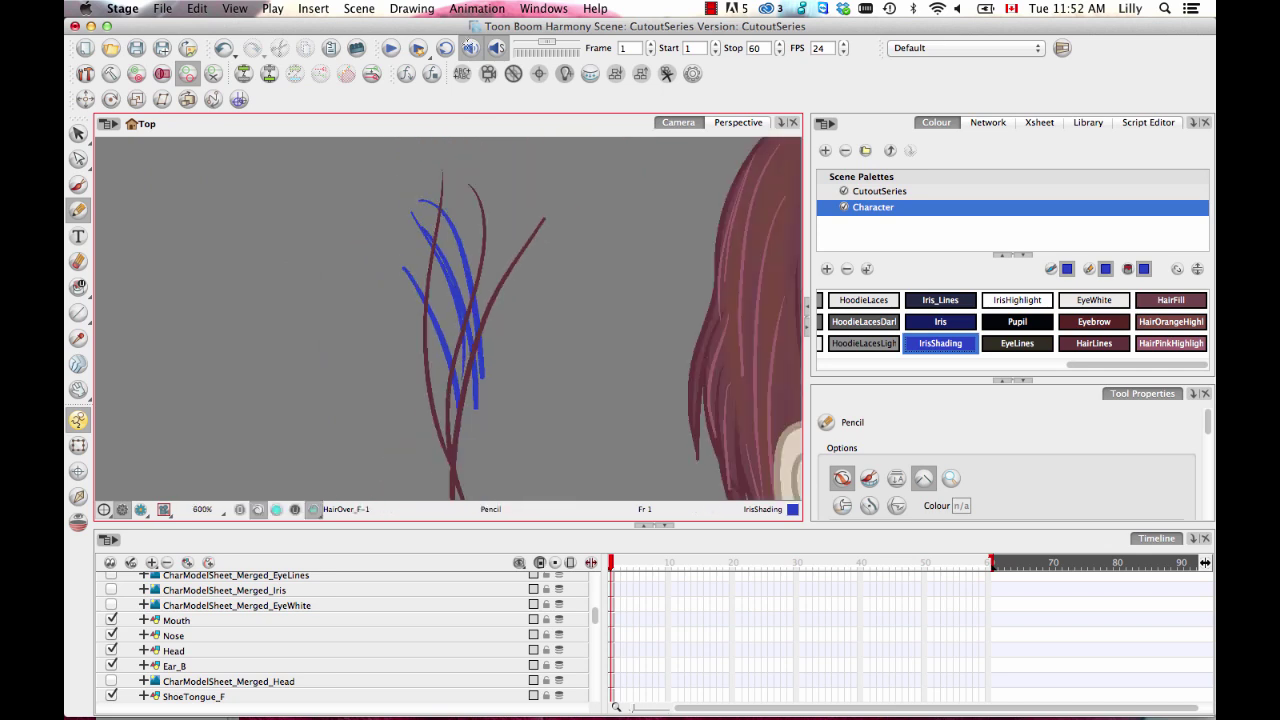
pyautogui.click(78, 287)
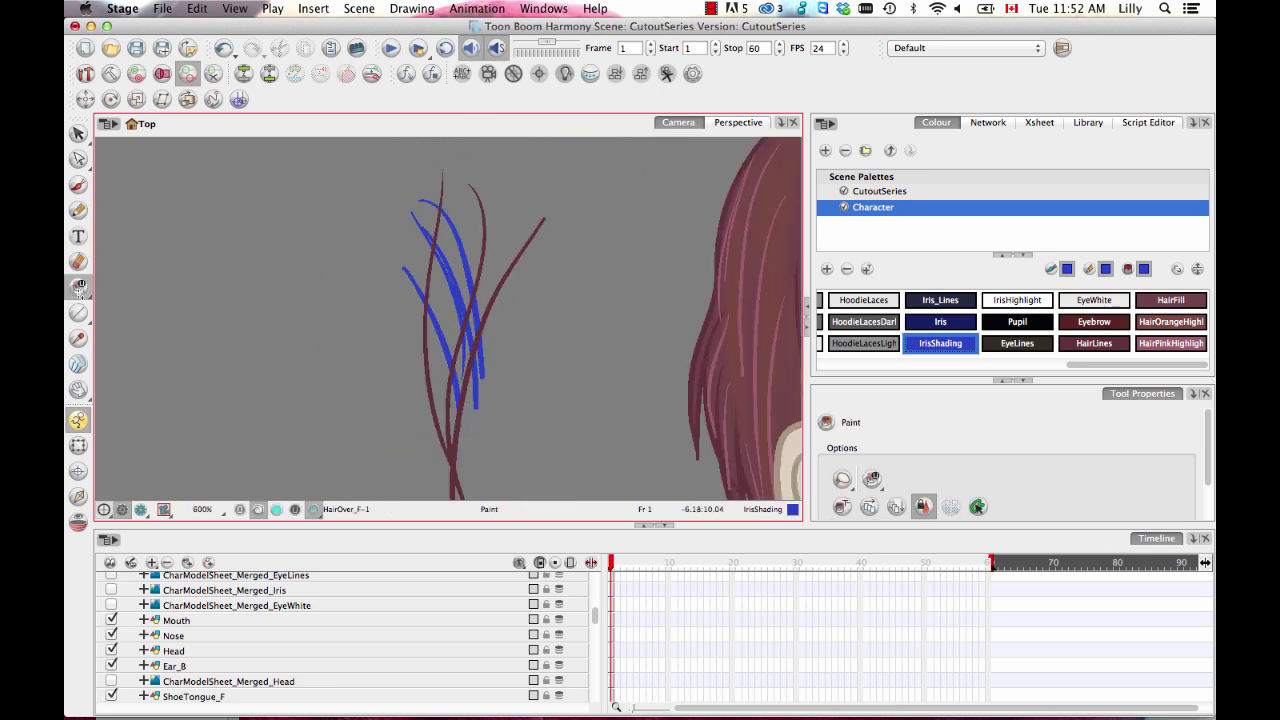
pyautogui.click(447, 270)
pyautogui.click(469, 345)
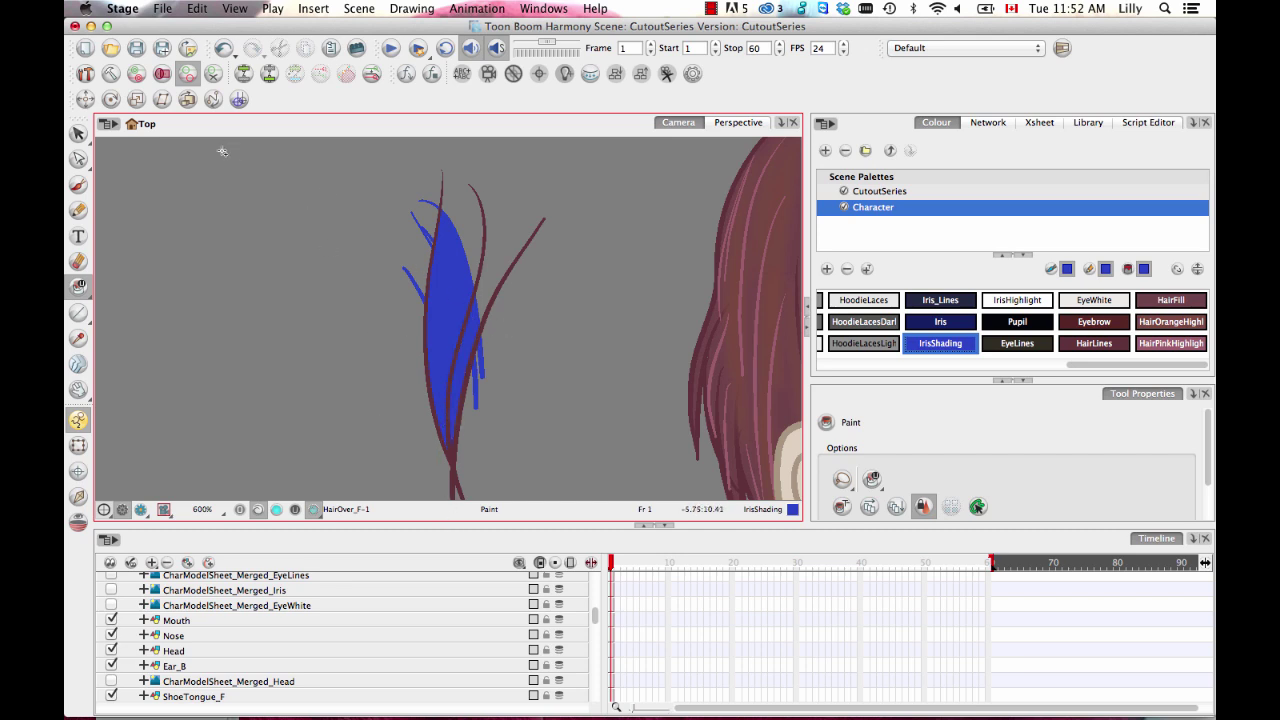
# Select all the practice strokes and fills in the empty area beside the head and delete them
pyautogui.click(79, 134)
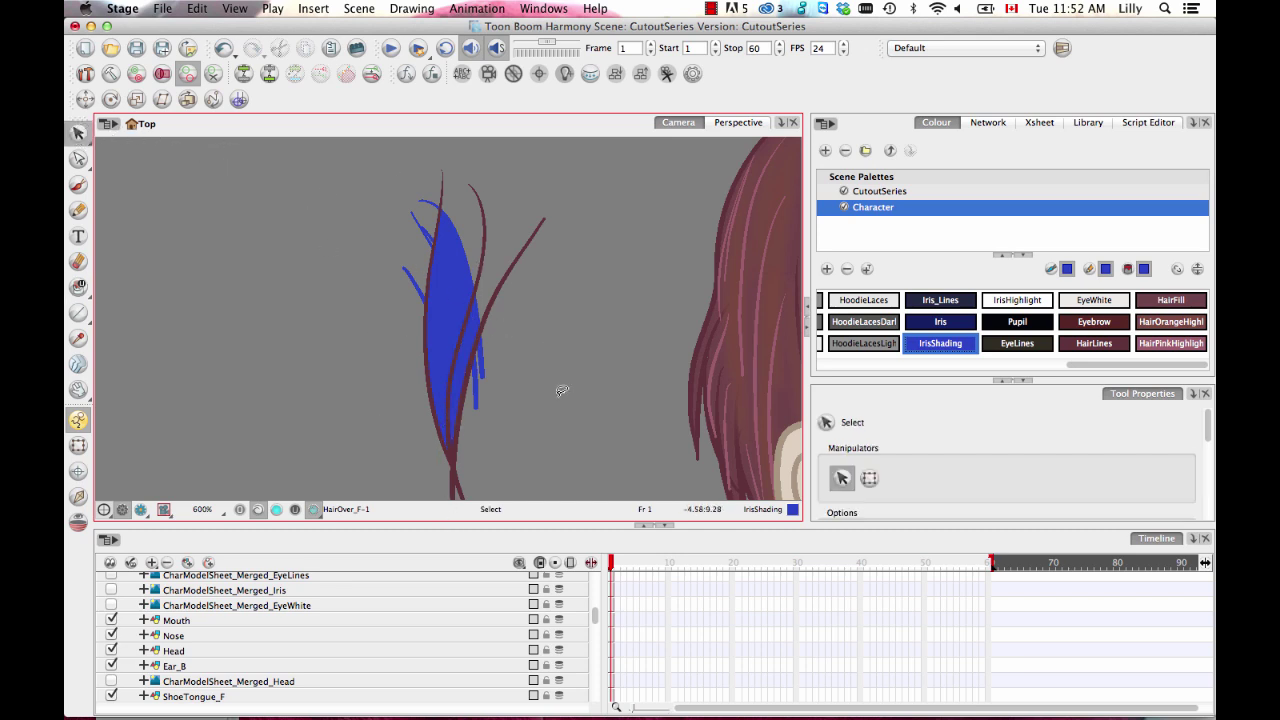
pyautogui.moveTo(518, 287)
pyautogui.mouseDown()
pyautogui.moveTo(340, 290)
pyautogui.moveTo(530, 460)
pyautogui.mouseUp()
pyautogui.press('Delete')
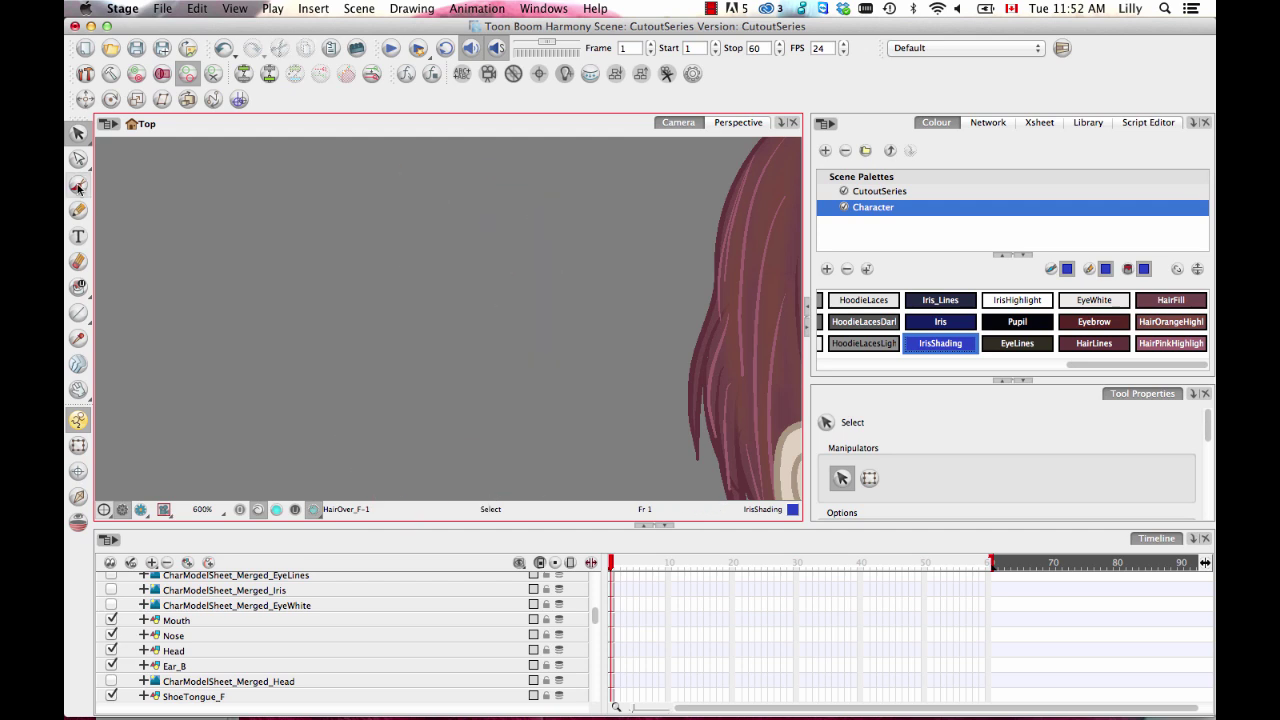
# Draw a single curved IrisShading Pencil stroke in the empty area beside the head, undoing the first two tries
pyautogui.click(78, 210)
pyautogui.moveTo(349, 190); pyautogui.dragTo(416, 458)
pyautogui.moveTo(408, 182); pyautogui.dragTo(430, 470)
pyautogui.press('super+z')
pyautogui.press('super+z')
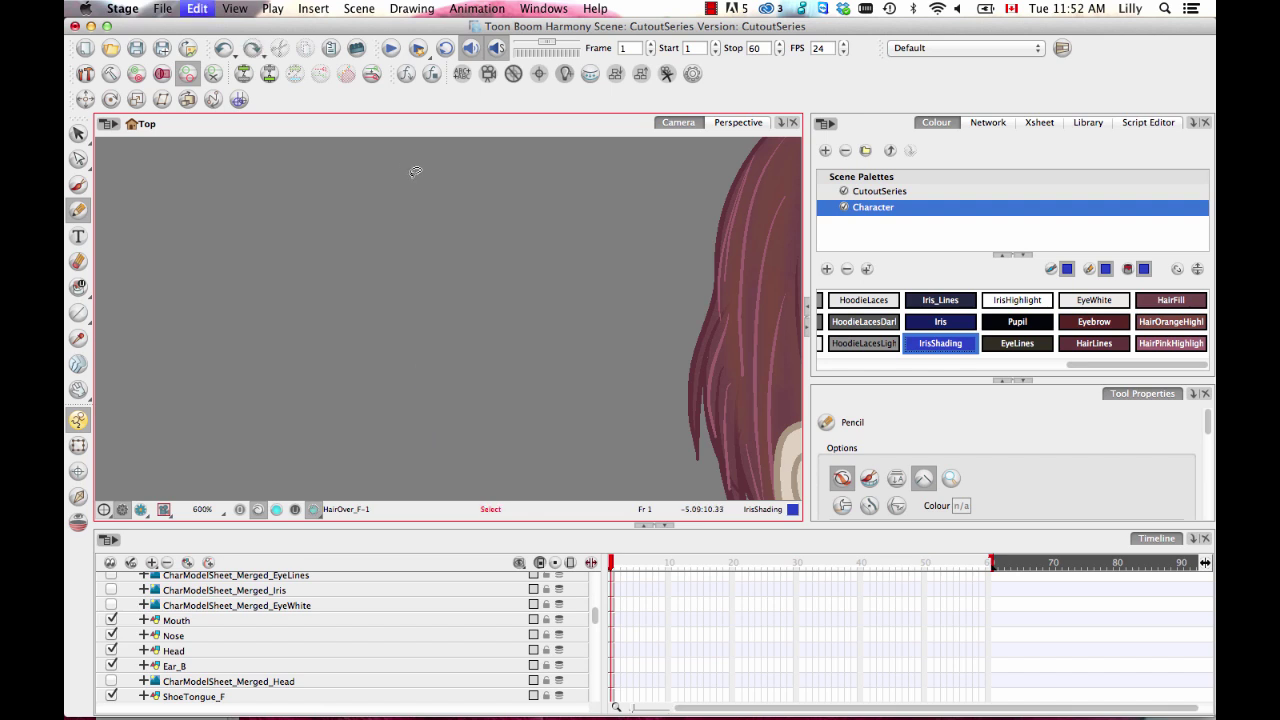
pyautogui.moveTo(400, 165)
pyautogui.mouseDown()
pyautogui.moveTo(436, 348)
pyautogui.moveTo(427, 462)
pyautogui.mouseUp()
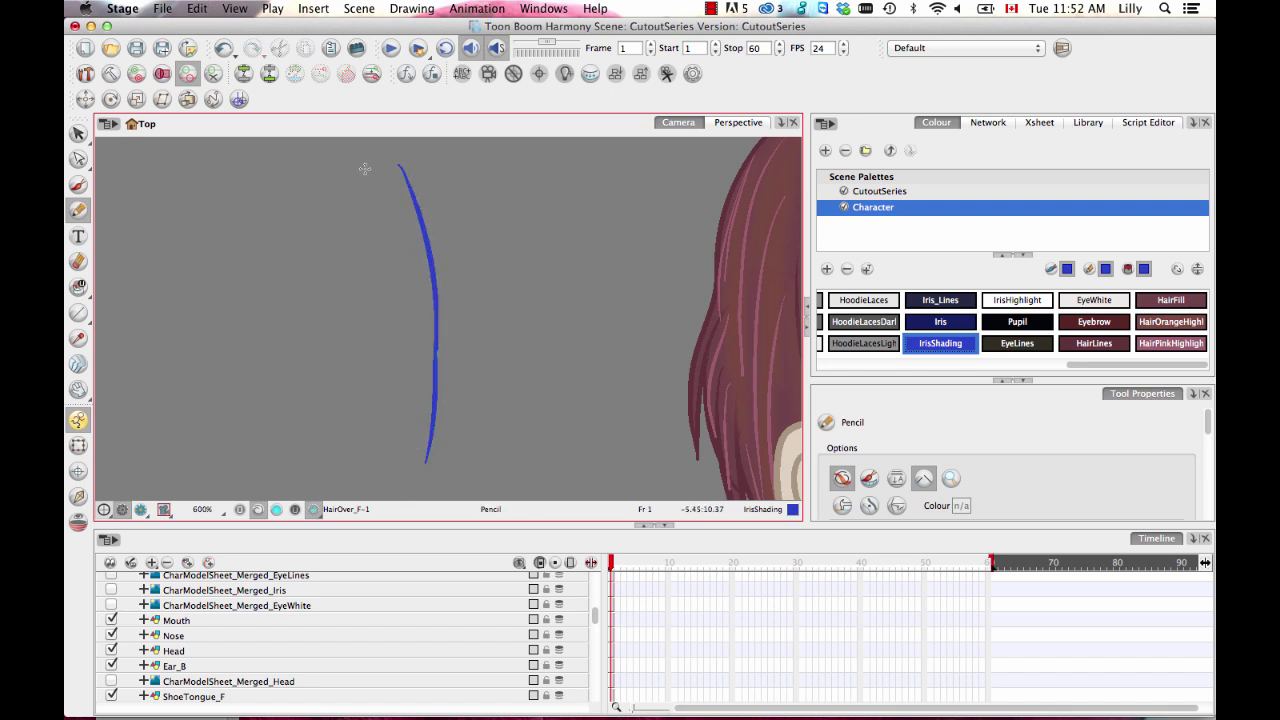
# Select the blue pencil stroke and convert it to a brush stroke with the Select tool's operation
pyautogui.click(78, 133)
pyautogui.click(436, 318)
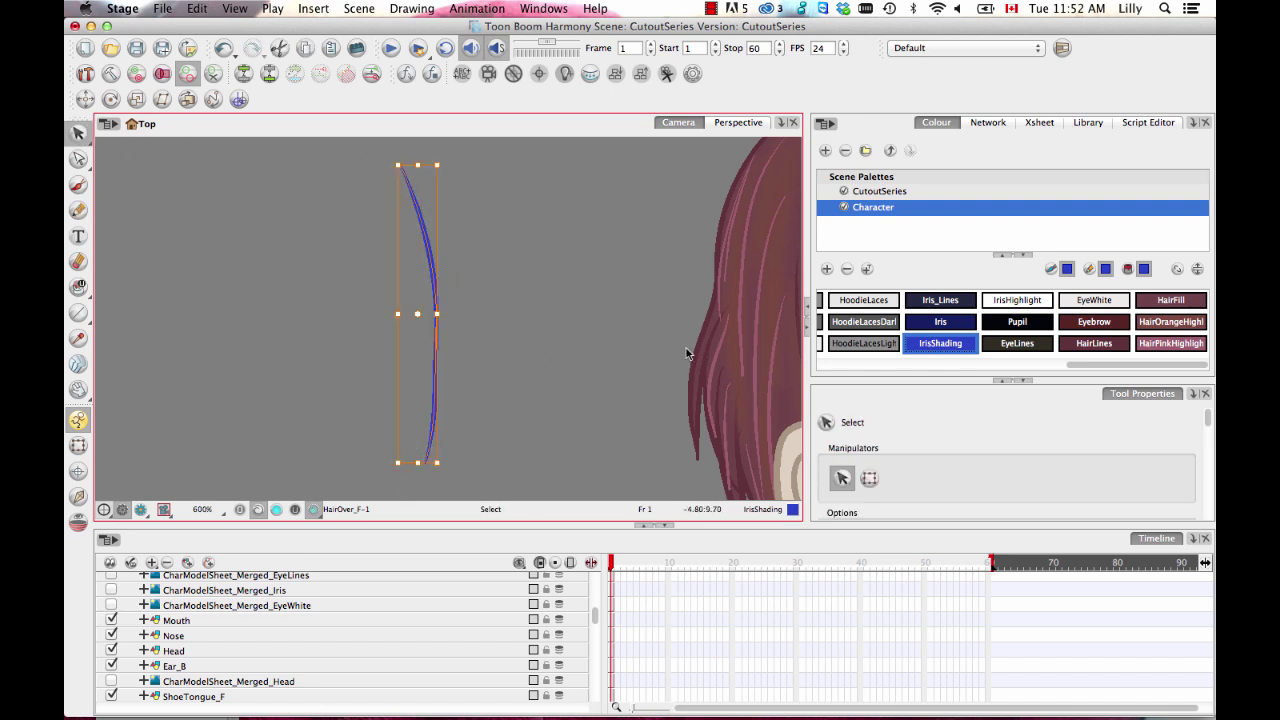
pyautogui.moveTo(1207, 421); pyautogui.dragTo(1172, 458)
pyautogui.click(852, 479)
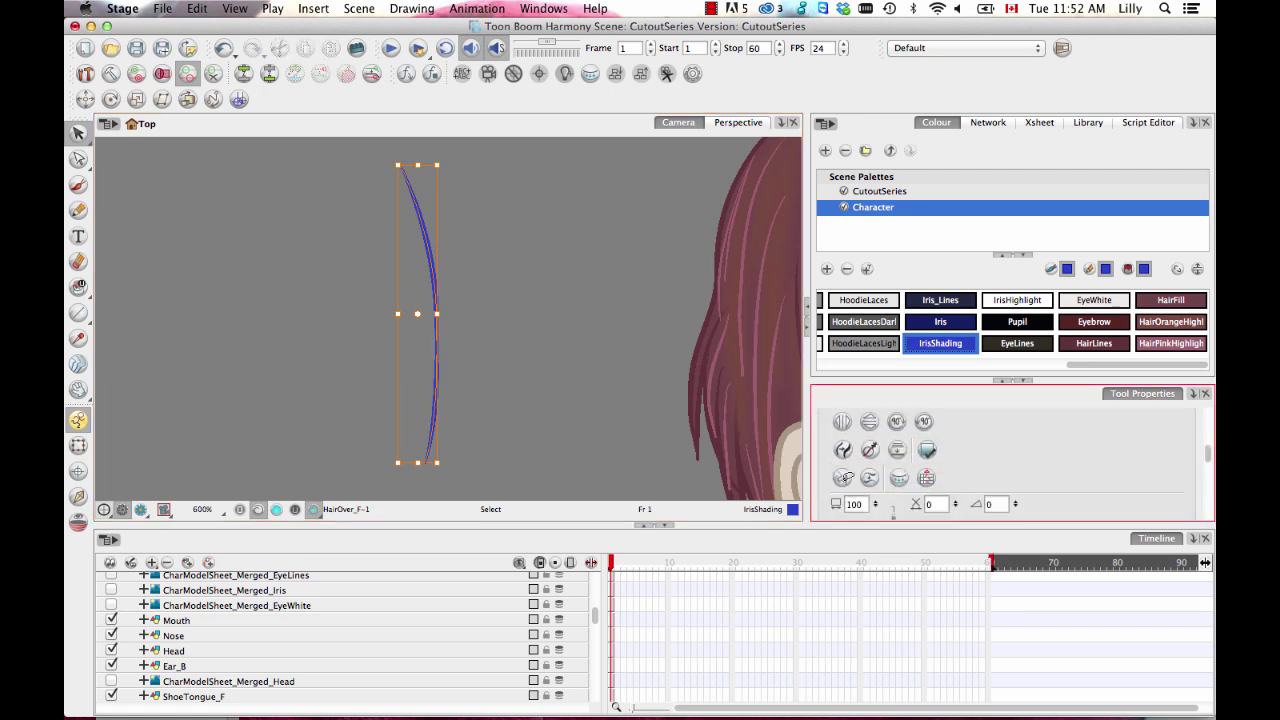
pyautogui.click(545, 292)
pyautogui.click(437, 324)
# Delete the contour points around the middle of the blue stroke with the Contour Editor and switch to the Pencil Editor
pyautogui.click(78, 158)
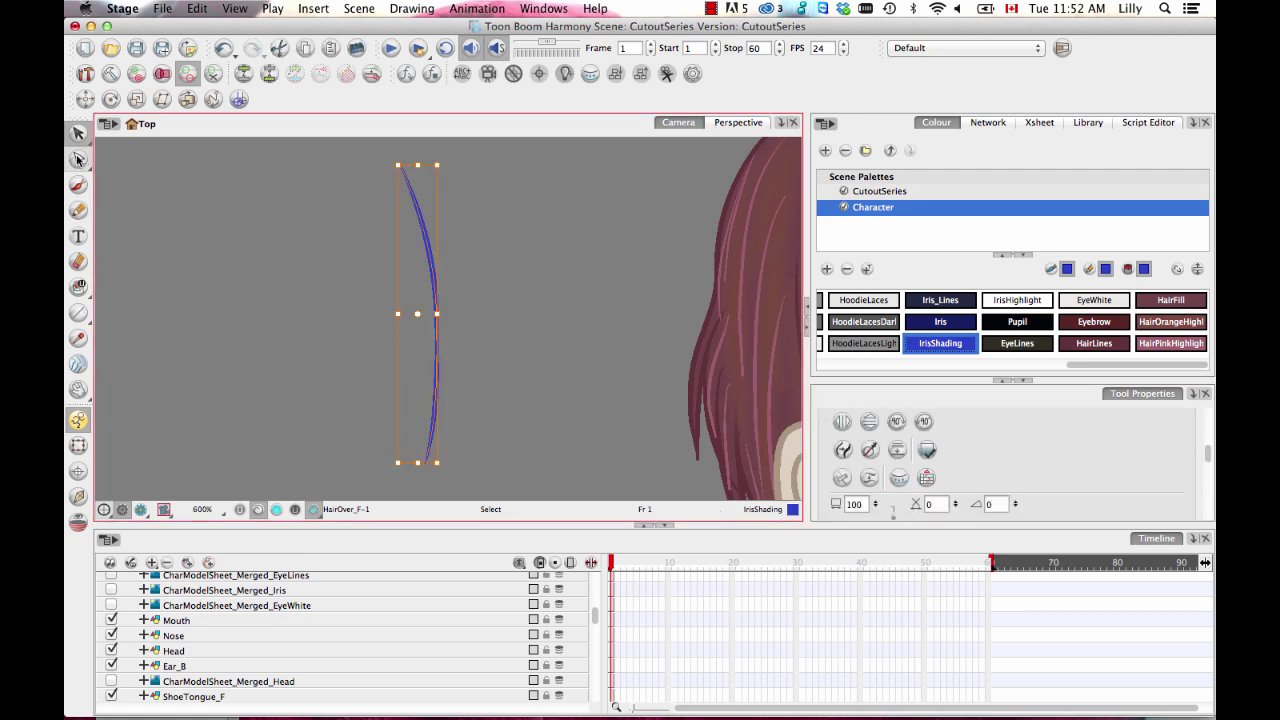
pyautogui.moveTo(480, 308); pyautogui.dragTo(410, 350)
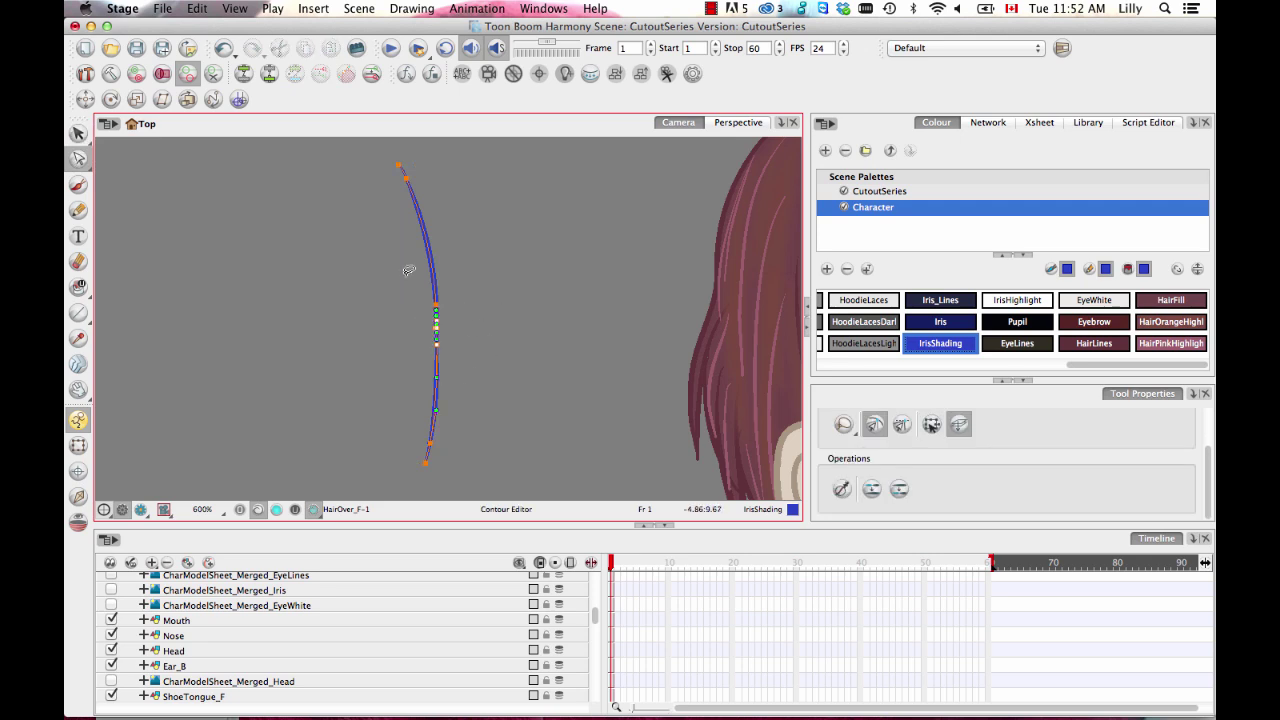
pyautogui.press('Delete')
pyautogui.moveTo(78, 158); pyautogui.dragTo(140, 169)
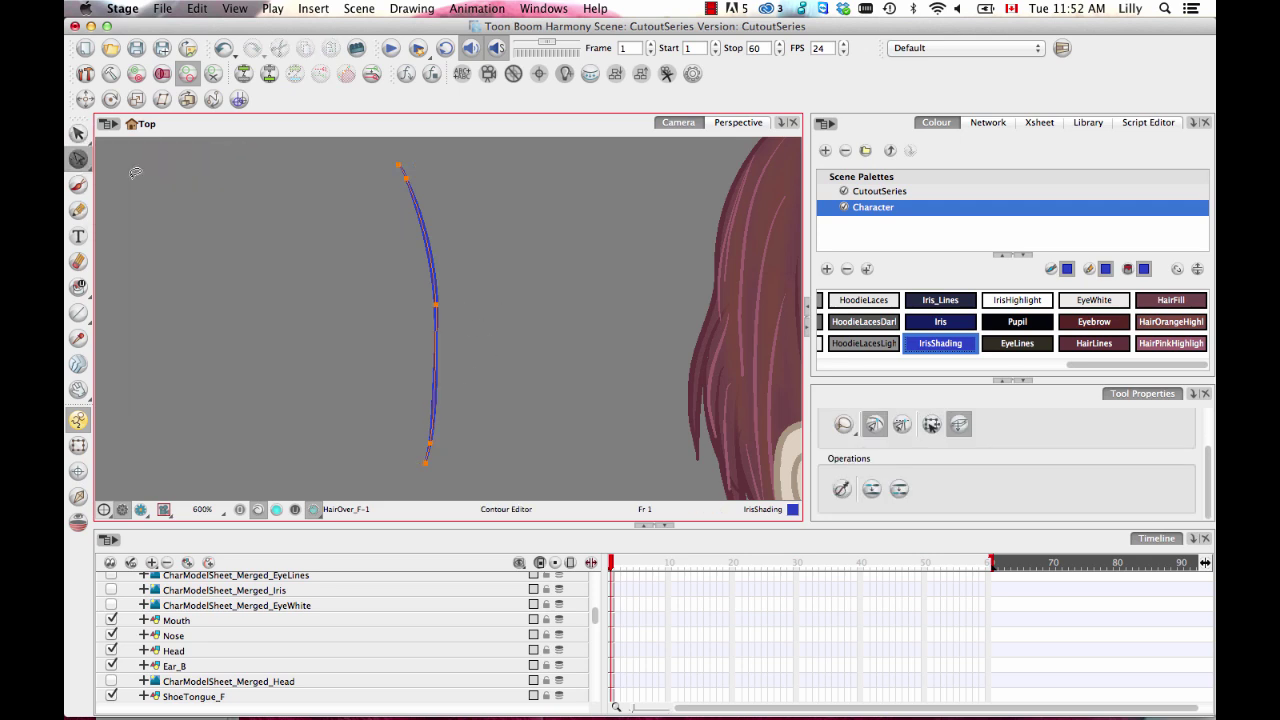
pyautogui.click(466, 322)
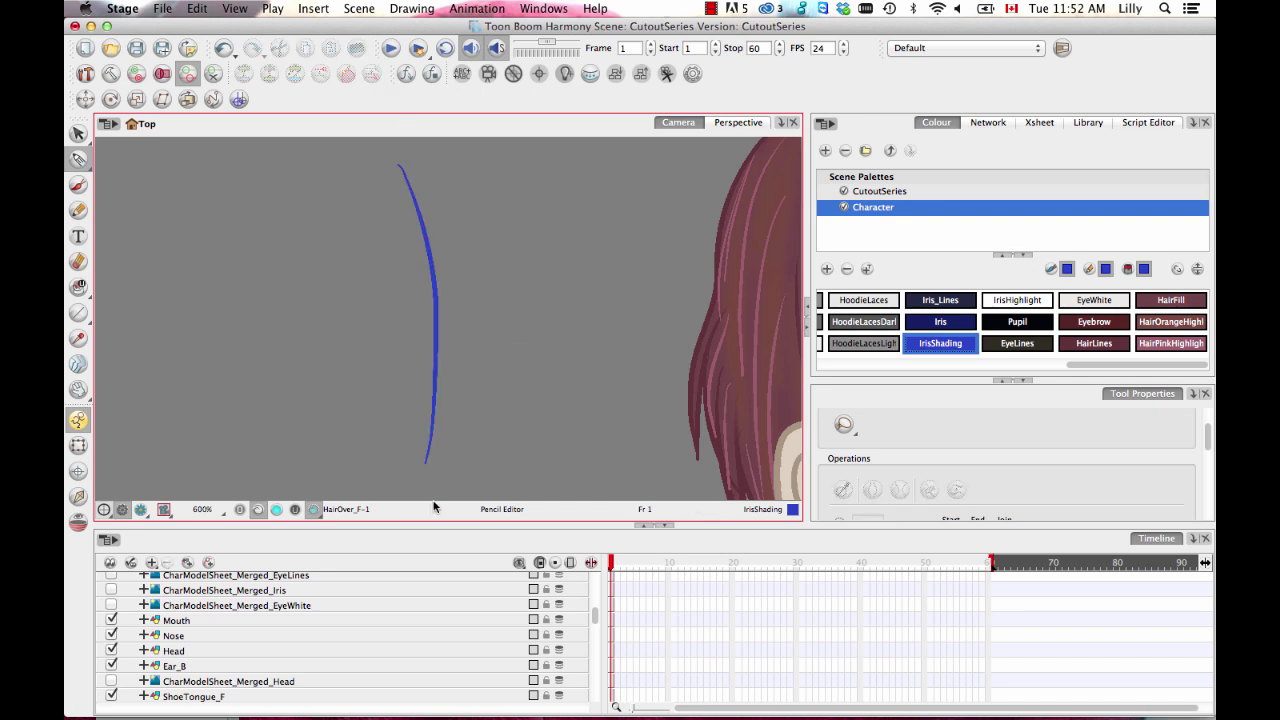
# Enable the Pencil's Line Building Mode and build a second long curved line from four overlapping strokes
pyautogui.hotkey('alt', '/')
pyautogui.click(858, 461)
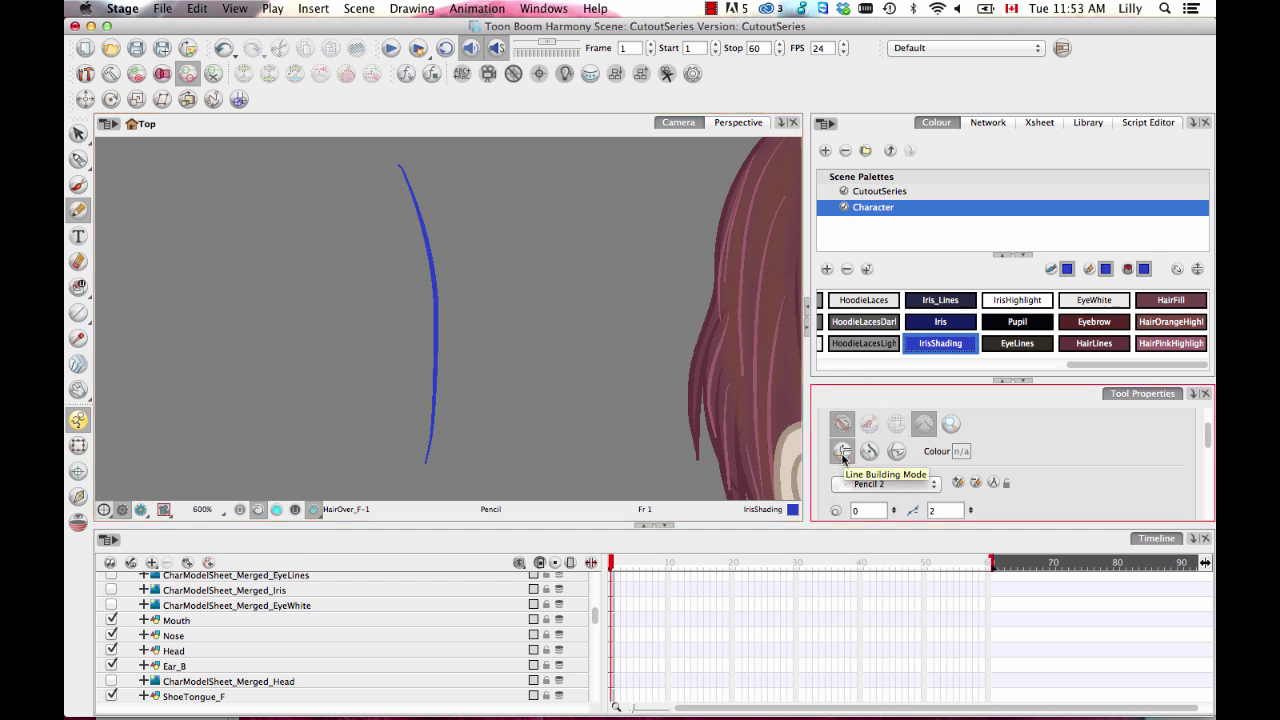
pyautogui.moveTo(517, 153); pyautogui.dragTo(535, 338)
pyautogui.moveTo(536, 272); pyautogui.dragTo(526, 410)
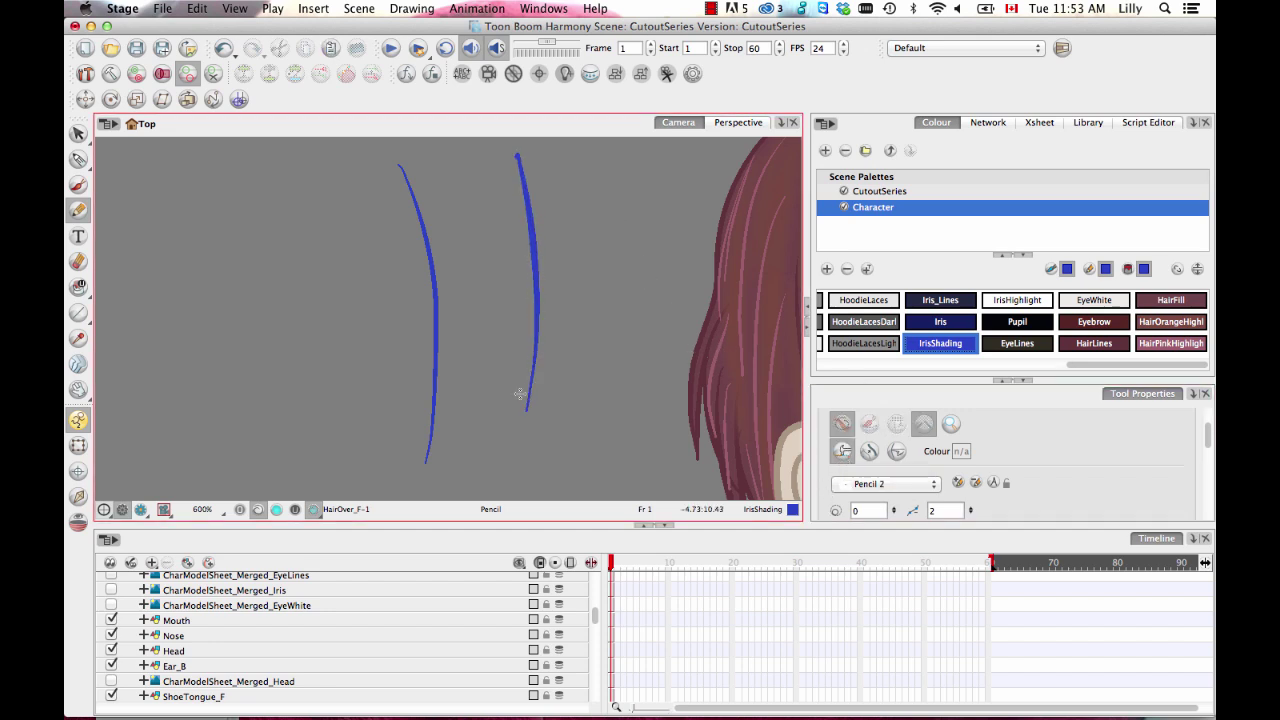
pyautogui.moveTo(538, 300); pyautogui.dragTo(527, 452)
pyautogui.moveTo(541, 340); pyautogui.dragTo(519, 498)
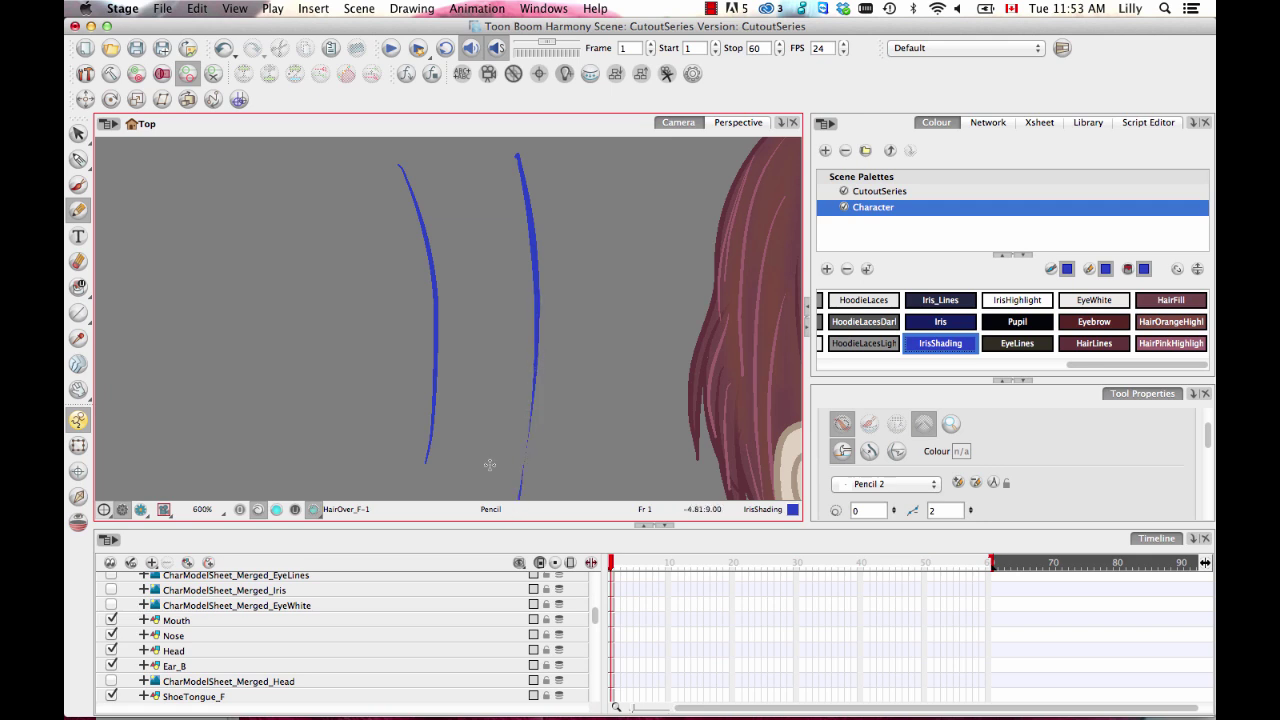
# Undo the four line-building strokes and delete the remaining blue stroke beside the head
pyautogui.press('super+z')
pyautogui.press('super+z')
pyautogui.press('super+z')
pyautogui.press('super+z')
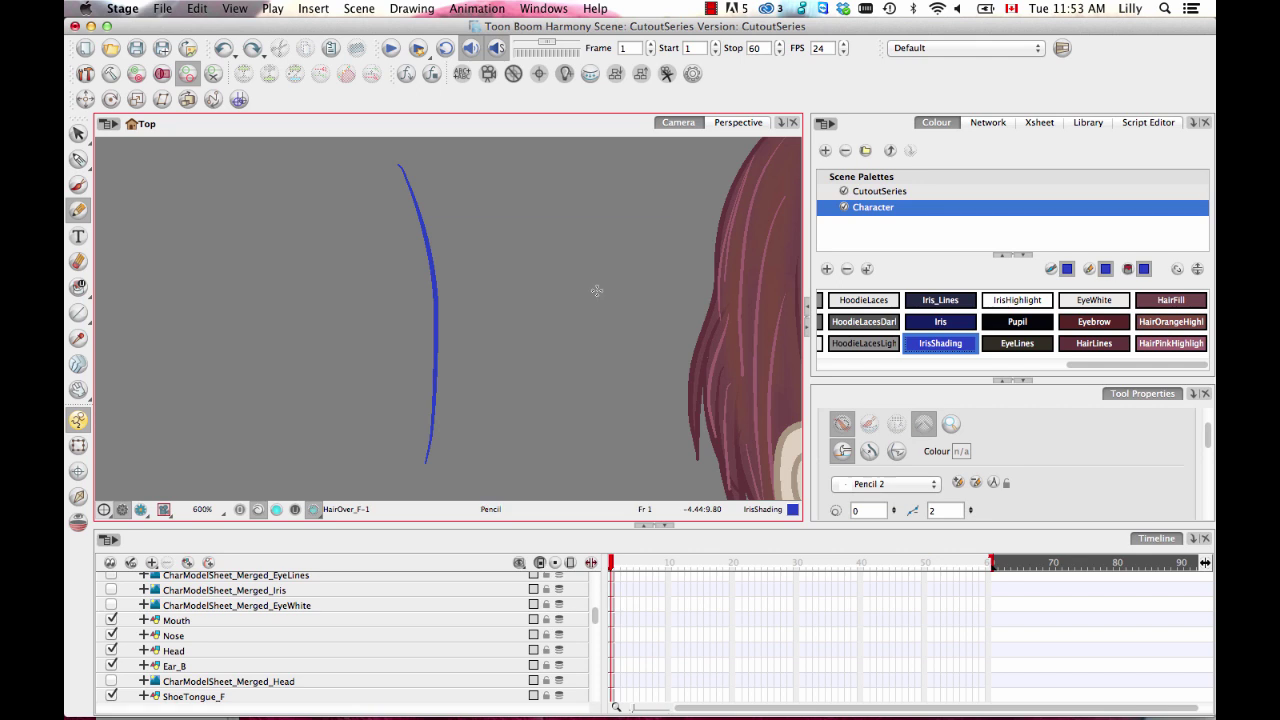
pyautogui.click(78, 133)
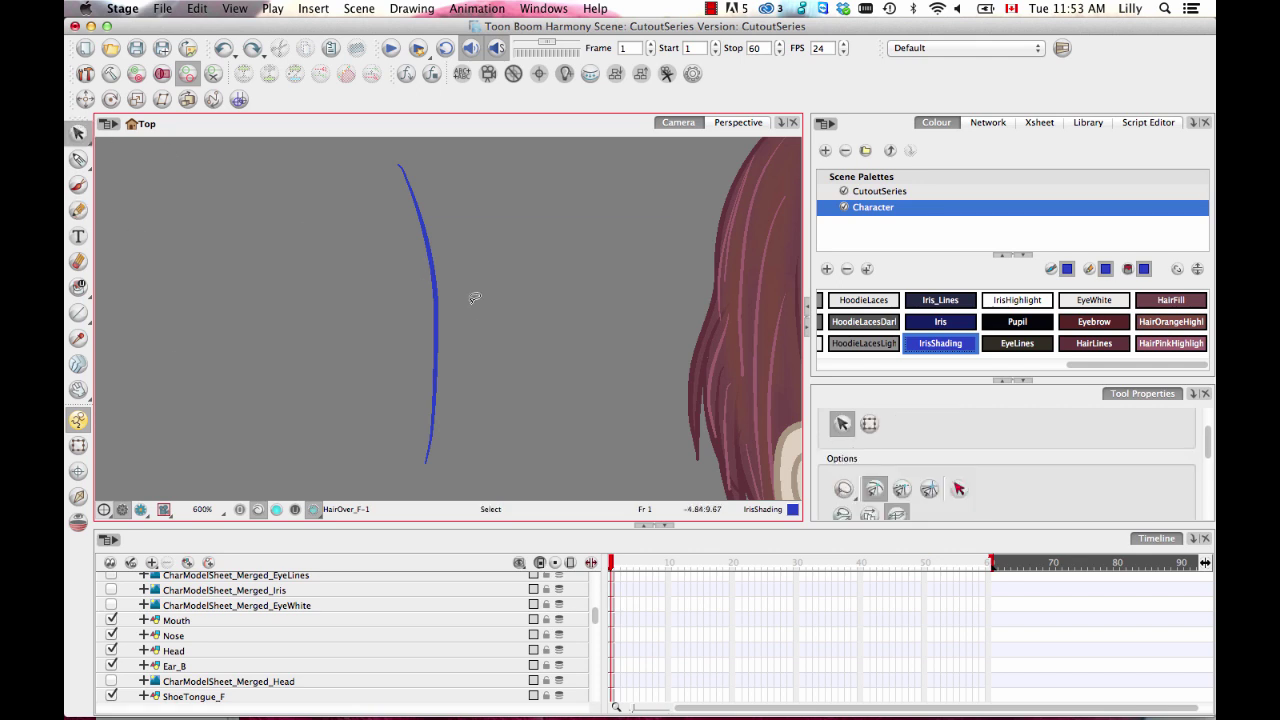
pyautogui.click(432, 280)
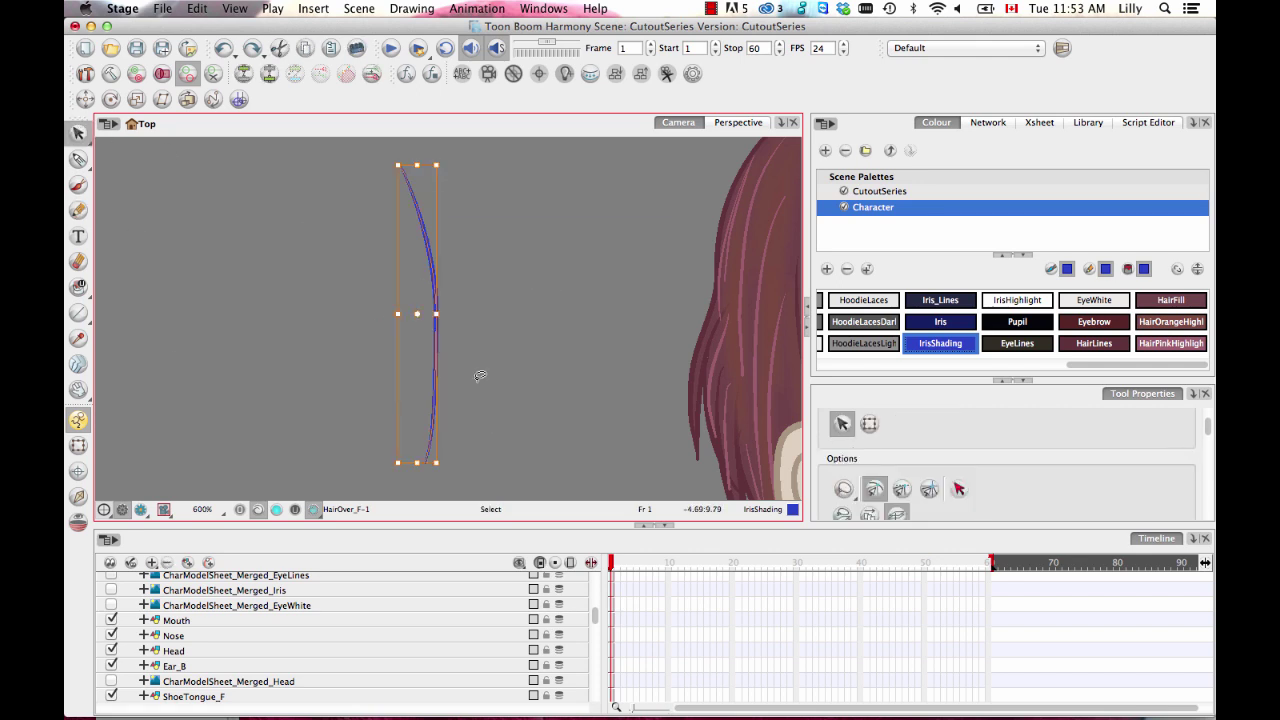
pyautogui.press('Delete')
pyautogui.moveTo(666, 397); pyautogui.dragTo(513, 383)
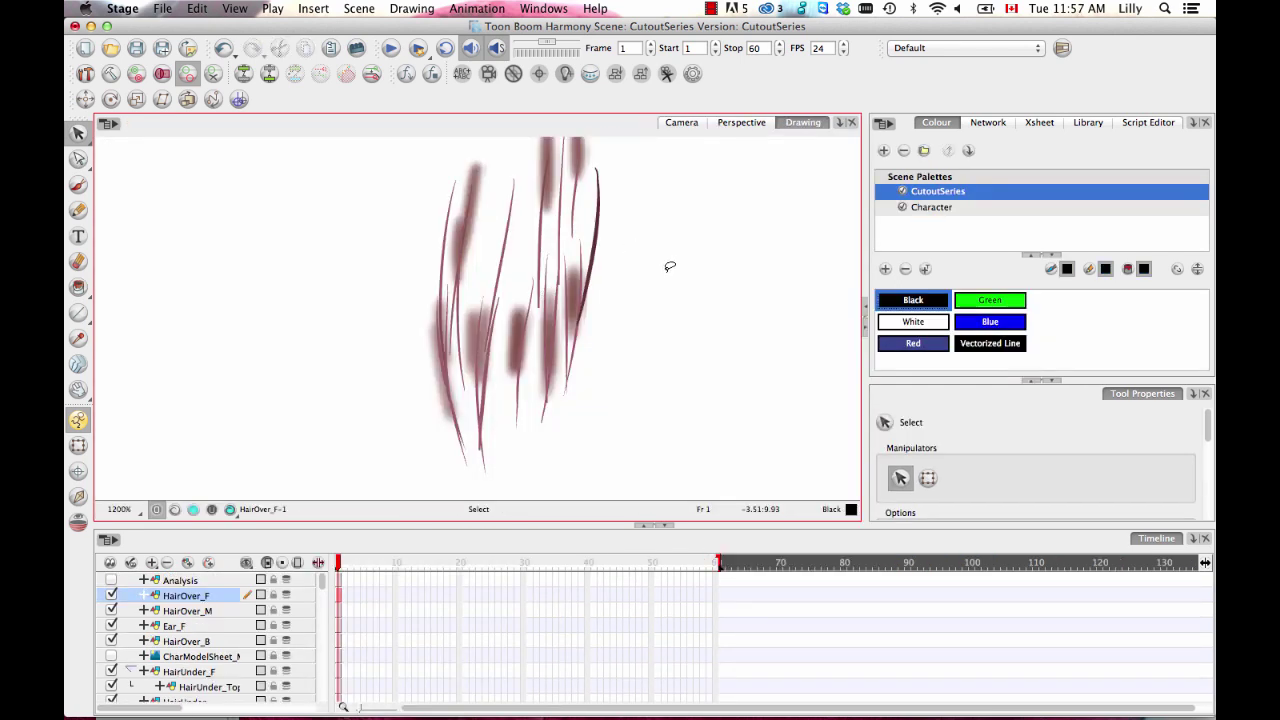
# Examine the HairOver_F hair strokes in the Drawing view, switching to Line Art and back to Overlay
pyautogui.moveTo(445, 285); pyautogui.dragTo(447, 323)
pyautogui.click(174, 511)
pyautogui.press('1')
pyautogui.click(156, 509)
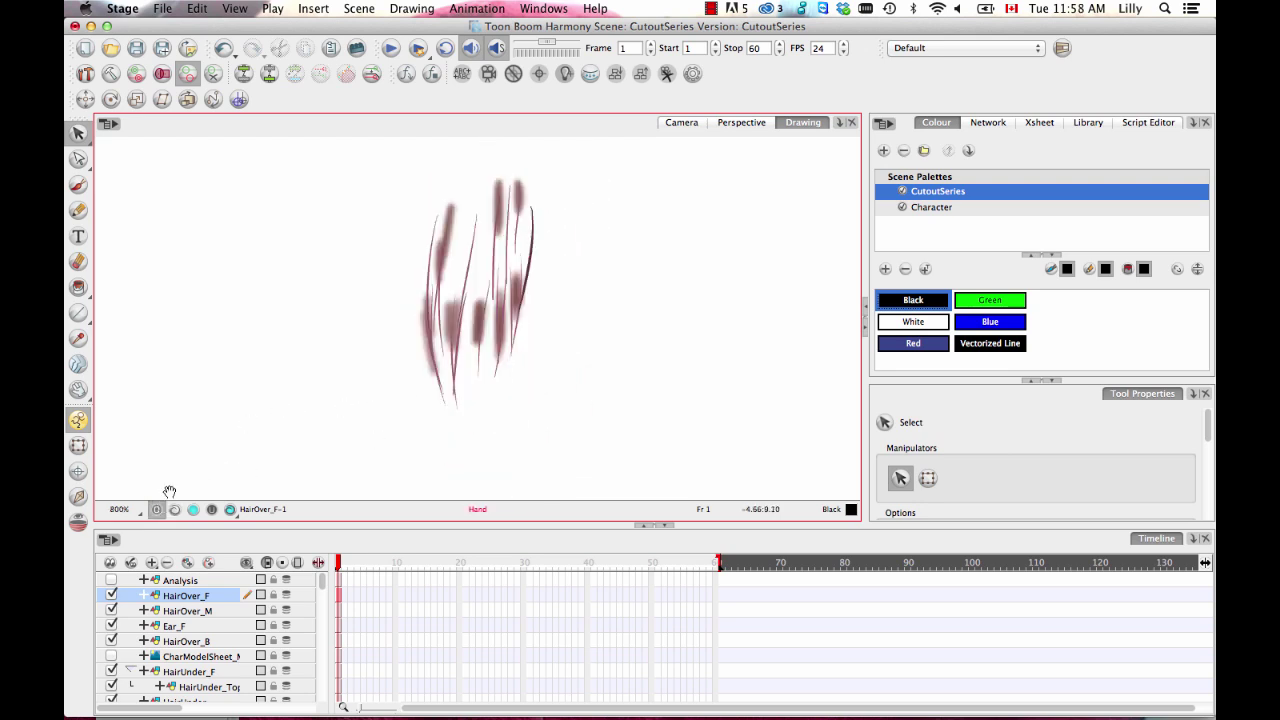
pyautogui.press('2')
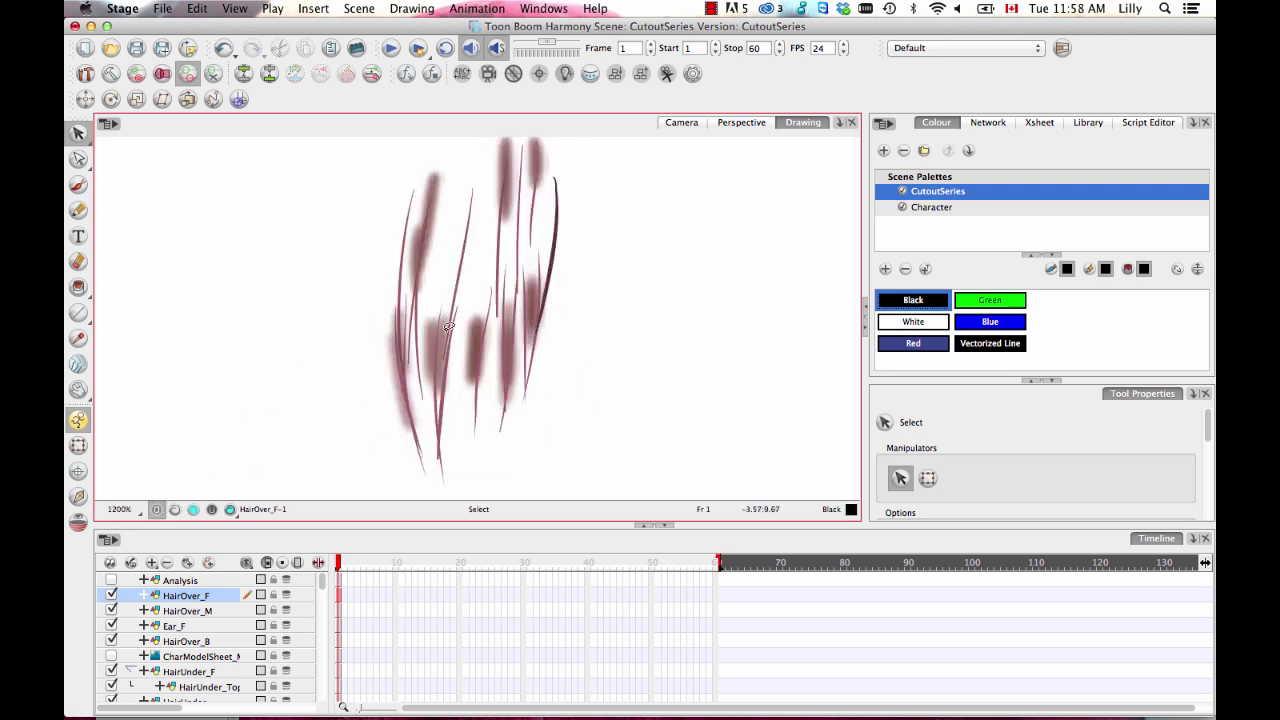
# Try two black strokes with the Texture 2 brush preset in the empty area beside the hair strokes and undo them
pyautogui.click(78, 210)
pyautogui.click(78, 184)
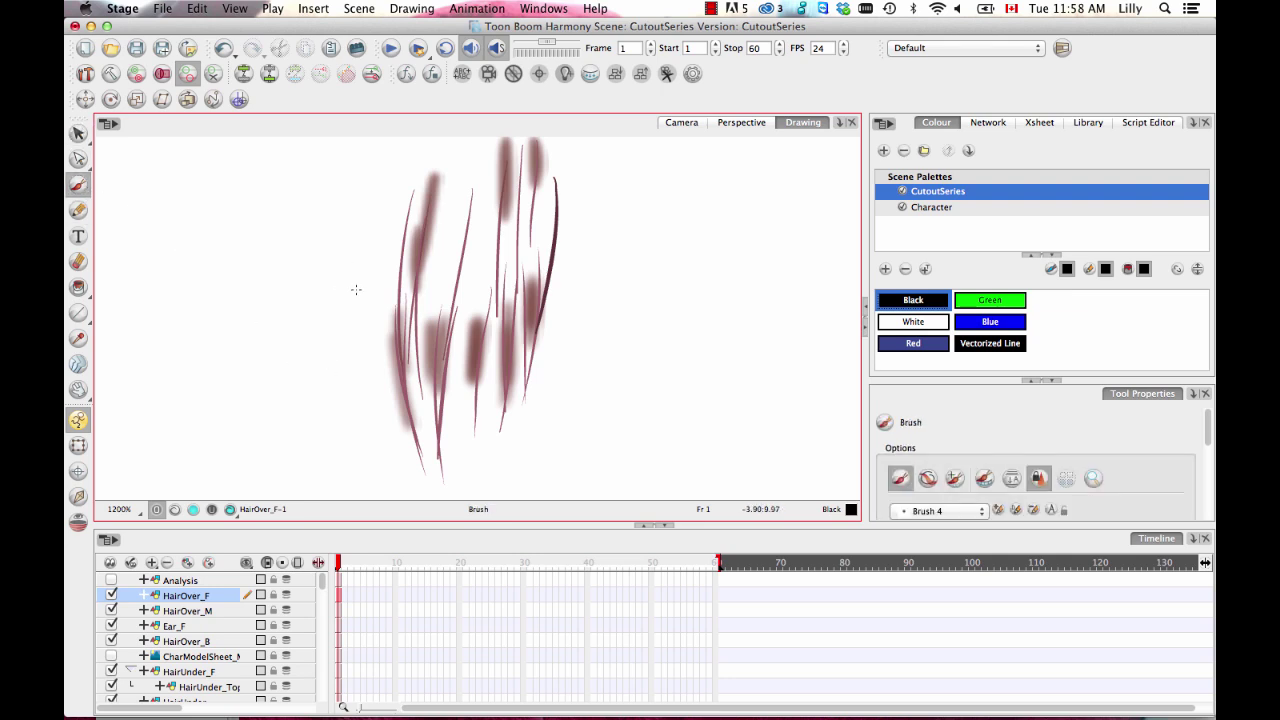
pyautogui.moveTo(1205, 428); pyautogui.dragTo(1206, 463)
pyautogui.click(957, 425)
pyautogui.click(932, 489)
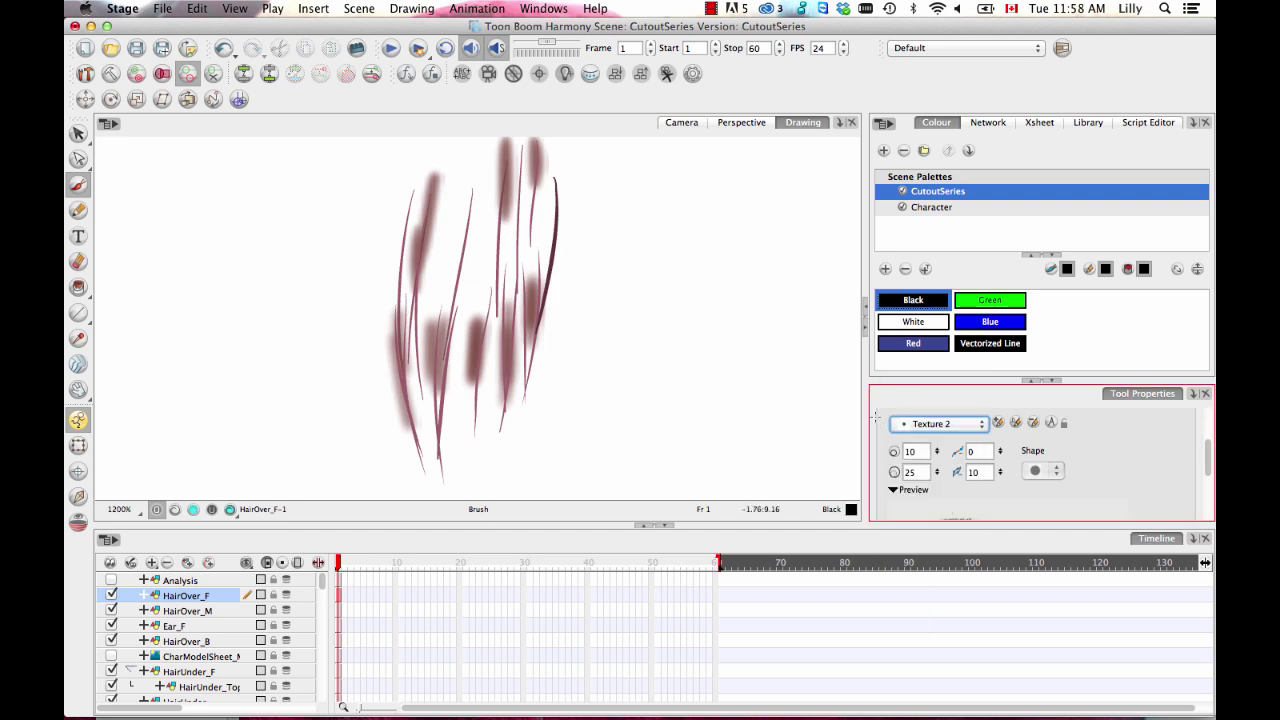
pyautogui.moveTo(256, 216); pyautogui.dragTo(276, 372)
pyautogui.moveTo(303, 216); pyautogui.dragTo(330, 422)
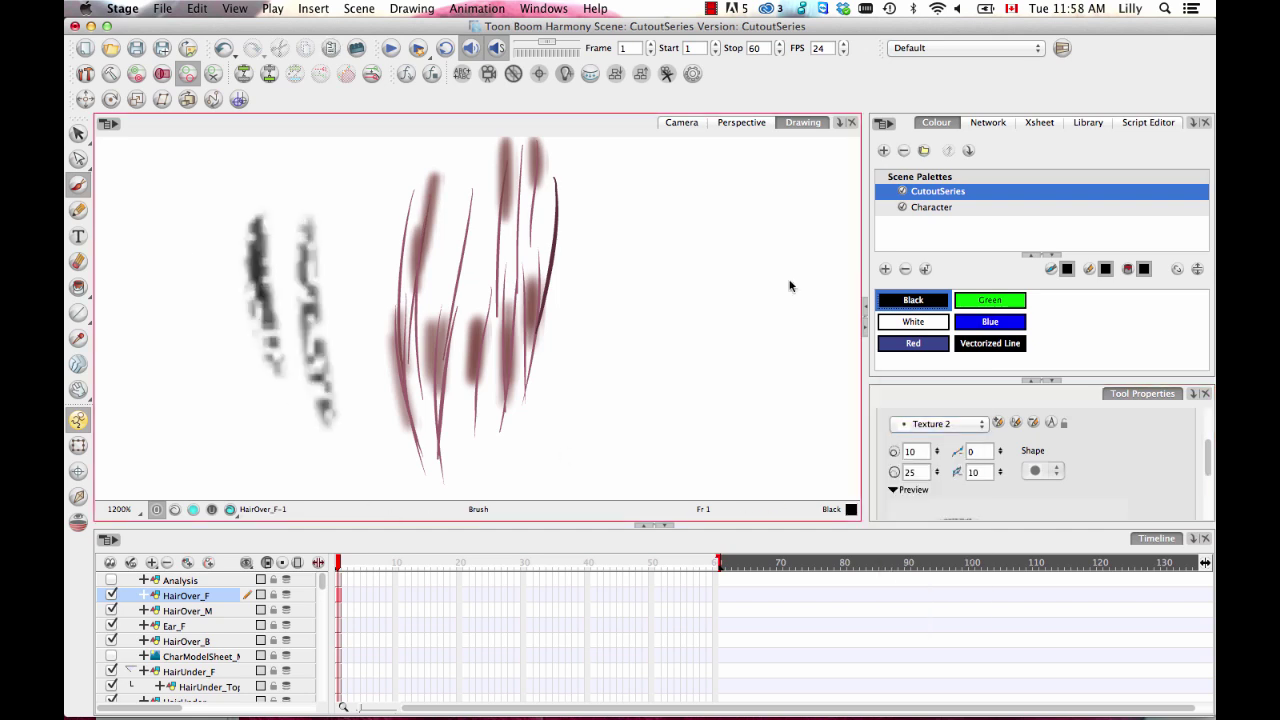
pyautogui.press('super+z')
pyautogui.press('super+z')
# Try two black strokes with the Brush 4 preset in the empty area beside the hair strokes and undo them
pyautogui.click(957, 424)
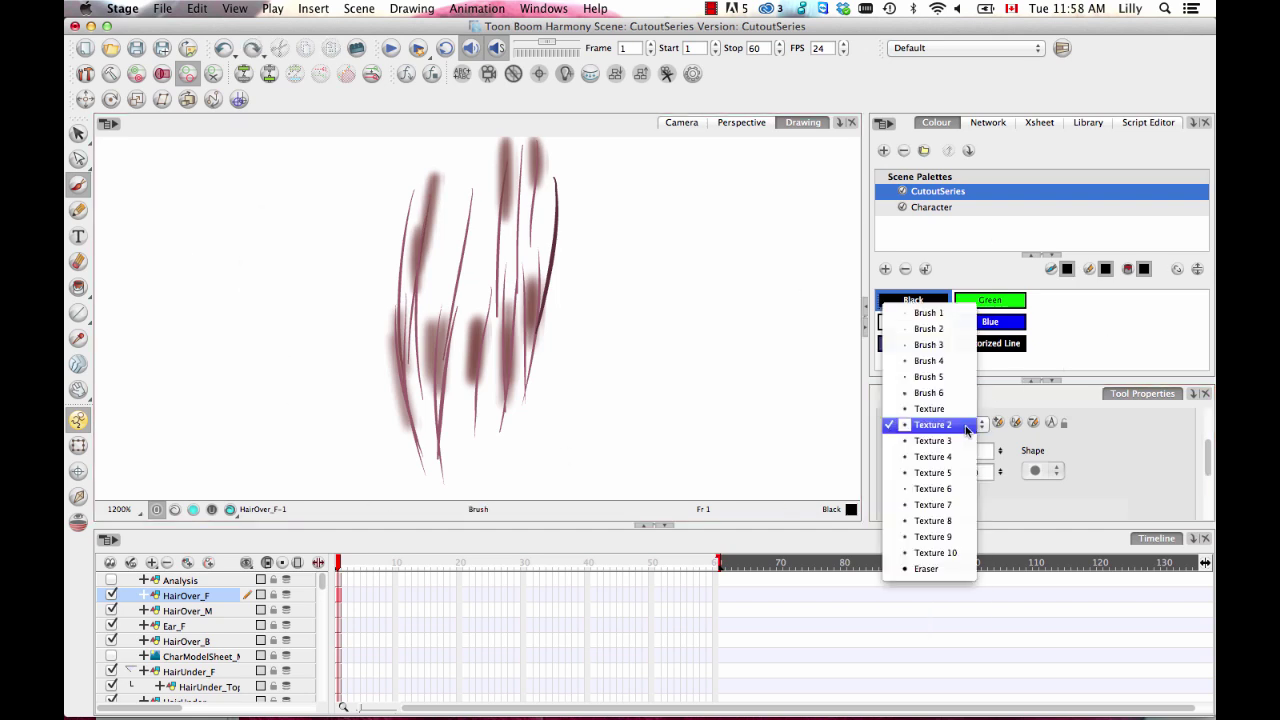
pyautogui.click(957, 361)
pyautogui.moveTo(268, 240); pyautogui.dragTo(296, 325)
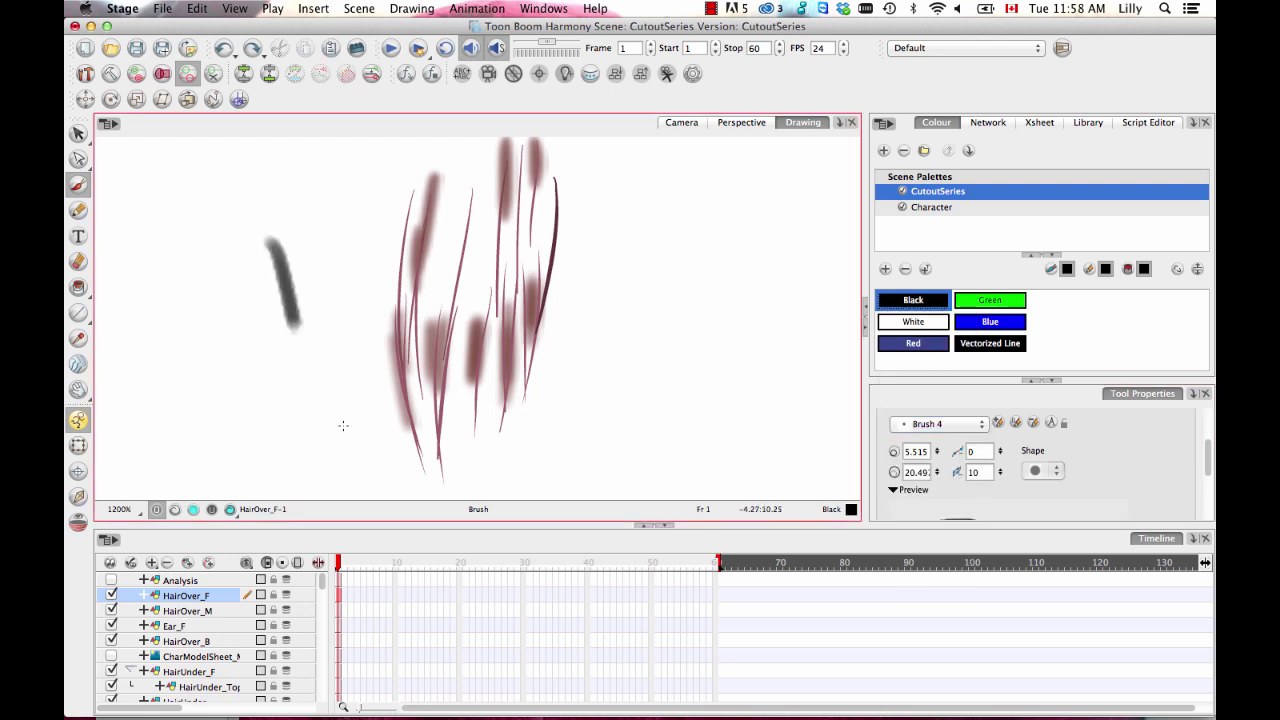
pyautogui.moveTo(345, 242); pyautogui.dragTo(362, 432)
pyautogui.press('super+z')
pyautogui.press('super+z')
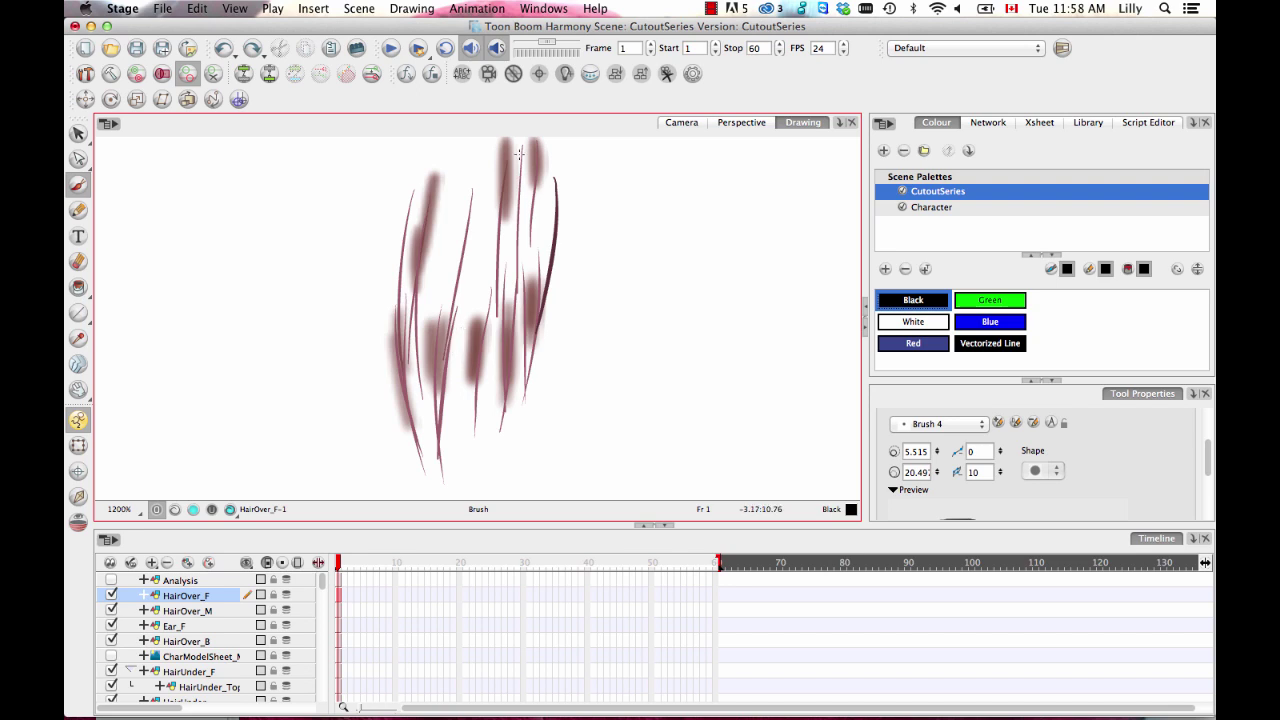
# Return to the Camera view and compare the broken-down character's head and hair with the original model beside it
pyautogui.moveTo(480, 715)
pyautogui.click(682, 122)
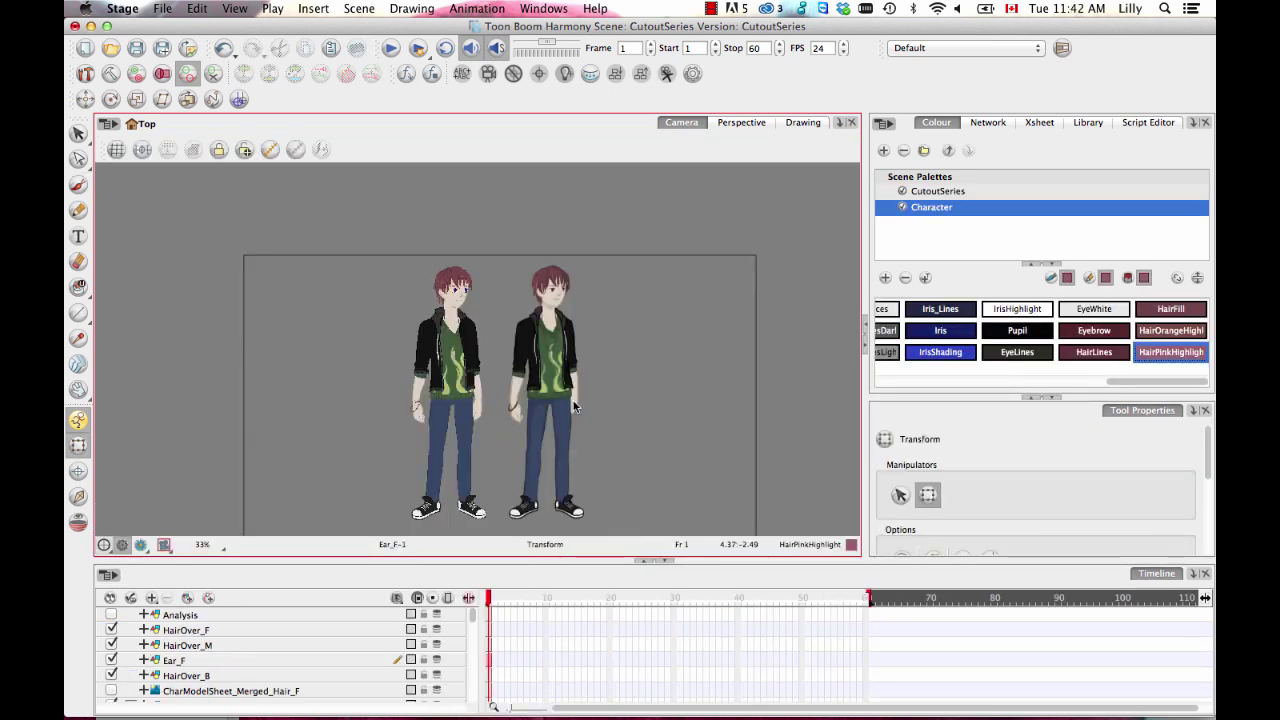
pyautogui.moveTo(500, 171); pyautogui.dragTo(514, 197)
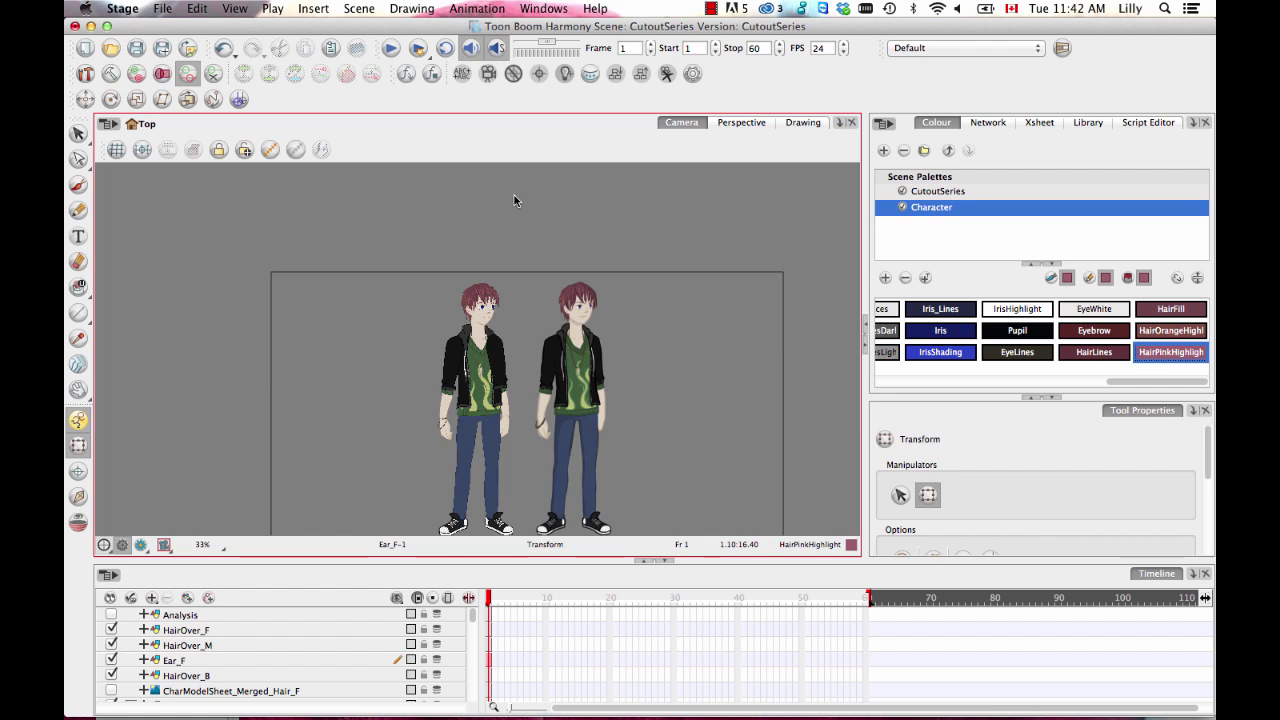
pyautogui.press('space')
pyautogui.press('2')
pyautogui.press('2')
pyautogui.press('2')
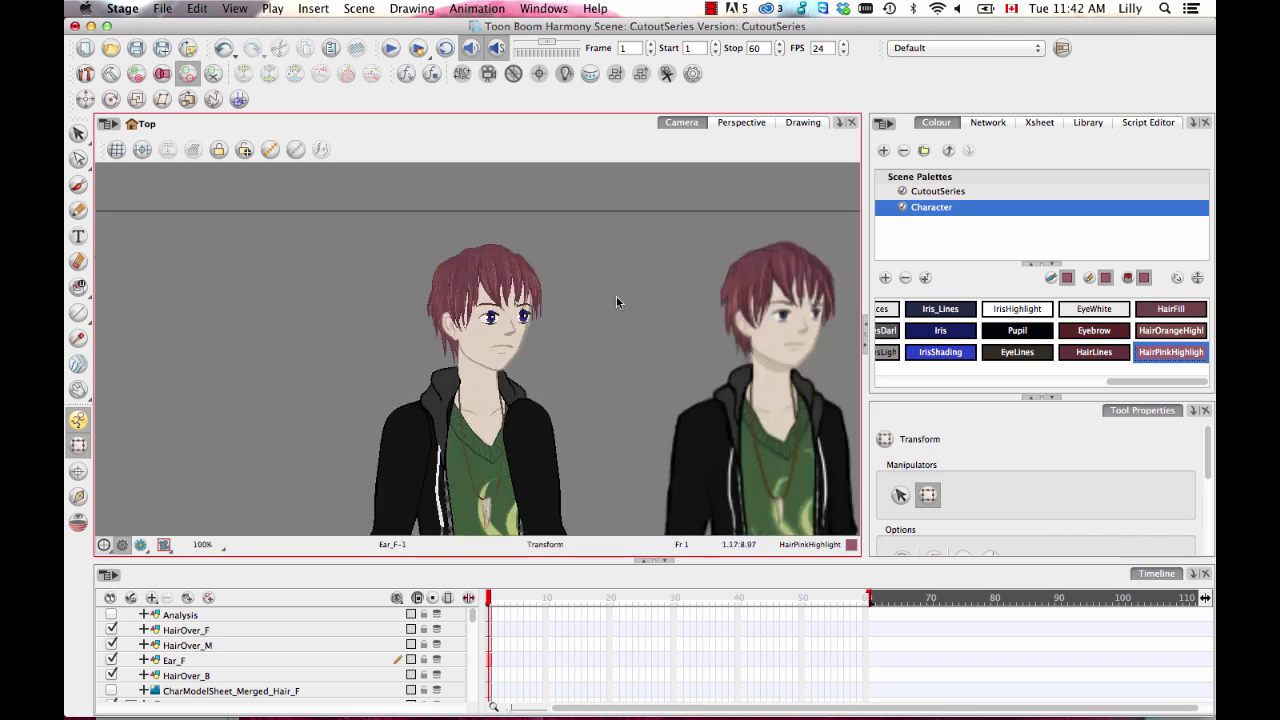
pyautogui.press('2')
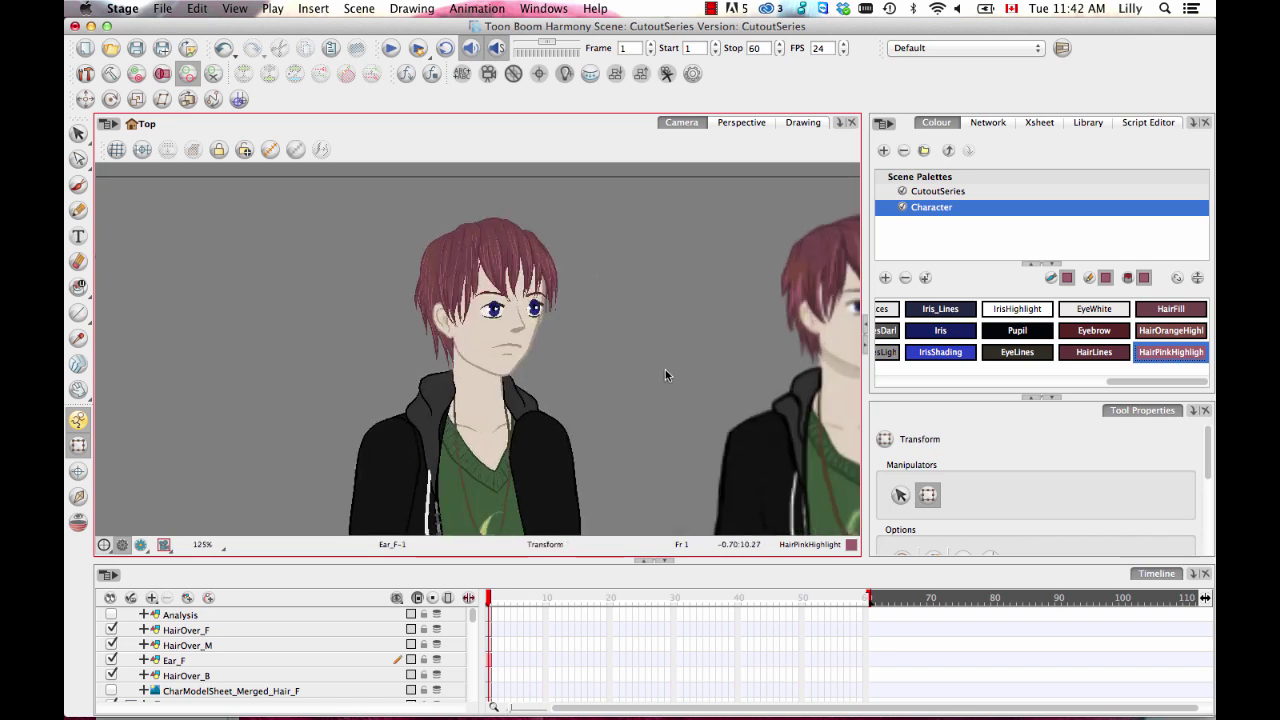
pyautogui.moveTo(665, 375); pyautogui.dragTo(557, 409)
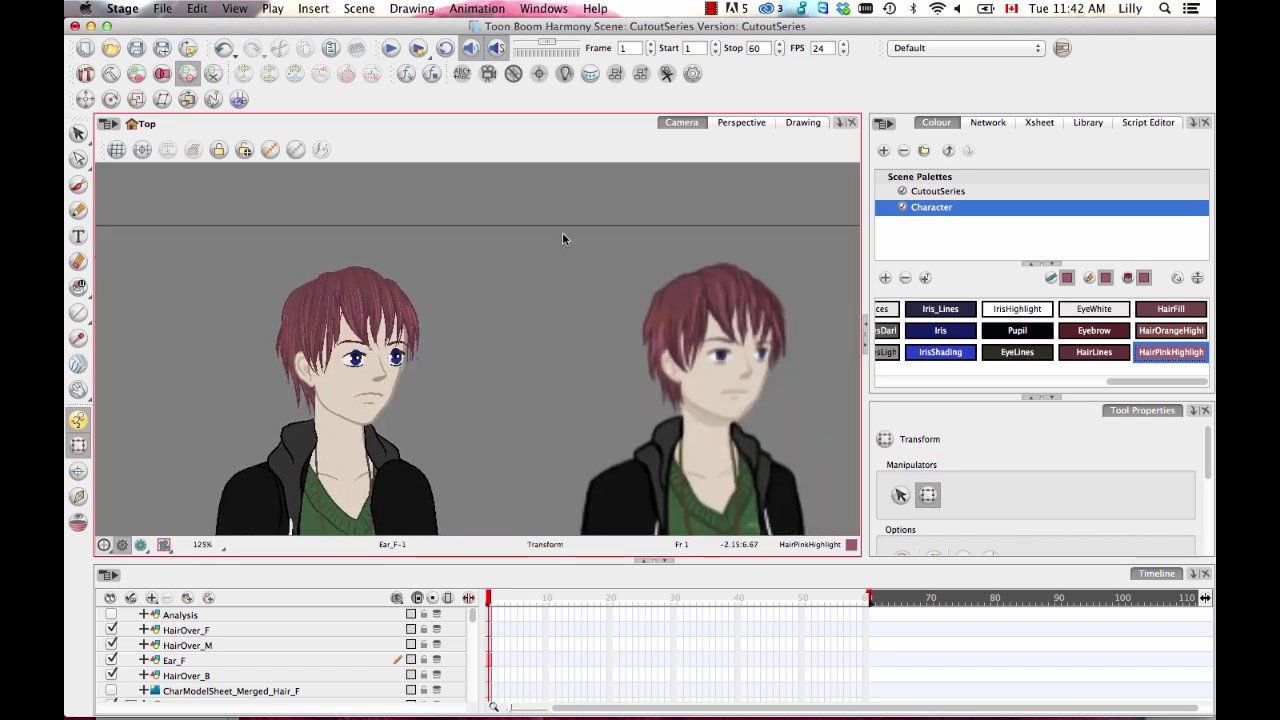
pyautogui.press('2')
pyautogui.press('2')
pyautogui.press('2')
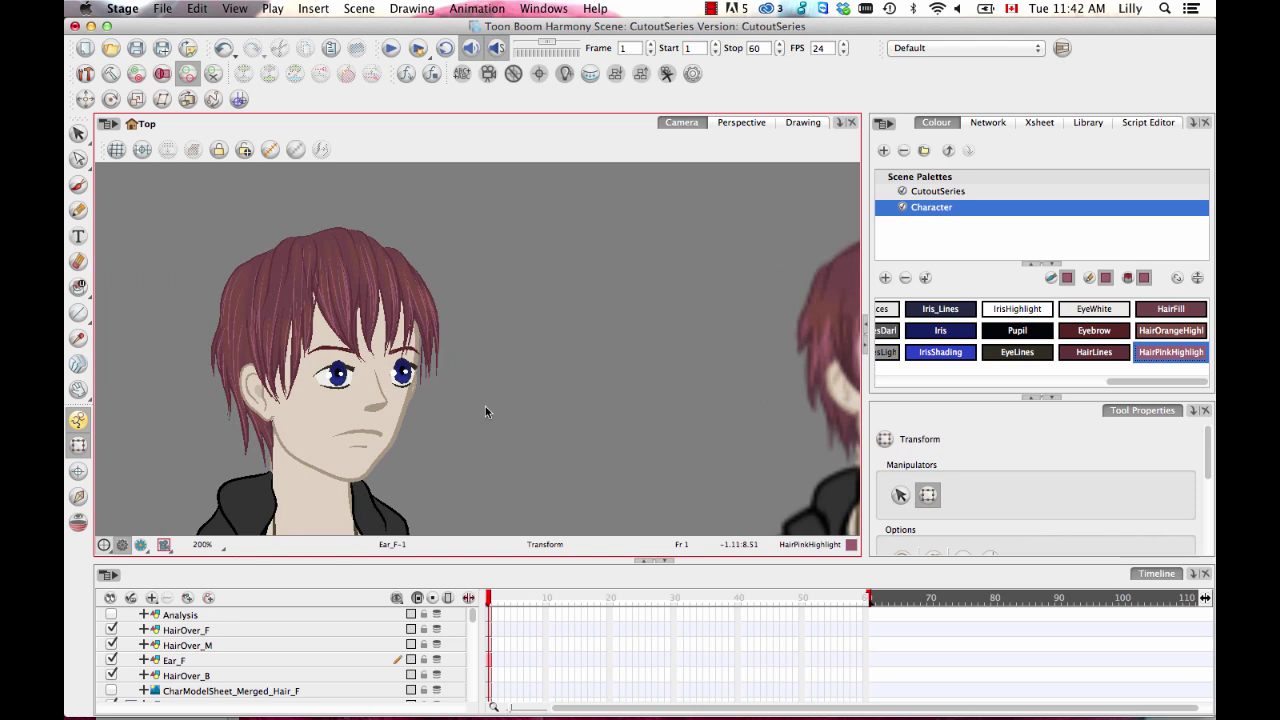
# Examine the eyes and face of the broken-down character up close, comparing them with the original model
pyautogui.press('2')
pyautogui.moveTo(380, 421); pyautogui.dragTo(538, 433)
pyautogui.click(486, 373)
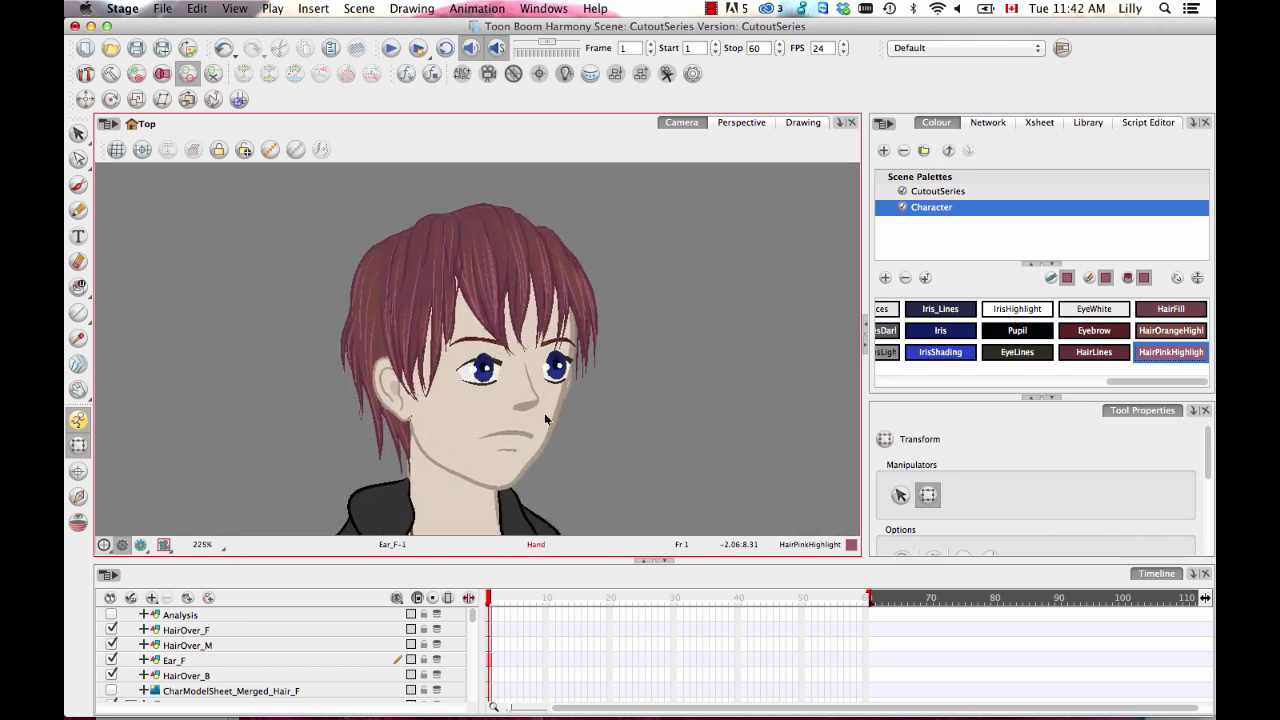
pyautogui.click(558, 367)
pyautogui.press('1')
pyautogui.click(599, 415)
pyautogui.moveTo(611, 349); pyautogui.dragTo(573, 331)
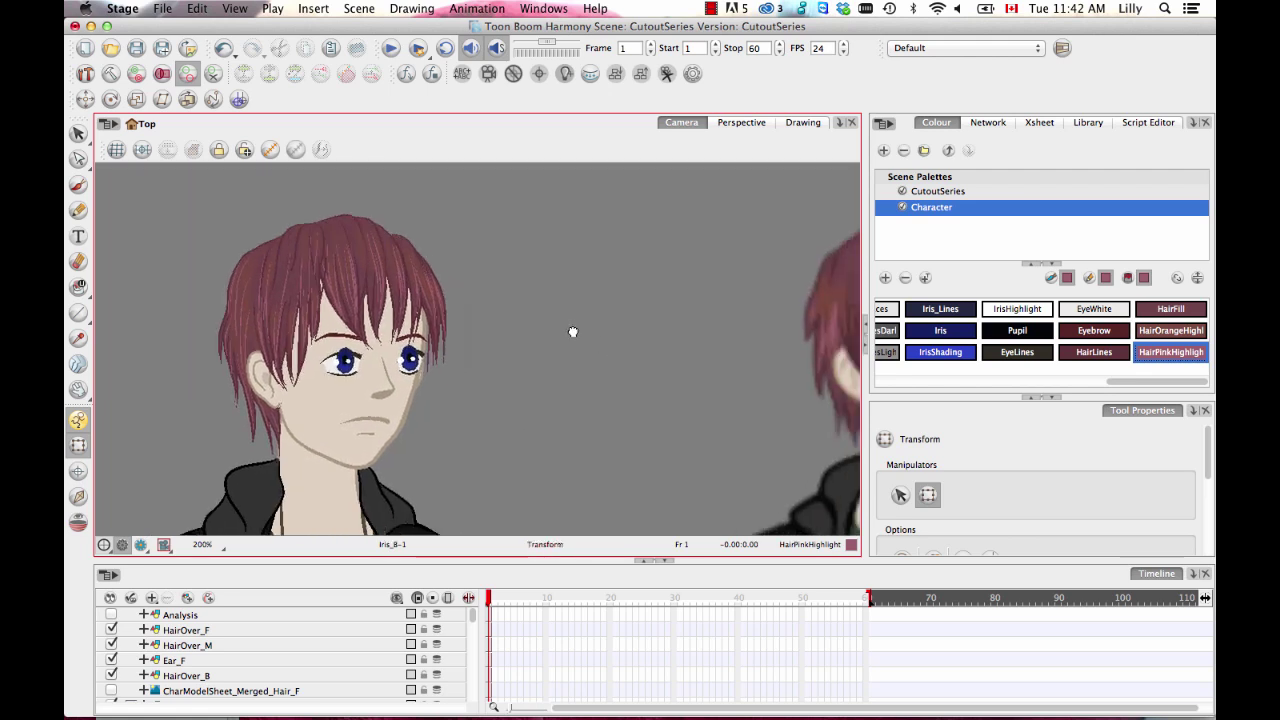
pyautogui.press('1')
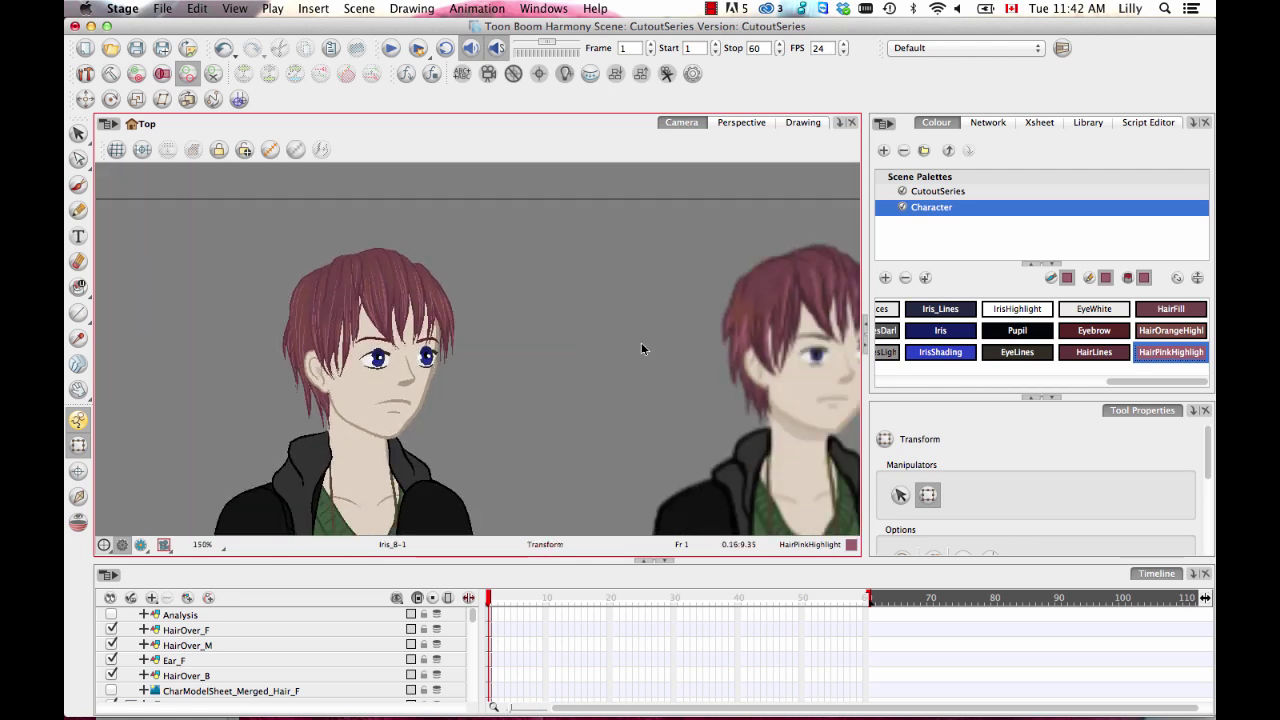
pyautogui.moveTo(777, 407); pyautogui.dragTo(707, 409)
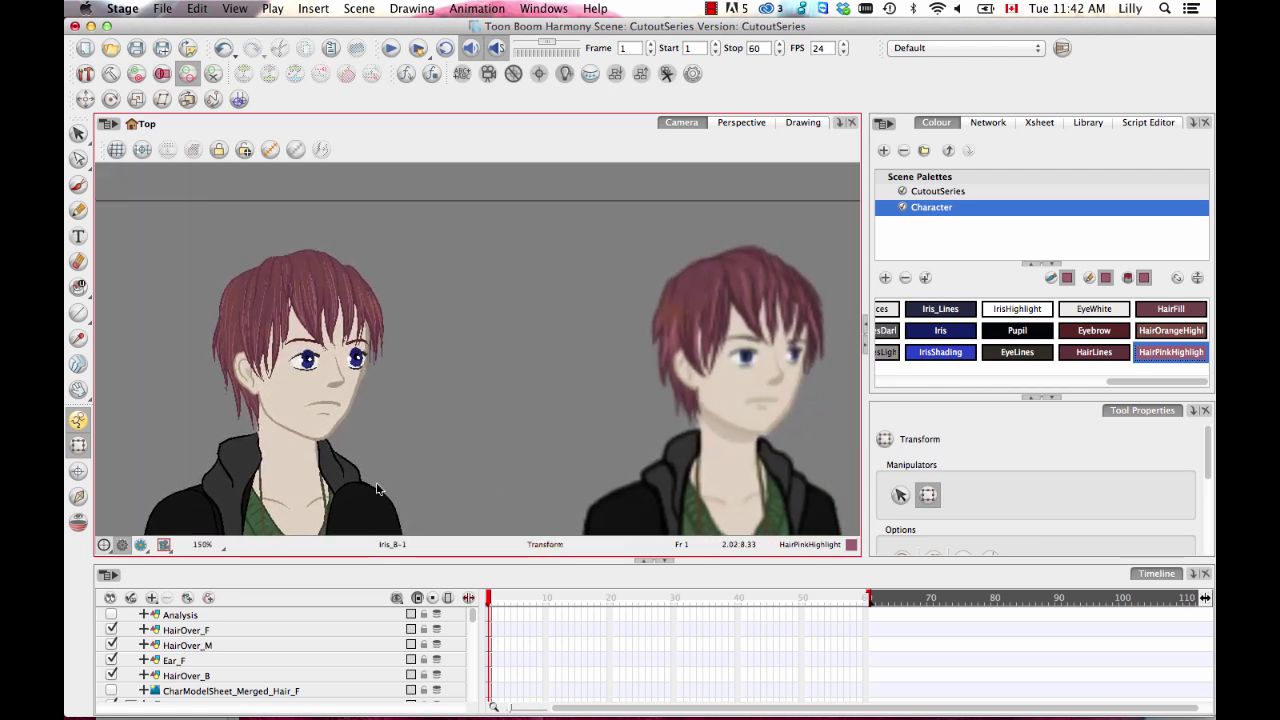
# Select the separate hair, ear, nose and mouth pieces one by one to review how the head is broken down
pyautogui.click(231, 342)
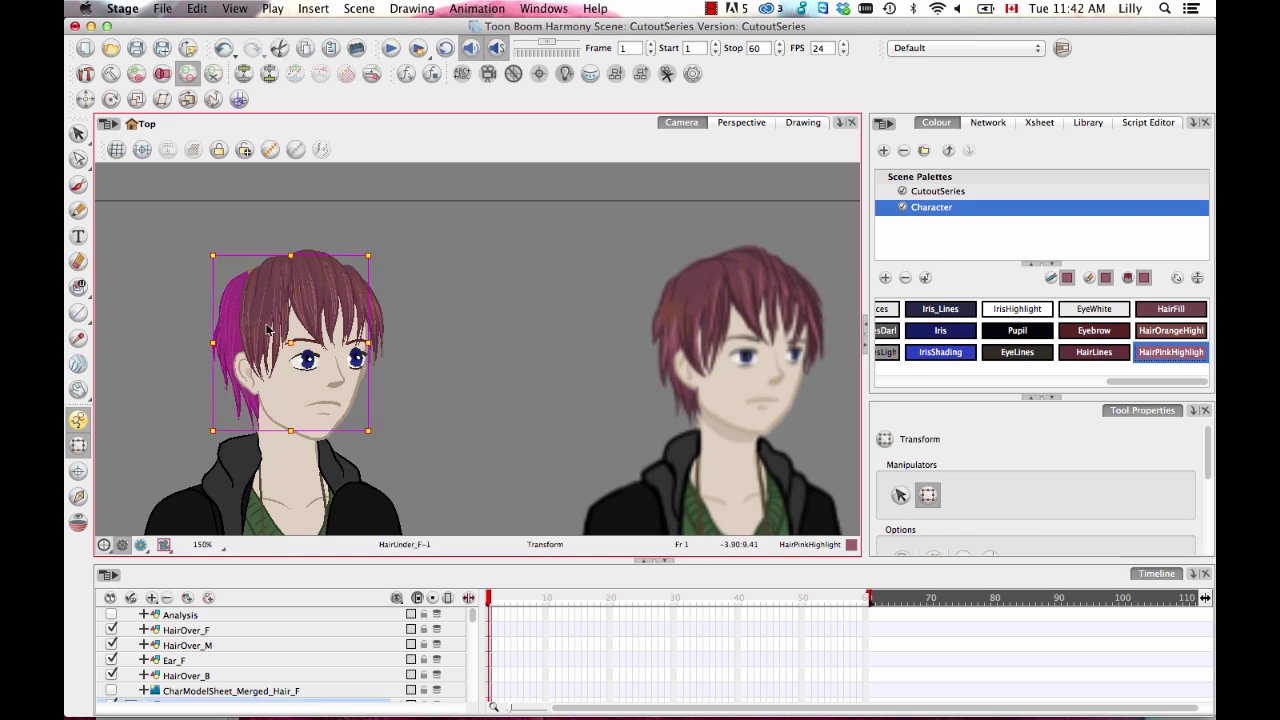
pyautogui.click(272, 322)
pyautogui.click(328, 308)
pyautogui.click(386, 313)
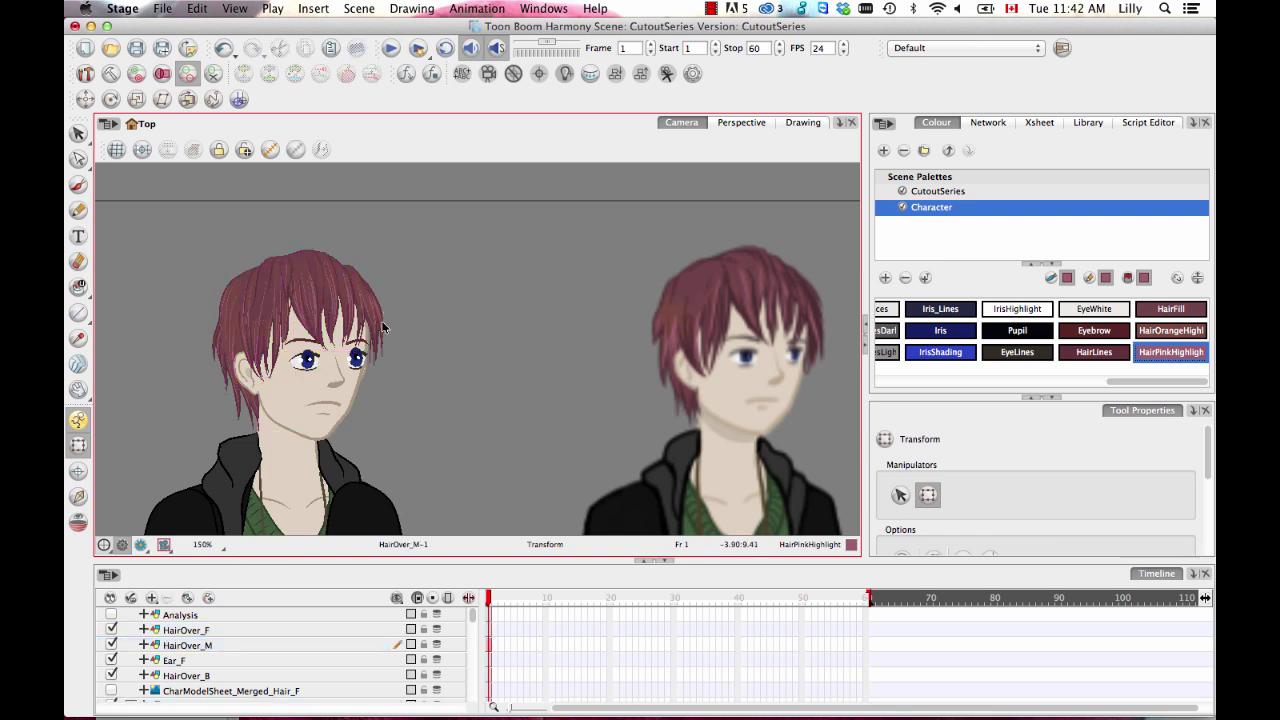
pyautogui.click(376, 320)
pyautogui.click(288, 311)
pyautogui.click(258, 321)
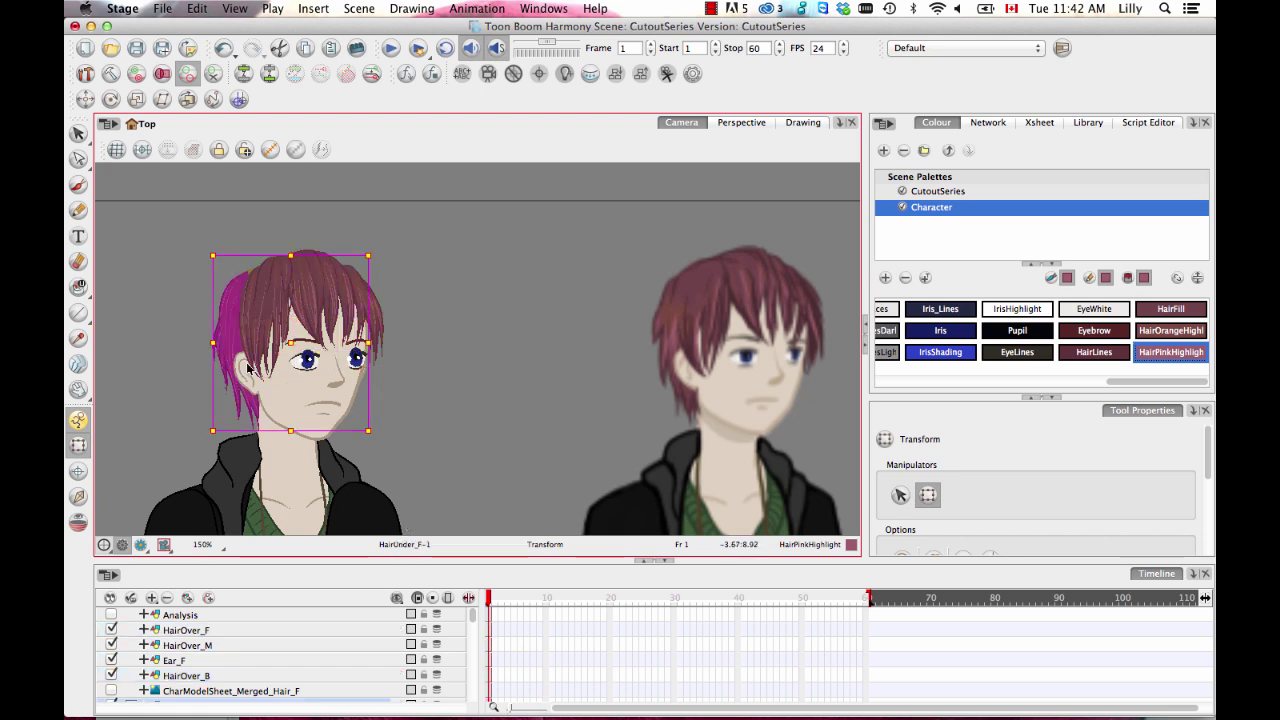
pyautogui.click(249, 369)
pyautogui.click(330, 382)
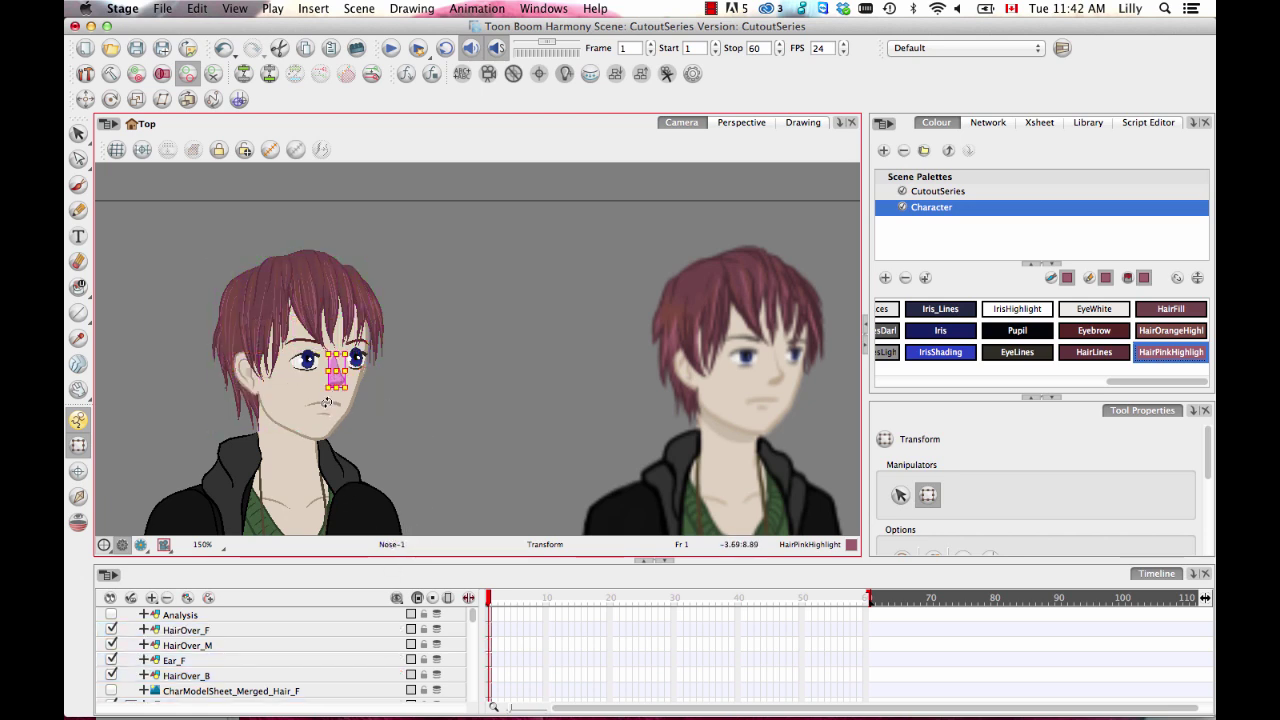
pyautogui.click(400, 414)
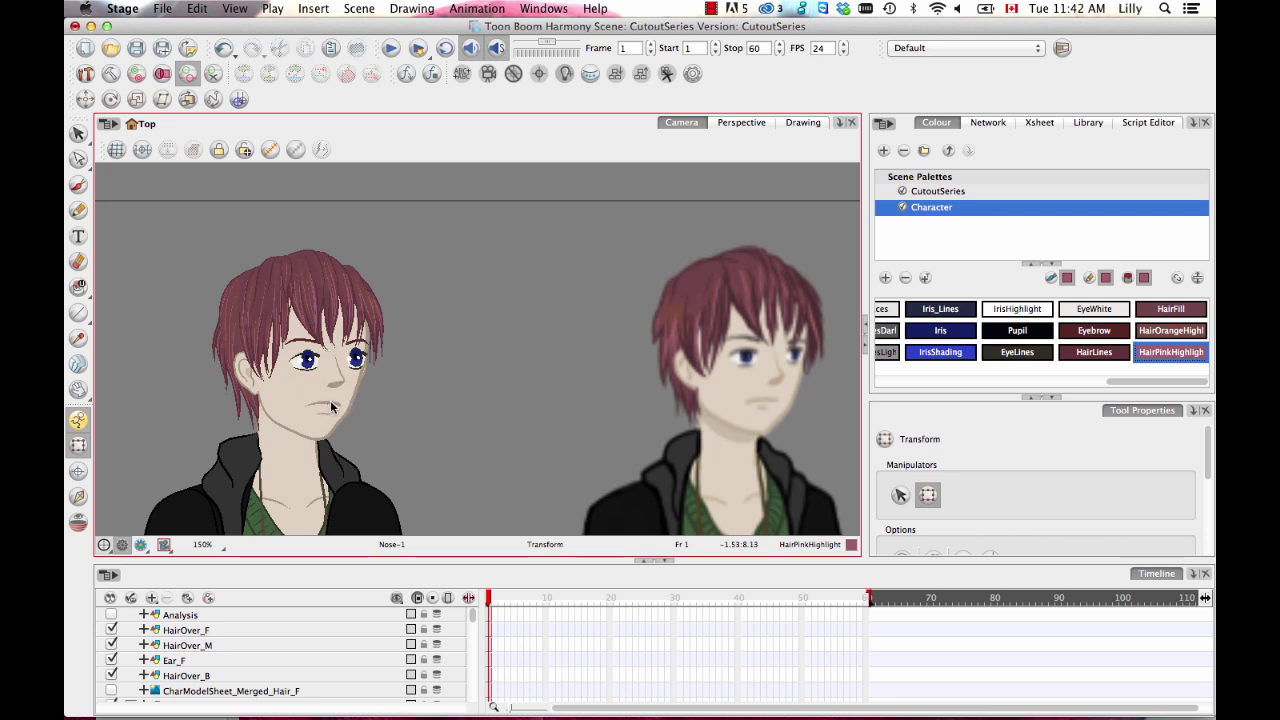
pyautogui.click(331, 407)
pyautogui.click(390, 412)
# Select the hood, necklace, sweater body and both hoodie sleeves in turn to review how the upper body is broken down
pyautogui.moveTo(400, 419); pyautogui.dragTo(463, 221)
pyautogui.click(287, 303)
pyautogui.click(409, 267)
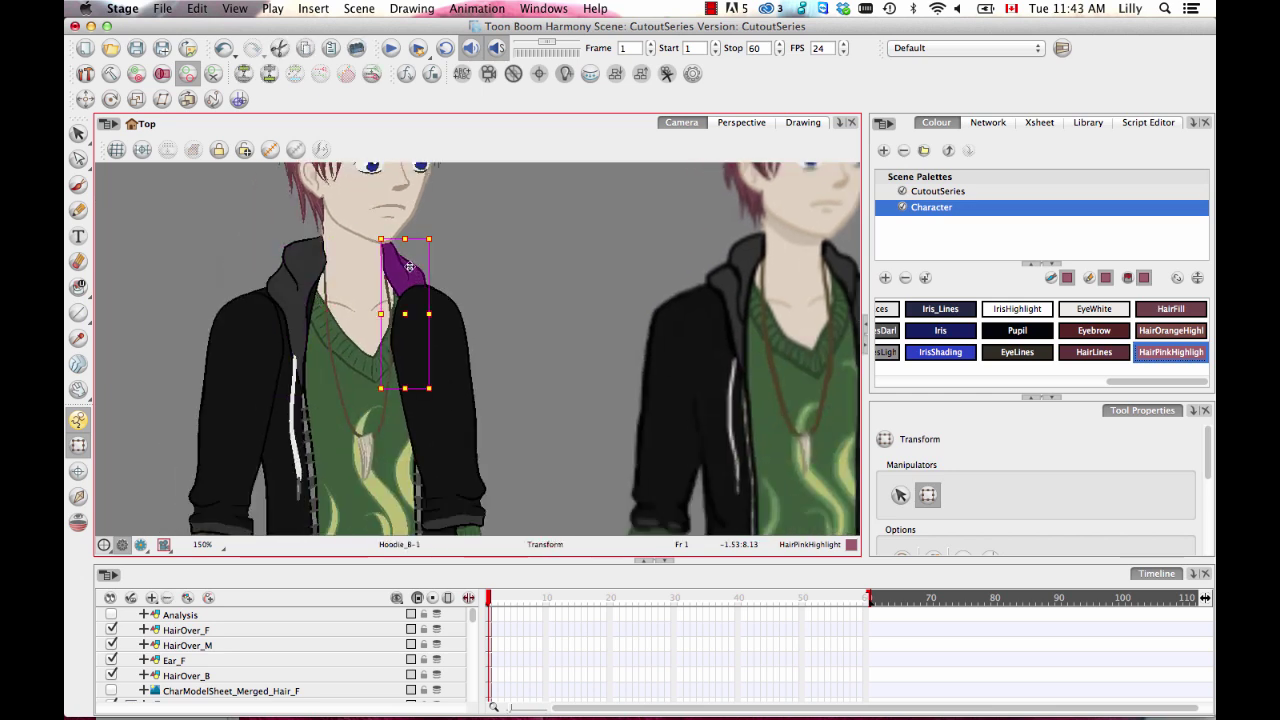
pyautogui.click(336, 364)
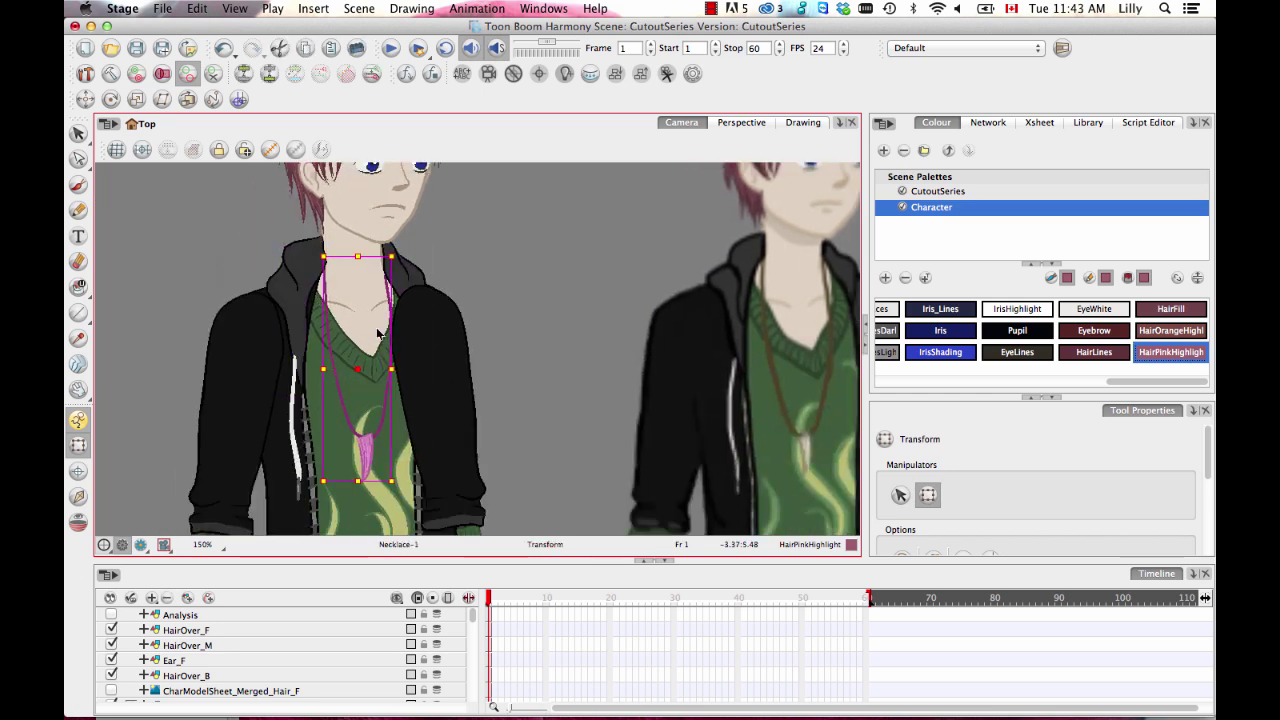
pyautogui.press('Escape')
pyautogui.click(380, 348)
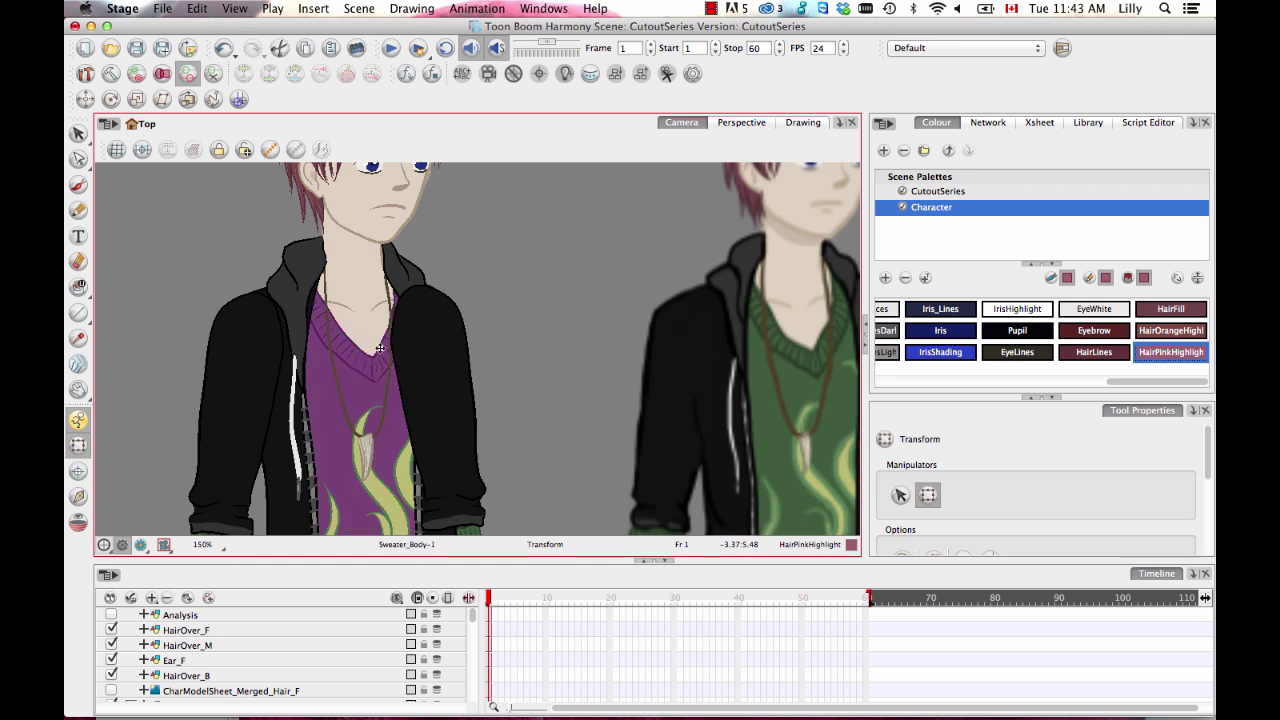
pyautogui.click(426, 393)
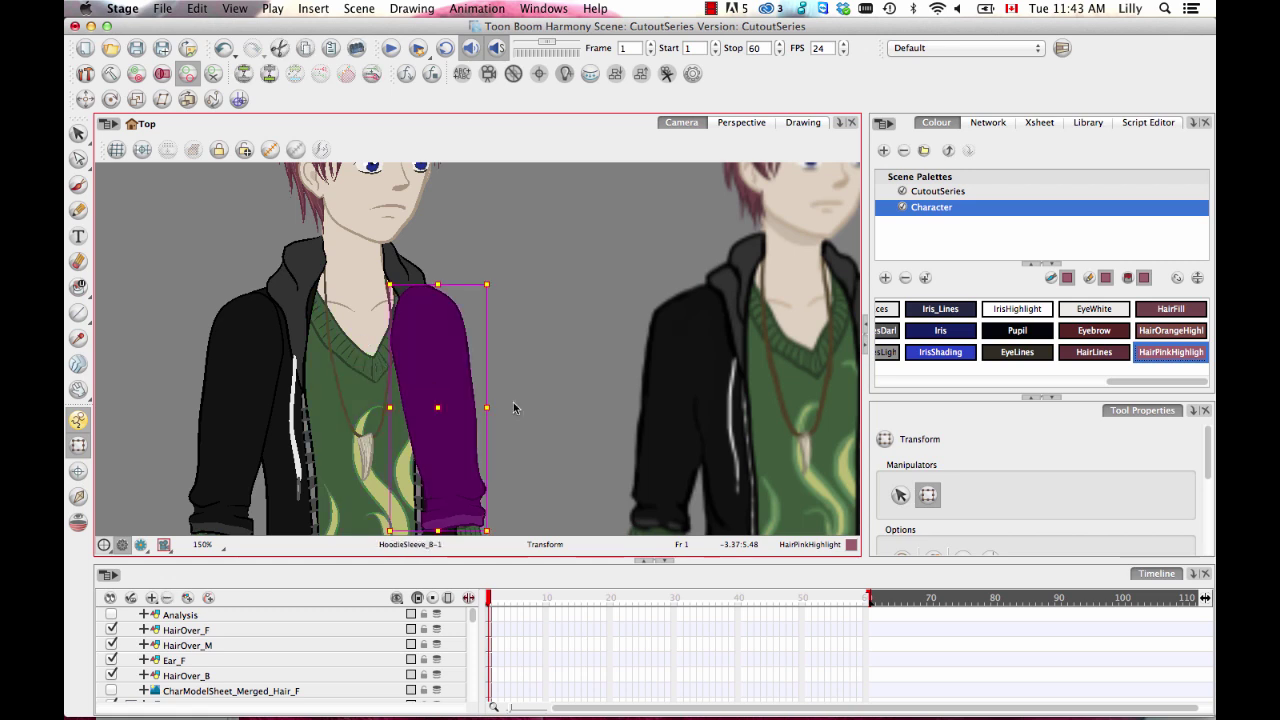
pyautogui.click(236, 392)
pyautogui.scroll(-5, 521, 440)
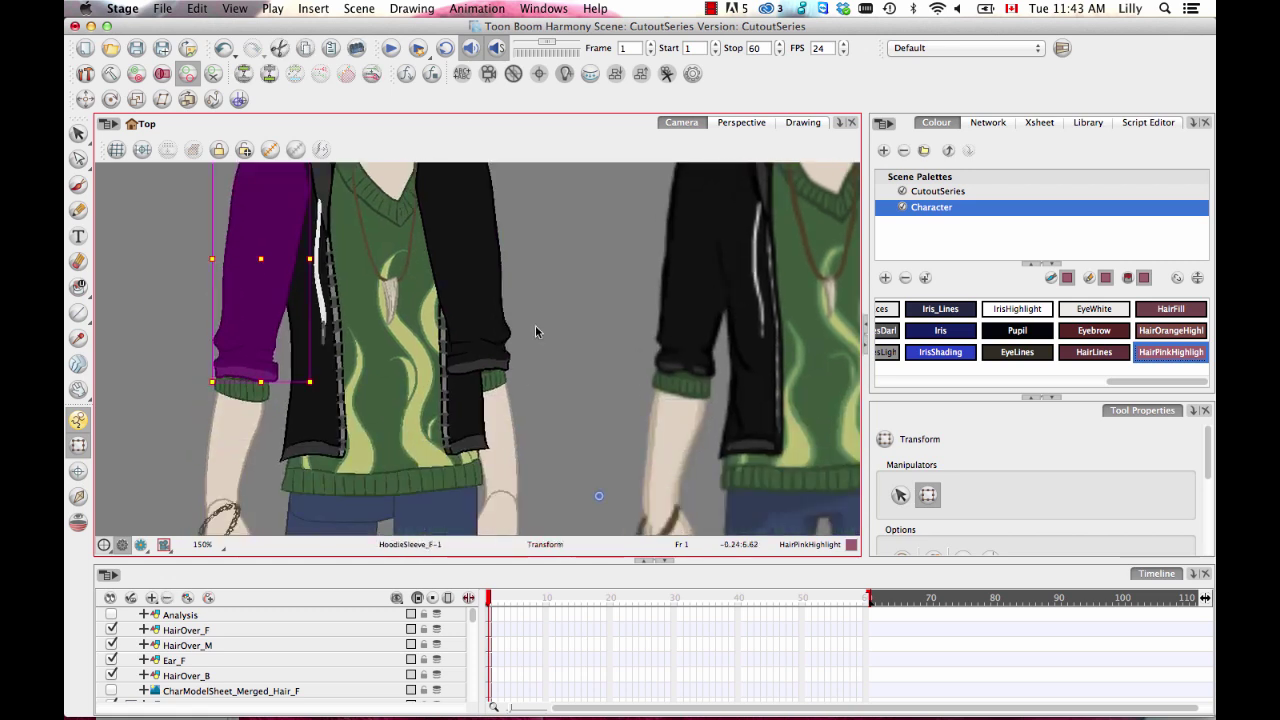
# Enlarge the layer list area and move the HoodieJacket_B layer between Hoodie_B and Hoodie_F
pyautogui.click(474, 415)
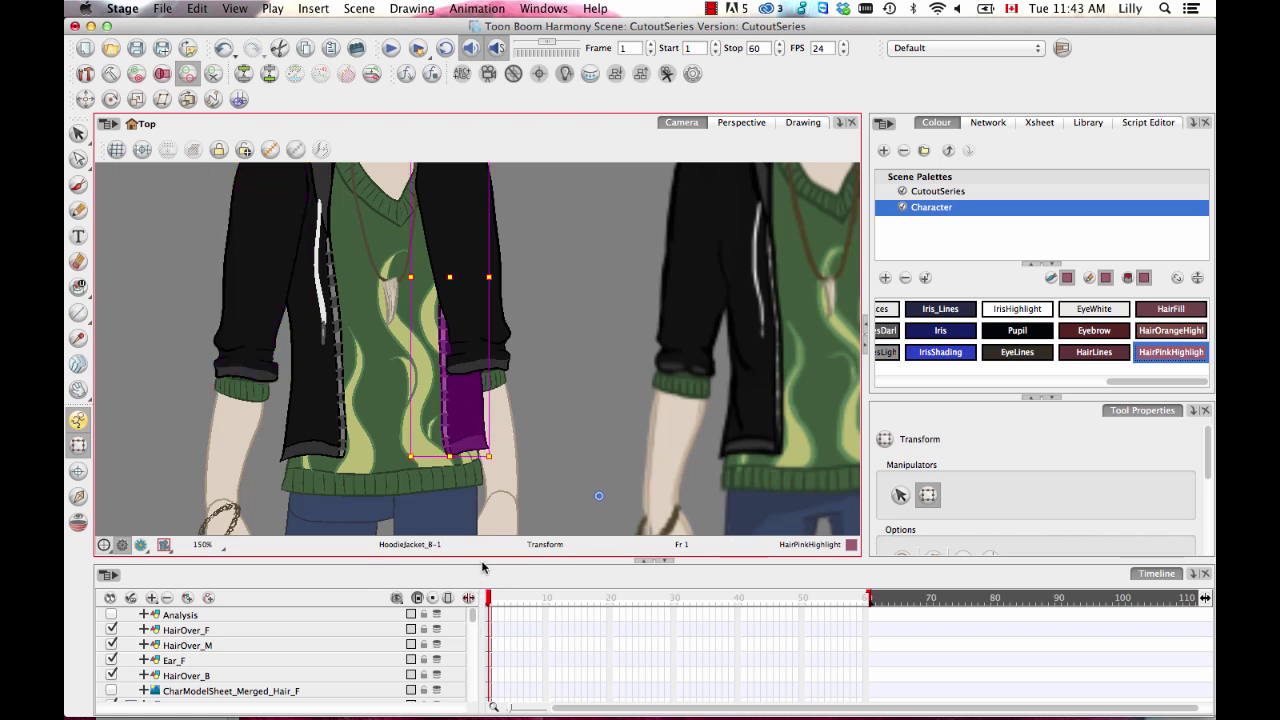
pyautogui.moveTo(482, 561); pyautogui.dragTo(478, 653)
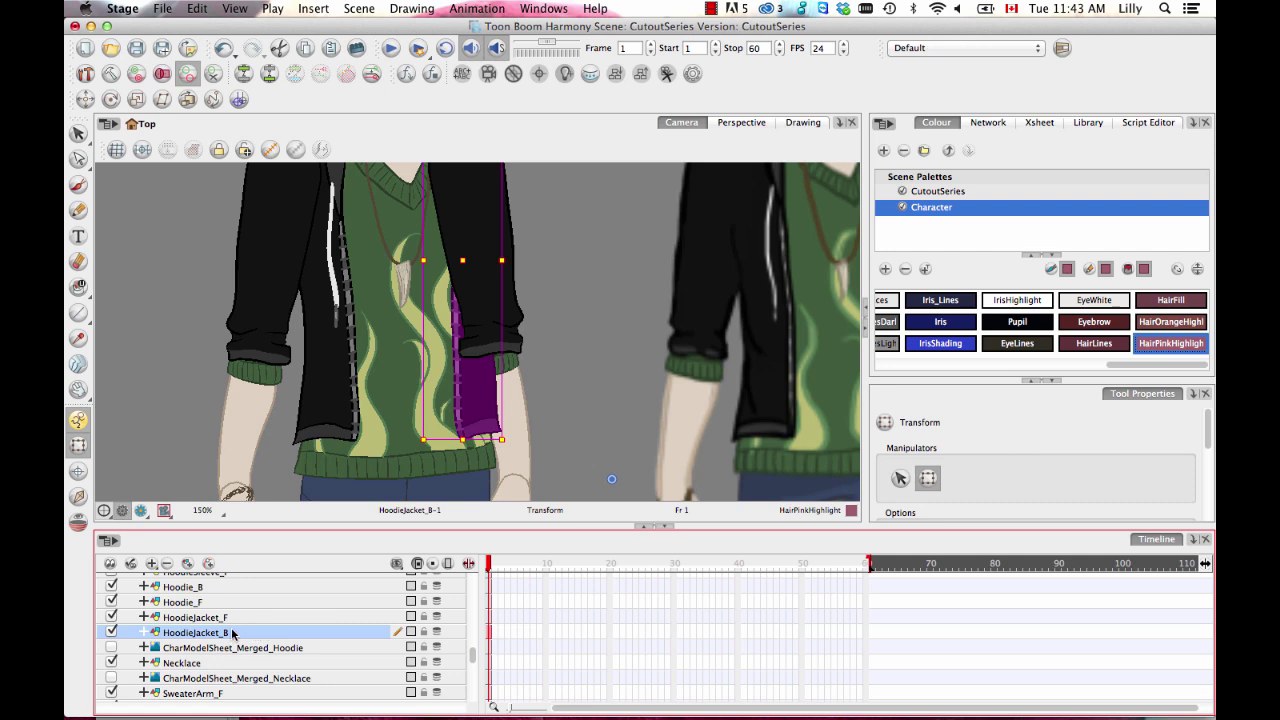
pyautogui.moveTo(234, 625); pyautogui.dragTo(221, 597)
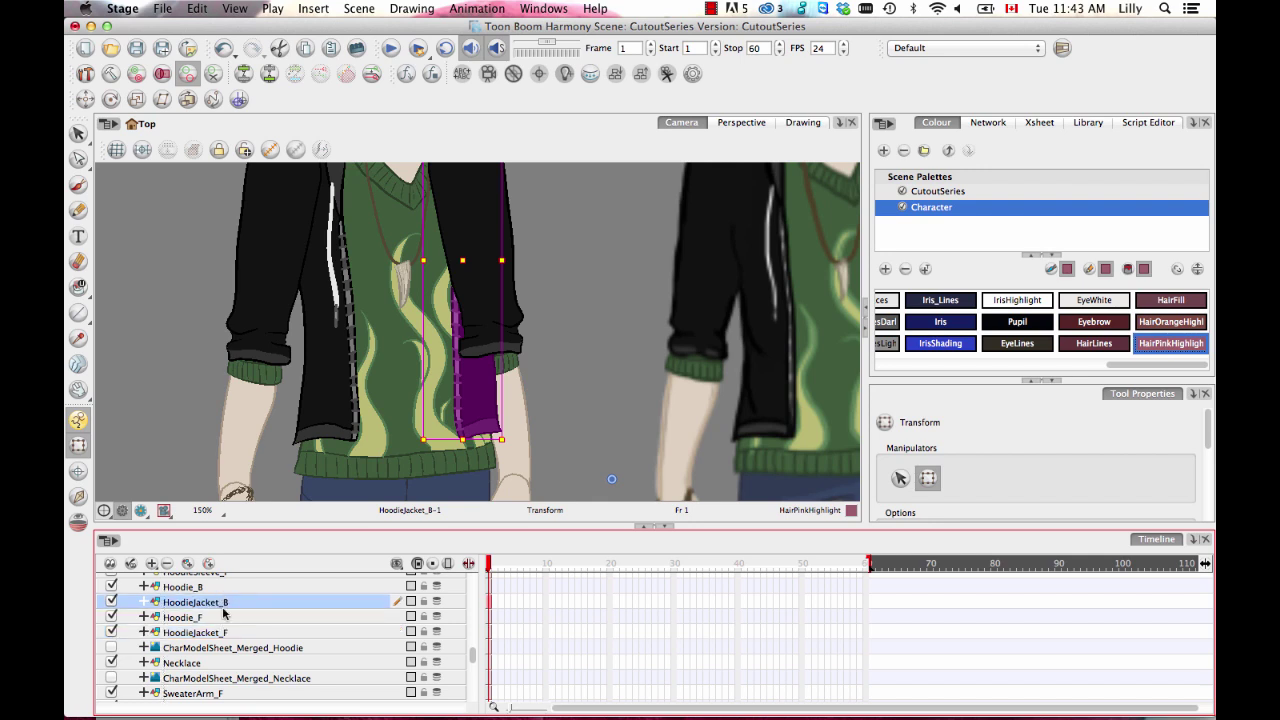
# Check the Hoodie_F and HoodieJacket_F layers and move HoodieSleeve_F directly below HoodieJacket_F
pyautogui.click(224, 616)
pyautogui.click(230, 632)
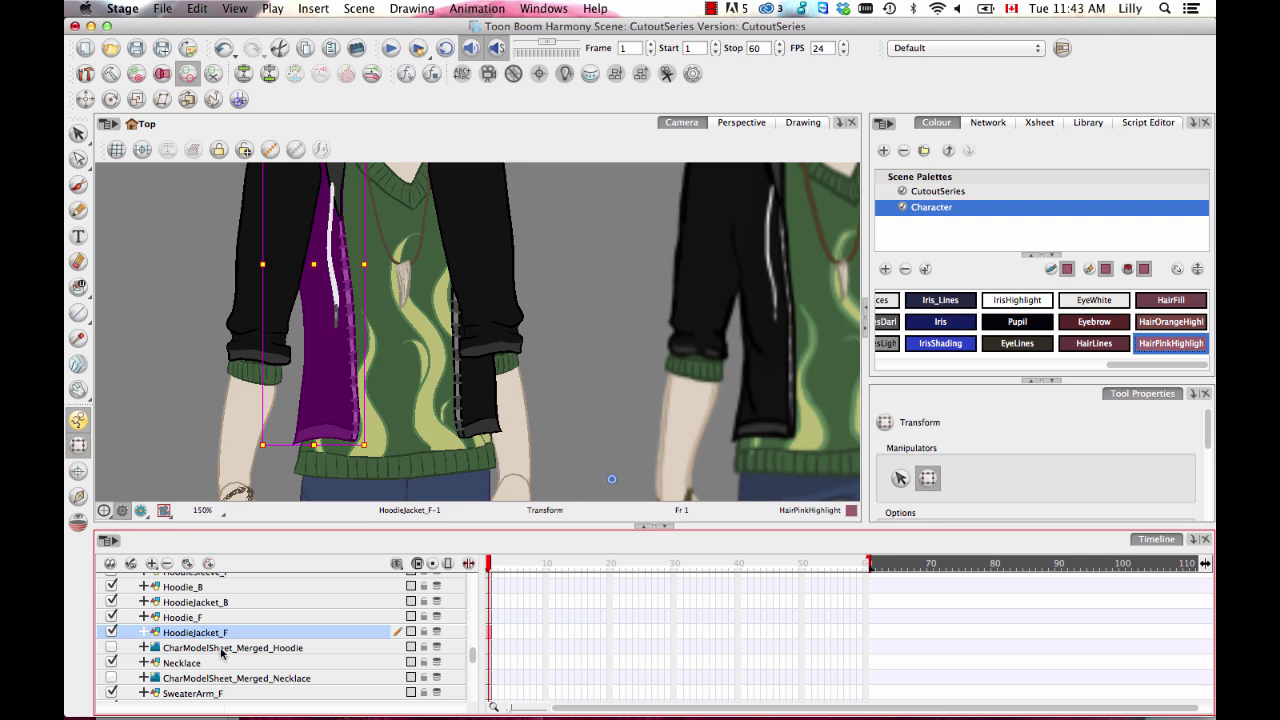
pyautogui.scroll(2, 472, 658)
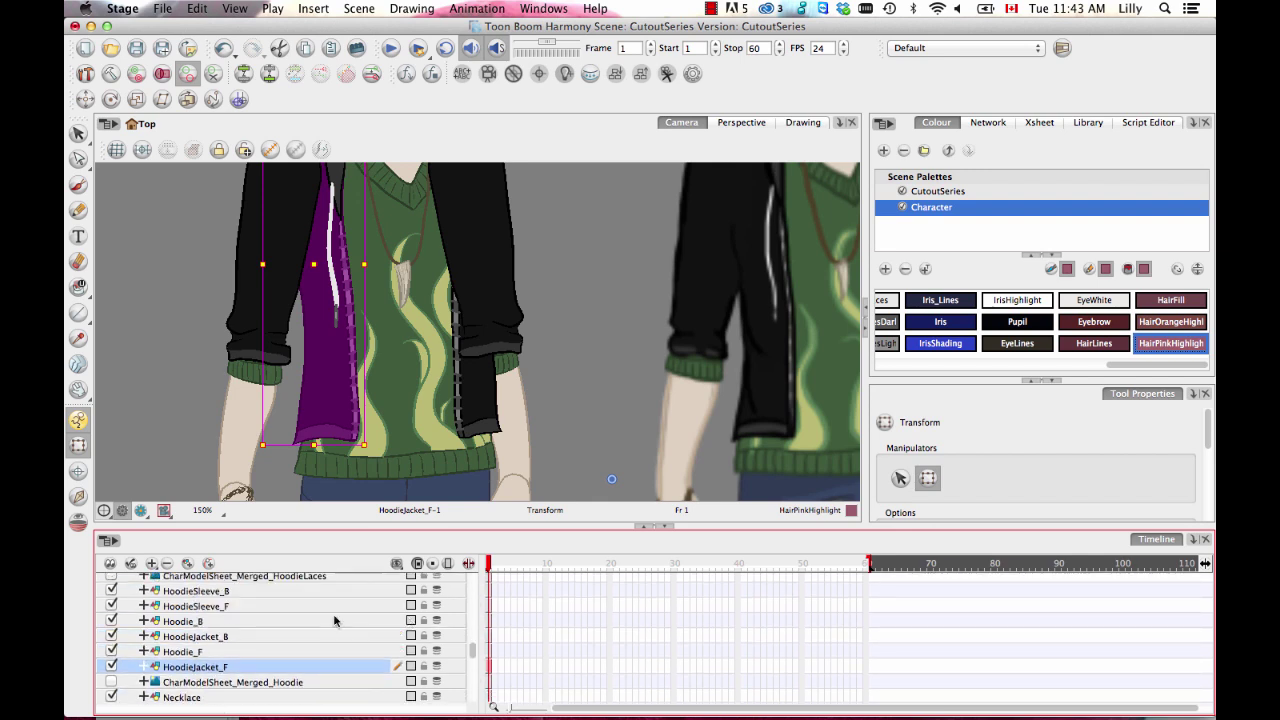
pyautogui.click(262, 605)
pyautogui.moveTo(250, 607); pyautogui.dragTo(228, 674)
# Move the HoodieSleeve_B layer directly below HoodieJacket_B and check the torso against the original model
pyautogui.click(245, 592)
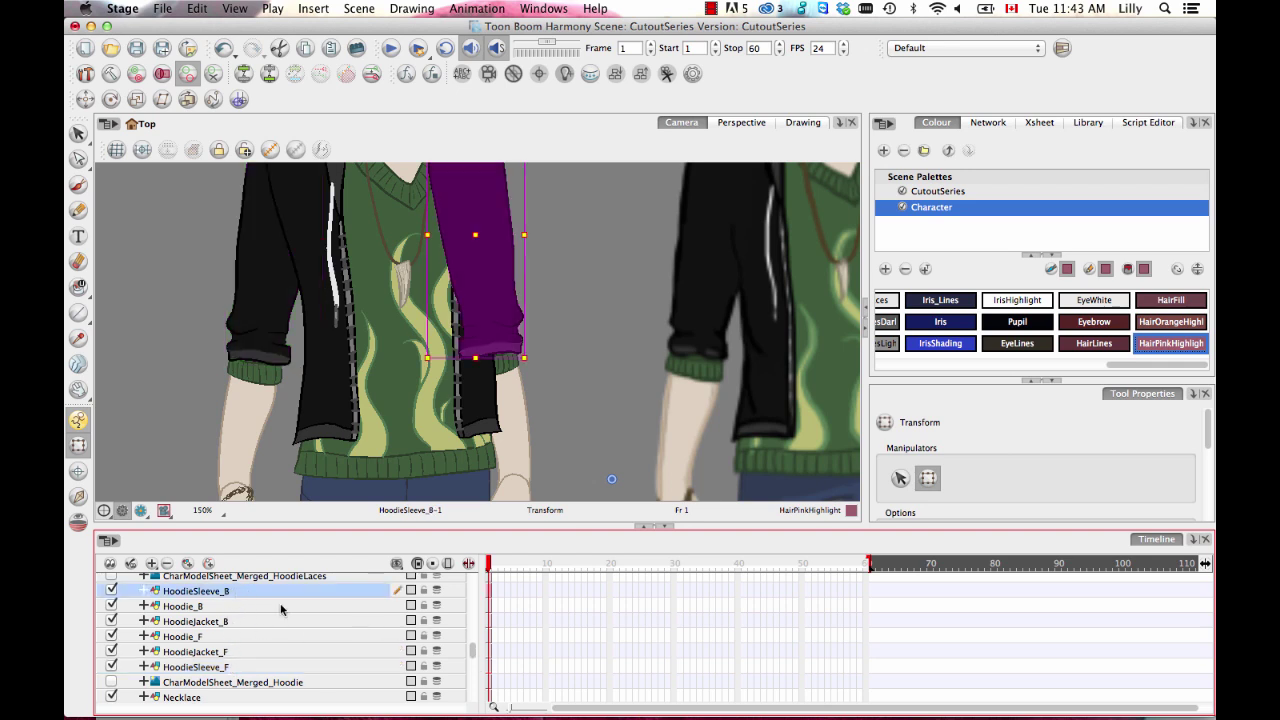
pyautogui.moveTo(237, 596); pyautogui.dragTo(232, 626)
pyautogui.click(600, 402)
pyautogui.scroll(3, 560, 336)
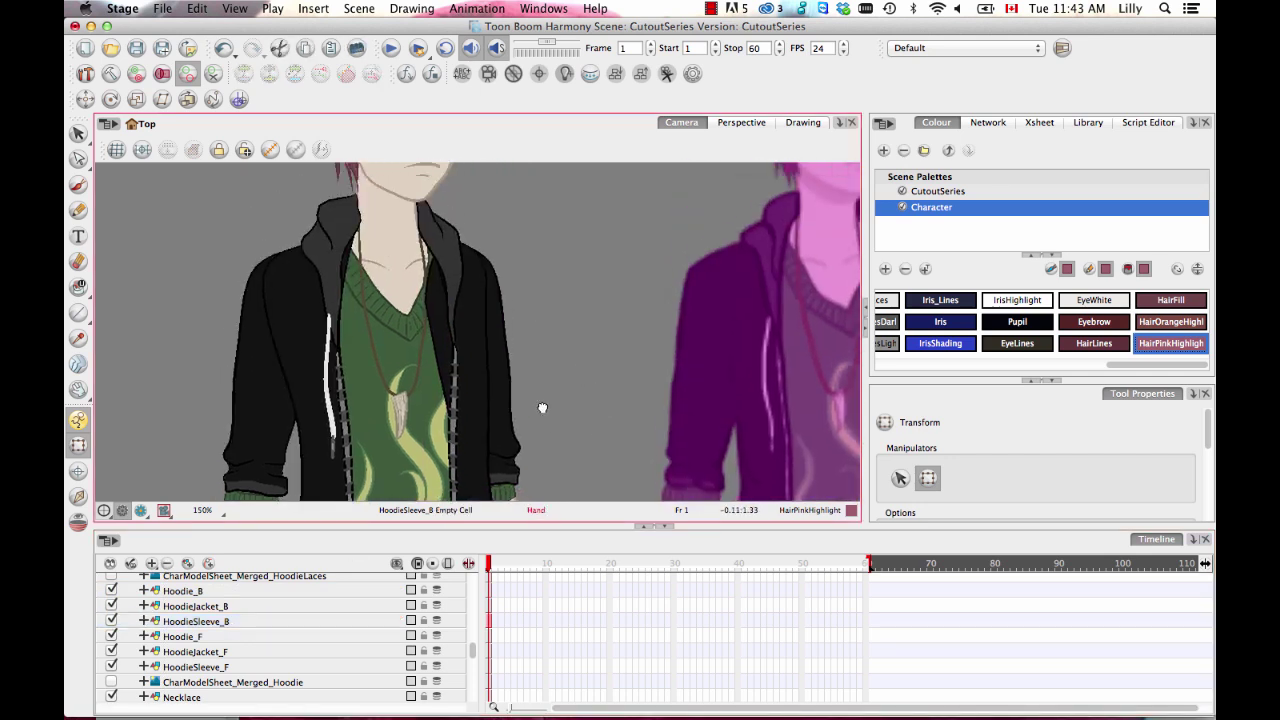
pyautogui.moveTo(527, 441); pyautogui.dragTo(531, 420)
pyautogui.press('1')
pyautogui.press('1')
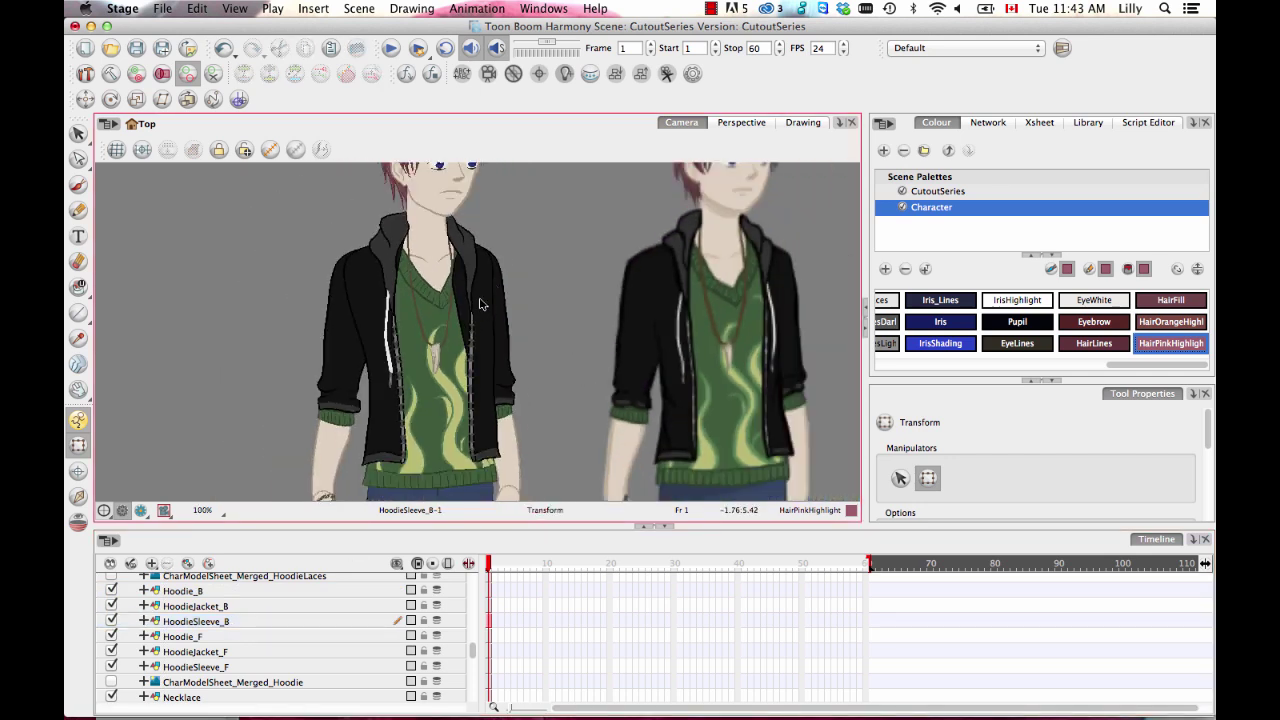
# Move the HoodieSleeve_B layer between Sweater_Body and SweaterArm_B and check the whole upper body
pyautogui.click(486, 314)
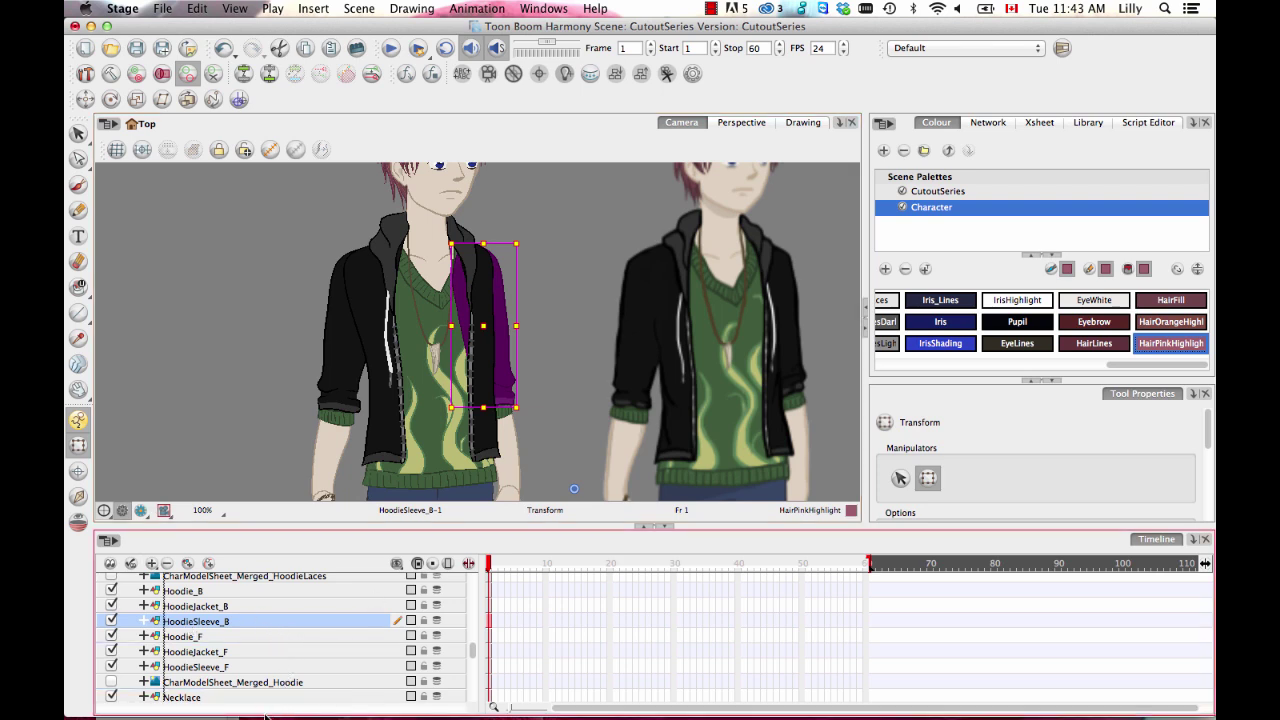
pyautogui.scroll(-8, 250, 706)
pyautogui.moveTo(230, 706); pyautogui.dragTo(228, 600)
pyautogui.click(234, 420)
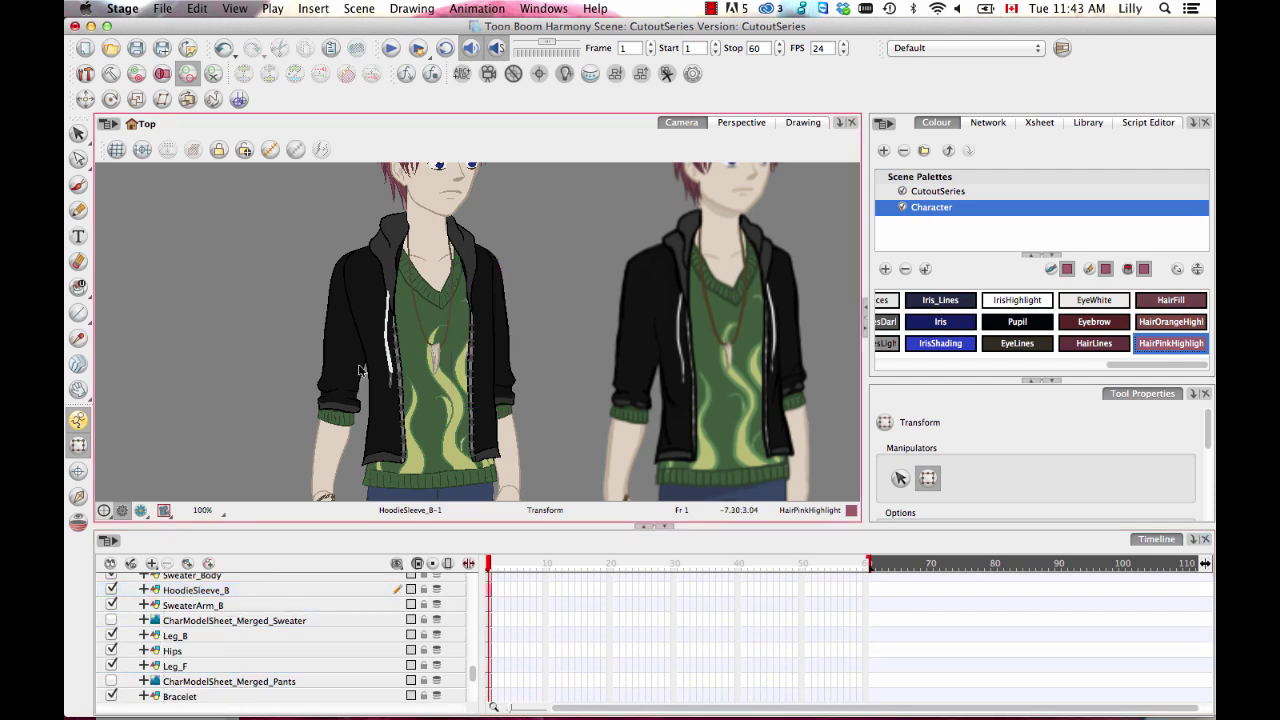
pyautogui.scroll(-1, 520, 362)
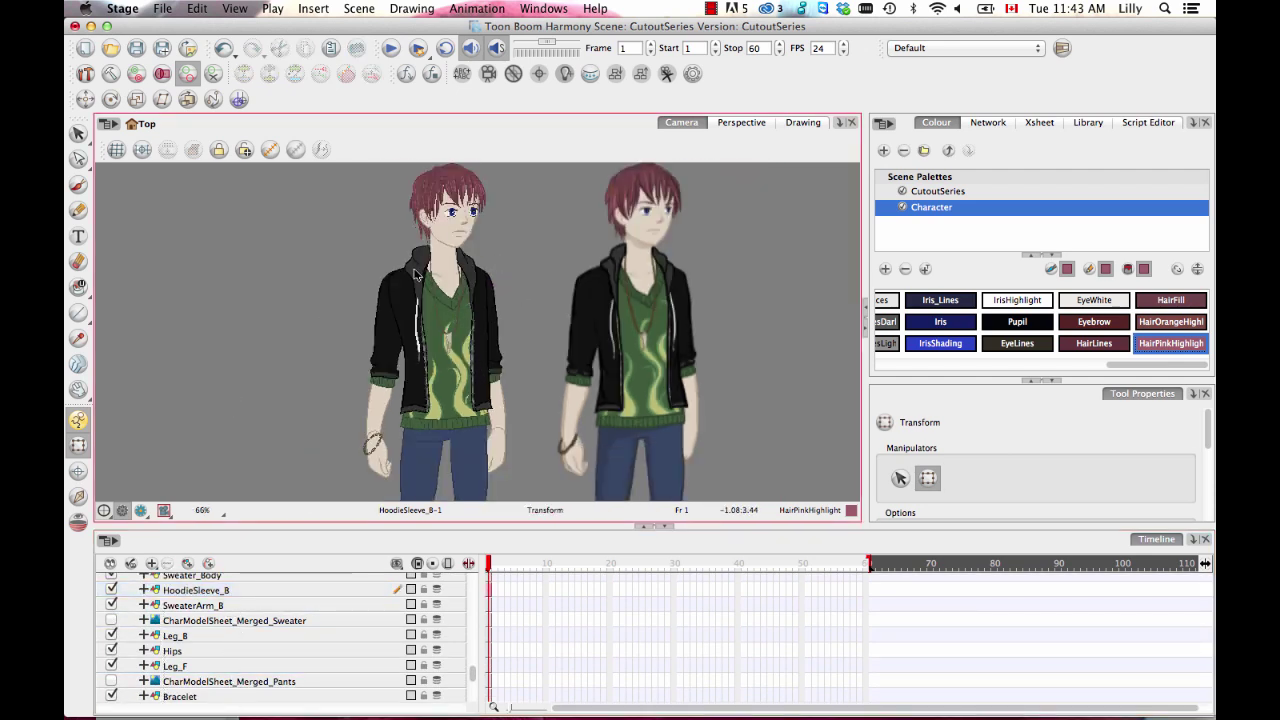
# Select the back jacket half, sweater body, legs, shoes and front shoe tongue in turn to review their separation
pyautogui.moveTo(415, 275); pyautogui.dragTo(469, 273)
pyautogui.click(487, 352)
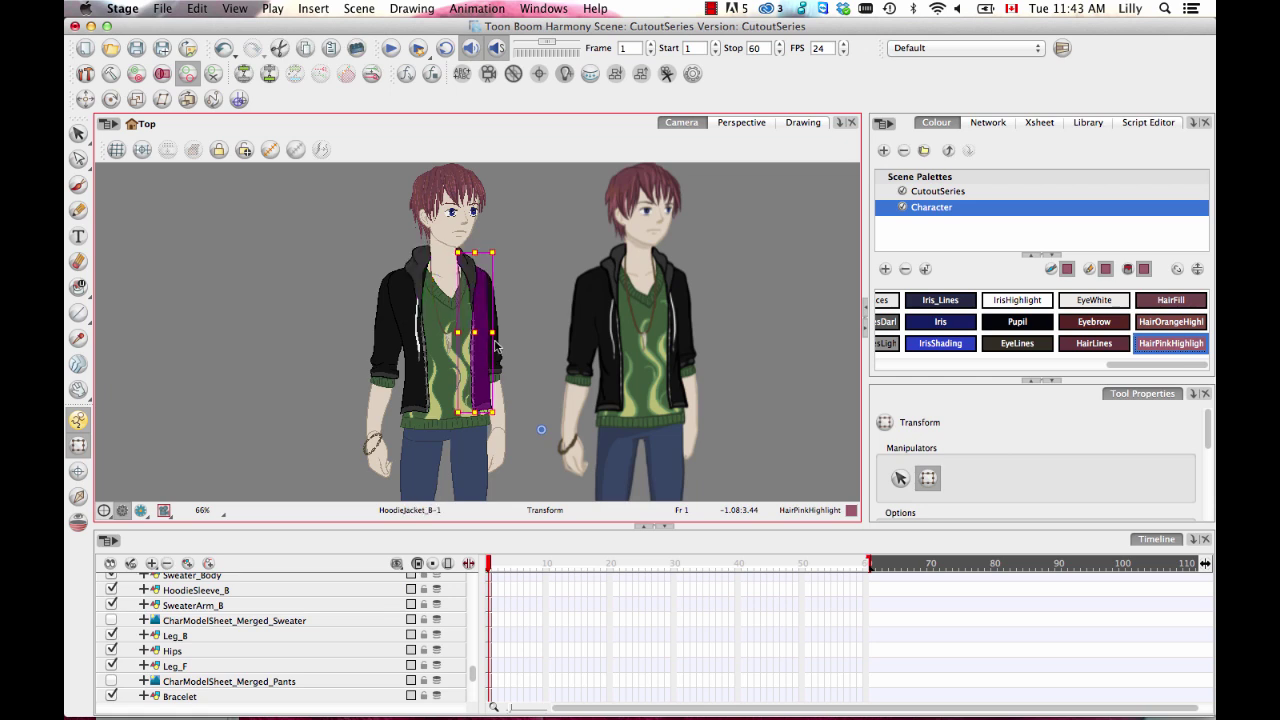
pyautogui.click(466, 390)
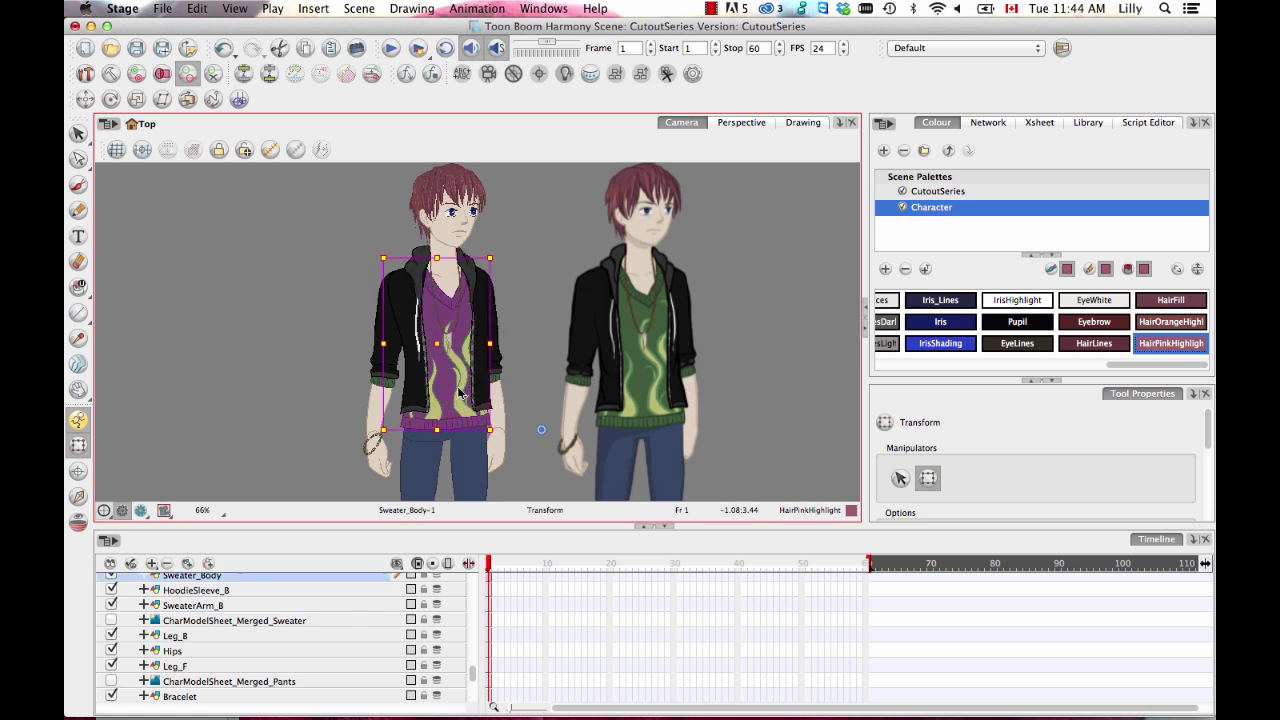
pyautogui.click(482, 470)
pyautogui.scroll(-10, 470, 420)
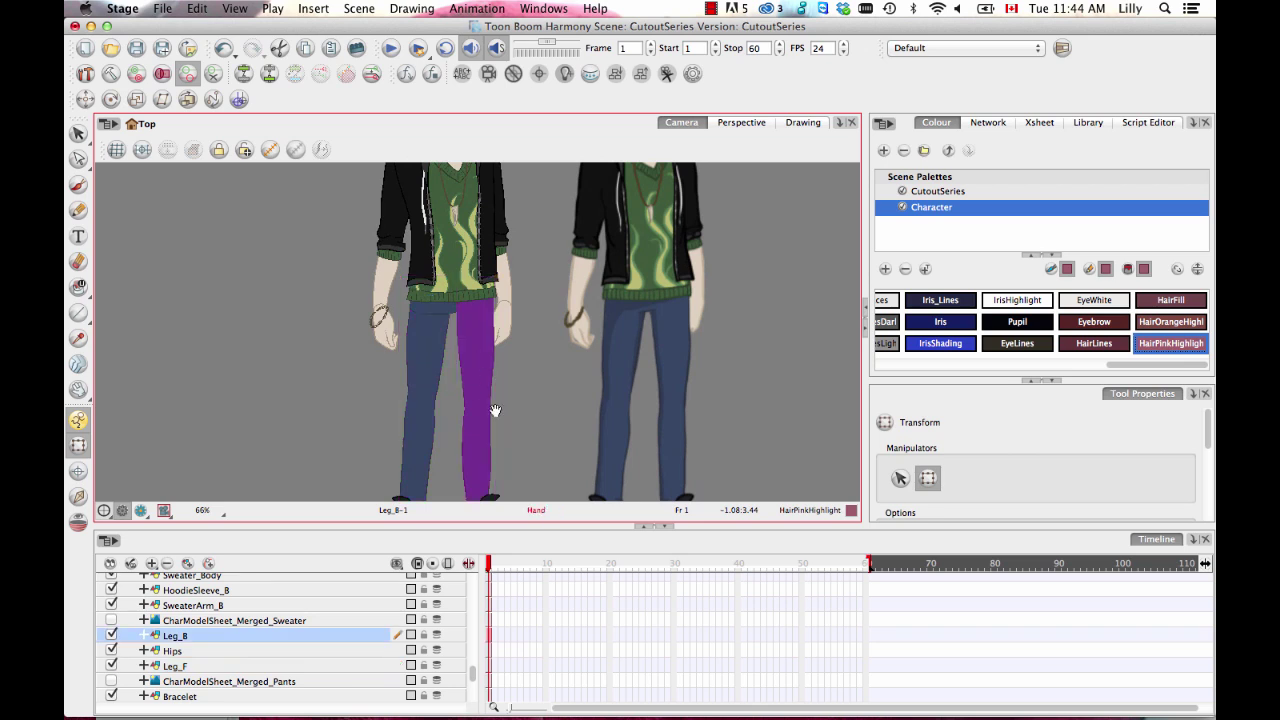
pyautogui.click(420, 392)
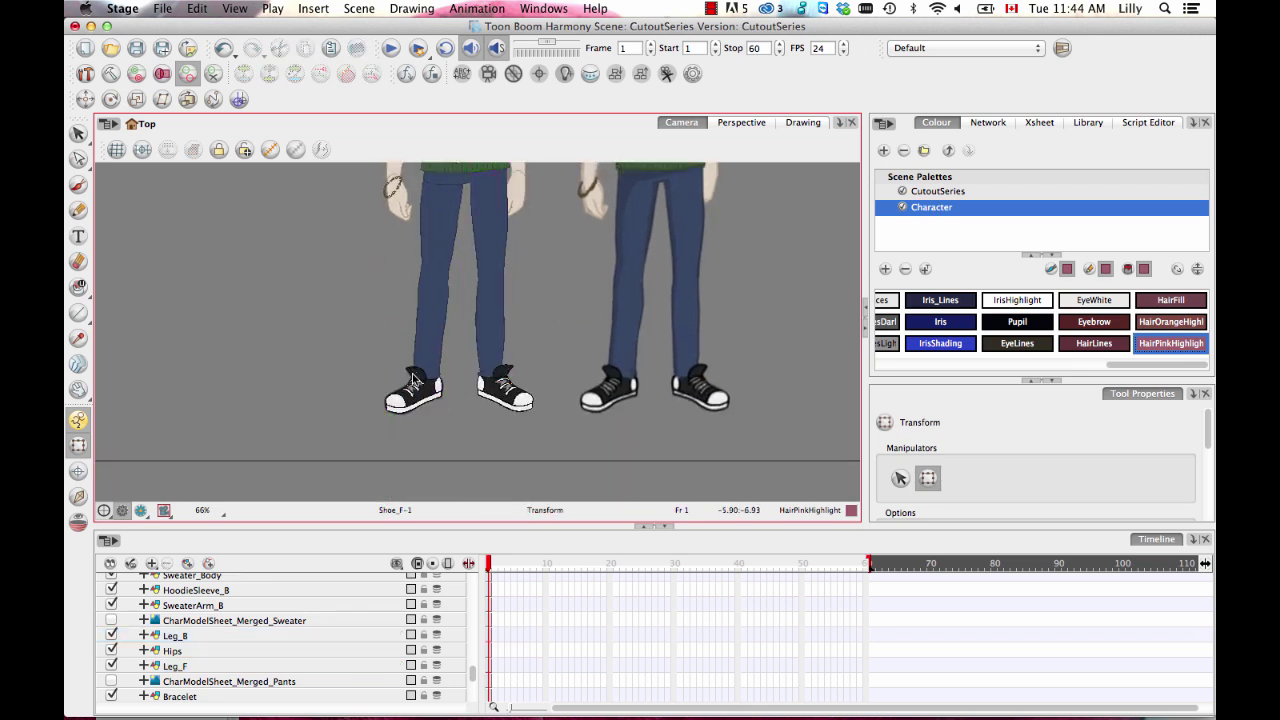
pyautogui.click(505, 378)
pyautogui.click(520, 408)
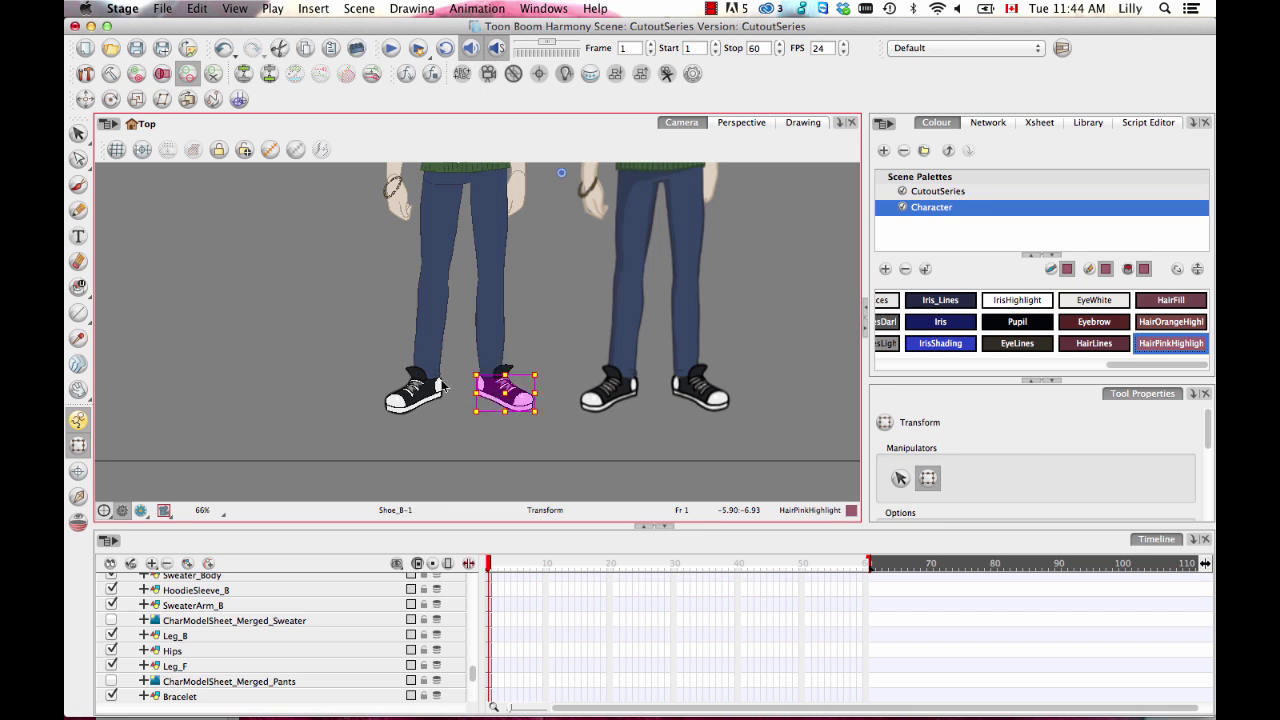
pyautogui.click(412, 374)
pyautogui.scroll(2, 470, 380)
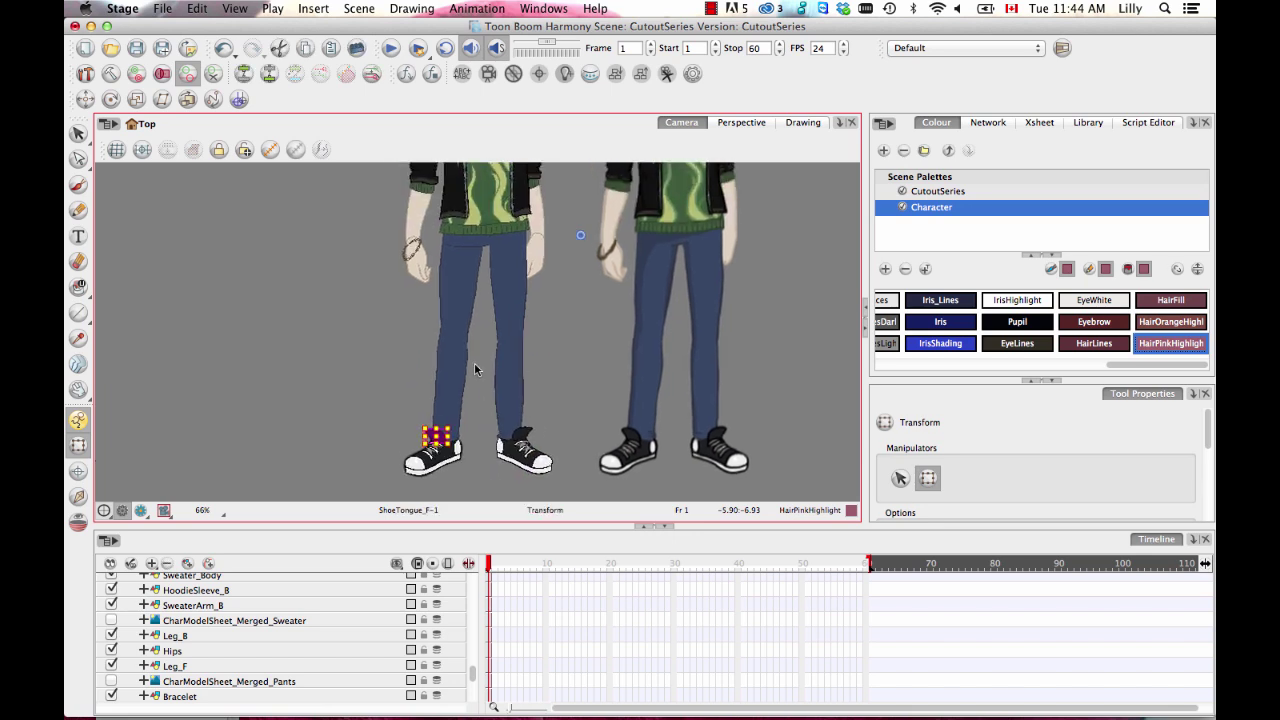
# Compare both full figures and select the front hoodie sleeve, the arms and the front jacket half to review them
pyautogui.scroll(-2, 525, 332)
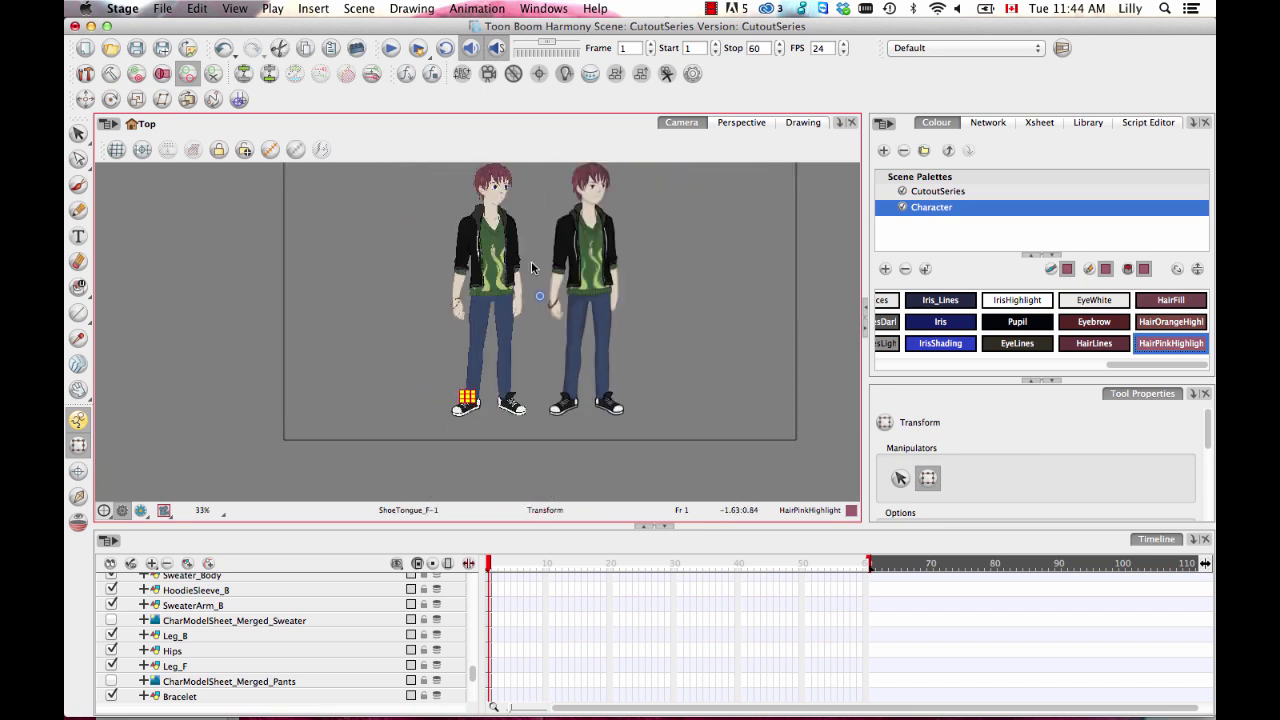
pyautogui.scroll(1, 525, 332)
pyautogui.click(443, 330)
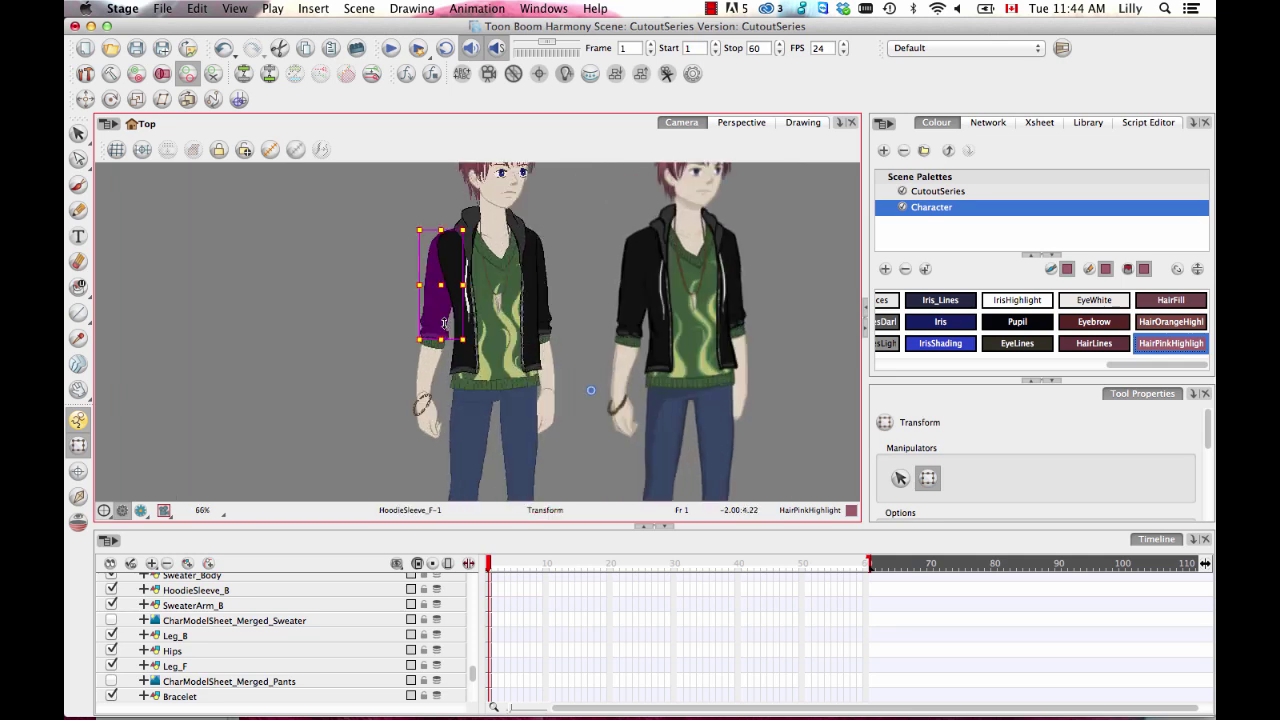
pyautogui.click(432, 349)
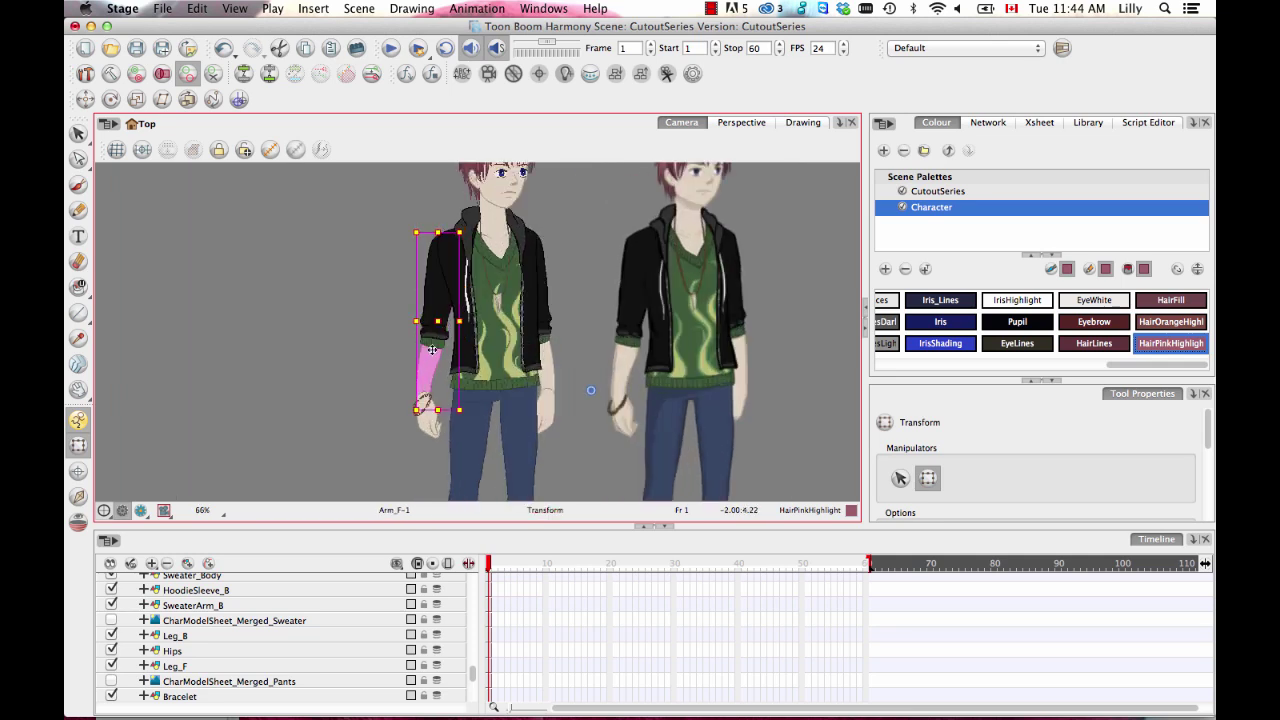
pyautogui.click(549, 350)
pyautogui.click(466, 300)
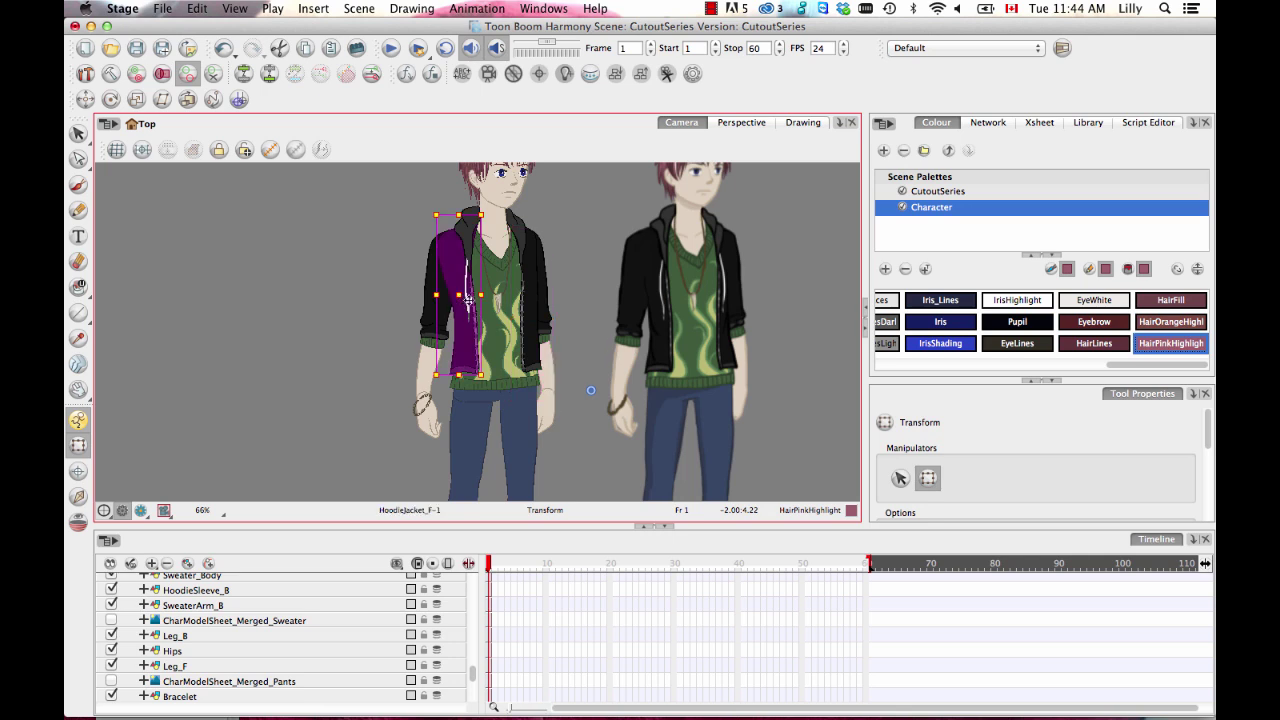
# Select the back jacket half, clear the selection and compare the upper body with the original model
pyautogui.click(534, 312)
pyautogui.moveTo(624, 290); pyautogui.dragTo(576, 298)
pyautogui.press('Escape')
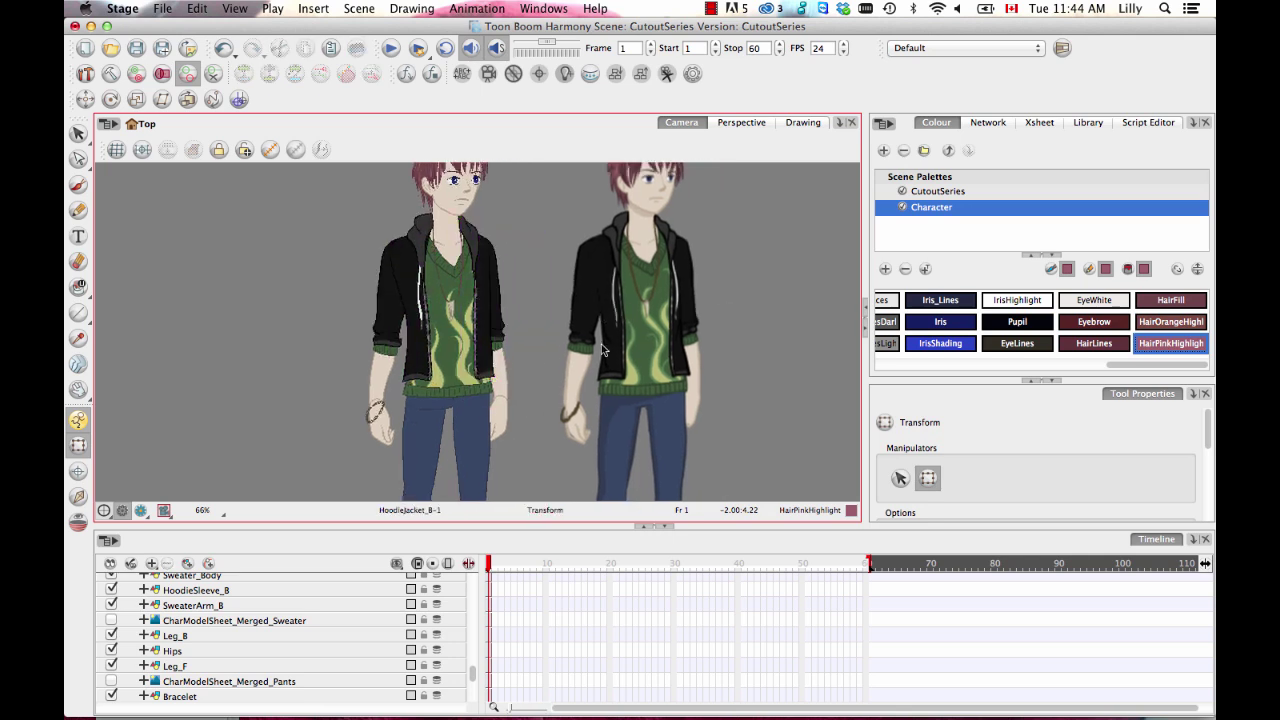
pyautogui.scroll(3, 640, 320)
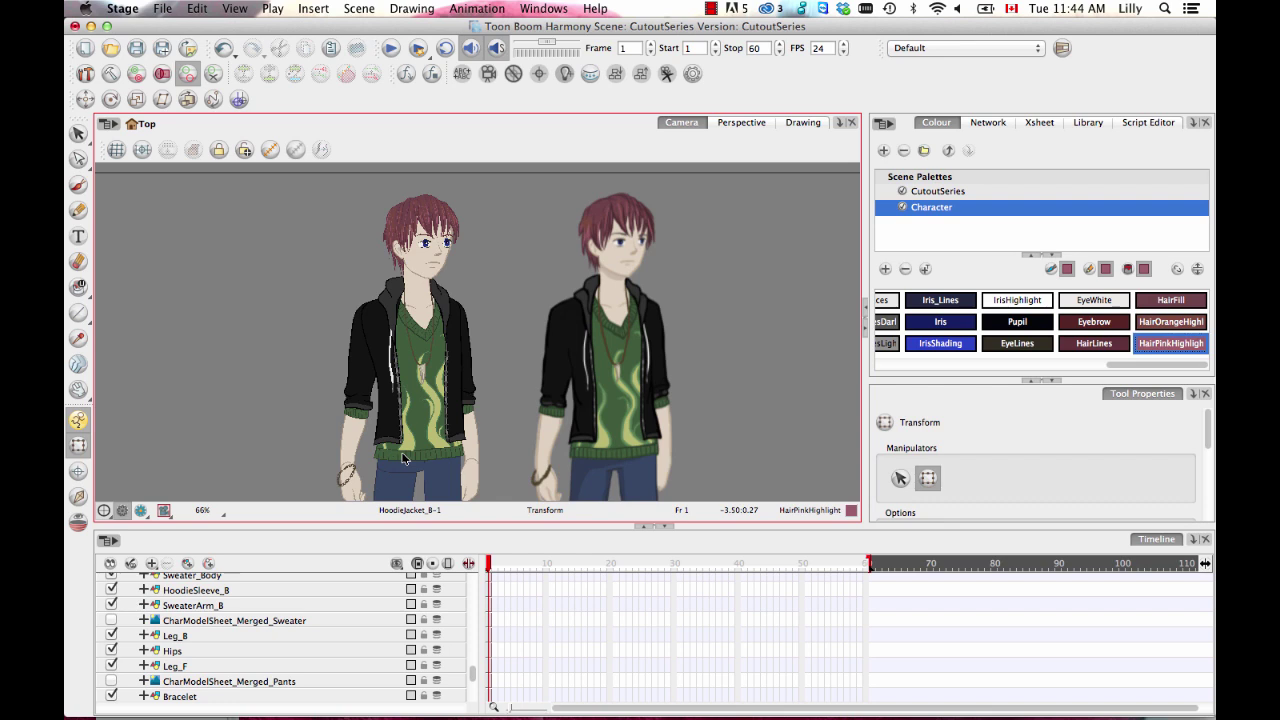
pyautogui.scroll(-1, 560, 250)
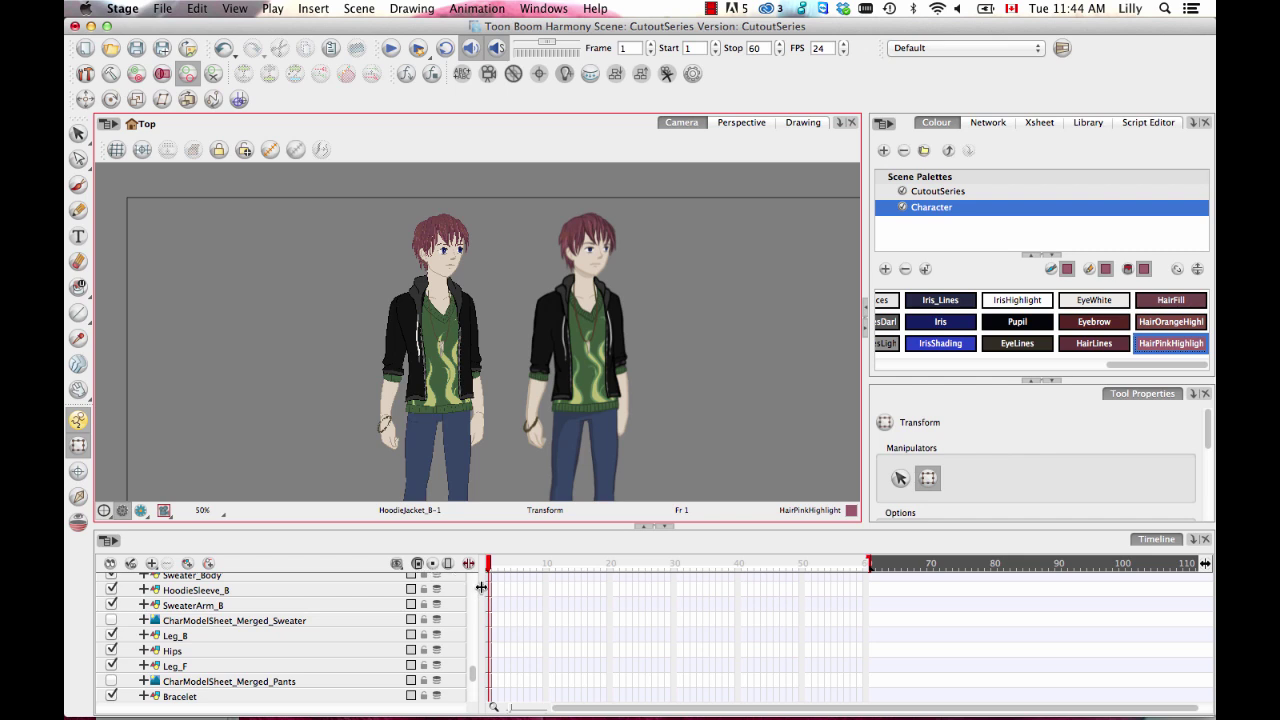
# Widen the timeline's layer list, then select HairOver_F among the first layers and examine it on the head
pyautogui.moveTo(481, 588); pyautogui.dragTo(600, 600)
pyautogui.moveTo(594, 677); pyautogui.dragTo(582, 559)
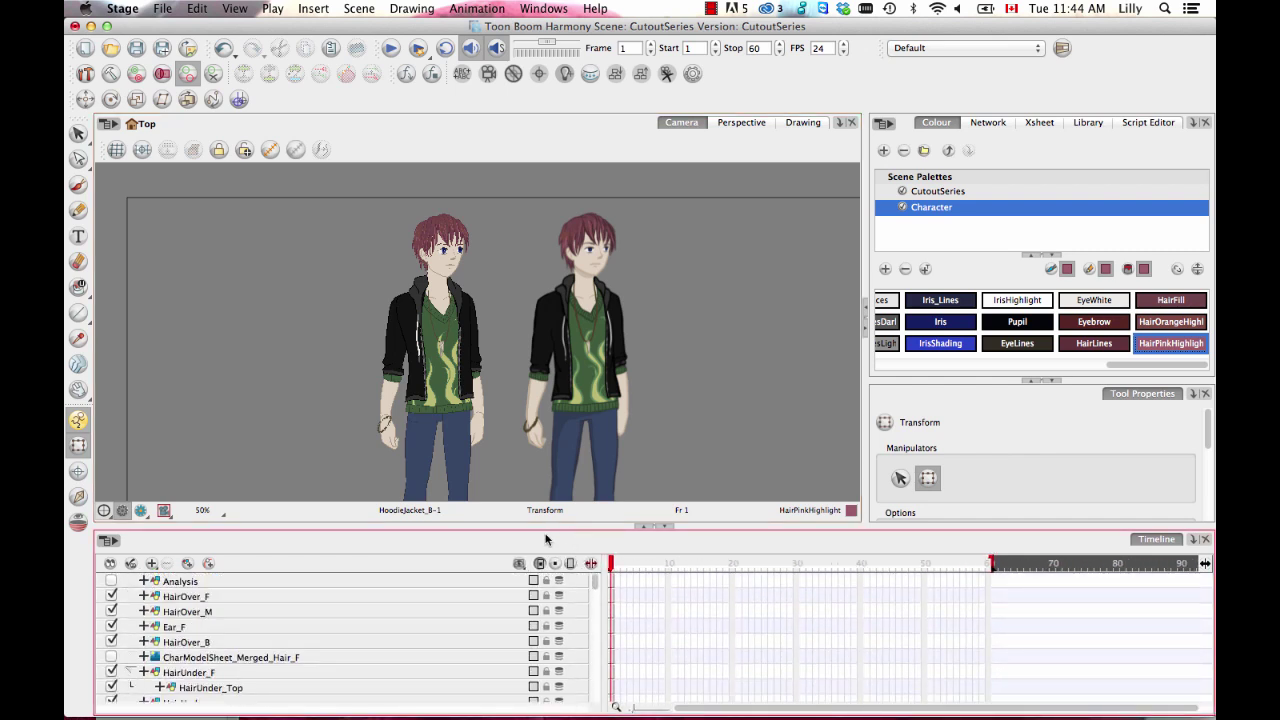
pyautogui.click(196, 598)
pyautogui.scroll(2, 357, 349)
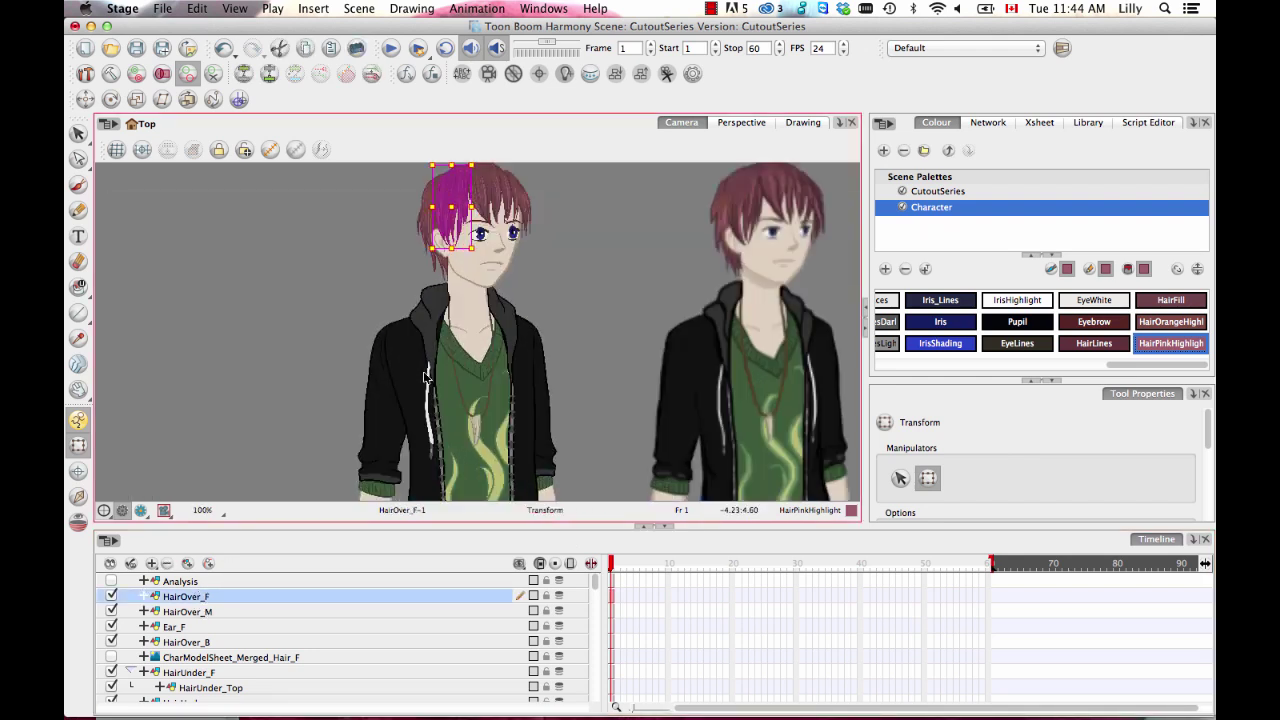
pyautogui.press('2')
pyautogui.press('2')
pyautogui.moveTo(534, 276); pyautogui.dragTo(474, 497)
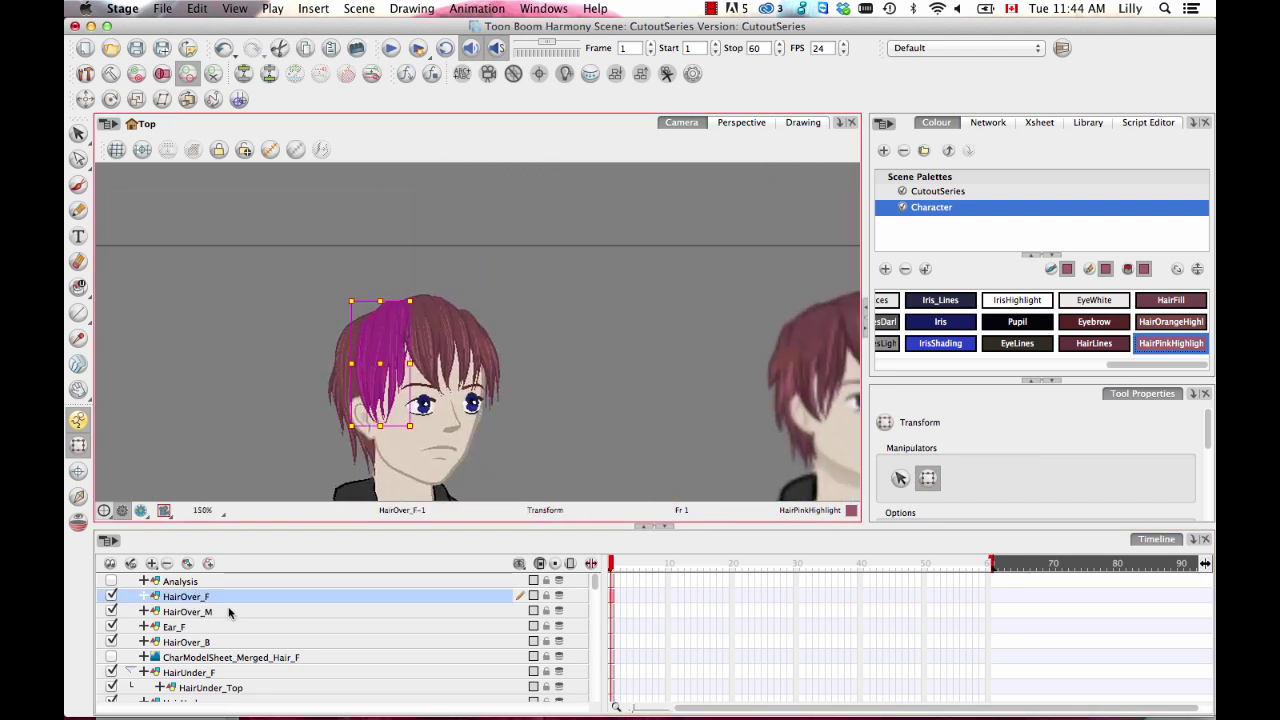
# Select Ear_F, HairOver_F, HairUnder_F and HairUnder_Top in turn to review how the ear and hair are separated
pyautogui.click(221, 624)
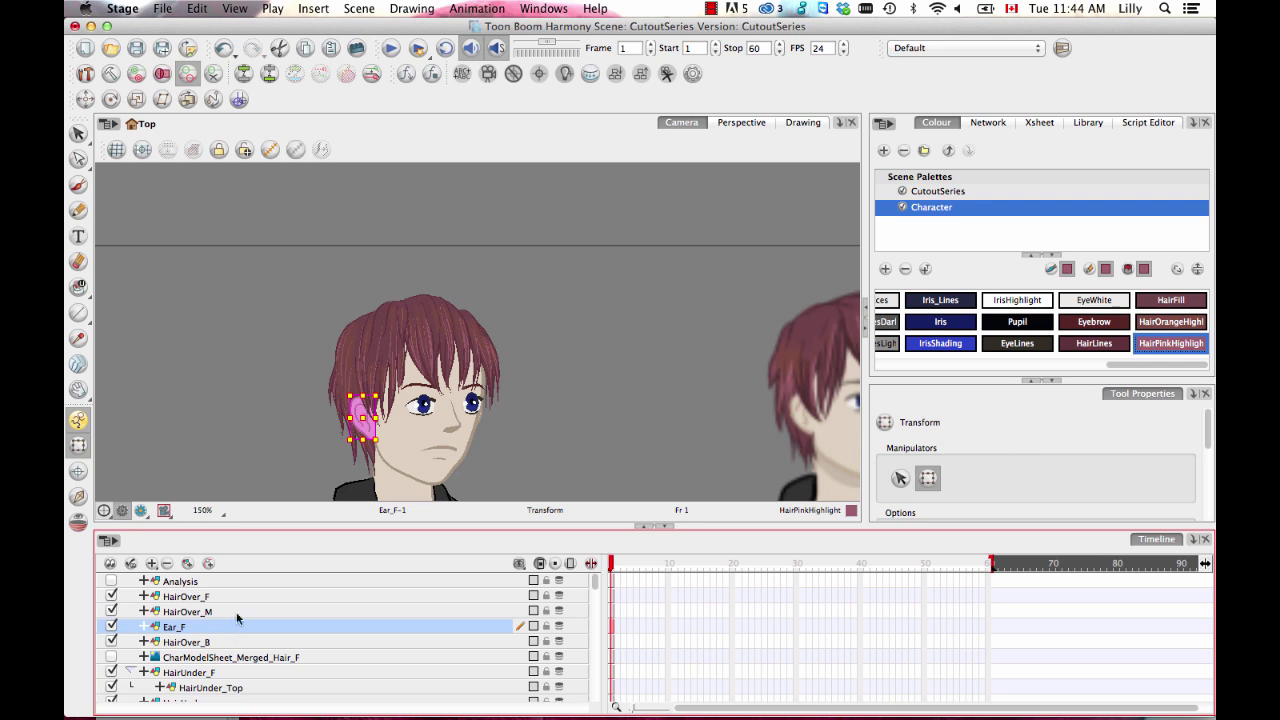
pyautogui.click(234, 596)
pyautogui.click(222, 624)
pyautogui.click(245, 672)
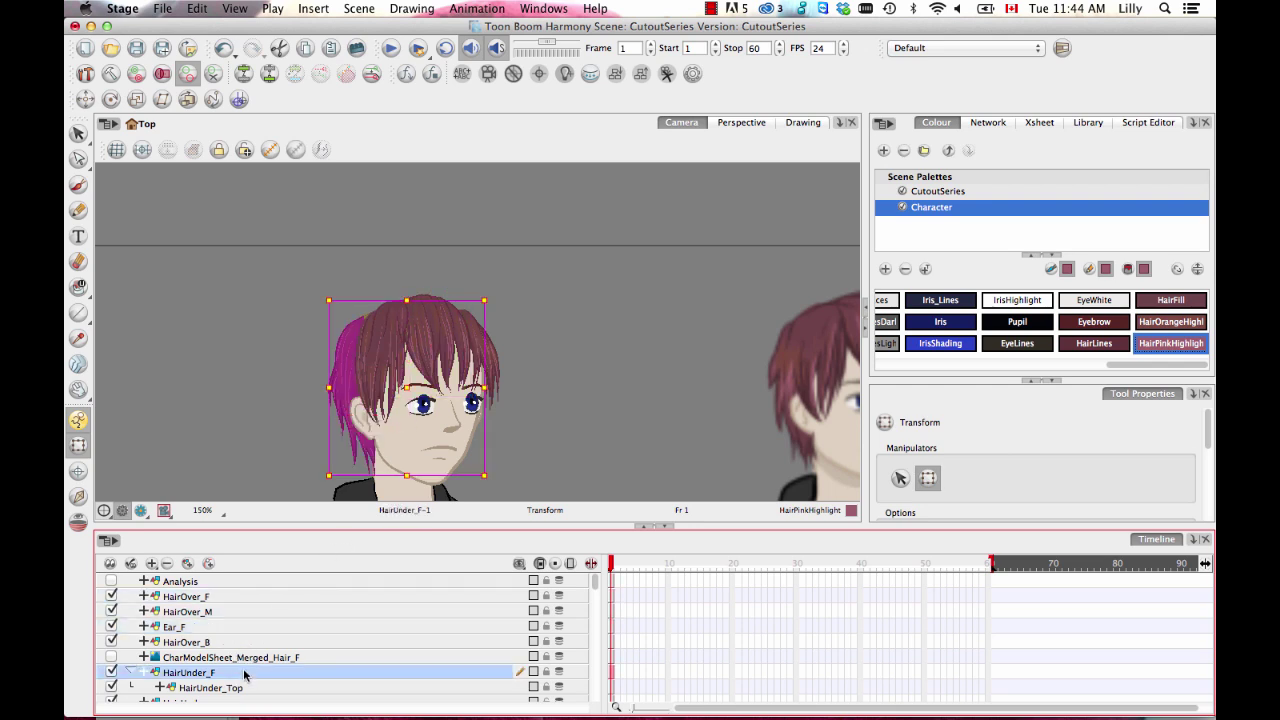
pyautogui.click(237, 688)
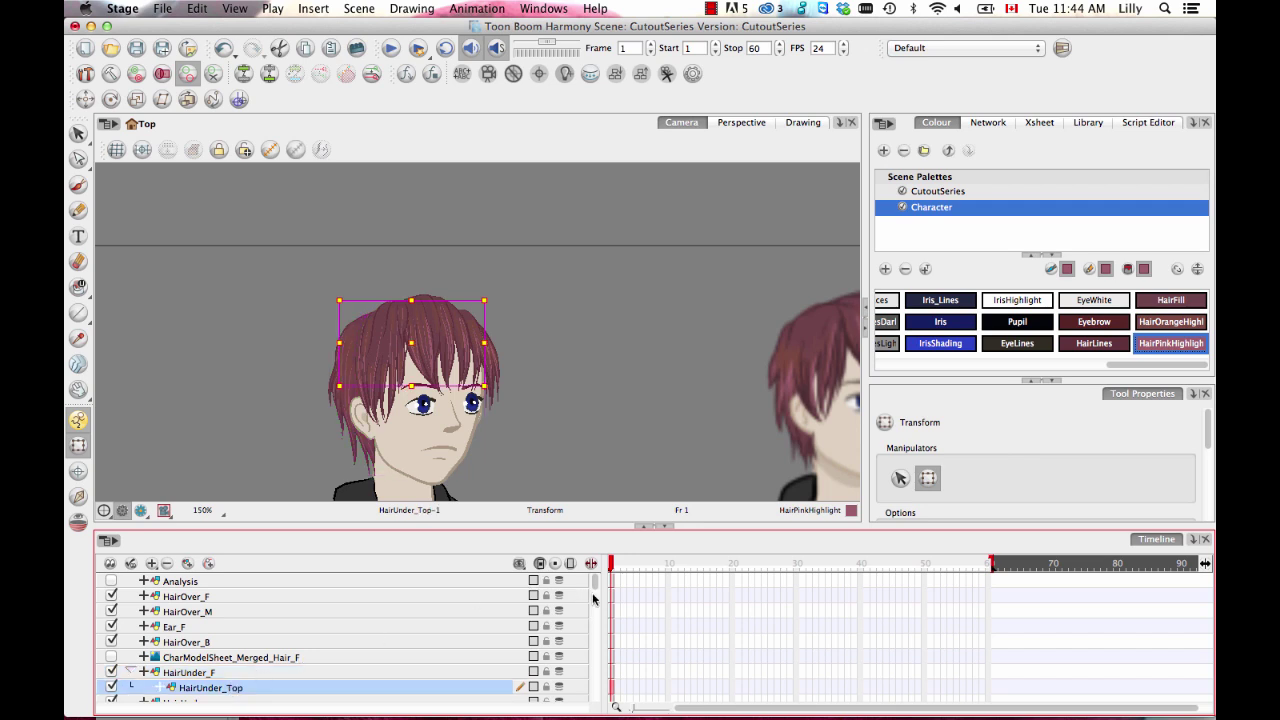
# Select Eyebrow_B, Iris_B, Eye_B, Eyebrow_F and Iris_F in turn to review the eyebrow and eye layers
pyautogui.scroll(-1, 597, 587)
pyautogui.scroll(-4, 595, 590)
pyautogui.scroll(1, 595, 605)
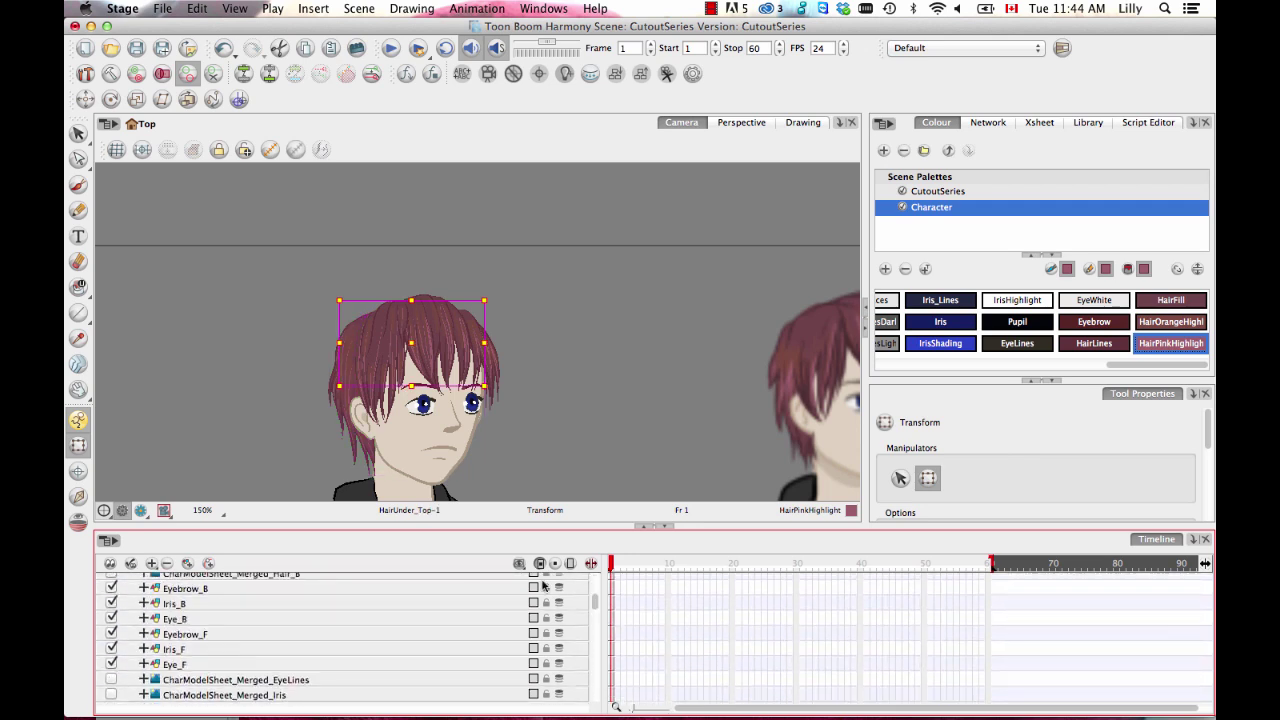
pyautogui.click(307, 587)
pyautogui.click(238, 604)
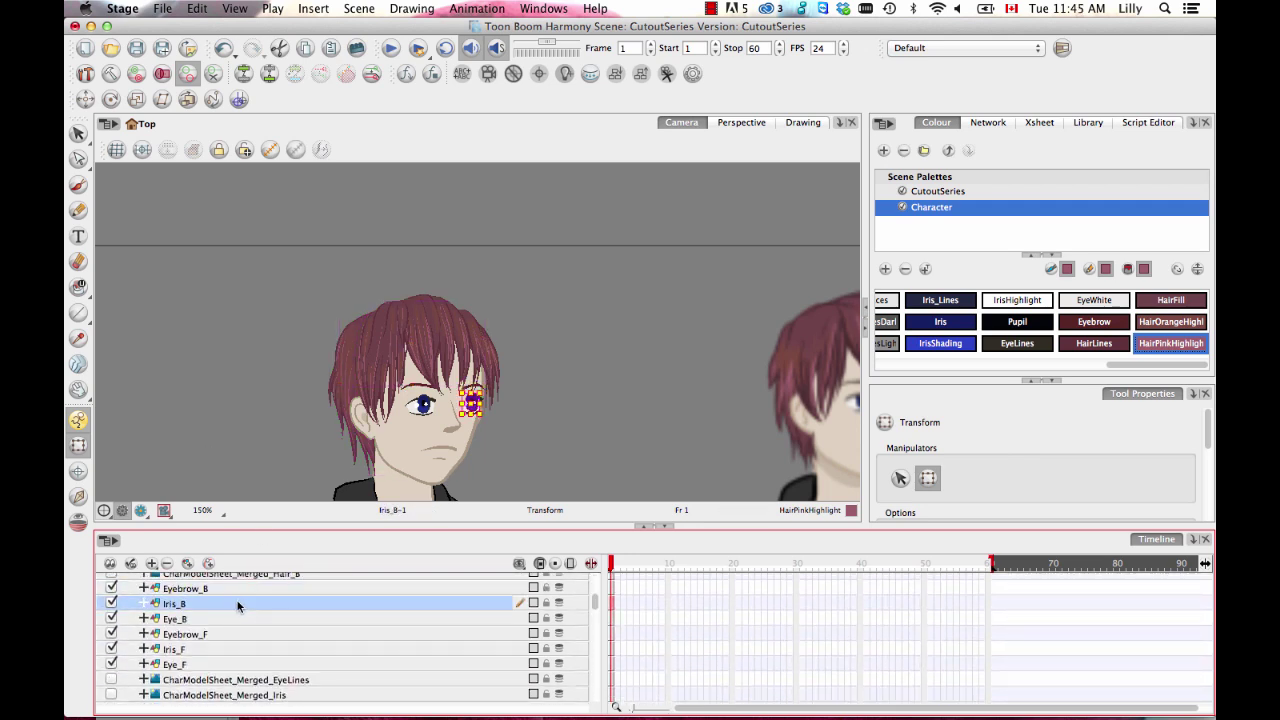
pyautogui.click(240, 619)
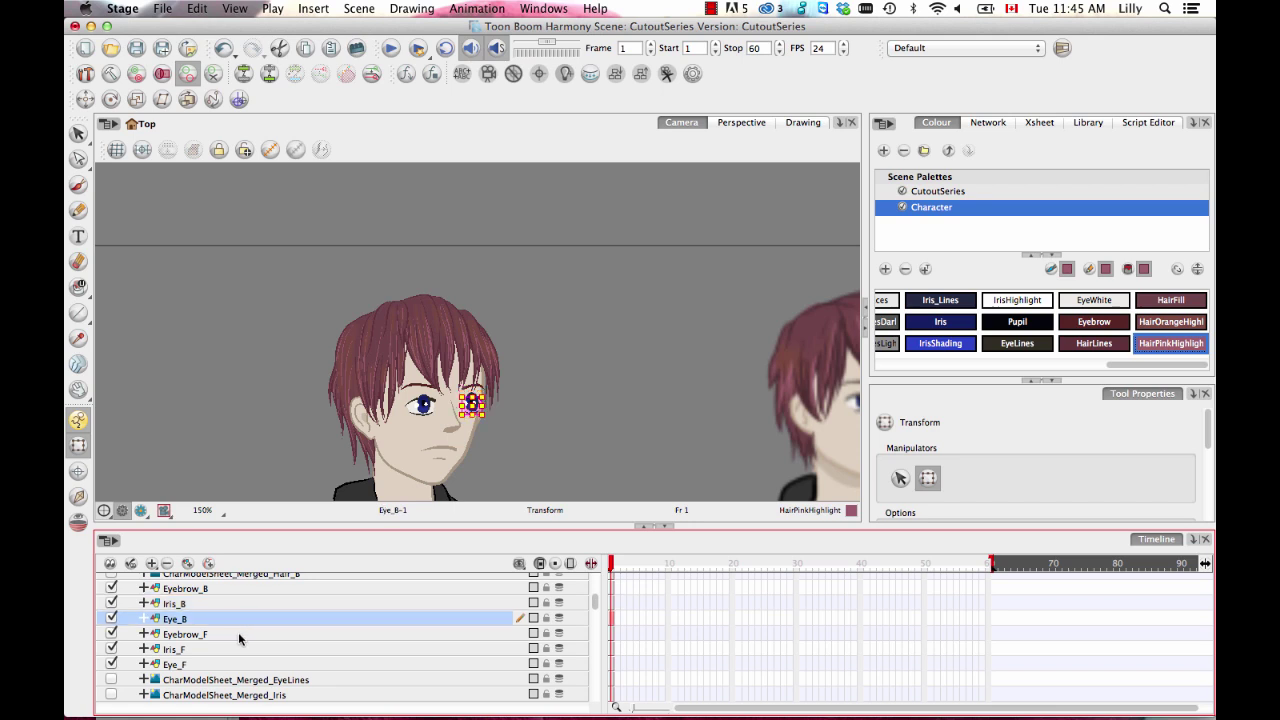
pyautogui.click(236, 634)
pyautogui.click(229, 648)
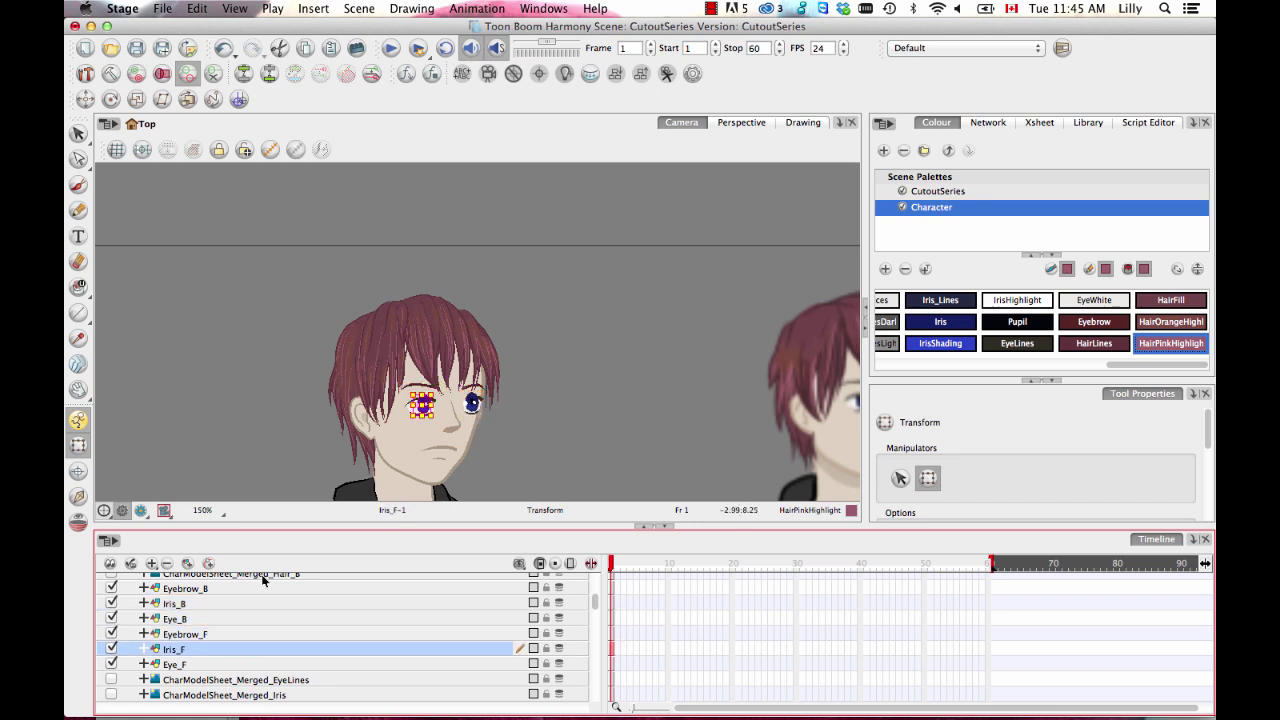
# Examine the front eye up close, alternating between the Iris_F and Eye_F layers to compare their separation
pyautogui.scroll(6, 432, 411)
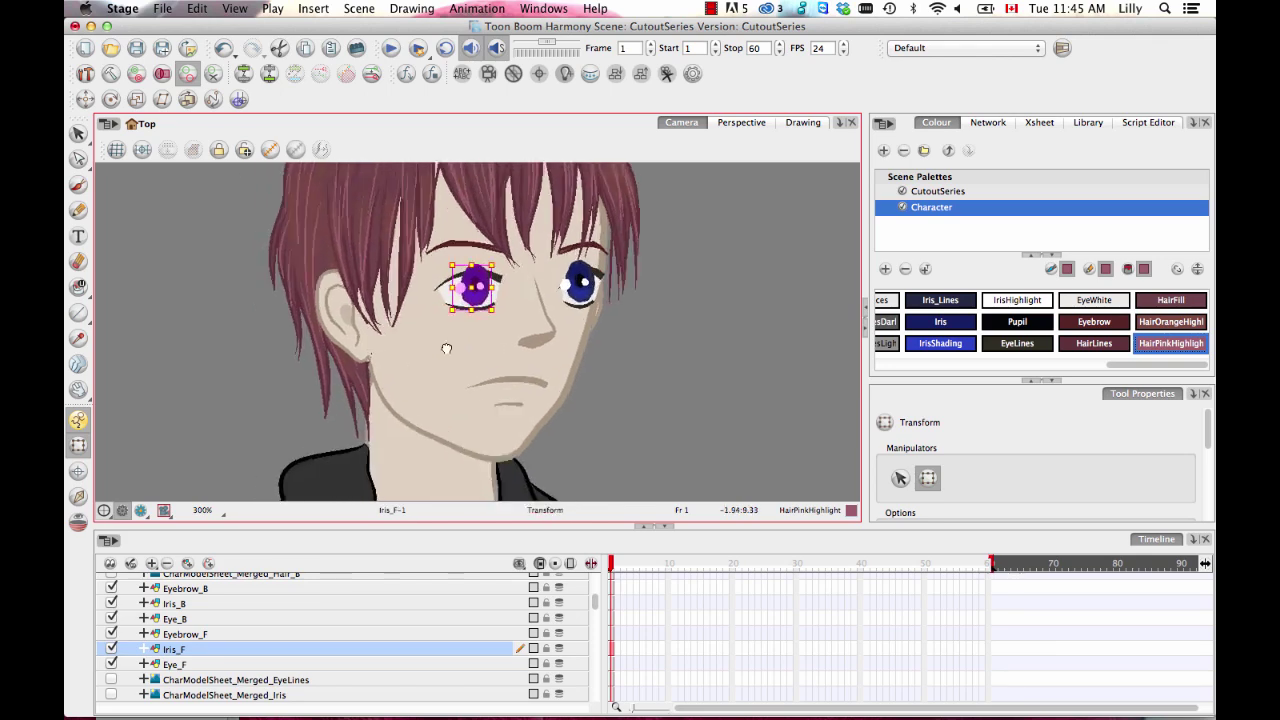
pyautogui.scroll(6, 459, 349)
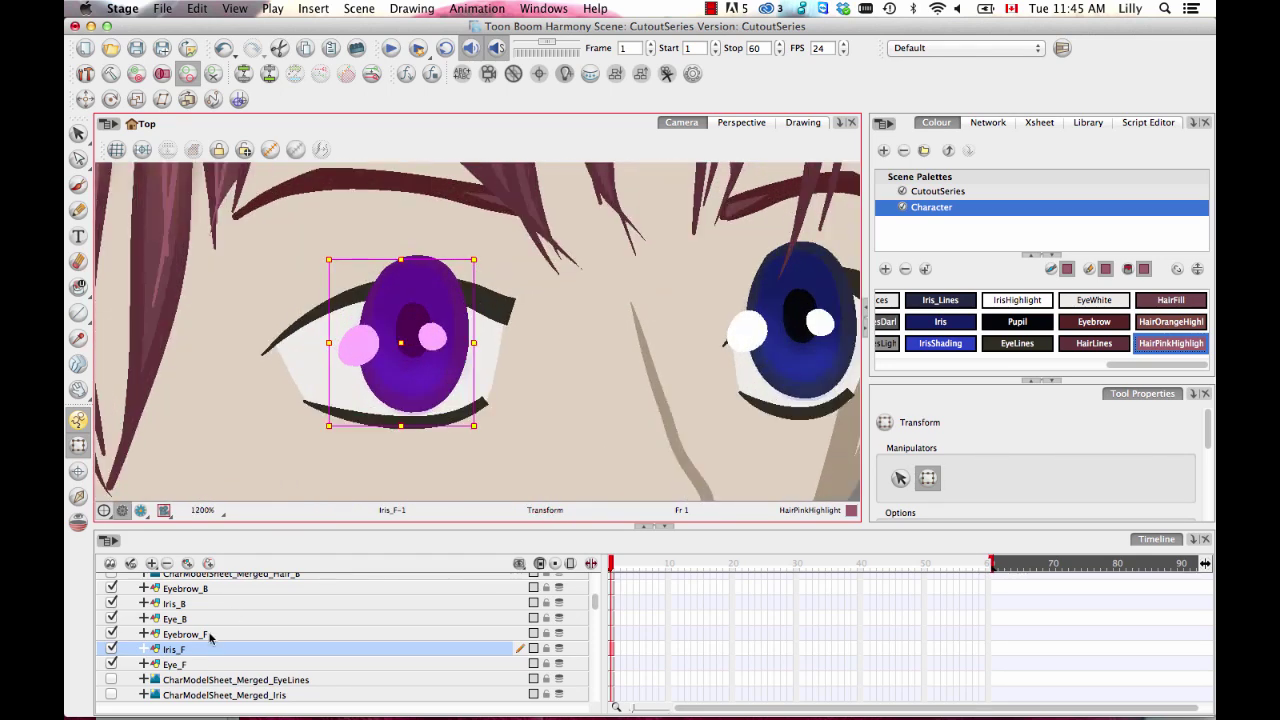
pyautogui.click(201, 664)
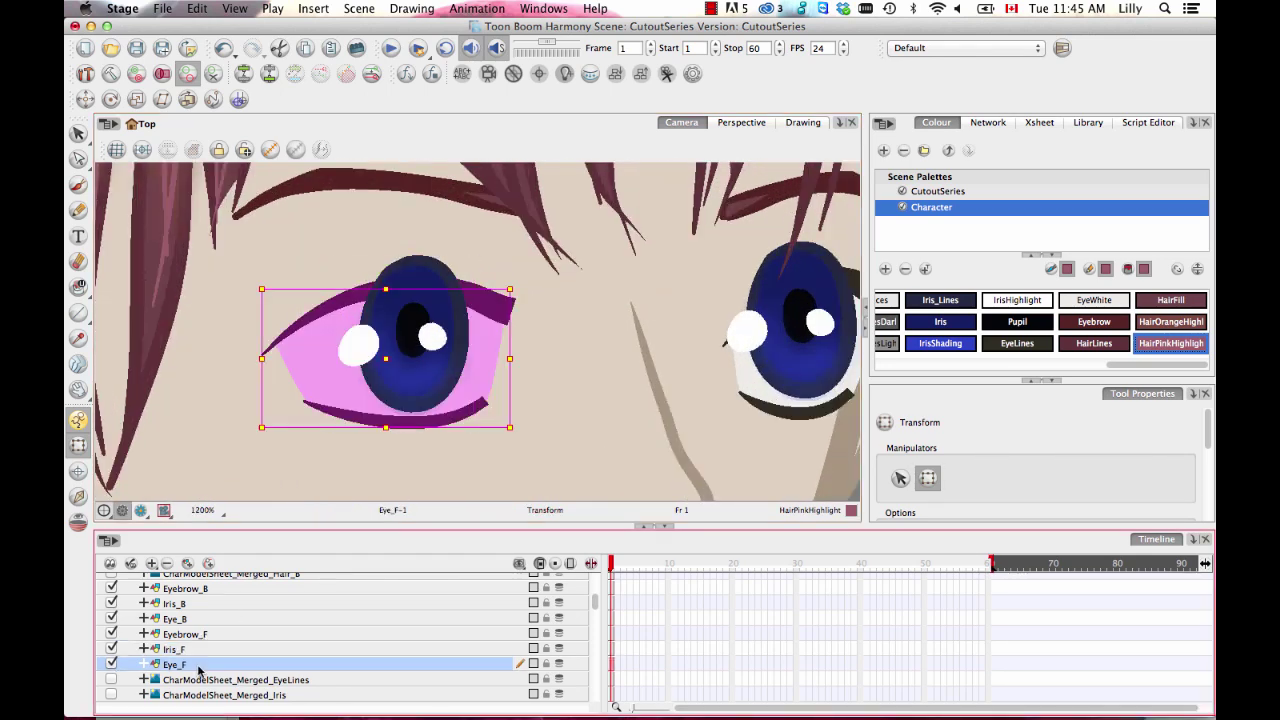
pyautogui.click(199, 649)
pyautogui.click(202, 665)
pyautogui.press('space')
pyautogui.scroll(-4, 459, 411)
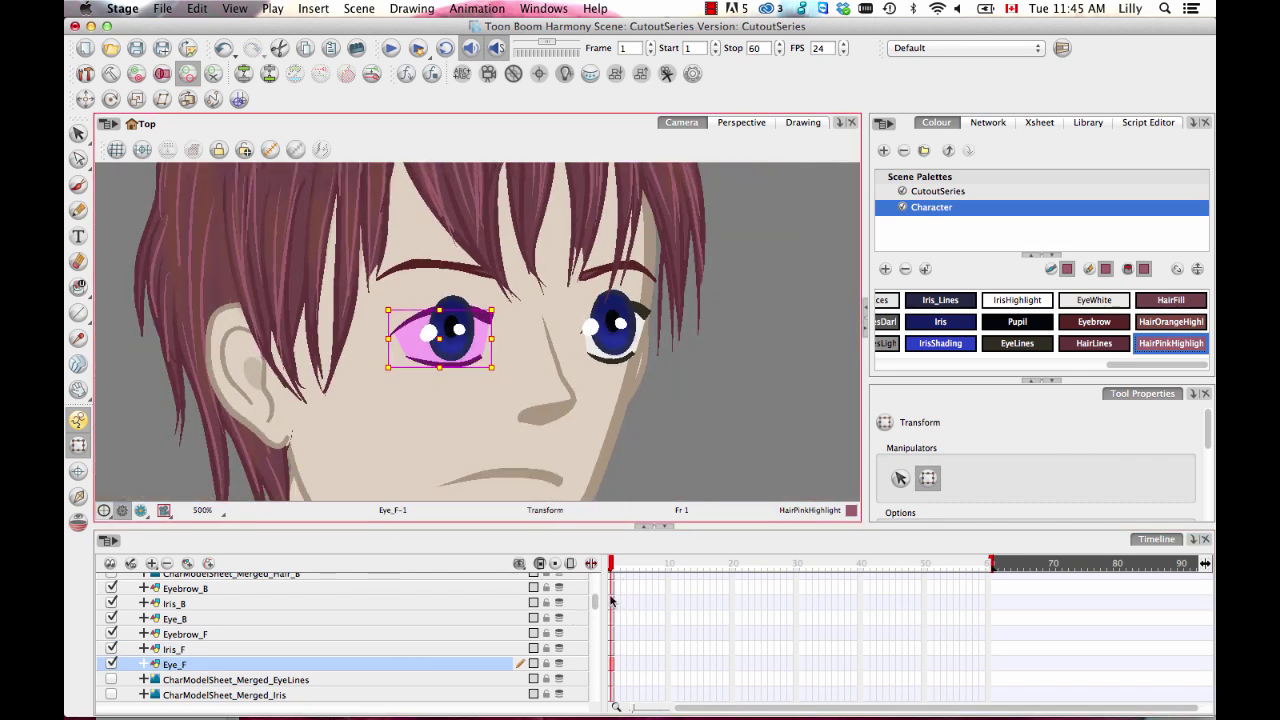
# Select the Nose, Ear_B and Head layers in turn to review the remaining facial parts
pyautogui.scroll(-4, 594, 605)
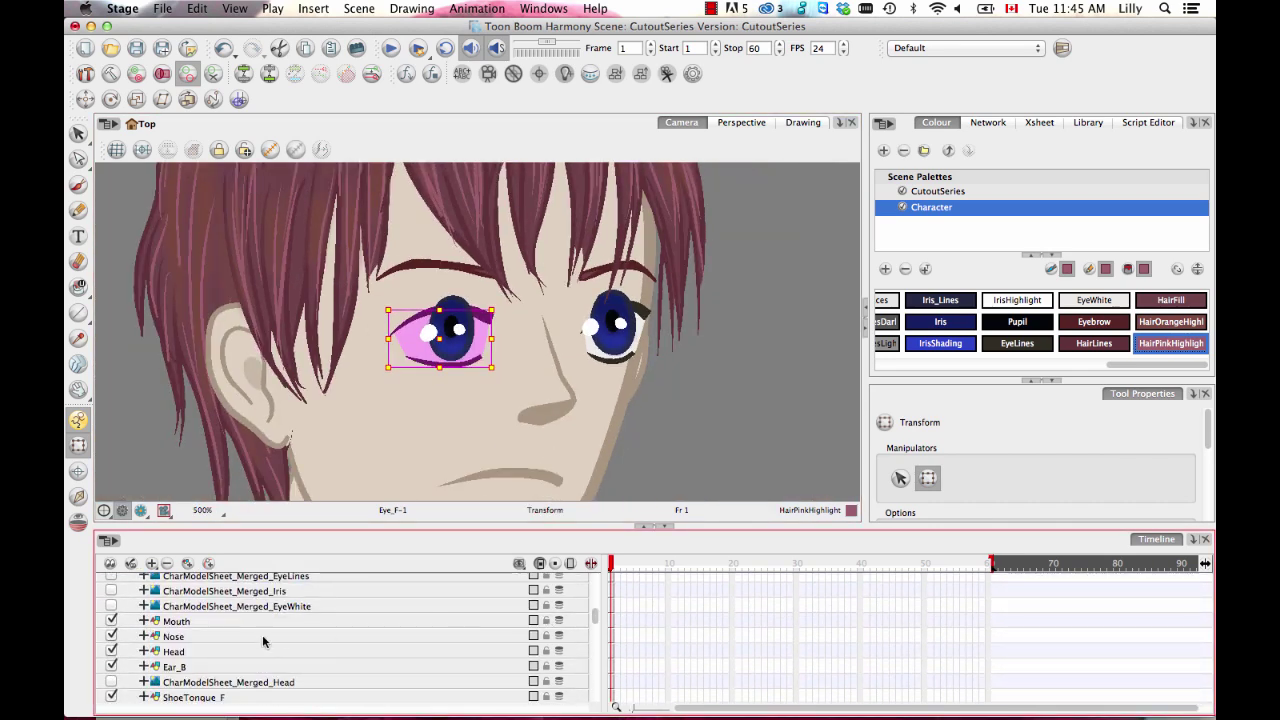
pyautogui.click(265, 630)
pyautogui.click(266, 637)
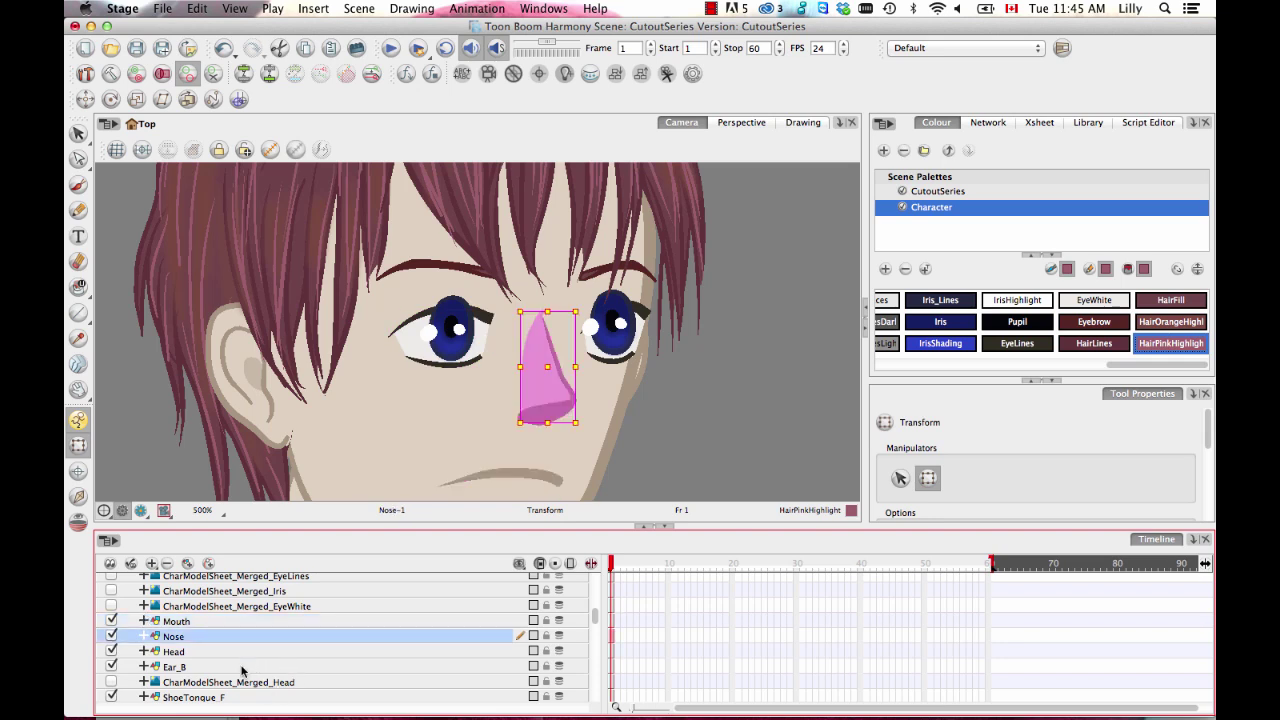
pyautogui.click(244, 667)
pyautogui.click(241, 651)
pyautogui.scroll(-2, 663, 229)
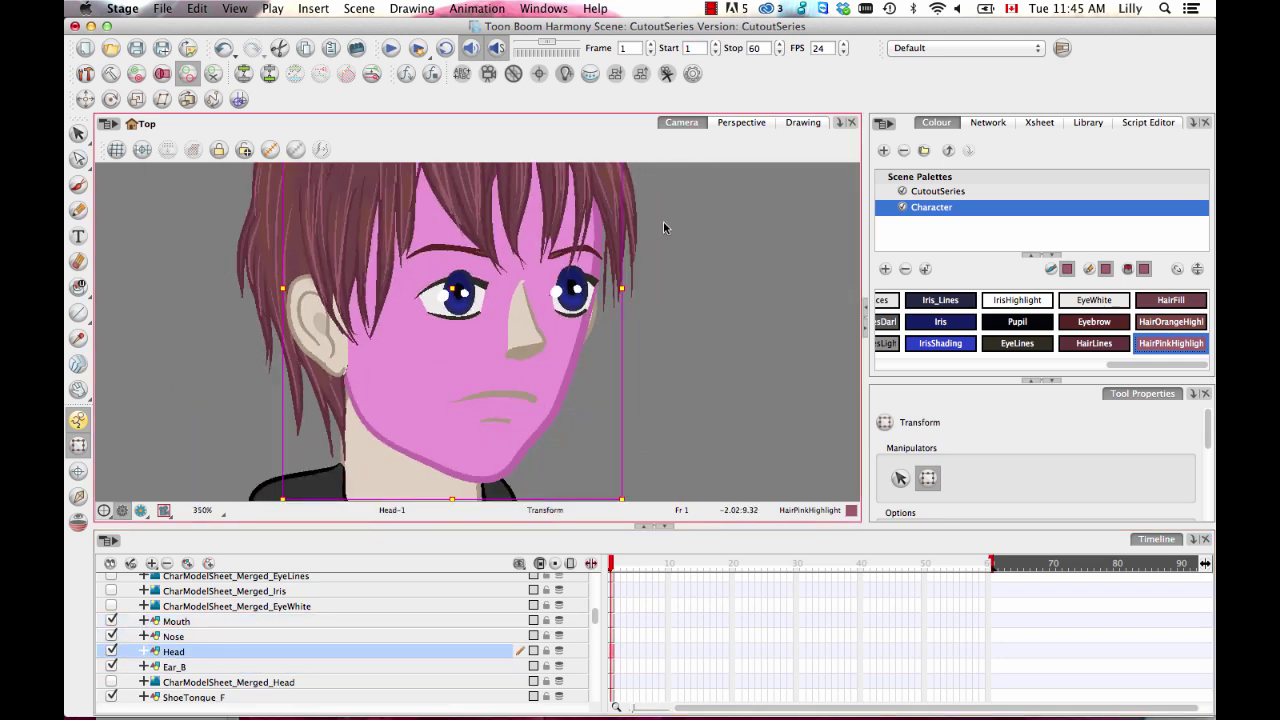
# Place the Drawing view beside the Camera view, turn off its light table and frame the head in both views
pyautogui.moveTo(803, 122); pyautogui.dragTo(847, 160)
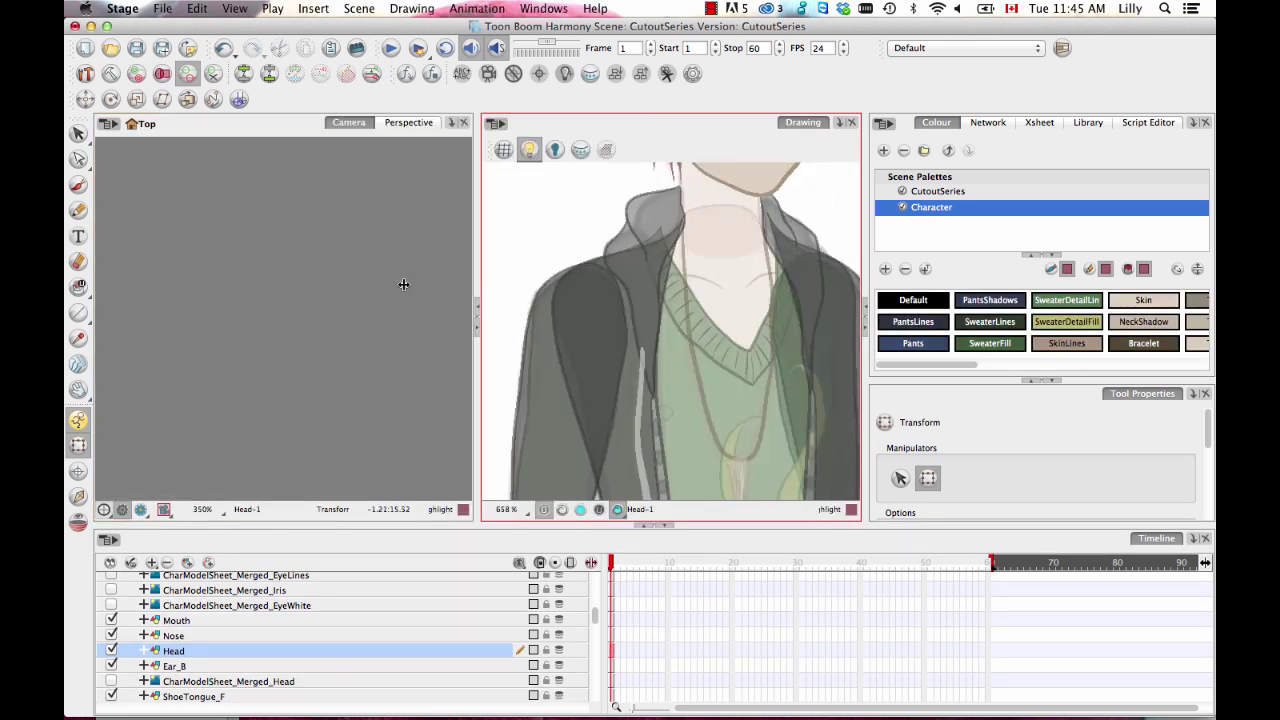
pyautogui.click(530, 149)
pyautogui.moveTo(657, 237)
pyautogui.mouseDown()
pyautogui.moveTo(637, 471)
pyautogui.moveTo(636, 449)
pyautogui.mouseUp()
pyautogui.click(317, 341)
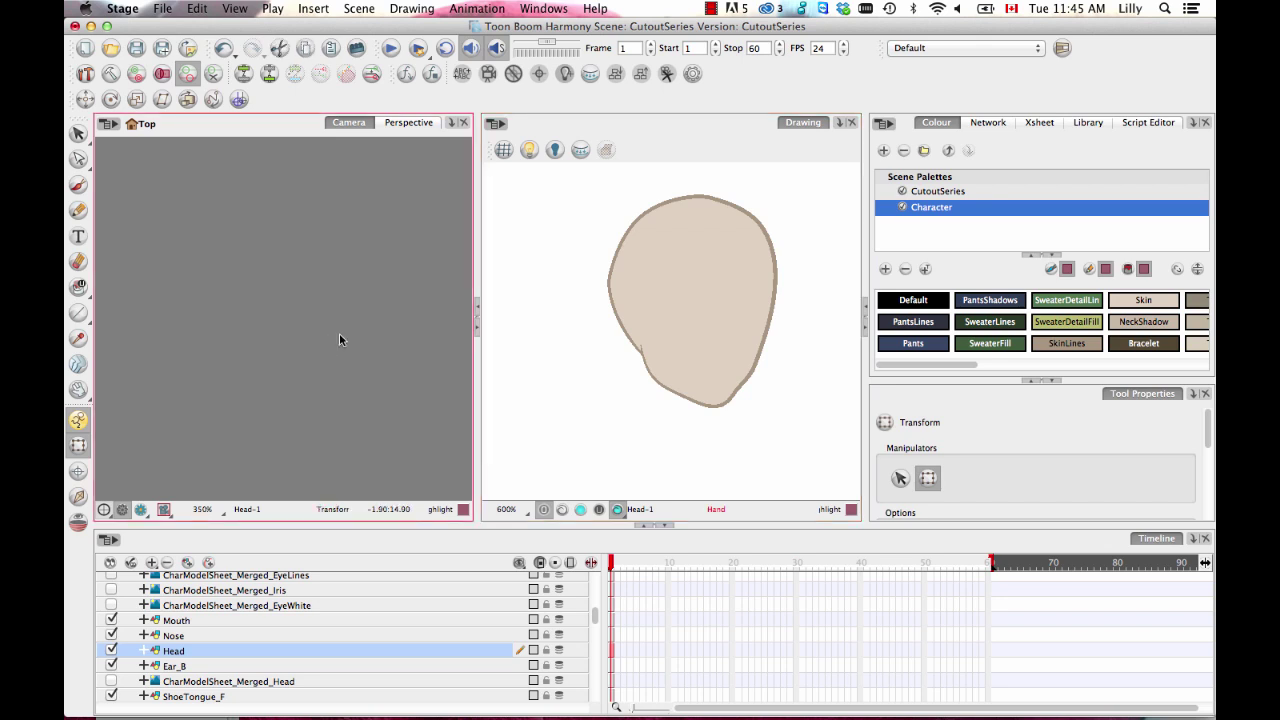
pyautogui.hotkey('shift', 'm')
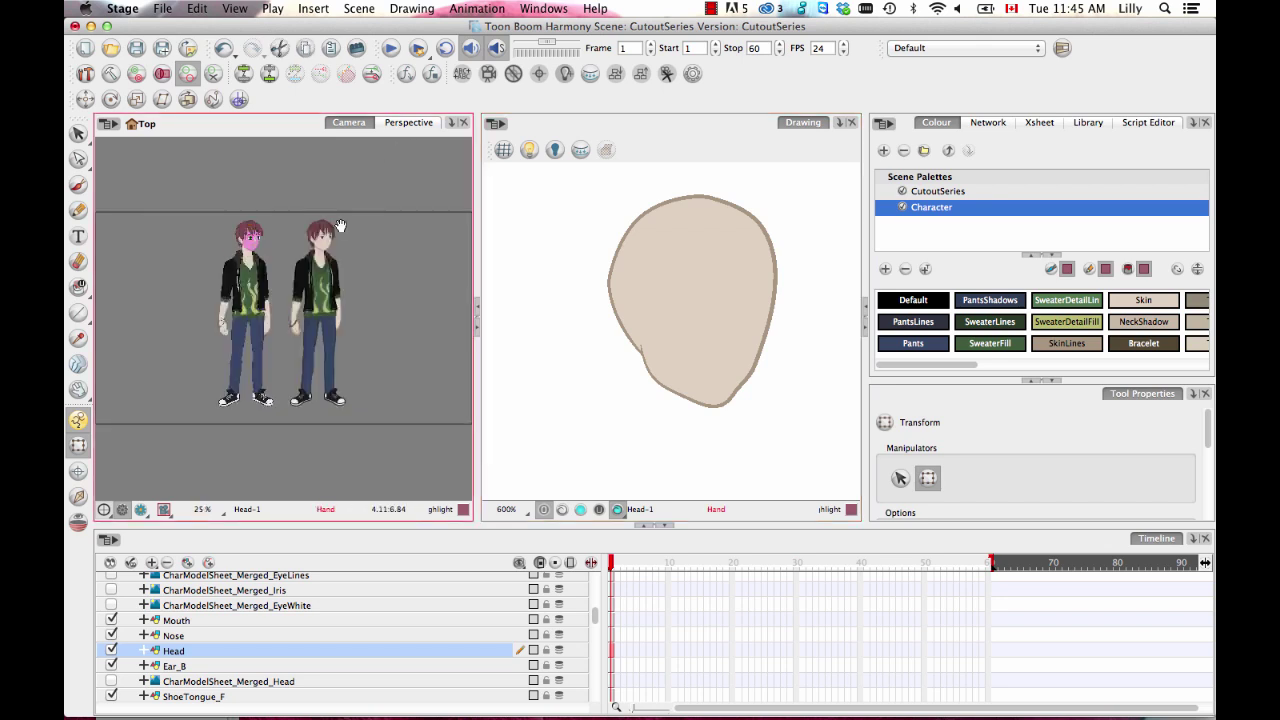
pyautogui.scroll(4, 339, 380)
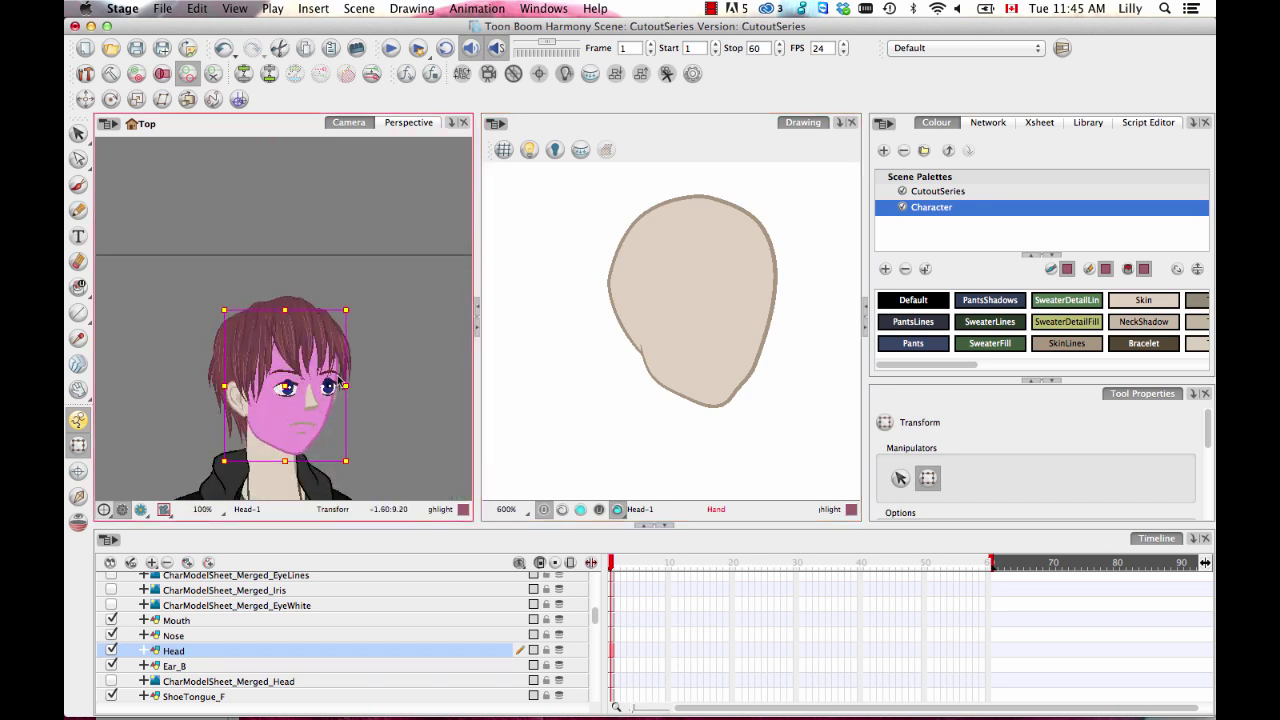
pyautogui.scroll(1, 339, 380)
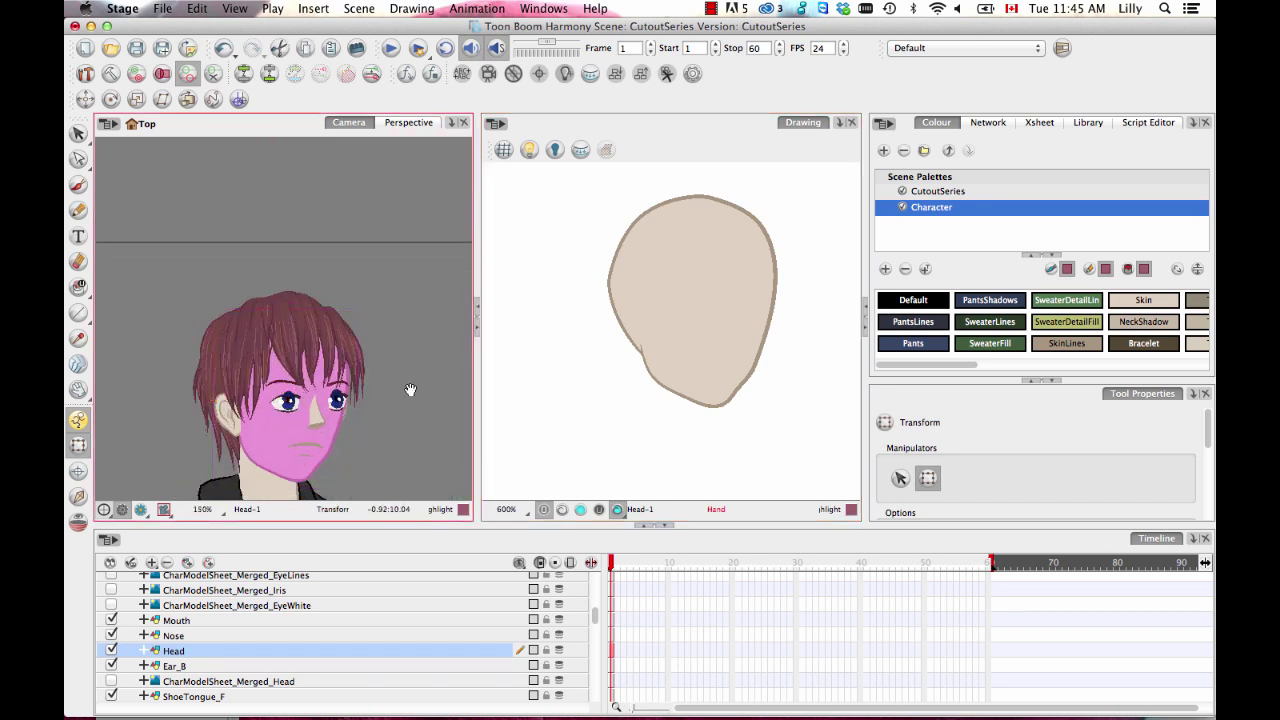
# Select the nose and the back half of the hood on the character to view each one's isolated drawing
pyautogui.click(413, 310)
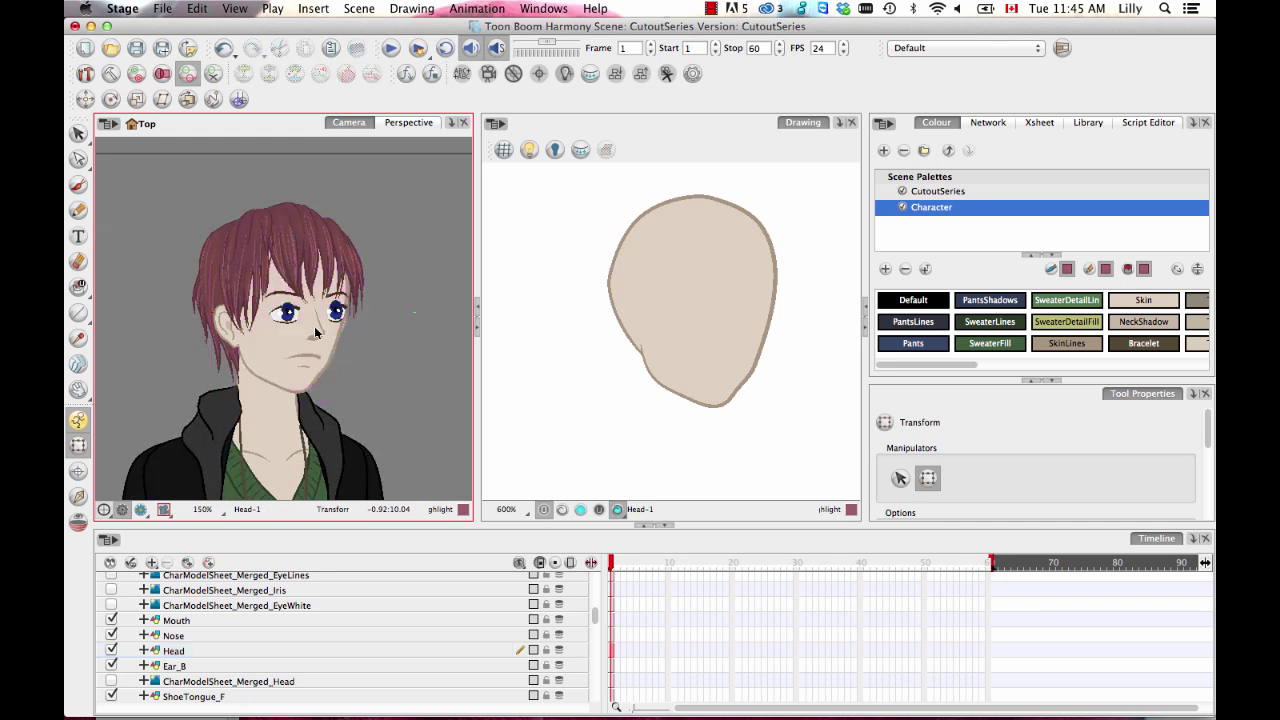
pyautogui.click(316, 332)
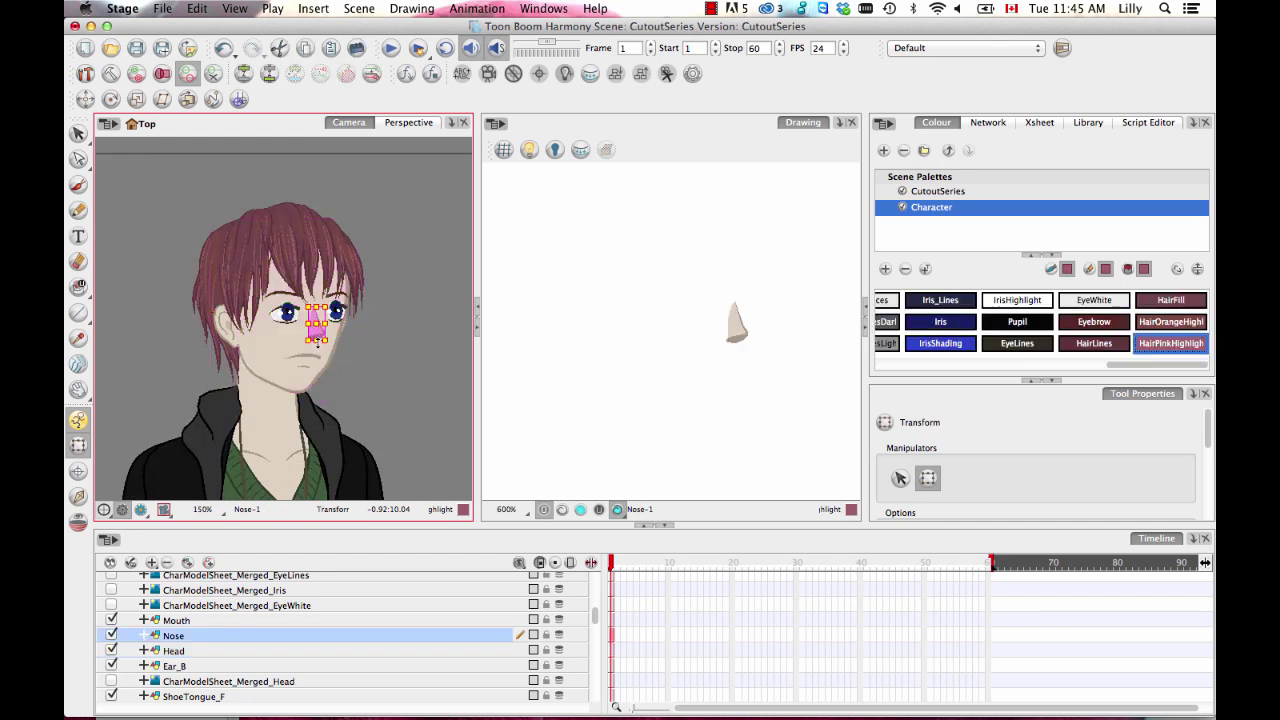
pyautogui.press('Escape')
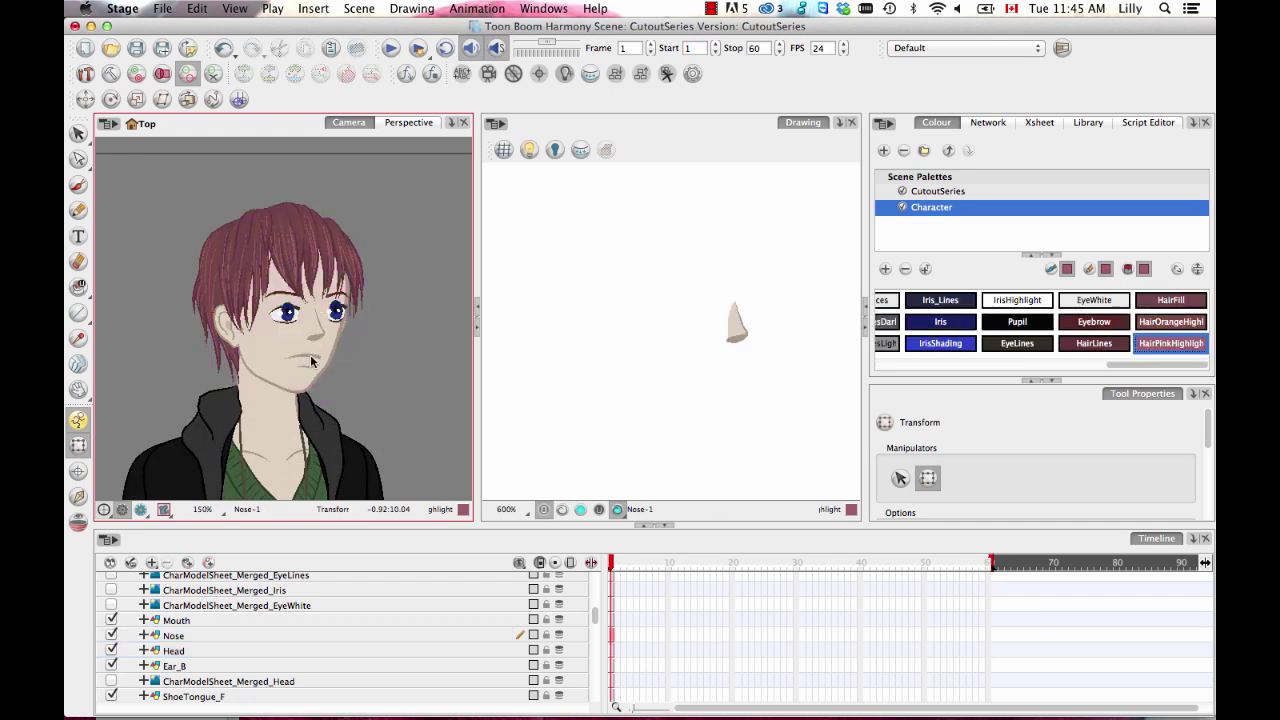
pyautogui.moveTo(336, 465); pyautogui.dragTo(368, 353)
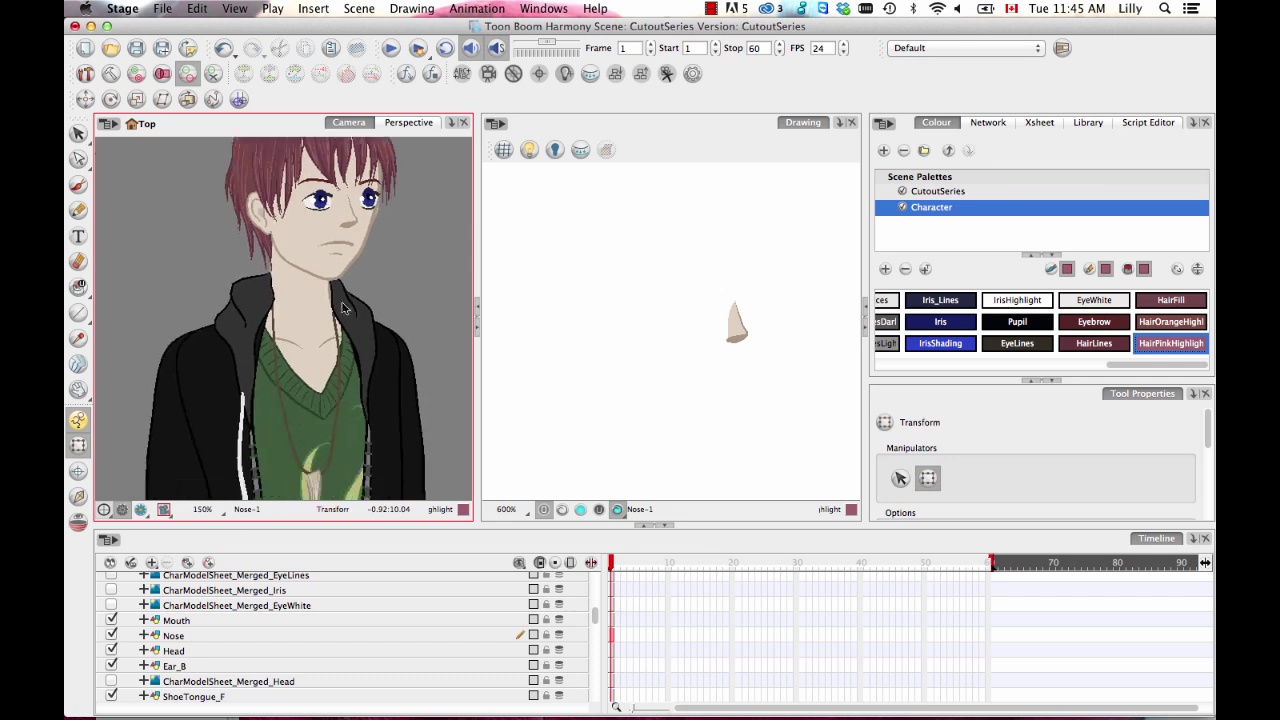
pyautogui.click(346, 309)
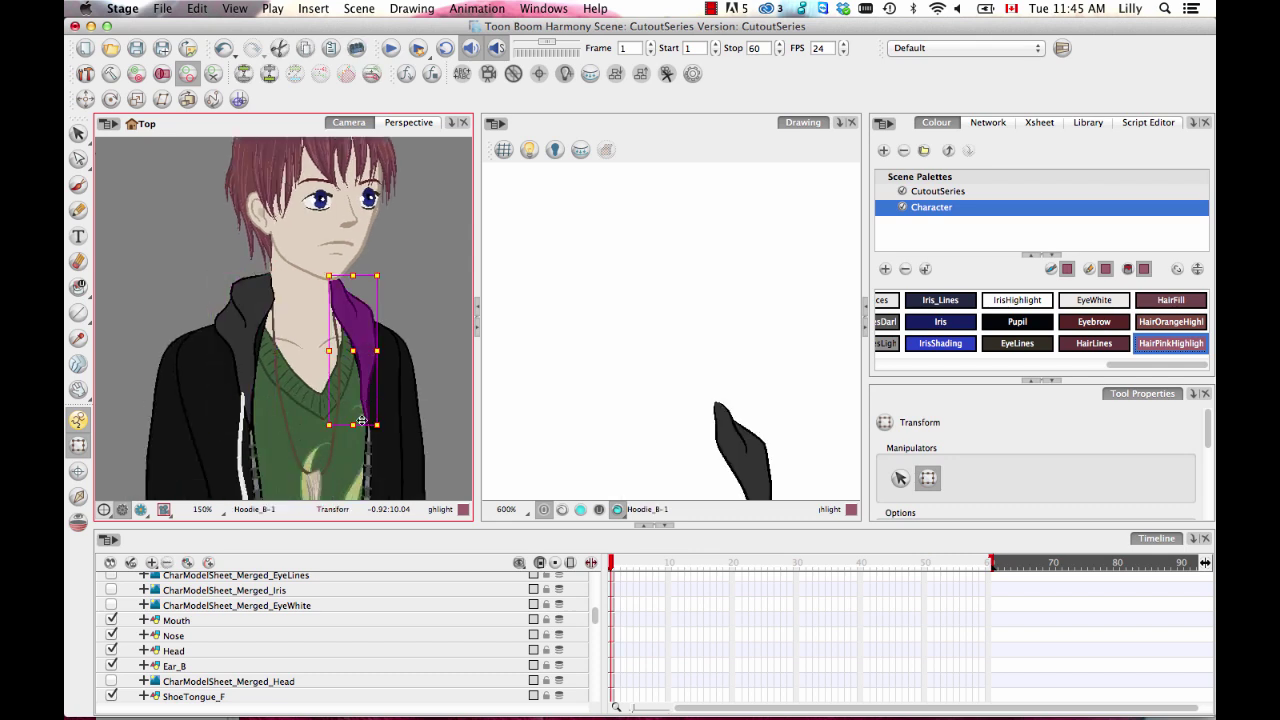
pyautogui.moveTo(361, 421); pyautogui.dragTo(377, 349)
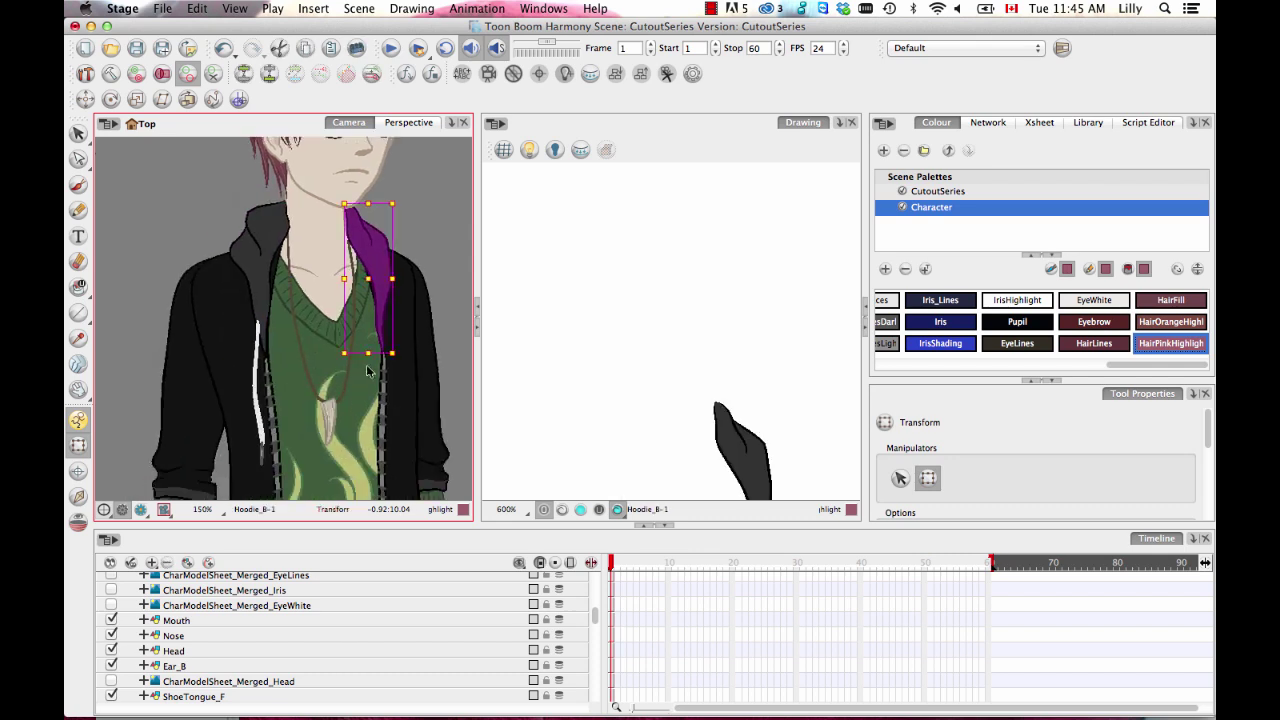
# Select the sweater body and examine its whole isolated drawing beside the assembled torso
pyautogui.click(370, 360)
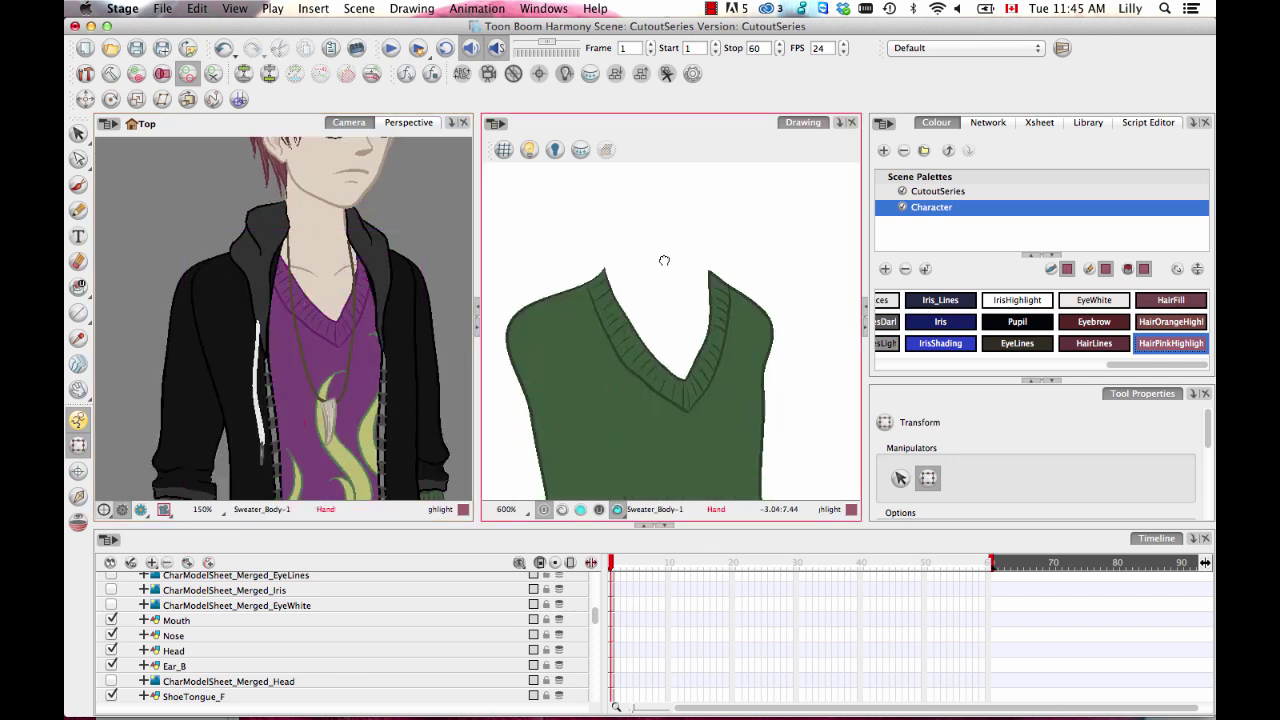
pyautogui.moveTo(664, 260); pyautogui.dragTo(698, 134)
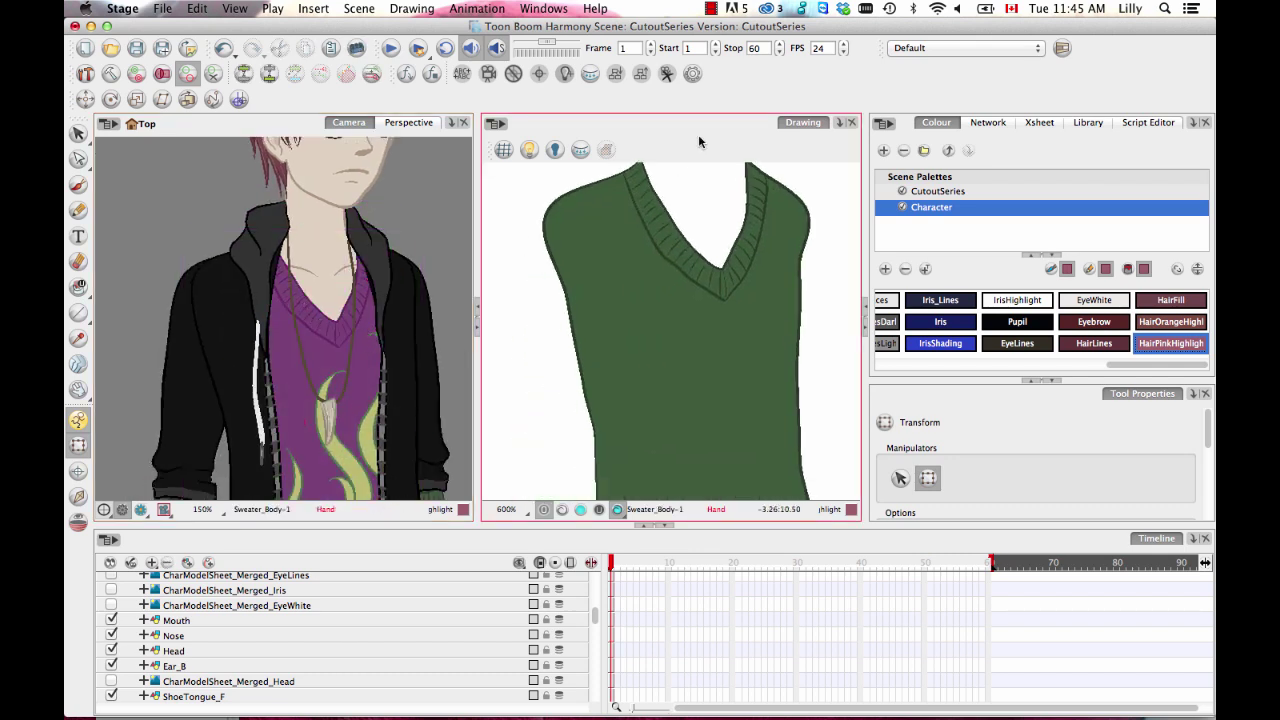
pyautogui.scroll(-3, 590, 170)
pyautogui.scroll(-2, 713, 313)
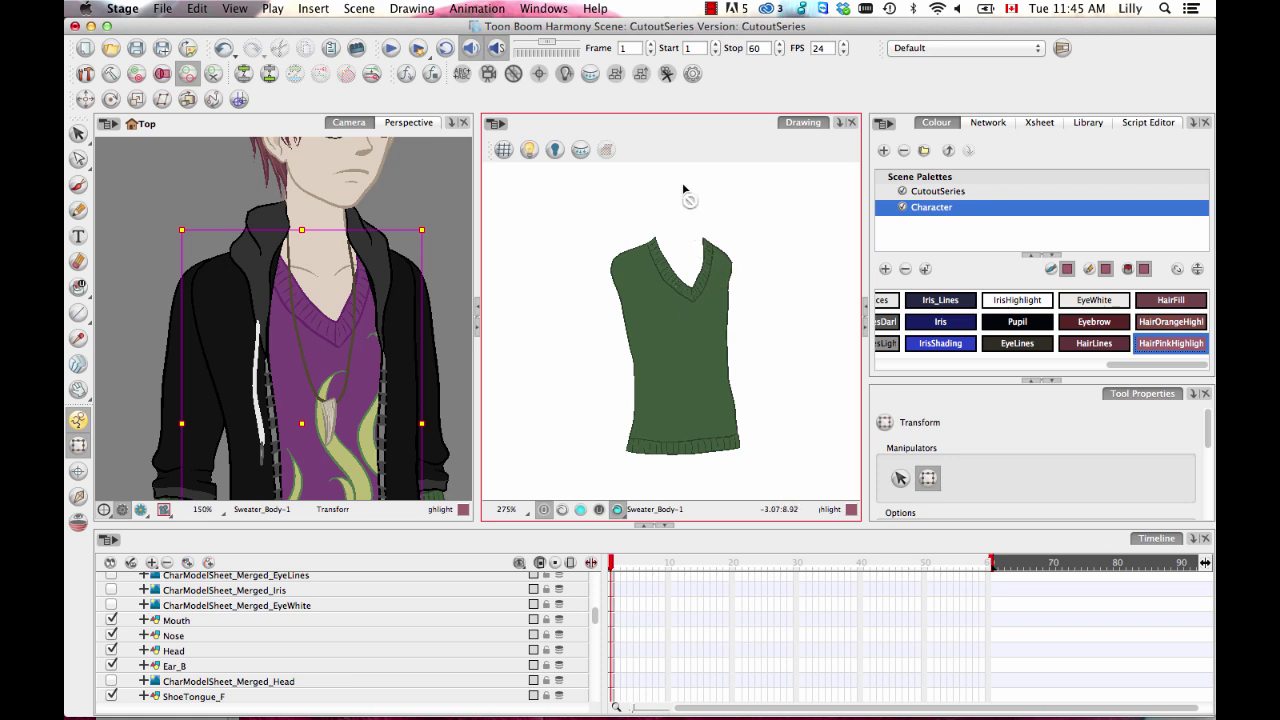
pyautogui.press('space')
pyautogui.moveTo(335, 319); pyautogui.dragTo(351, 281)
pyautogui.press('1')
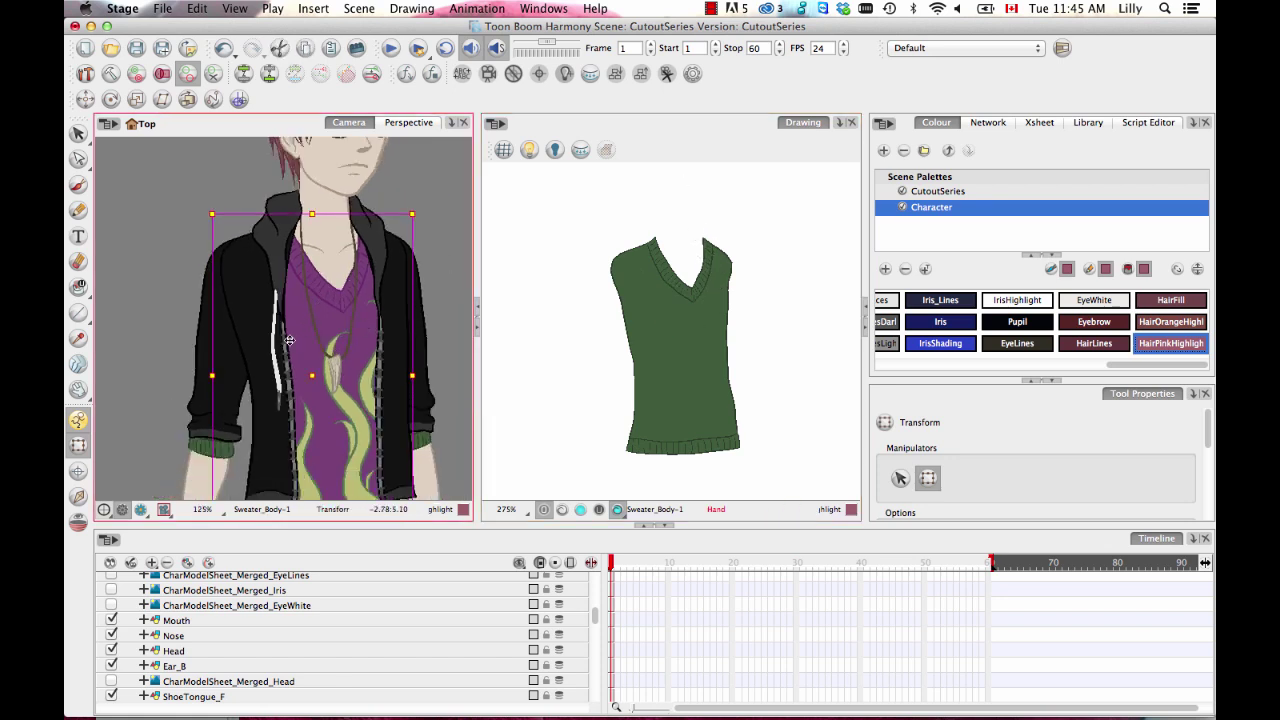
# Select the front hoodie lace and the front hoodie sleeve on the character to view each one's isolated drawing
pyautogui.click(272, 346)
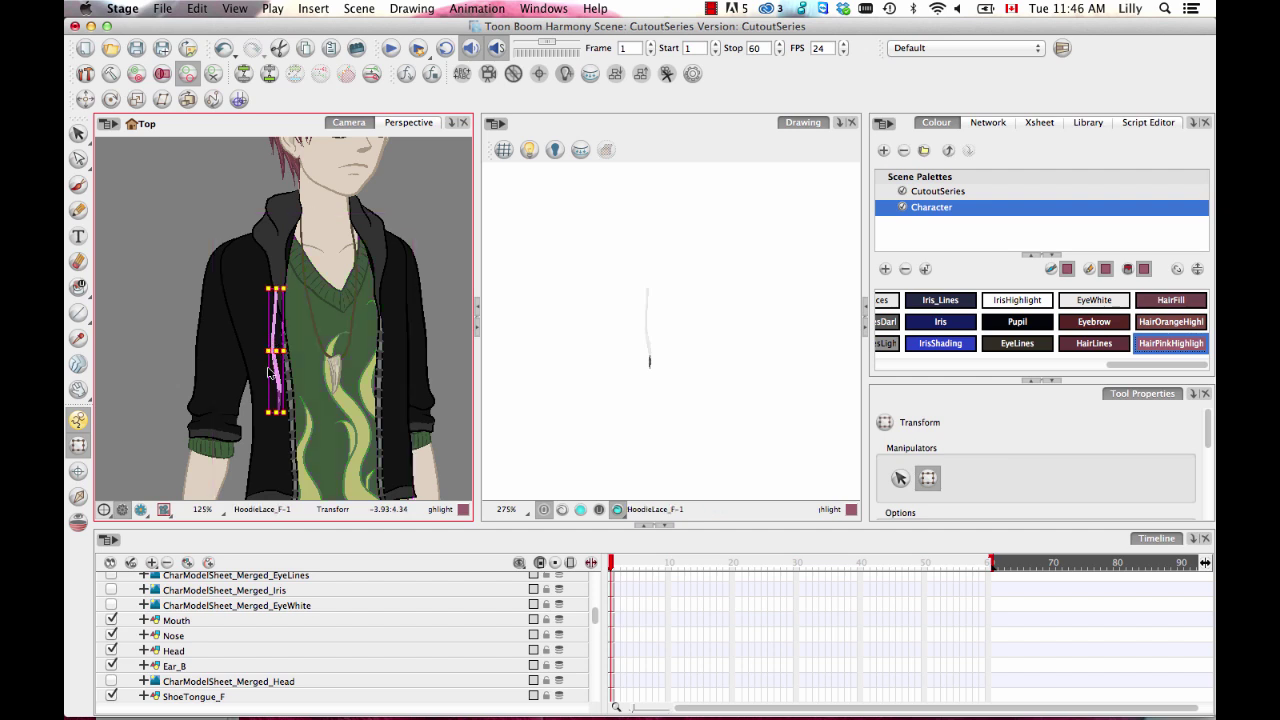
pyautogui.click(230, 366)
pyautogui.press('space')
pyautogui.moveTo(258, 479); pyautogui.dragTo(275, 388)
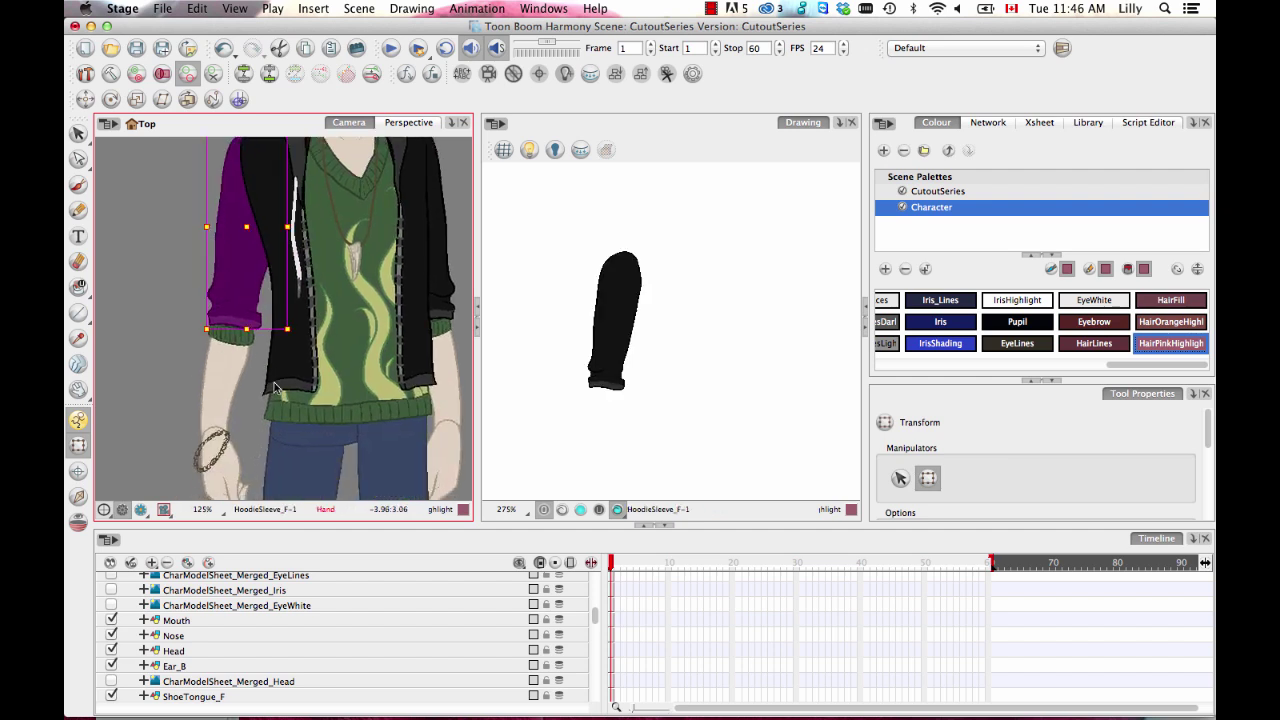
# Select the front sweater cuff and the bare forearm below it to examine the full sweater arm and arm drawings
pyautogui.click(240, 342)
pyautogui.click(239, 303)
pyautogui.click(243, 342)
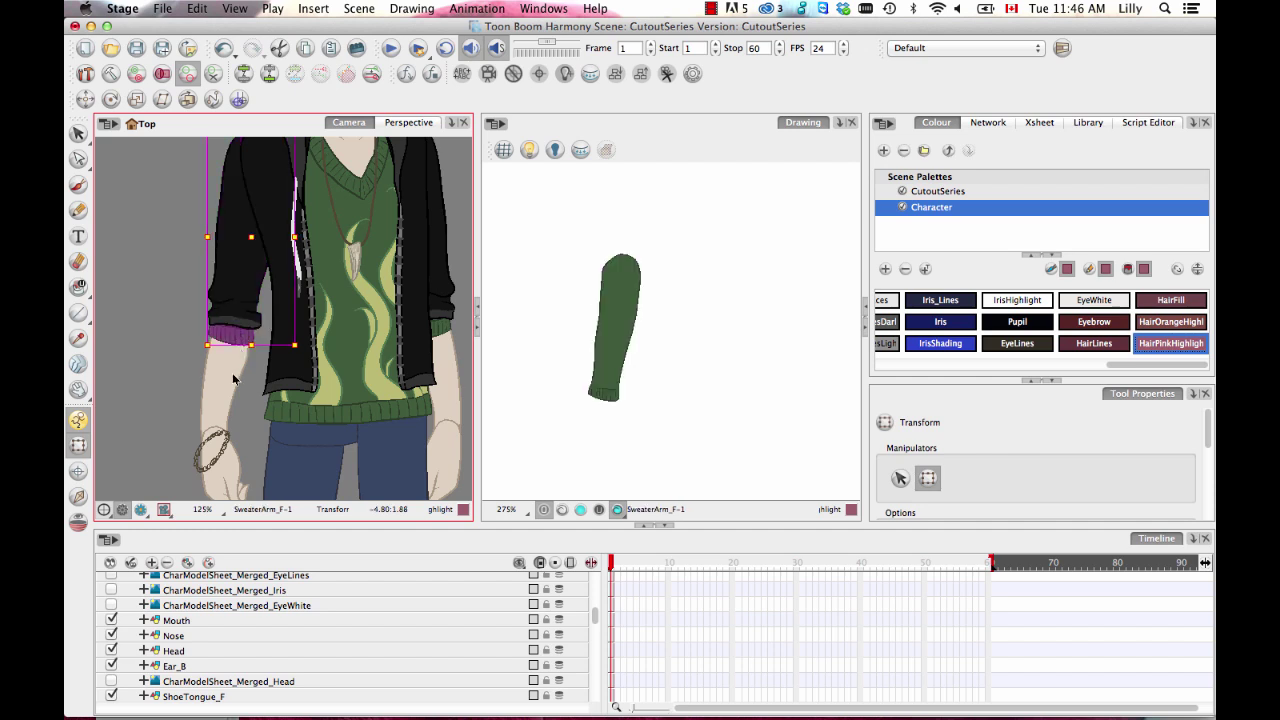
pyautogui.click(233, 380)
pyautogui.press('space')
pyautogui.moveTo(243, 460); pyautogui.dragTo(249, 438)
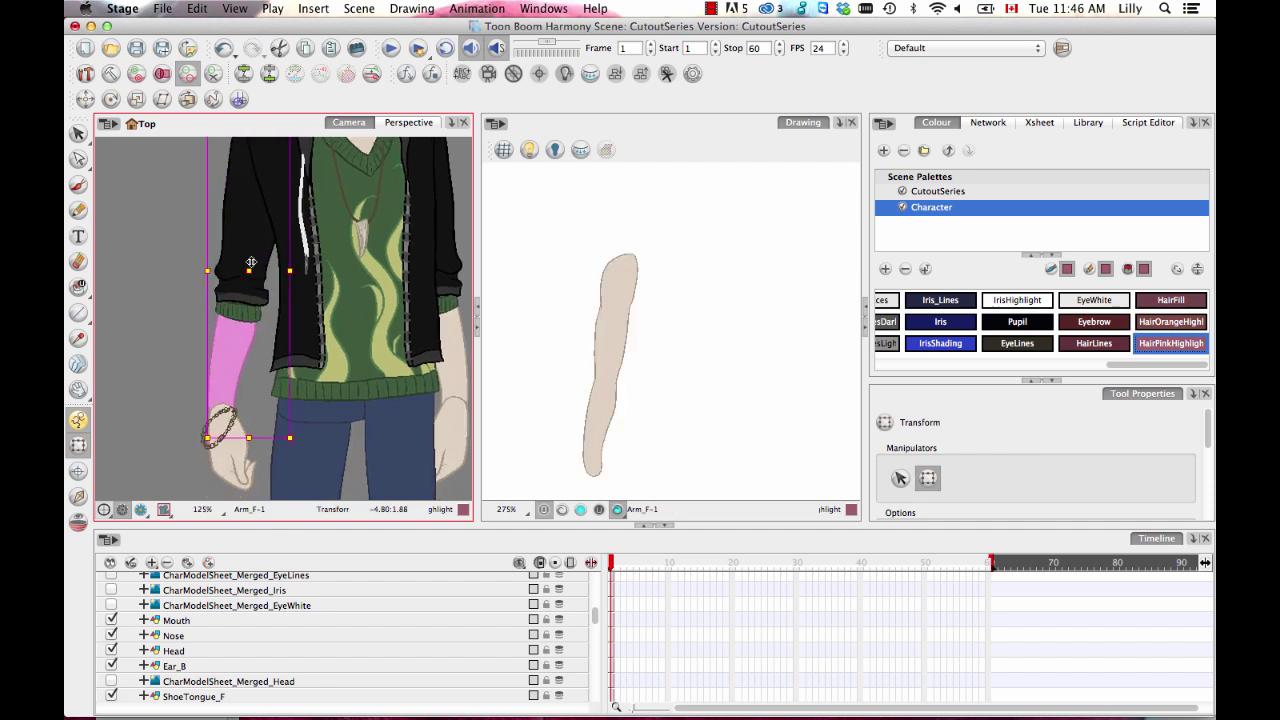
# Compare the front arm's overlapping layers again by selecting the hoodie sleeve, the sweater arm and the bare arm in turn
pyautogui.hotkey('shift', 'm')
pyautogui.click(261, 370)
pyautogui.click(265, 352)
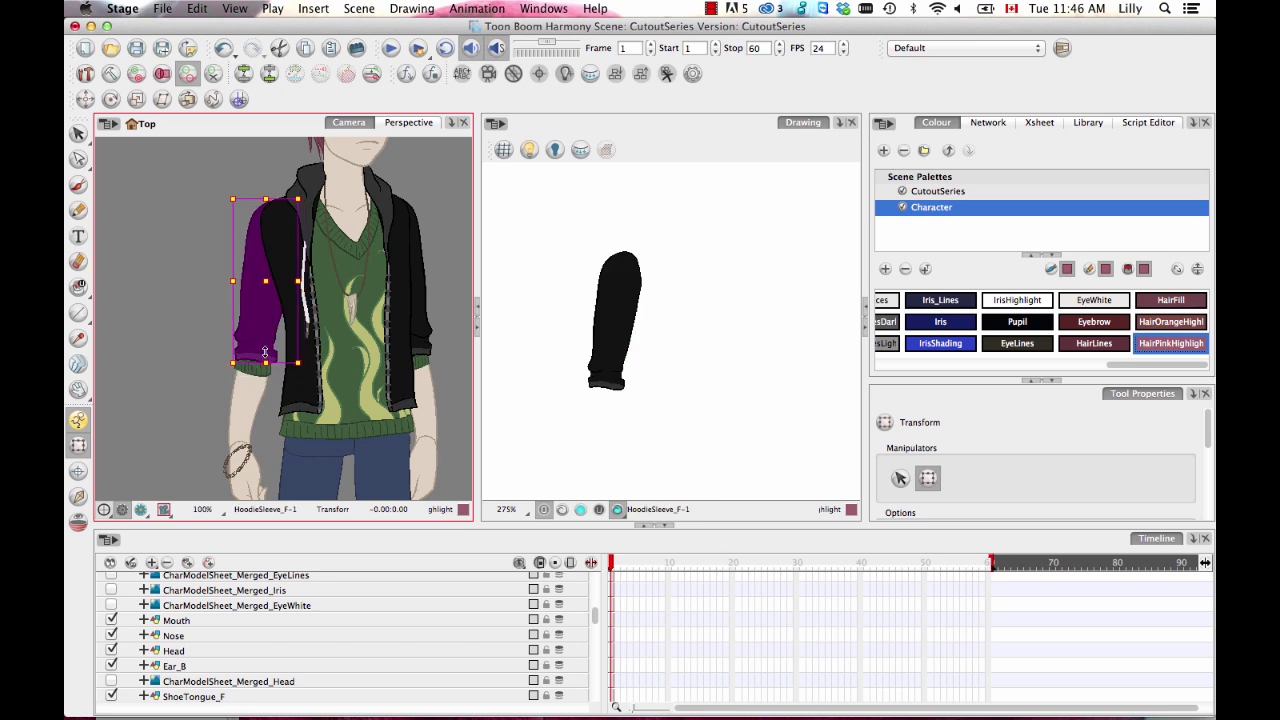
pyautogui.click(263, 371)
pyautogui.click(251, 397)
pyautogui.press('space')
pyautogui.moveTo(260, 469); pyautogui.dragTo(263, 454)
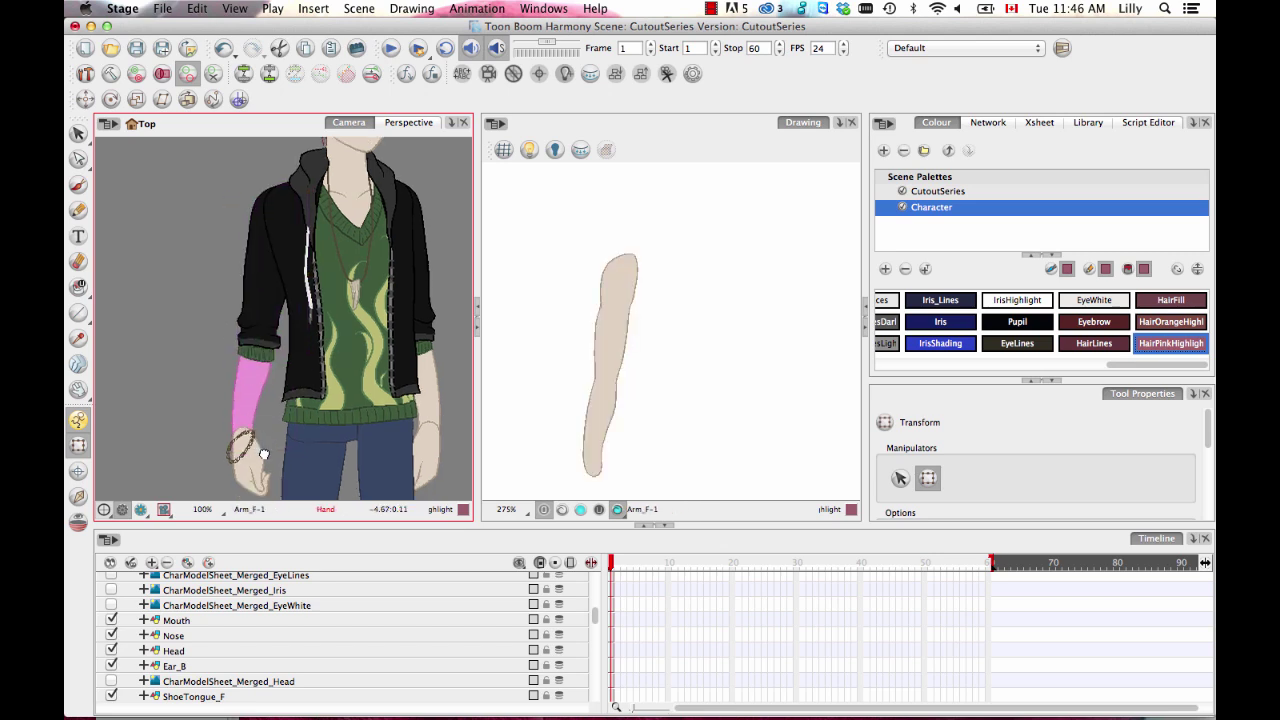
pyautogui.scroll(-1, 302, 428)
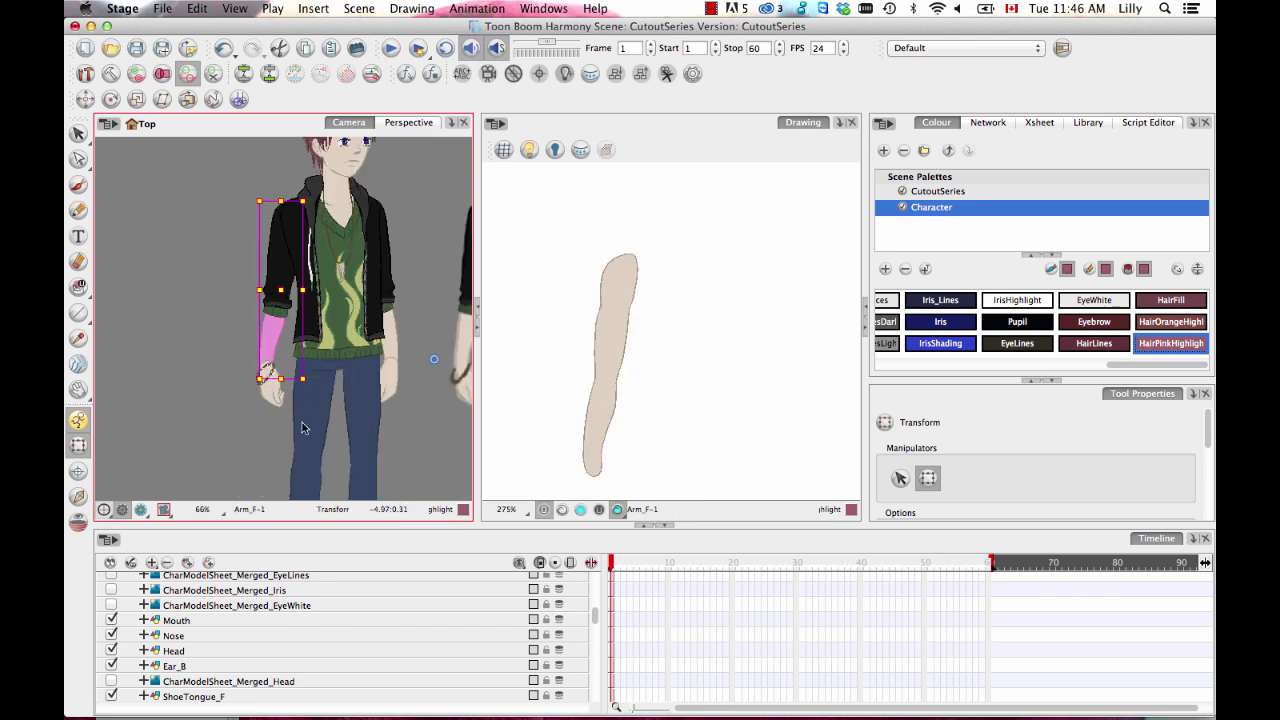
# Select the front hand and the bracelet around its wrist to view each one's isolated drawing
pyautogui.click(278, 397)
pyautogui.press('space')
pyautogui.moveTo(278, 397); pyautogui.dragTo(282, 341)
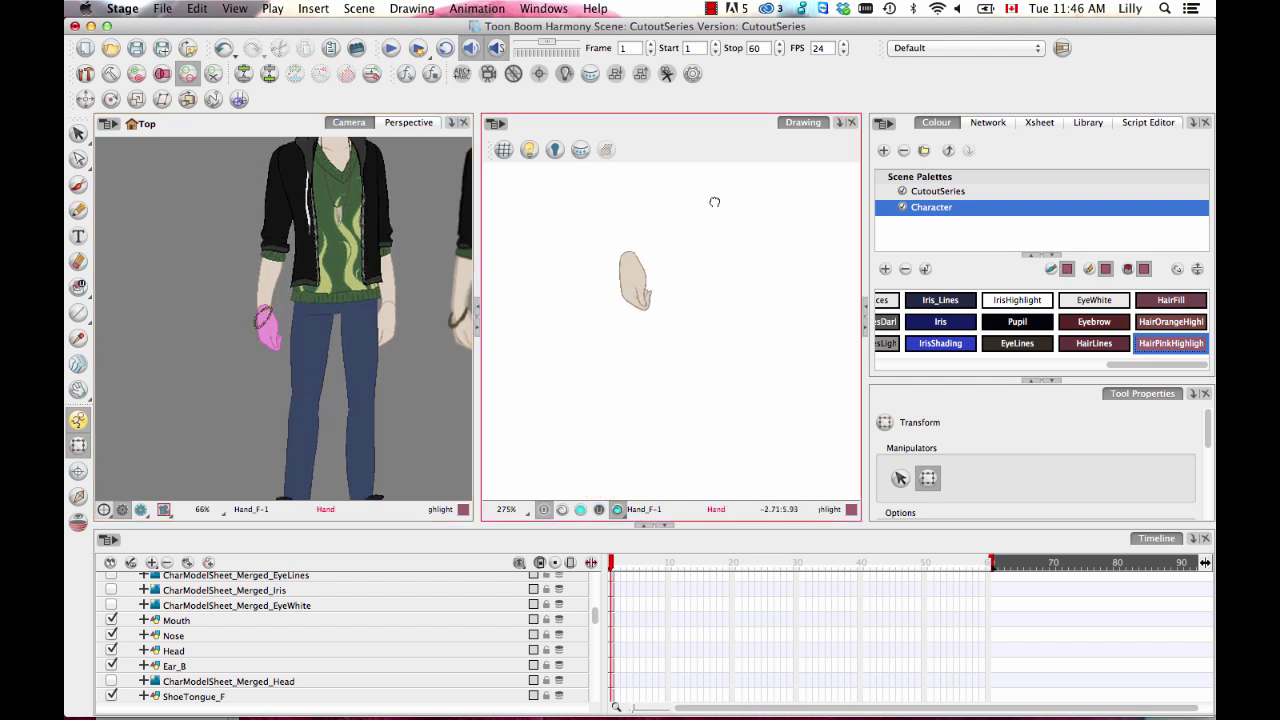
pyautogui.scroll(2, 260, 375)
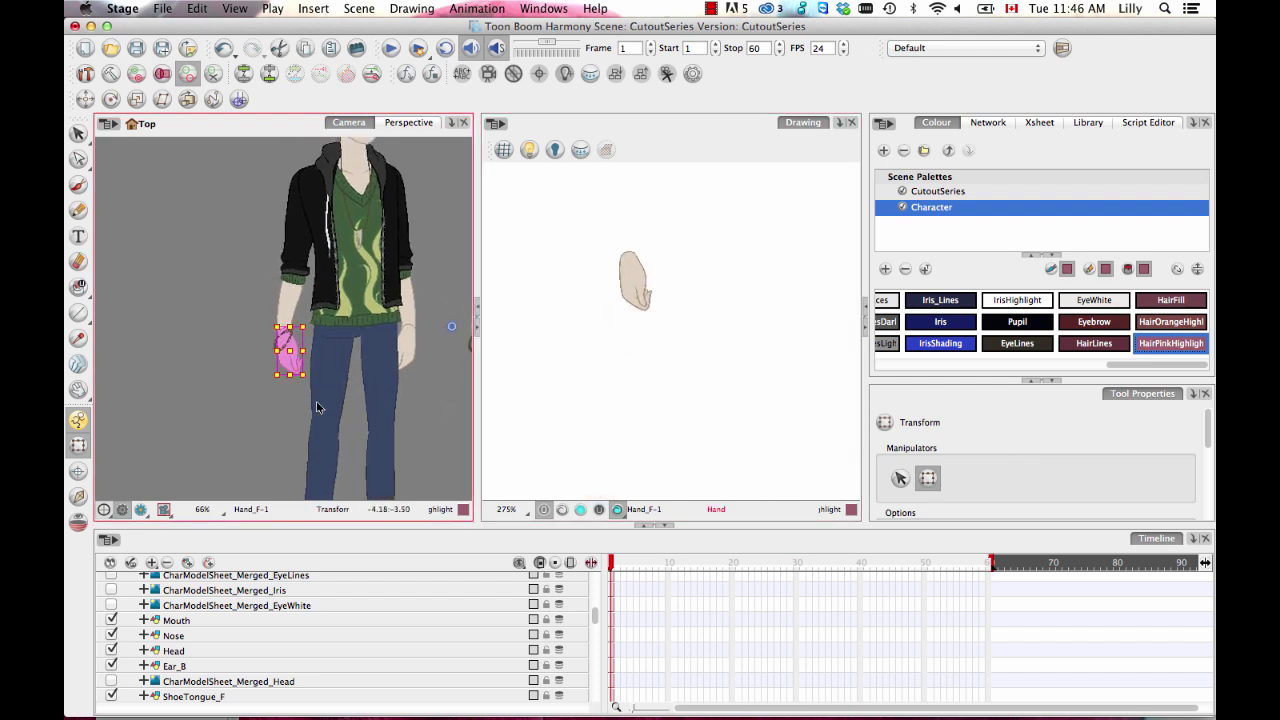
pyautogui.click(294, 366)
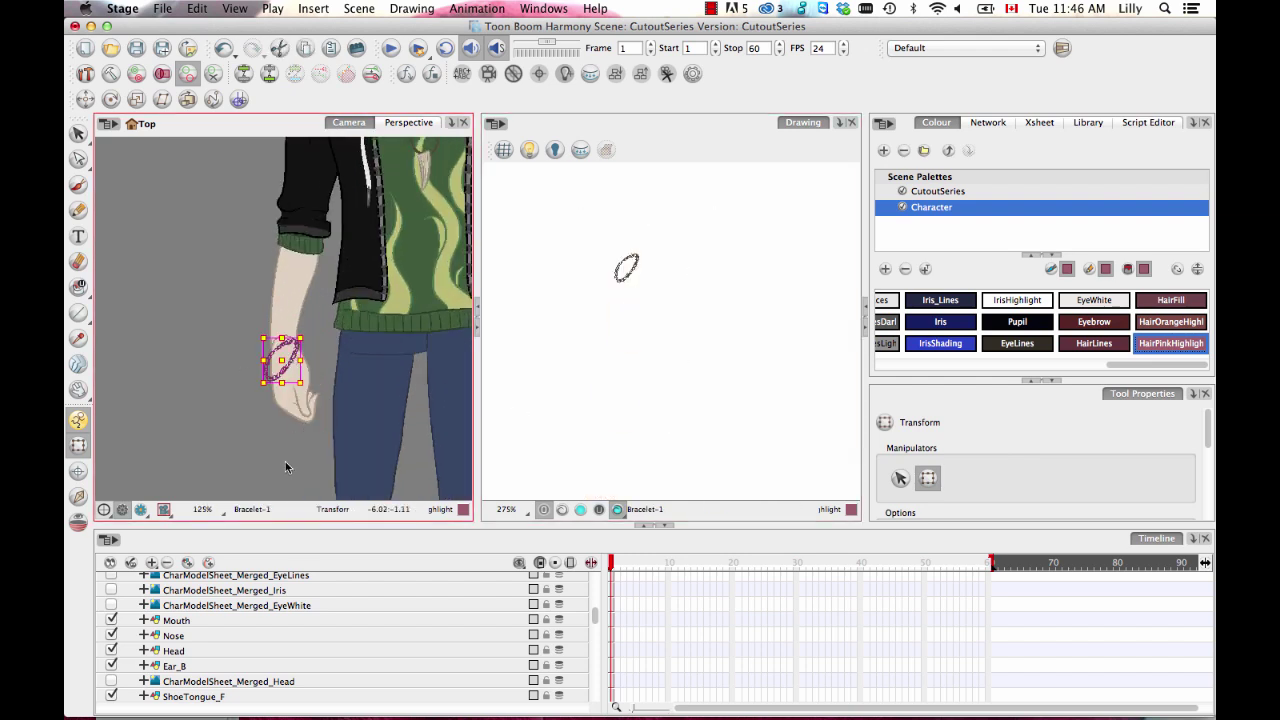
# Select the front leg and the hip section of the jeans to view how each piece is drawn on its own
pyautogui.click(363, 429)
pyautogui.scroll(-2, 355, 430)
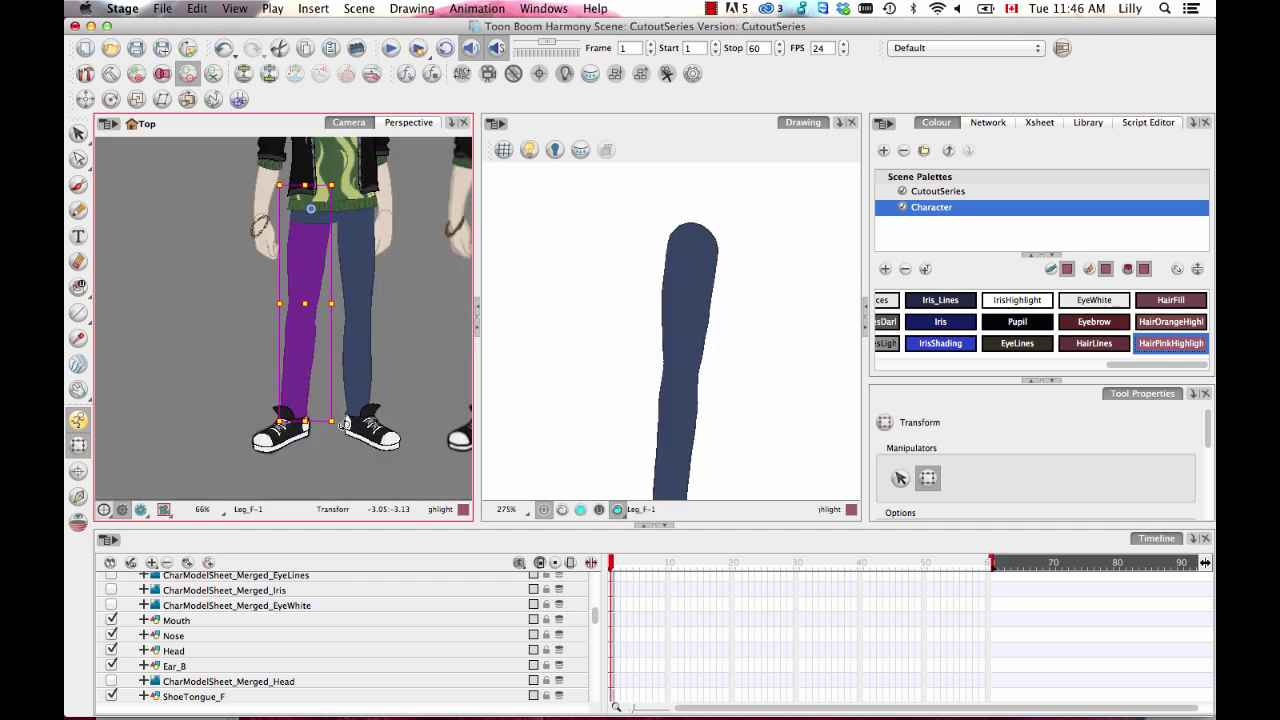
pyautogui.press('space')
pyautogui.moveTo(343, 385); pyautogui.dragTo(343, 453)
pyautogui.click(328, 312)
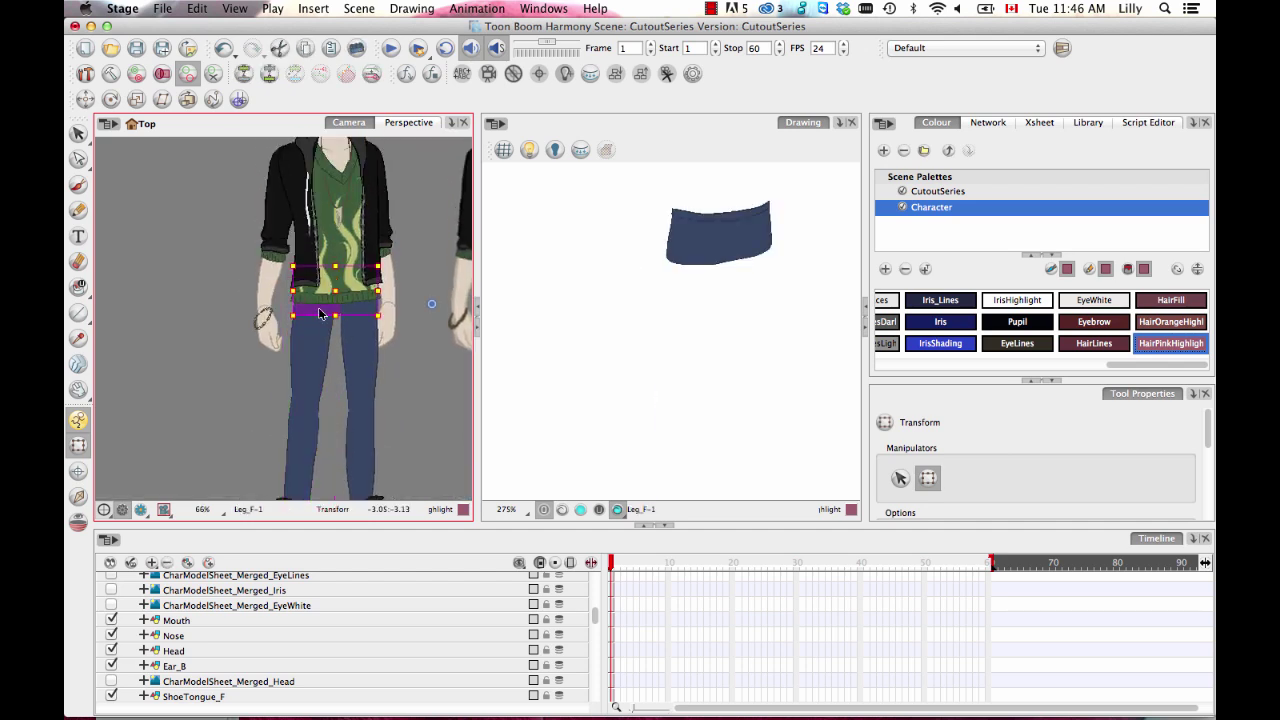
# Select the front shoe and its tongue on the character to review them as separate parts
pyautogui.scroll(-1, 343, 409)
pyautogui.click(287, 460)
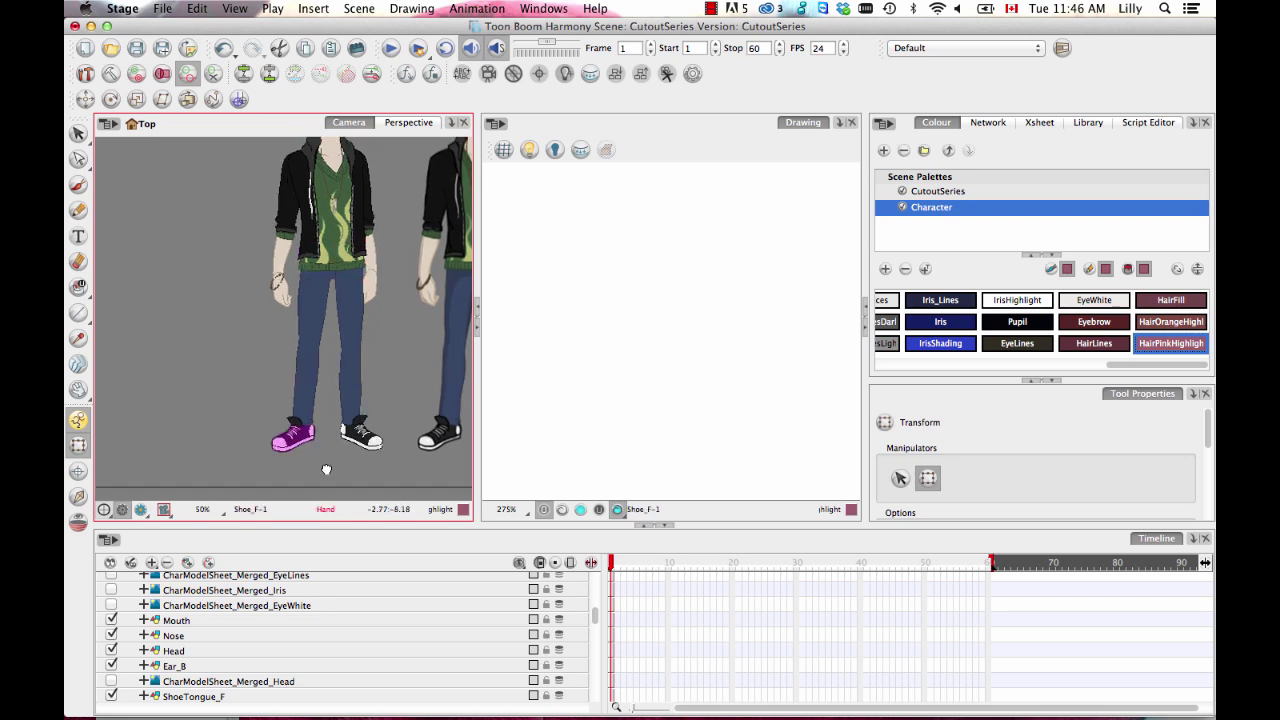
pyautogui.scroll(2, 368, 395)
pyautogui.click(372, 414)
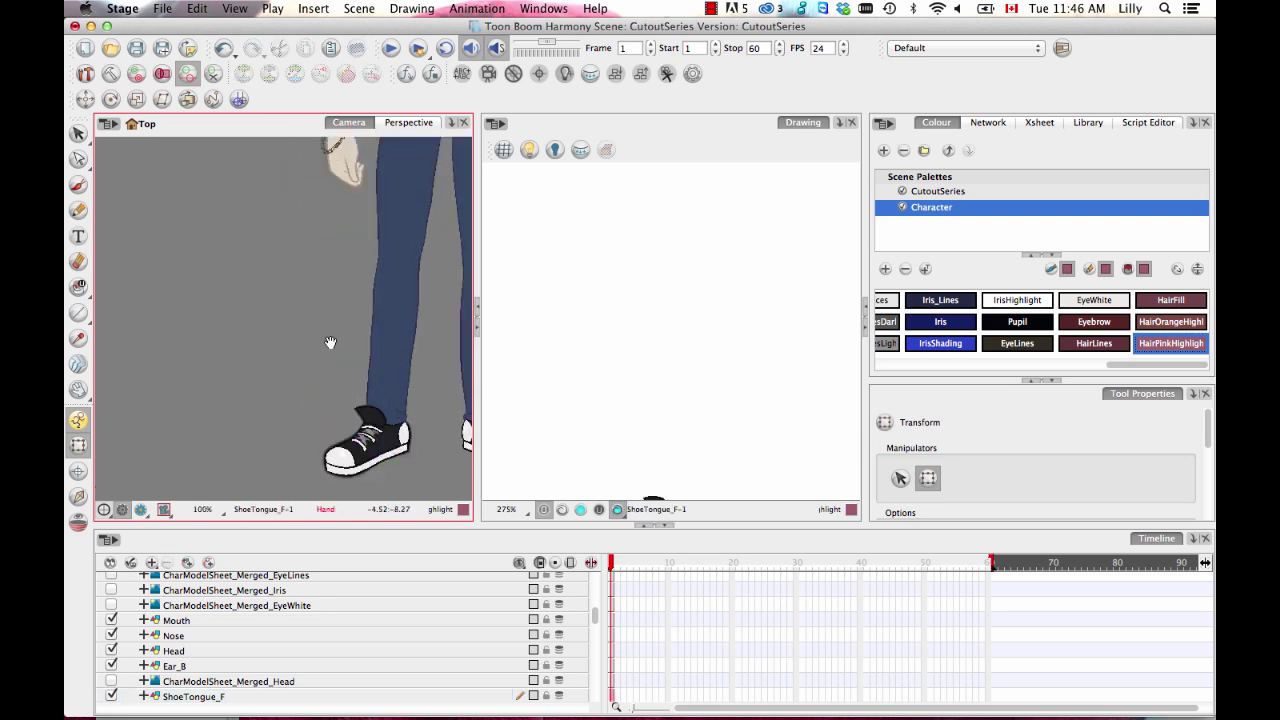
# Select the front and back halves of the hoodie jacket in turn to review them, finishing with nothing selected
pyautogui.scroll(-1, 322, 330)
pyautogui.scroll(-1, 314, 312)
pyautogui.moveTo(368, 240); pyautogui.dragTo(356, 423)
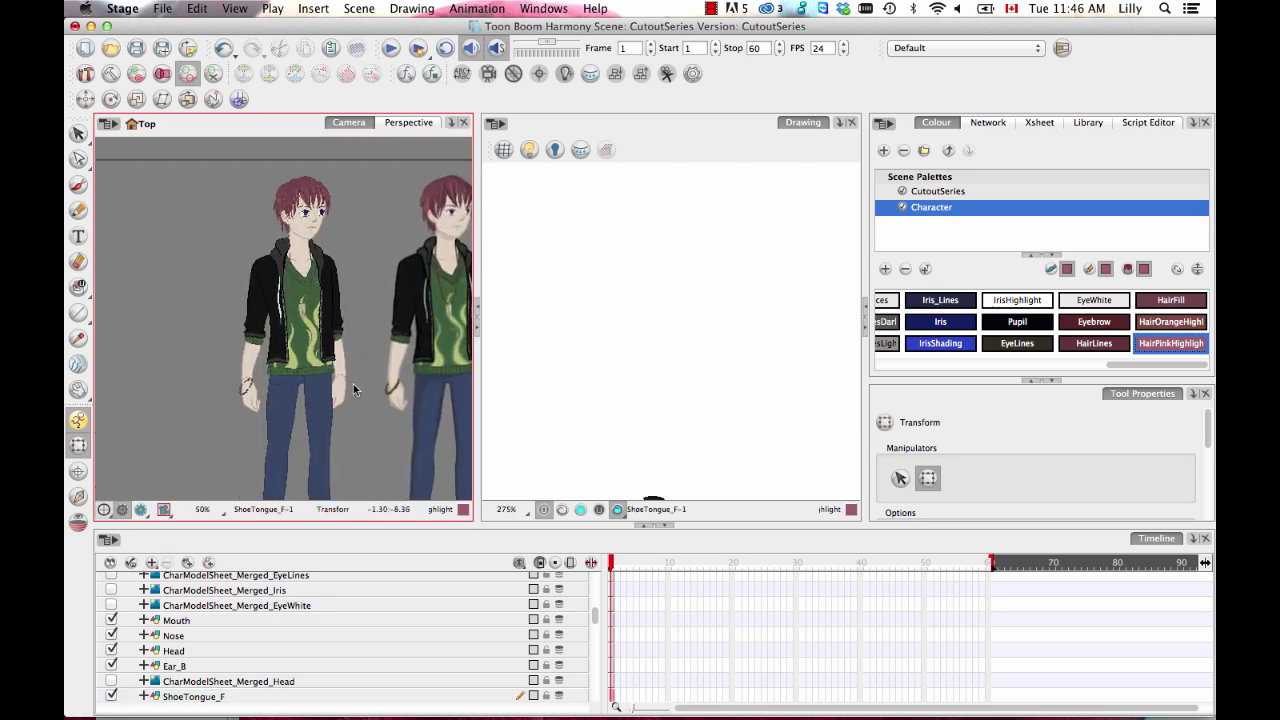
pyautogui.click(280, 323)
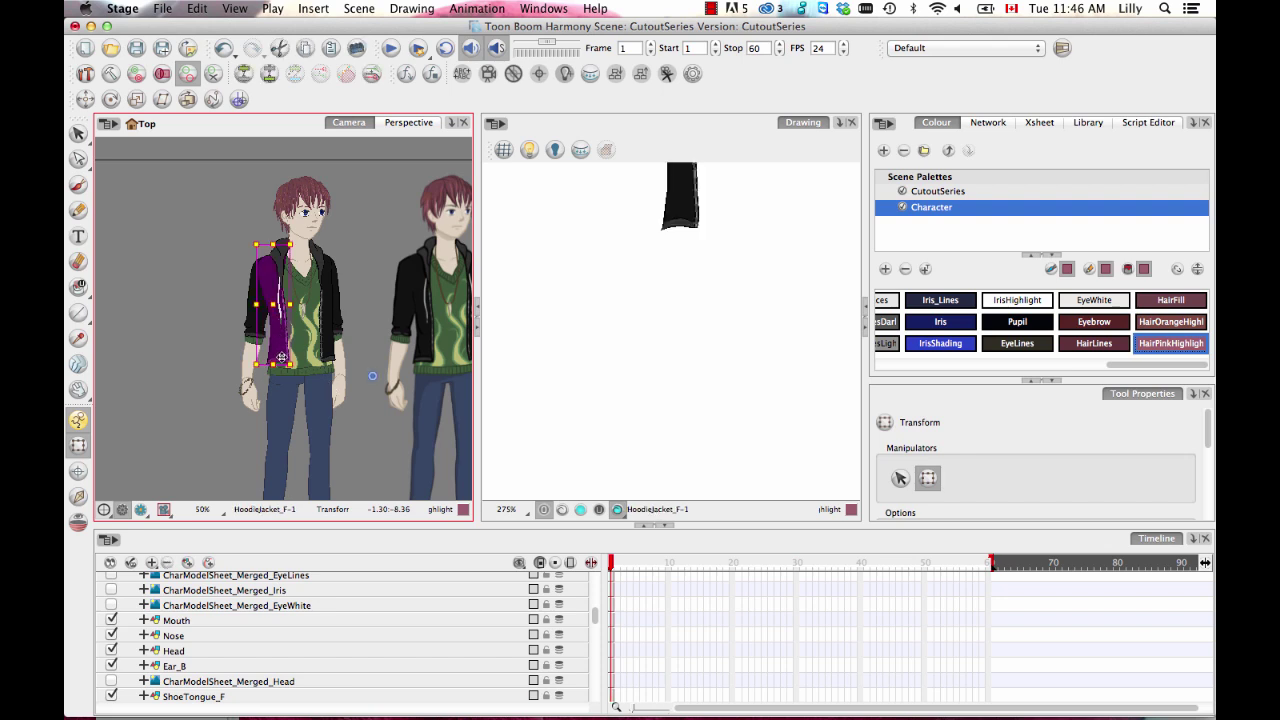
pyautogui.click(336, 333)
pyautogui.click(345, 307)
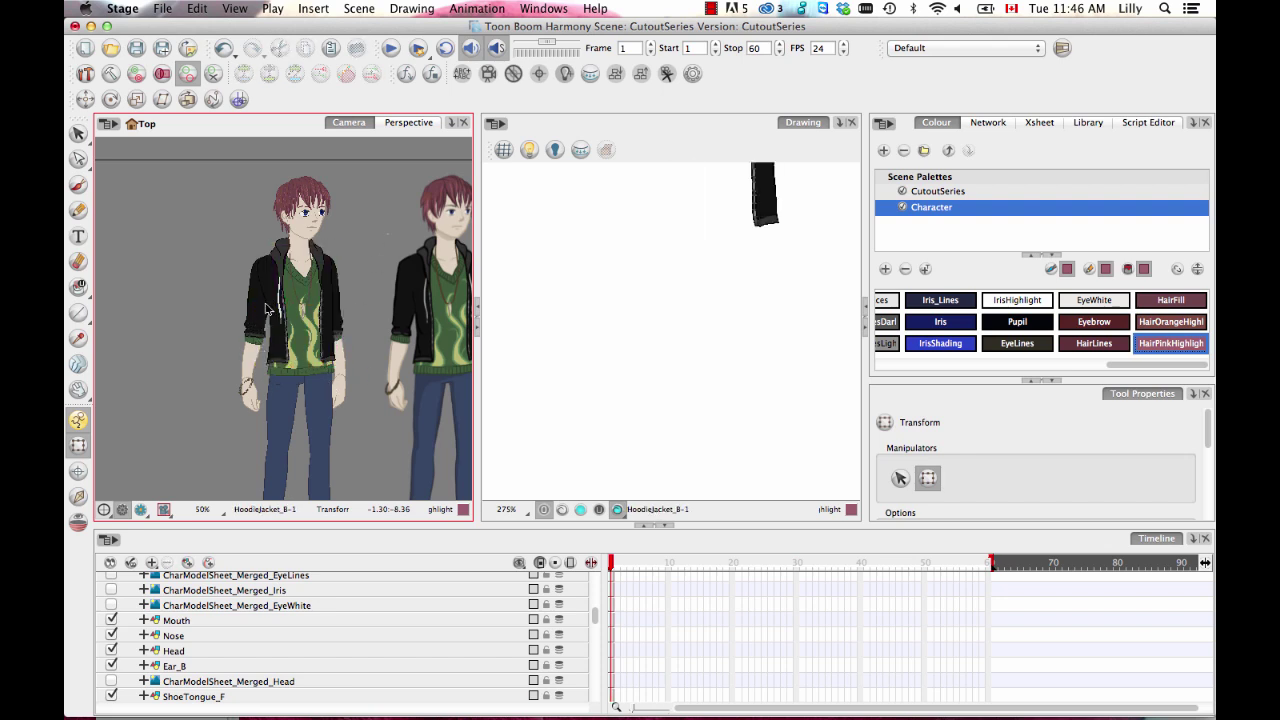
# Select the hair pieces over the head from front to back, finishing with the whole character framed beside the reference model
pyautogui.scroll(5, 346, 290)
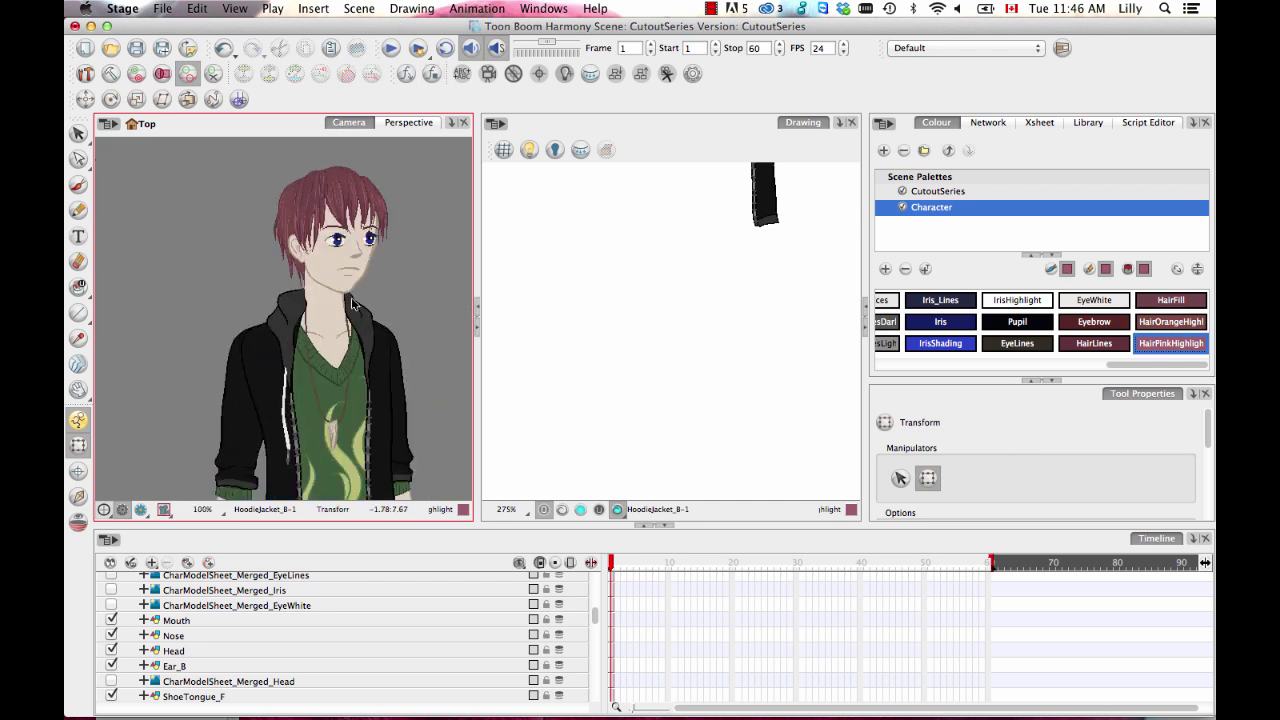
pyautogui.moveTo(340, 251); pyautogui.dragTo(340, 346)
pyautogui.click(336, 298)
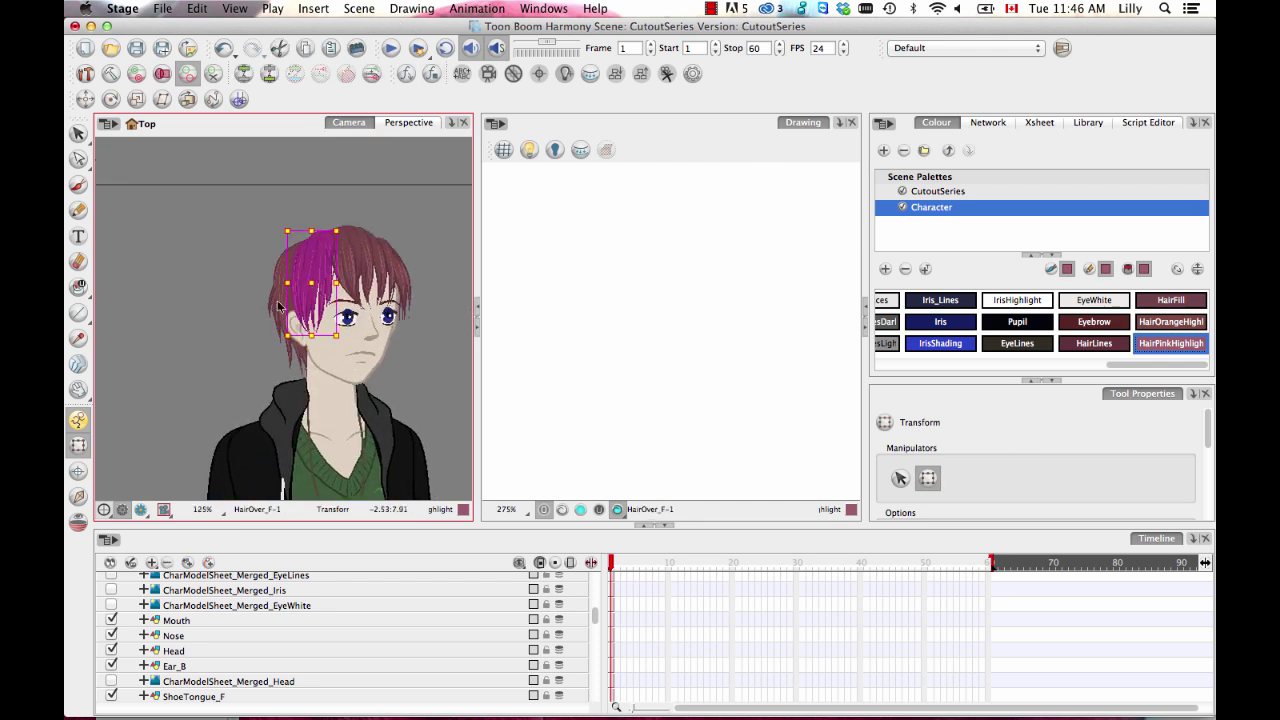
pyautogui.click(366, 268)
pyautogui.click(408, 282)
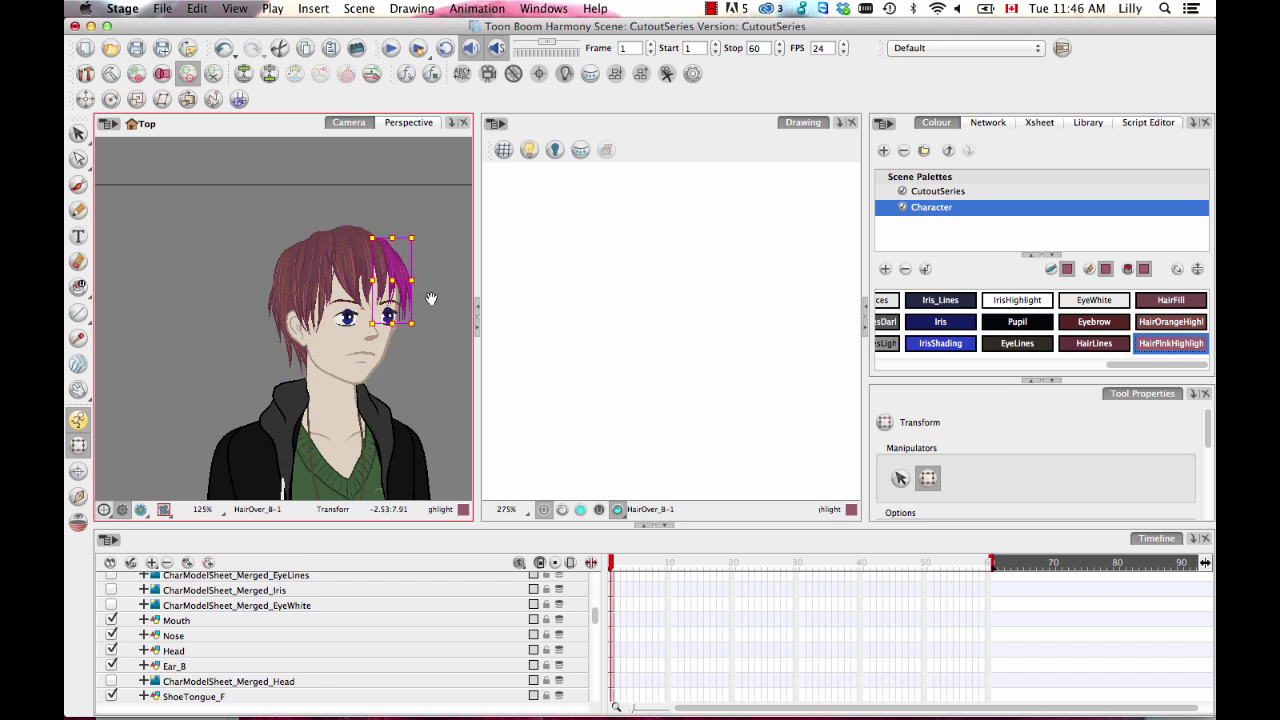
pyautogui.moveTo(432, 366); pyautogui.dragTo(426, 344)
pyautogui.scroll(-4, 426, 339)
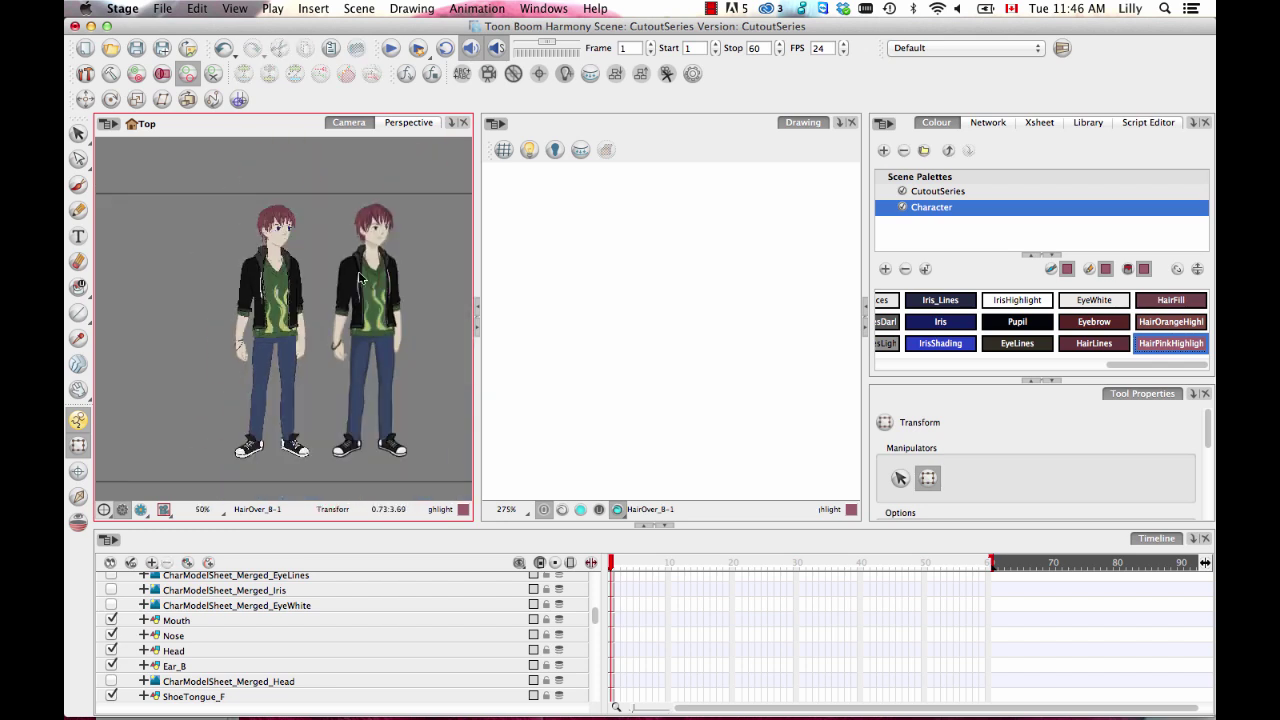